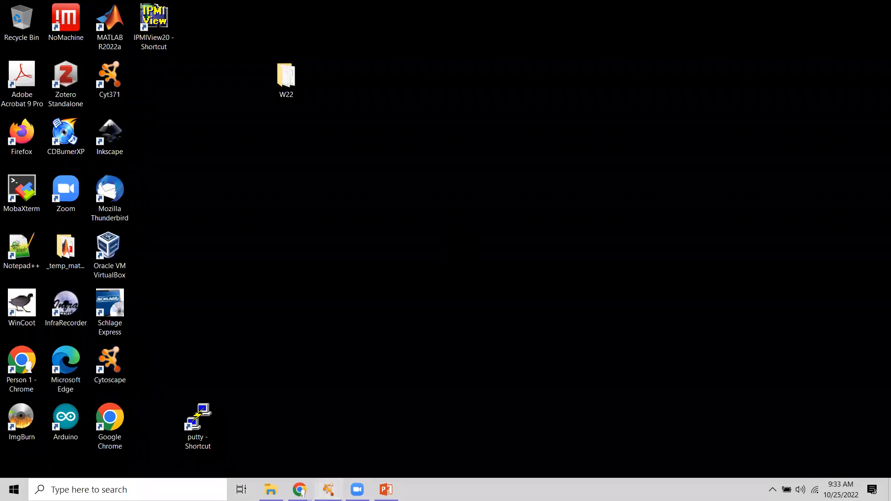
Close both Cytoscape windows that are already open with new, empty sessions.
mouse_move(336, 479)
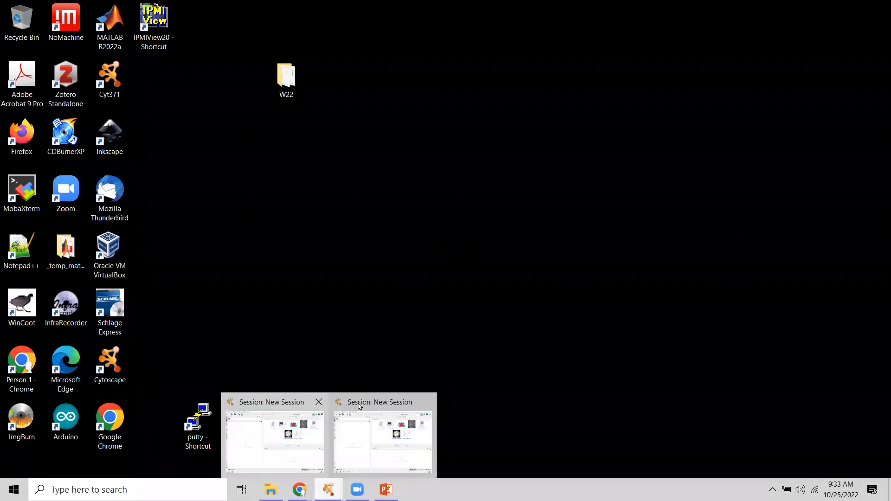
left_click(424, 403)
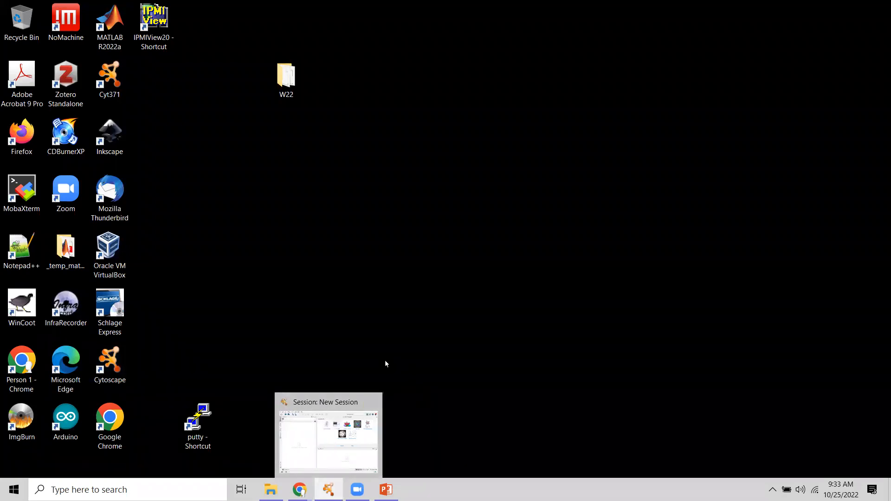
left_click(372, 402)
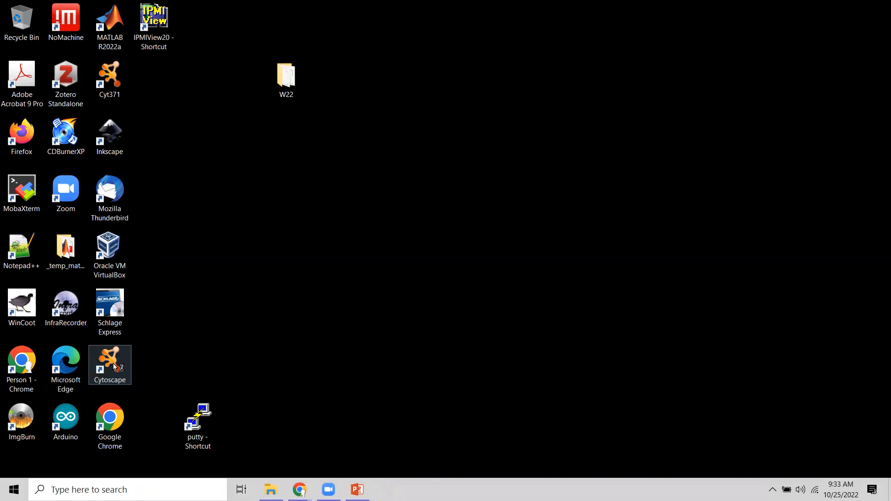
Launch Cytoscape from the desktop and answer its Windows Defender Firewall alert, requesting access on public networks before dismissing it.
double_click(114, 367)
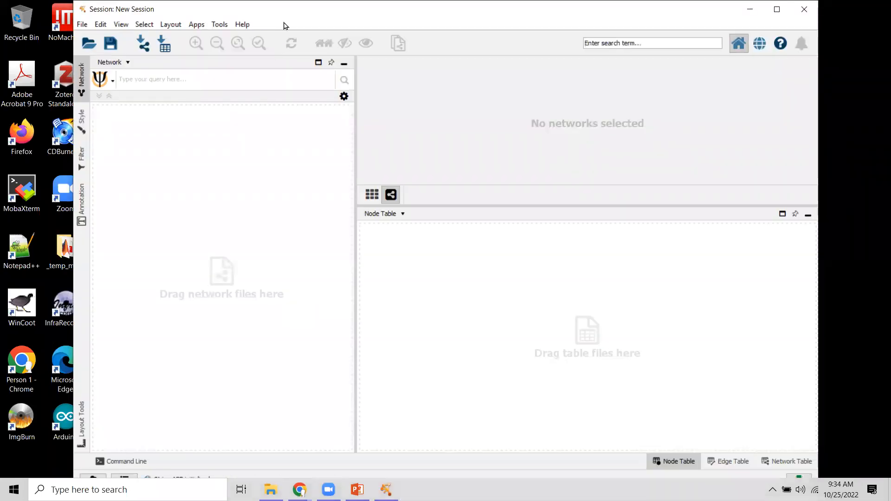
left_click_drag(292, 7, 317, 66)
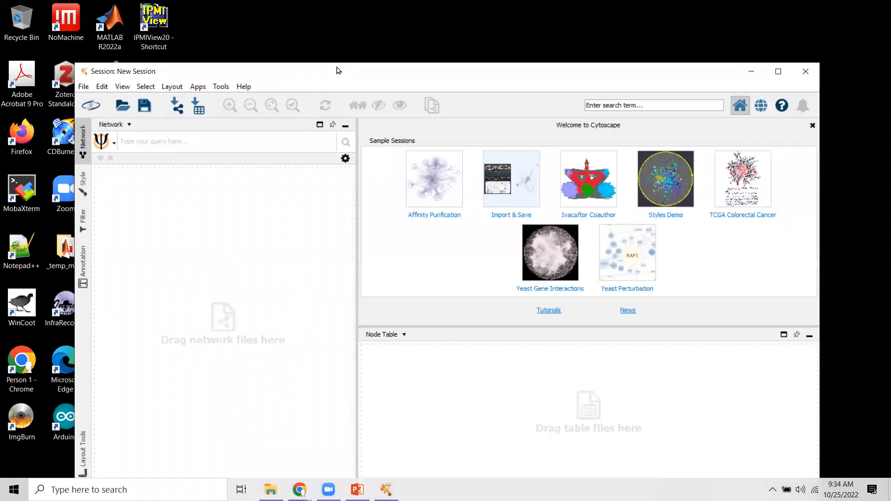
left_click_drag(347, 27, 371, 42)
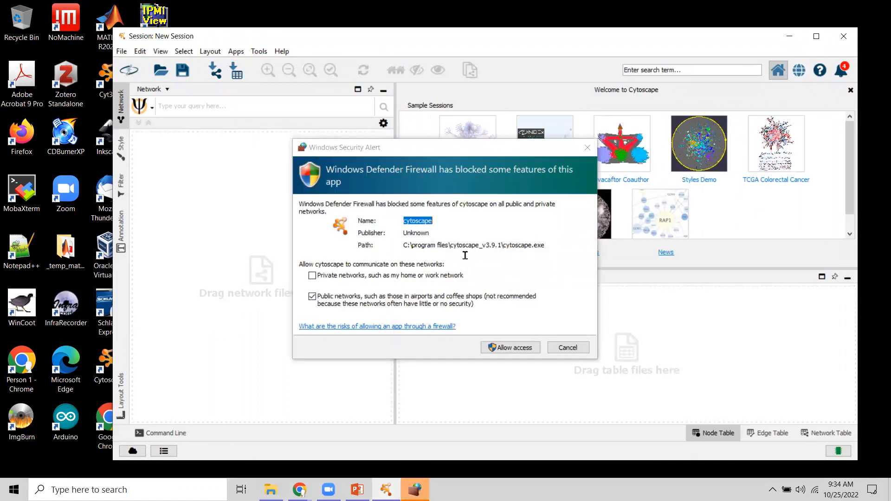
left_click(511, 347)
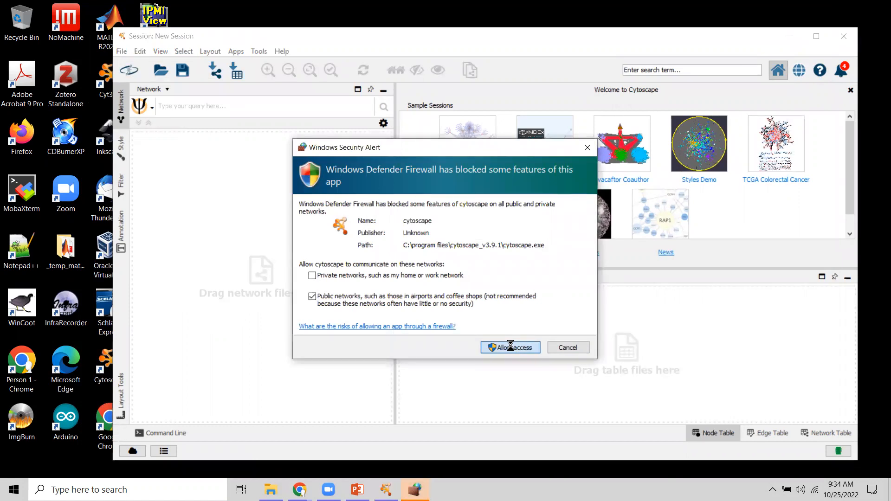
left_click(569, 347)
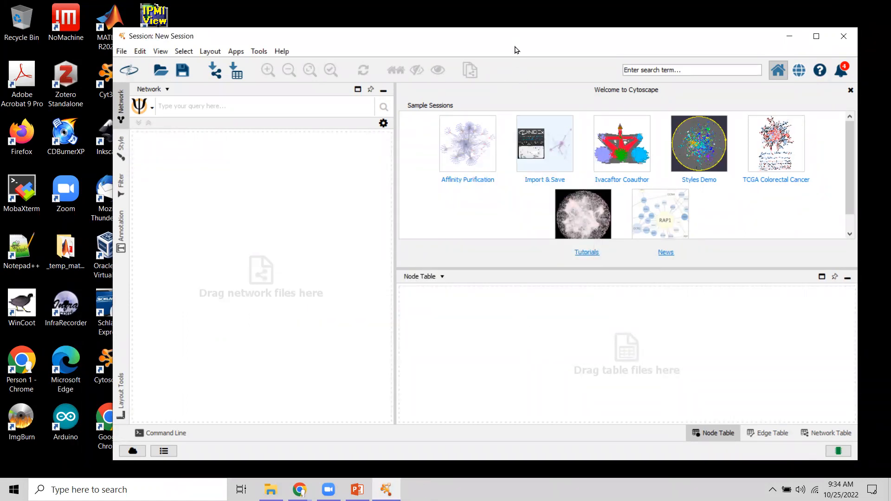
Reposition the Cytoscape window and resize its panels so the Welcome area with the sample sessions gets more room.
left_click_drag(518, 39, 527, 35)
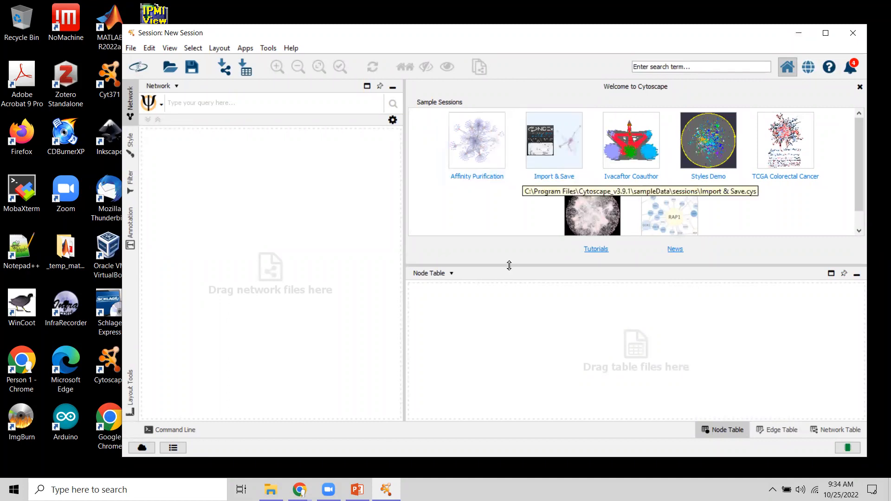
left_click_drag(510, 283, 513, 340)
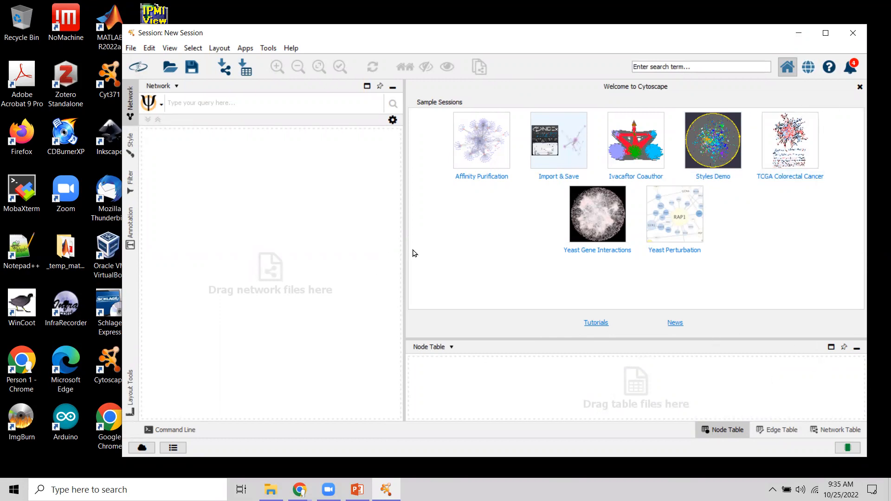
left_click_drag(401, 249, 343, 246)
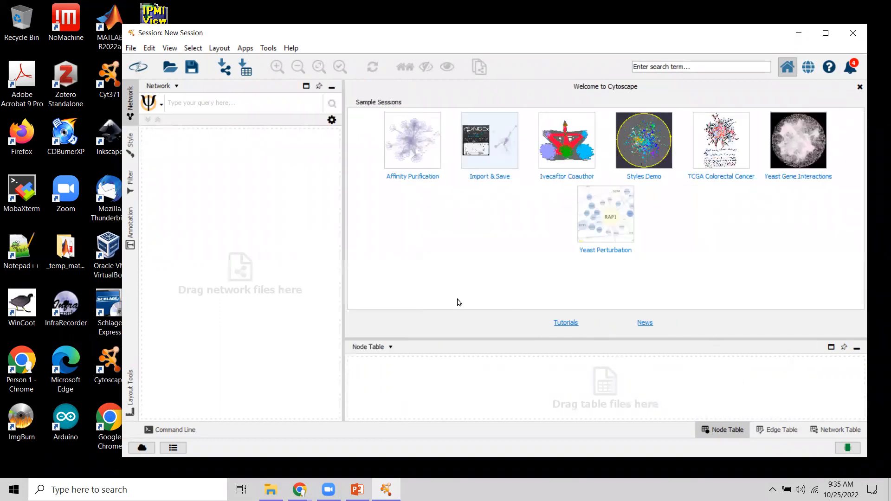
left_click_drag(462, 338, 464, 314)
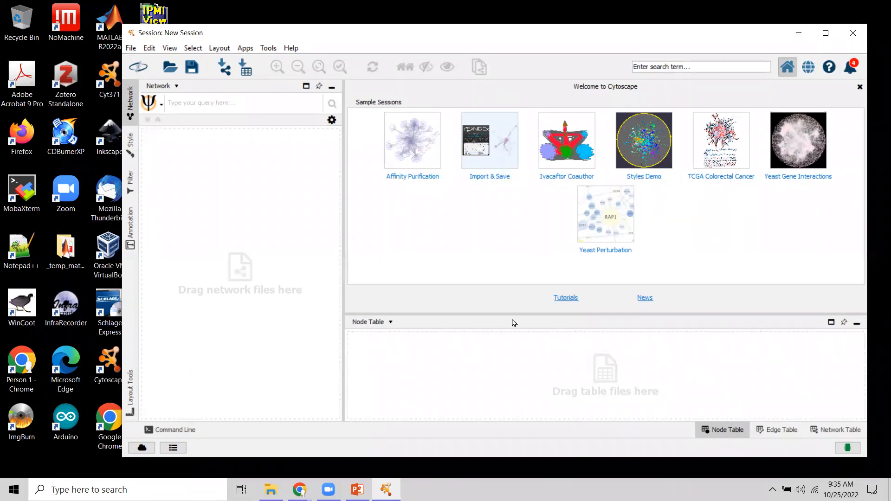
left_click_drag(511, 313, 513, 355)
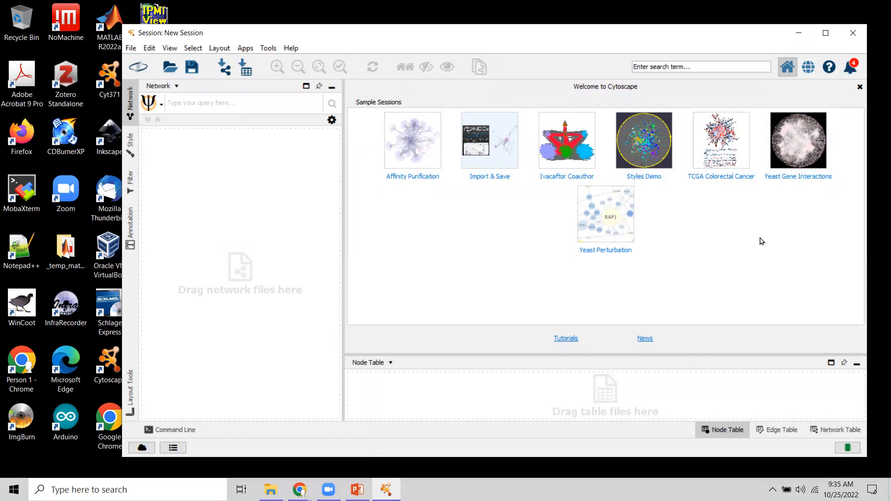
Open the Yeast Perturbation sample session and enlarge the table area below the network view.
left_click(622, 221)
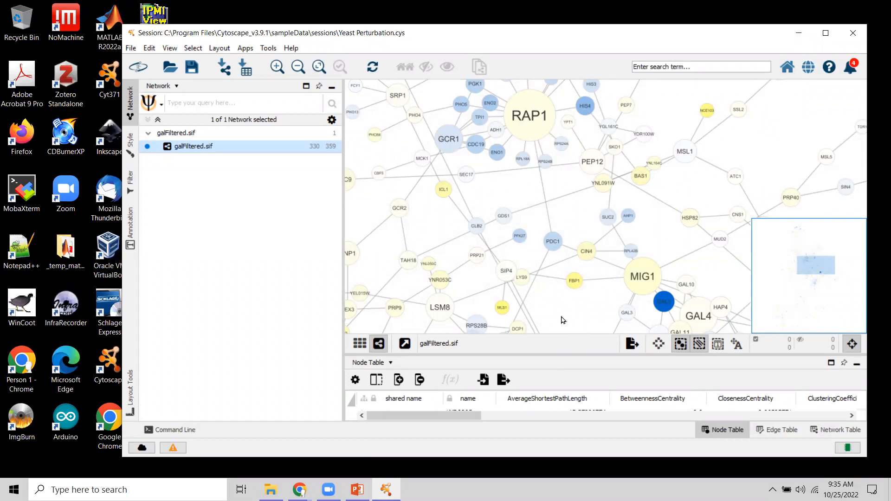
left_click_drag(545, 352, 545, 328)
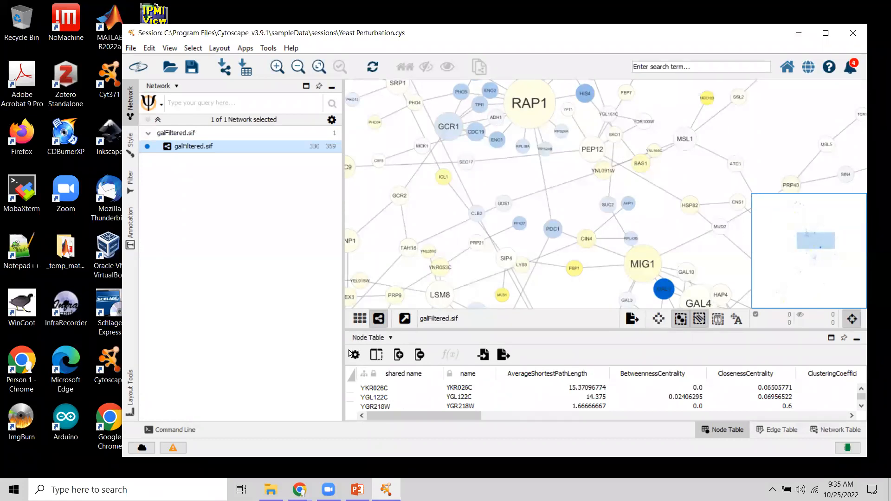
View the Edge Table of the galFiltered.sif network and return to the Node Table.
left_click(391, 338)
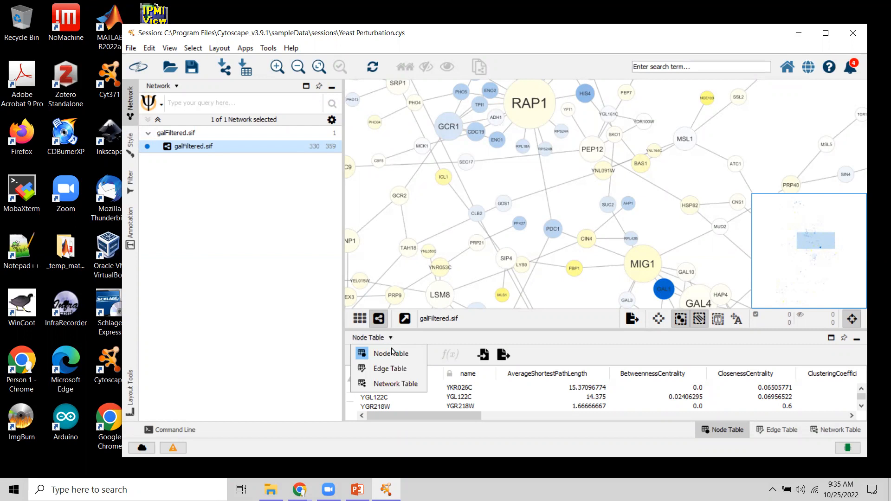
left_click(402, 370)
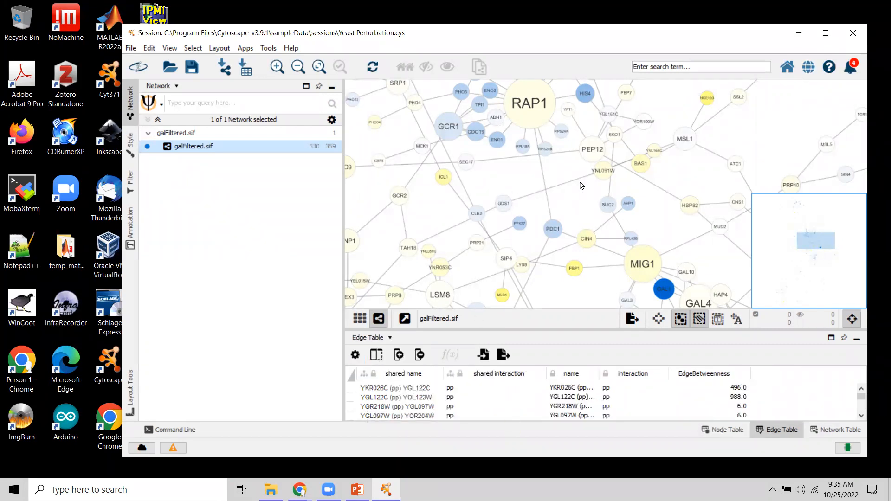
left_click(378, 338)
left_click(377, 353)
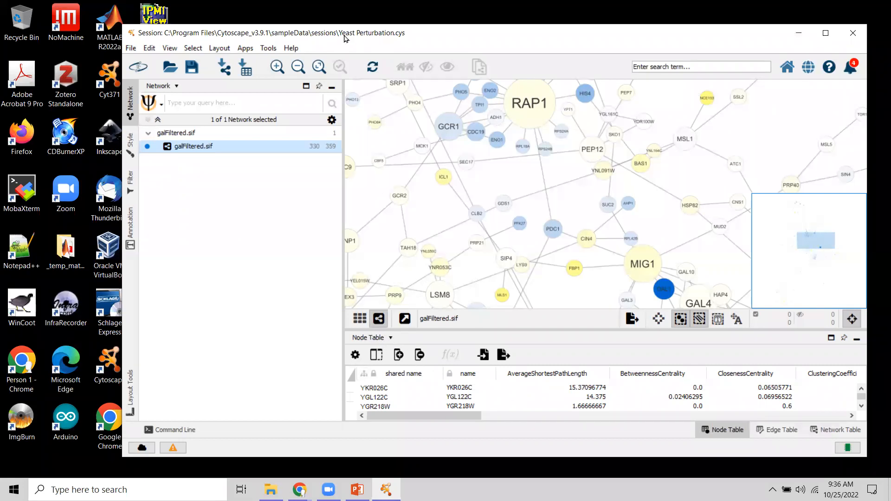
Display the Edge Table below the network and slightly narrow the Network panel to widen the network view.
left_click_drag(345, 33, 338, 35)
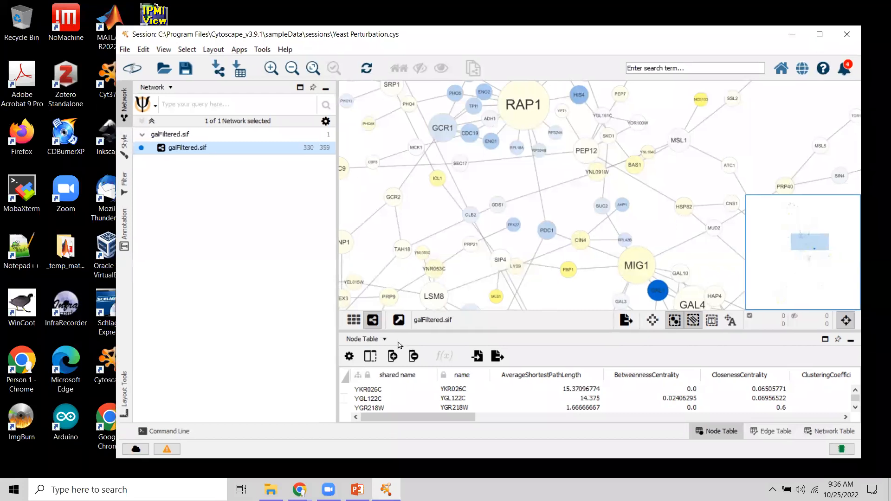
left_click(365, 340)
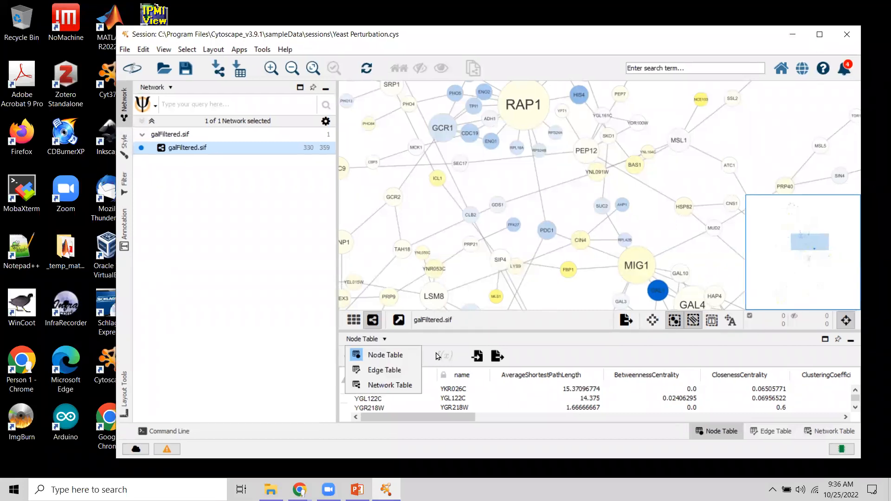
left_click(384, 370)
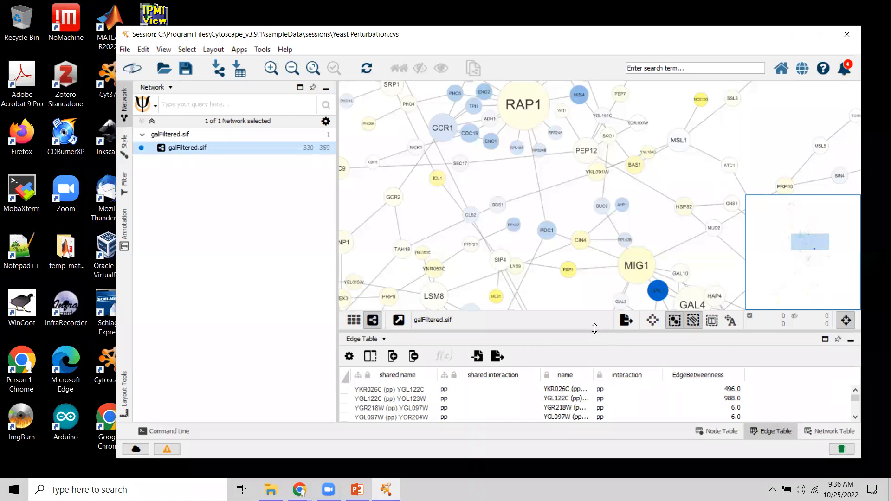
left_click_drag(337, 232, 323, 232)
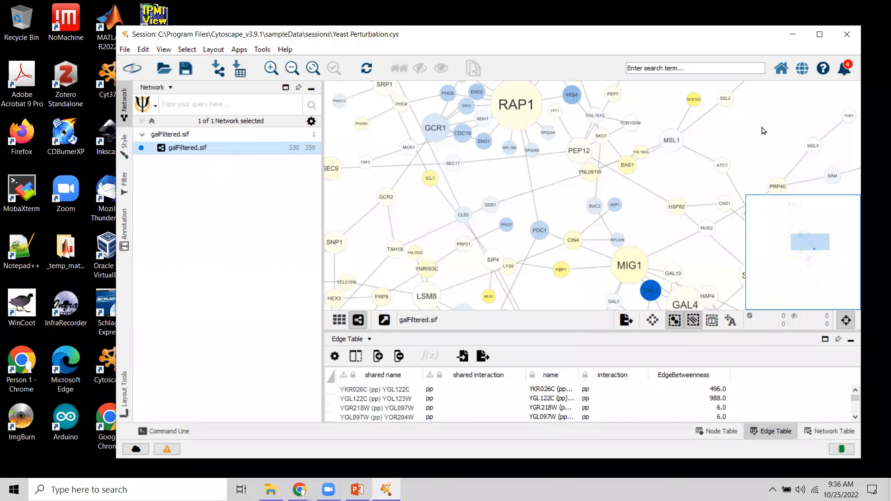
Pan across the galFiltered.sif network directly and through the bird's-eye overview, hiding the overview and showing it again.
left_click_drag(752, 133, 754, 131)
left_click_drag(725, 128, 636, 160)
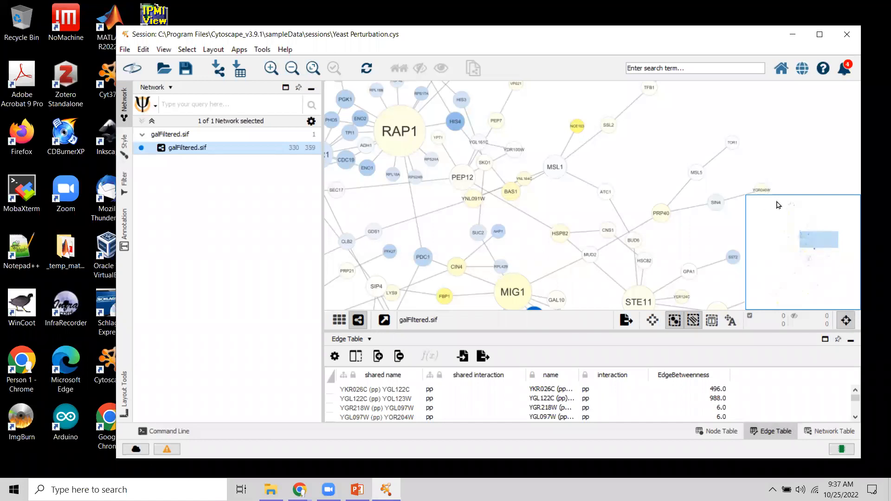
left_click_drag(824, 241, 791, 214)
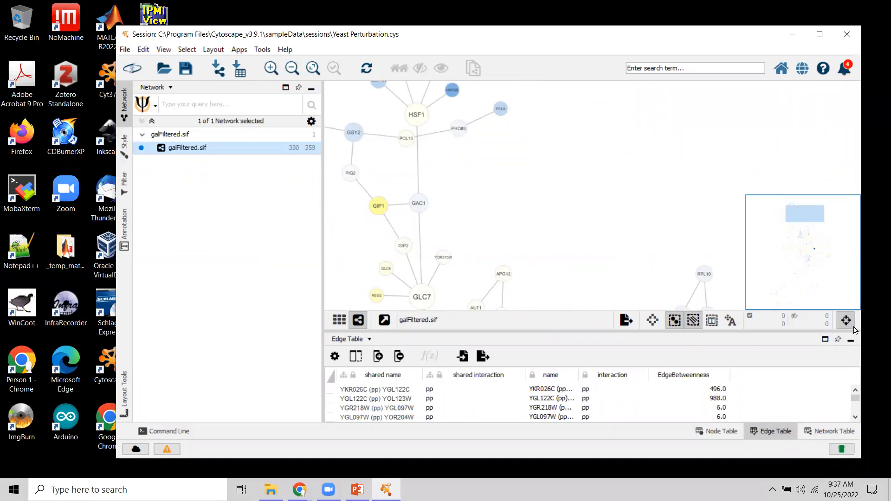
left_click(846, 321)
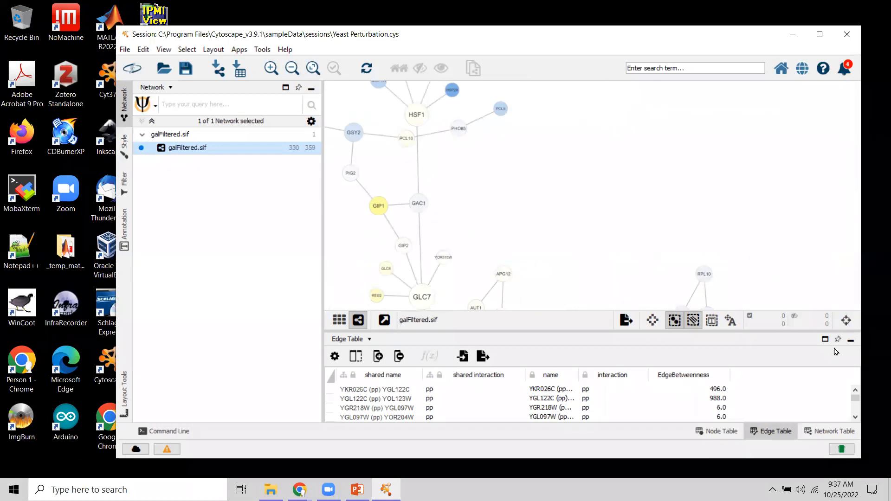
left_click(844, 324)
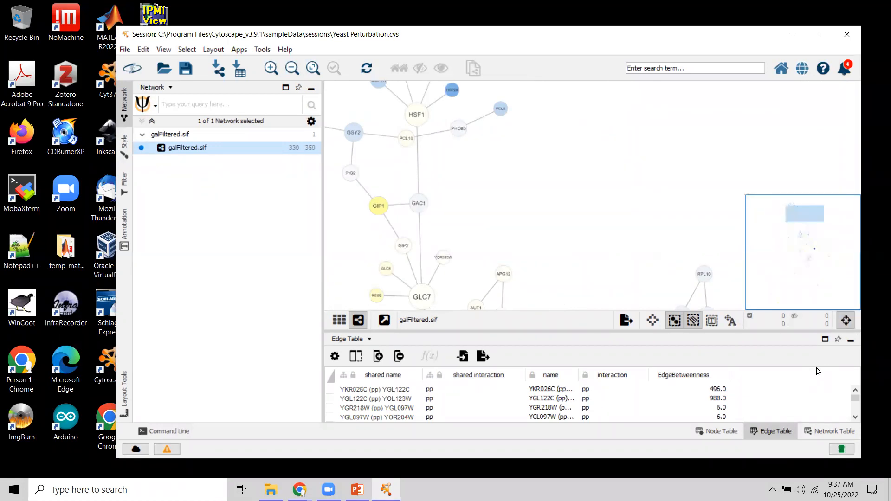
left_click_drag(806, 219, 806, 234)
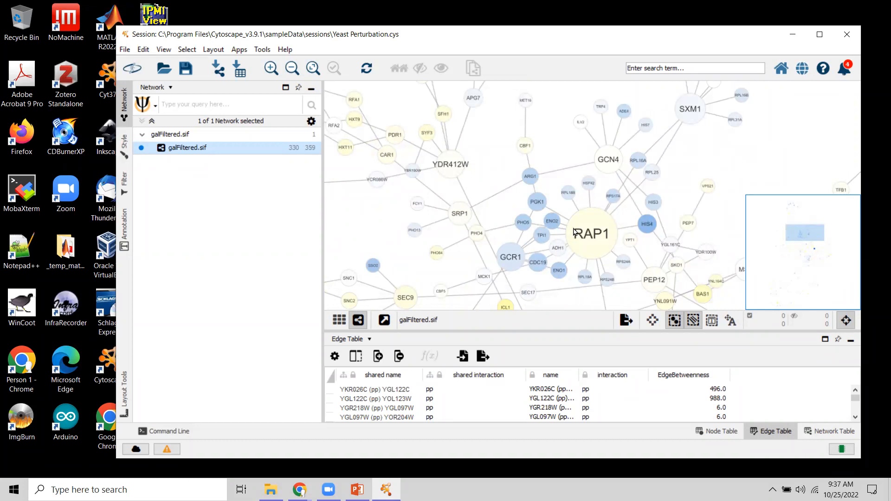
Zoom in and out of the network around the RAP1 node to examine its neighbouring genes.
left_click(269, 69)
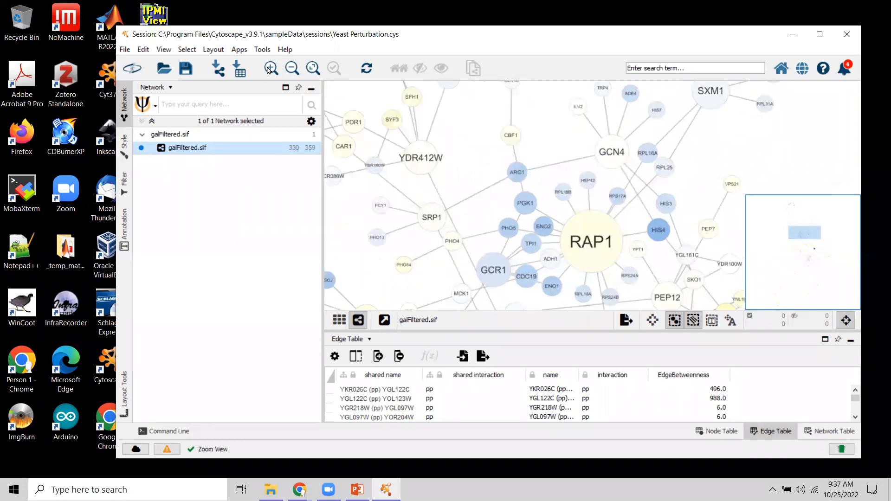
left_click(291, 69)
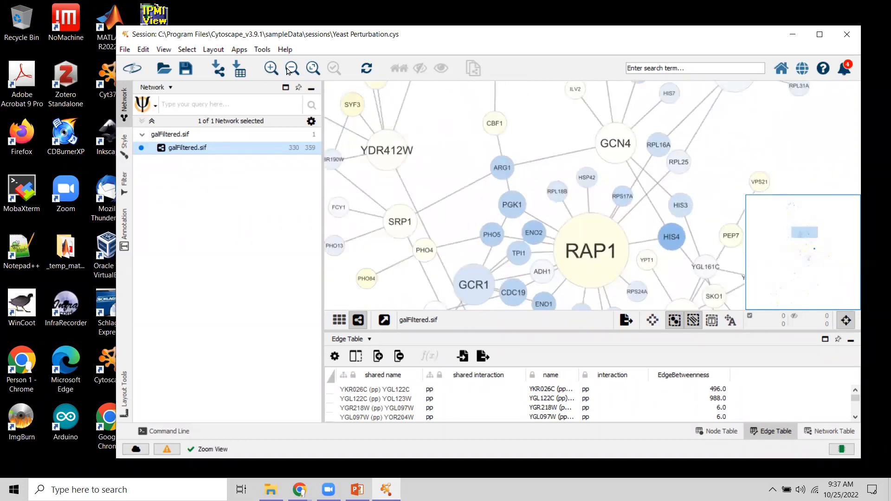
left_click(294, 69)
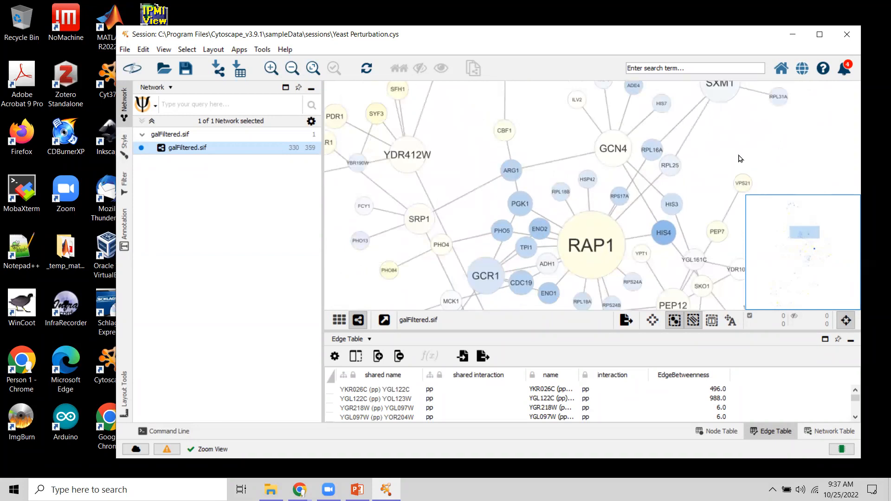
mouse_move(759, 146)
left_mouse_down()
mouse_move(755, 179)
mouse_move(753, 161)
left_mouse_up()
scroll(754, 151, "up", 1)
scroll(755, 146, "down", 1)
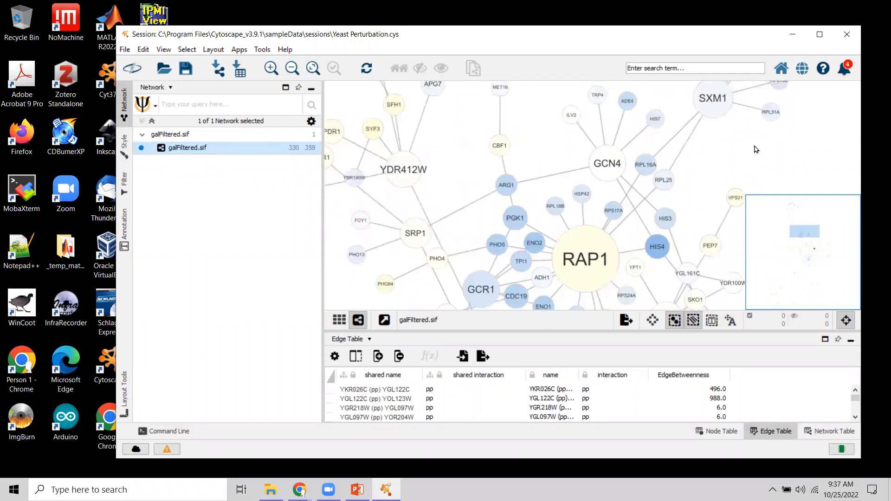
scroll(745, 155, "down", 10)
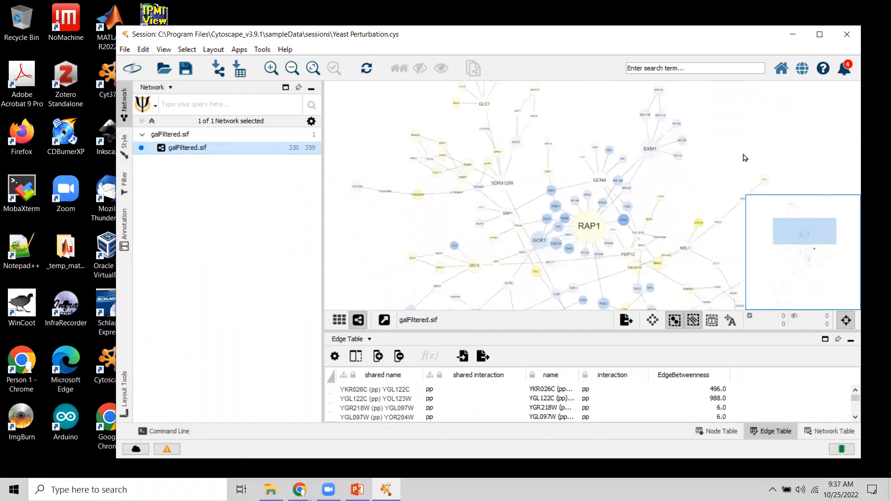
scroll(722, 187, "up", 5)
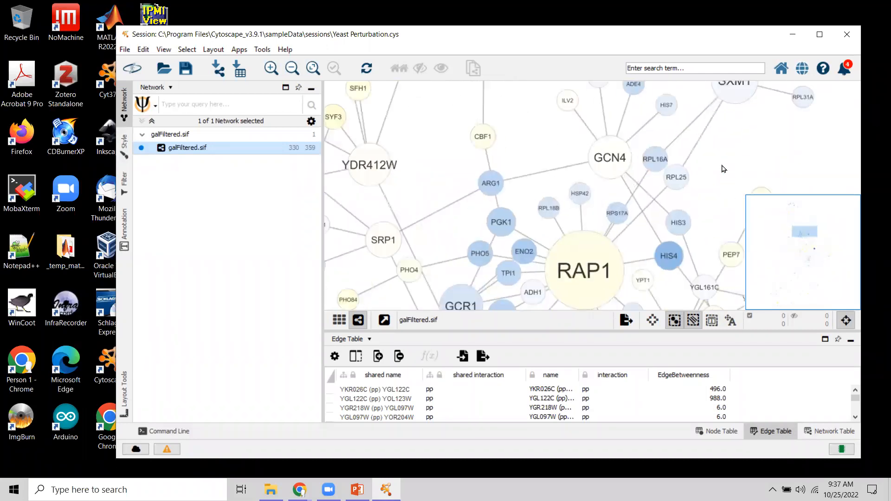
scroll(718, 173, "down", 3)
scroll(718, 173, "up", 5)
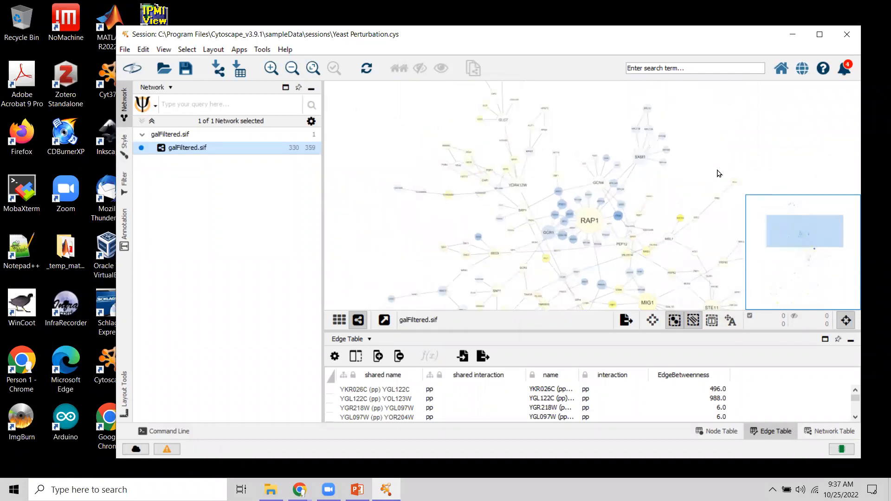
scroll(719, 173, "up", 5)
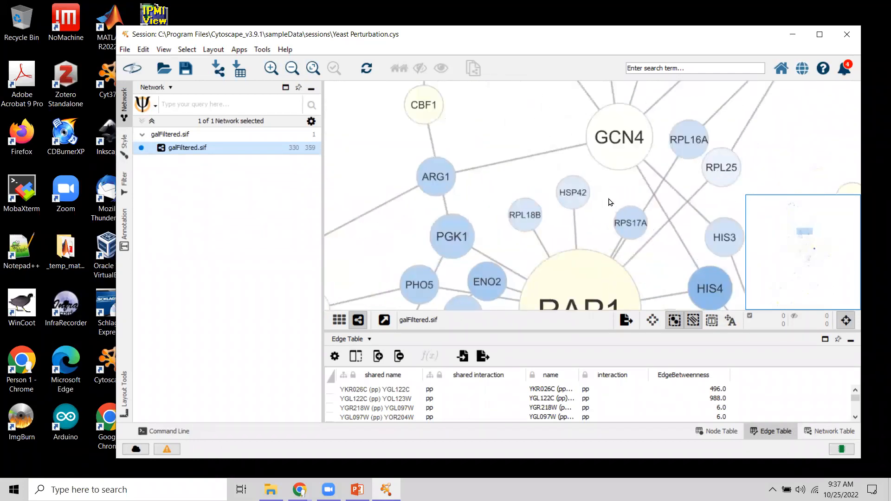
Examine the genes between GCN4 and RAP1 at several zoom levels, ending with RAP1 and its neighbours in view.
left_click_drag(612, 202, 573, 217)
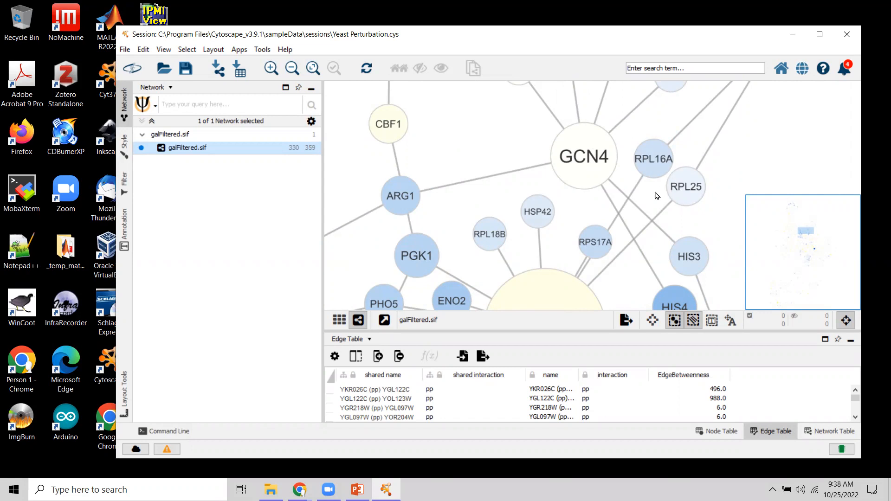
scroll(670, 160, "down", 1)
scroll(616, 143, "down", 5)
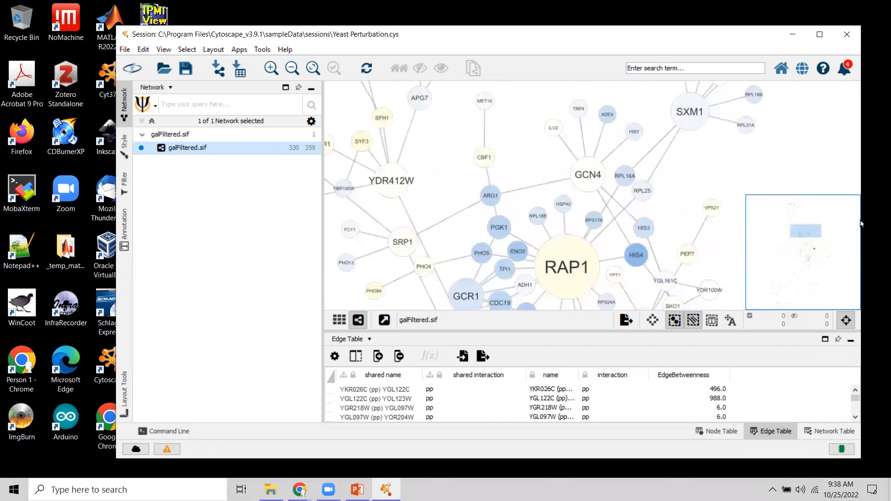
mouse_move(803, 224)
left_mouse_down()
mouse_move(814, 210)
mouse_move(797, 230)
mouse_move(763, 229)
mouse_move(803, 234)
left_mouse_up()
scroll(655, 183, "up", 3)
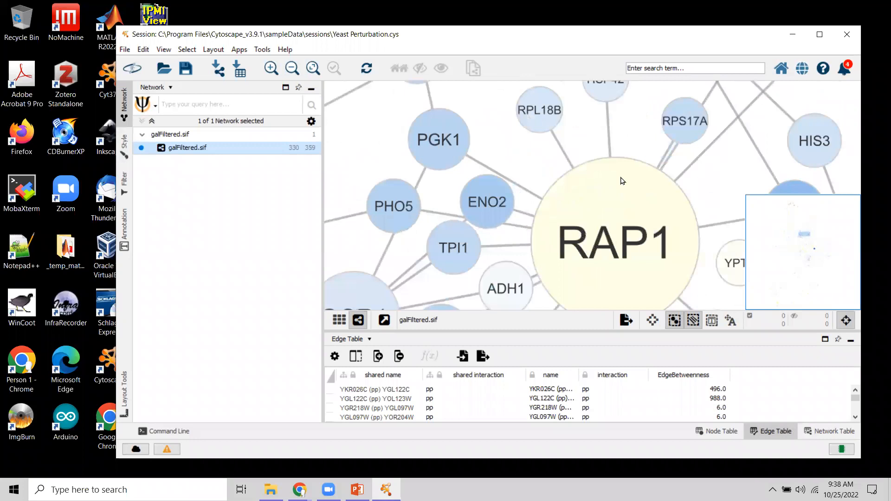
scroll(622, 176, "down", 4)
left_click_drag(732, 153, 727, 127)
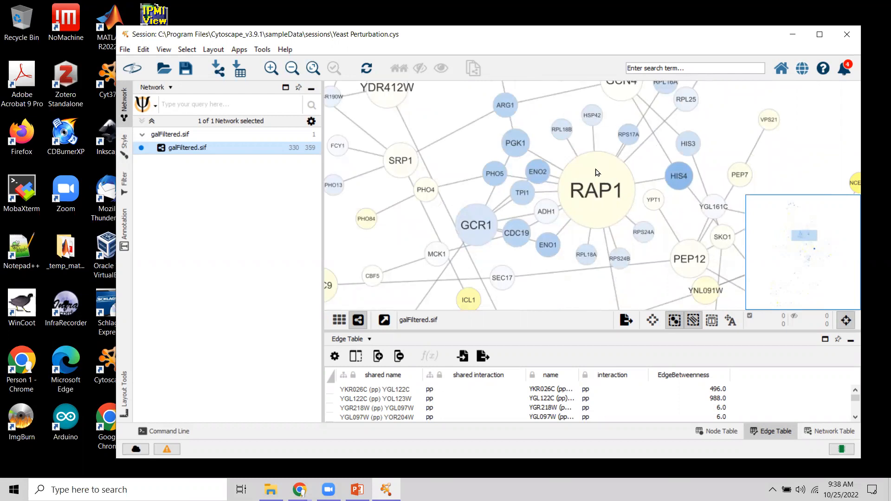
Open Layout Tools, scale the network layout up to between 2 and 4, and bring the RAP1 node back into view.
left_click(126, 394)
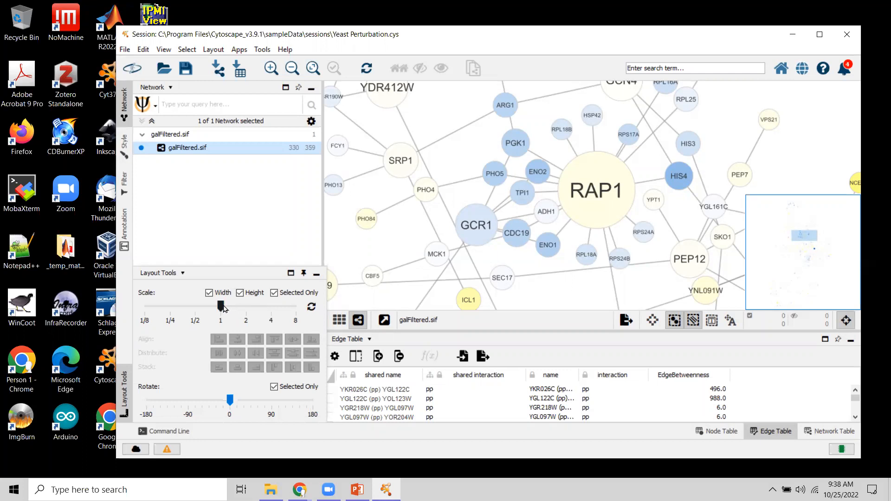
left_click_drag(227, 309, 255, 301)
left_click_drag(578, 174, 558, 274)
left_click_drag(587, 144, 528, 286)
left_click_drag(590, 139, 600, 295)
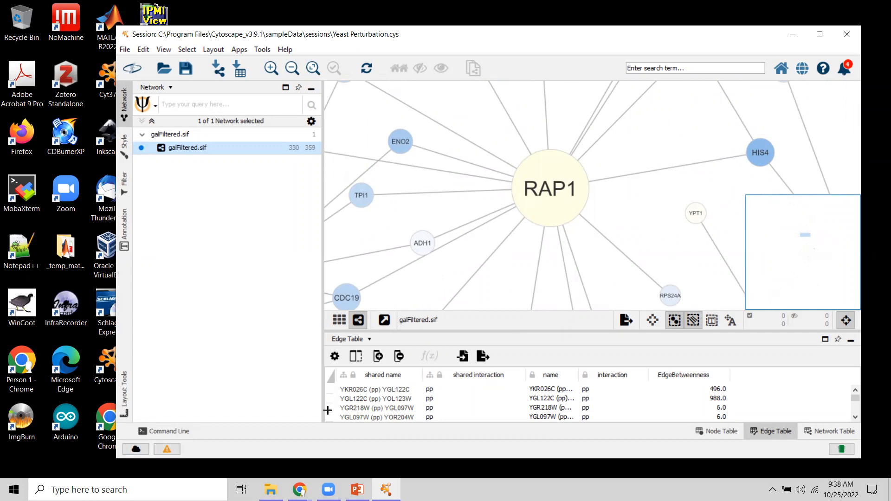
Reopen Layout Tools, scale the network layout down to just under 1/2, and centre the dense cluster in view.
left_click(124, 395)
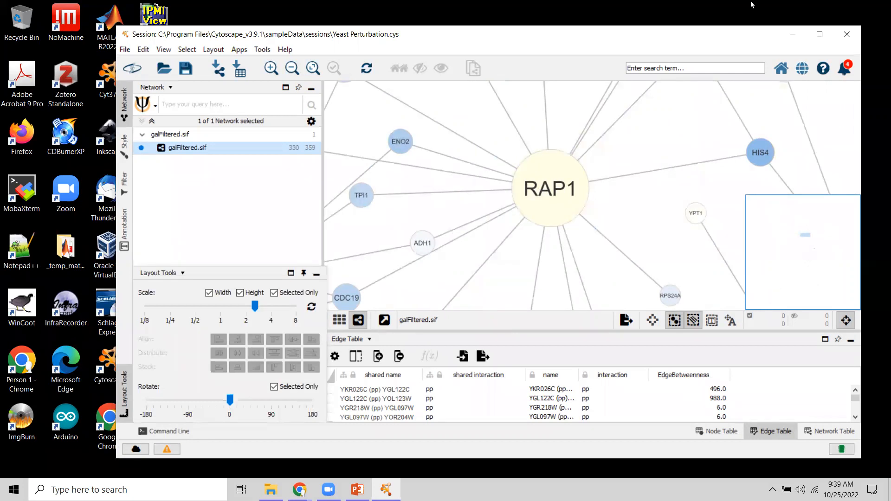
left_click_drag(696, 34, 682, 40)
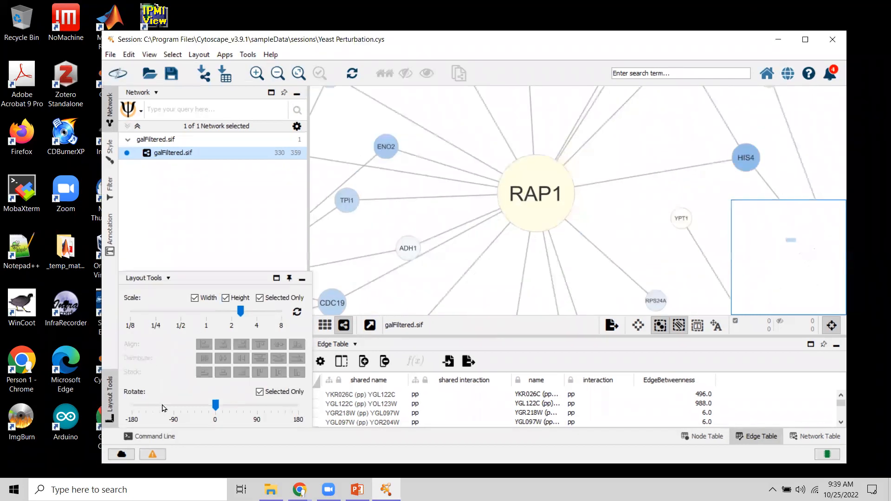
left_click_drag(241, 311, 176, 318)
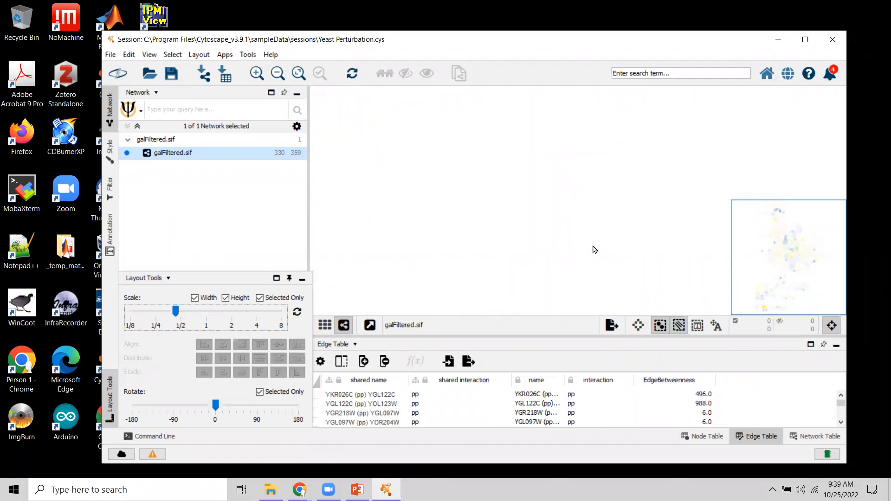
left_click_drag(626, 246, 572, 206)
left_click(798, 260)
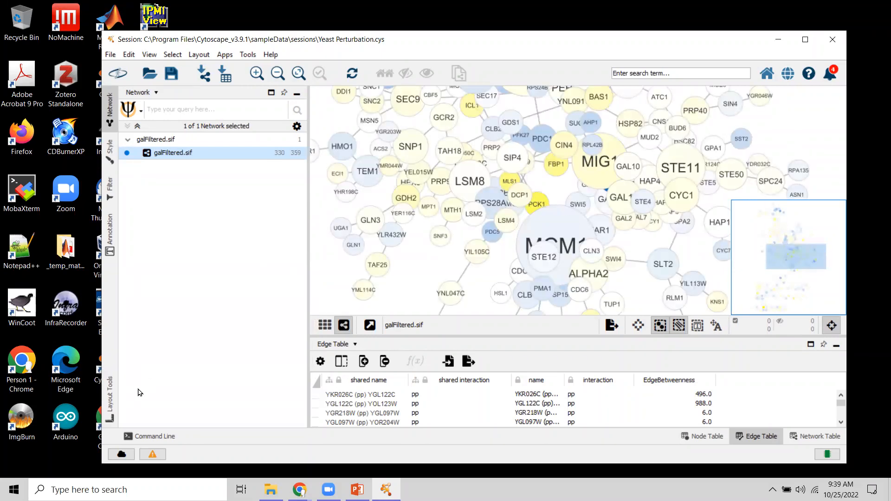
Scale the network layout down to 1/8, expand it to 8, and reset the scale control.
left_click(109, 403)
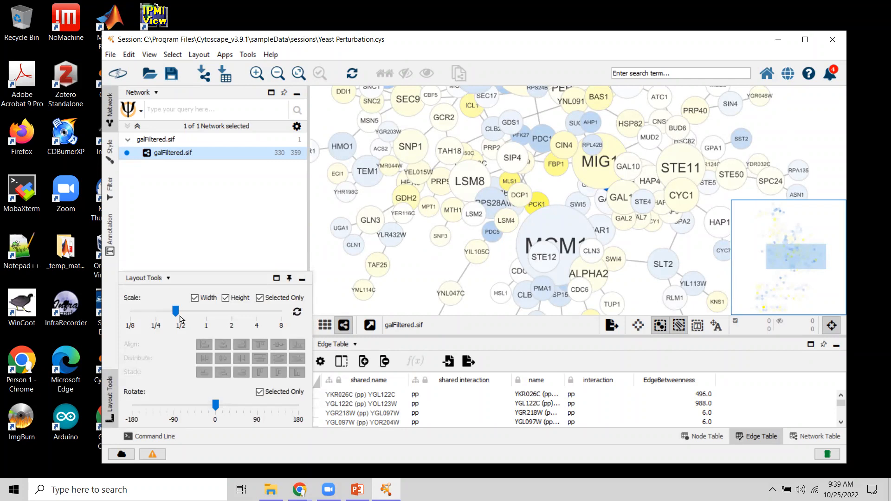
left_click_drag(176, 311, 128, 312)
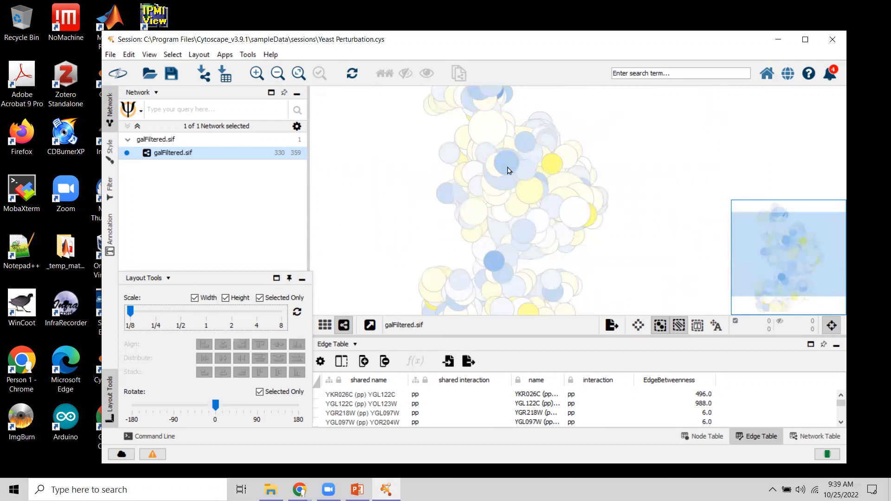
left_click_drag(129, 310, 304, 315)
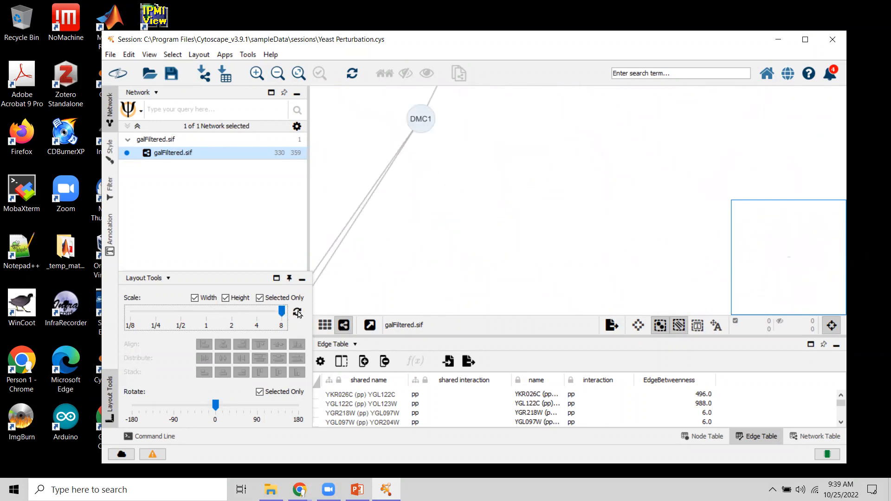
left_click(297, 313)
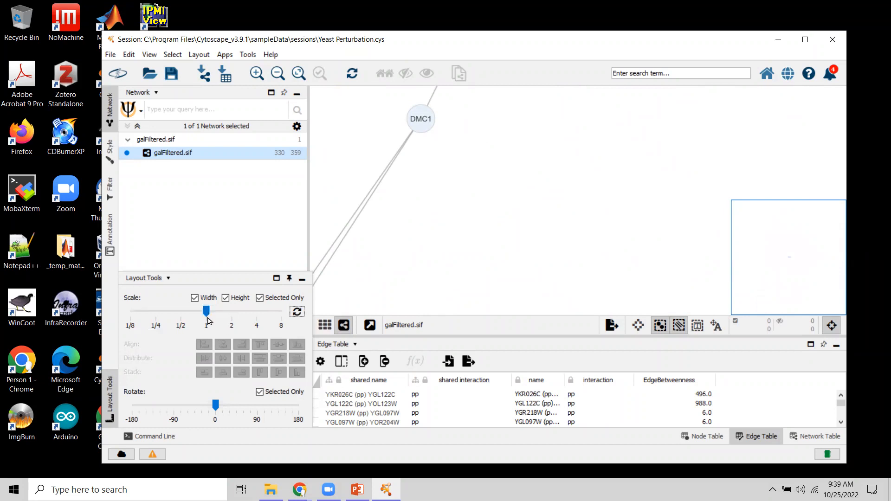
Scale the expanded network layout down to 1/8 and bring the MCM1 node into view.
left_click_drag(205, 312, 111, 313)
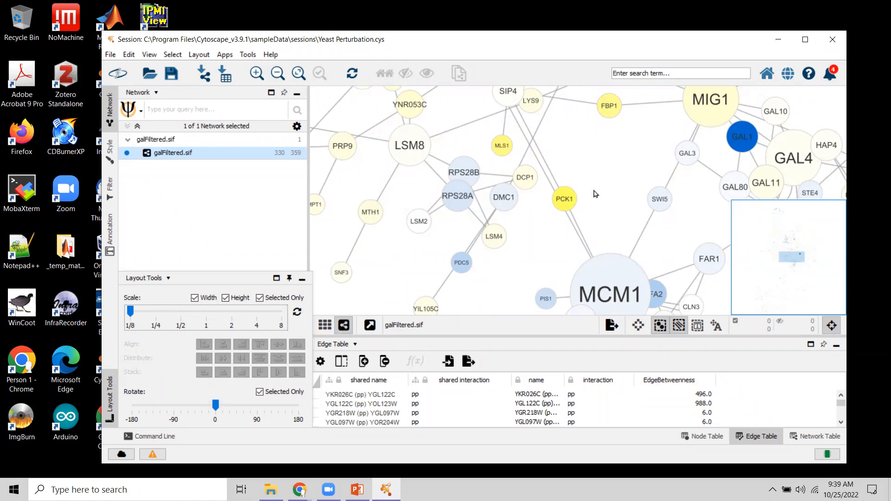
left_click_drag(614, 195, 543, 107)
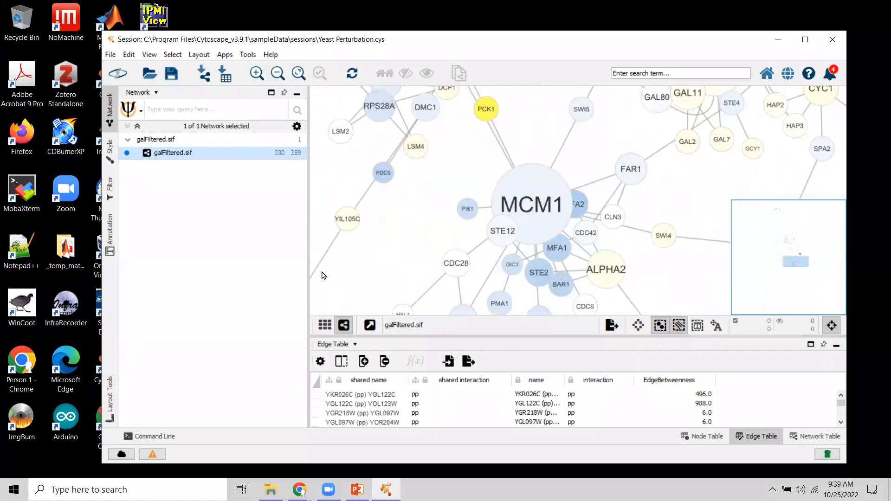
Increase the network layout scale to about 1/4 and centre the view on the MCM1 node.
left_click(110, 402)
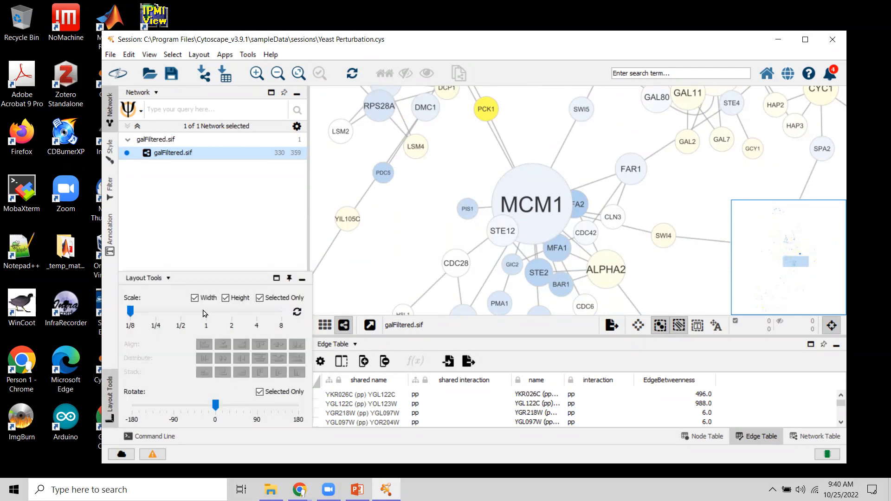
left_click_drag(130, 311, 157, 311)
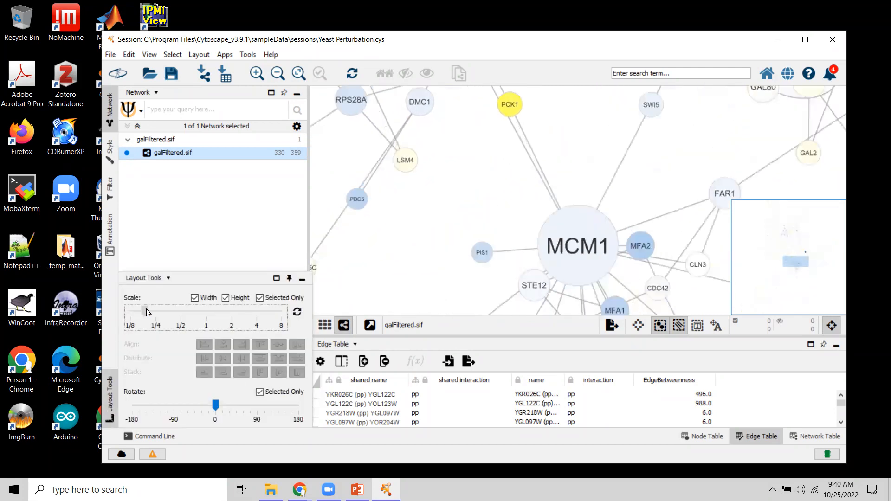
left_click_drag(625, 276, 524, 177)
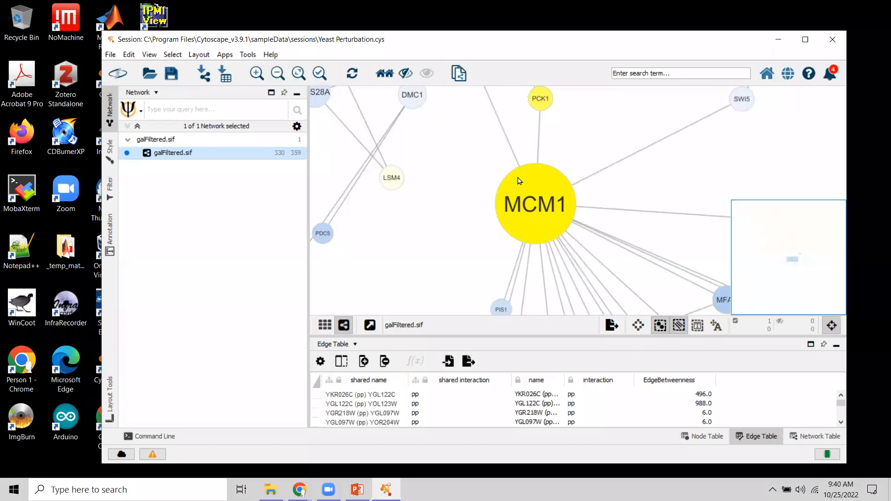
Move the MCM1 node down and away from PCK1, and practise selecting and deselecting it.
left_click_drag(527, 209, 600, 252)
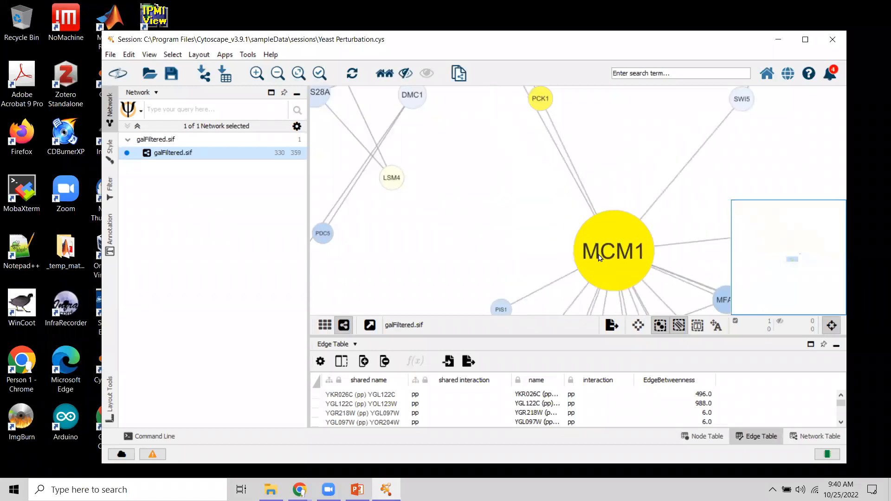
left_click(493, 214)
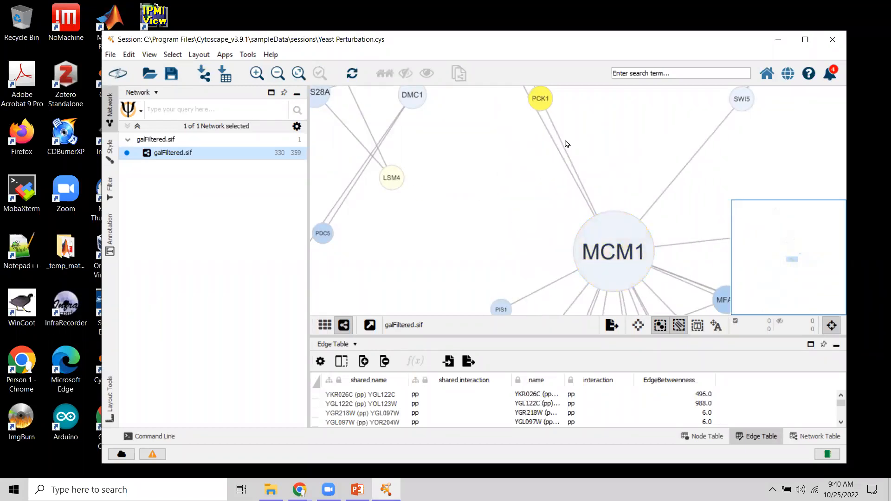
left_click(604, 262)
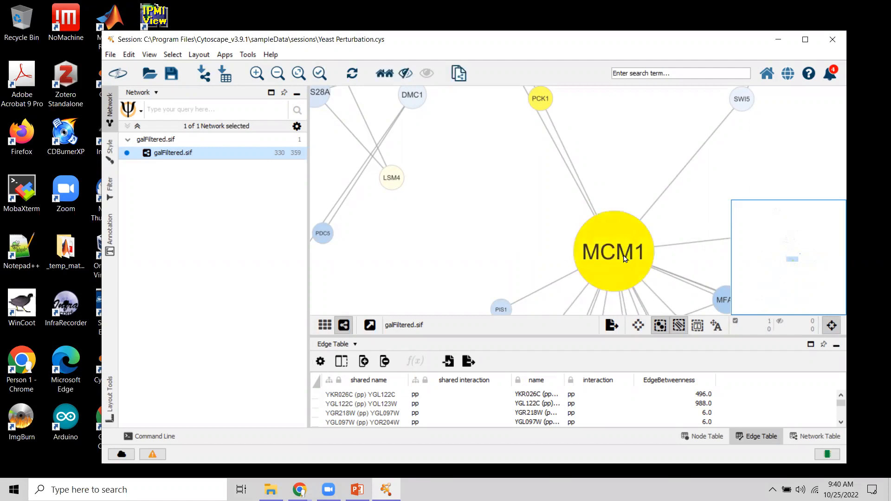
left_click(354, 205)
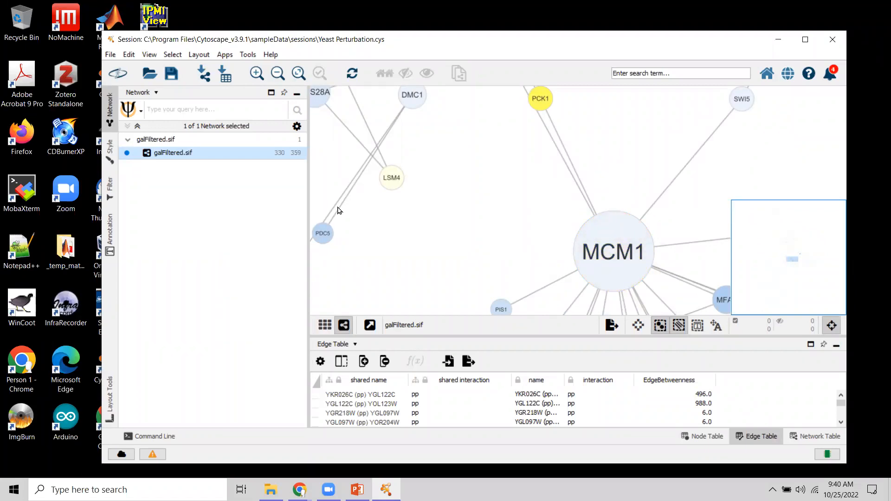
Select the edge between DMC1 and YIL105C directly and with a selection box, and box-select around PDC5, clearing each selection.
left_click_drag(417, 235, 570, 177)
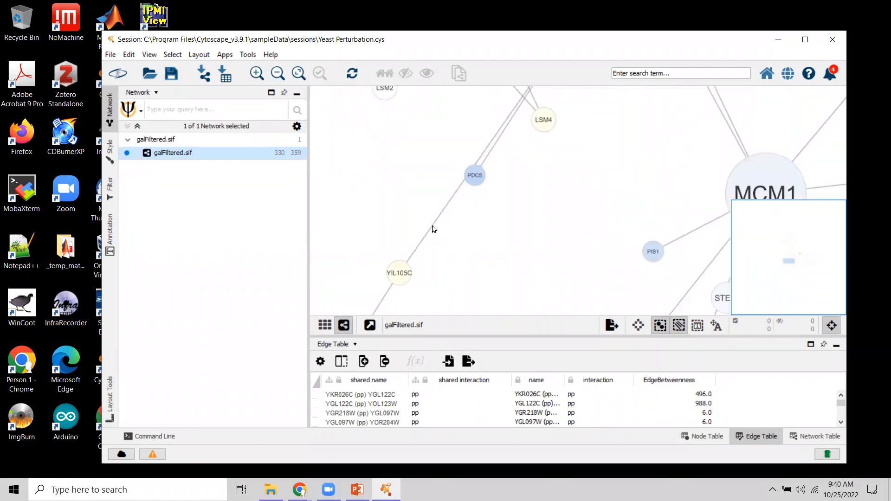
left_click(433, 229)
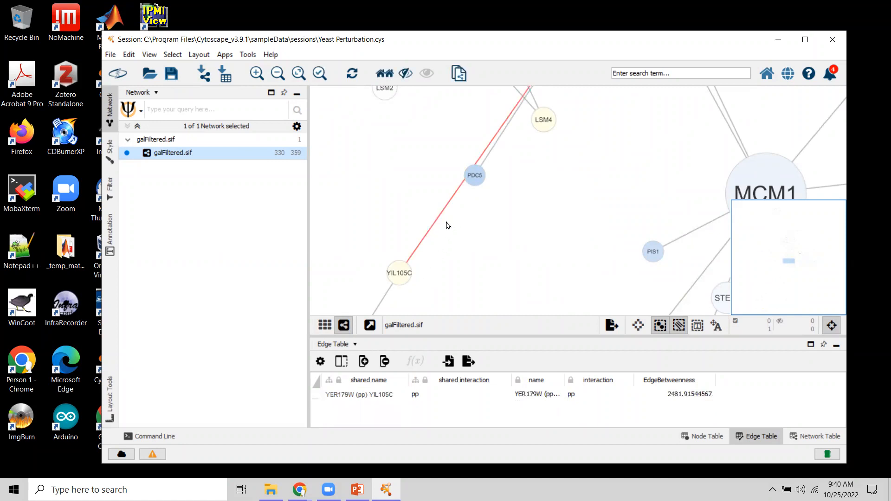
left_click(447, 217)
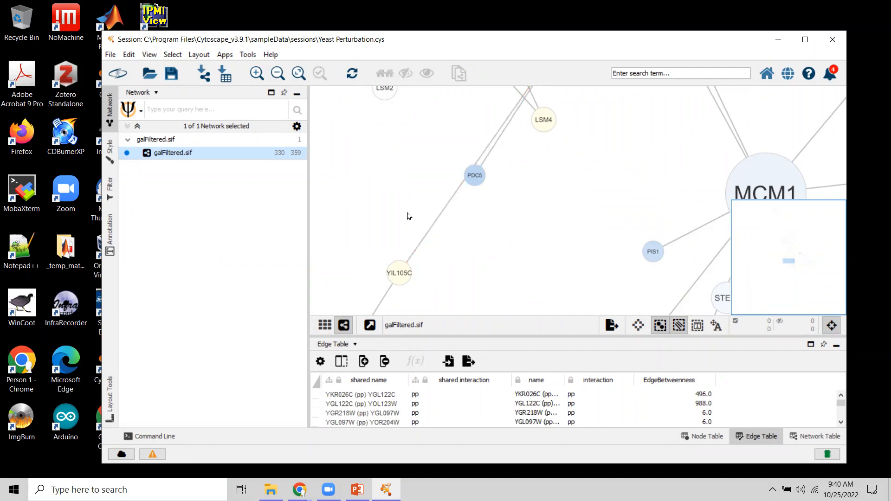
left_click_drag(406, 211, 458, 255)
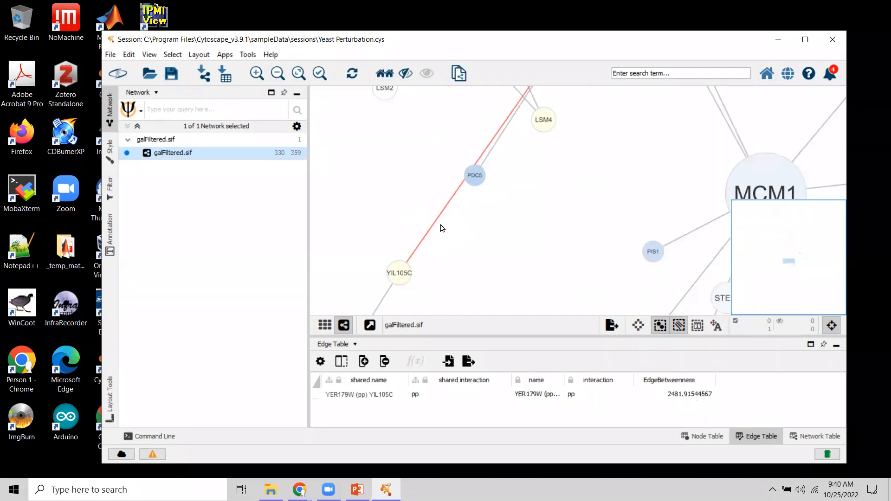
left_click_drag(448, 160, 513, 198)
left_click(487, 196)
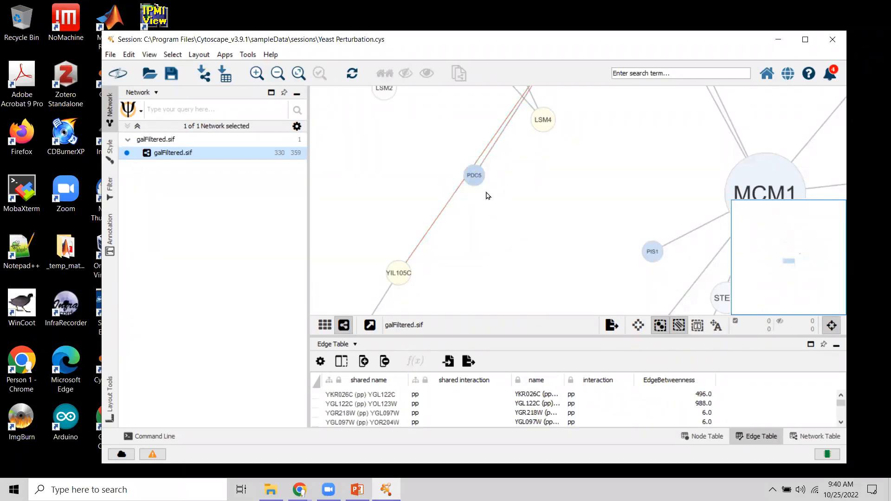
Box-select the PDC5 node with its adjoining edges, move the node toward MCM1, and clear the selection.
left_click_drag(422, 163, 496, 197)
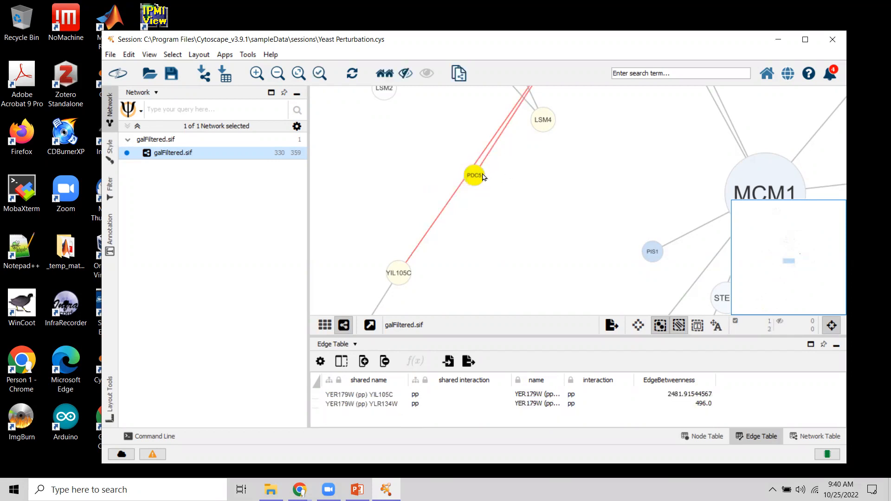
left_click_drag(473, 179, 575, 184)
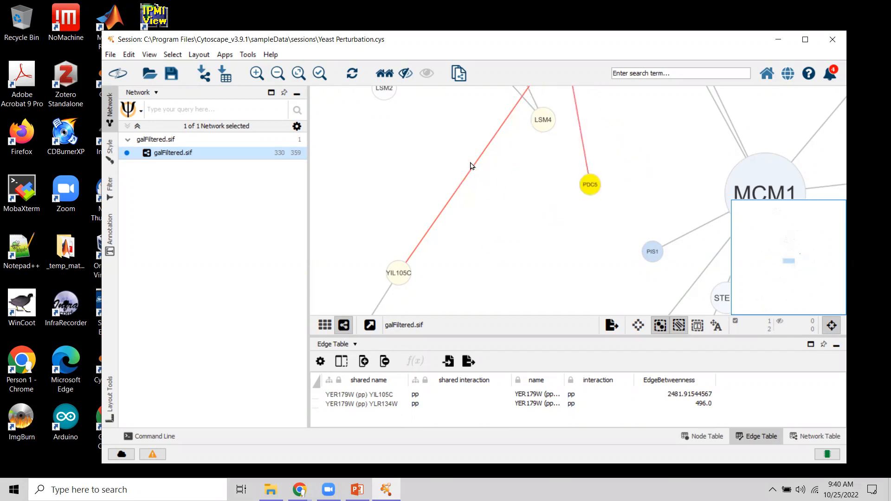
left_click(557, 199)
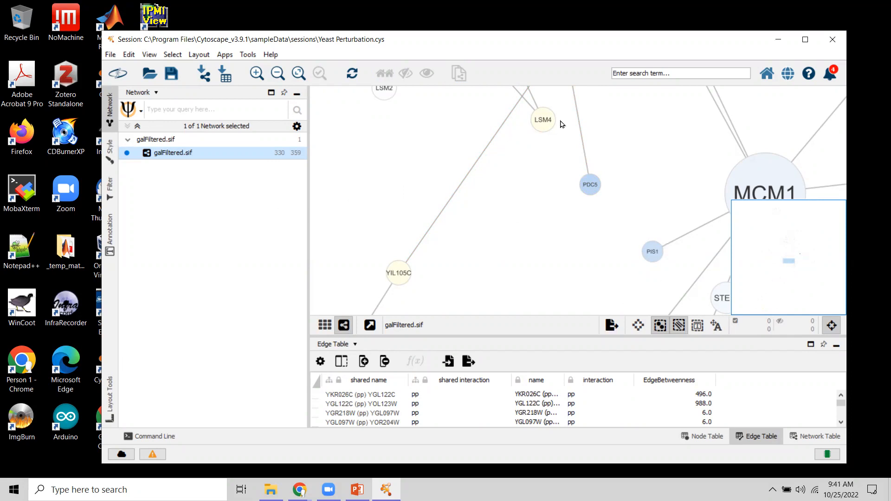
Fit the whole network in the view and zoom in on the RAP1 node and its neighbours.
left_click(299, 74)
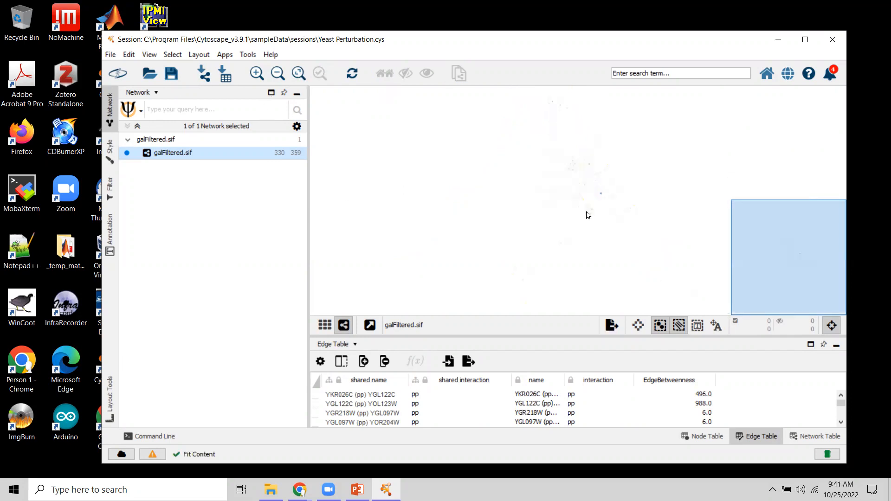
left_click_drag(582, 187, 546, 199)
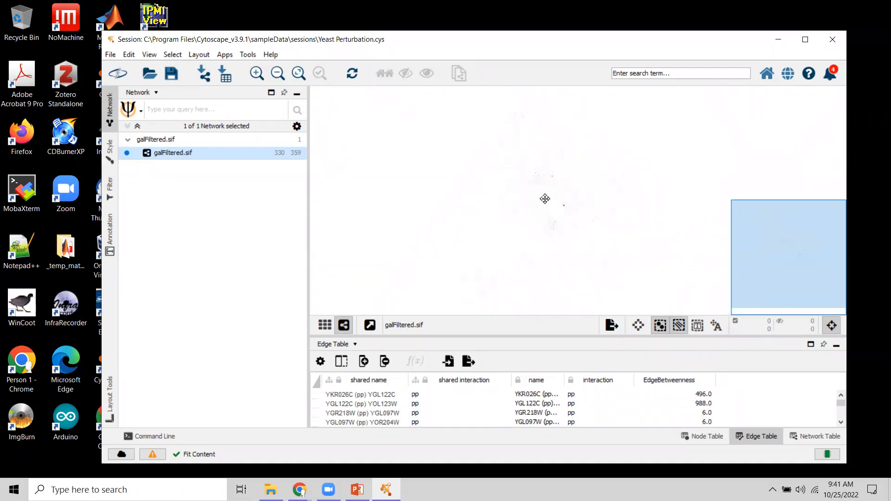
scroll(543, 200, "up", 3)
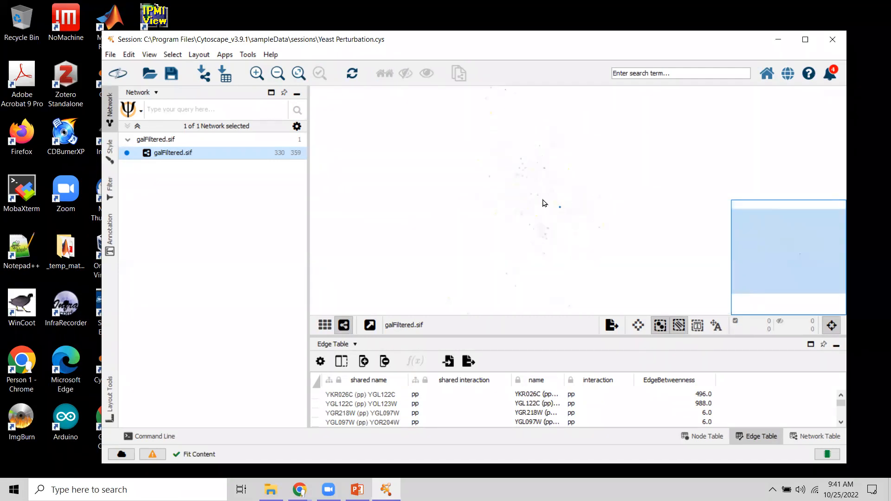
scroll(536, 205, "up", 5)
left_click_drag(395, 151, 574, 322)
scroll(506, 231, "up", 3)
left_click_drag(532, 214, 566, 213)
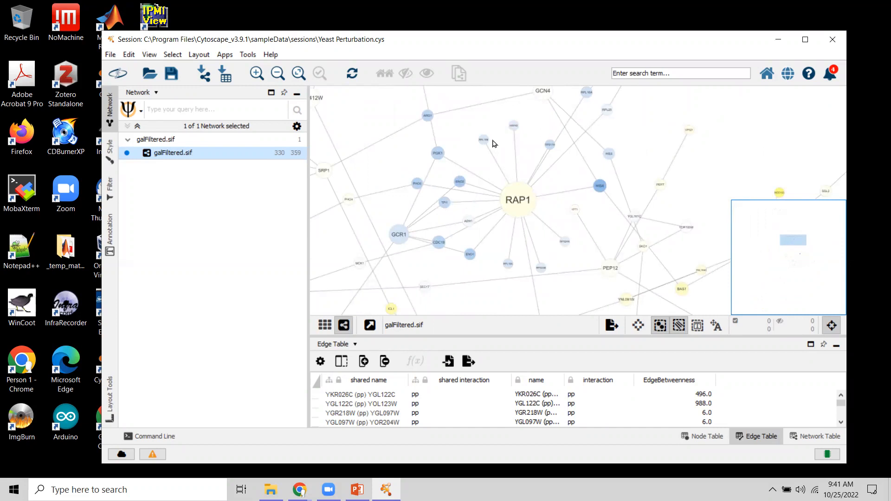
Box-select RAP1 and the nodes around it, move the group slightly upward, and adjust the scale of only the selection near 1/4.
left_click_drag(477, 131, 594, 261)
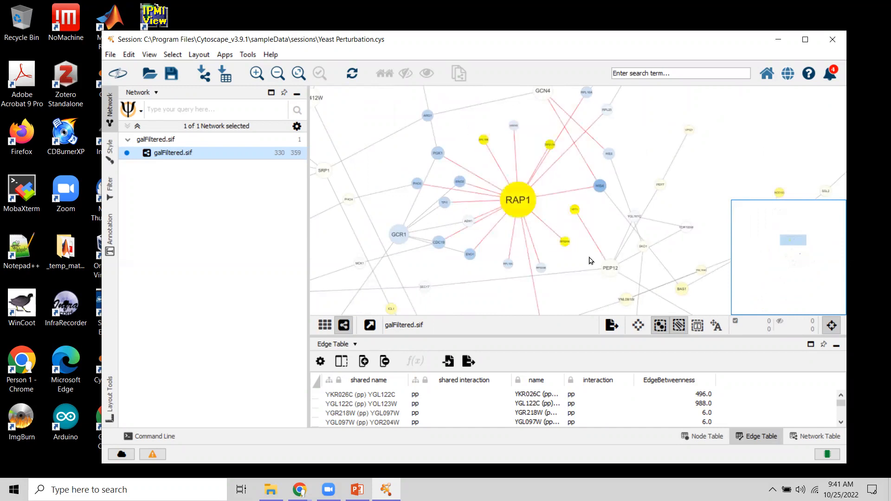
mouse_move(522, 205)
left_mouse_down()
mouse_move(601, 210)
mouse_move(488, 204)
mouse_move(531, 184)
mouse_move(722, 154)
mouse_move(715, 139)
mouse_move(559, 253)
mouse_move(498, 199)
mouse_move(519, 205)
left_mouse_up()
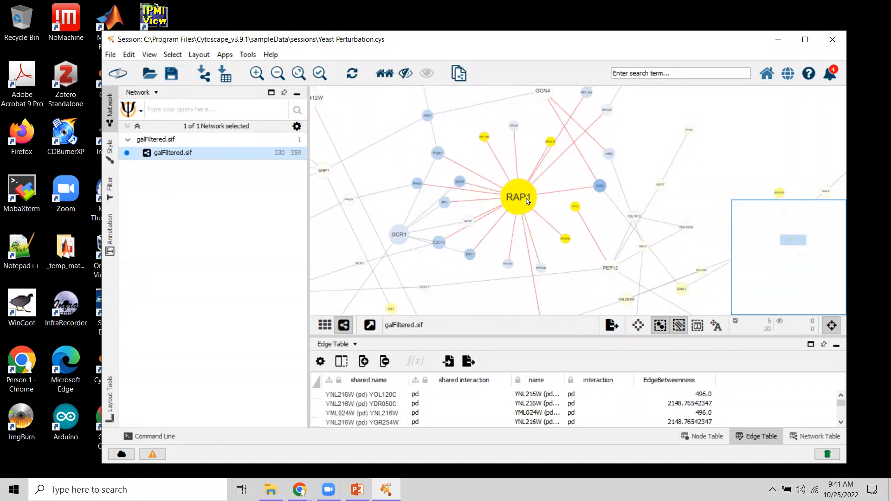
left_click(110, 404)
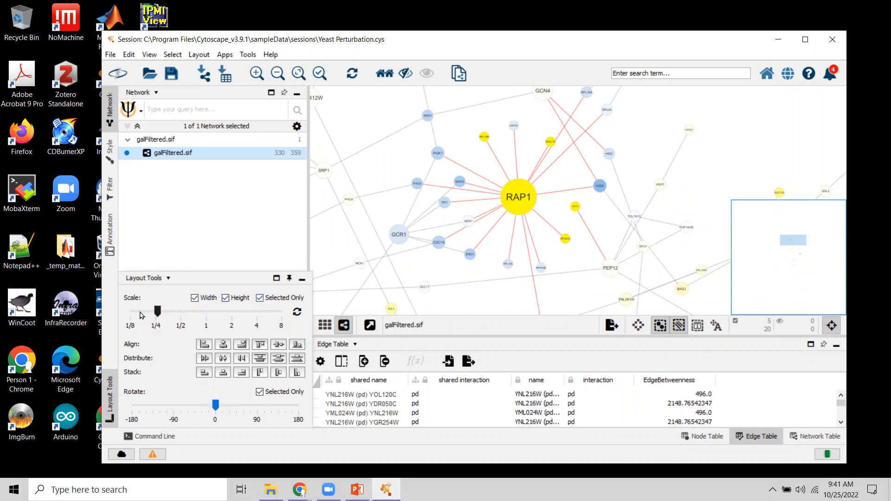
mouse_move(157, 312)
left_mouse_down()
mouse_move(142, 311)
mouse_move(156, 311)
left_mouse_up()
left_click(557, 220)
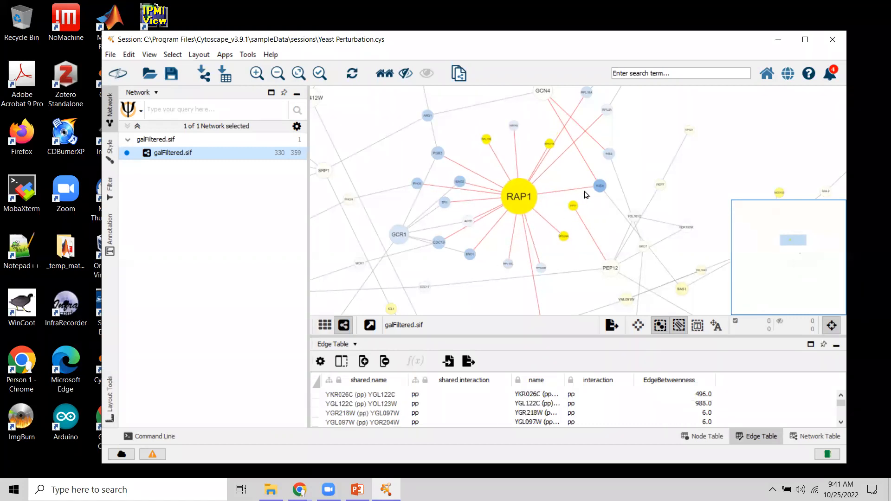
Select only RAP1 and two of its neighbours, spread them slightly with the scale, and rotate just the selection by a small negative angle.
left_click(523, 195)
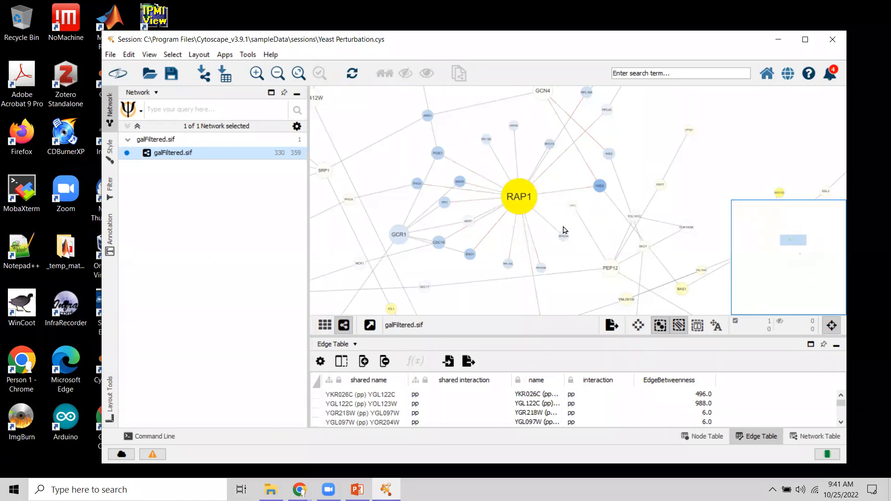
left_click(562, 236, "shift")
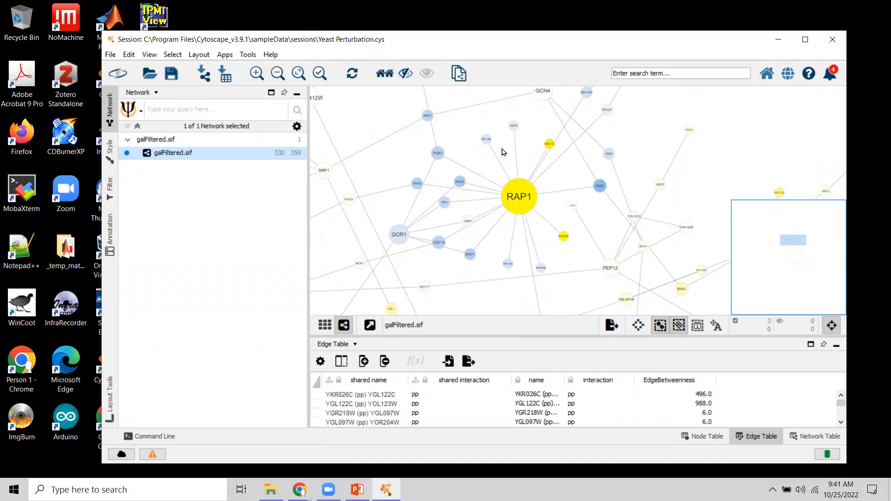
left_click(110, 403)
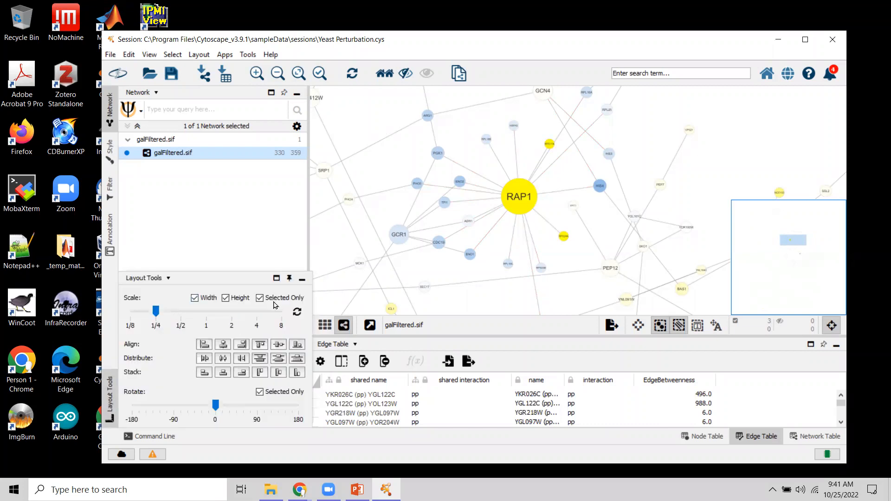
mouse_move(156, 312)
left_mouse_down()
mouse_move(182, 310)
mouse_move(159, 310)
left_mouse_up()
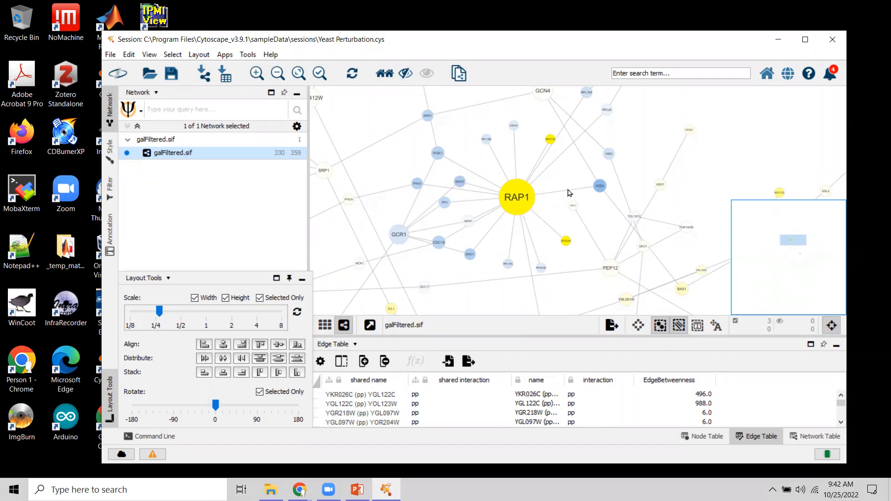
mouse_move(213, 405)
left_mouse_down()
mouse_move(256, 406)
mouse_move(207, 404)
left_mouse_up()
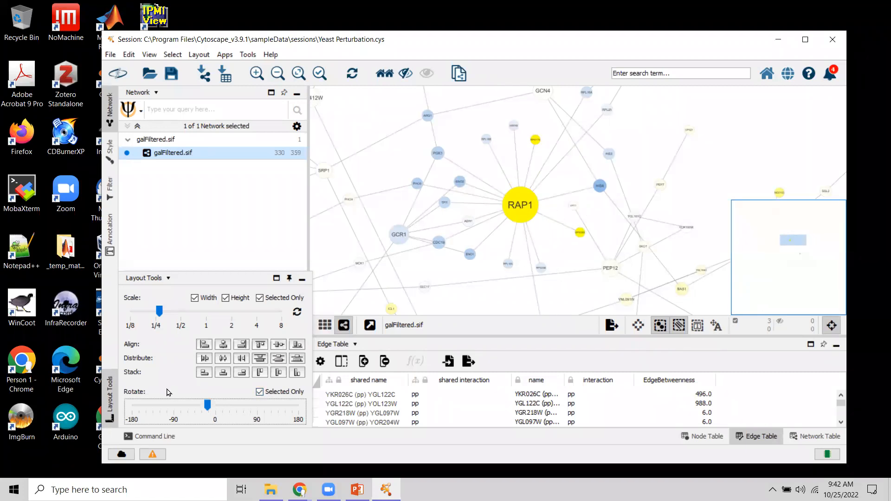
Turn off Selected Only for rotation, try slightly rotating the whole network, and clear the node selection.
left_click(259, 392)
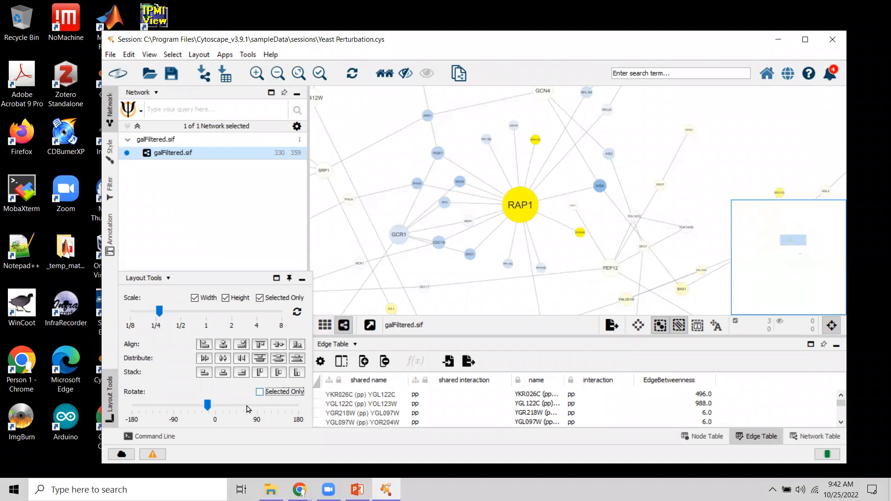
mouse_move(208, 405)
left_mouse_down()
mouse_move(227, 405)
mouse_move(208, 406)
left_mouse_up()
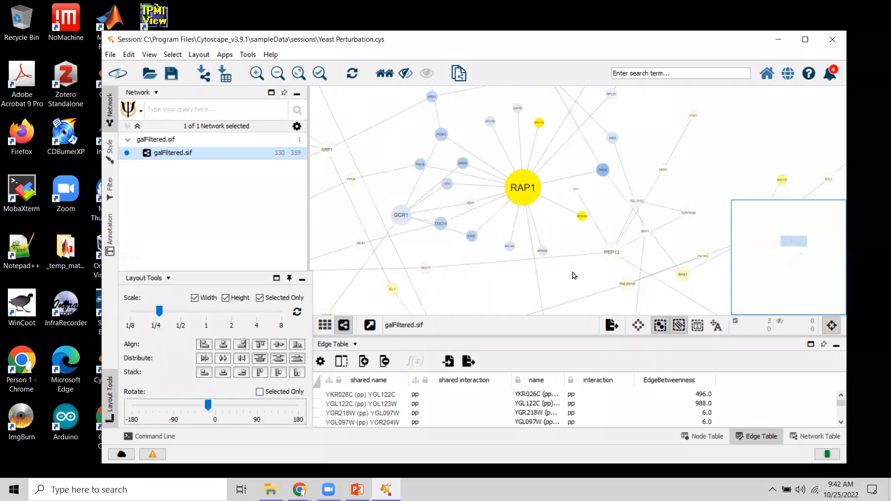
left_click_drag(573, 272, 574, 272)
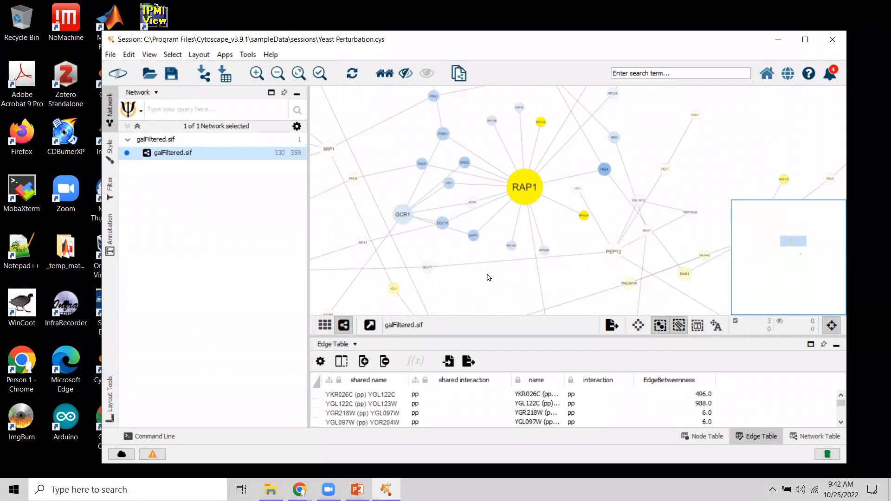
left_click(110, 402)
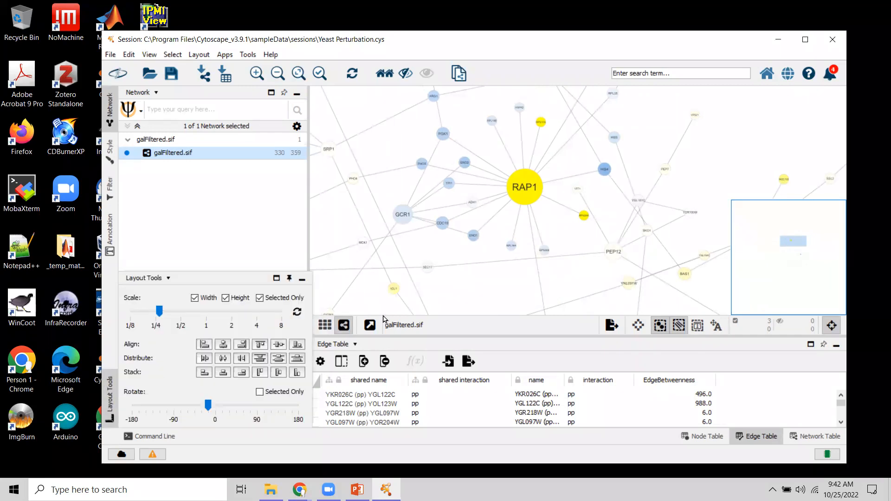
left_click(565, 232)
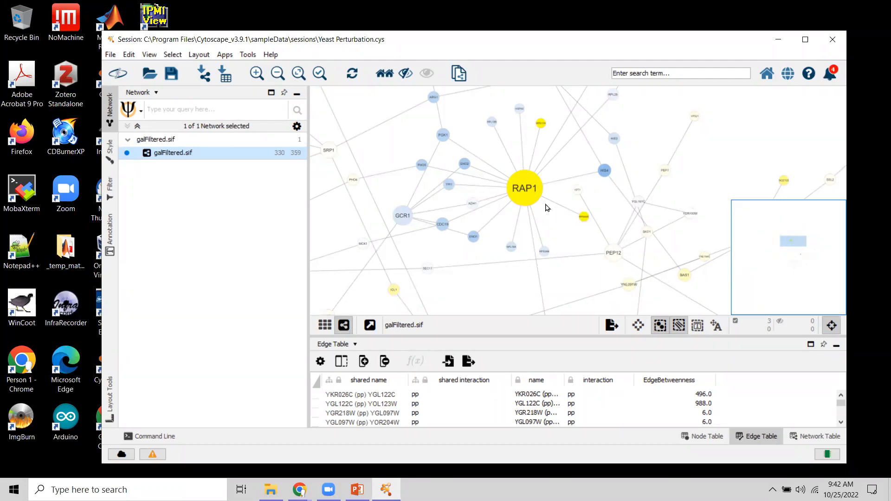
left_click(559, 230)
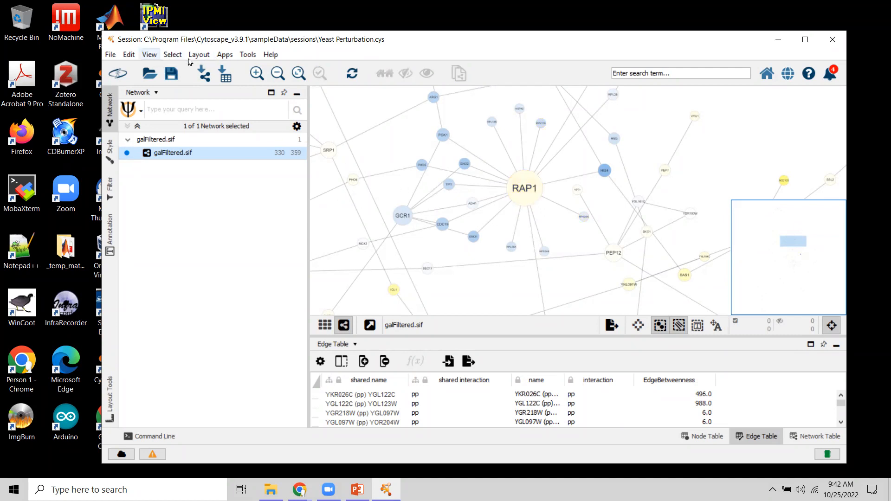
left_click(175, 55)
mouse_move(190, 87)
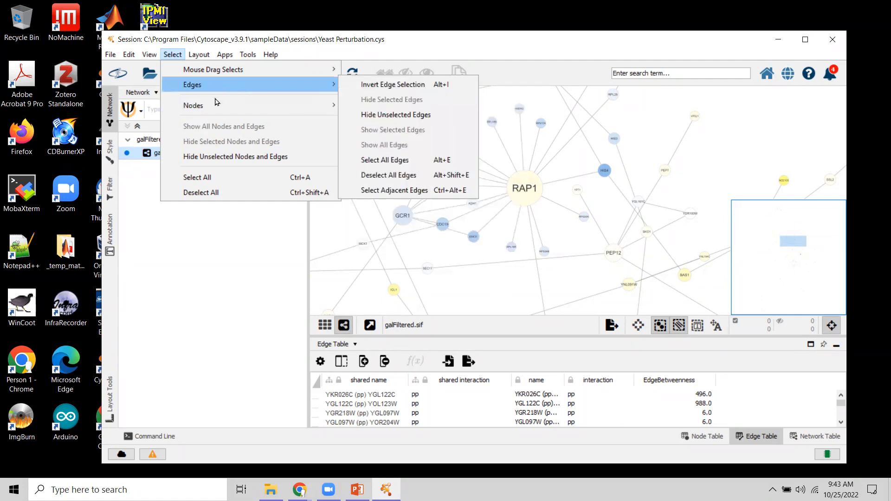
mouse_move(217, 106)
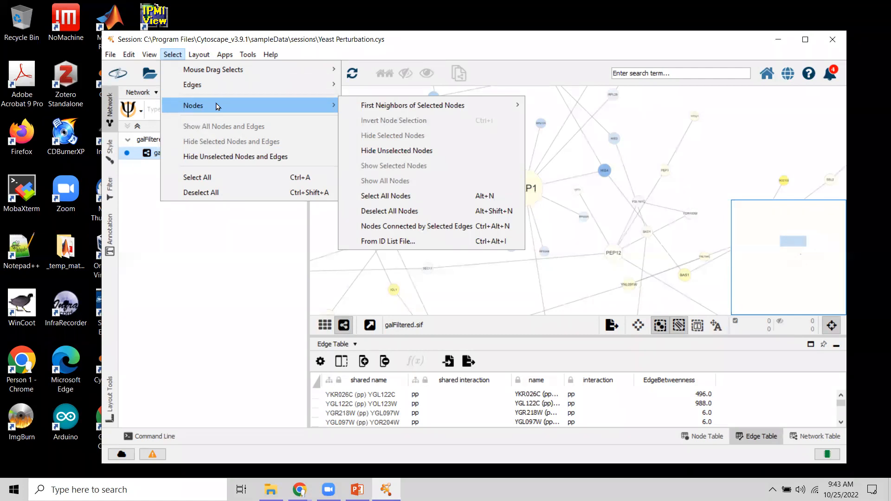
left_click(231, 265)
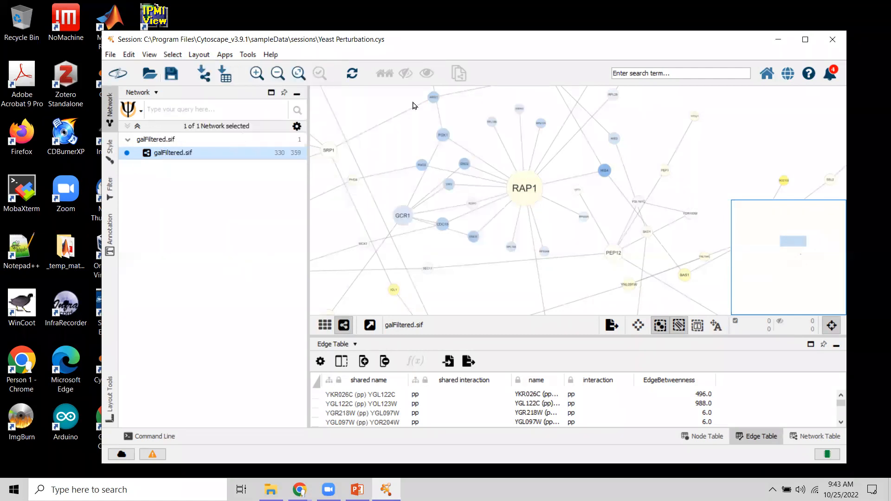
Select the RAP1 node together with its first neighbours and move the whole group slightly.
left_click(525, 190)
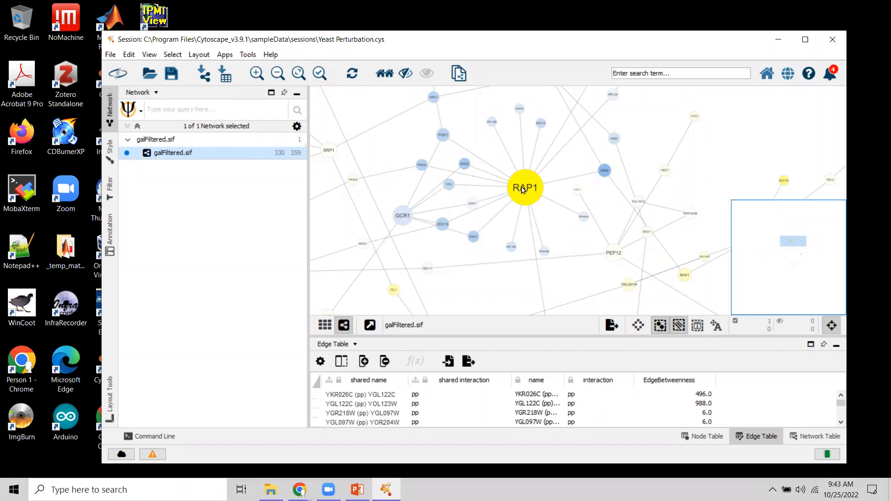
left_click(178, 56)
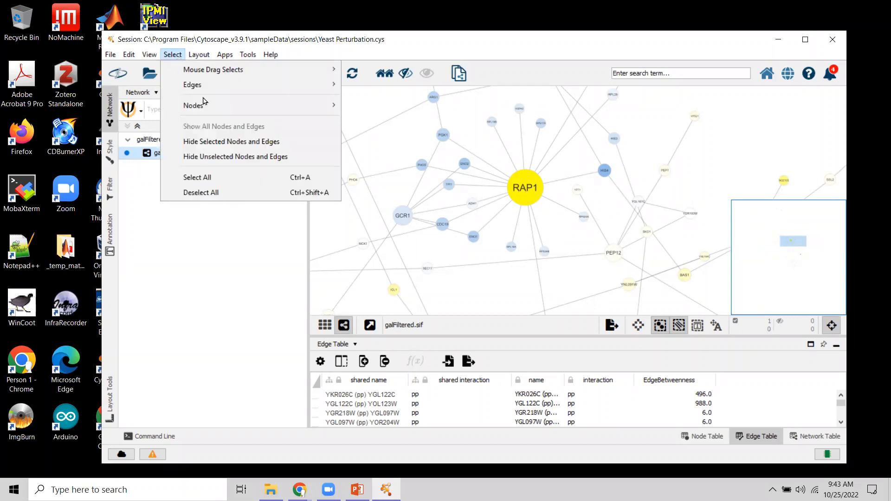
mouse_move(206, 104)
mouse_move(369, 111)
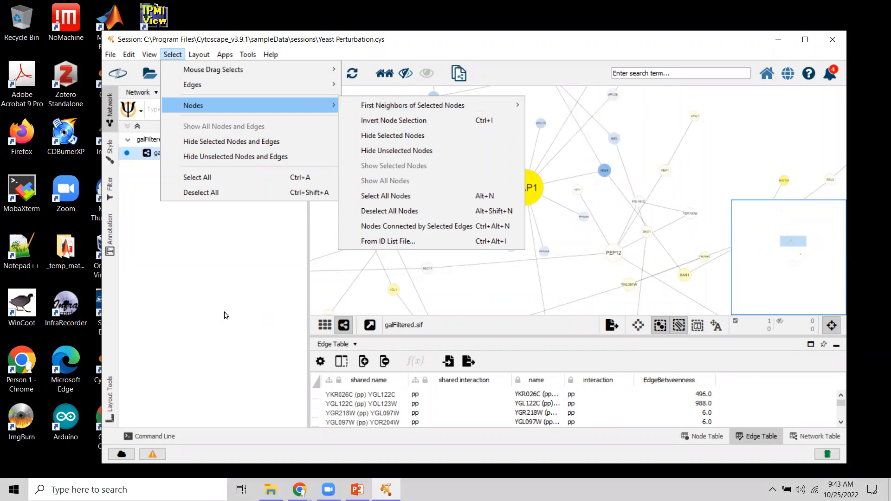
left_click(503, 293)
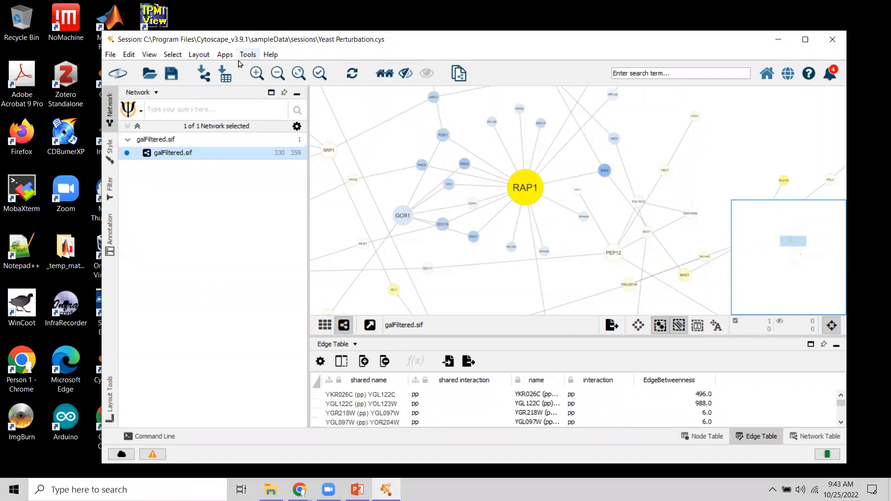
left_click(172, 55)
mouse_move(211, 105)
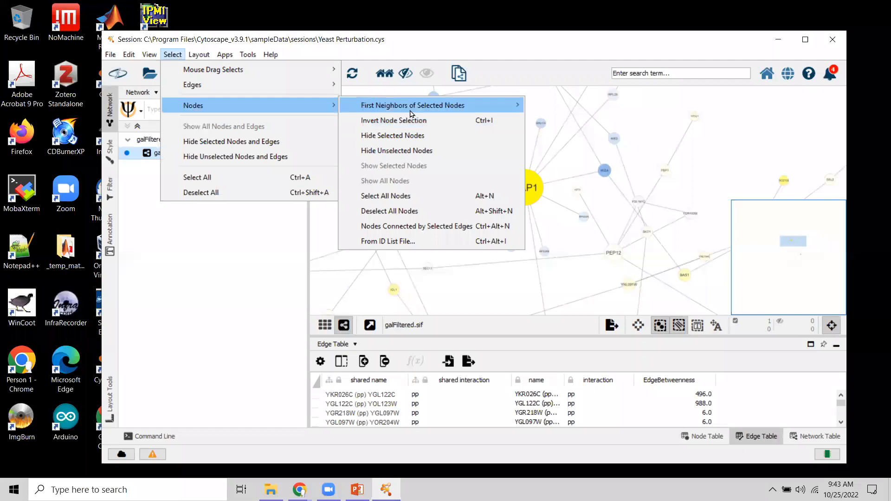
mouse_move(414, 106)
left_click(555, 121)
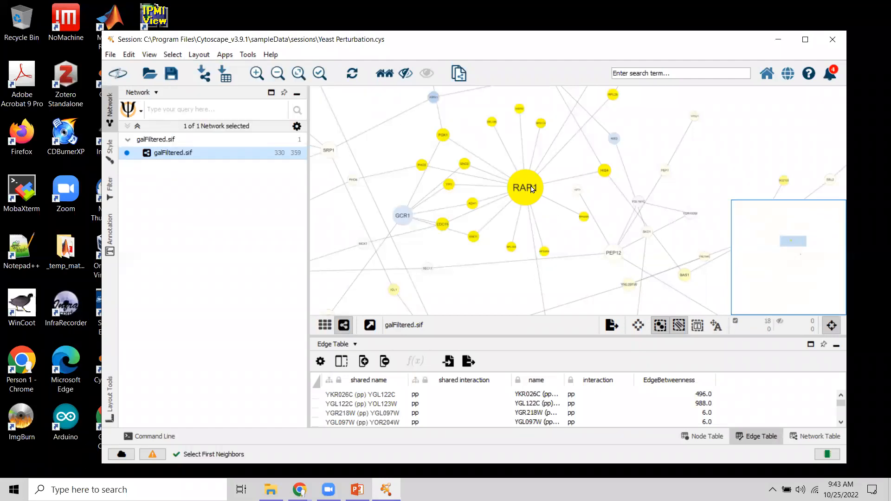
mouse_move(531, 191)
left_mouse_down()
mouse_move(453, 194)
mouse_move(594, 161)
mouse_move(522, 228)
mouse_move(523, 188)
left_mouse_up()
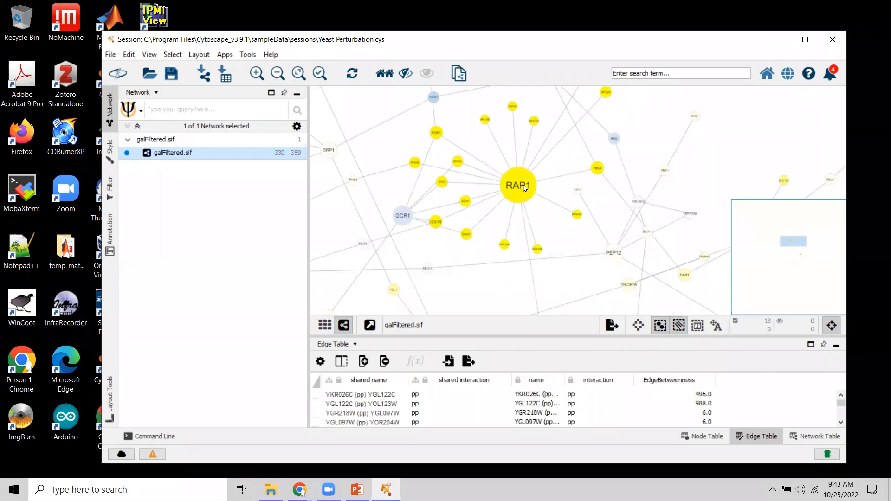
Rotate the layout slightly, restrict rotation to selected nodes, and scale the selected RAP1 group down to about 1/4 on the scale.
left_click(110, 398)
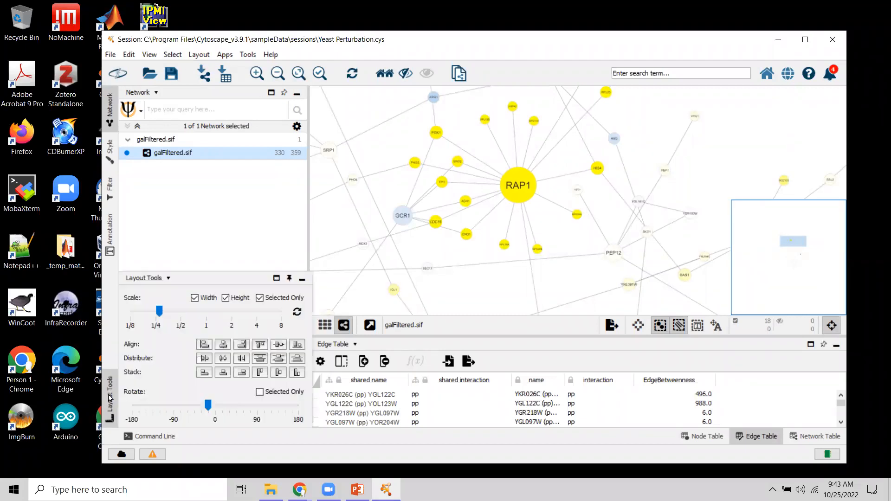
mouse_move(209, 408)
left_mouse_down()
mouse_move(232, 408)
mouse_move(206, 408)
mouse_move(216, 406)
left_mouse_up()
left_click(260, 393)
mouse_move(159, 312)
left_mouse_down()
mouse_move(168, 313)
mouse_move(156, 313)
left_mouse_up()
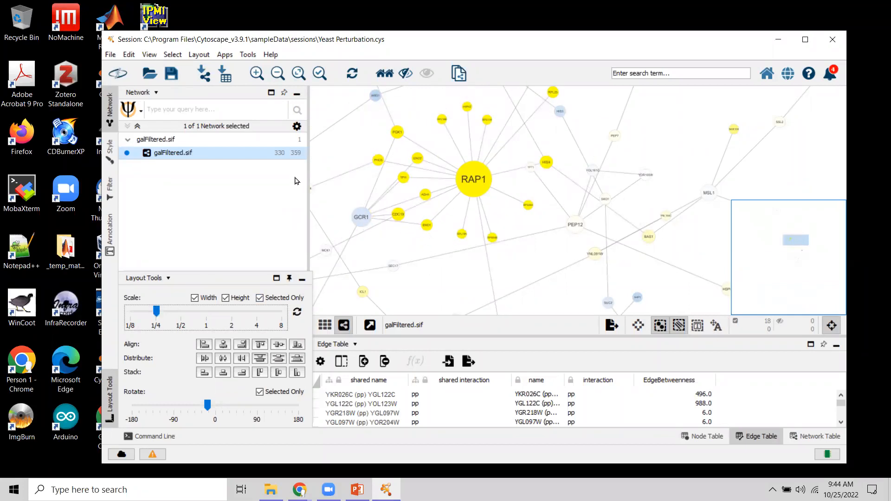
left_click(172, 55)
left_click(173, 55)
left_click(172, 54)
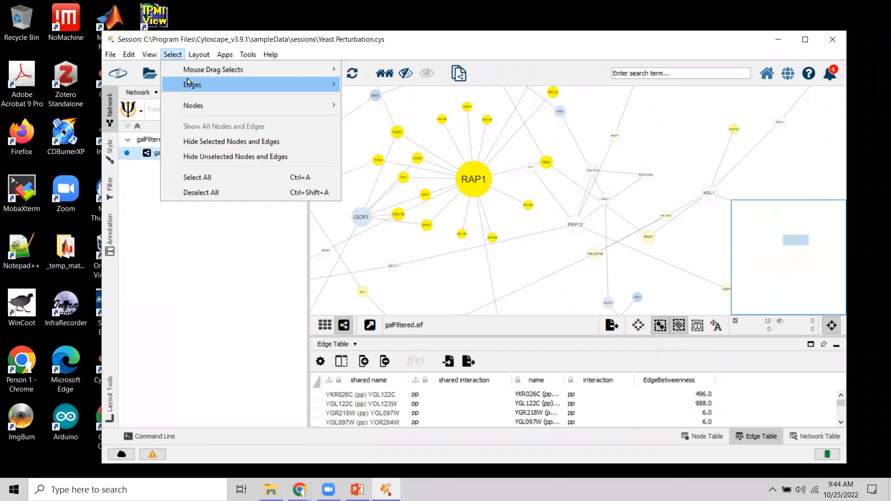
mouse_move(194, 108)
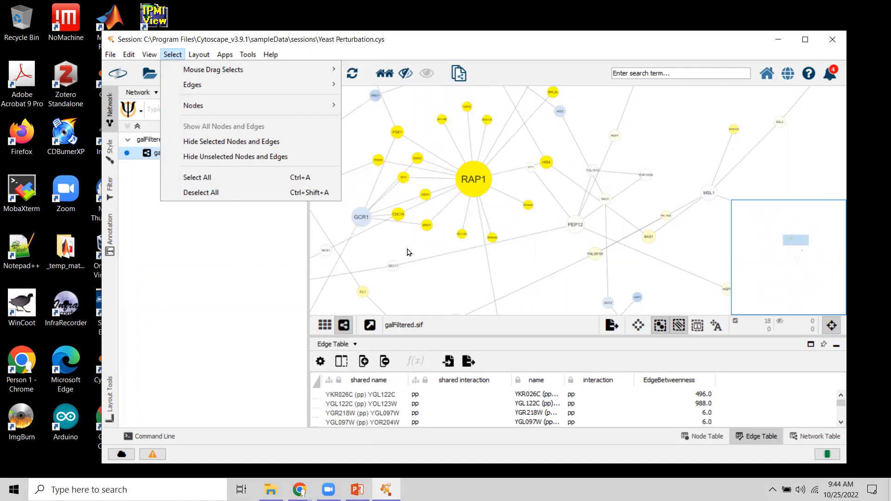
mouse_move(223, 107)
left_click(472, 280)
Enlarge the network view by shrinking the Edge Table, and clear the selection of RAP1 and its neighbours.
left_click_drag(557, 336, 557, 355)
left_click_drag(542, 272, 598, 288)
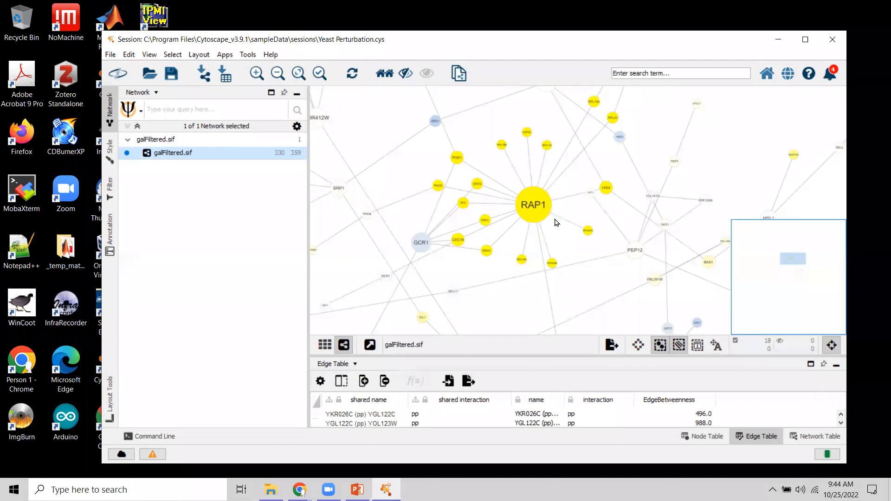
left_click_drag(663, 137, 632, 139)
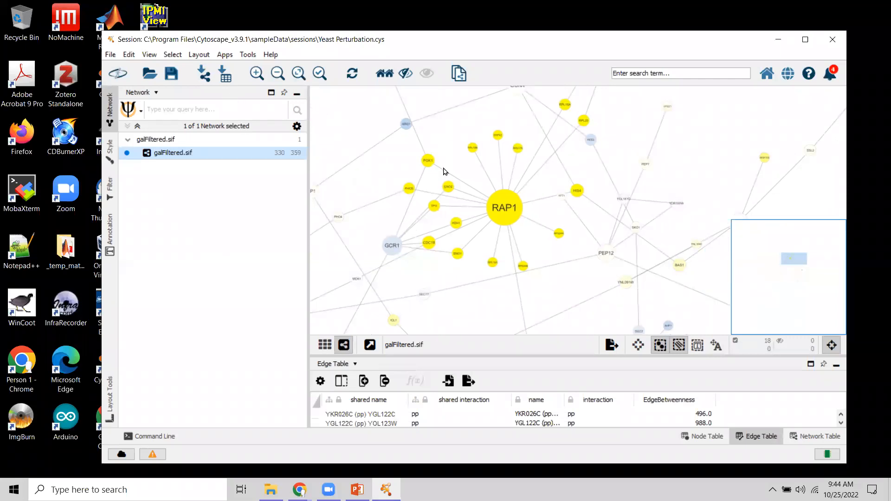
left_click(384, 185)
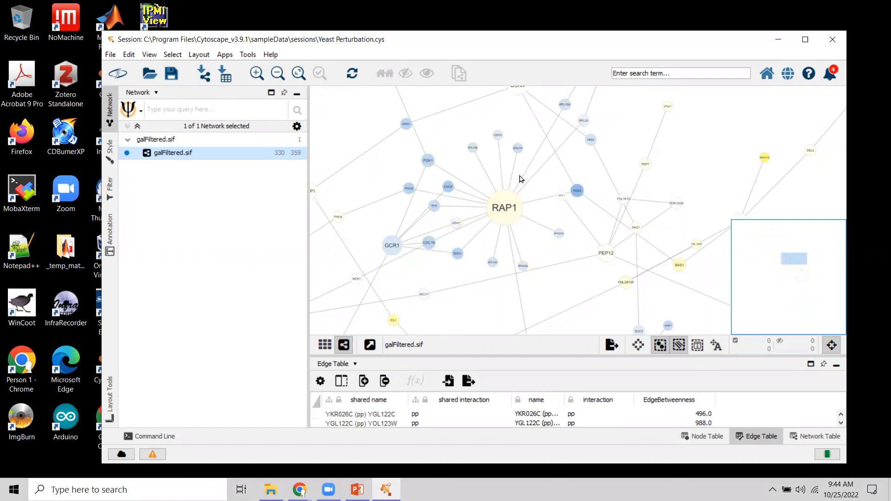
Apply the Circular Layout to the whole galFiltered.sif network and bring the rearranged main cluster into view.
left_click(198, 57)
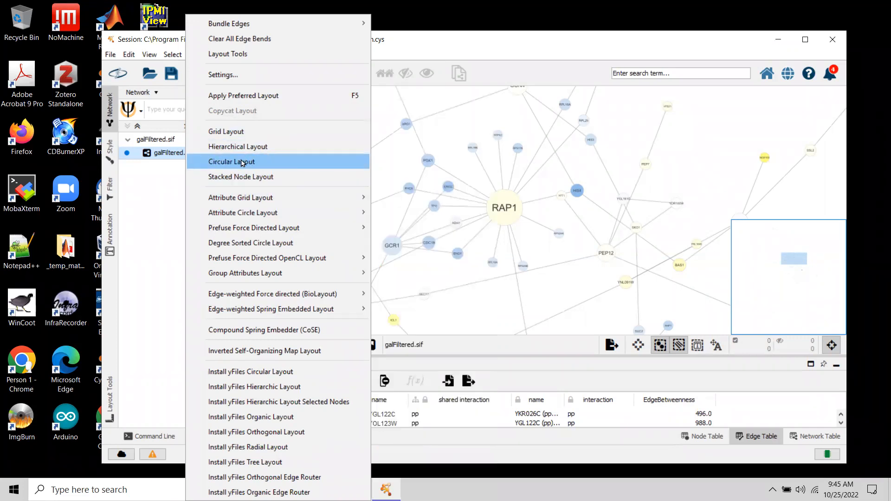
left_click(241, 163)
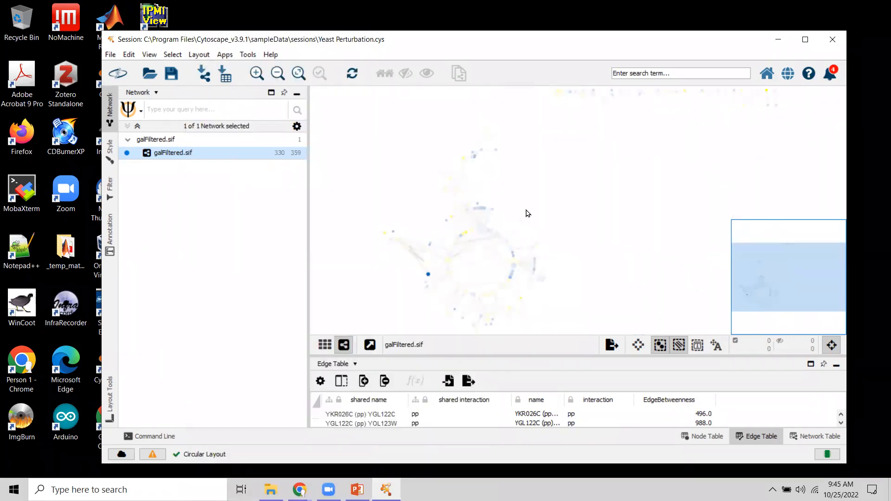
left_click_drag(487, 266, 510, 228)
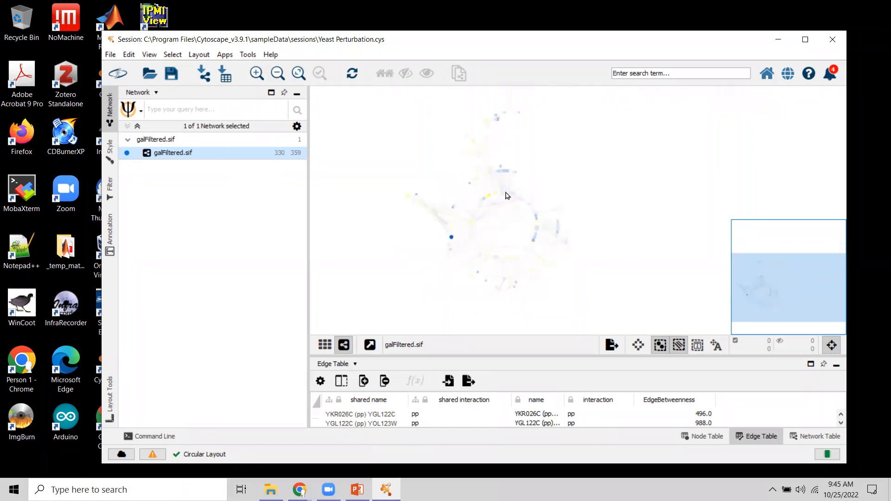
Examine the circular layout's main cluster, first close up around MIG1, MCM1 and RAP1, then as a whole with its outer branches.
scroll(482, 235, "up", 3)
left_click_drag(418, 268, 501, 224)
scroll(529, 225, "up", 3)
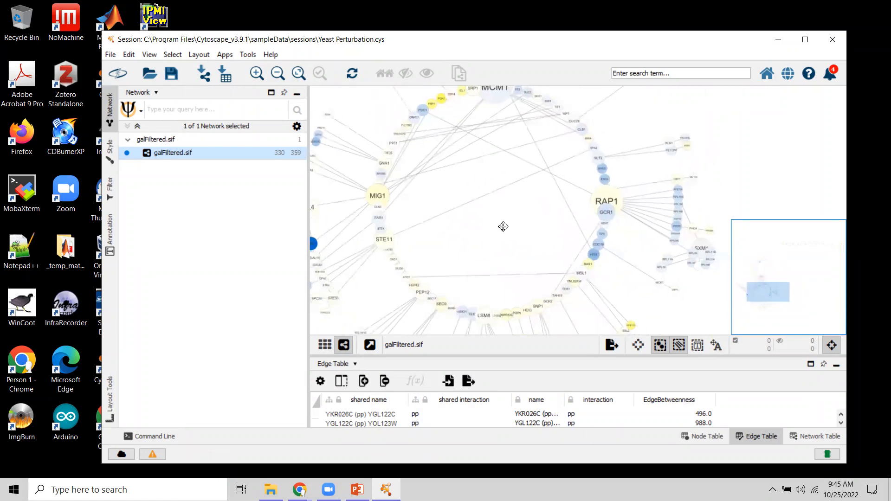
scroll(505, 234, "down", 3)
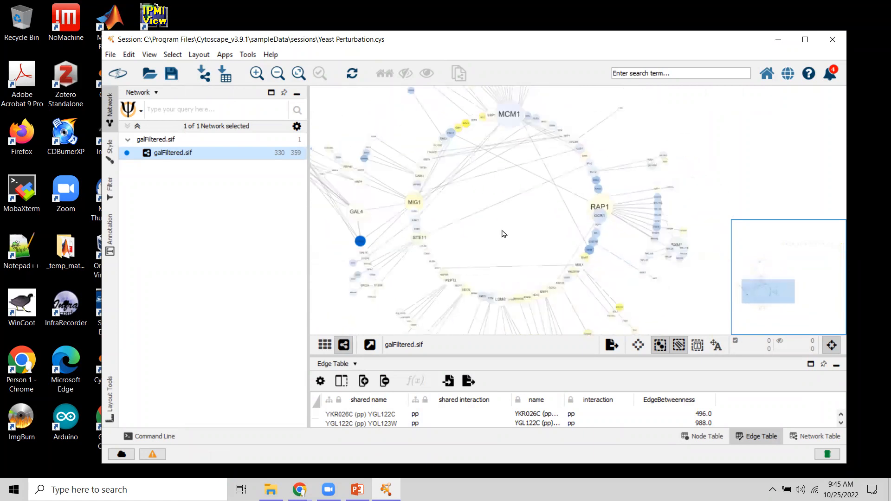
left_click_drag(527, 229, 517, 233)
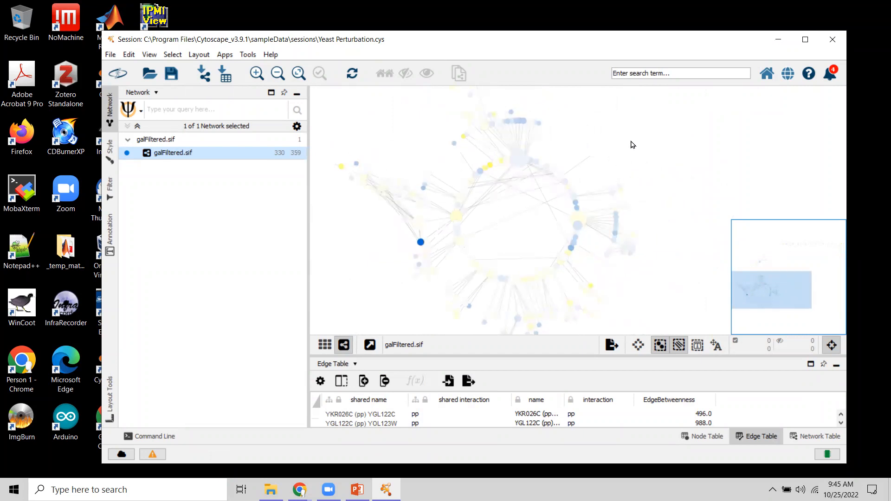
scroll(602, 167, "down", 4)
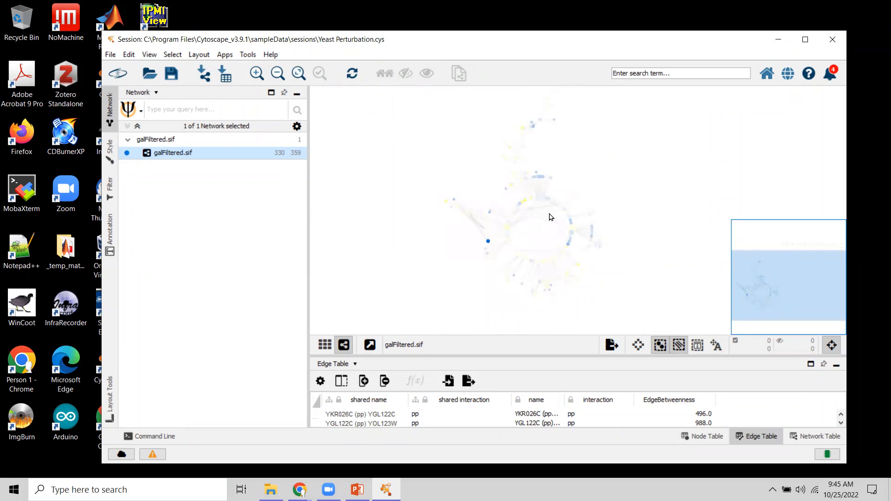
left_click_drag(548, 245, 563, 222)
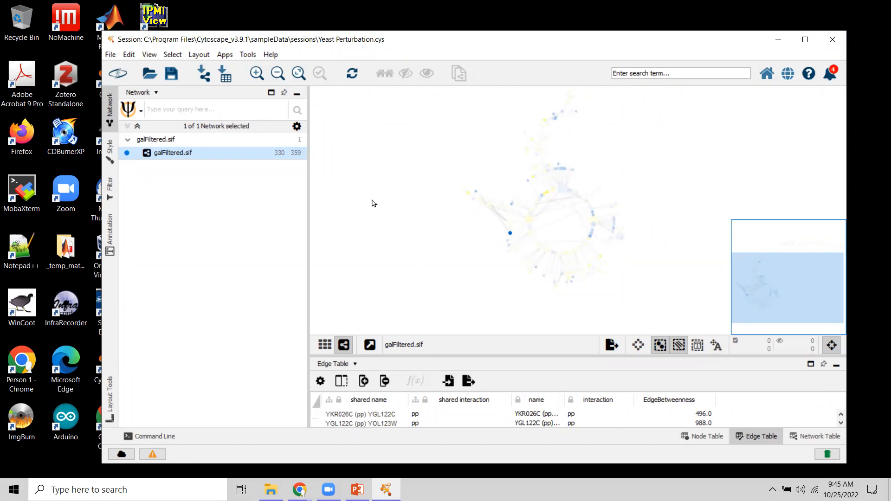
mouse_move(565, 230)
left_mouse_down()
mouse_move(516, 242)
mouse_move(559, 220)
left_mouse_up()
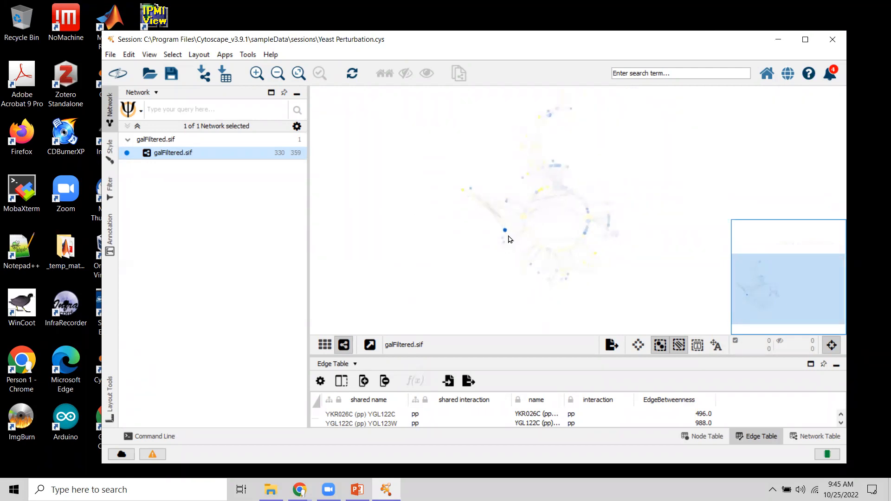
left_click_drag(540, 225, 521, 219)
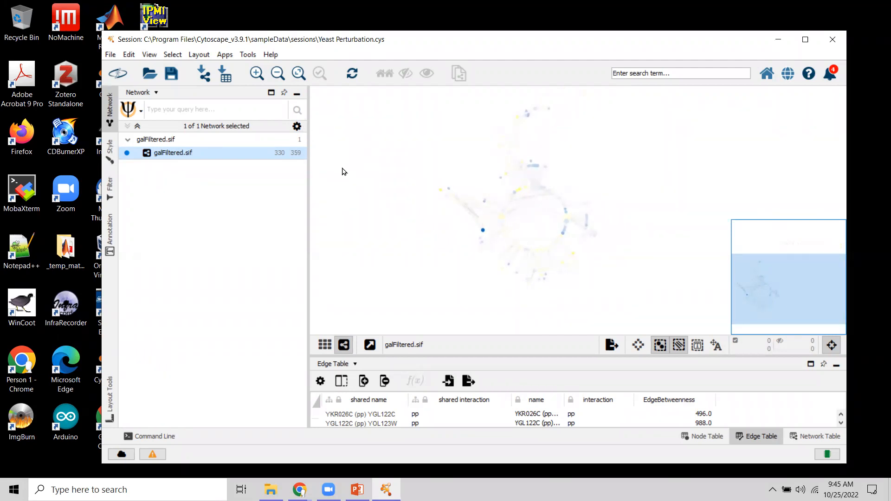
Review the layout algorithms available for the galFiltered.sif network, from Grid Layout to the yFiles options, without applying one.
left_click(198, 56)
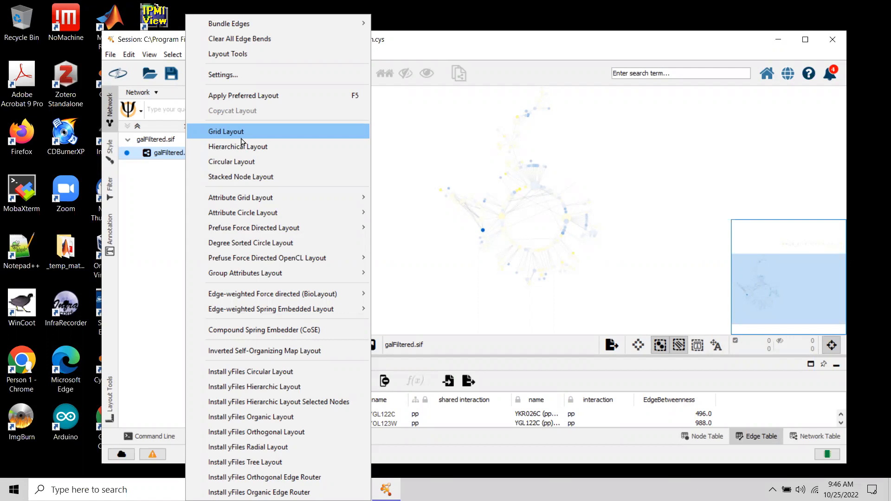
mouse_move(249, 199)
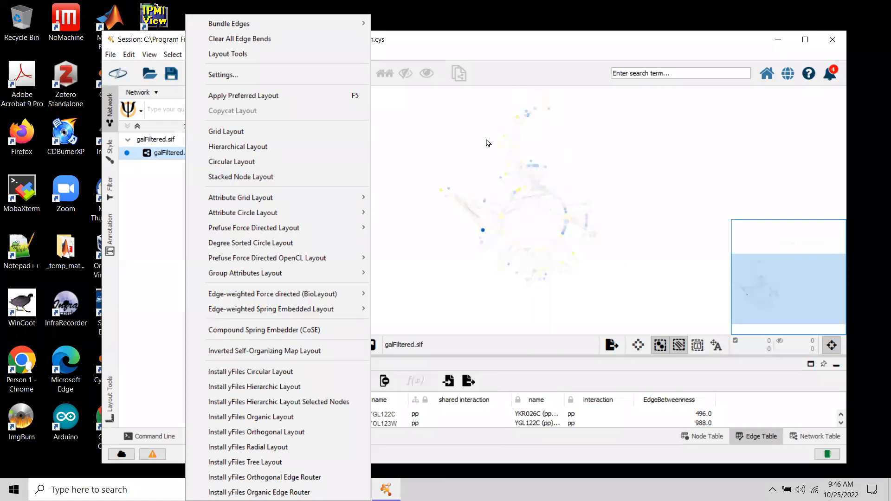
left_click(422, 271)
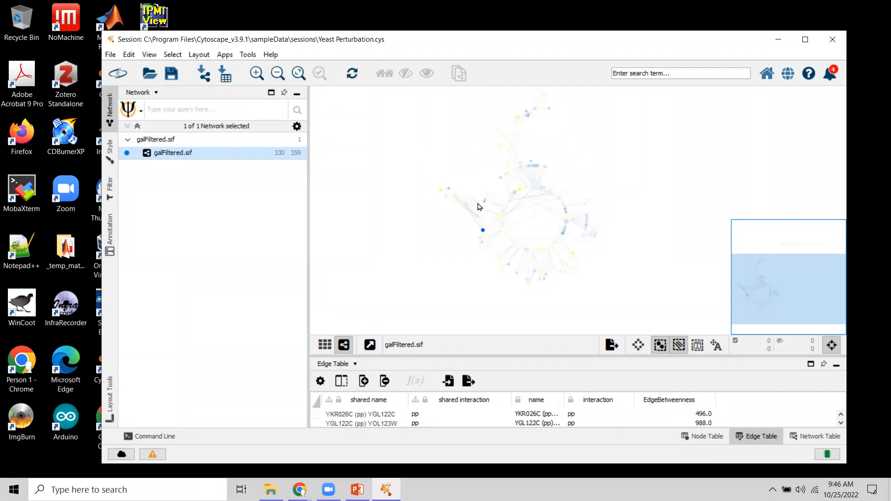
left_click_drag(533, 226, 547, 230)
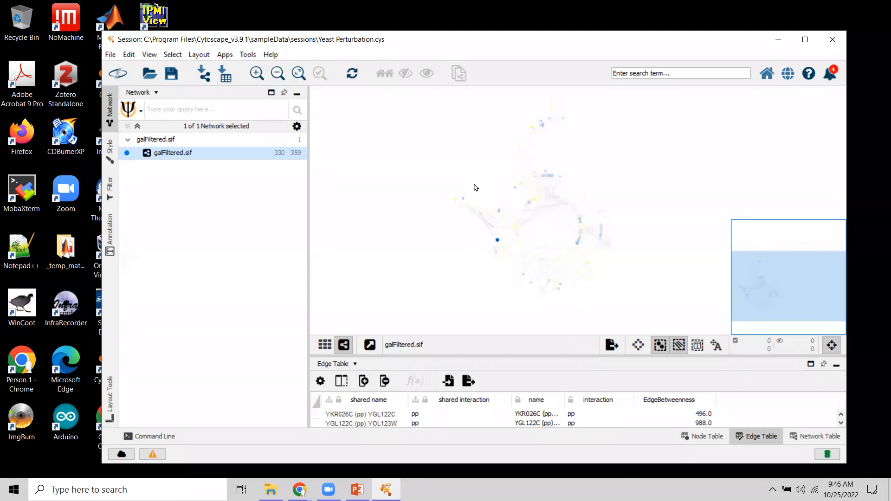
left_click(196, 57)
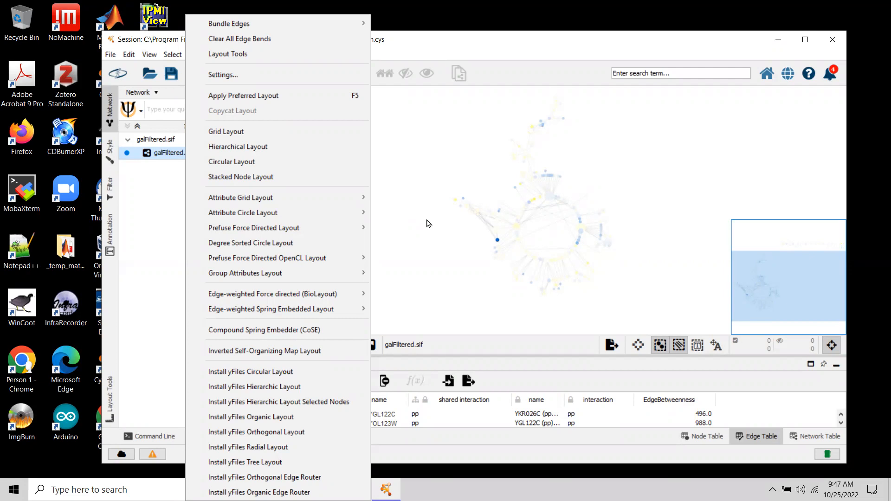
left_click(433, 259)
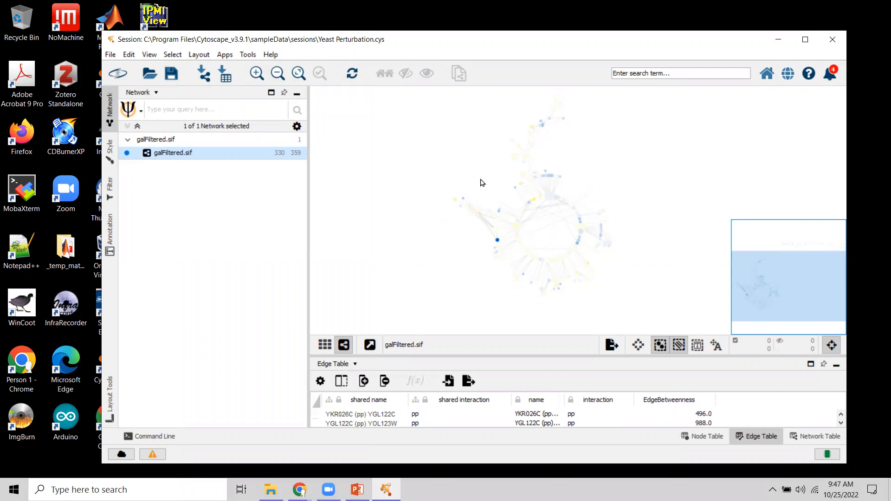
left_click_drag(552, 235, 593, 197)
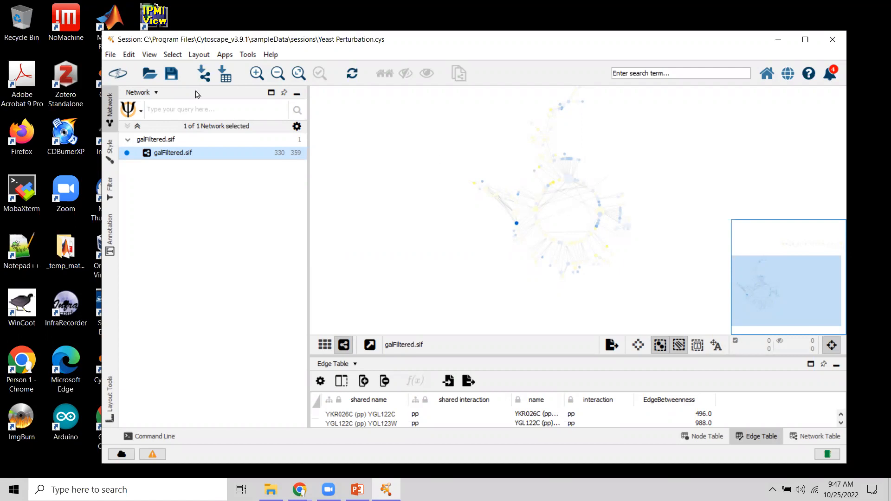
left_click_drag(564, 212, 536, 220)
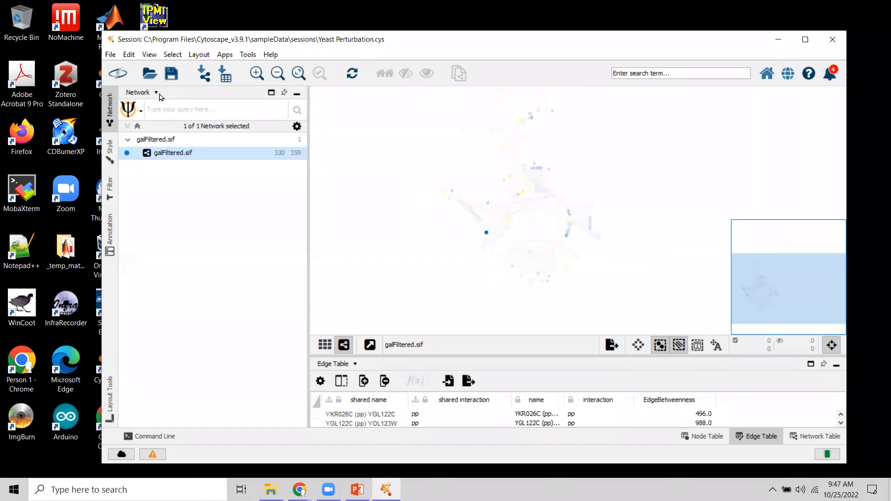
Close the Yeast Perturbation session and accept the loss of its networks and tables to get an empty session.
left_click(113, 56)
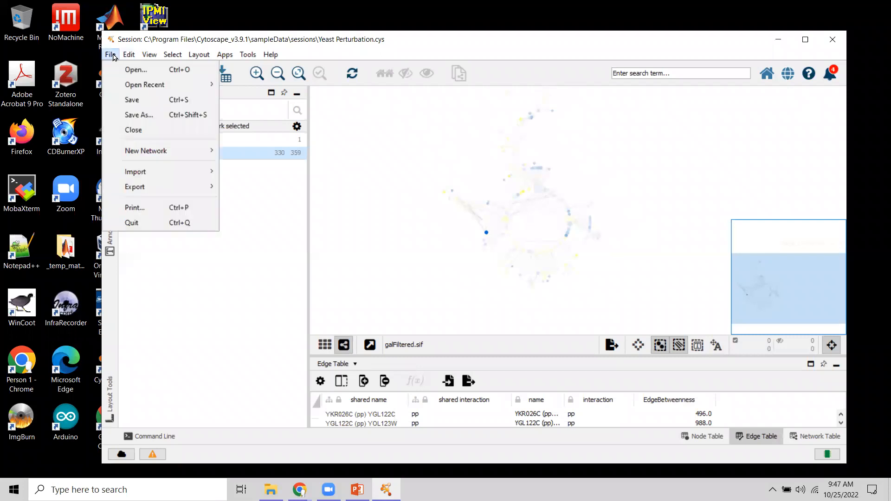
left_click(154, 132)
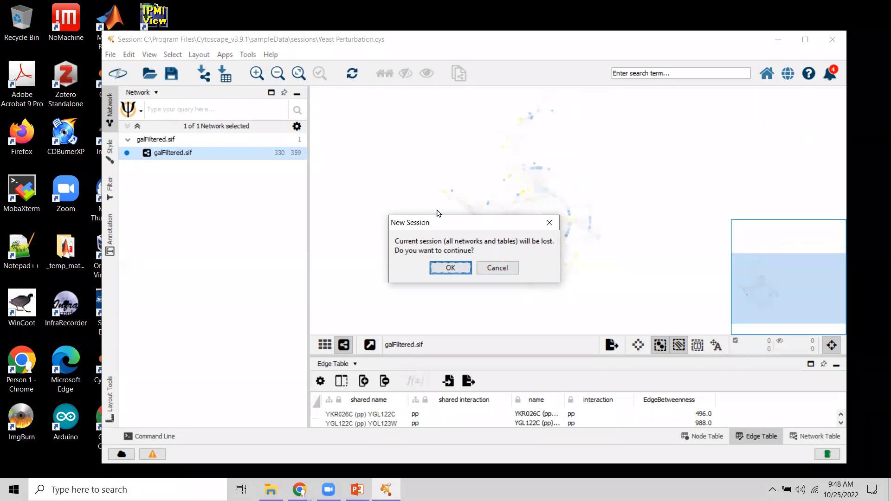
left_click(450, 269)
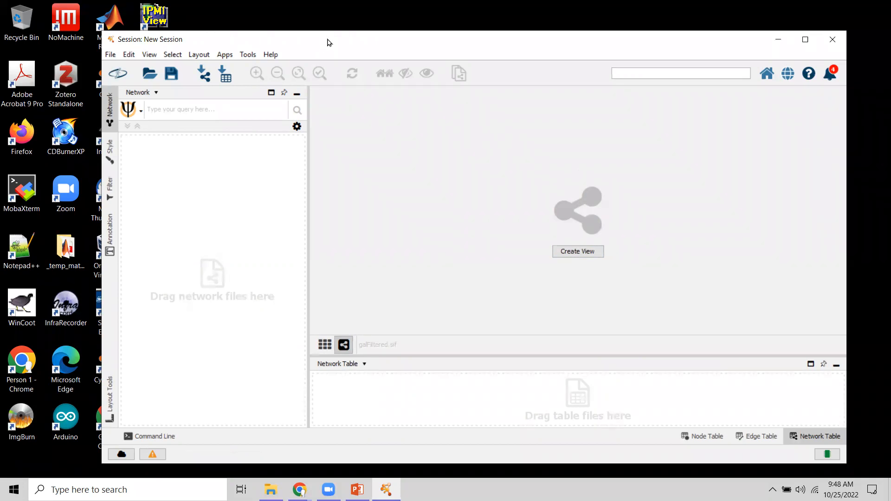
Move the Cytoscape window aside, open the W22 folder on the desktop, and try to open its prc2.tab file directly.
left_click_drag(327, 43, 346, 188)
double_click(286, 77)
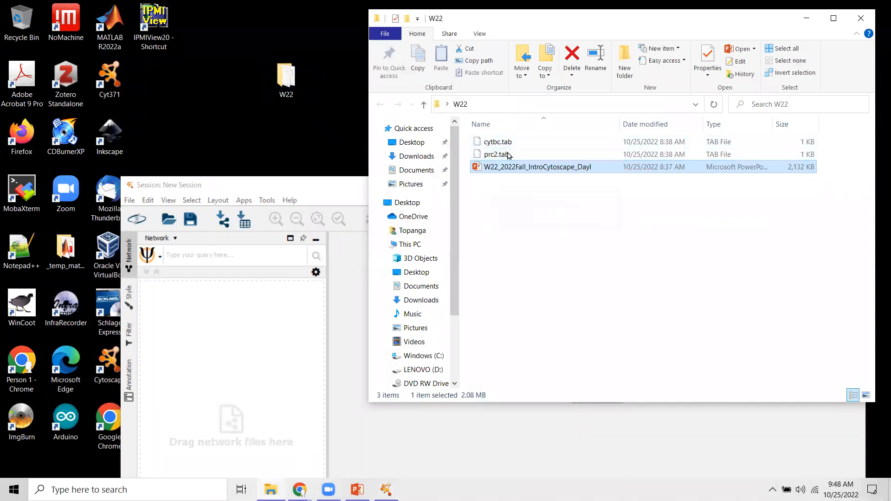
left_click(479, 156)
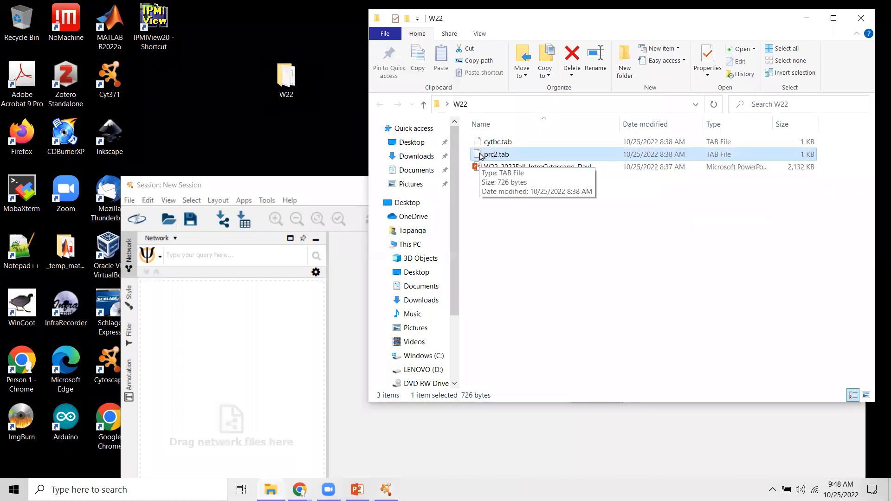
double_click(506, 158)
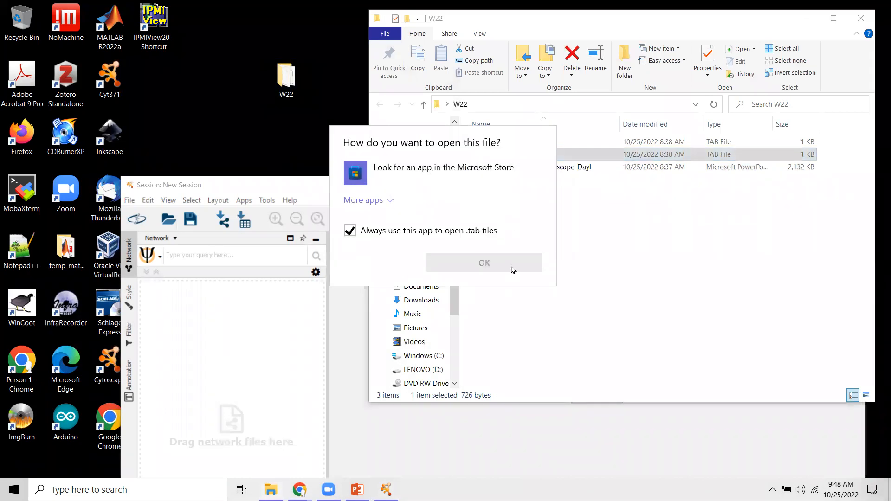
left_click(601, 247)
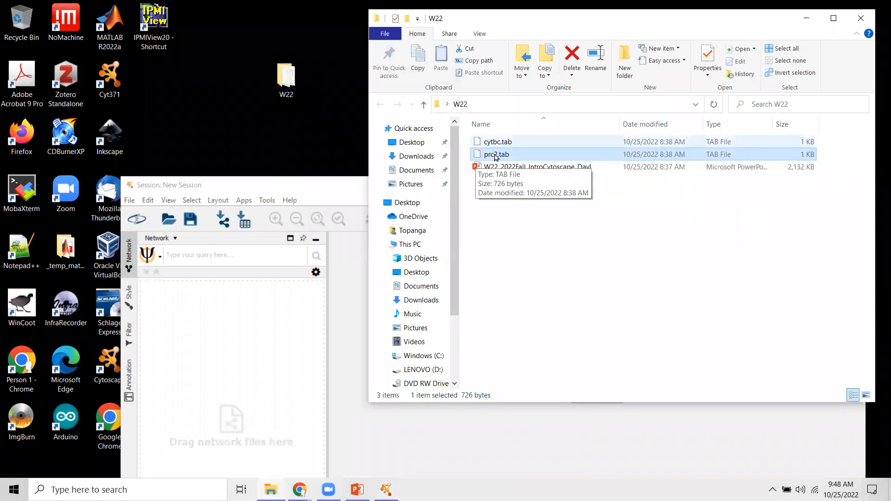
Launch Notepad++ without downloading the update, and close the new 3, new 2 and new 1 documents without saving them.
double_click(23, 250)
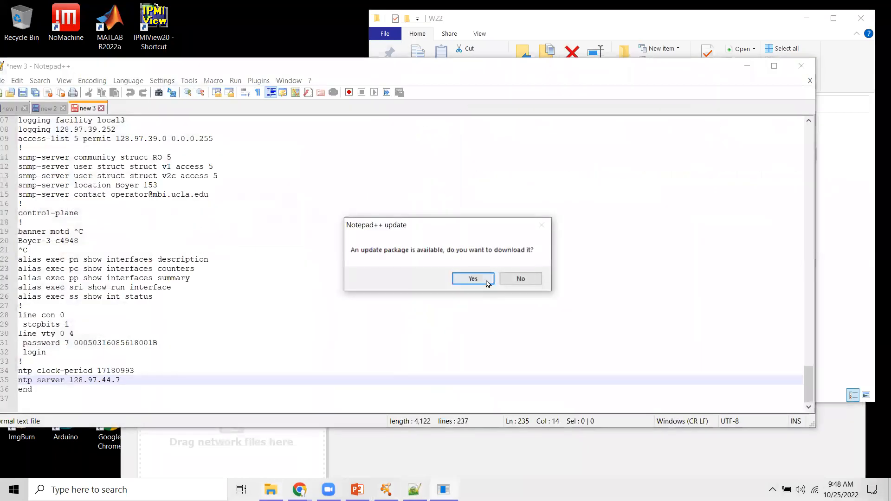
left_click(519, 278)
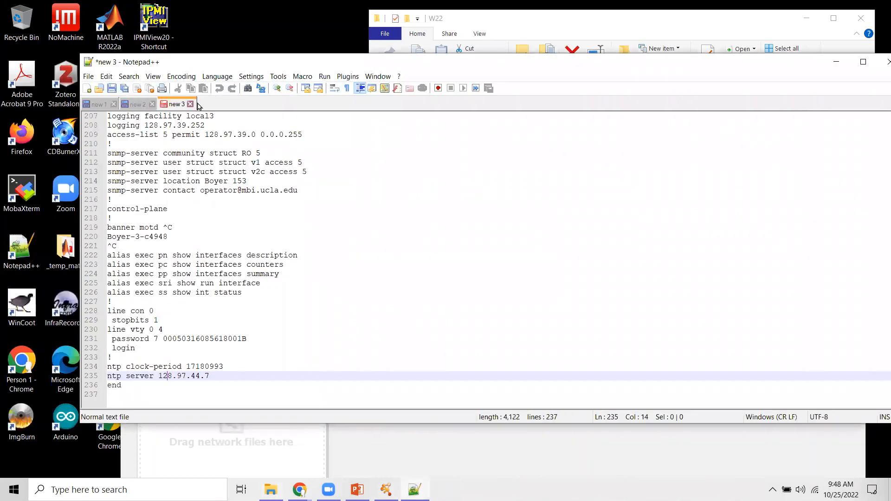
left_click(190, 104)
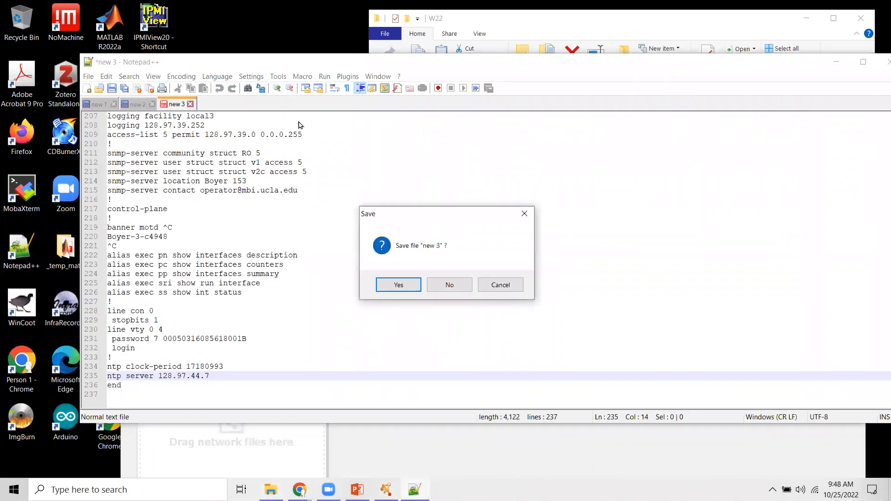
left_click(454, 285)
left_click(152, 105)
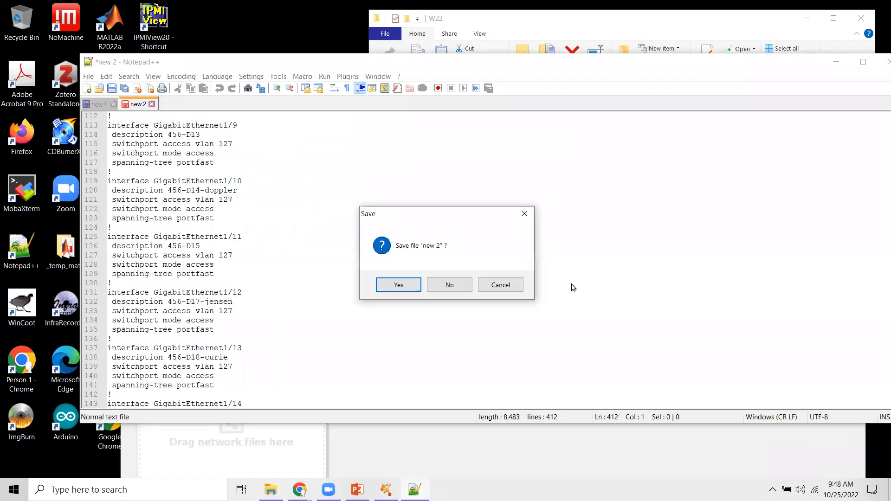
left_click(455, 286)
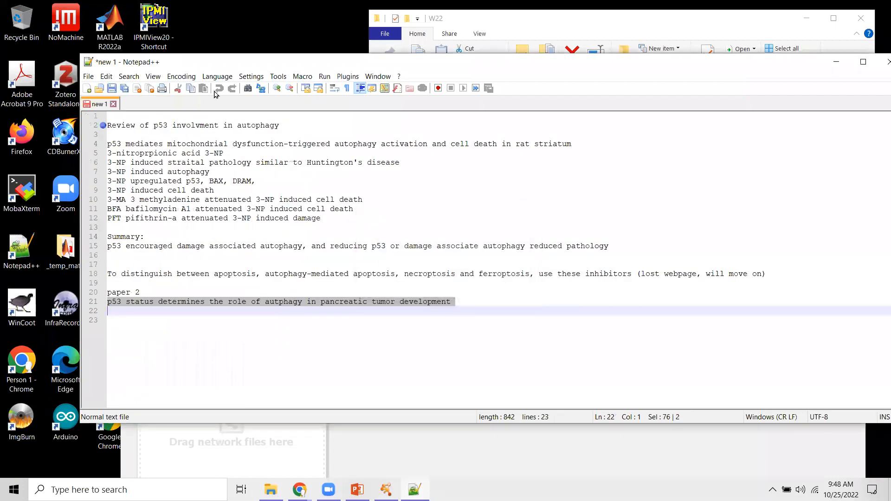
left_click(113, 104)
left_click(449, 285)
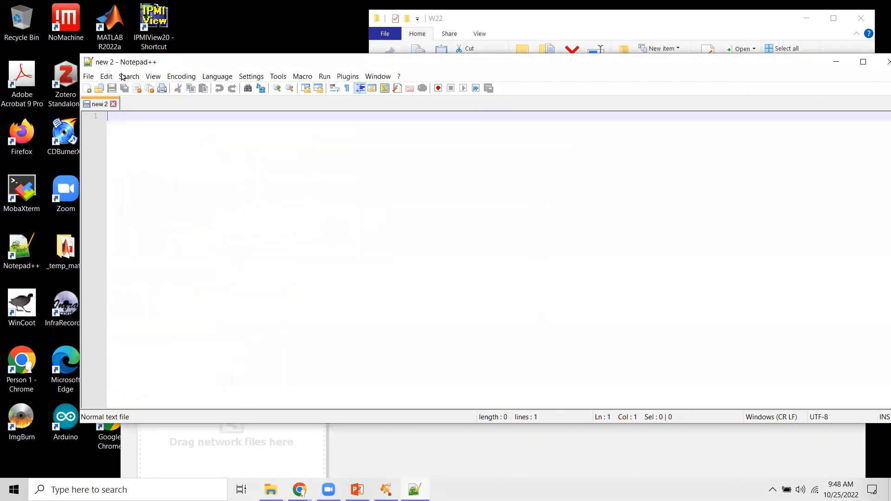
Open prc2.tab from the desktop's W22 folder in Notepad++ and bring its window fully on screen to inspect the second row's number.
left_click(89, 77)
left_click(116, 100)
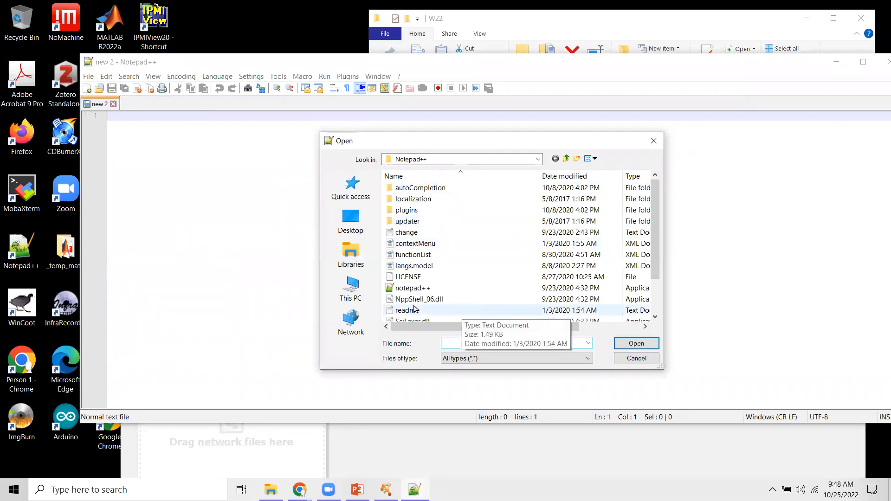
left_click(369, 227)
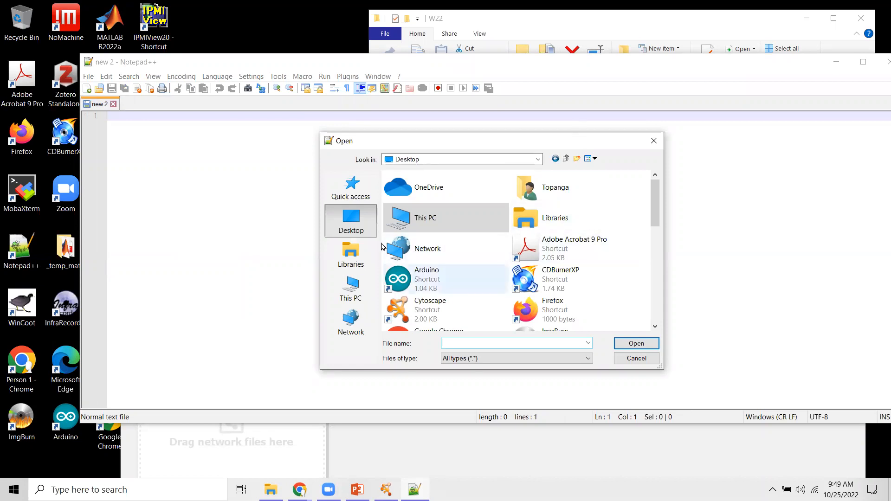
left_click_drag(655, 219, 670, 306)
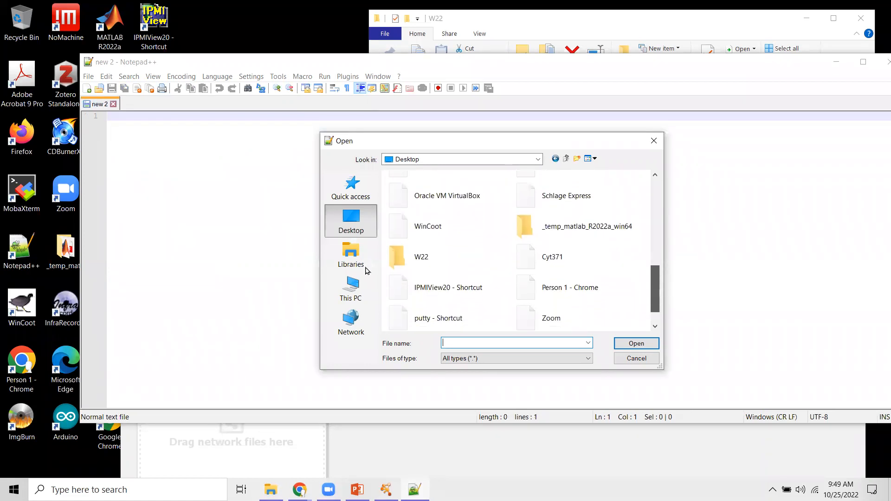
double_click(392, 255)
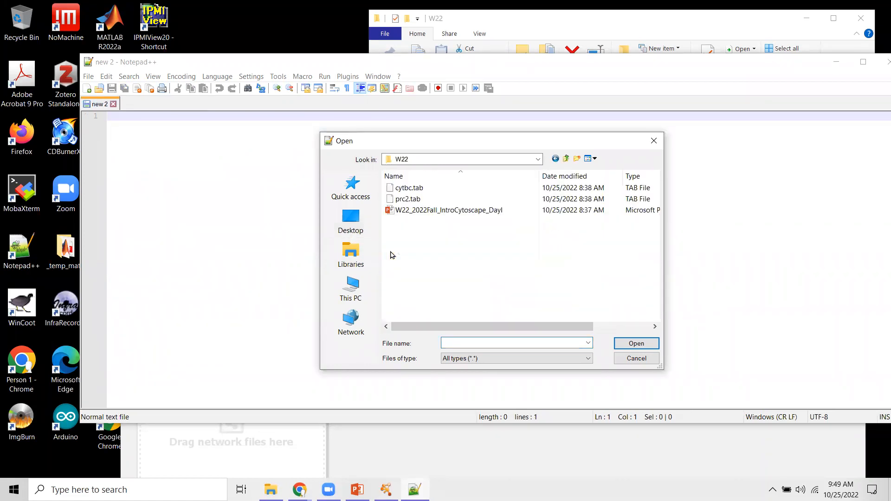
left_click(400, 200)
left_click(628, 346)
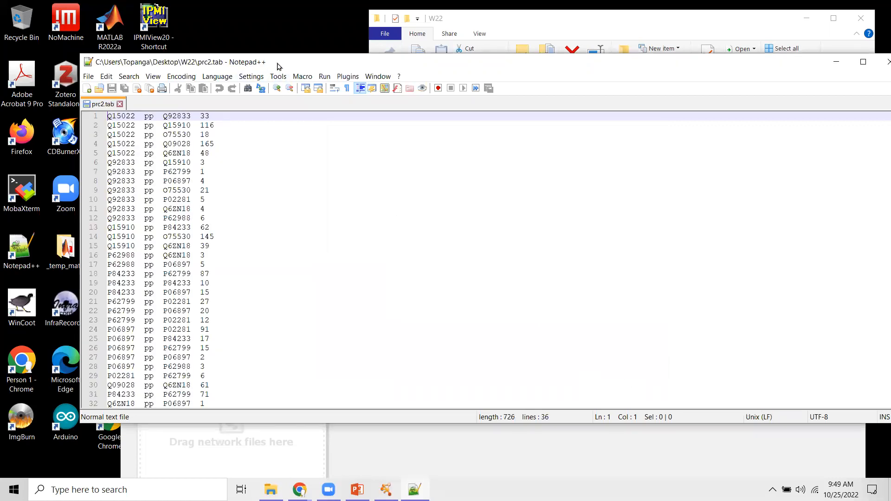
left_click_drag(276, 63, 247, 33)
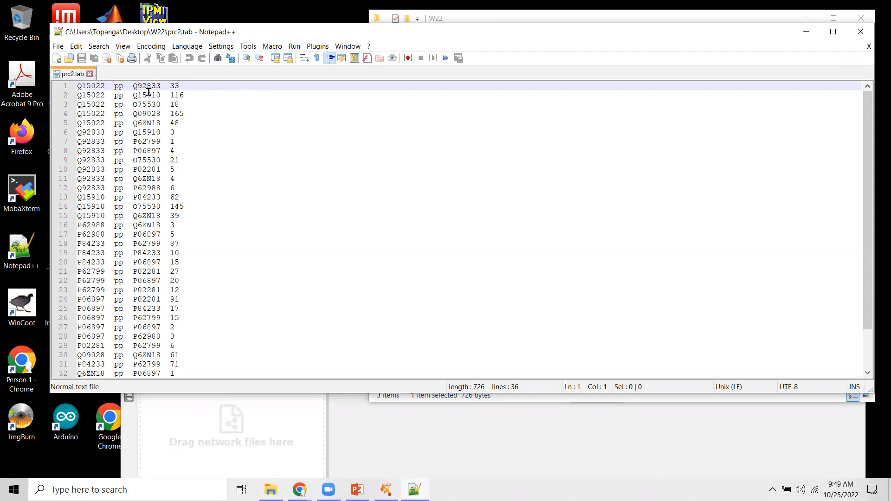
left_click(176, 95)
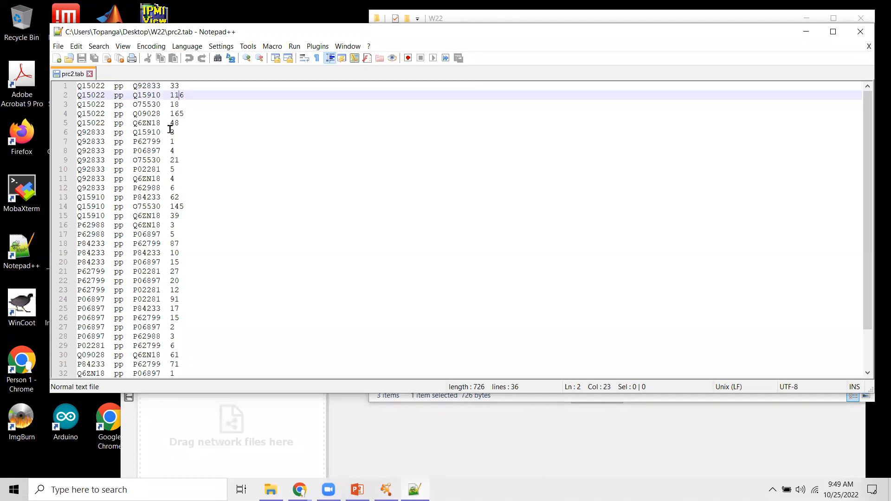
Examine the columns in the first rows of prc2.tab to see how each interaction is written.
left_click_drag(78, 87, 162, 87)
left_click(112, 100)
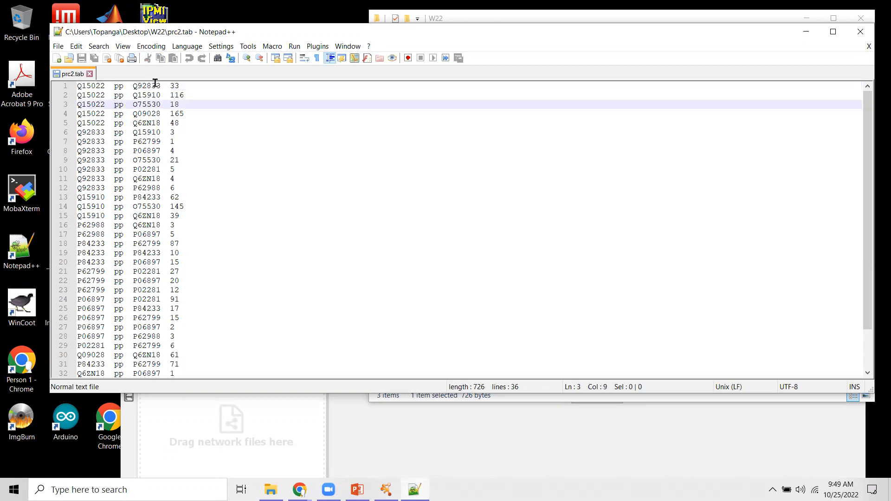
left_click(92, 87)
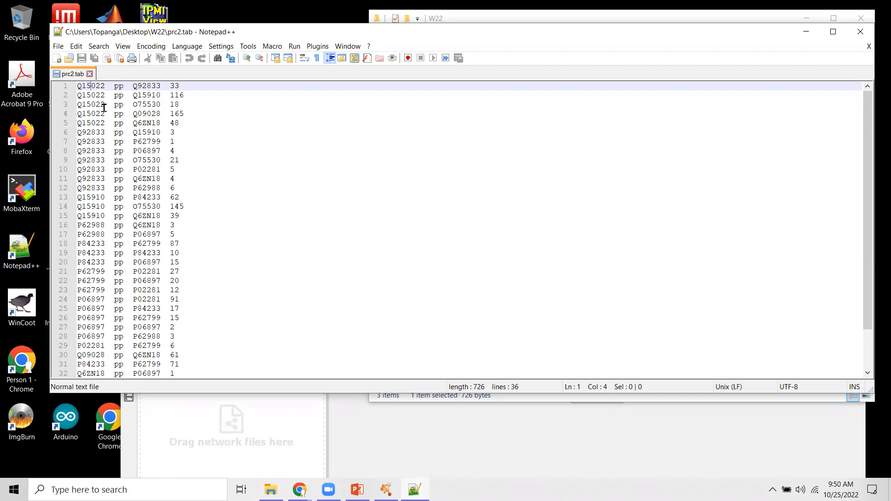
left_click(147, 87)
Switch to Cytoscape and load prc2.tab from the desktop's W22 folder as a network file for import.
left_click(401, 438)
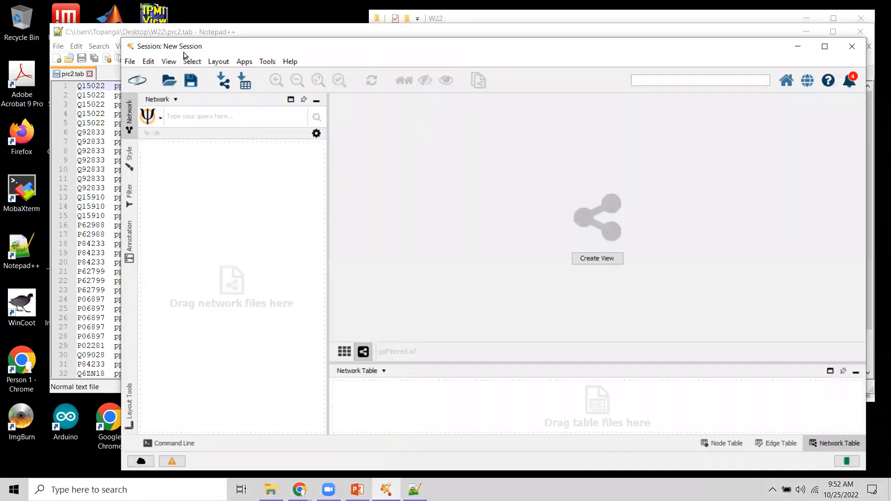
left_click(132, 64)
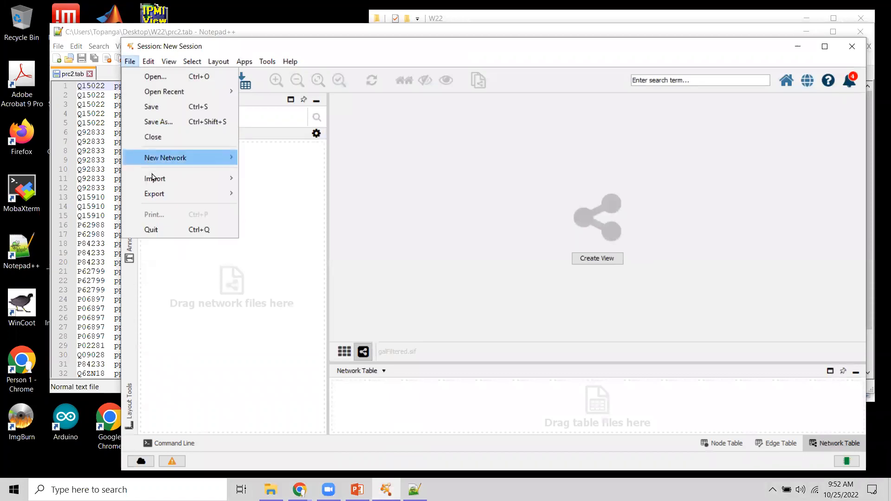
mouse_move(154, 178)
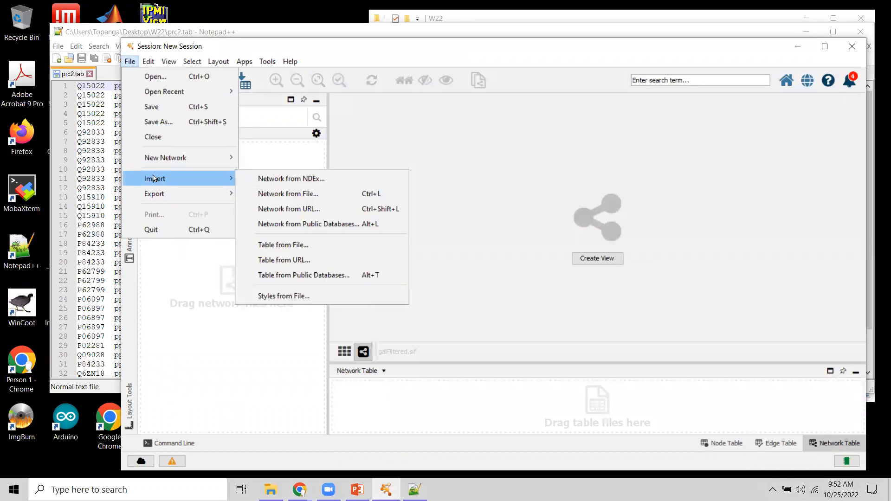
left_click(293, 197)
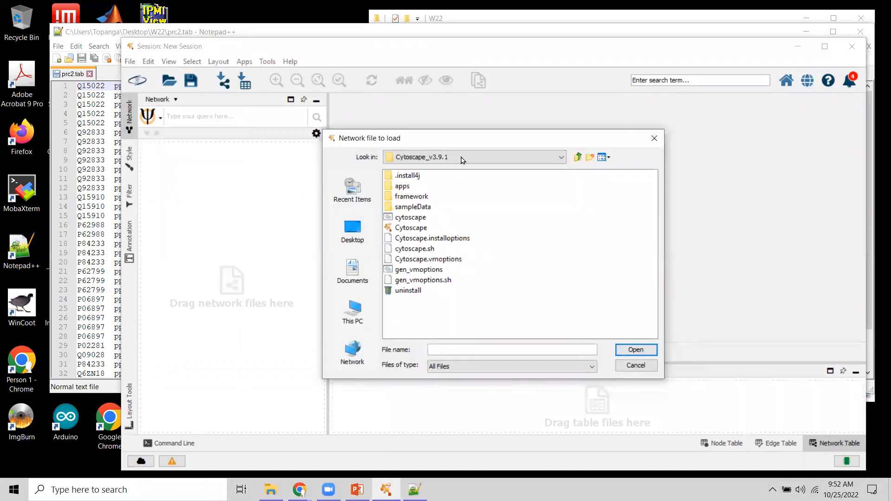
left_click(374, 218)
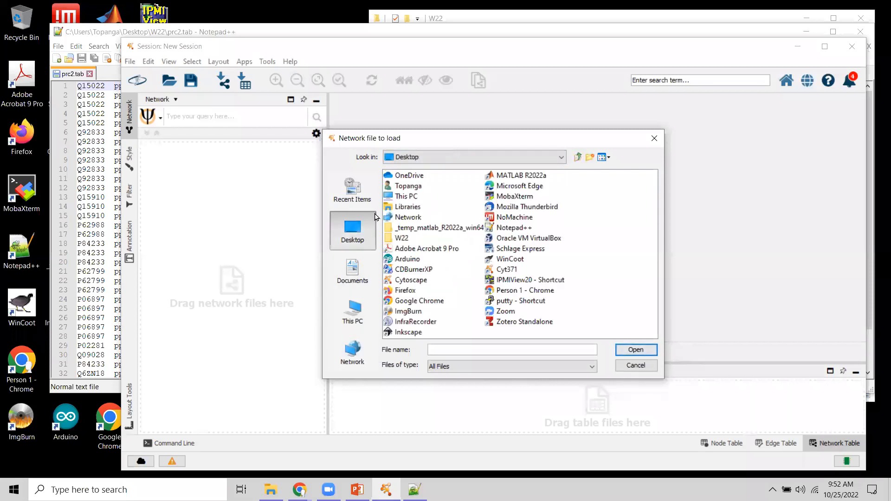
double_click(390, 238)
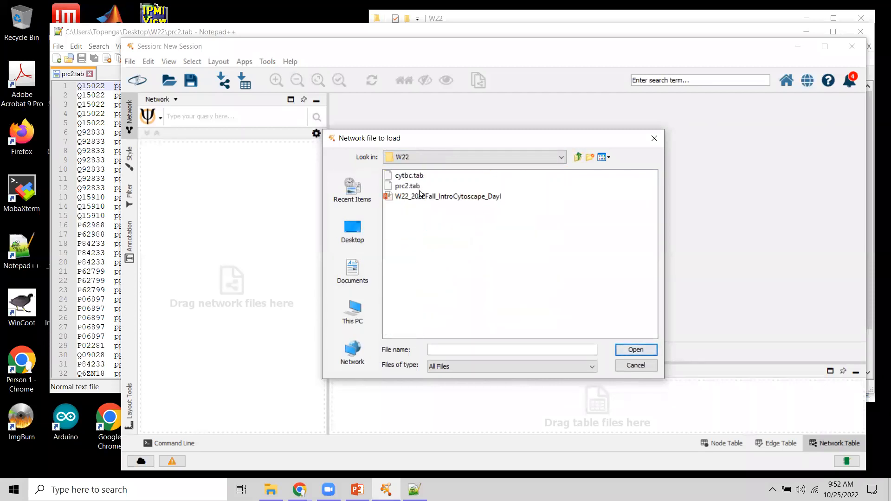
left_click(391, 187)
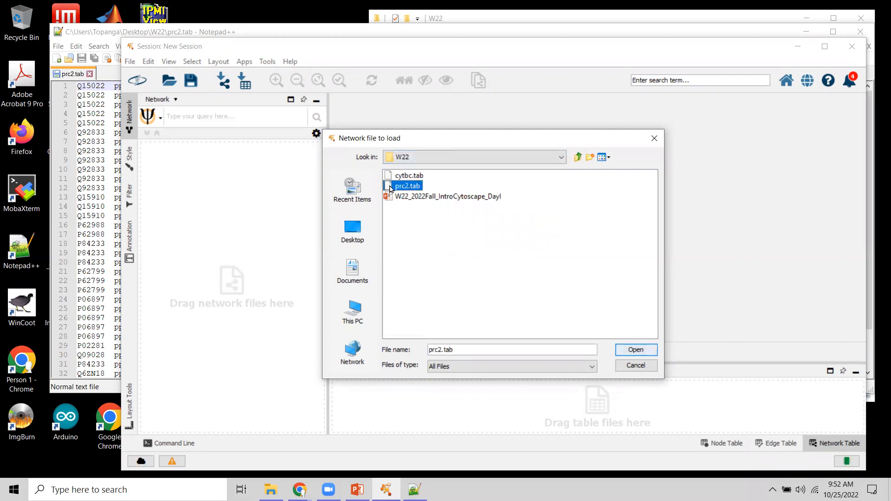
left_click(634, 350)
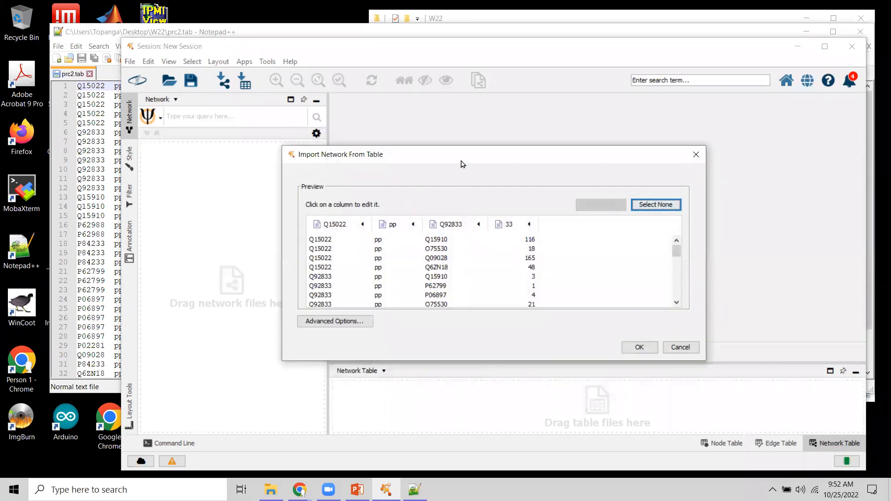
Move the import dialog clear and check the meaning and data type assigned to the fourth column.
left_click_drag(461, 154, 468, 68)
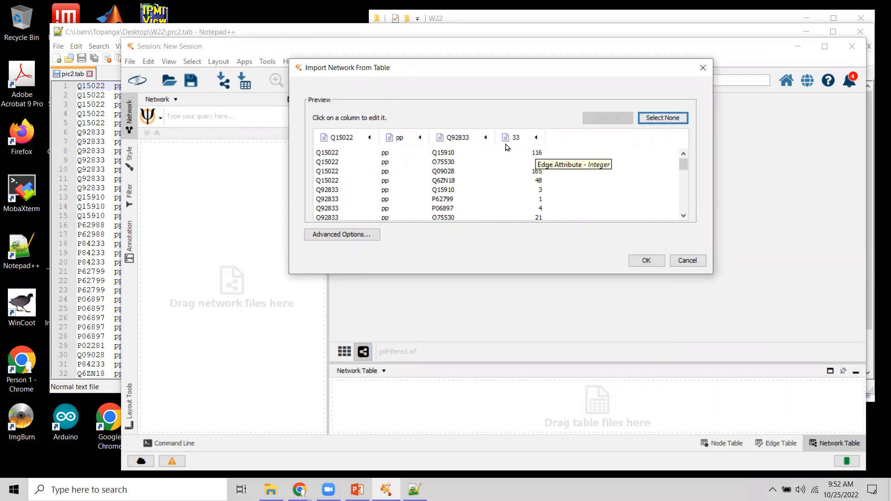
left_click(518, 139)
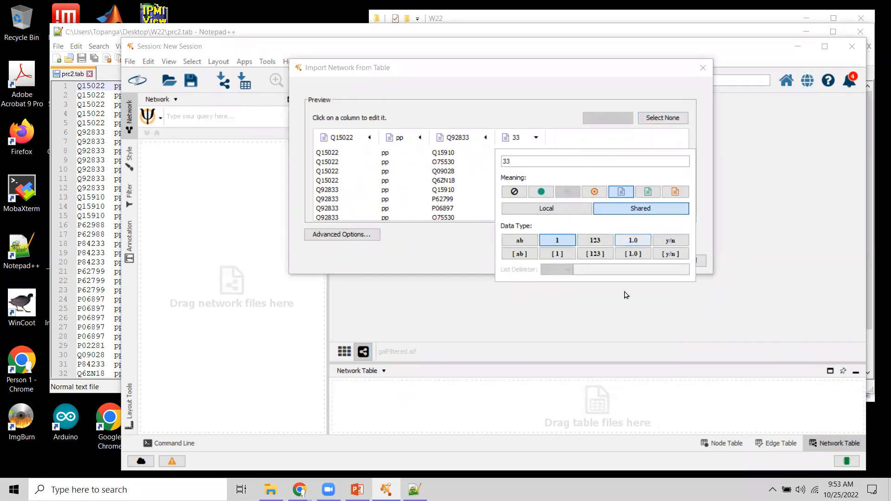
left_click(488, 235)
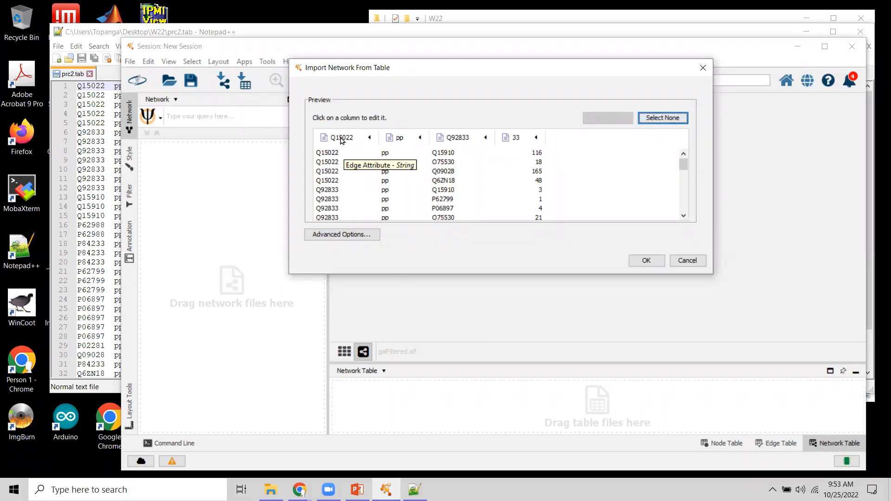
Turn off using the first line as column names in the advanced import options.
left_click(340, 237)
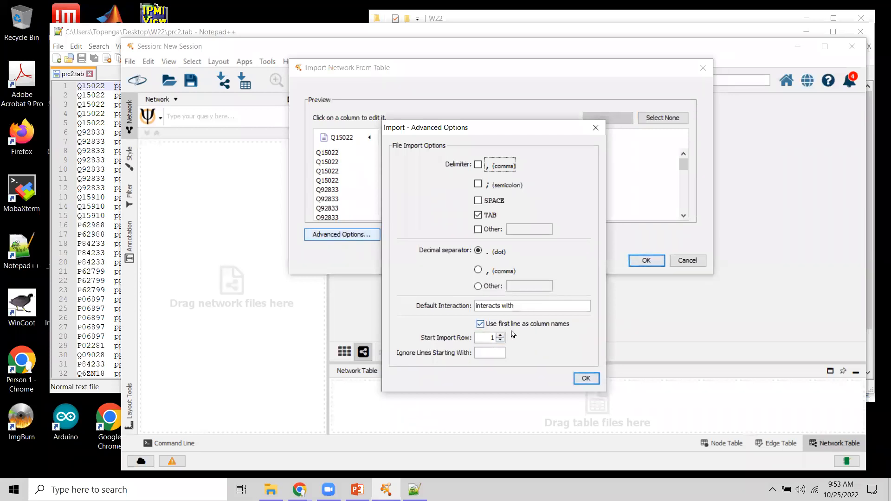
left_click(480, 324)
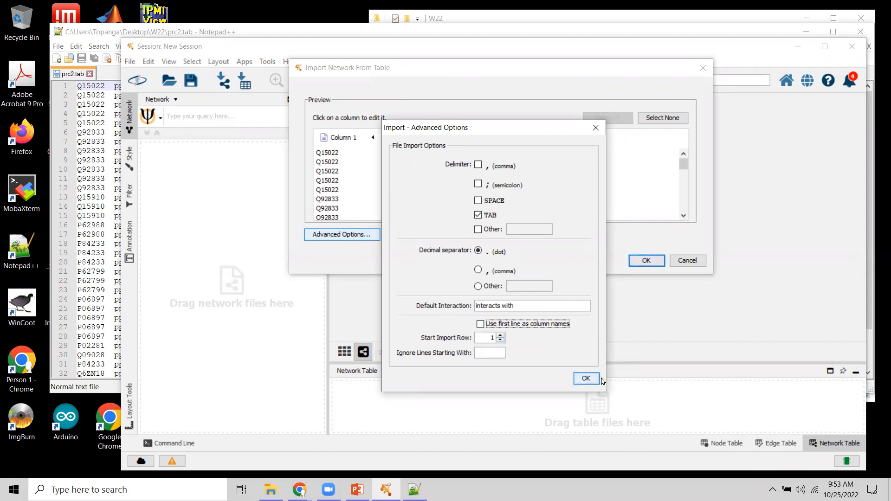
left_click(585, 378)
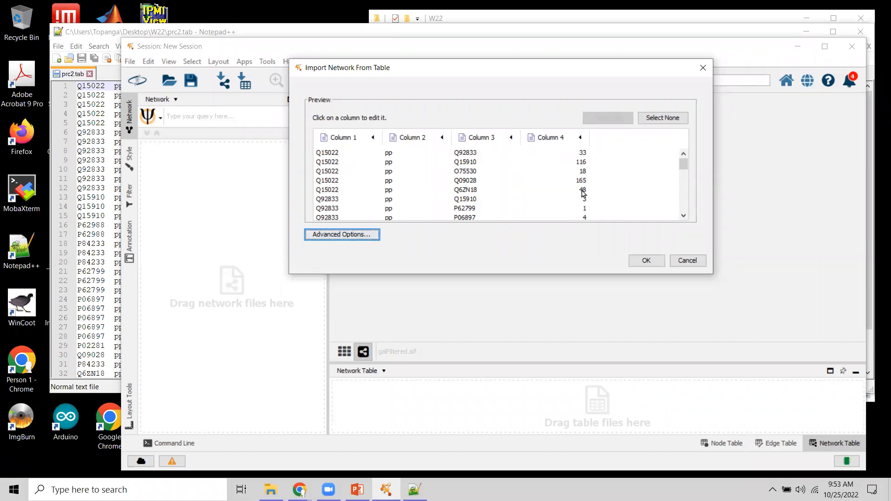
Exclude Column 4 from the network import.
left_click(553, 138)
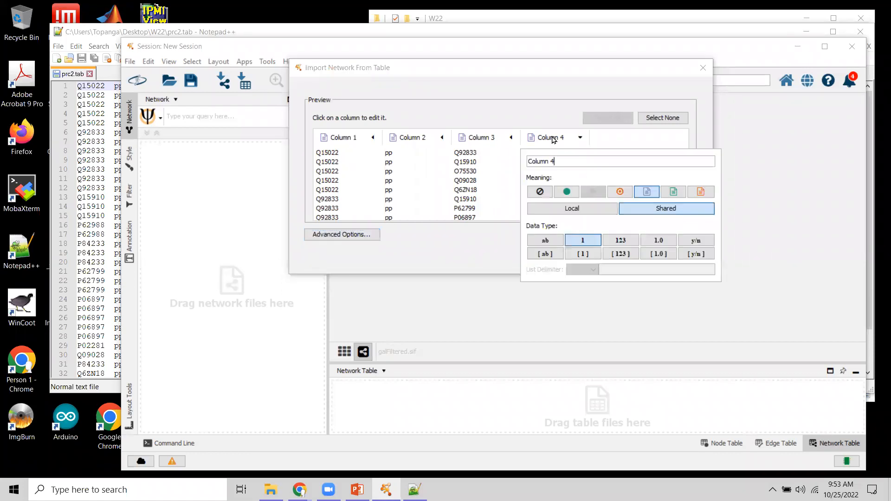
left_click(538, 192)
left_click(493, 253)
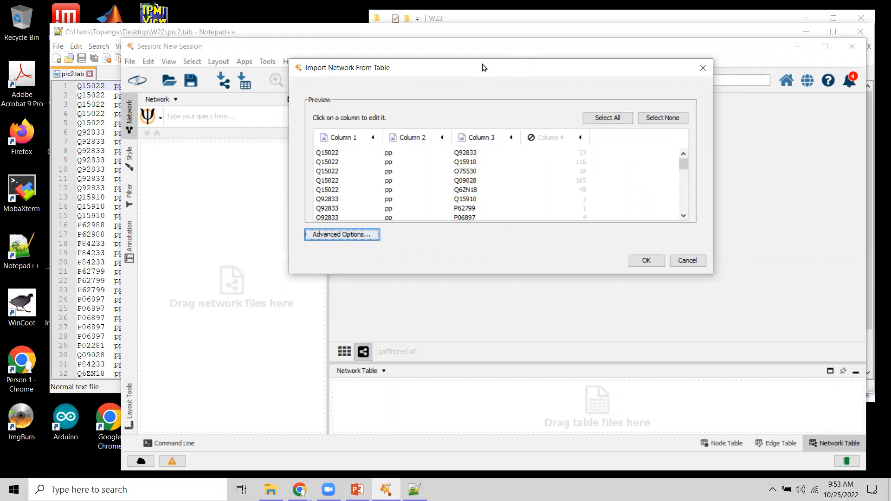
Set Column 1 as source node, Column 3 as target node and Column 2 as interaction type, and import the network.
left_click(340, 141)
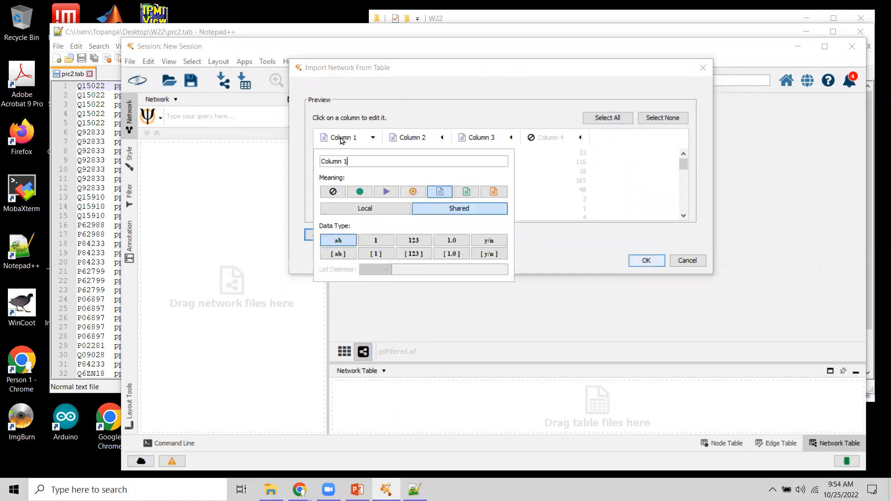
left_click(361, 192)
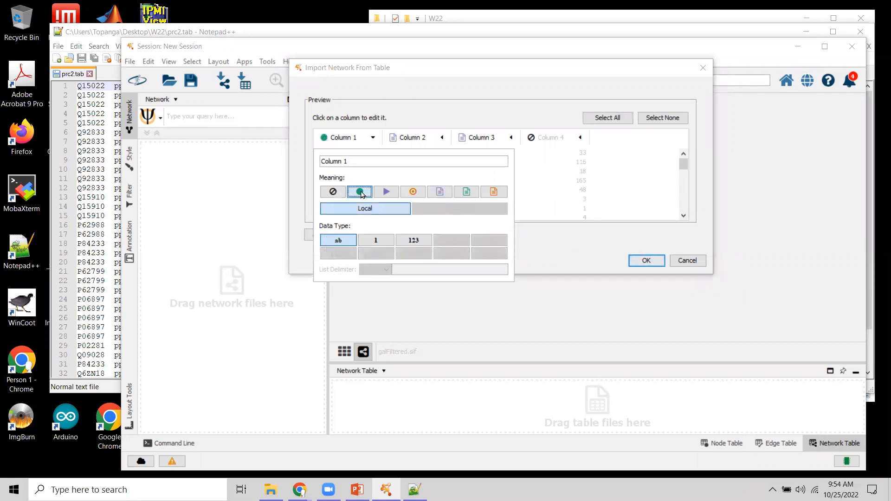
left_click(483, 139)
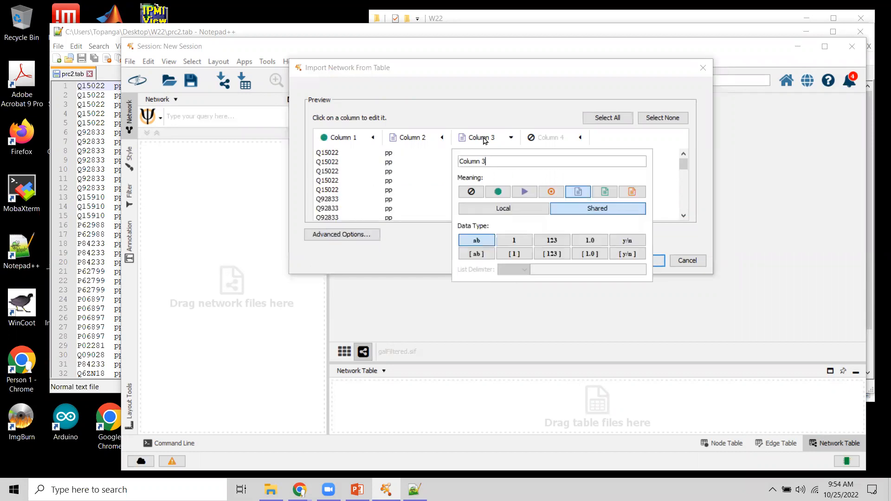
left_click(551, 192)
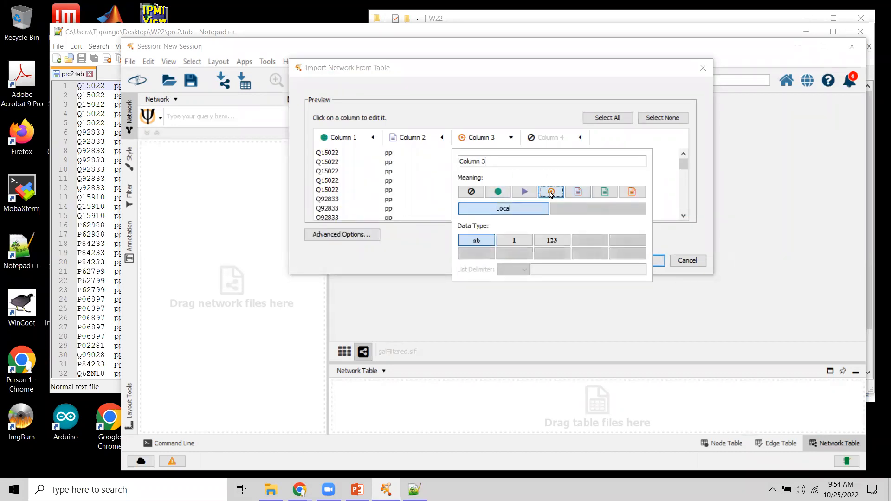
left_click(414, 140)
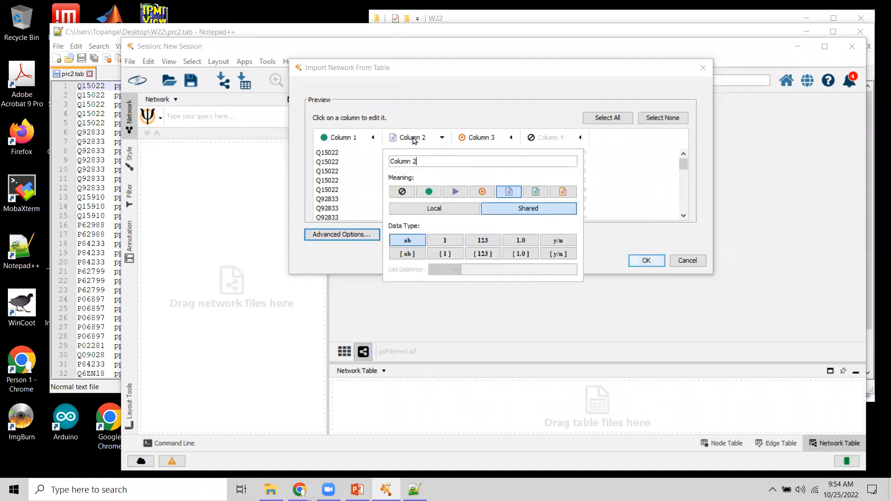
left_click(454, 196)
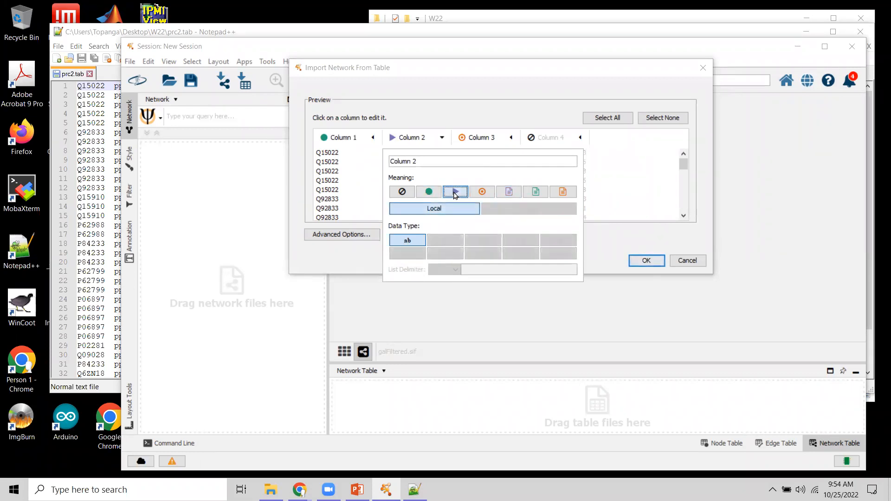
left_click(356, 255)
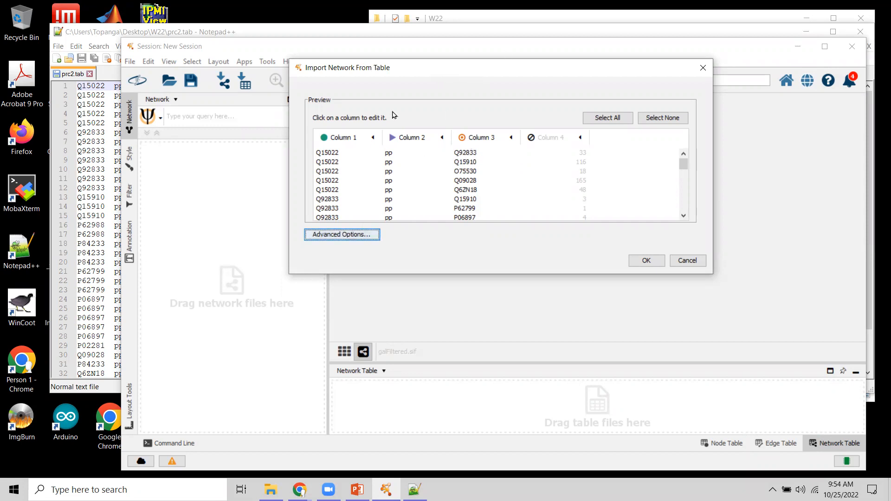
left_click(647, 261)
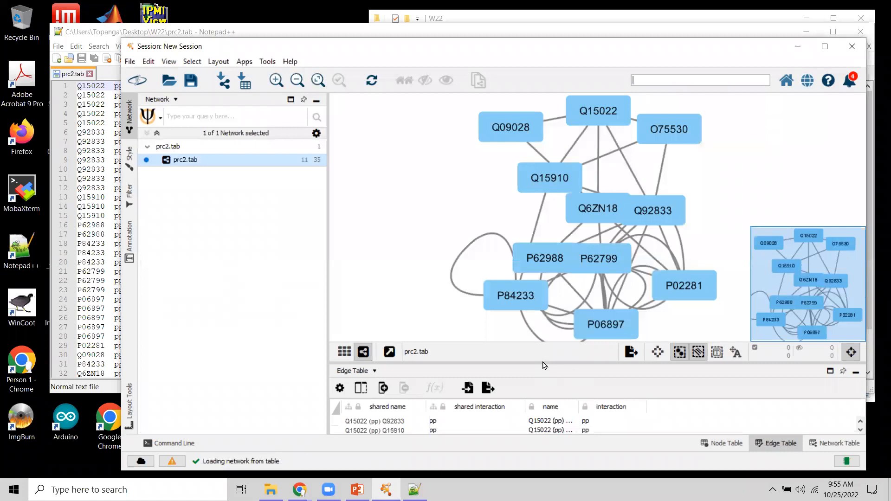
Enlarge the network view above the table and spread the nodes apart by raising the layout scale to slightly above 1/2.
left_click_drag(544, 361, 544, 386)
left_click_drag(483, 236, 467, 204)
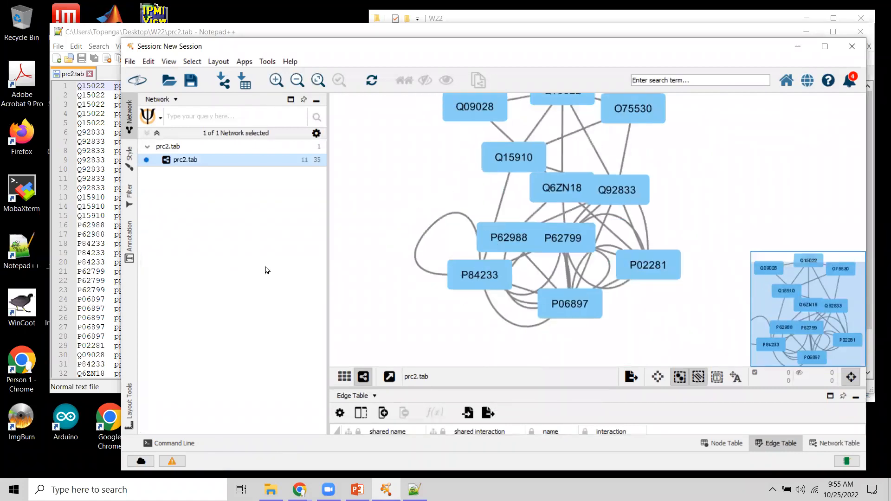
scroll(603, 227, "up", 4)
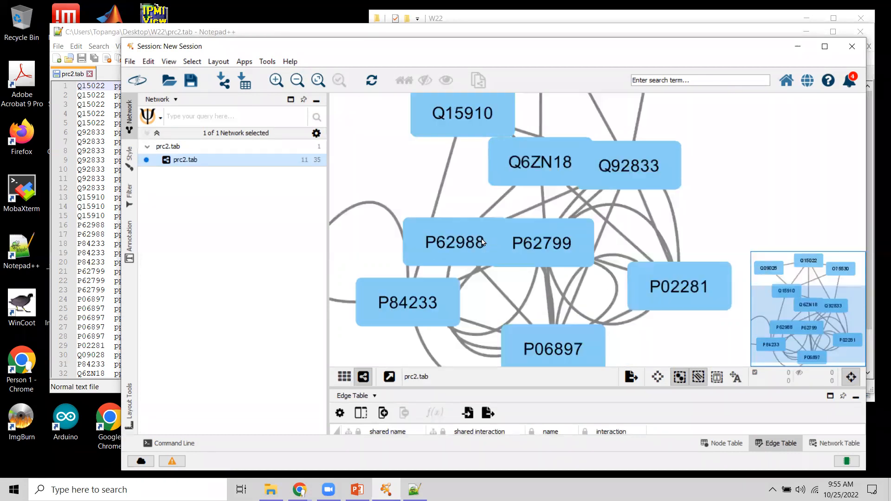
scroll(603, 227, "down", 6)
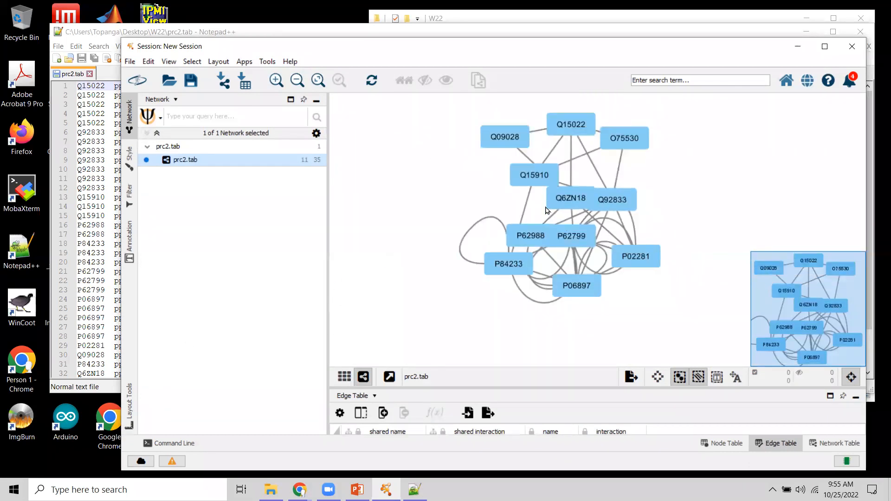
left_click(131, 415)
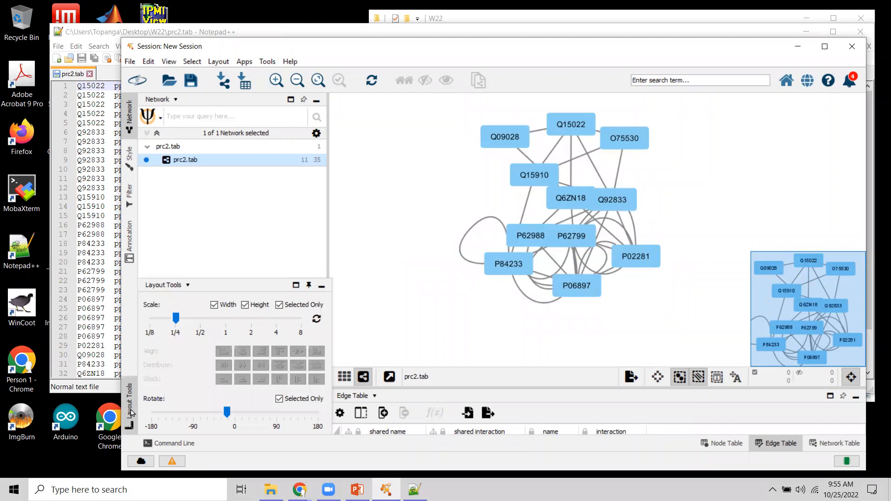
left_click_drag(175, 318, 204, 318)
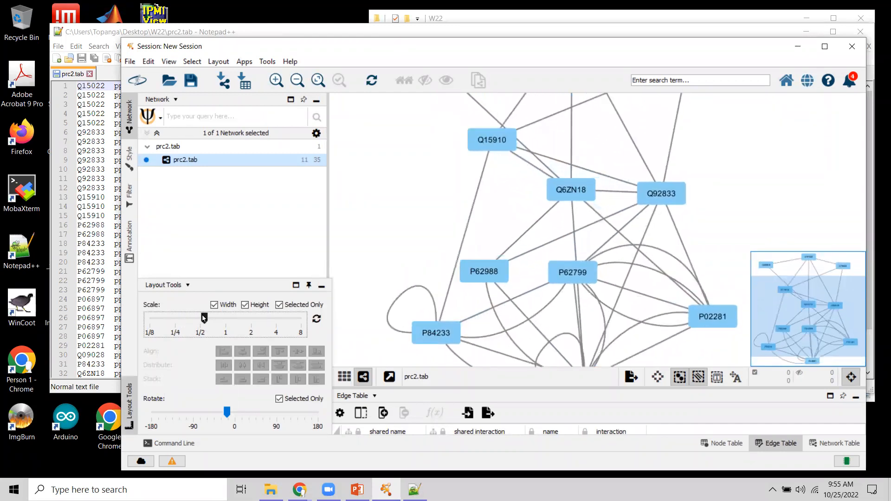
scroll(417, 239, "down", 3)
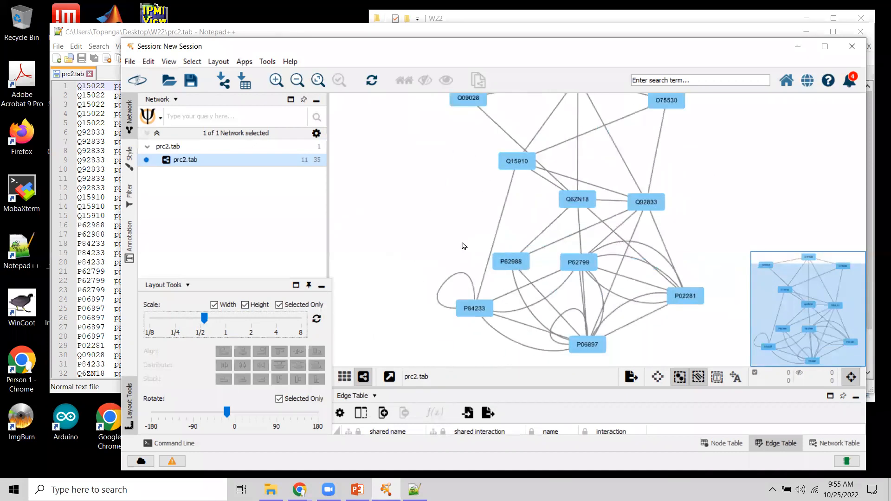
left_click_drag(522, 228, 483, 237)
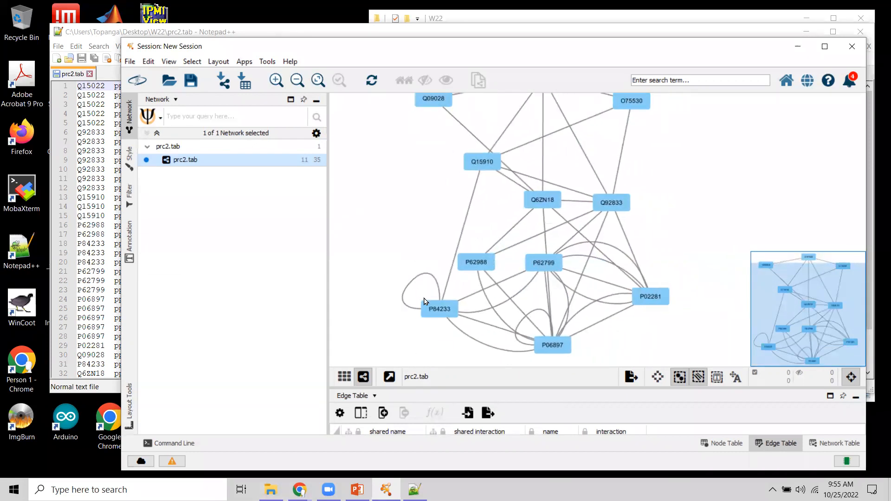
scroll(424, 299, "down", 2)
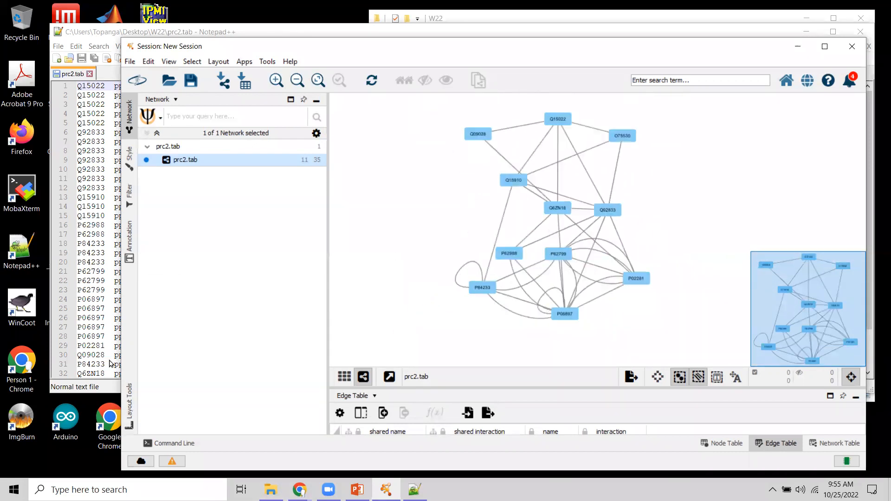
Rotate the whole network about 90 degrees clockwise, with the rotation not limited to selected nodes.
left_click(128, 400)
left_click(283, 399)
left_click_drag(227, 412, 268, 412)
scroll(385, 320, "up", 2)
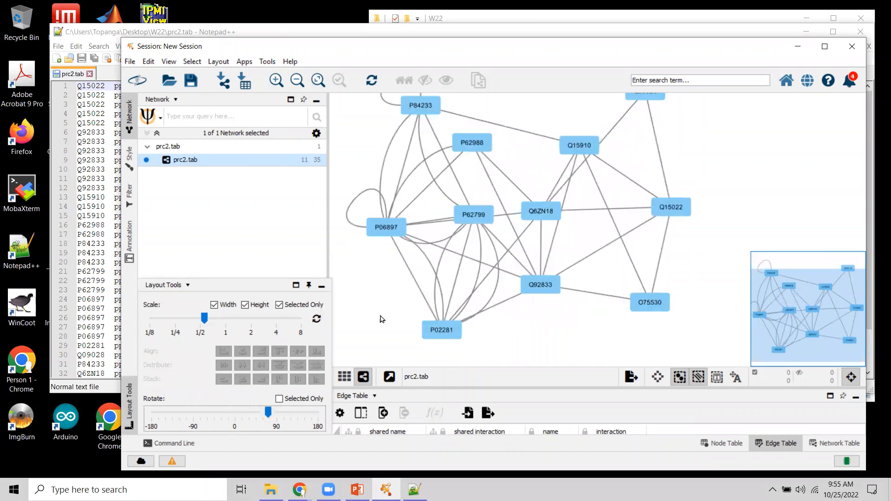
Move node P84233 outward to the network's upper-left corner and node P62988 up and to the right, toward Q15910.
scroll(381, 319, "up", 1)
left_click_drag(569, 235, 592, 264)
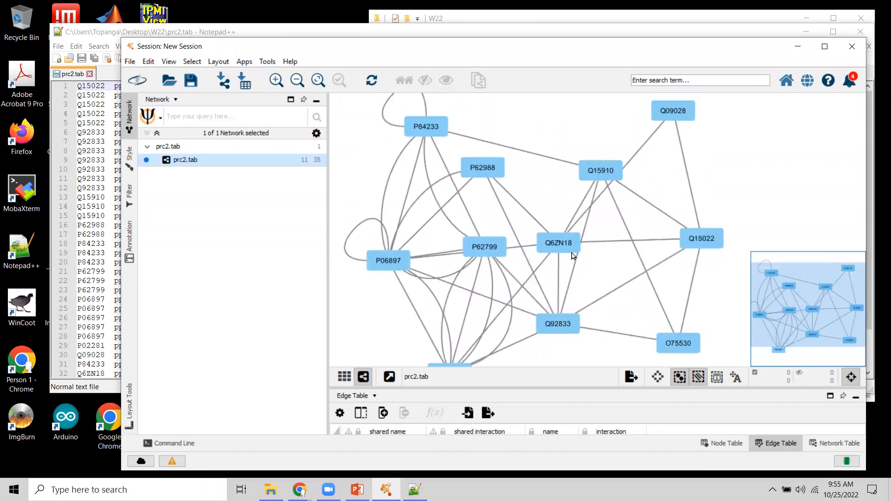
scroll(574, 256, "down", 1)
left_click_drag(411, 309, 408, 299)
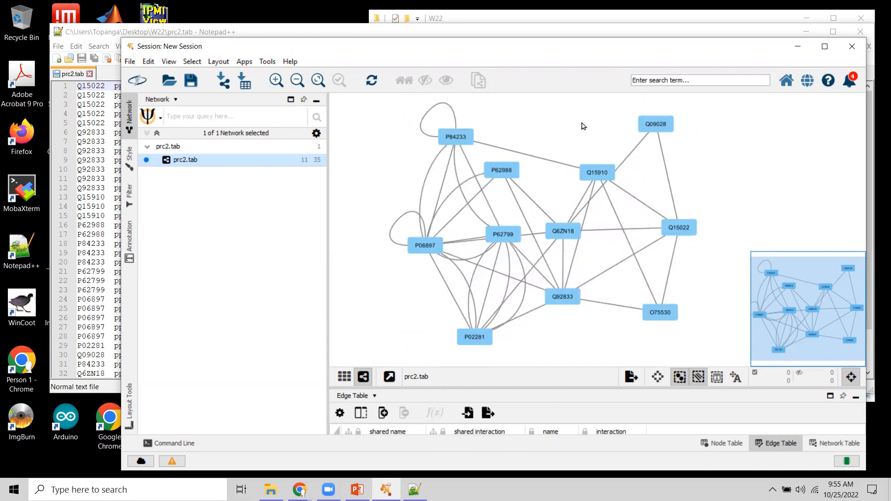
left_click_drag(463, 138, 397, 141)
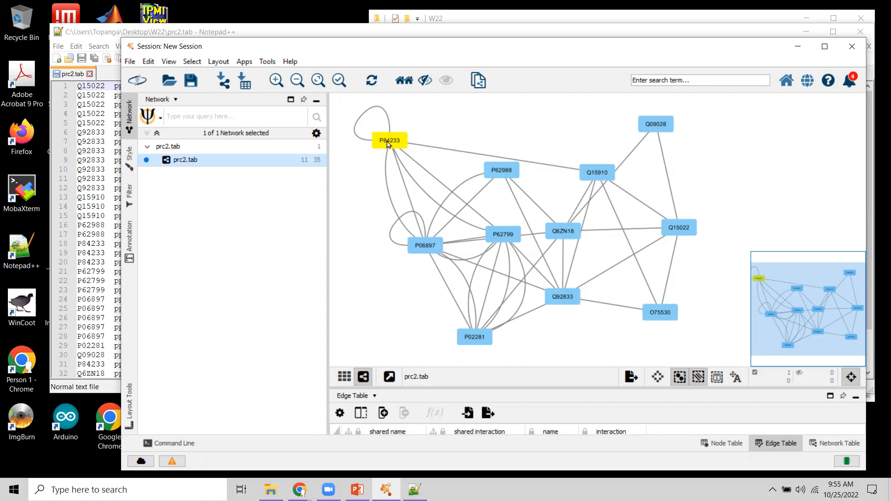
left_click_drag(389, 142, 394, 125)
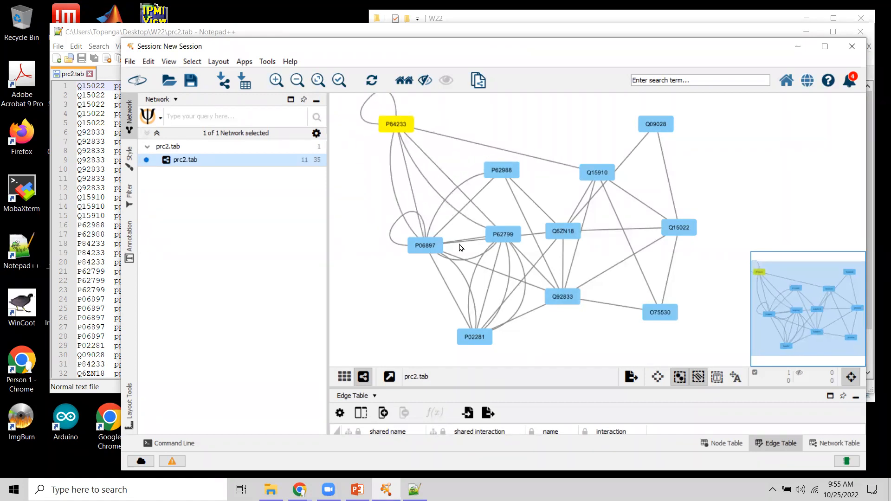
left_click_drag(510, 175, 547, 158)
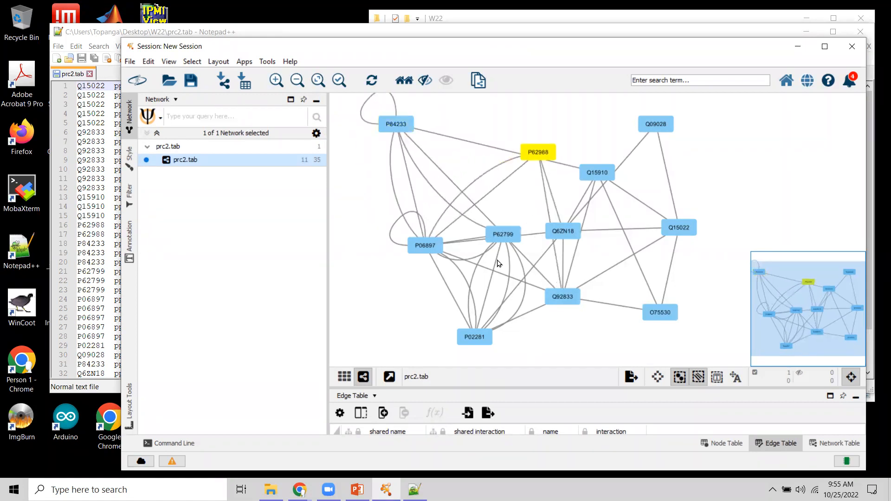
Move node P62799 out to the network's left edge and place P06897 in the open area between P84233 and Q6ZN18.
left_click_drag(422, 245, 406, 216)
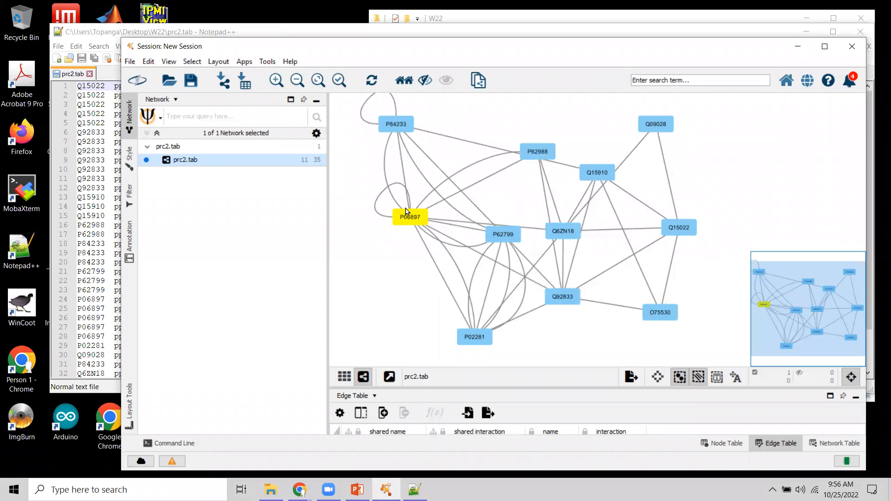
left_click_drag(499, 238, 377, 275)
left_click_drag(415, 216, 471, 199)
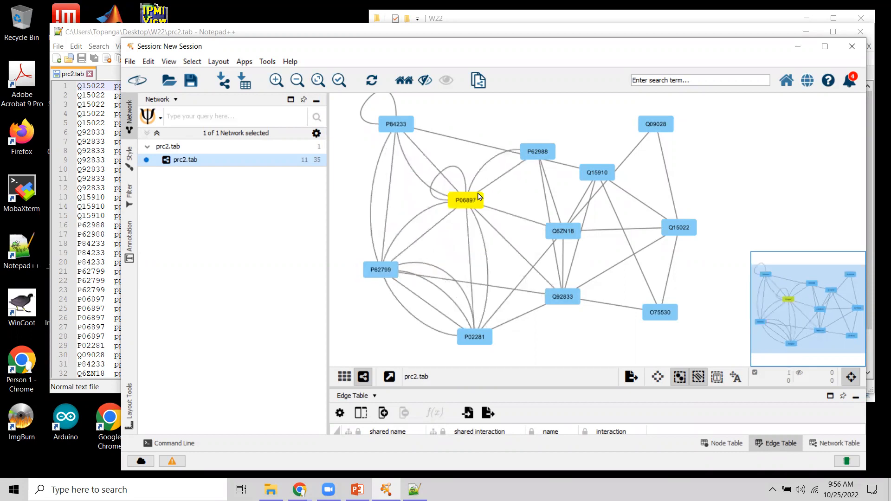
left_click_drag(388, 265, 381, 258)
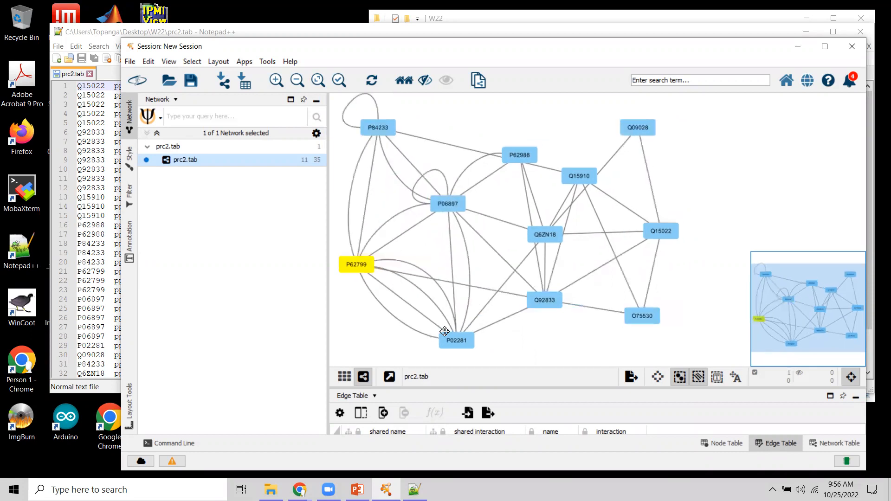
Fine-tune the positions of nodes Q92833, Q6ZN18, P62988, Q15910 and Q09028 to separate overlapping edges.
left_click_drag(567, 302, 572, 309)
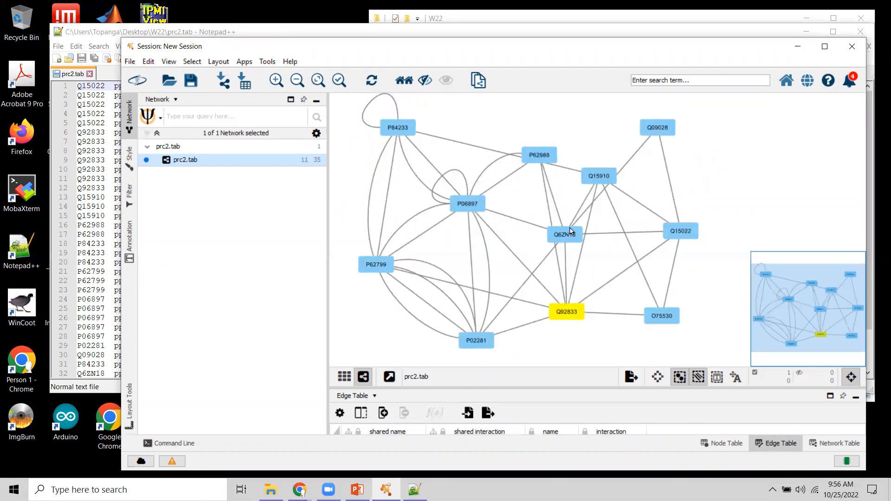
left_click_drag(570, 231, 572, 229)
left_click_drag(541, 157, 545, 141)
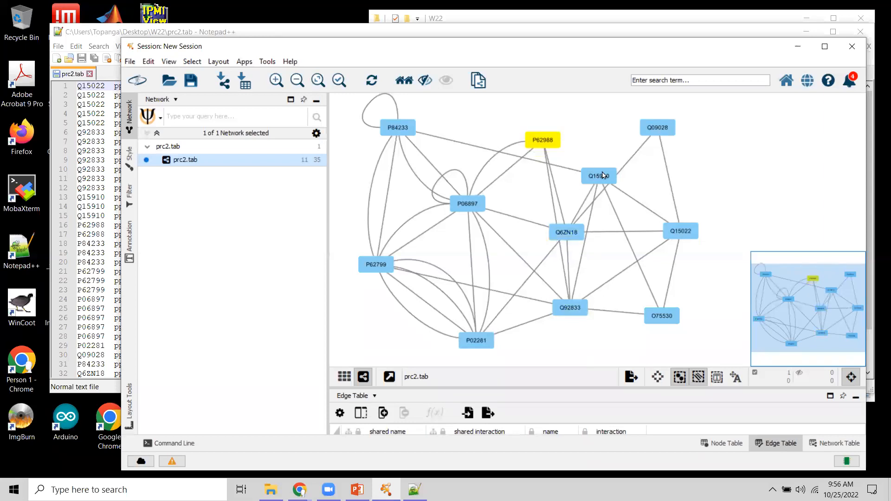
left_click_drag(596, 176, 608, 164)
left_click_drag(655, 132, 661, 131)
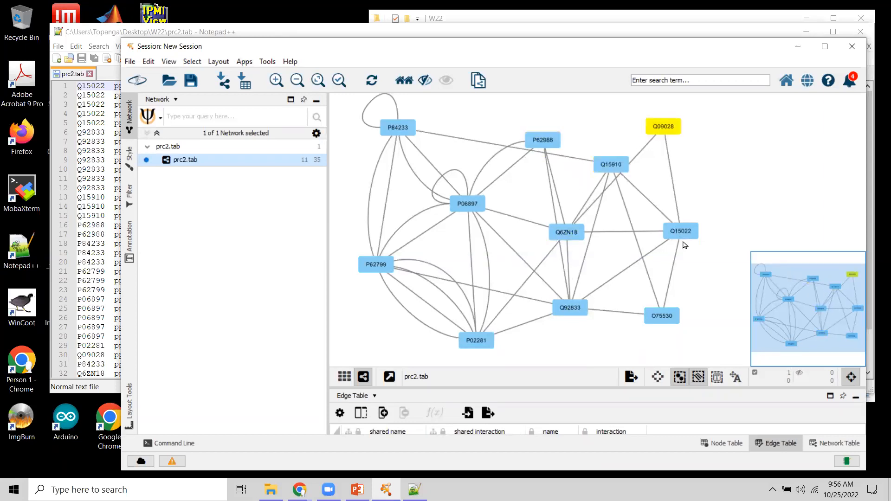
left_click_drag(707, 232, 703, 236)
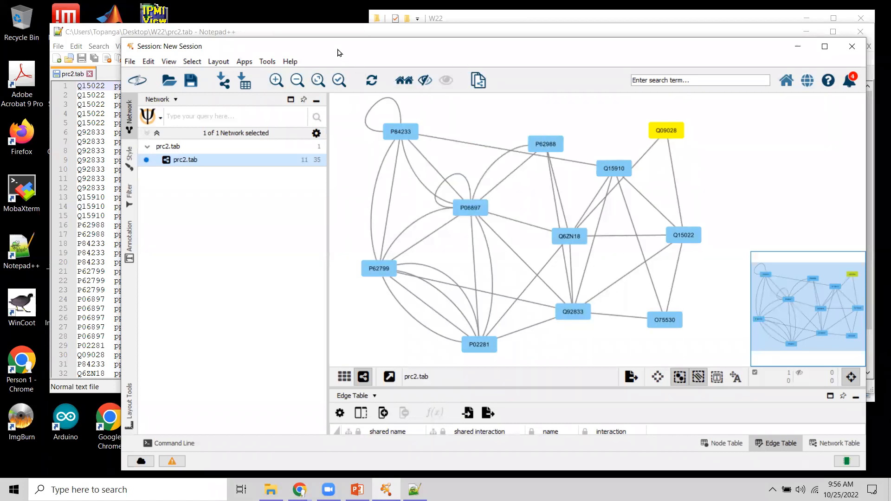
Move the Cytoscape window aside, switch to Chrome, and find and open UniProtKB in a new tab.
left_click_drag(348, 48, 502, 99)
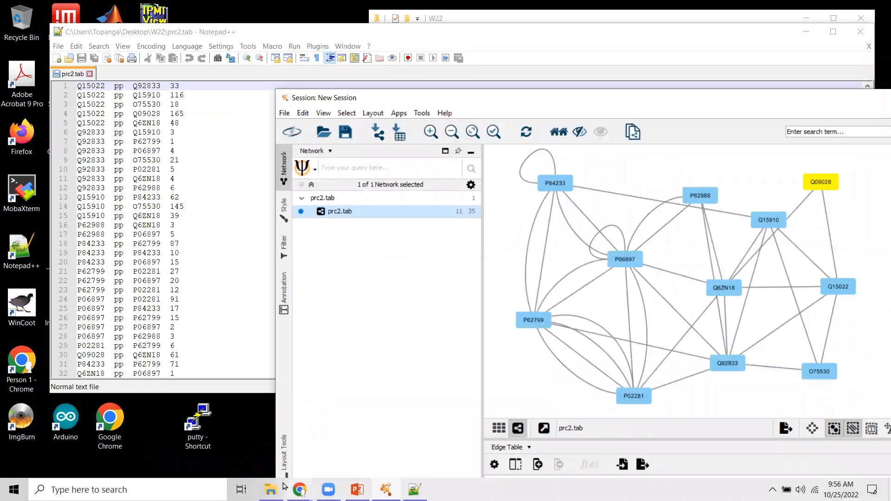
mouse_move(299, 490)
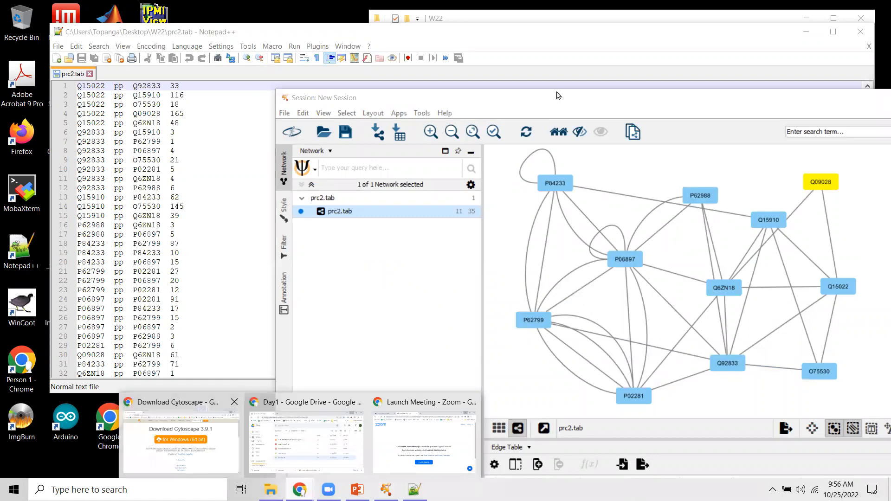
left_click(202, 464)
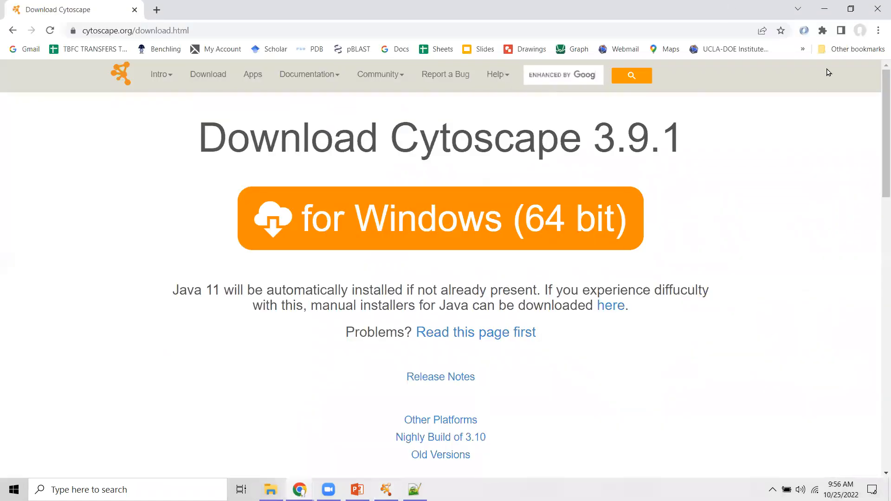
left_click(156, 9)
left_click(368, 258)
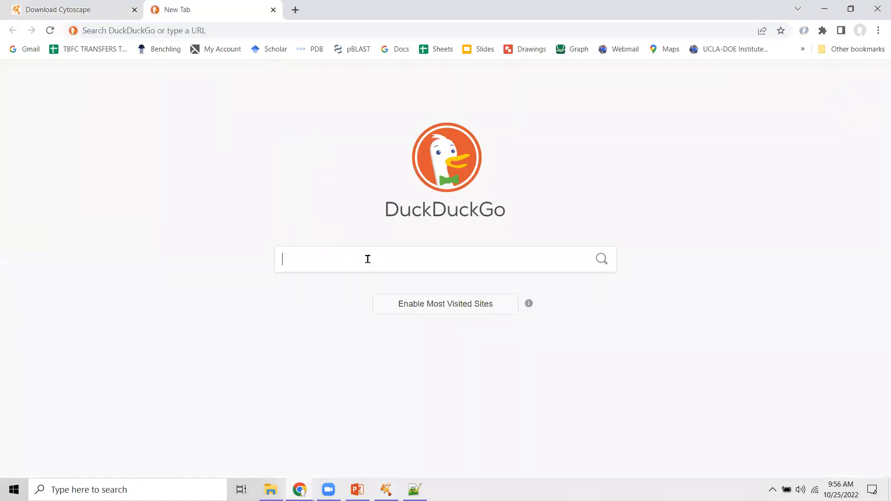
type("uni")
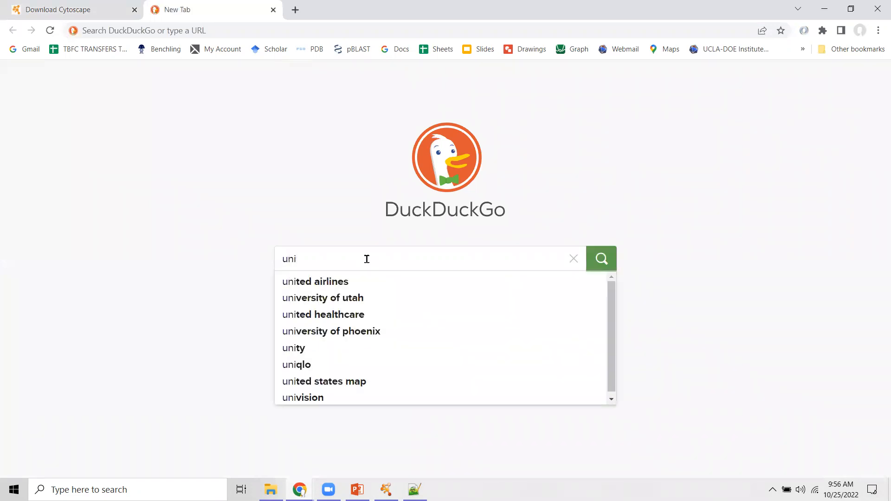
type("prot")
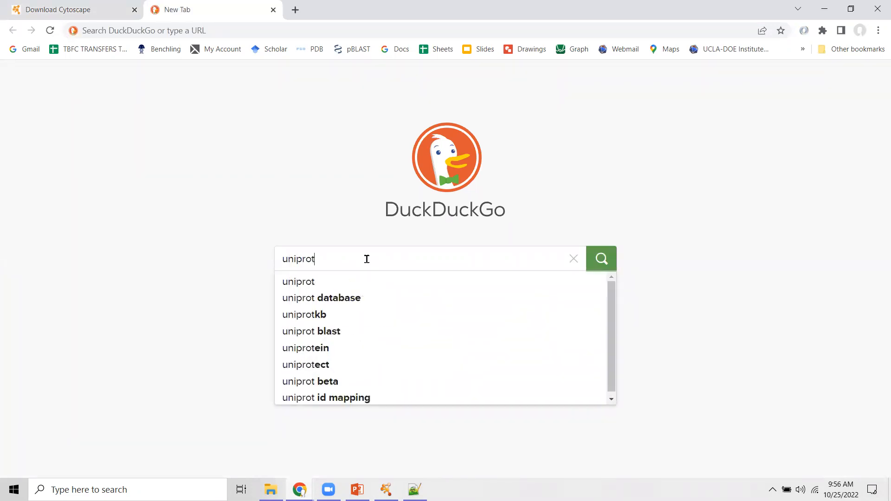
left_click(318, 314)
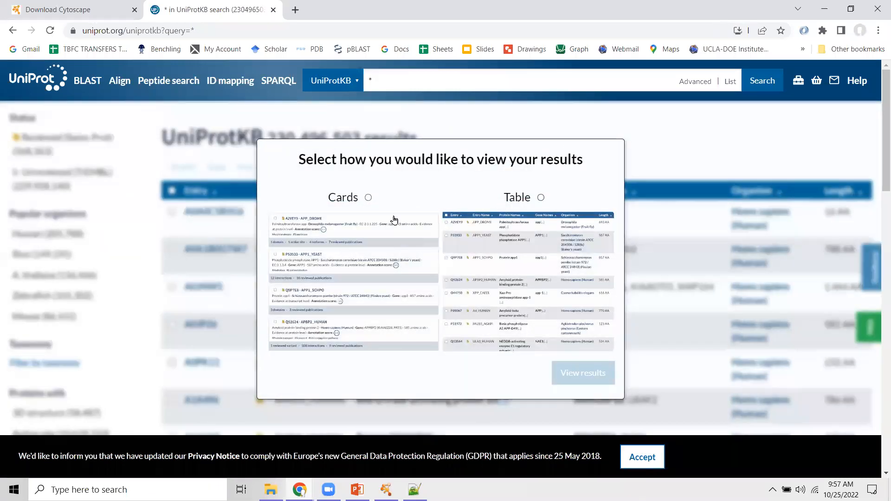
Show the UniProtKB results as a table and arrange the browser as a smaller, taller window beside the prc2.tab list.
left_click(541, 197)
left_click(595, 374)
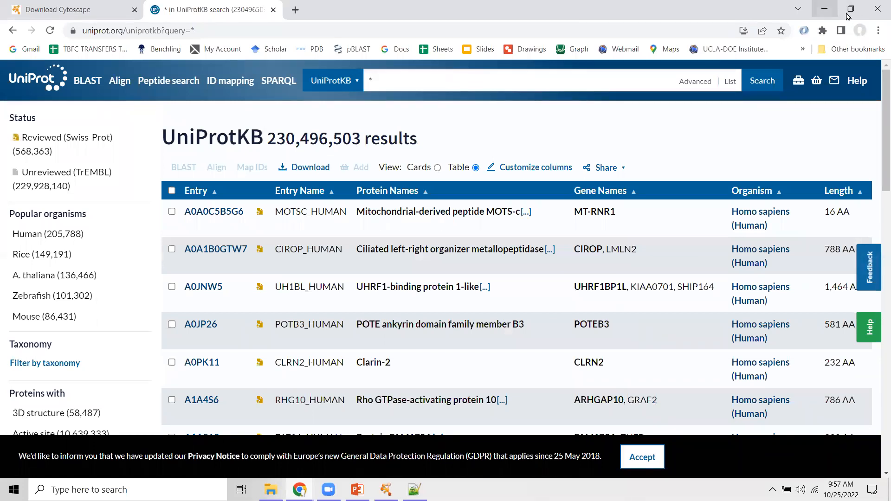
double_click(727, 15)
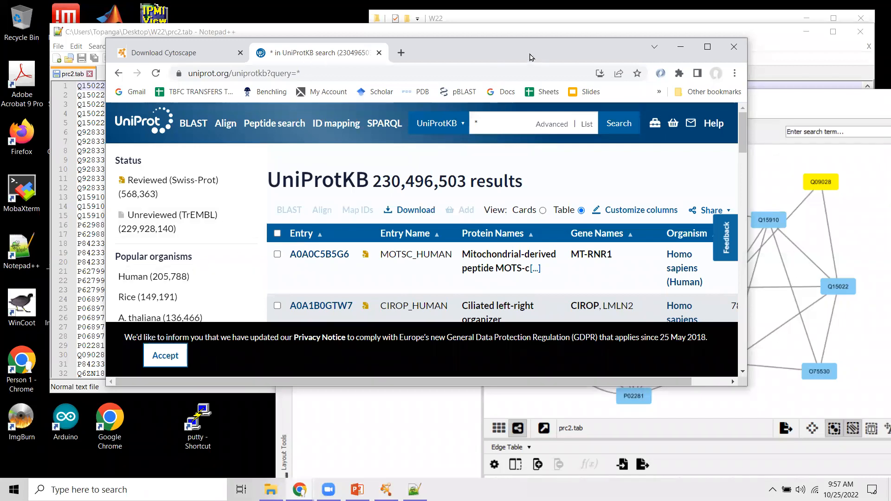
left_click_drag(531, 58, 617, 59)
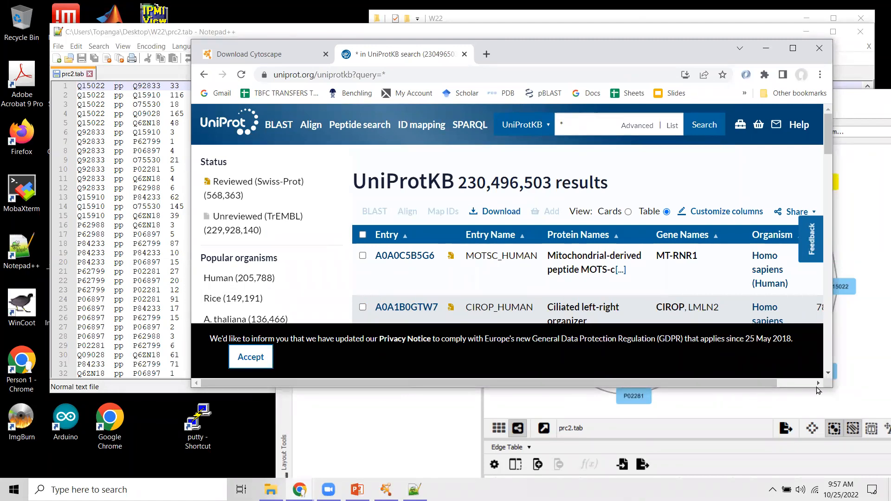
left_click_drag(810, 466, 810, 464)
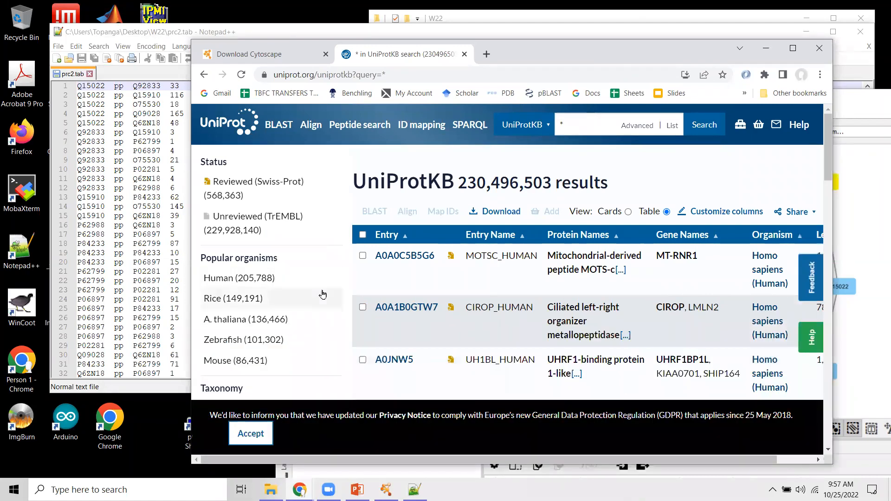
Switch to Notepad++ and copy the accession Q92833 from line 1 of prc2.tab.
double_click(97, 151)
left_click(100, 151)
double_click(97, 151)
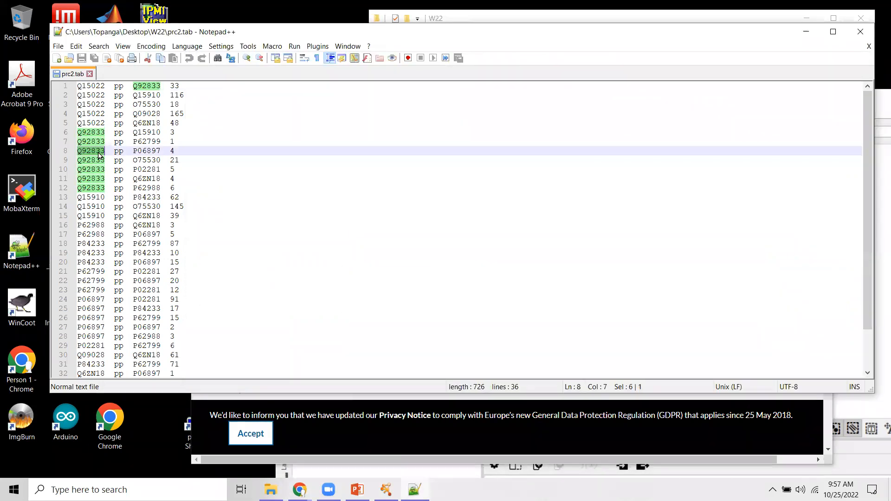
left_click(157, 87)
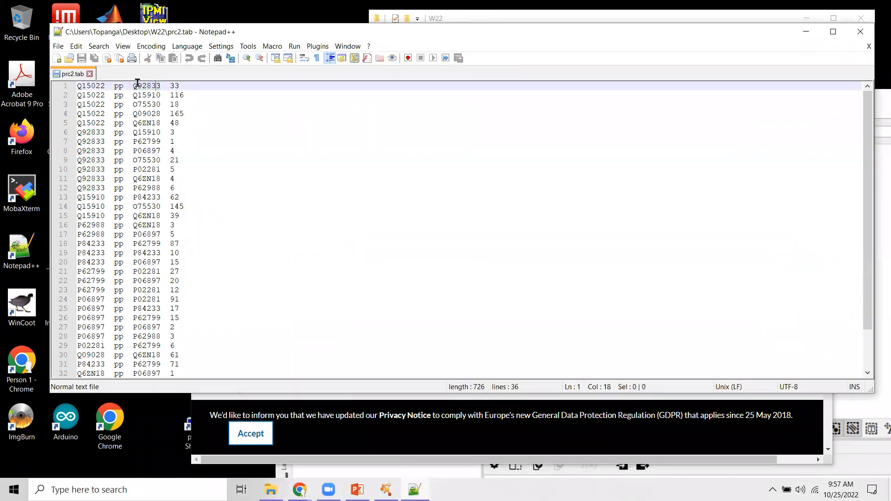
left_click_drag(138, 86, 161, 86)
key("ctrl+c")
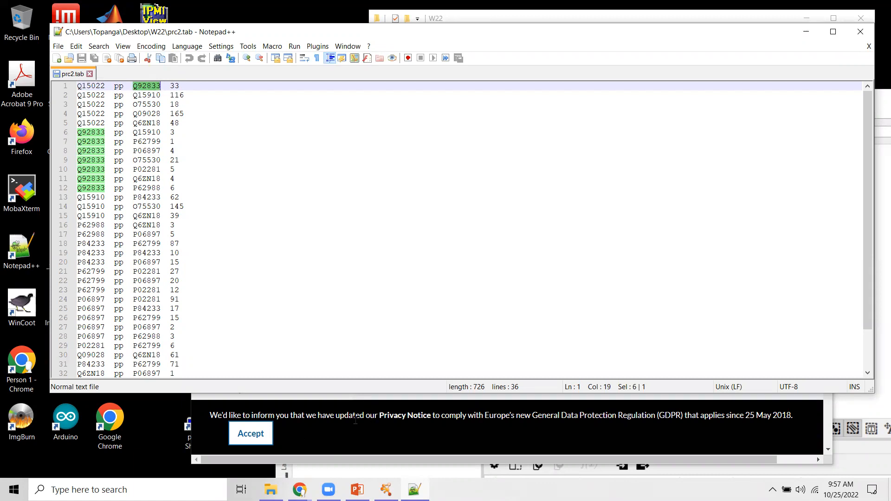
Switch back to Chrome, accept the UniProt privacy notice and search UniProtKB for *Q92833.
left_click(250, 433)
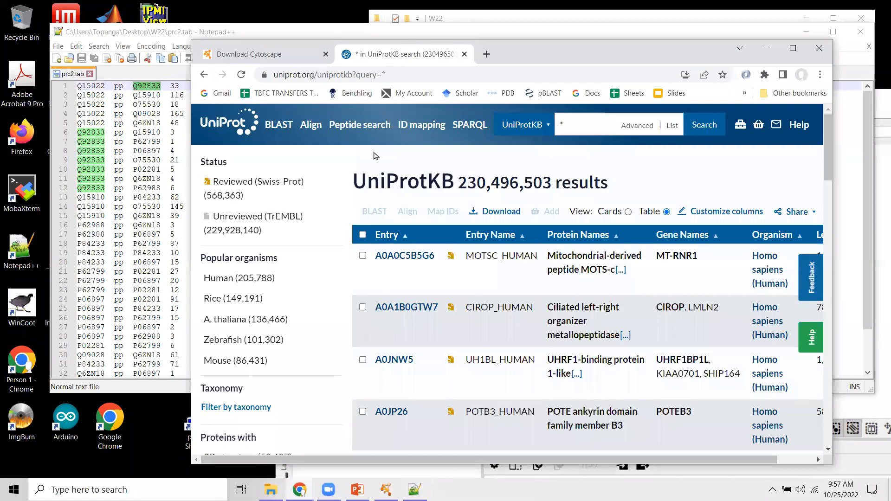
left_click(593, 124)
key("ctrl+v")
left_click(715, 126)
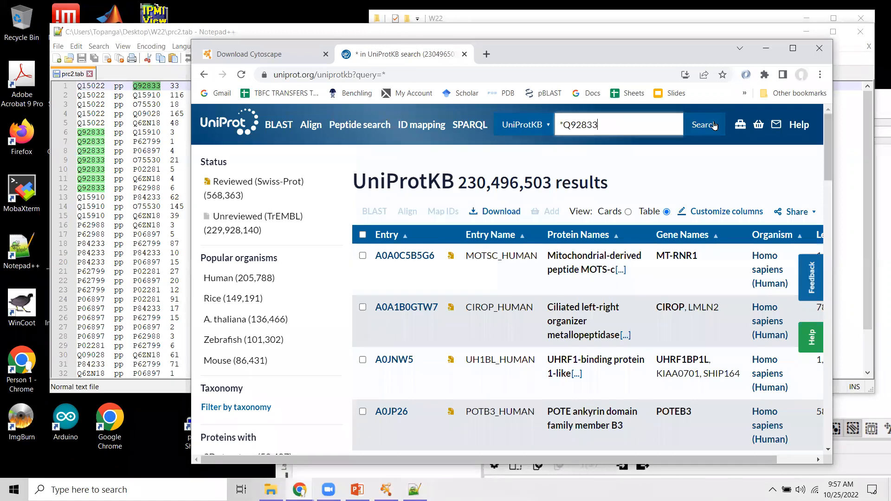
left_click(714, 126)
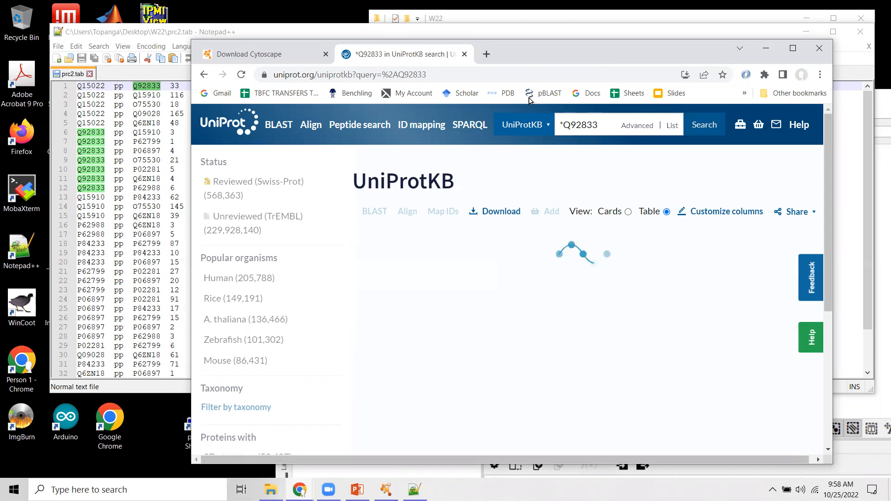
Remove the asterisk from the UniProtKB query and look up the entry Q92833.
left_click_drag(553, 54, 447, 37)
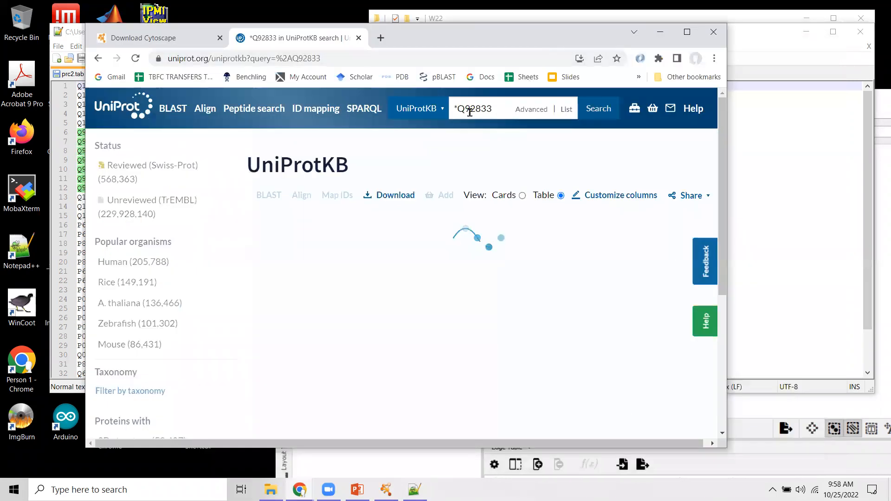
left_click(534, 110)
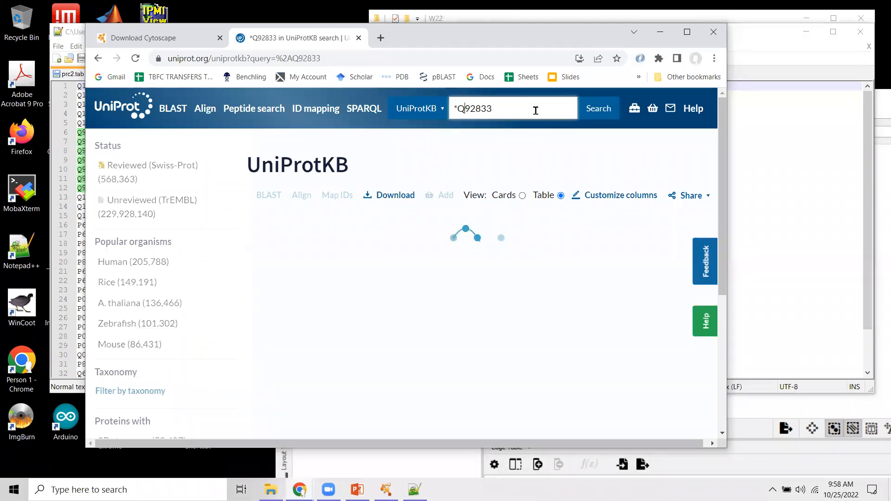
key("BackSpace")
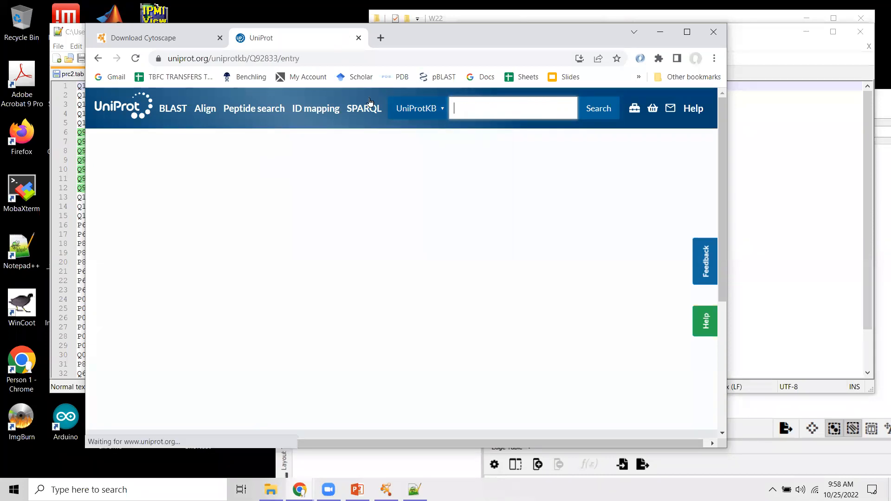
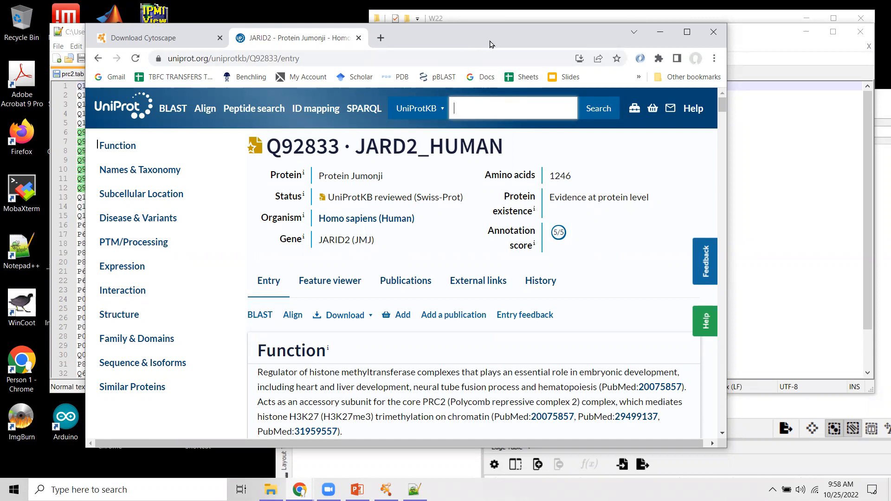
Move the browser window off the accession list and return to the UniProt home page.
left_click_drag(611, 48, 731, 56)
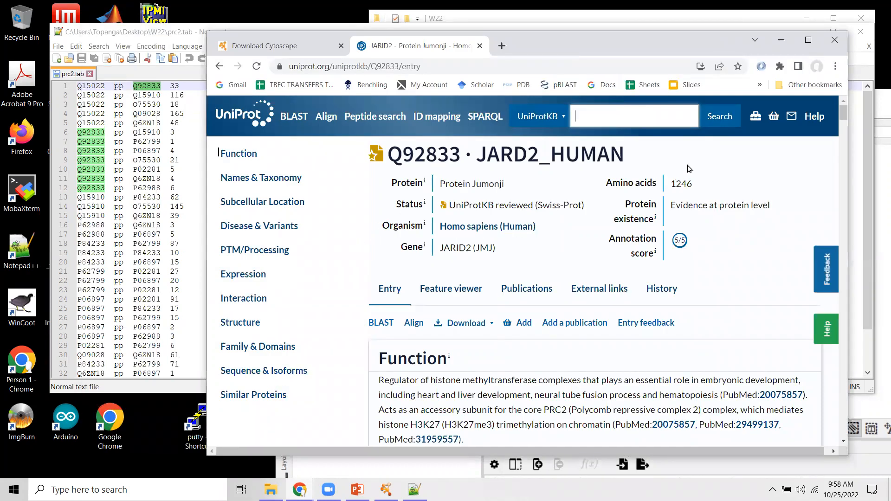
left_click(244, 113)
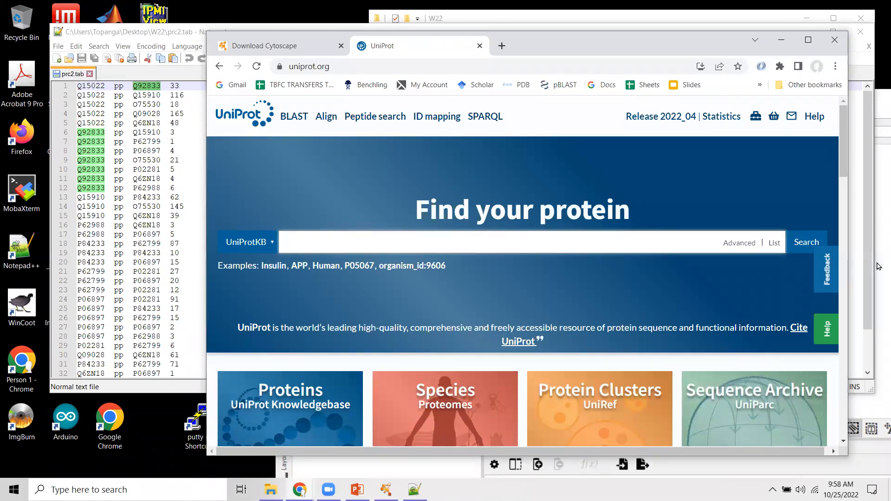
Open UniProt's Retrieve/ID mapping page.
left_click(744, 245)
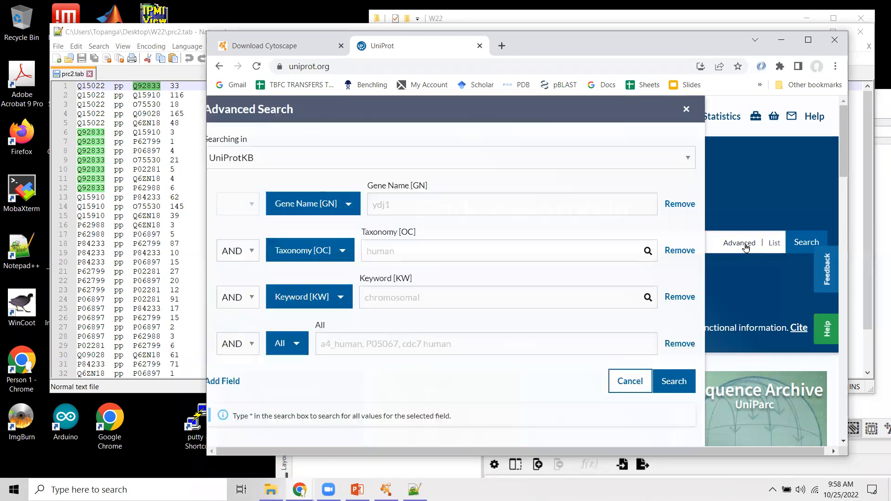
left_click(699, 110)
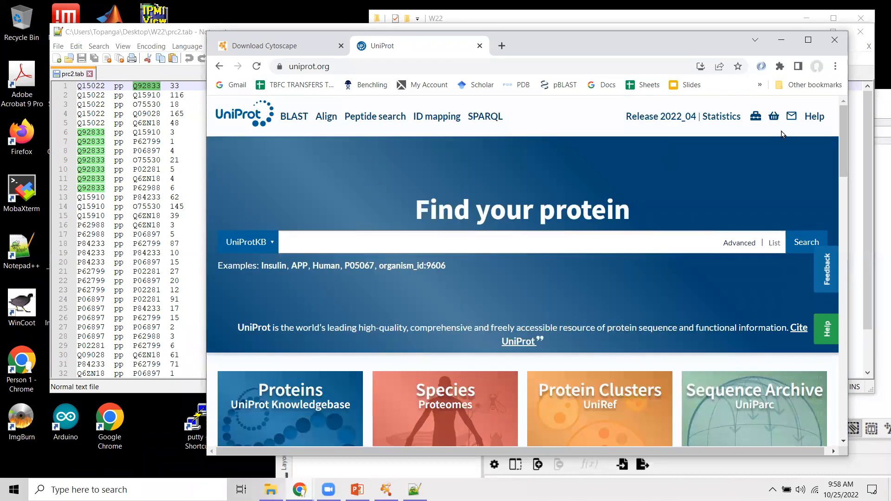
left_click_drag(551, 42, 491, 26)
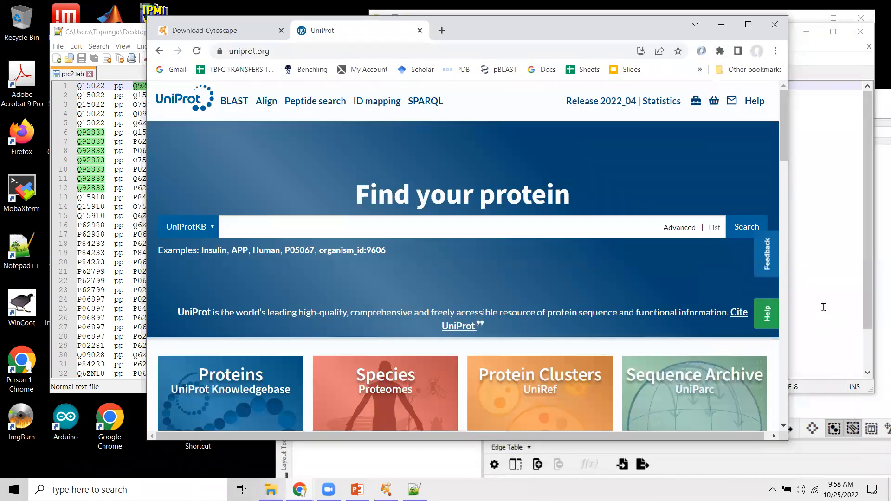
left_click(363, 106)
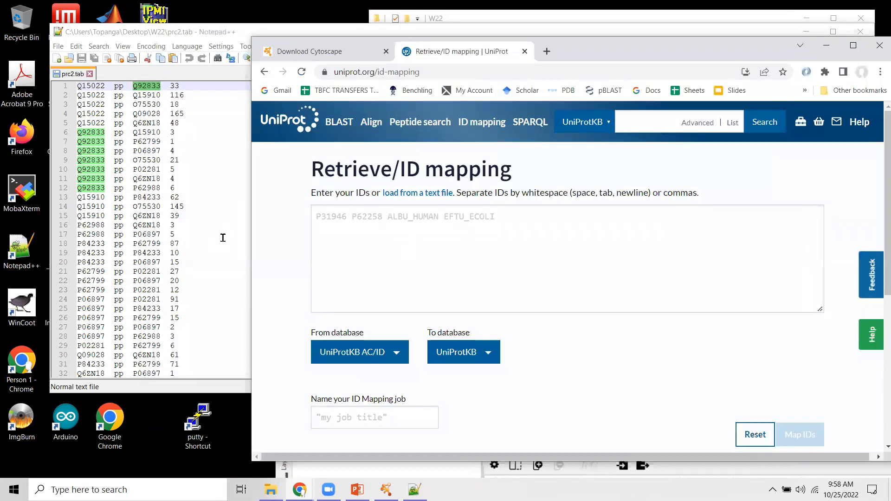
Switch to Cytoscape, display the Node Table with all prc2.tab nodes listed, and enlarge the table area.
left_click(222, 237)
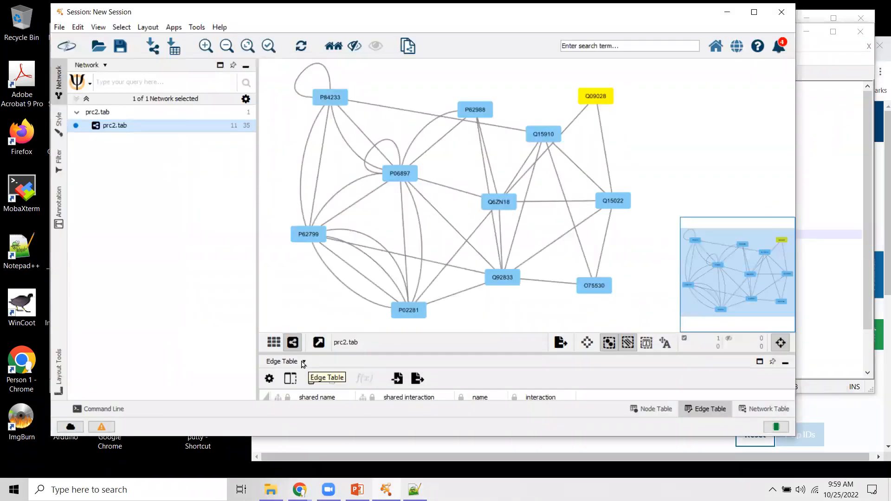
left_click(286, 362)
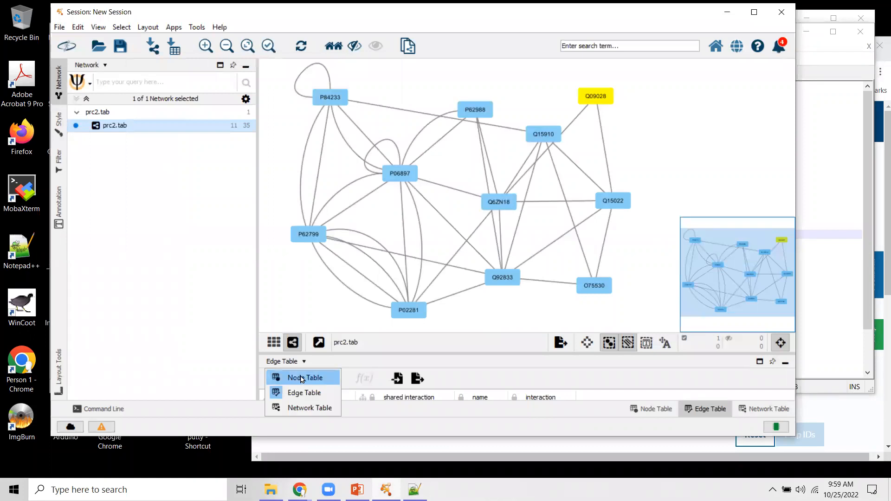
left_click(302, 378)
left_click_drag(527, 354, 533, 251)
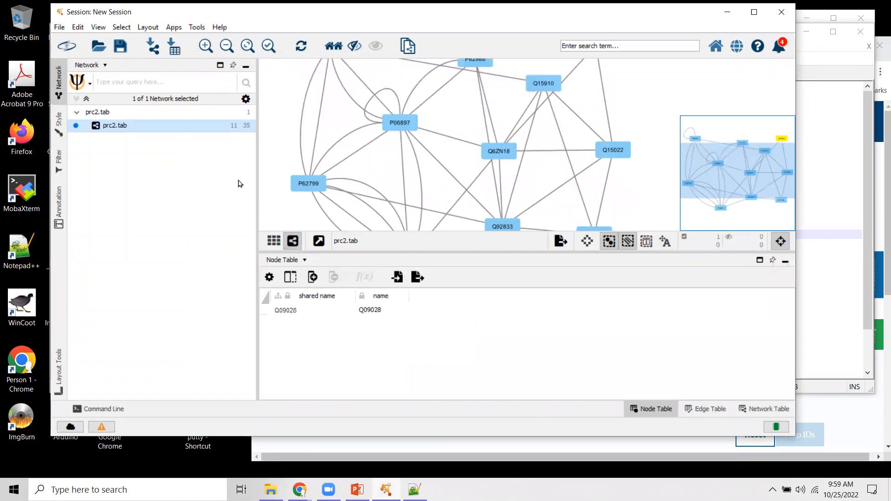
left_click(273, 143)
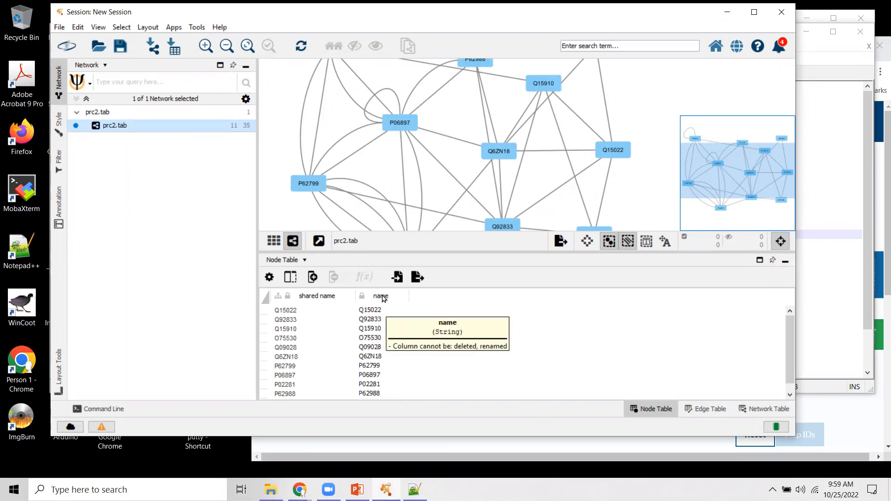
left_click_drag(482, 251, 482, 181)
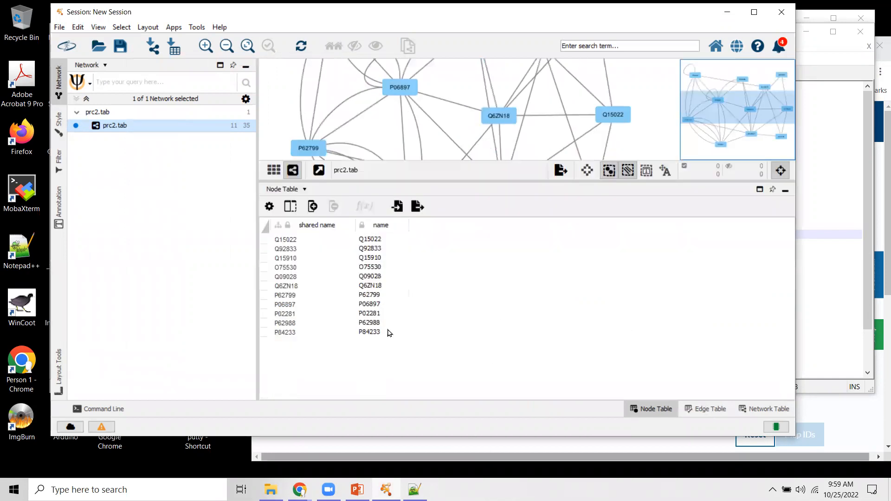
Sort the Node Table by name in ascending order and try to copy the whole name column.
left_click(381, 226)
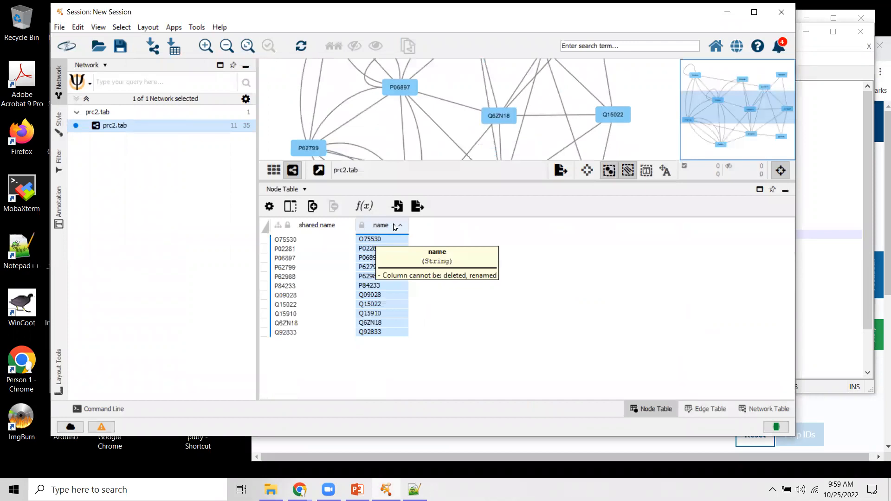
left_click(384, 226)
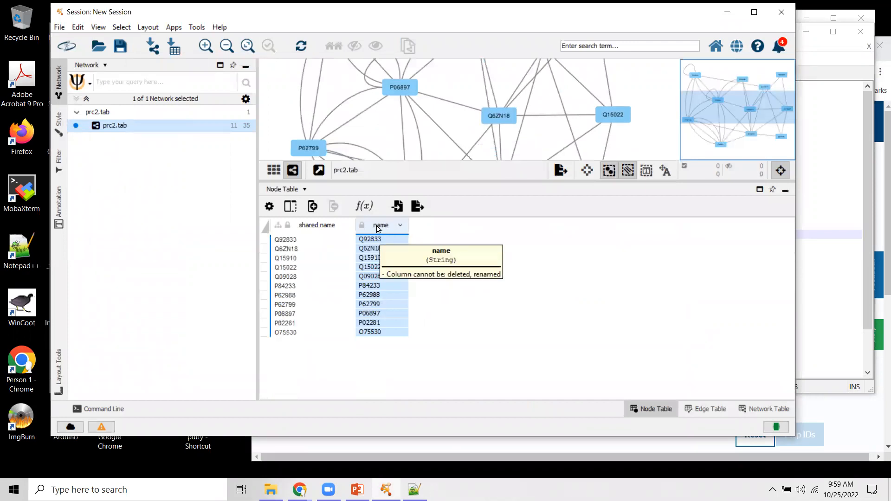
left_click(380, 227)
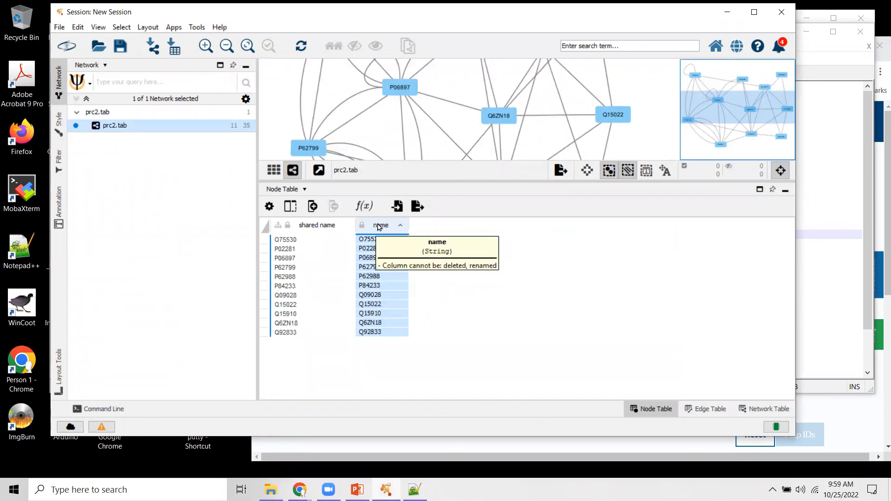
key("ctrl+c")
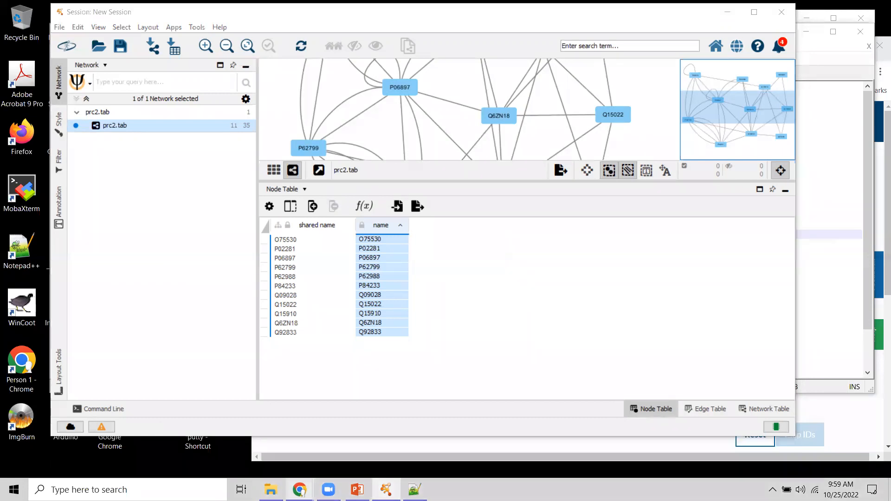
Switch to Chrome, try to paste the node names into the ID mapping field, and clear the pasted entry.
mouse_move(299, 489)
left_click(199, 451)
left_click(398, 271)
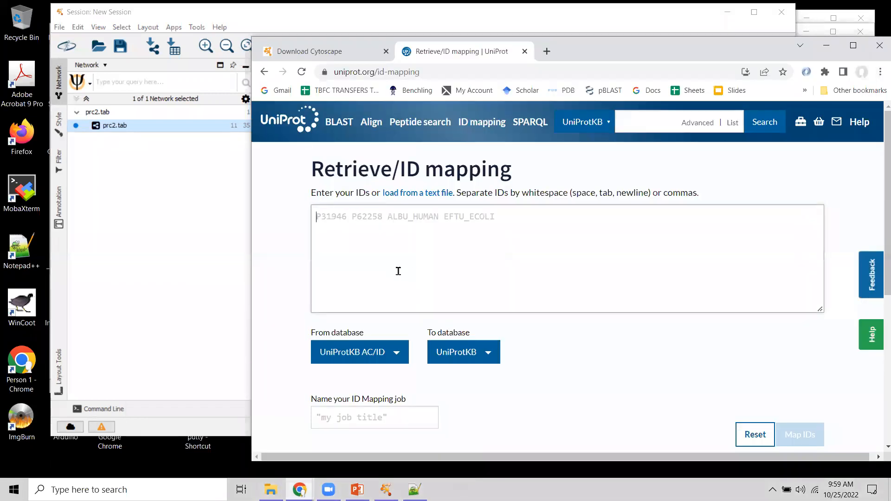
key("ctrl+v")
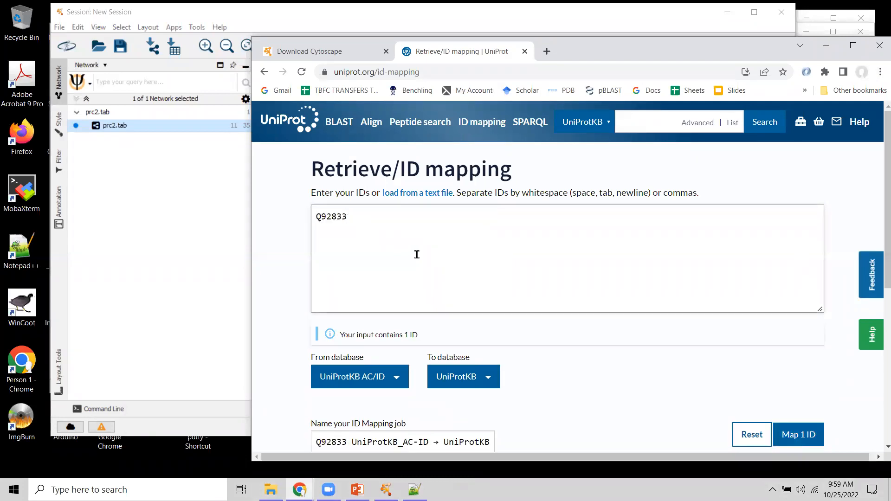
key("BackSpace")
key("BackSpace")
key("BackSpace")
key("BackSpace")
key("BackSpace")
key("BackSpace")
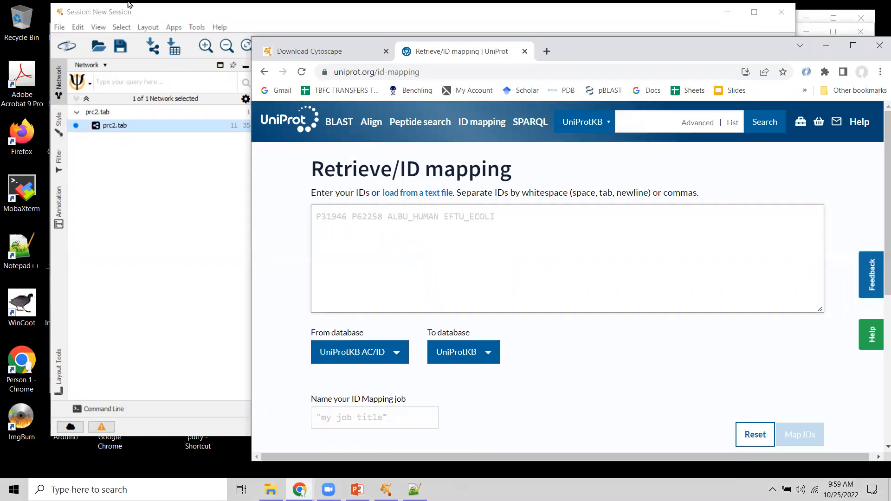
Copy the name cells O75530 through Q92833 from Cytoscape's Node Table and paste them into UniProt's ID mapping field in Chrome.
left_click(192, 16)
left_click_drag(391, 240, 395, 343)
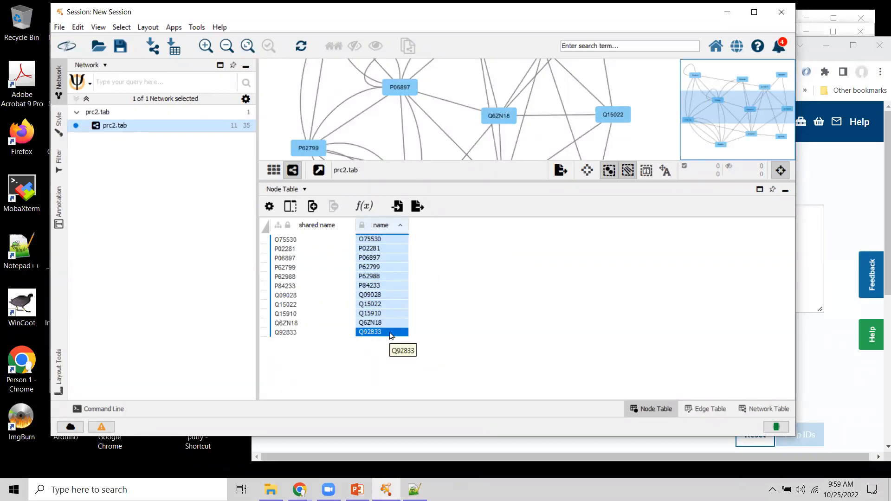
left_click(375, 455)
left_click(356, 296)
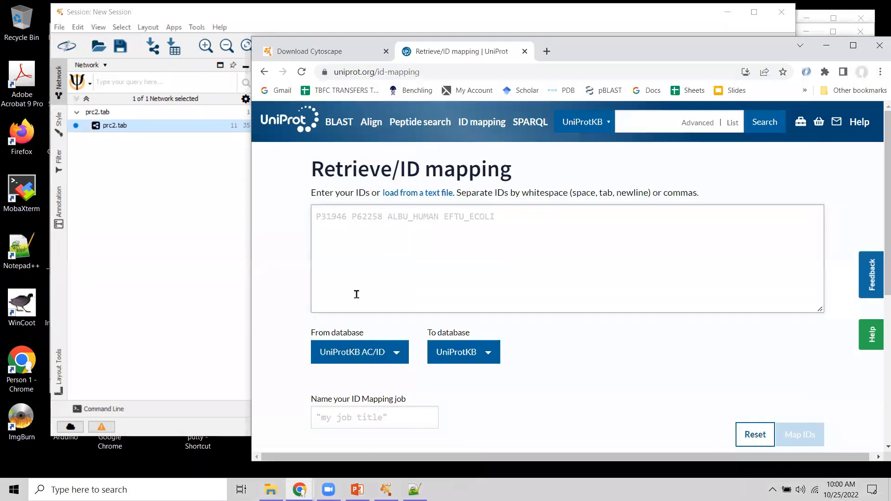
key("ctrl+v")
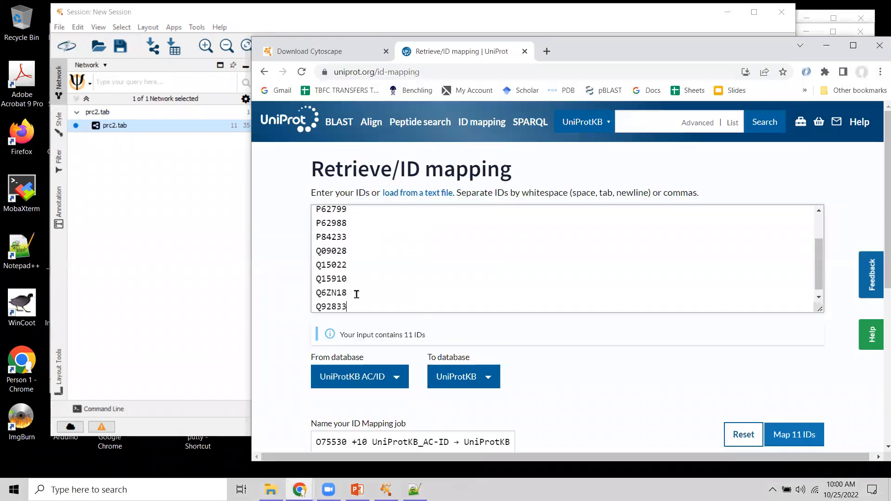
Switch to Cytoscape, reselect the name cells O75530 through Q92833, and return to Chrome.
left_click(186, 428)
left_click(421, 289)
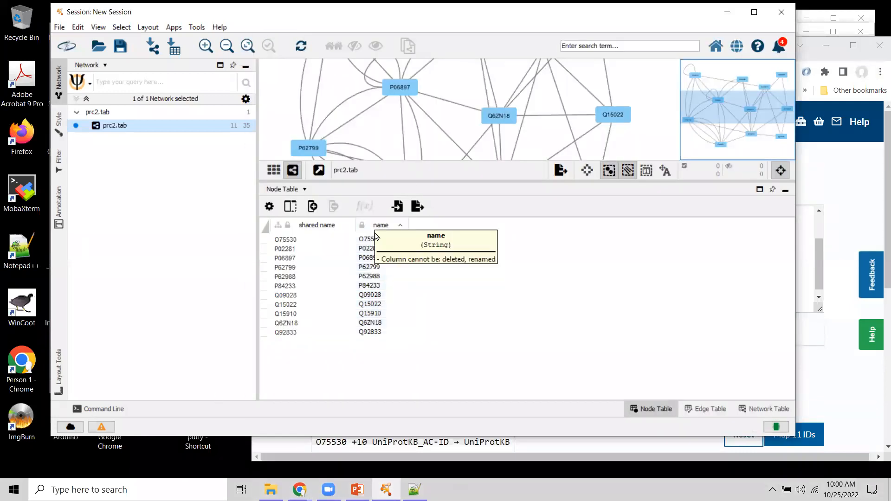
left_click_drag(370, 240, 381, 341)
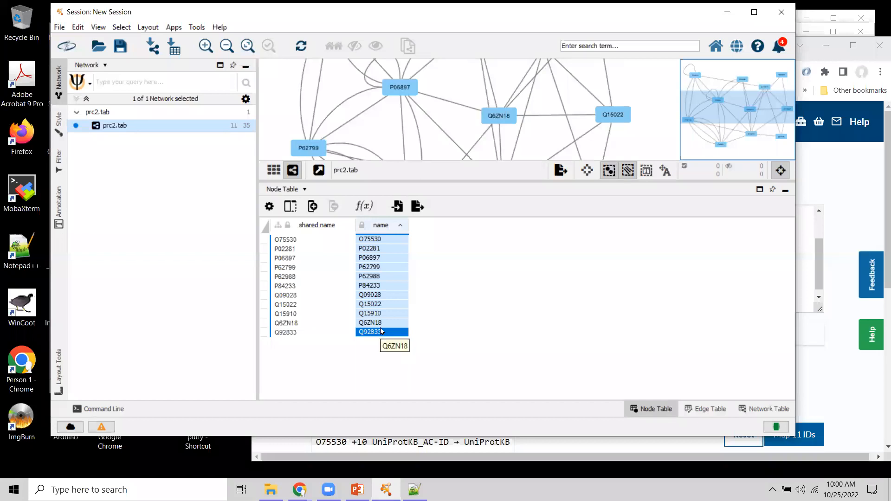
left_click(367, 450)
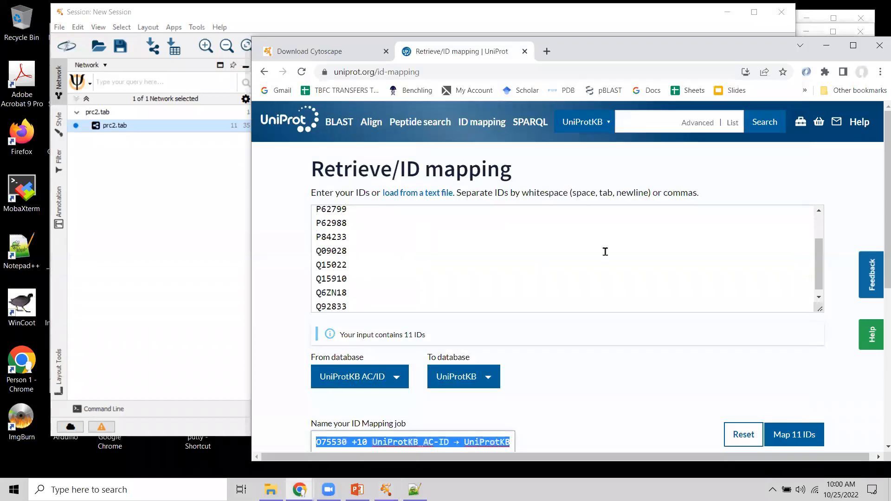
Check the start of the pasted accession list and look at the UniProt options for the target database.
left_click_drag(823, 273, 824, 201)
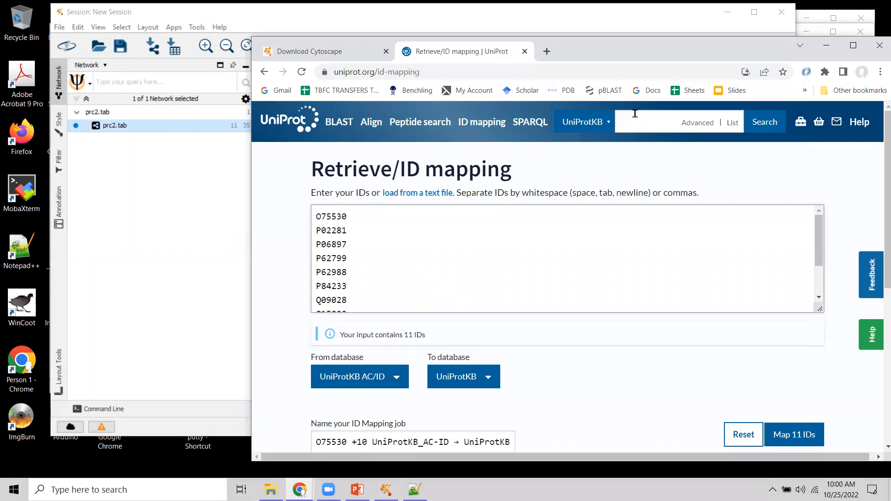
left_click_drag(635, 51, 589, 26)
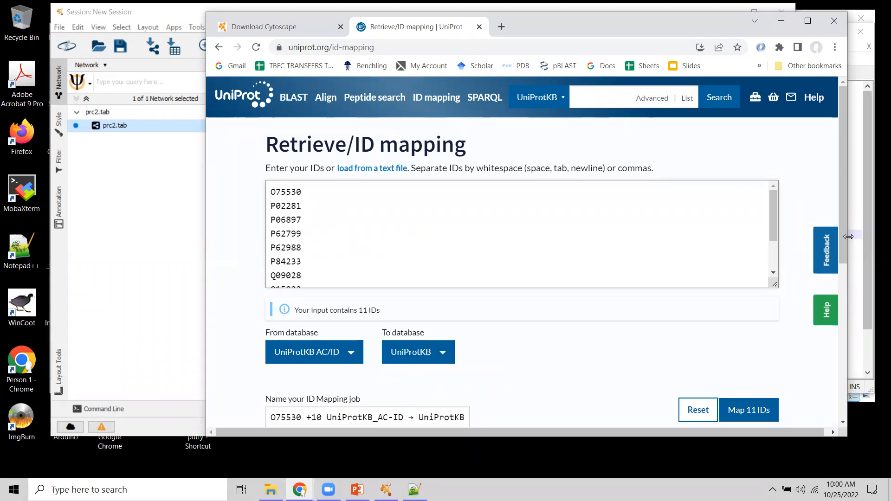
left_click_drag(843, 233, 877, 230)
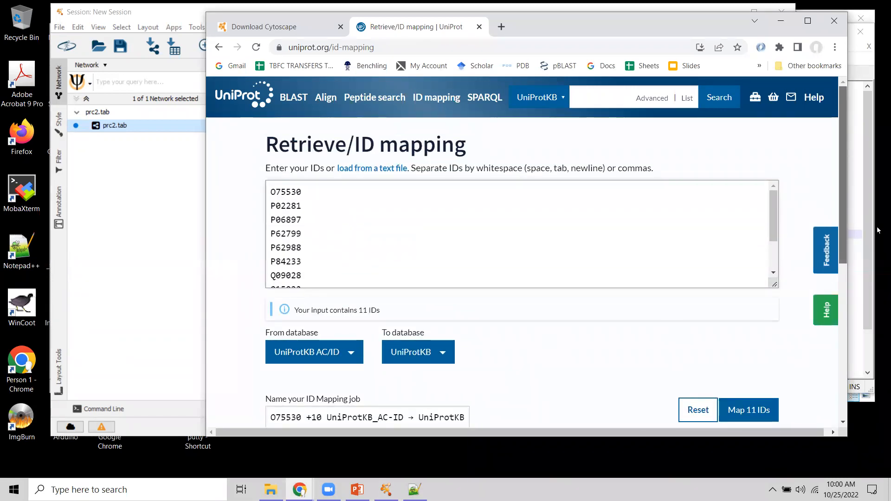
left_click(417, 356)
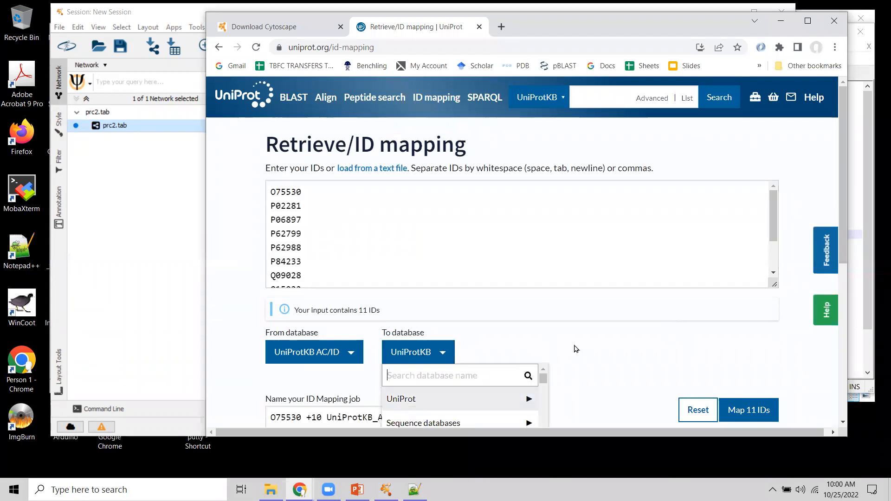
left_click(410, 398)
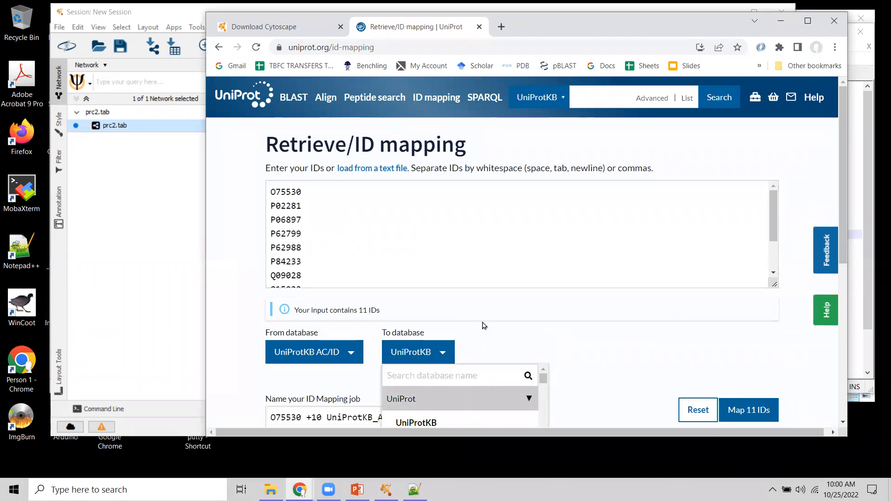
left_click(756, 333)
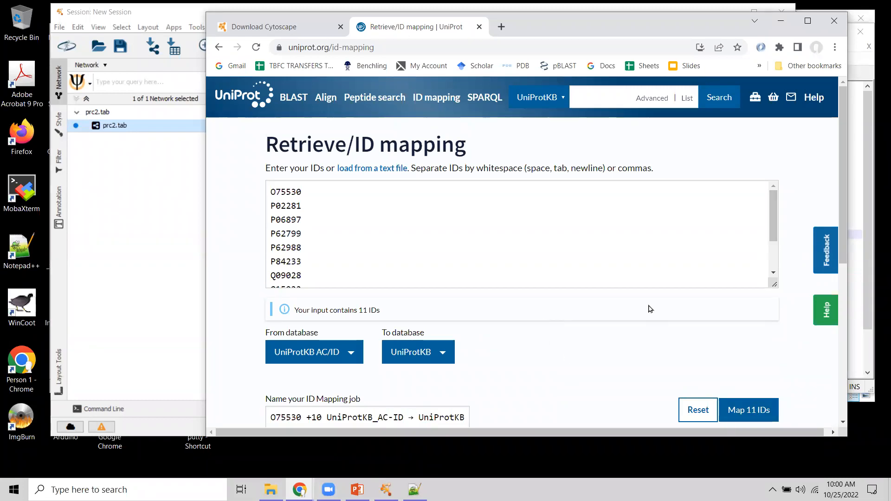
Map the 11 accessions from UniProtKB AC/ID to UniProtKB and open the completed job's results.
left_click(755, 411)
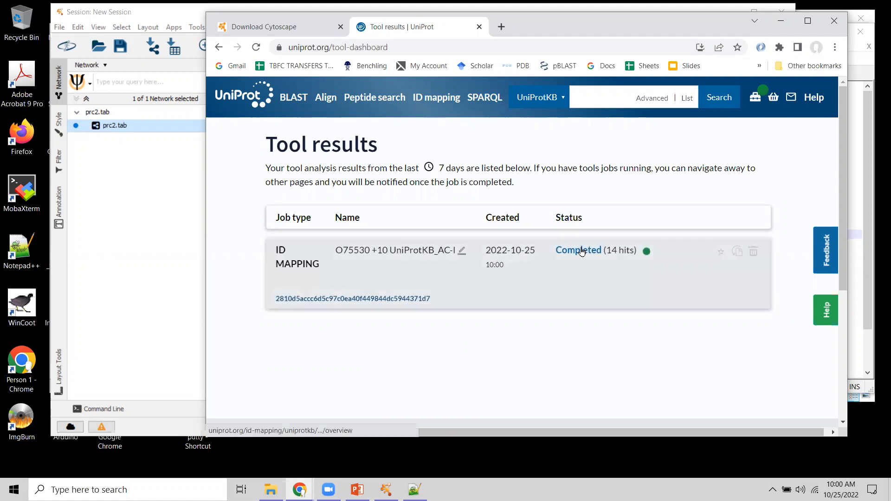
left_click(582, 251)
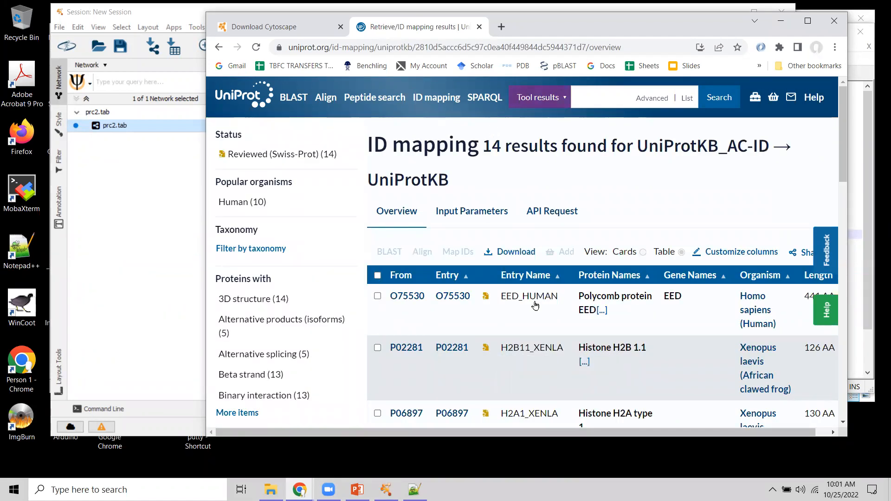
Move and widen the browser window to give the ID mapping results table more room.
left_click_drag(205, 286, 70, 293)
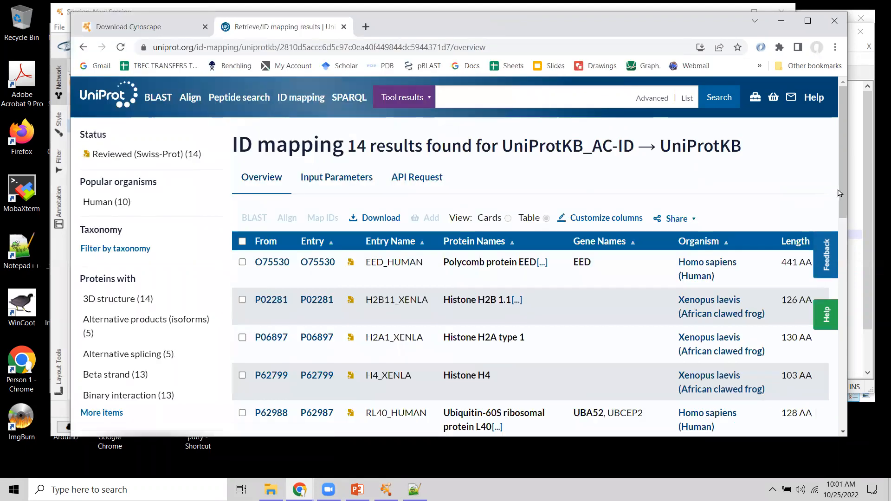
left_click_drag(842, 195, 874, 188)
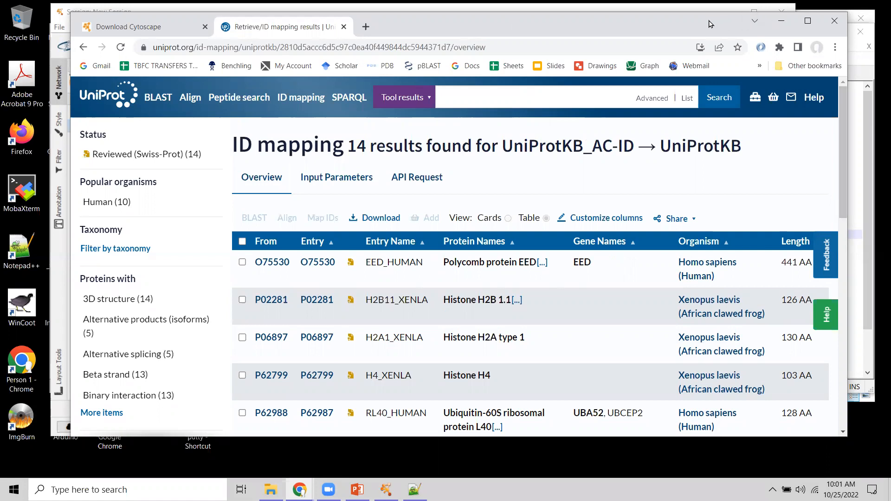
left_click_drag(708, 24, 661, 25)
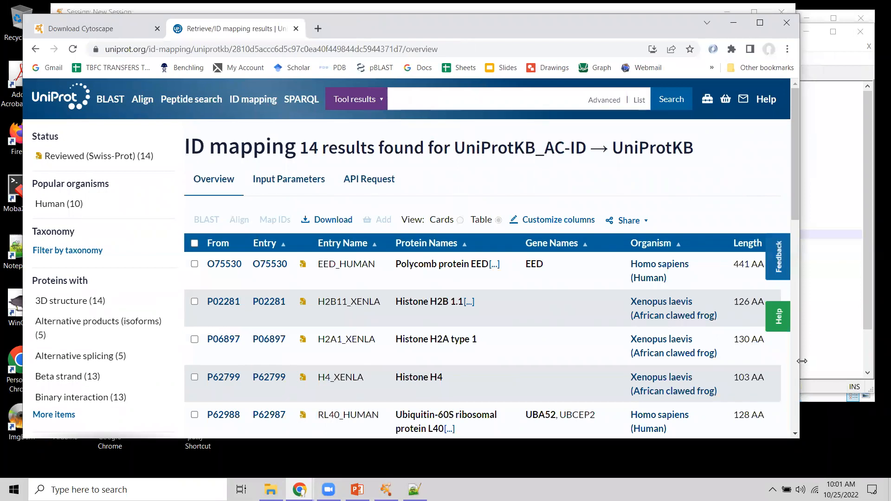
left_click_drag(802, 361, 859, 217)
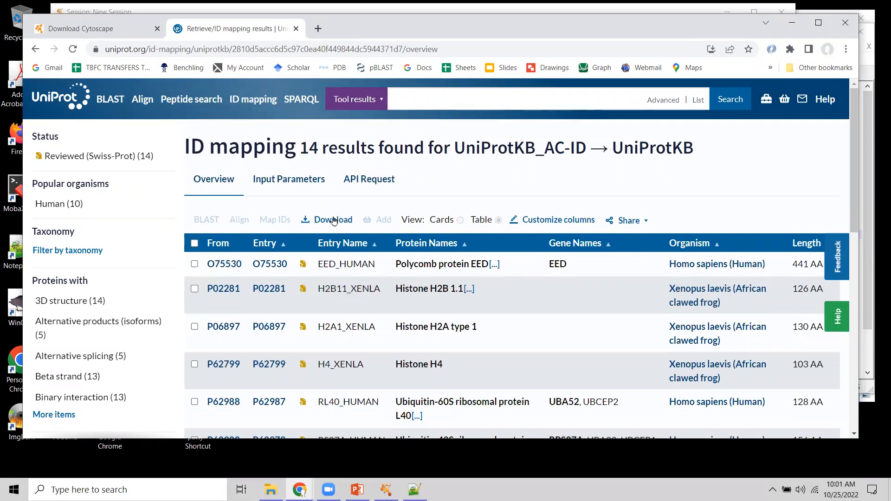
Customize the result columns: replace Gene Names with Gene Names (primary), and add Gene Names (synonym) and Organism (ID).
left_click(557, 220)
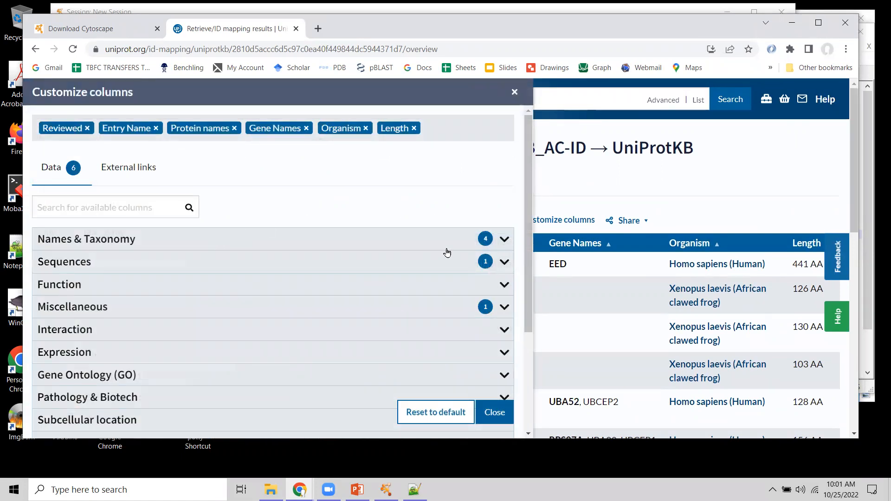
left_click_drag(527, 193, 516, 127)
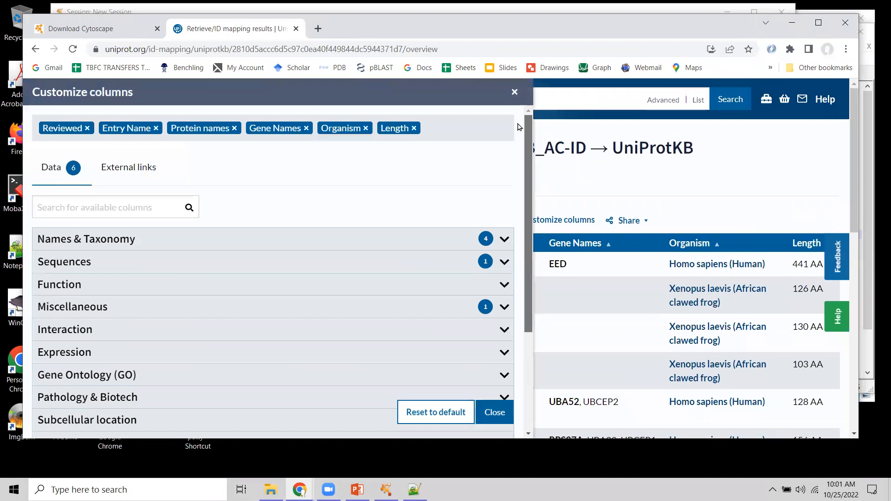
left_click(504, 240)
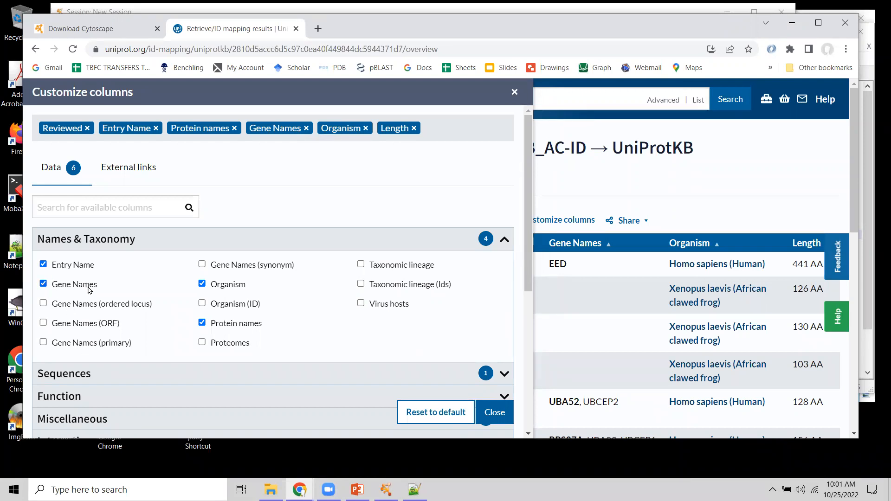
left_click(43, 283)
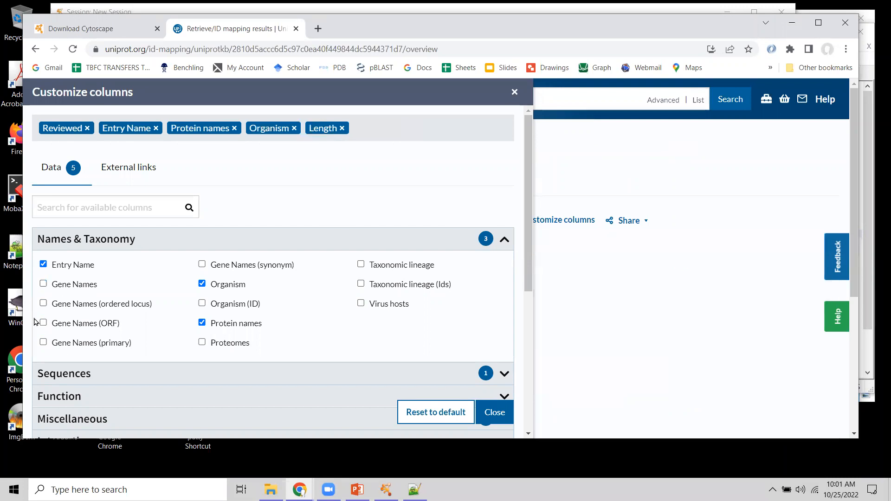
left_click(43, 343)
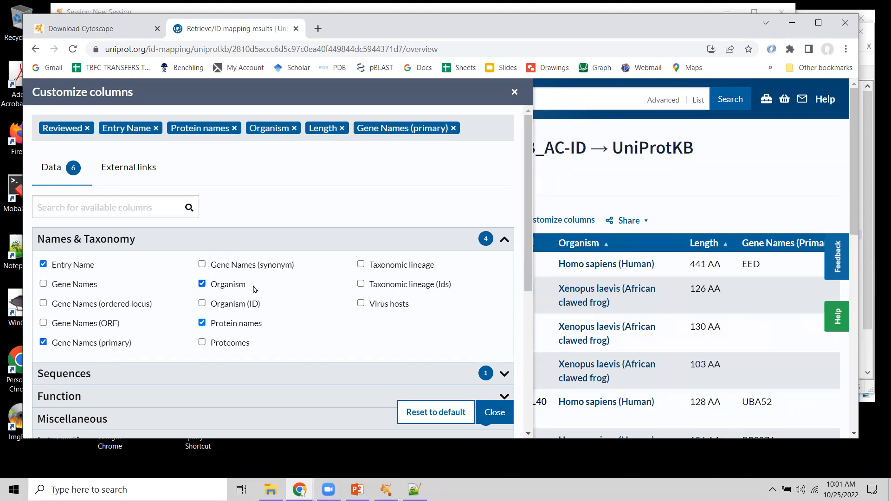
left_click(201, 264)
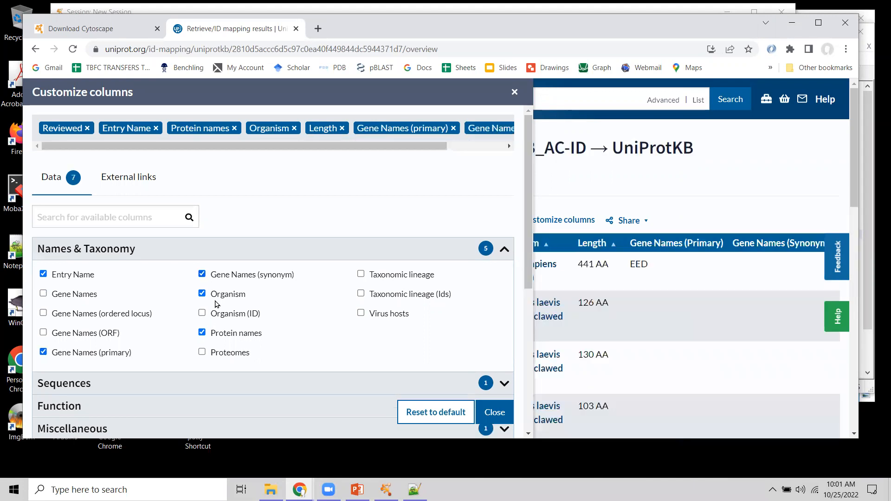
left_click(205, 314)
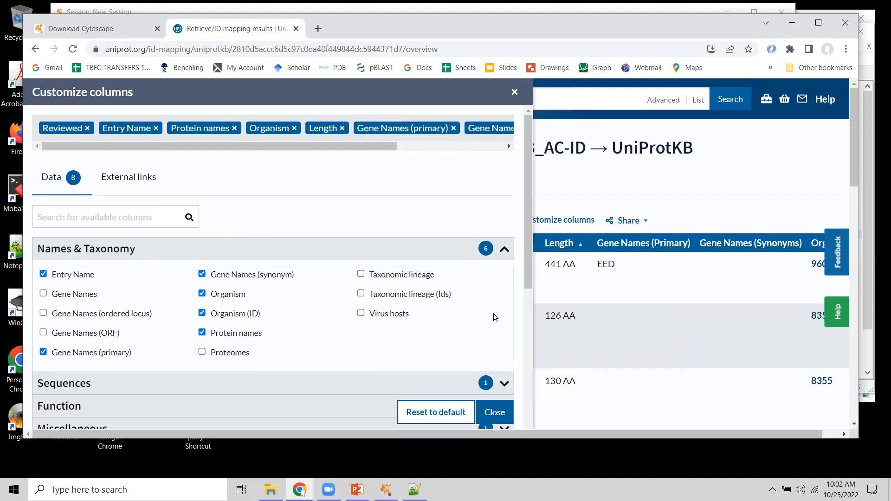
Review the Sequences column options, remove the Reviewed column under Miscellaneous, and finish customizing the columns.
left_click_drag(528, 297, 552, 357)
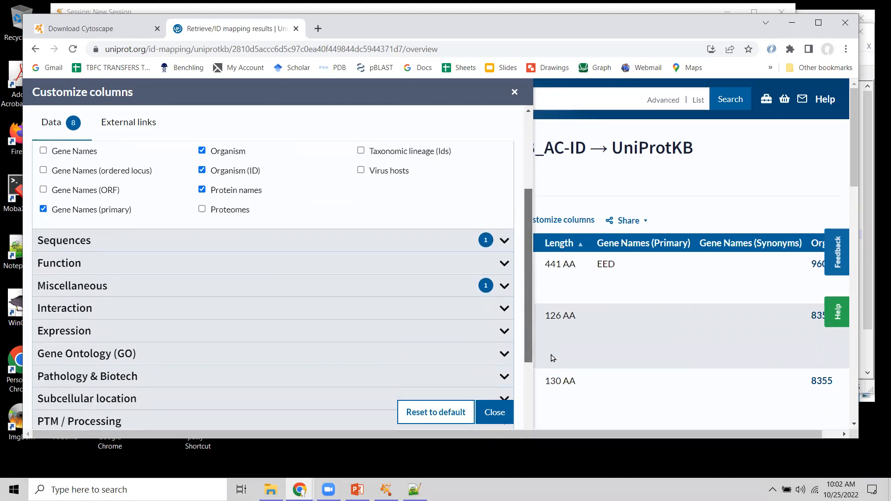
left_click(504, 238)
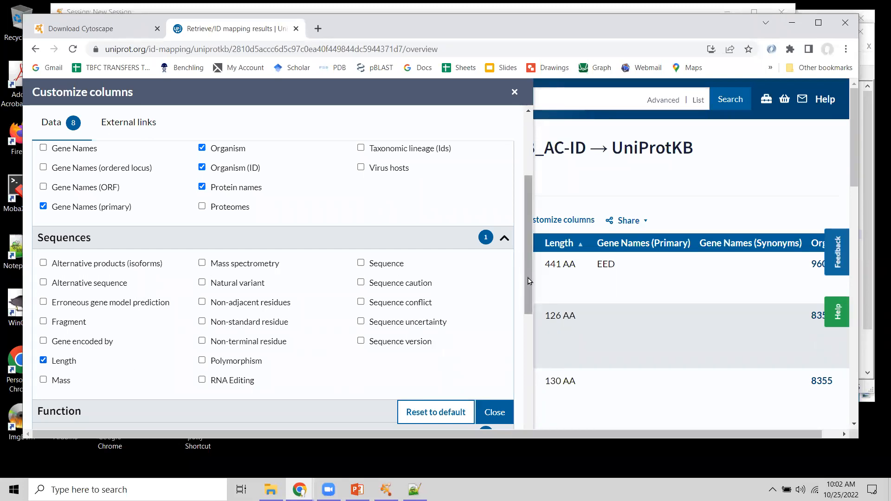
left_click_drag(528, 277, 528, 278)
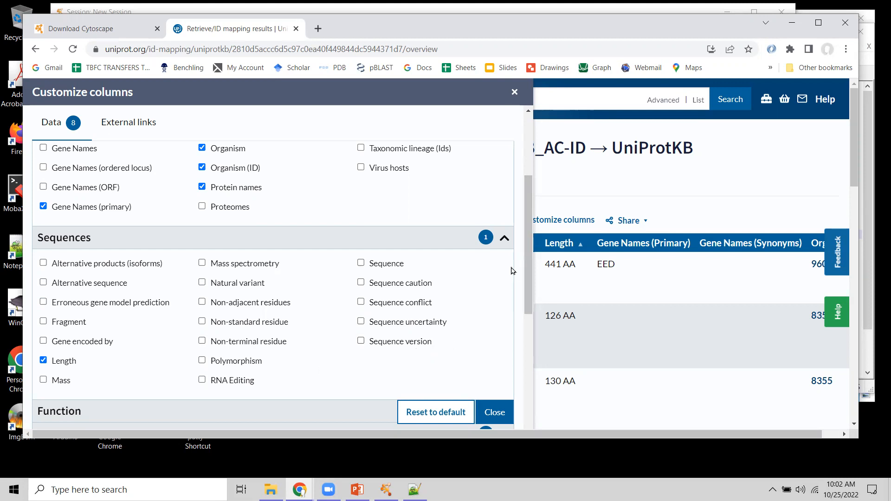
left_click(504, 237)
left_click_drag(530, 273, 530, 312)
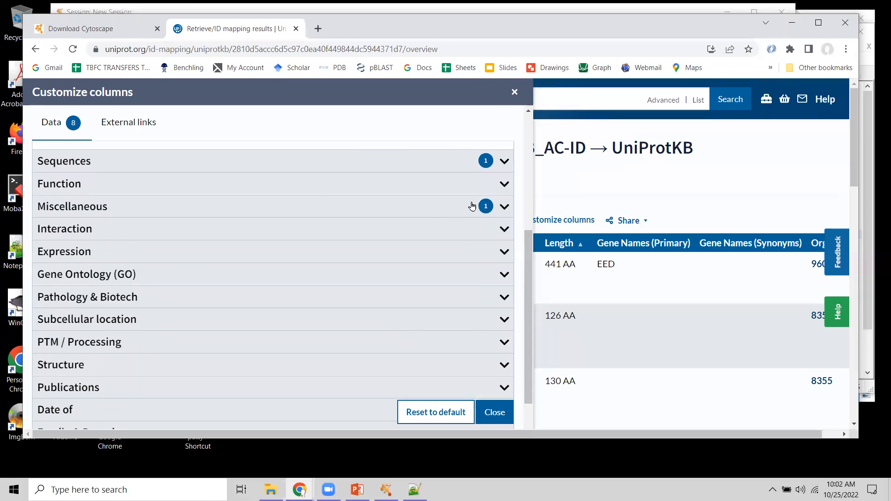
left_click(504, 208)
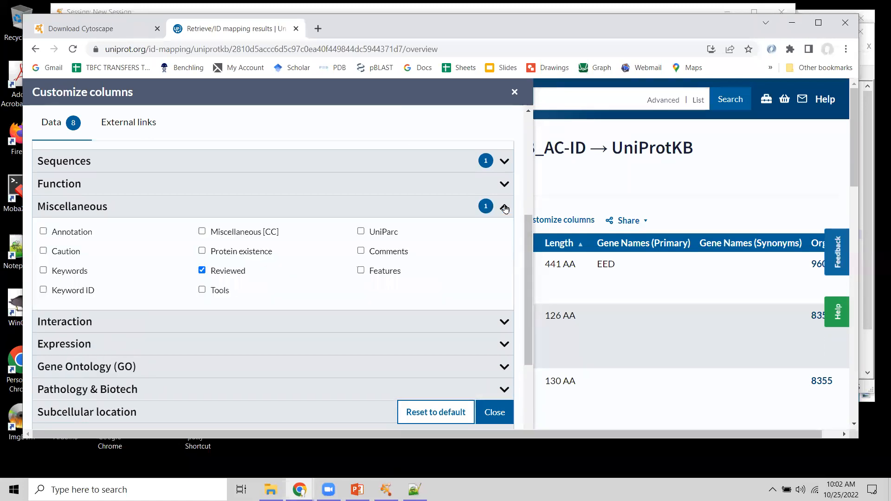
left_click(202, 271)
scroll(529, 260, "down", 1)
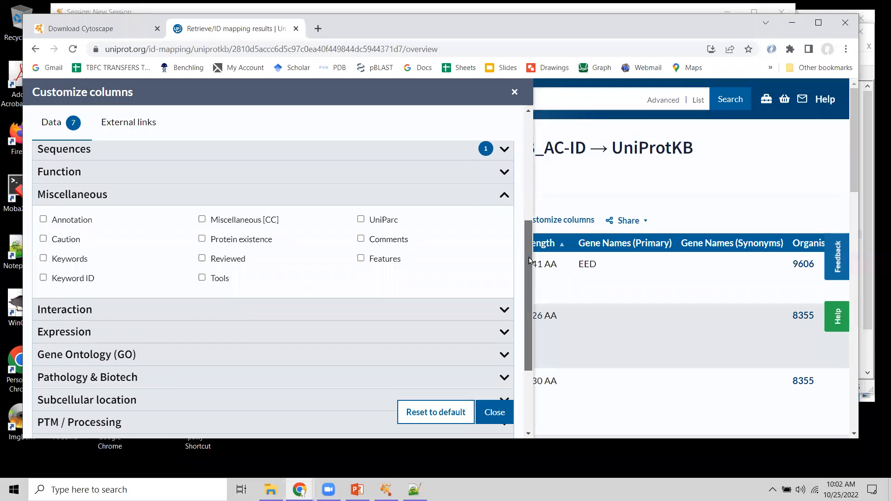
left_click(504, 171)
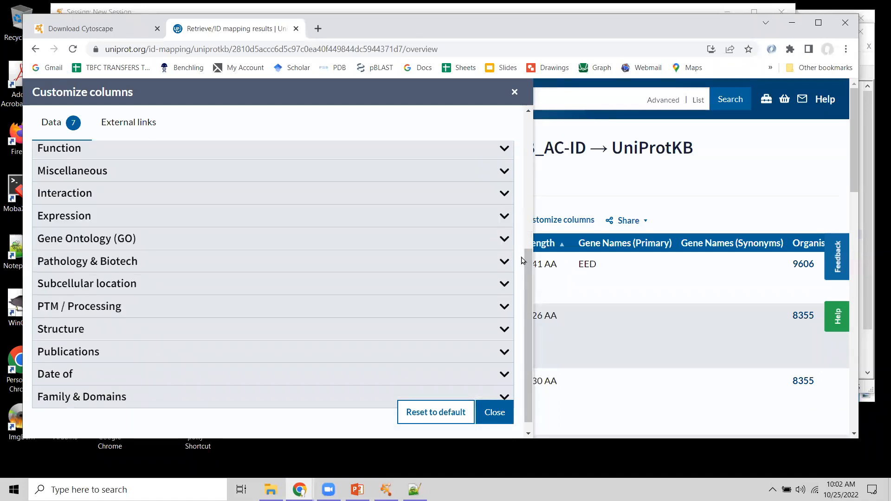
scroll(525, 293, "down", 1)
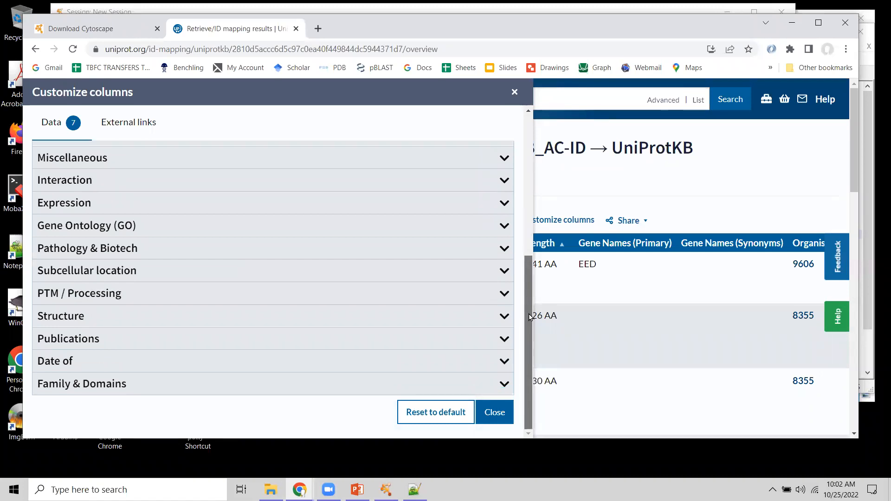
left_click(510, 400)
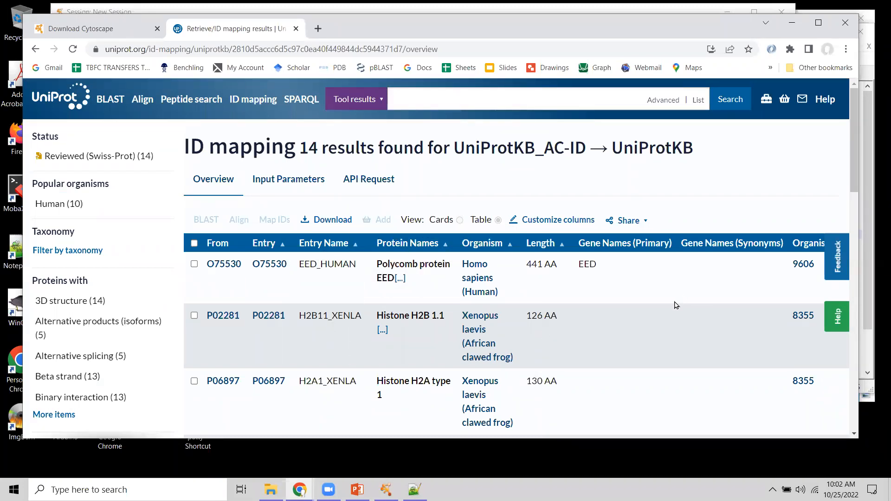
Set up a download of all mapping results in uncompressed Text format and preview the output.
left_click_drag(854, 174, 861, 103)
left_click(333, 223)
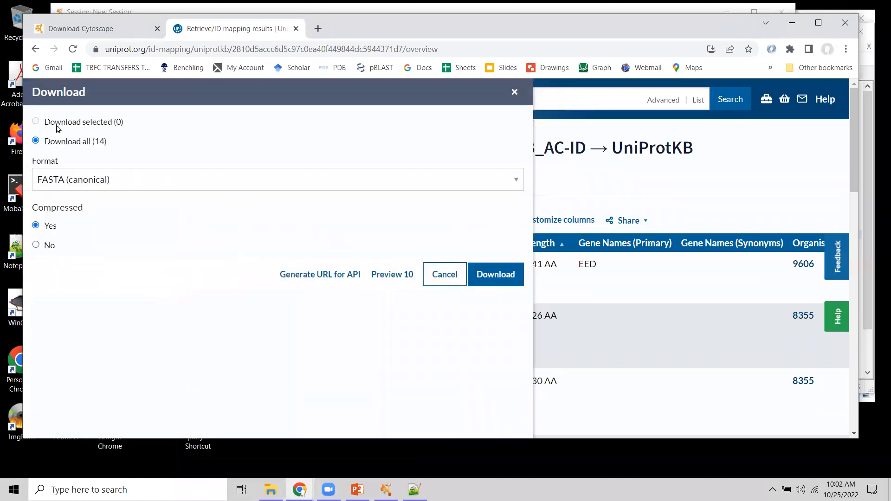
left_click(62, 176)
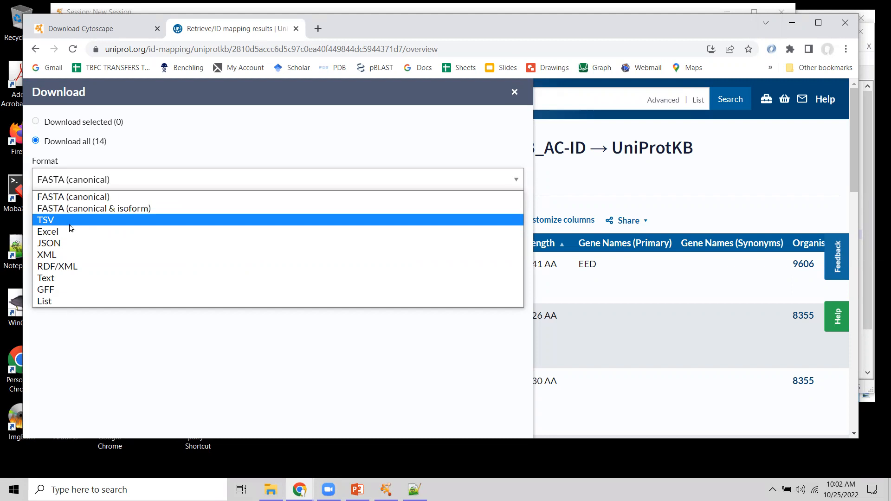
left_click(61, 278)
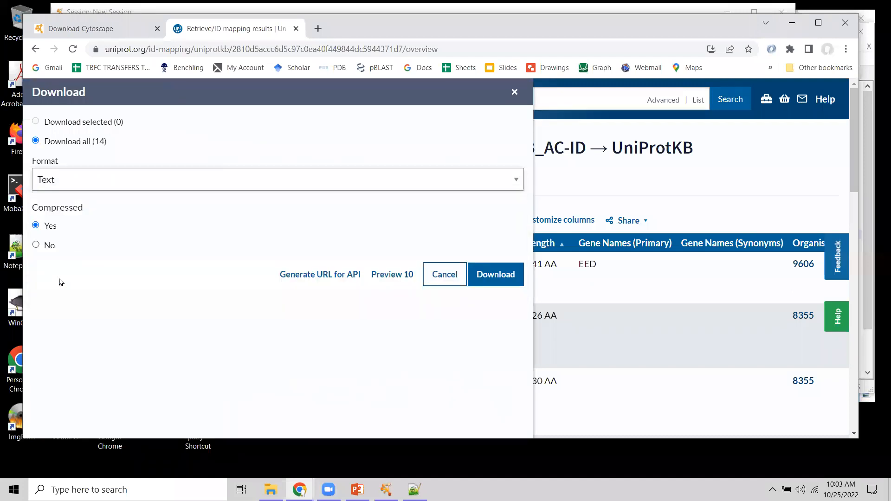
left_click(45, 246)
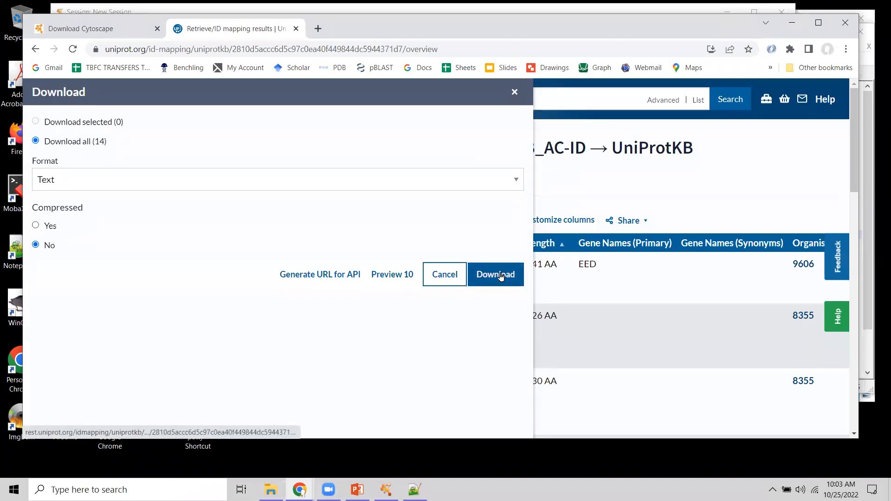
left_click(393, 277)
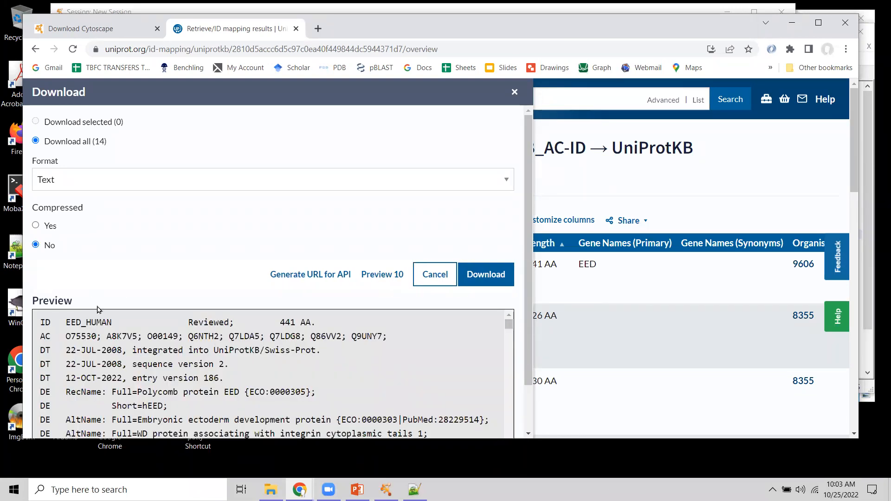
Change the download format to TSV and preview the first 10 results.
left_click(77, 182)
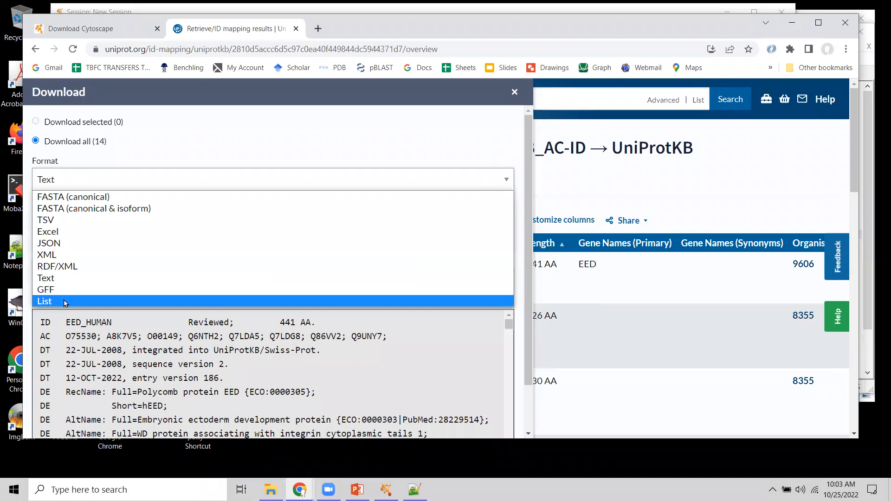
left_click(56, 221)
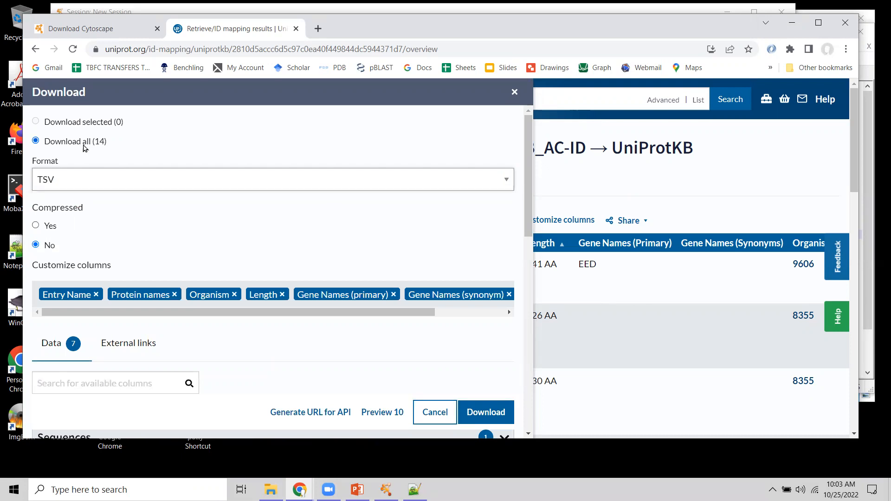
left_click(379, 412)
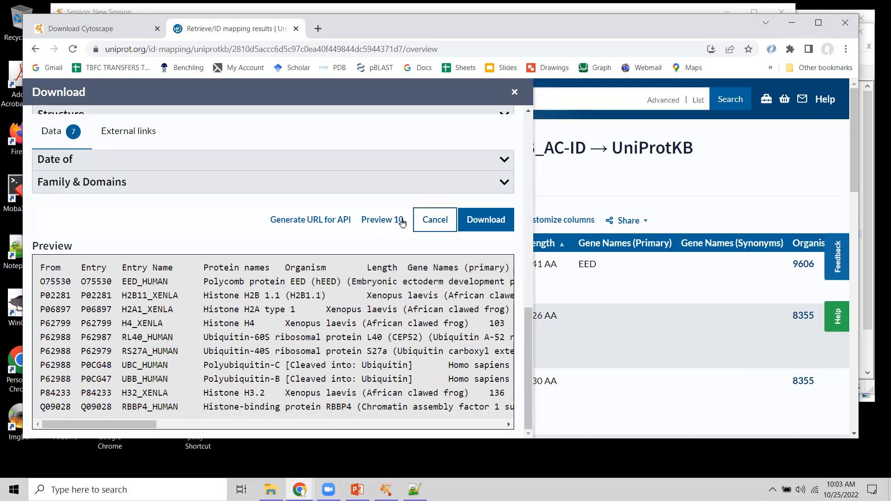
Download the results to the Desktop's W22 folder as uniprot.nodes.tab and return to Cytoscape.
left_click(485, 220)
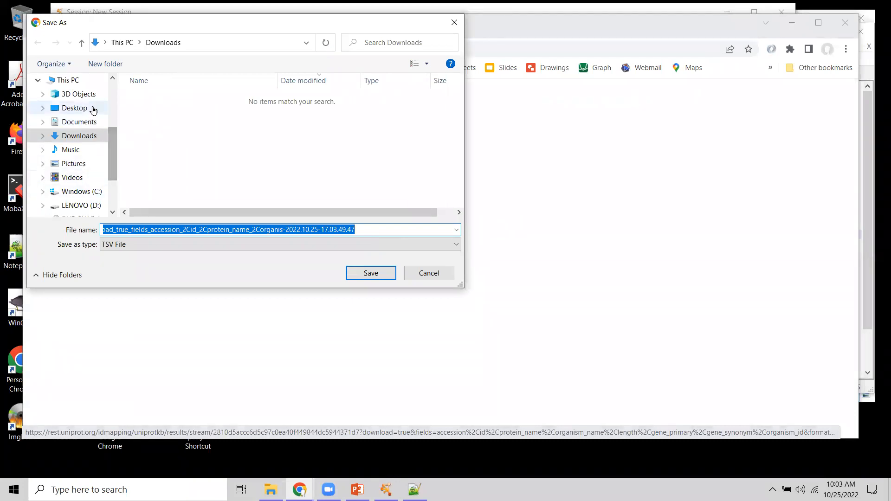
left_click(72, 108)
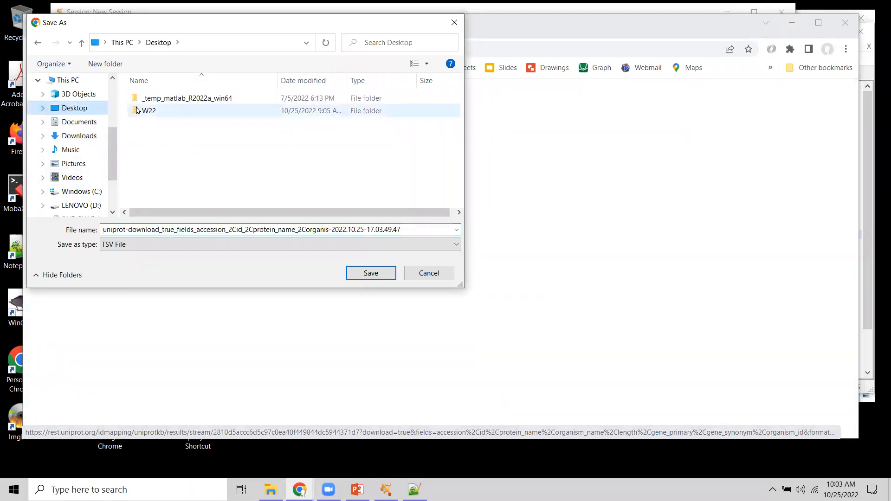
double_click(142, 112)
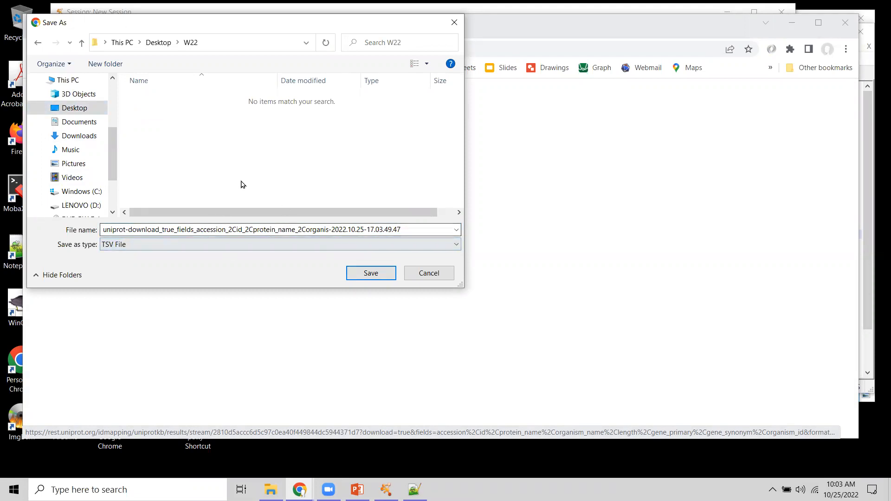
double_click(406, 229)
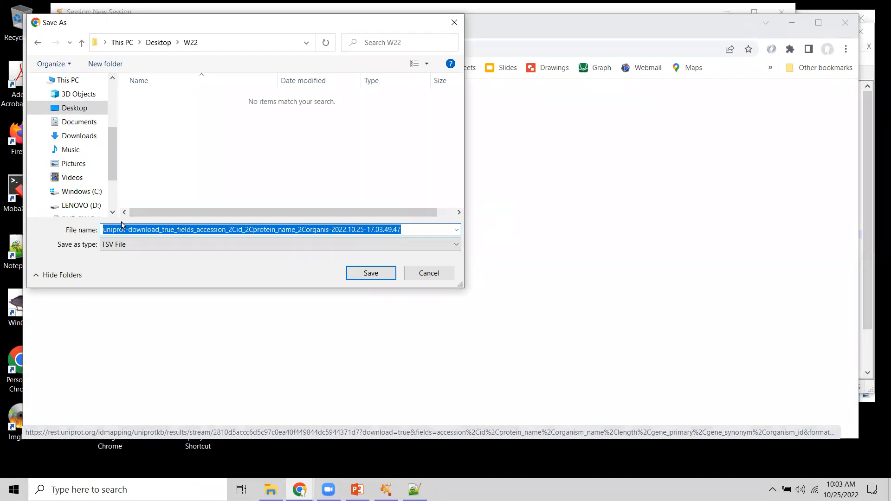
type("uniprot.nodes.tab")
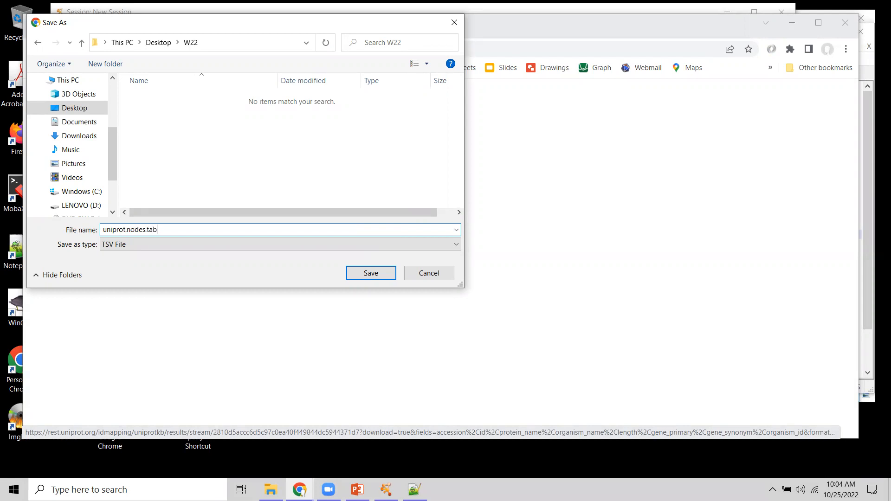
left_click(378, 274)
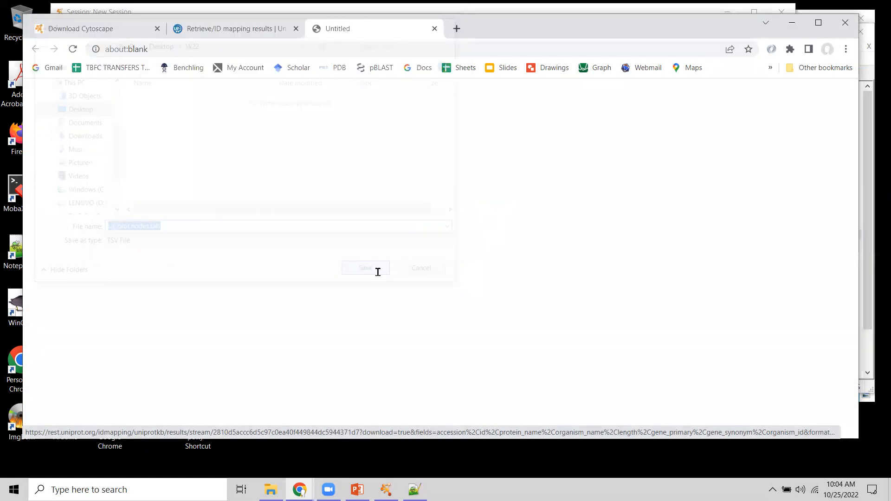
left_click(791, 26)
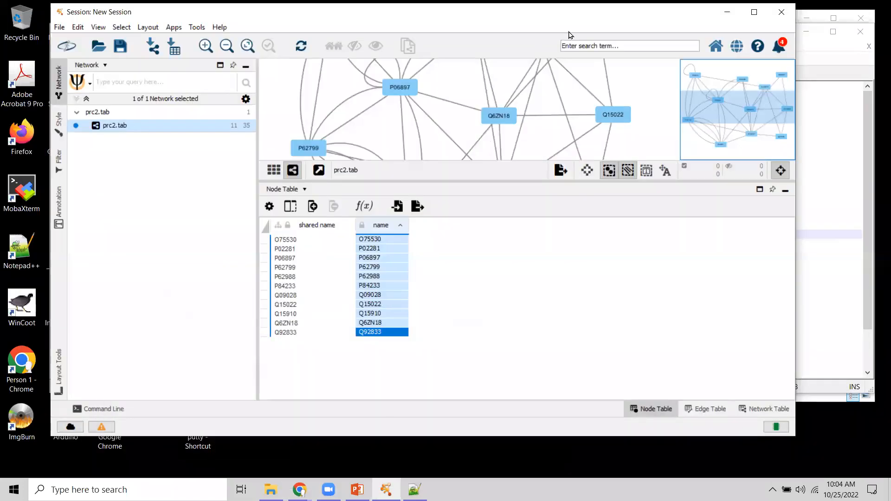
Uncover the W22 folder window and locate the downloaded uniprot.nodes.tab file.
left_click_drag(448, 12, 468, 205)
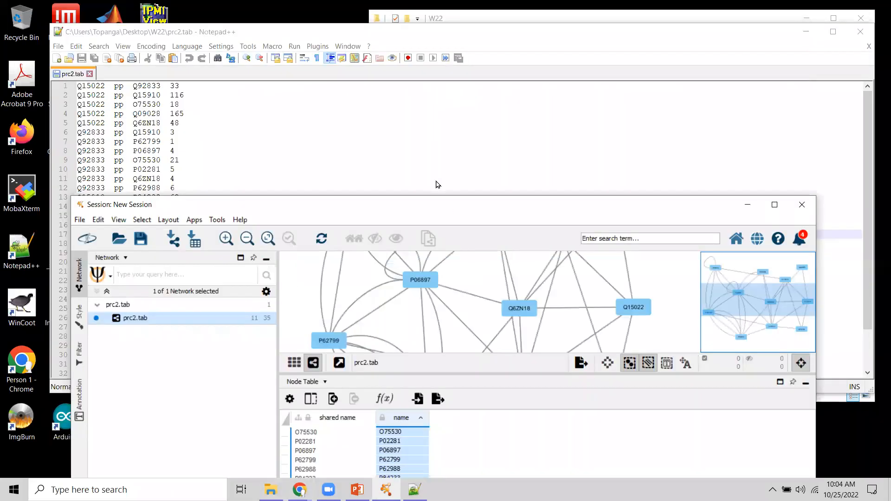
left_click(805, 31)
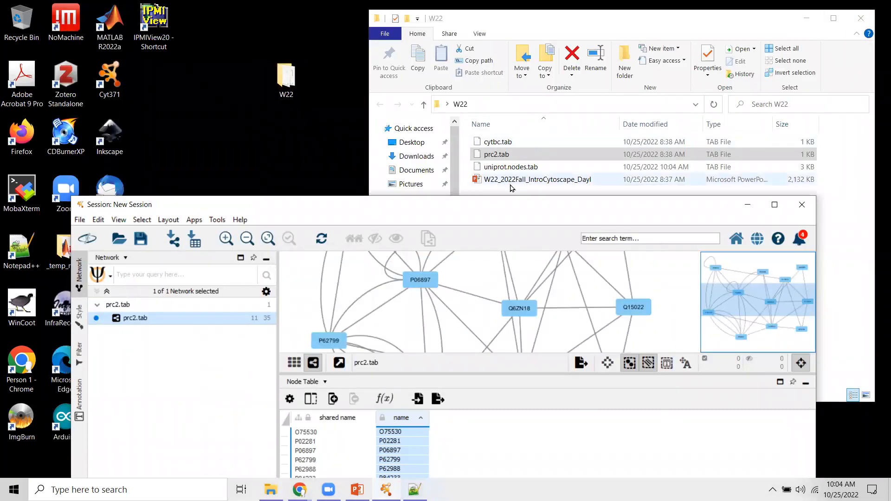
left_click(478, 168)
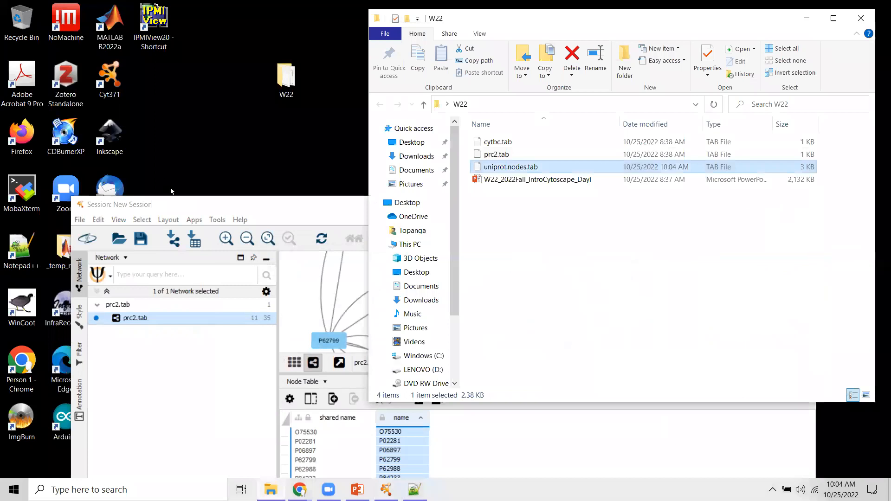
Open uniprot.nodes.tab from the W22 folder in Notepad++ and examine its columns and rows.
left_click(414, 490)
left_click(59, 47)
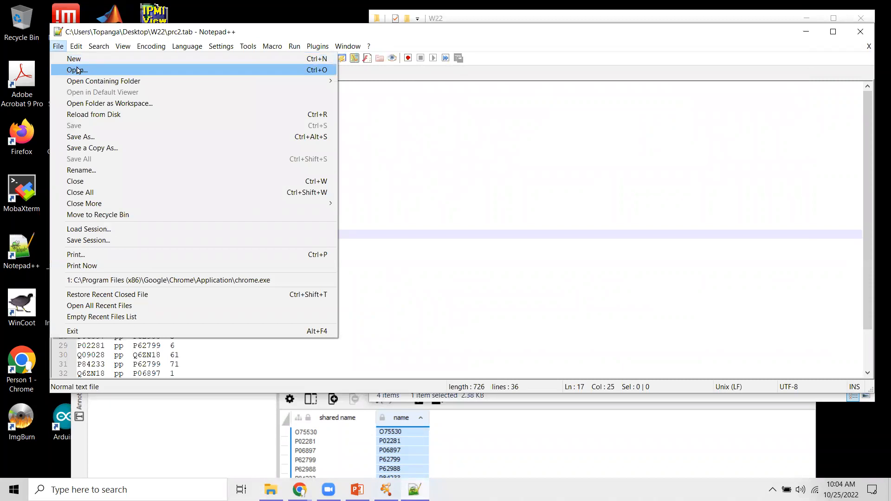
left_click(77, 70)
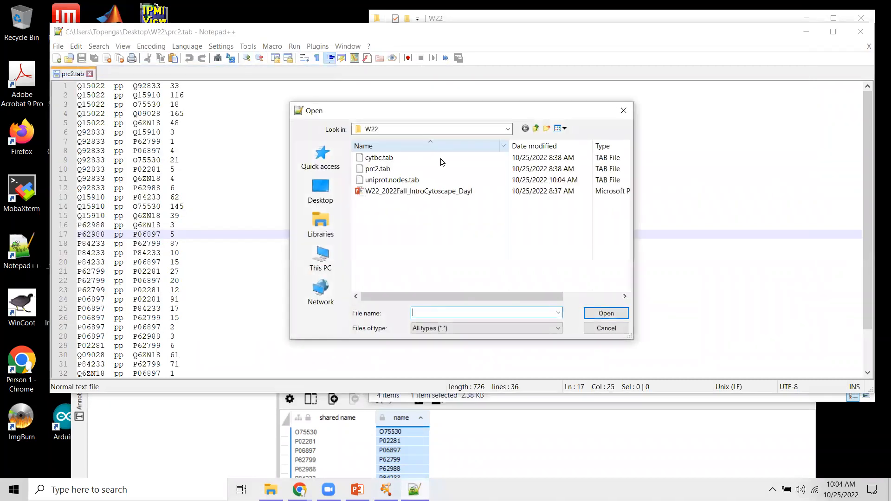
left_click(408, 181)
left_click(596, 311)
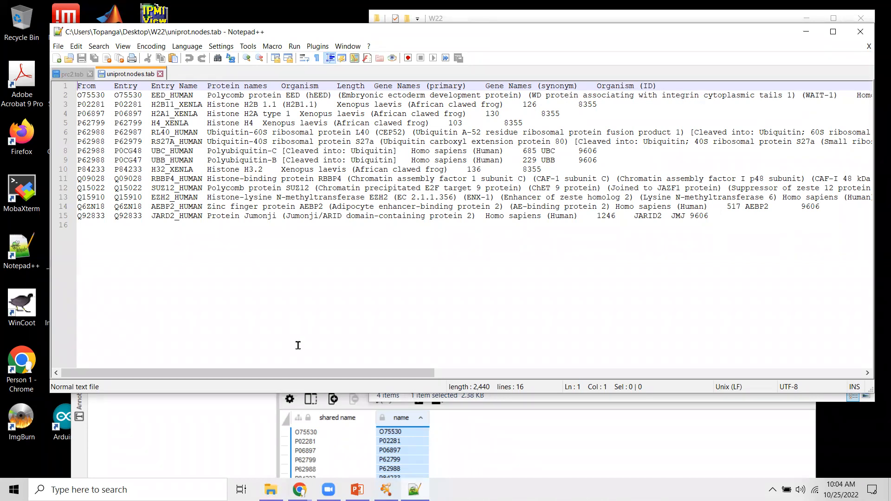
left_click_drag(380, 372, 306, 376)
Return to Cytoscape and enlarge the network view by shrinking the Node Table area.
left_click(806, 32)
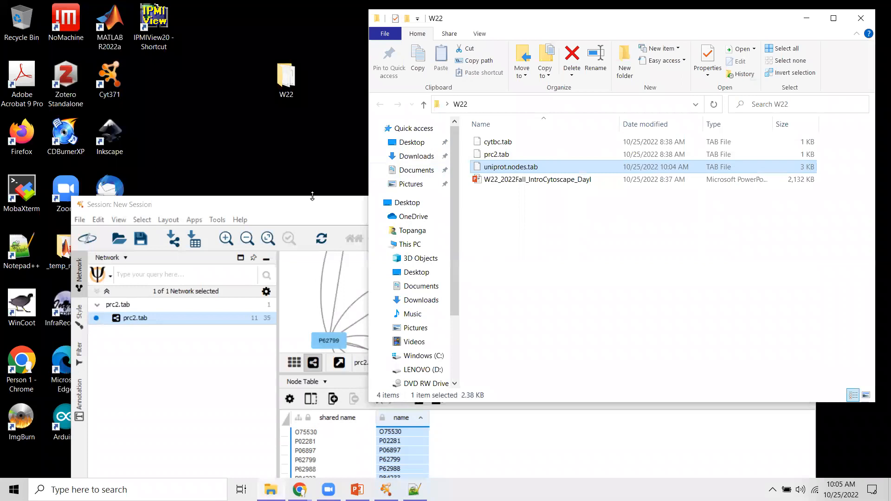
left_click(298, 206)
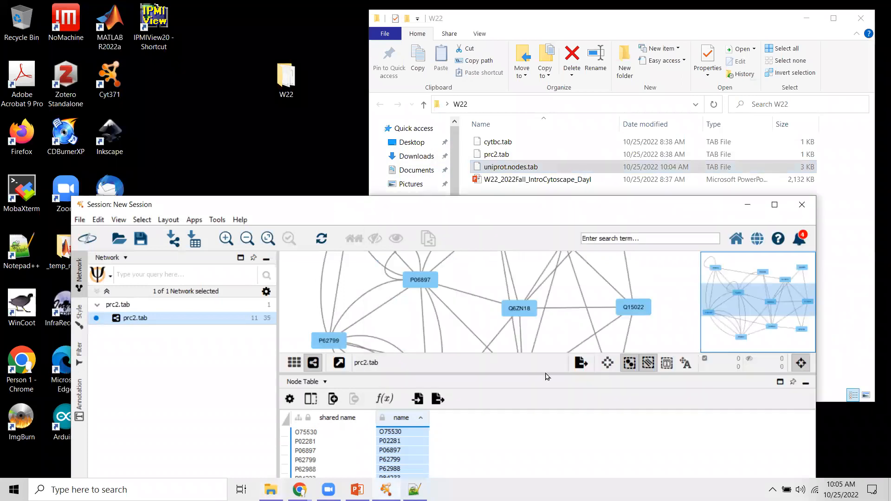
left_click_drag(328, 210, 350, 15)
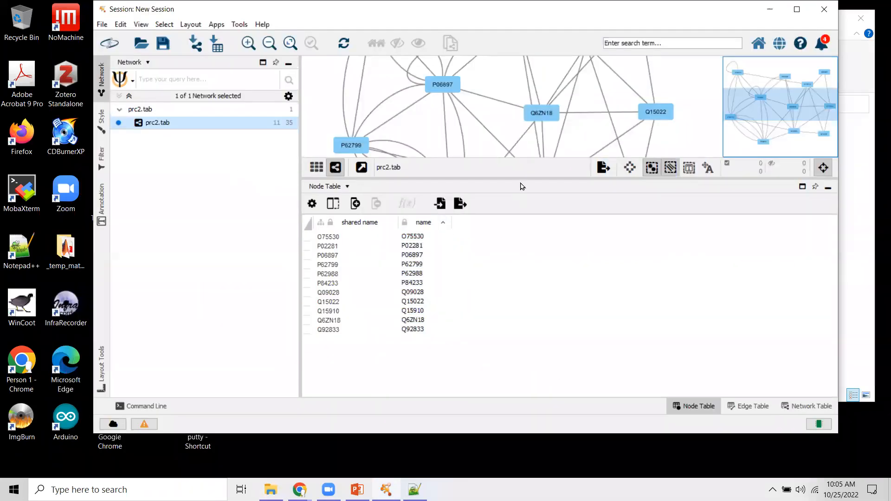
left_click_drag(521, 177, 541, 320)
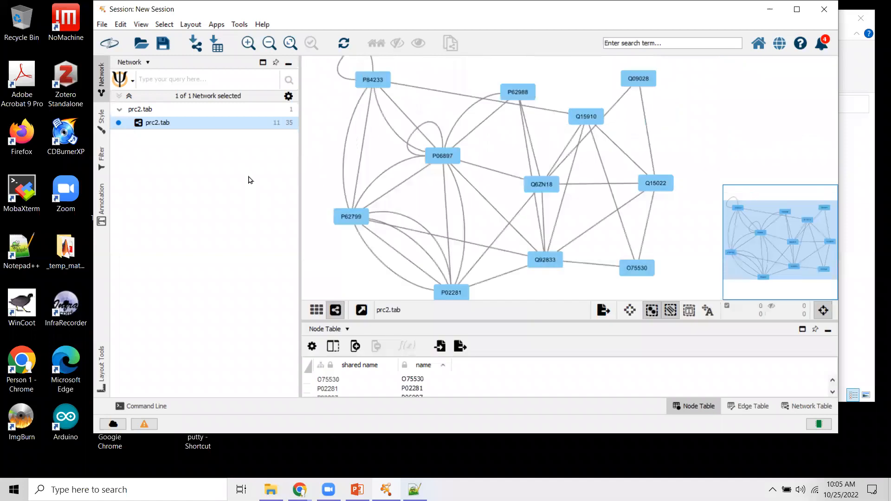
Start a table import from file and load uniprot.nodes.tab from the W22 folder.
left_click(102, 25)
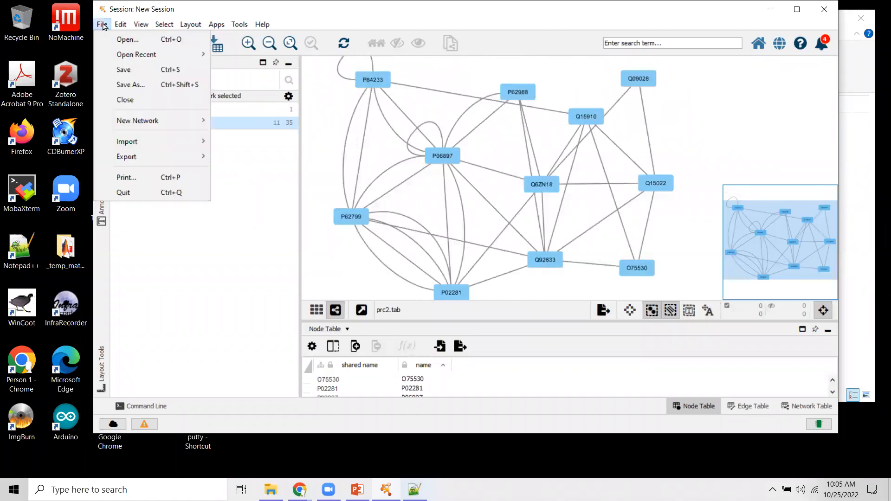
mouse_move(140, 142)
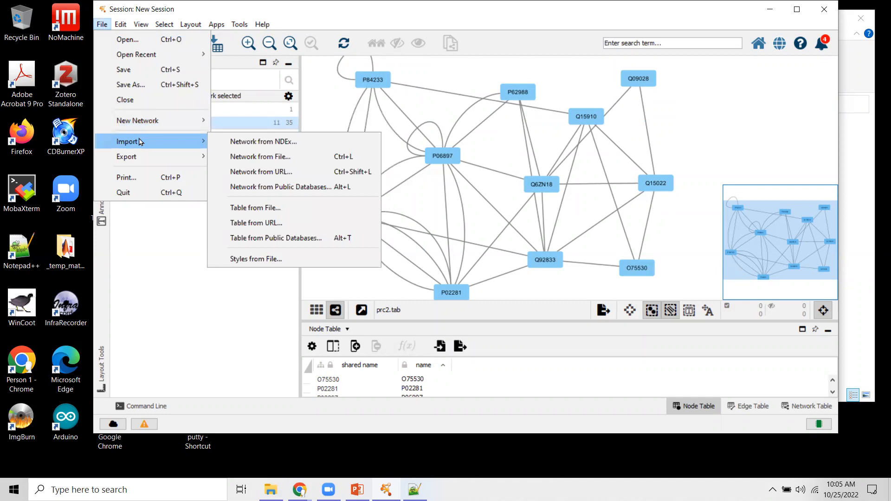
left_click(253, 207)
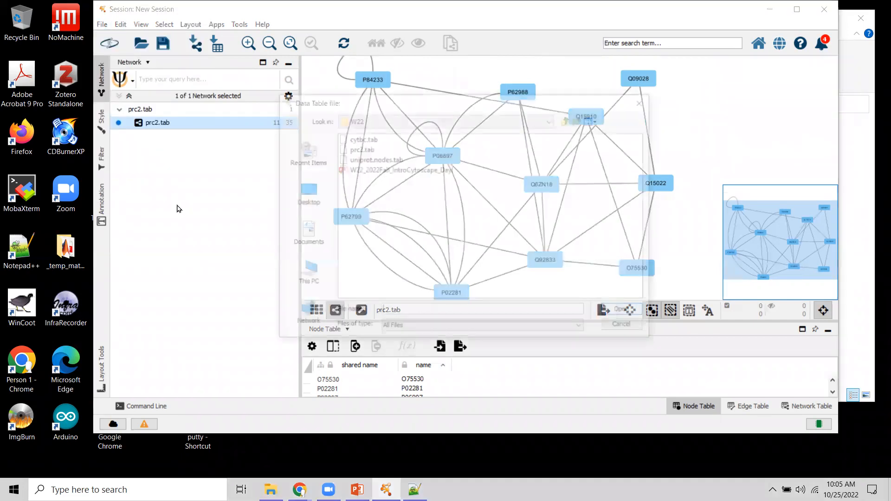
left_click(395, 331)
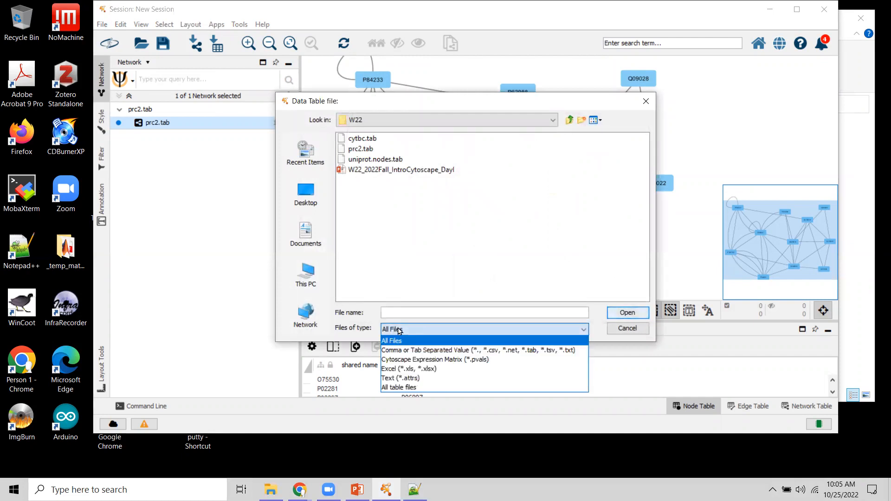
left_click(397, 329)
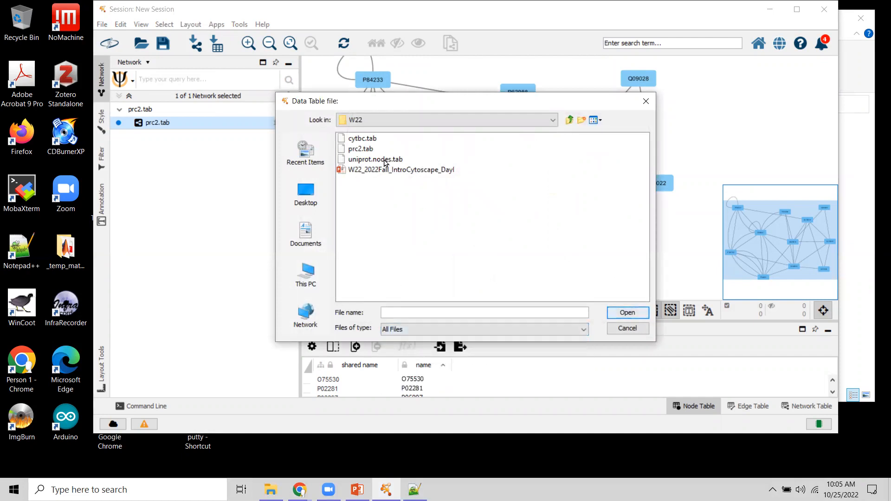
left_click(359, 160)
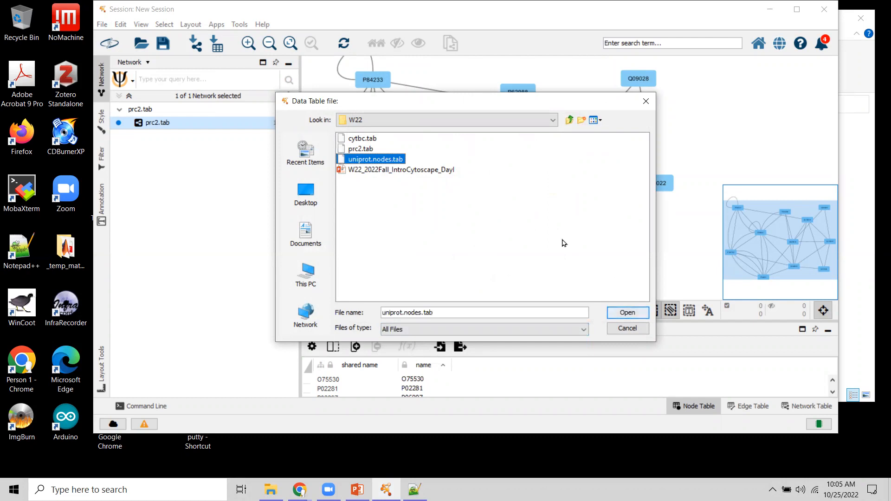
left_click(626, 312)
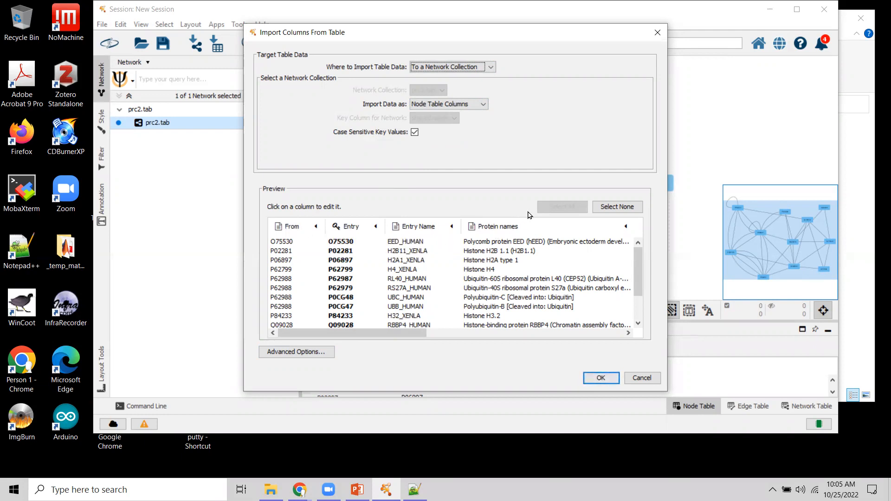
Examine the rows and key column in the import preview, moving the dialog aside to compare them with the network's node names.
scroll(357, 333, "down", 2)
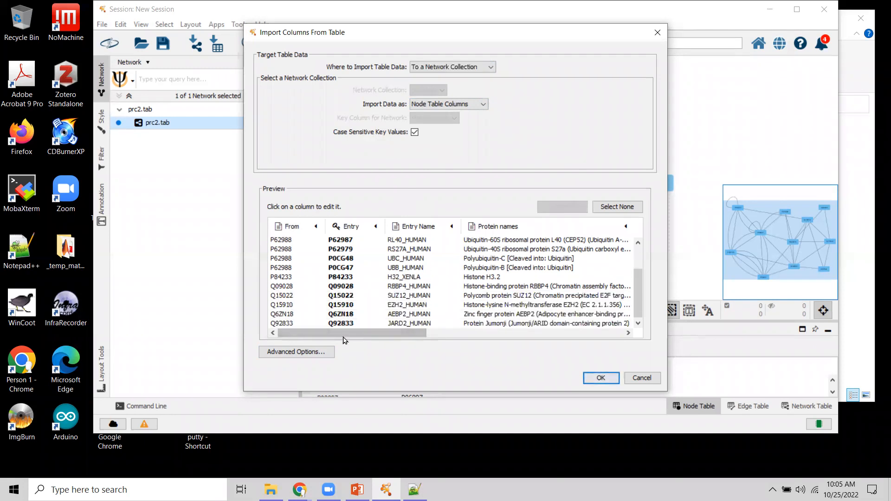
left_click_drag(641, 297, 641, 276)
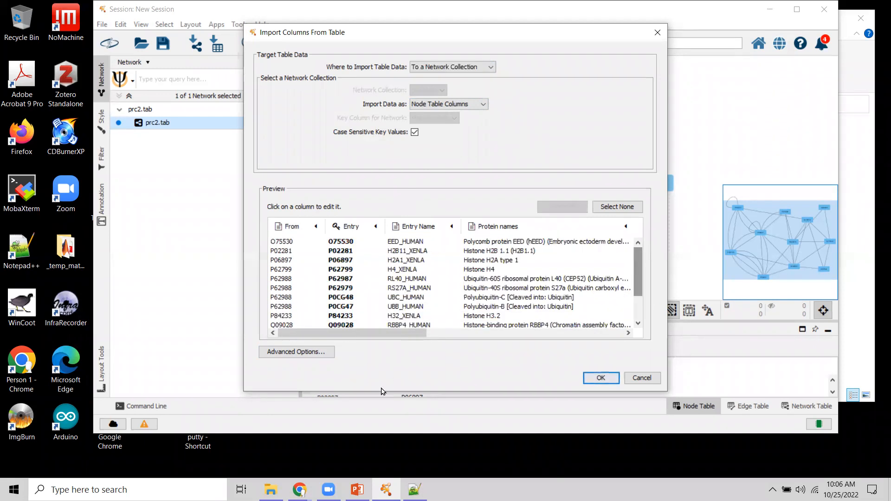
left_click_drag(415, 334, 312, 341)
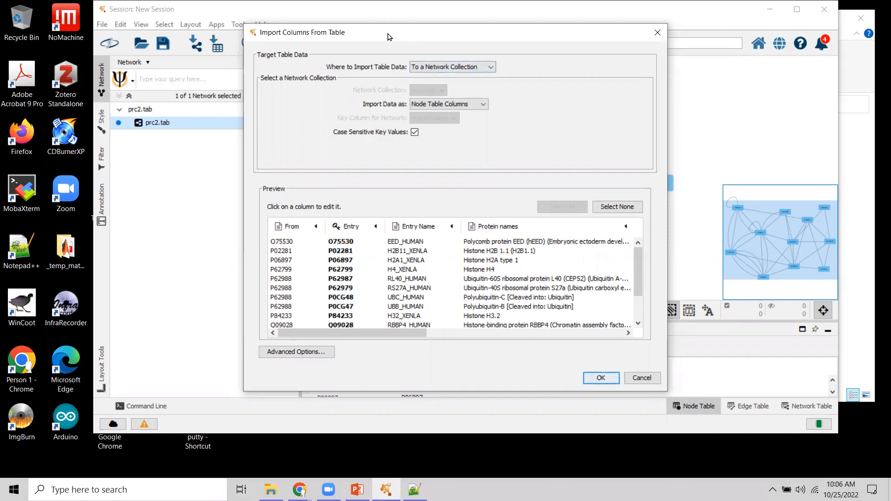
left_click_drag(389, 36, 346, 305)
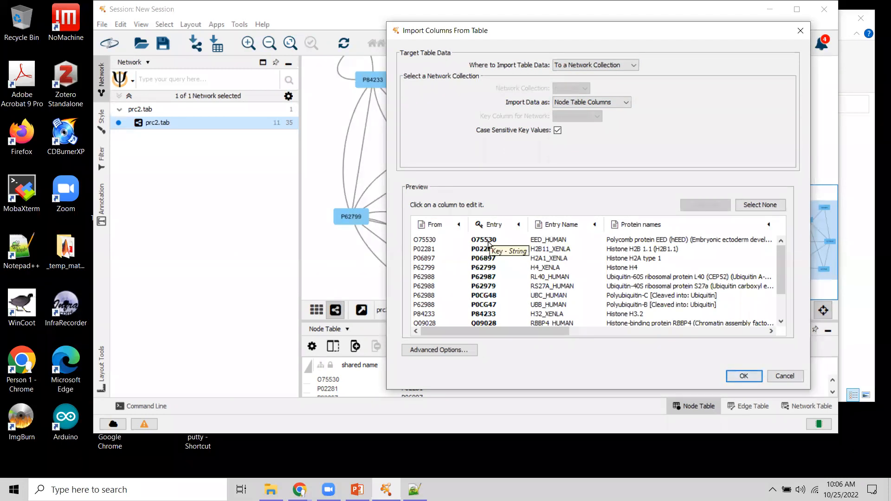
left_click_drag(561, 38, 668, 54)
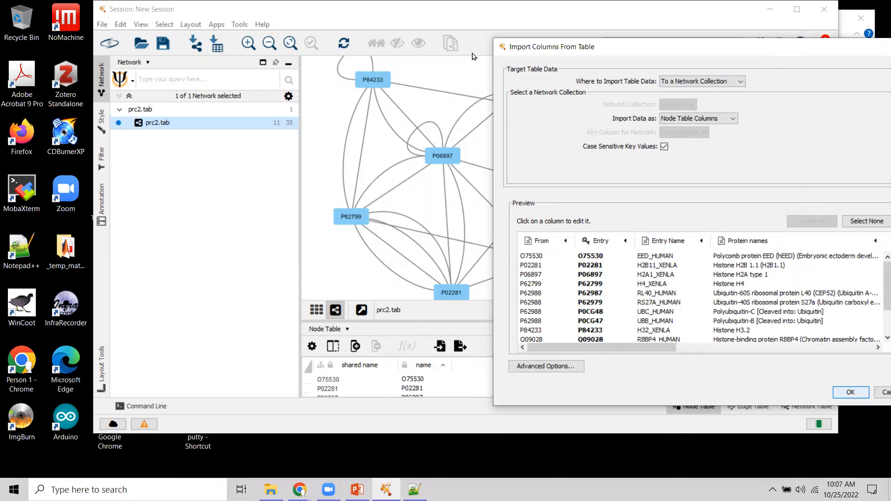
left_click_drag(765, 53, 472, 57)
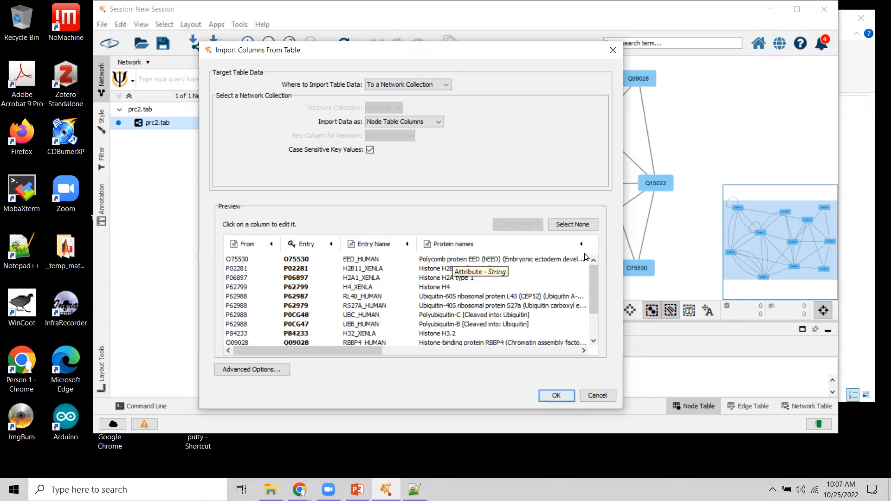
Exclude the Protein names column from the table import.
left_click(448, 246)
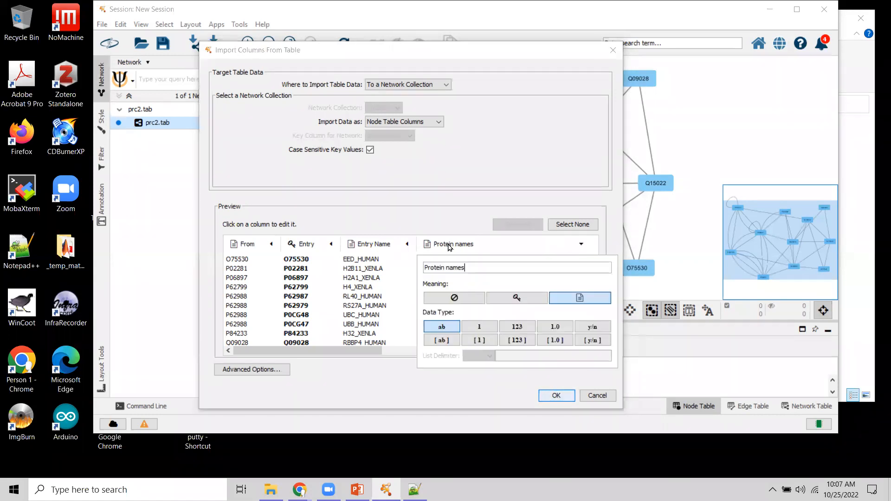
left_click(454, 298)
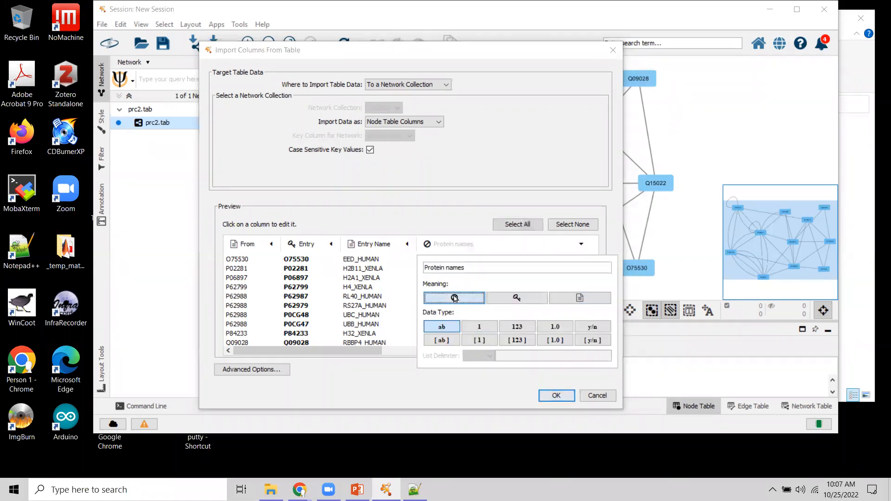
left_click(376, 351)
Examine the Organism and Length columns in the import preview and check their data type settings.
left_click_drag(362, 352, 465, 352)
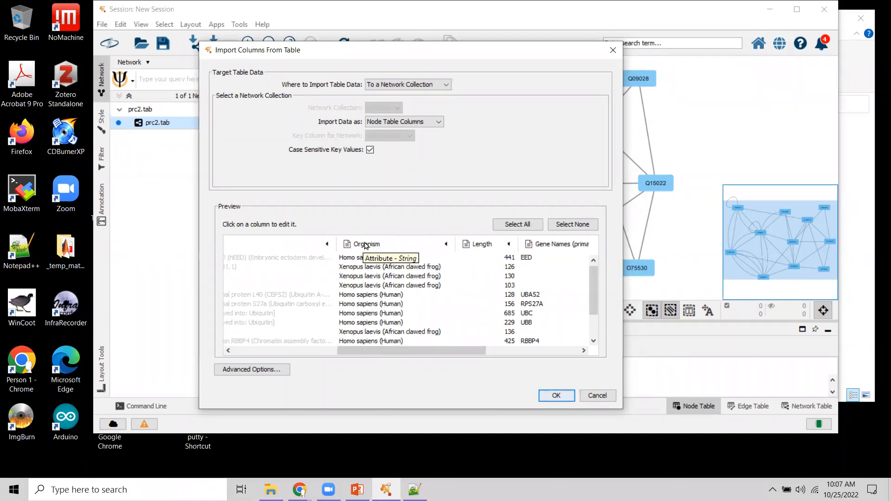
scroll(501, 349, "down", 1)
scroll(500, 349, "down", 1)
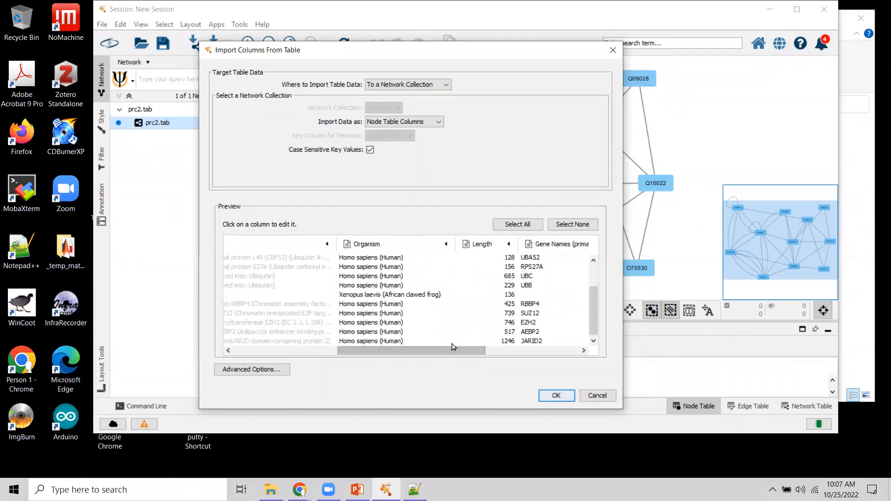
left_click_drag(423, 350, 450, 350)
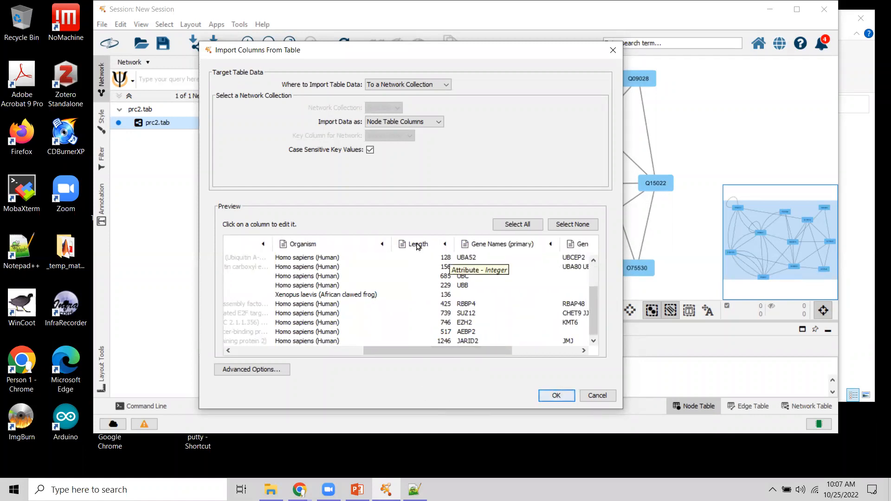
left_click(417, 246)
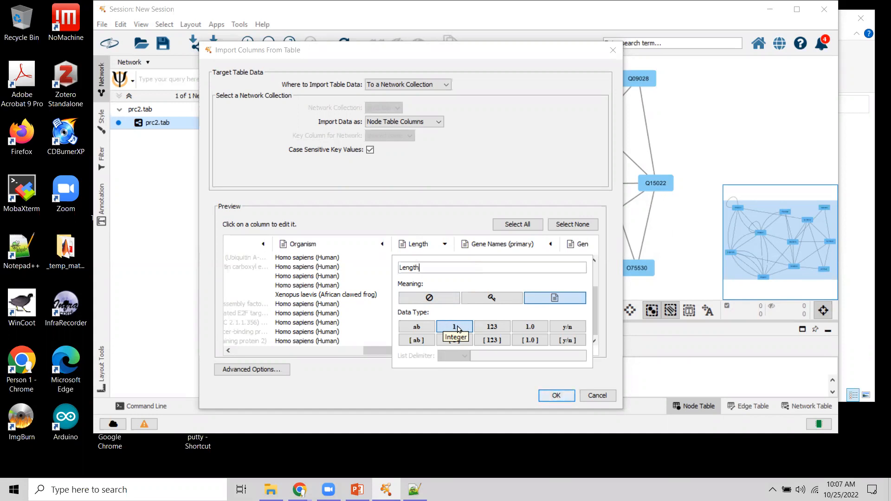
left_click(345, 312)
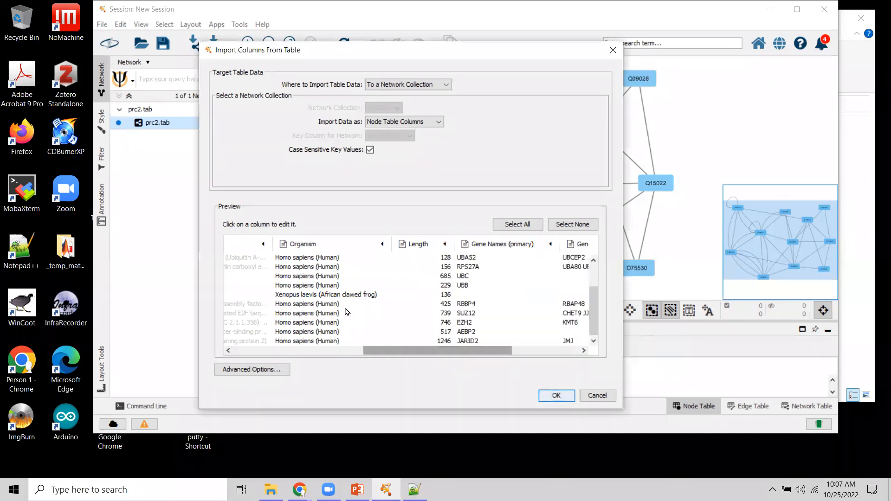
left_click(306, 245)
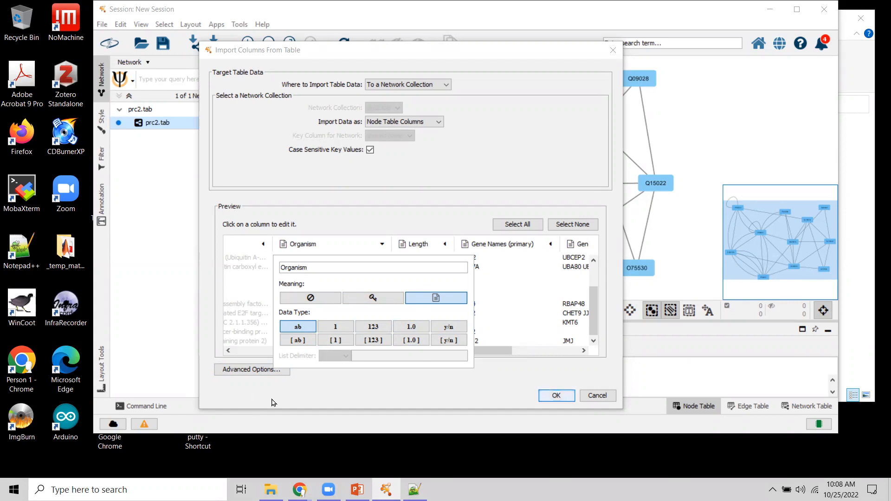
left_click(424, 404)
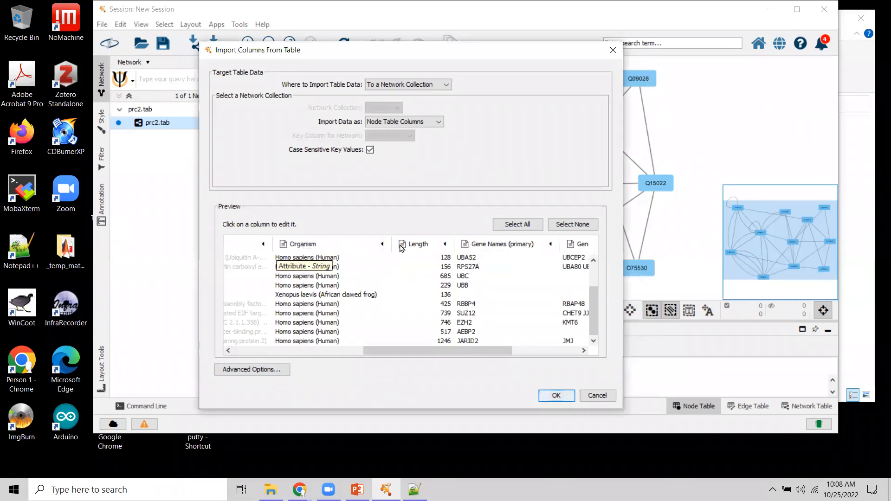
Set the Gene Names (synonym) column's data type to a list of strings with space as the list delimiter.
left_click_drag(465, 349, 509, 349)
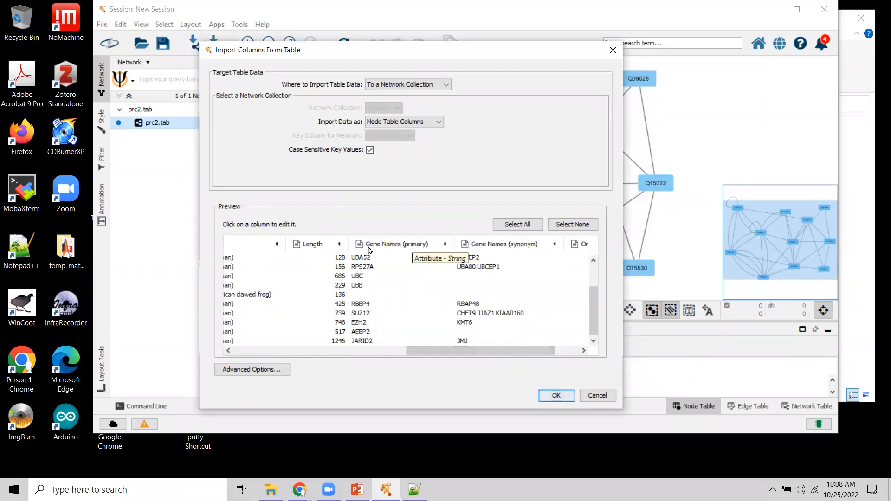
left_click_drag(442, 353, 504, 354)
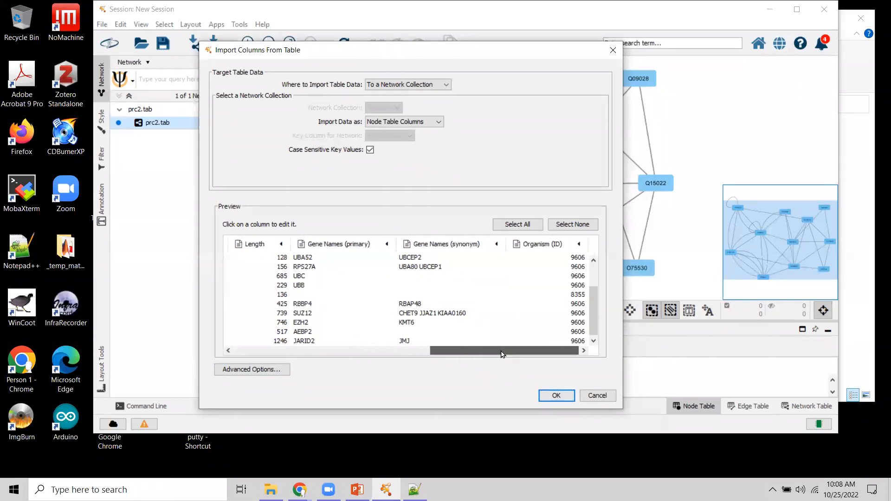
left_click(447, 244)
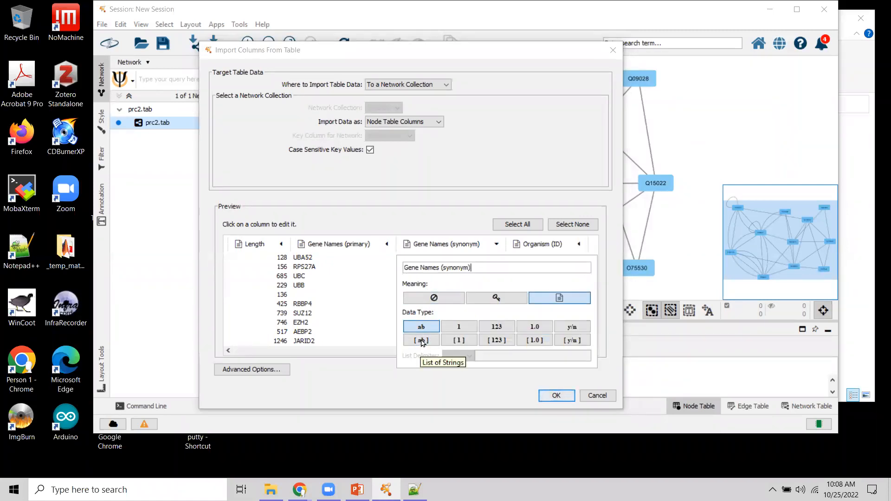
left_click(417, 208)
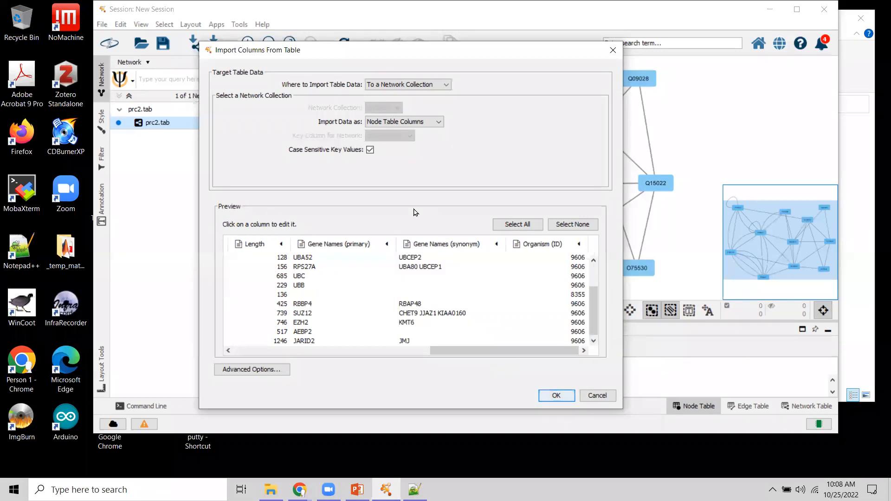
left_click(431, 244)
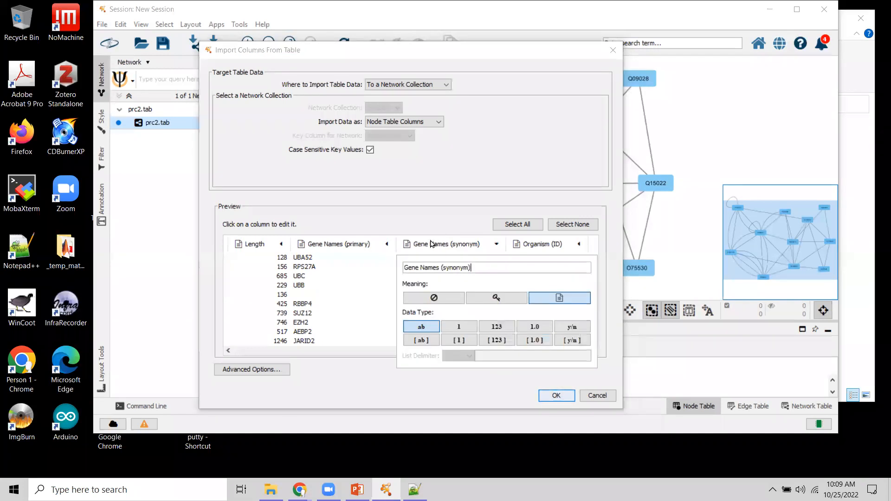
left_click(421, 340)
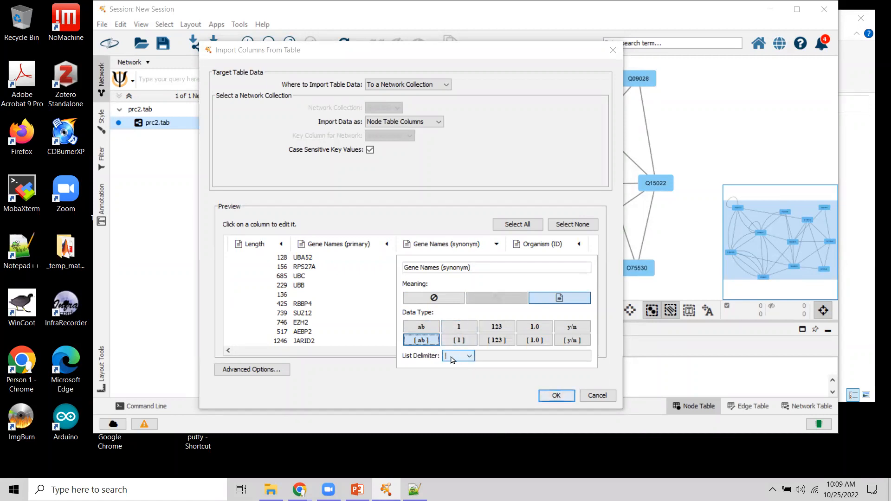
left_click(469, 357)
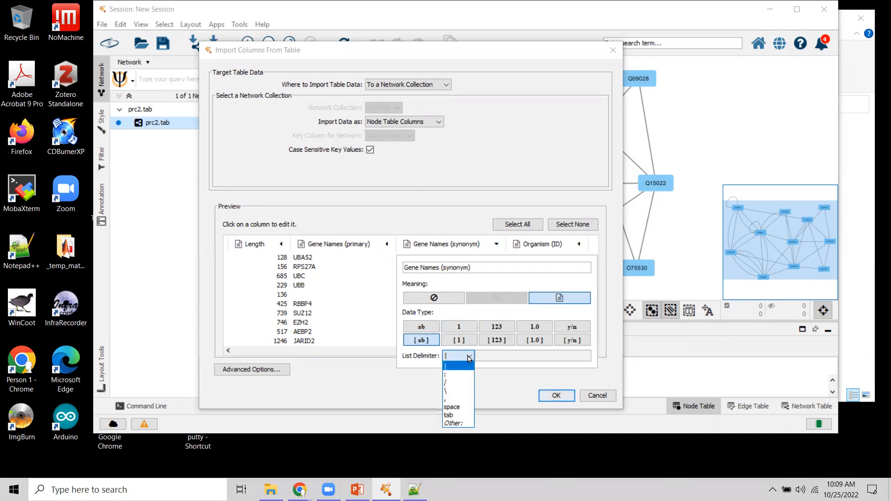
left_click(465, 407)
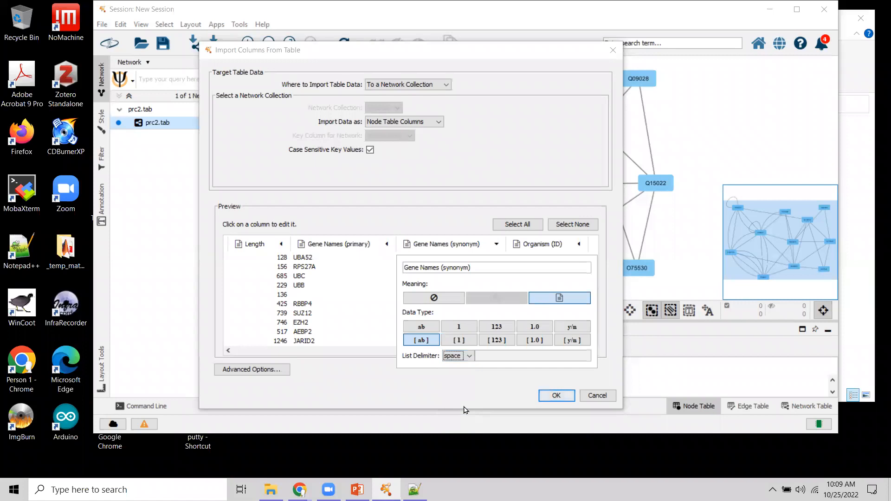
left_click(376, 310)
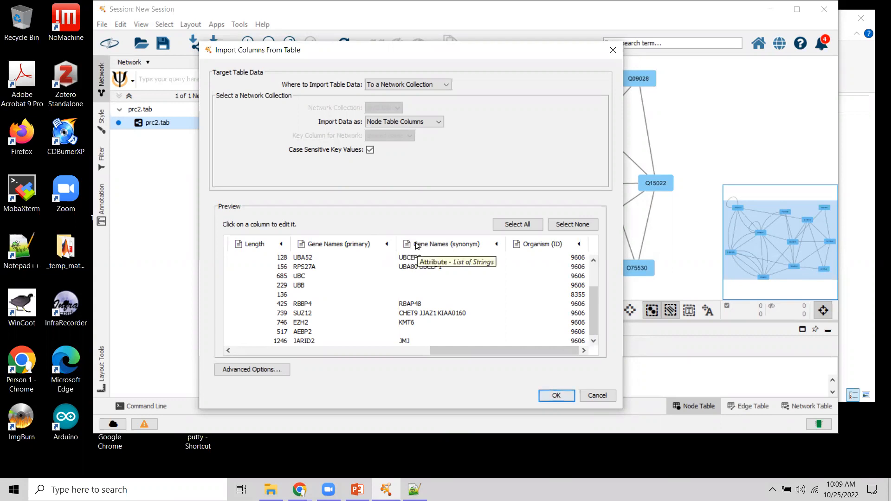
Recheck the Gene Names (synonym) list settings and import the columns into the node table.
left_click(425, 244)
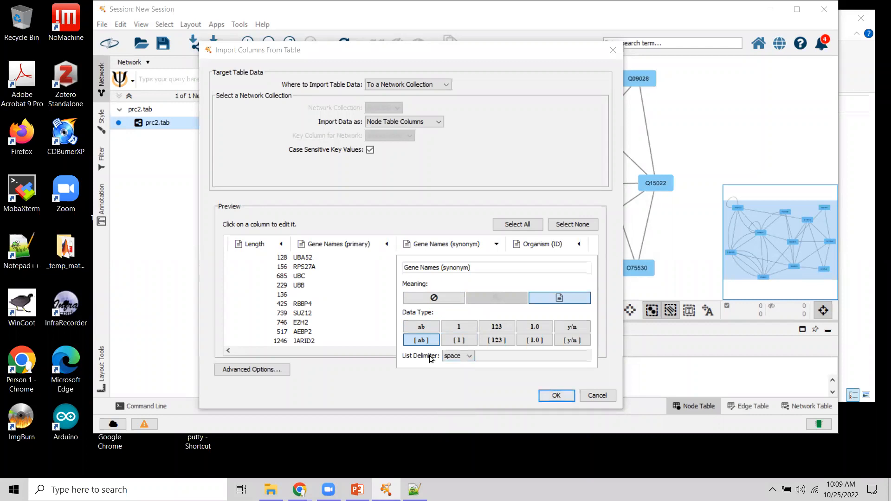
left_click(413, 228)
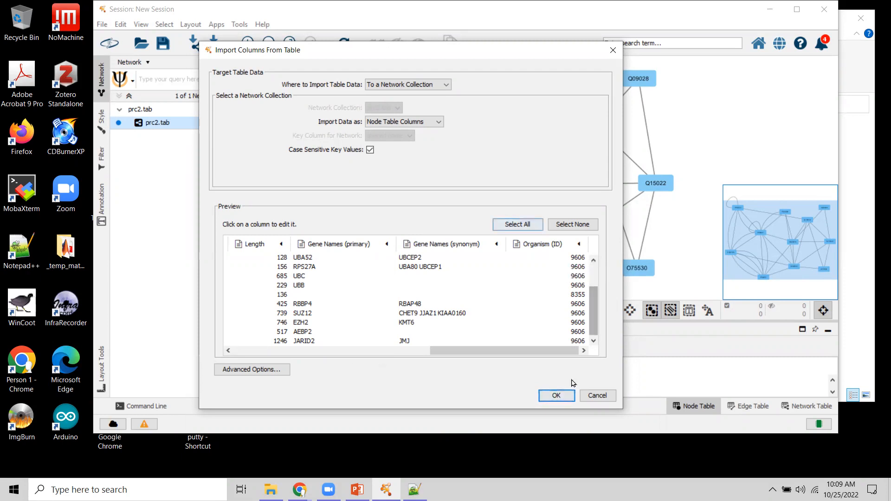
mouse_move(438, 350)
left_mouse_down()
mouse_move(297, 351)
mouse_move(437, 350)
left_mouse_up()
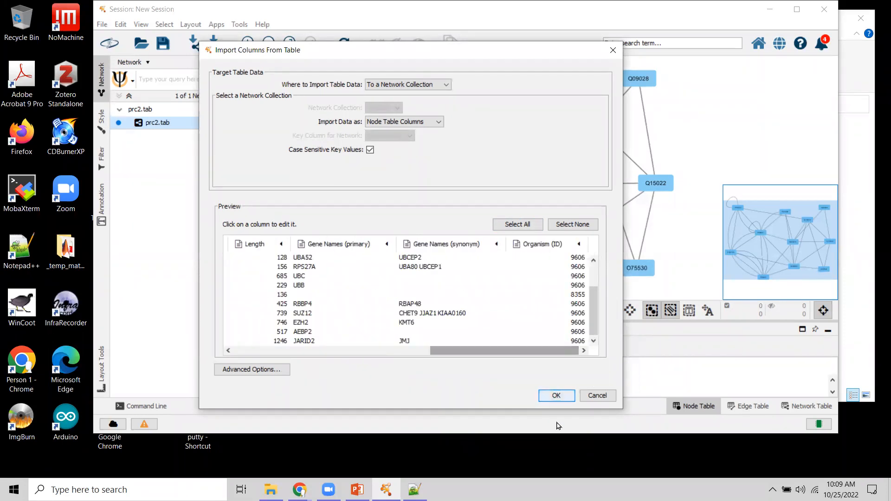
left_click(556, 396)
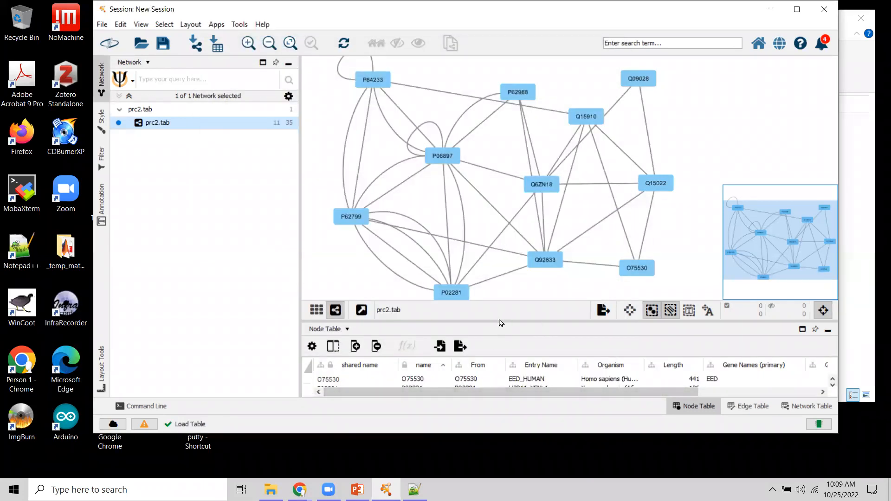
Enlarge the node table and review the imported columns across to Organism (ID).
left_click_drag(498, 321, 507, 219)
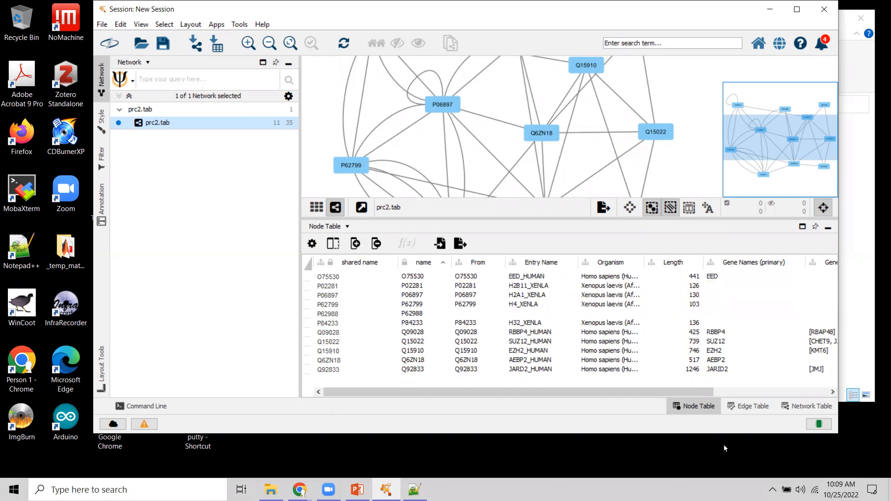
left_click_drag(695, 391, 781, 392)
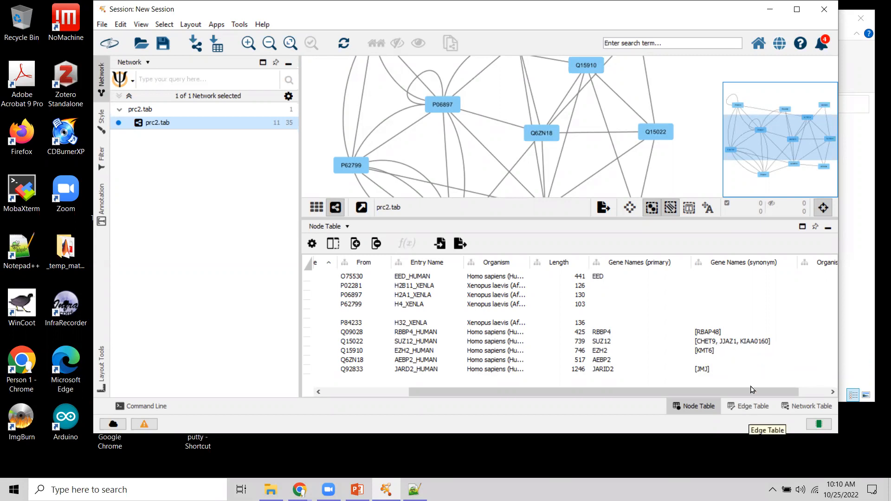
left_click_drag(761, 394, 790, 395)
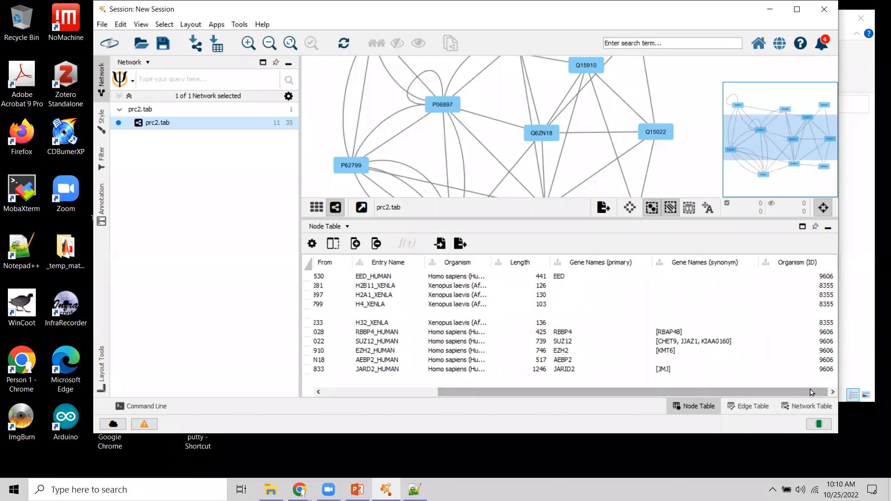
left_click_drag(747, 393, 634, 400)
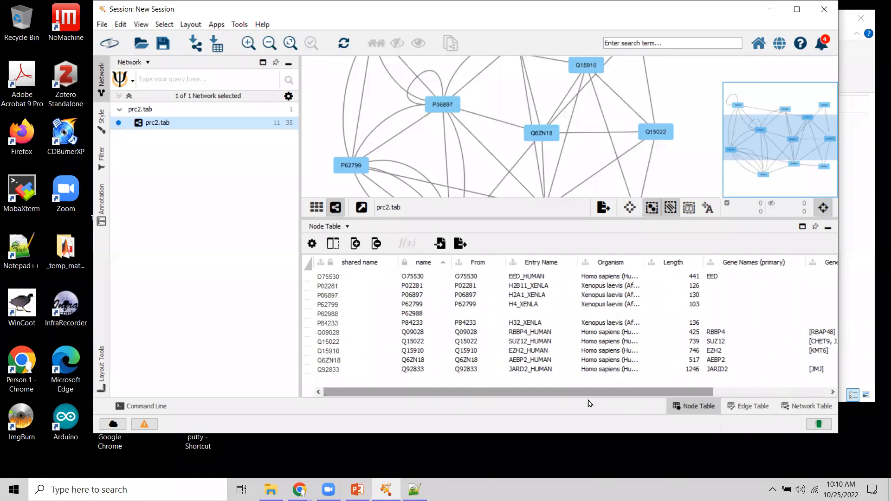
Select the P62988 shared name cell in the node table and enlarge the network view above the table.
left_click(325, 314)
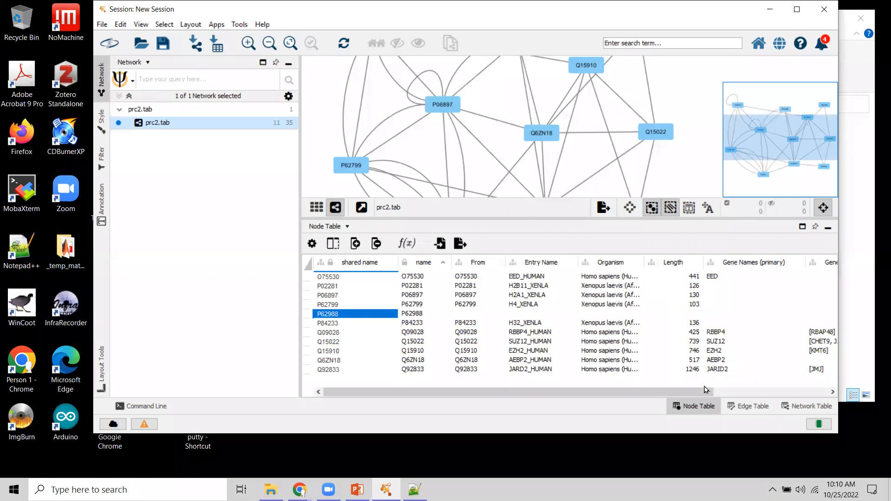
left_click_drag(705, 395, 640, 394)
left_click_drag(583, 218, 578, 282)
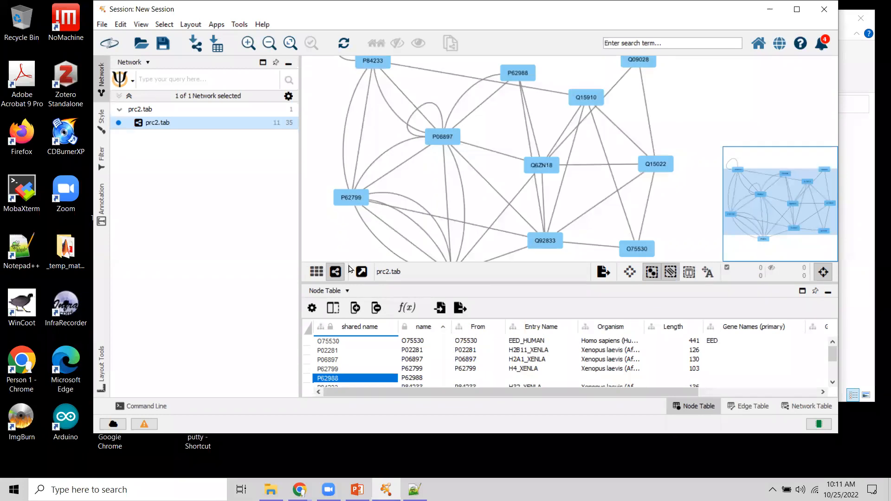
Switch to the UniProt results page in Chrome and open a blank ID mapping form at its database options.
left_click(299, 490)
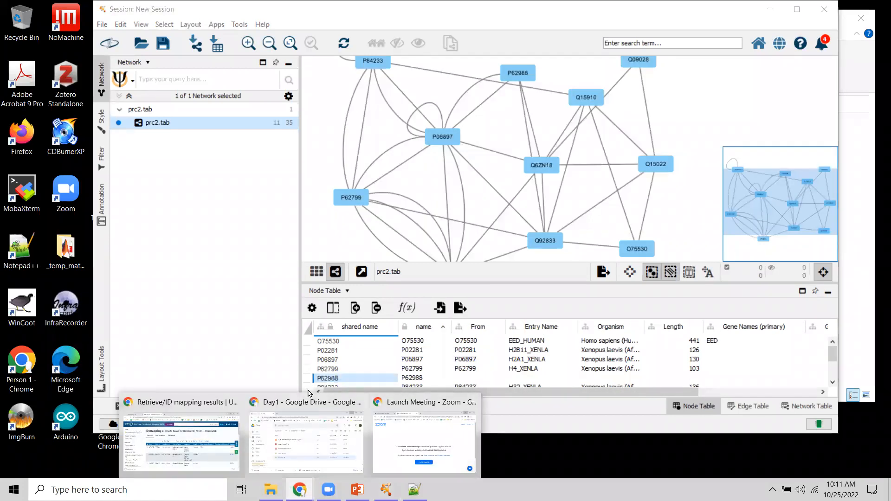
left_click(203, 455)
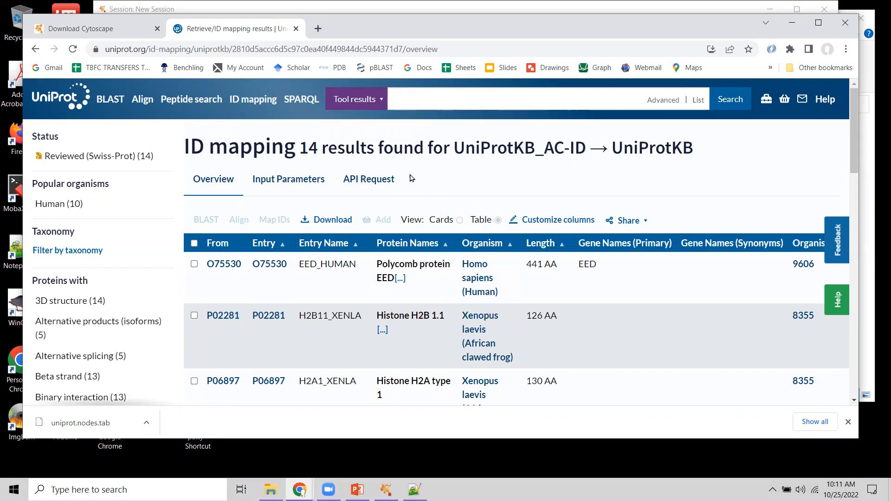
left_click(253, 102)
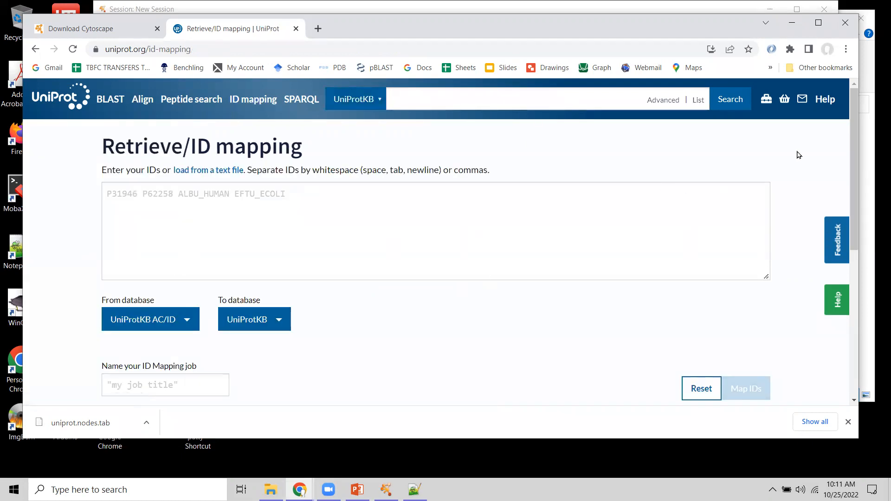
left_click_drag(856, 170, 861, 207)
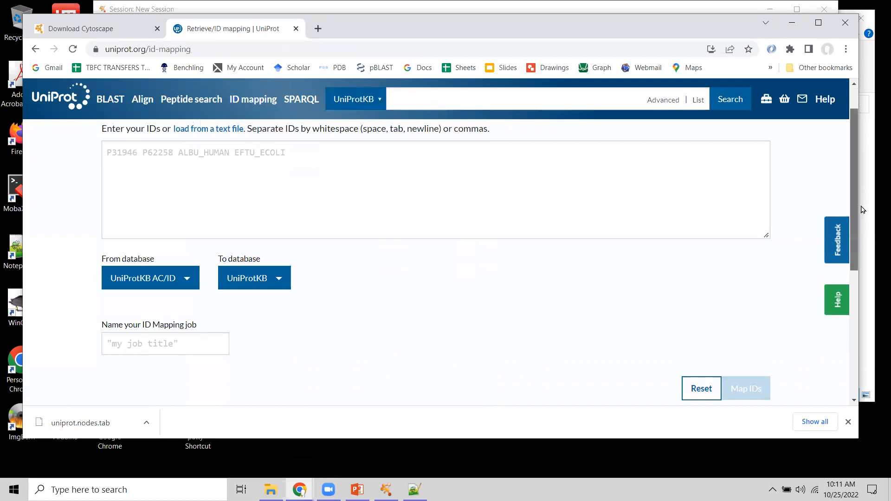
scroll(149, 232, "down", 1)
Browse the source database categories of the ID mapping form, expanding the sequence databases through RefSeq Protein, and close the list.
left_click(151, 232)
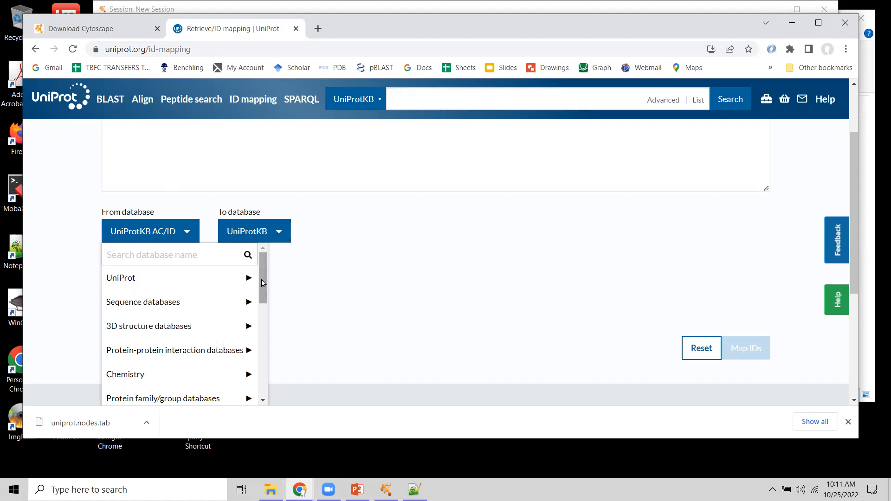
left_click_drag(262, 277, 262, 278)
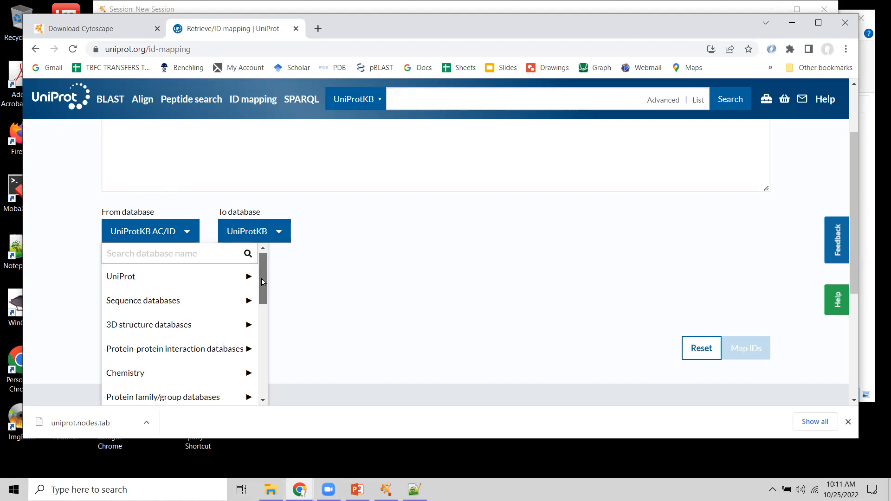
left_click(139, 281)
left_click(212, 276)
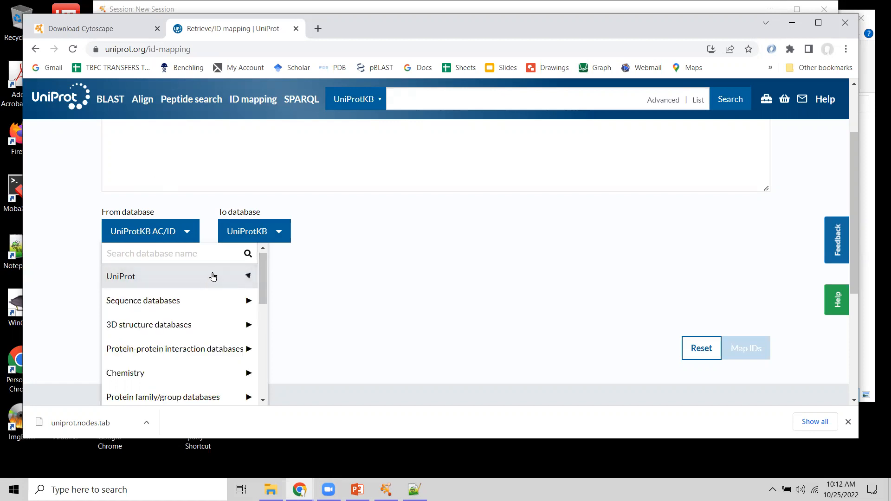
left_click(145, 304)
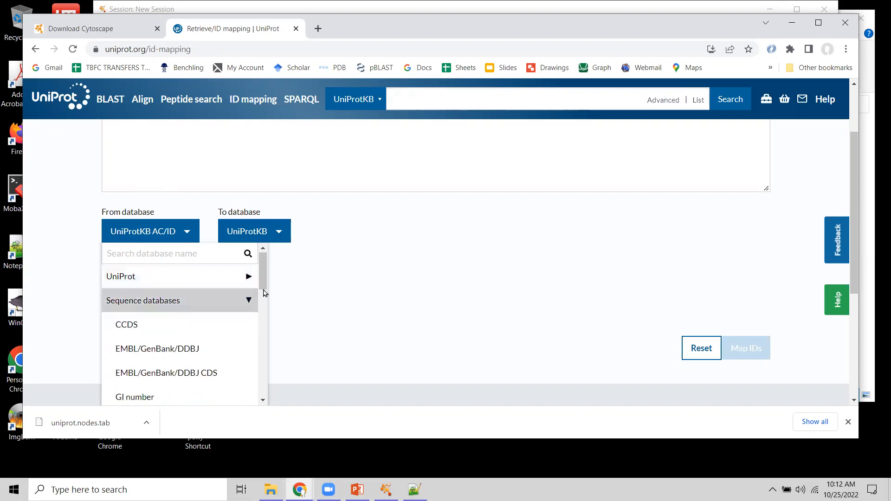
left_click_drag(263, 281, 277, 318)
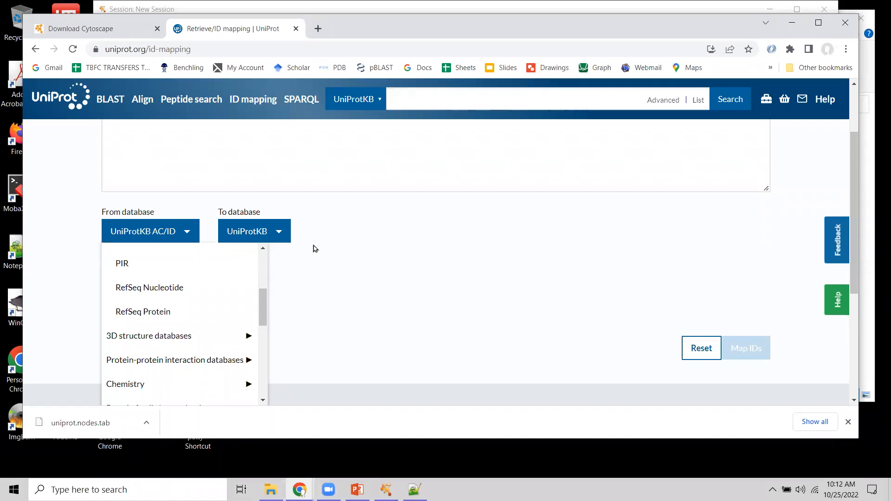
left_click(392, 253)
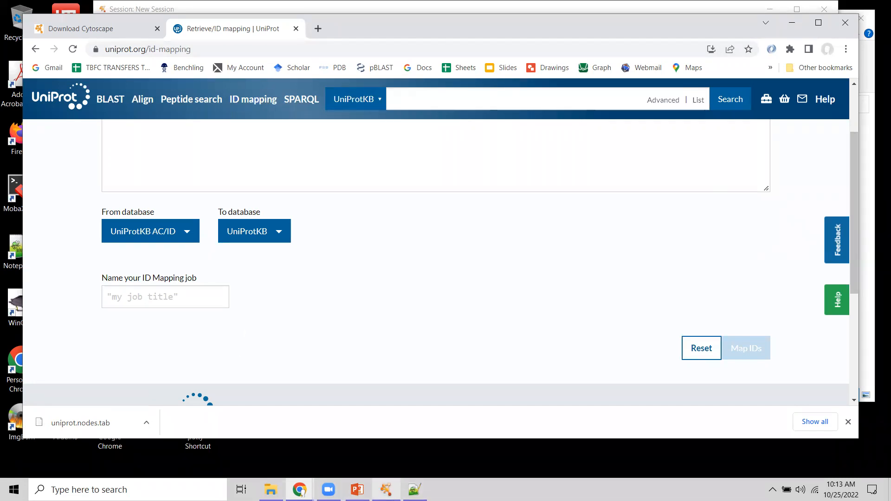
Switch to Cytoscape, make its window taller, and save the session as network1 in the W22 folder.
left_click(386, 490)
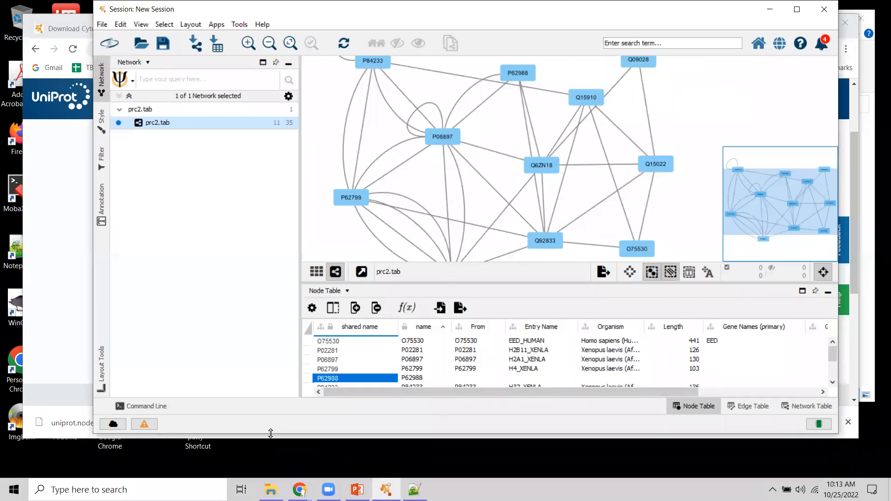
left_click_drag(271, 433, 271, 464)
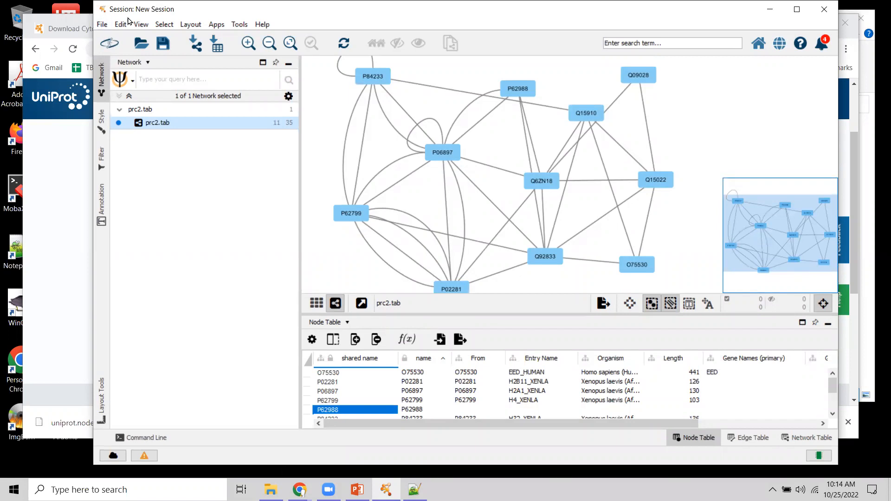
left_click(104, 27)
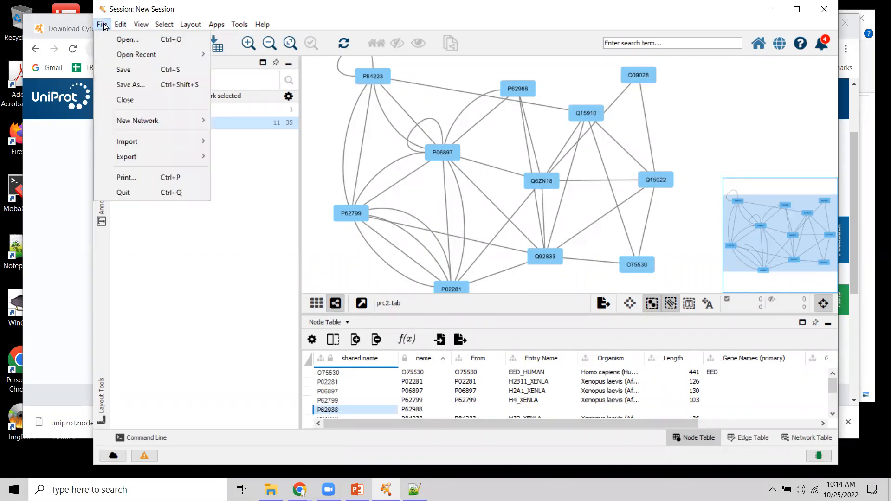
left_click(131, 84)
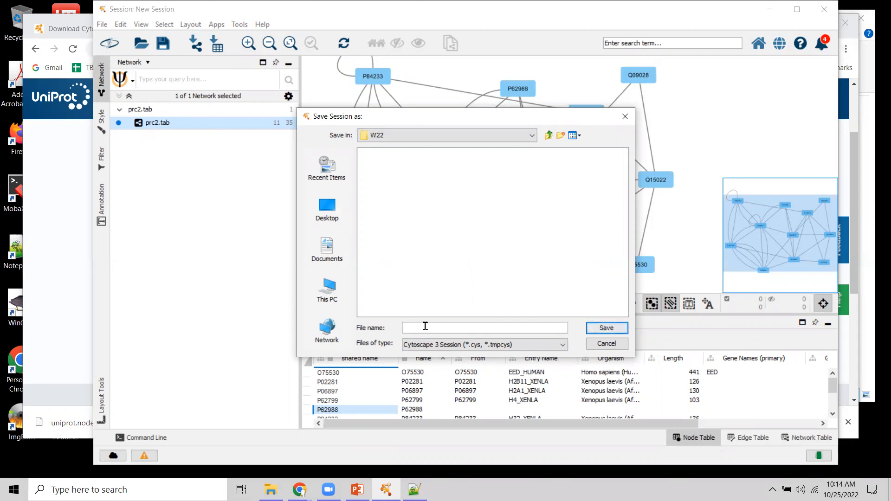
type("network1")
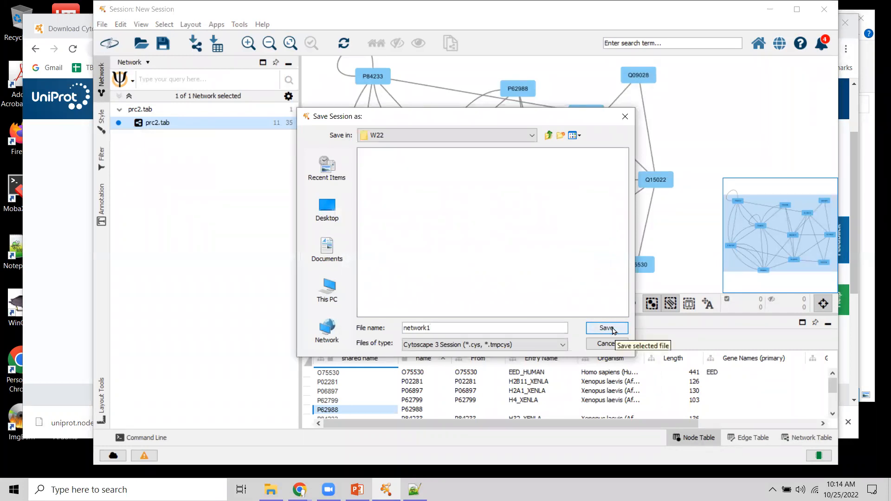
left_click(612, 329)
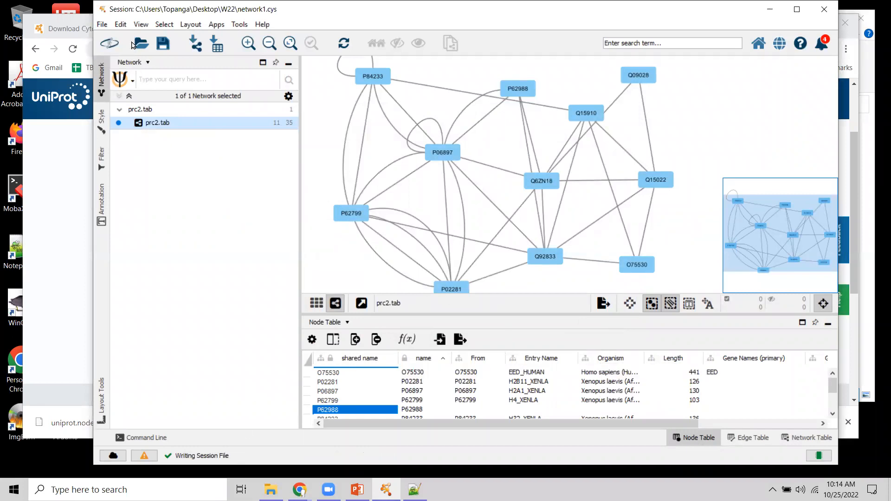
Close the current session and accept discarding its networks and tables.
left_click(102, 24)
mouse_move(141, 158)
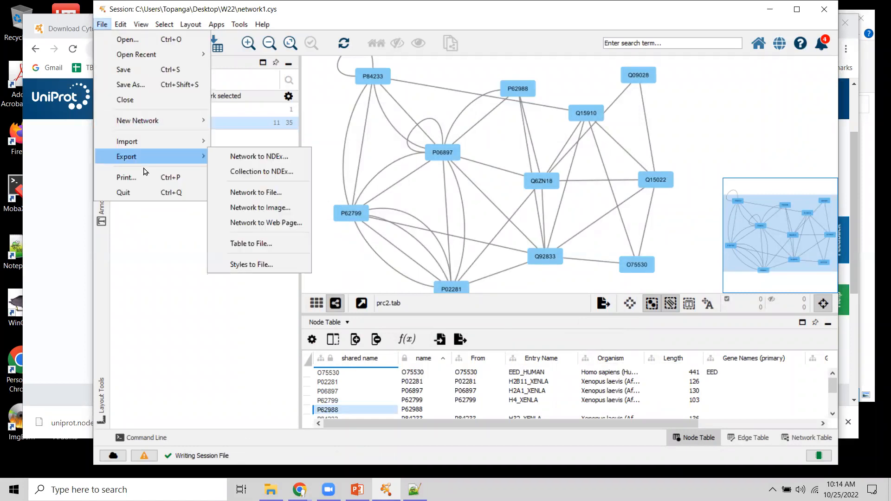
left_click(139, 100)
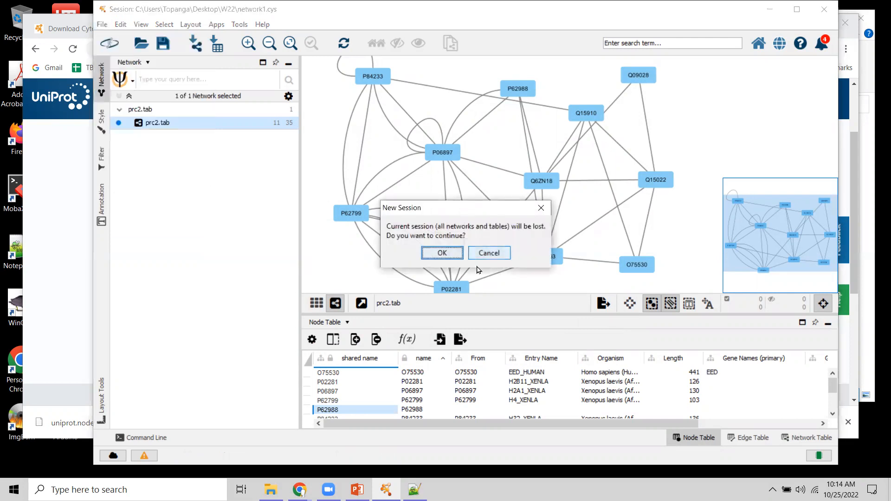
left_click(448, 252)
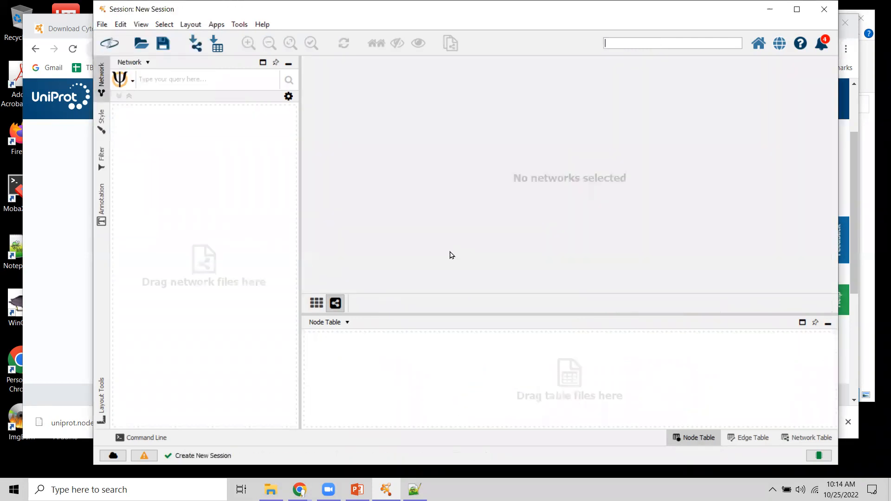
Open the saved session network1.cys from the W22 folder.
left_click(102, 26)
left_click(122, 38)
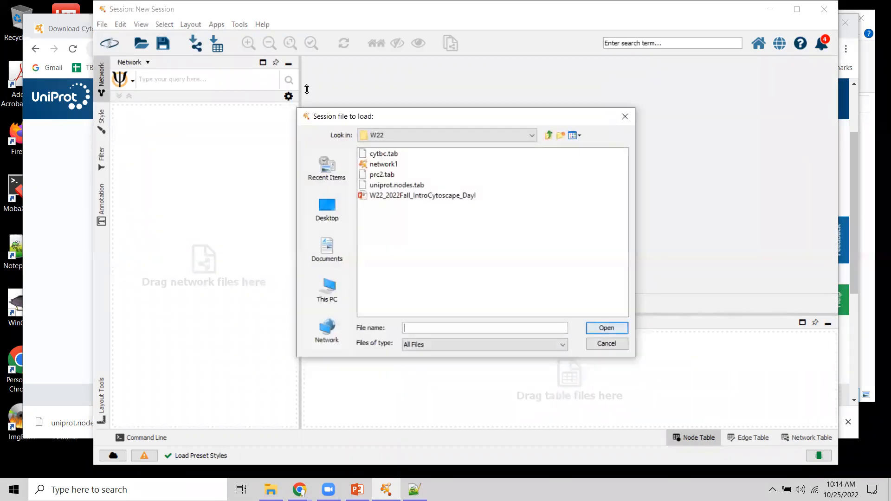
left_click(391, 165)
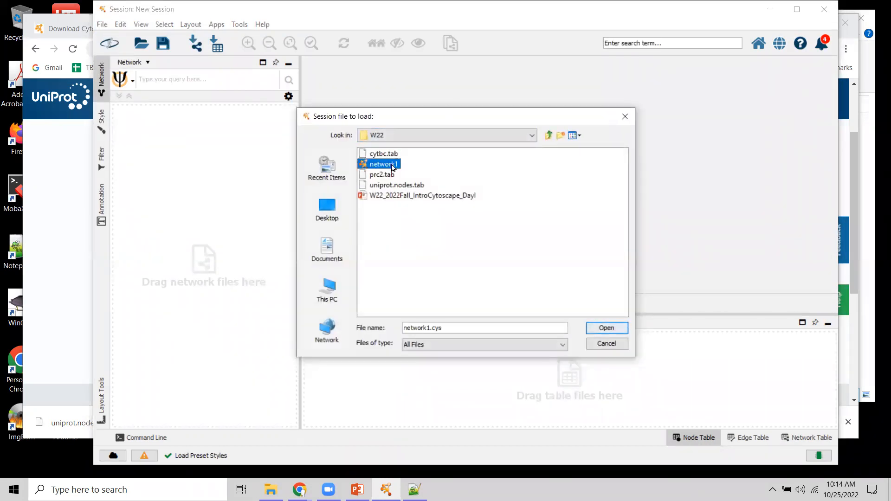
left_click(605, 328)
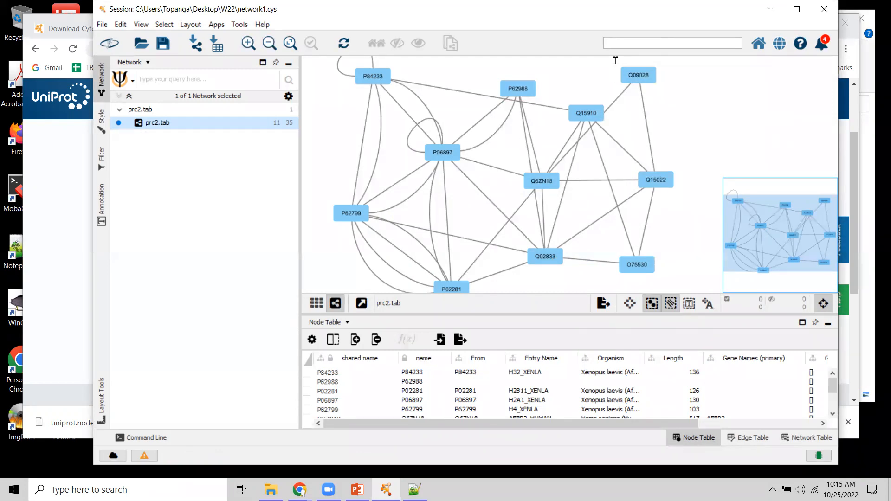
left_click_drag(603, 9, 633, 14)
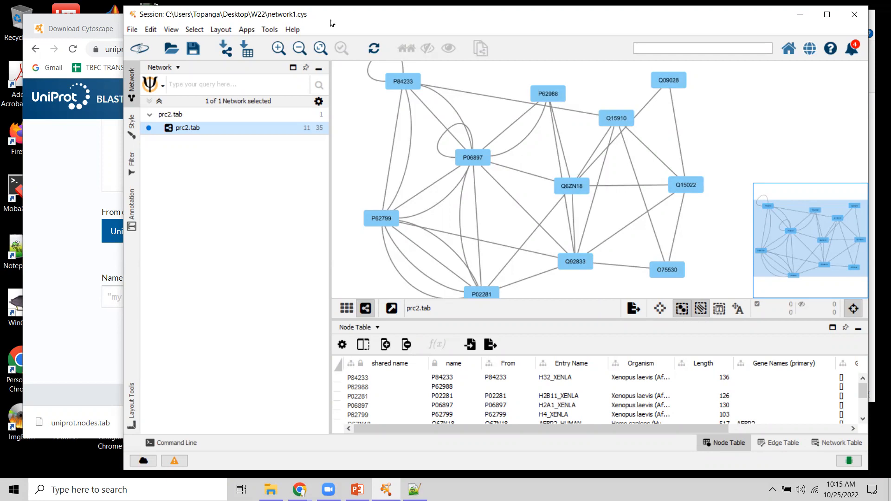
left_click_drag(330, 22, 329, 25)
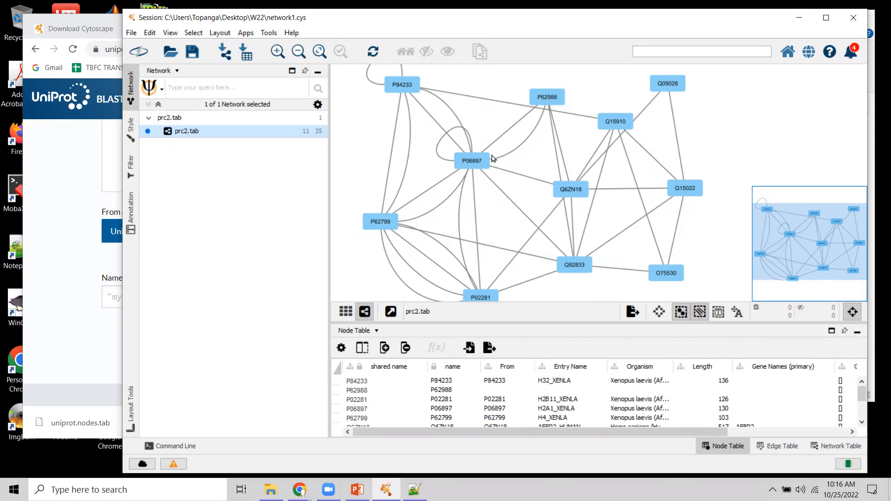
left_click(153, 34)
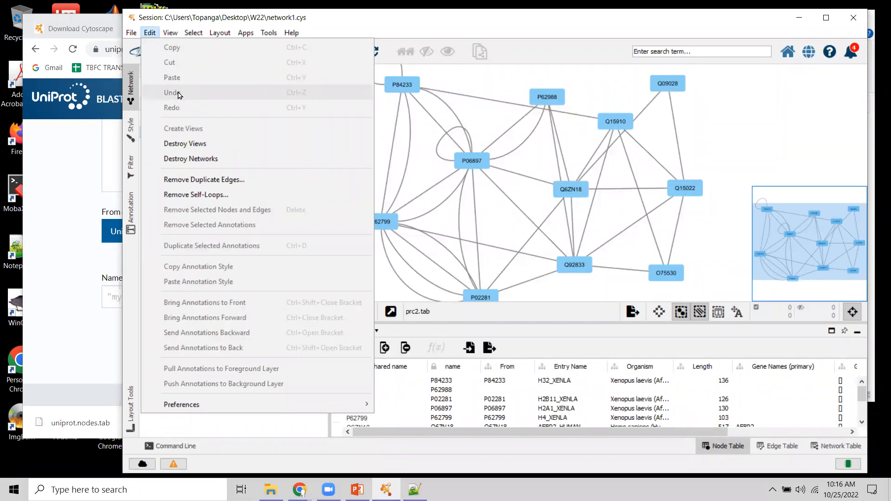
mouse_move(294, 31)
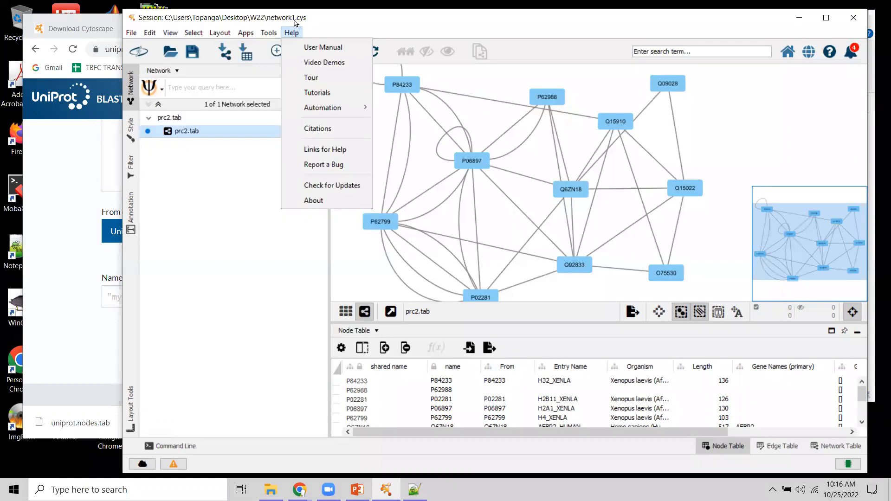
left_click(256, 278)
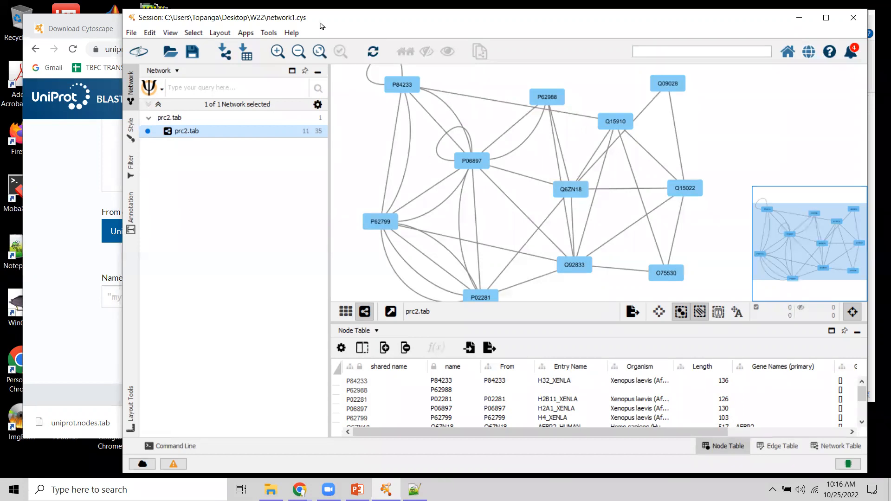
left_click_drag(319, 23, 321, 22)
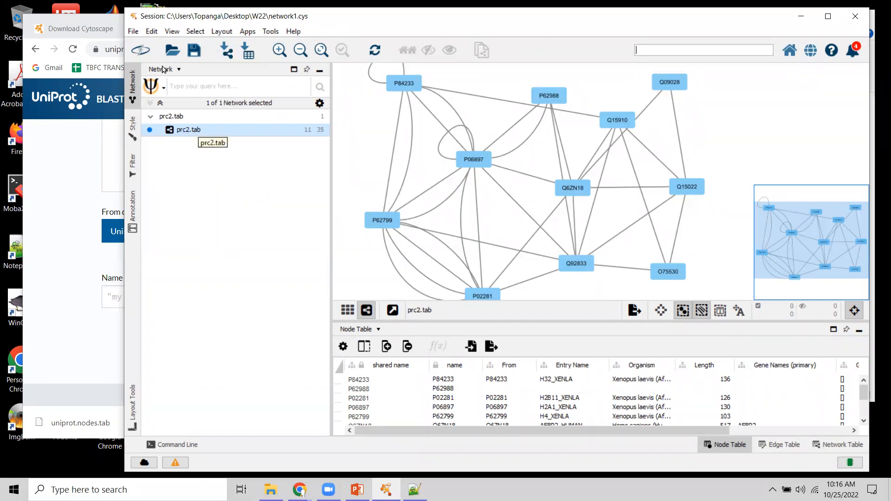
Clone the current prc2.tab network.
left_click(134, 31)
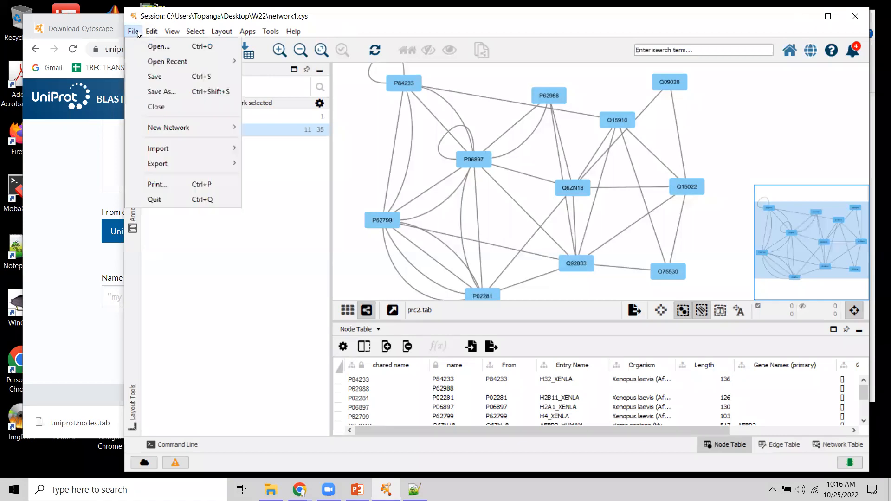
mouse_move(192, 131)
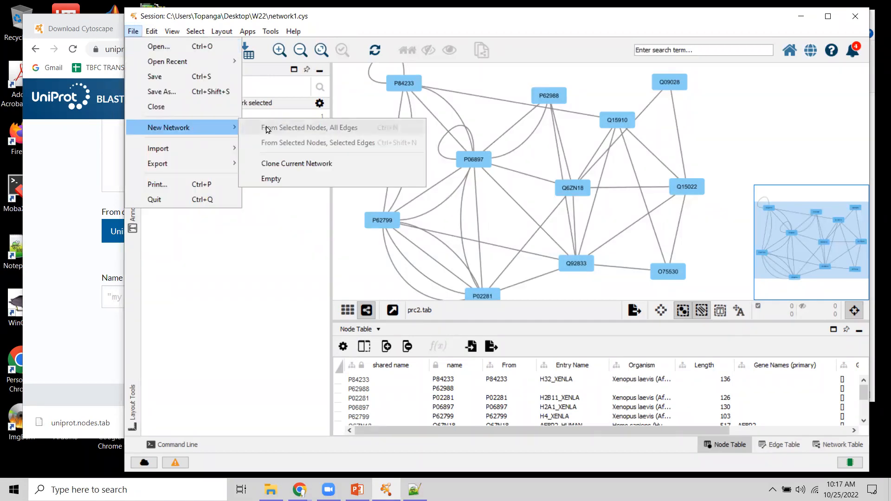
left_click(307, 167)
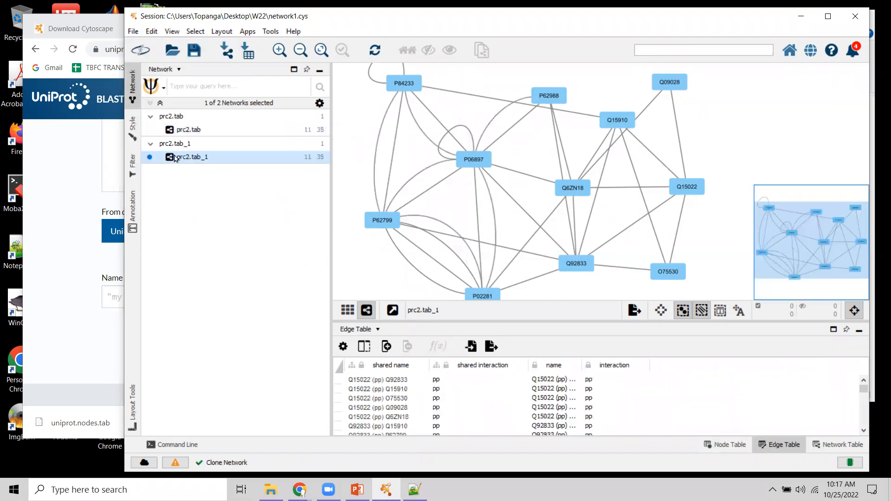
Alternate between the original prc2.tab network and its clone prc2.tab_1 to compare their views.
left_click(194, 133)
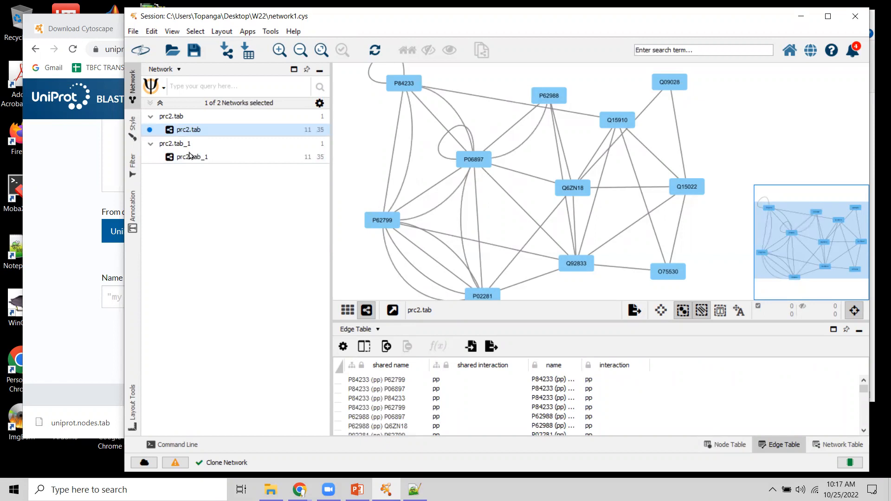
left_click(192, 156)
left_click(193, 130)
left_click(195, 158)
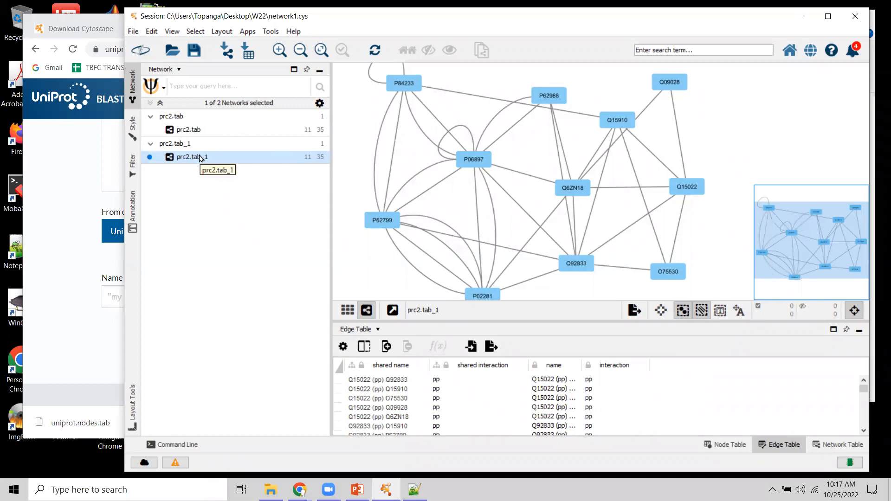
left_click(194, 131)
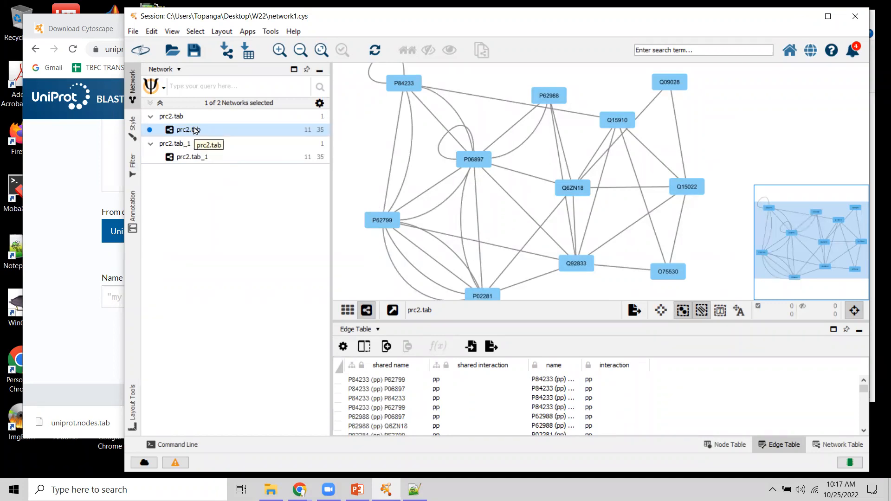
Move node P06897 in prc2.tab_1 out to the left of P62799 and compare the clone's layout with prc2.tab.
left_click(191, 157)
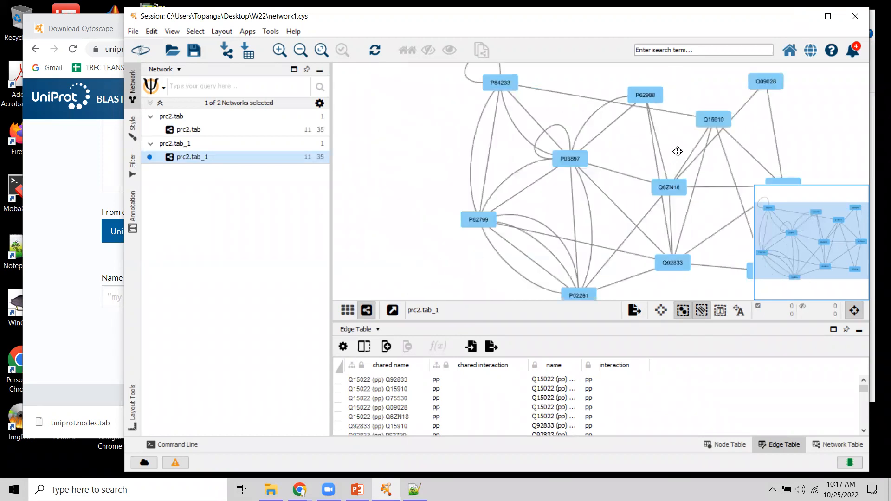
left_click_drag(678, 135, 486, 157)
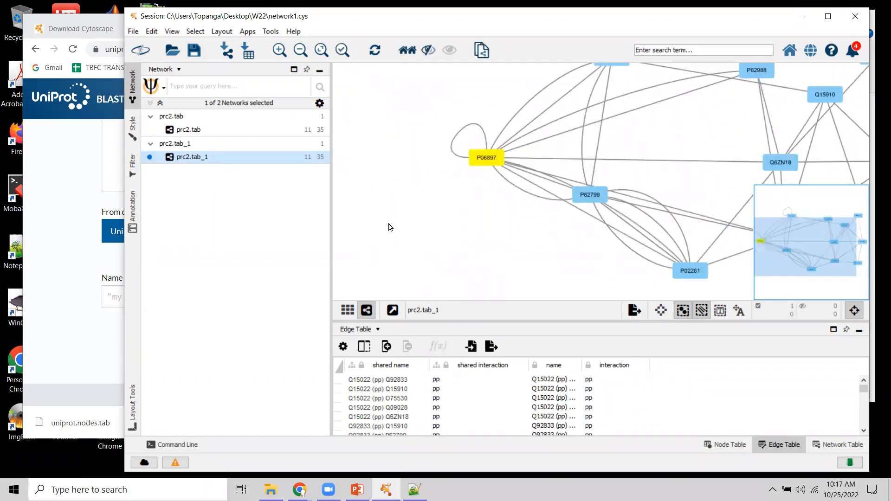
left_click(197, 130)
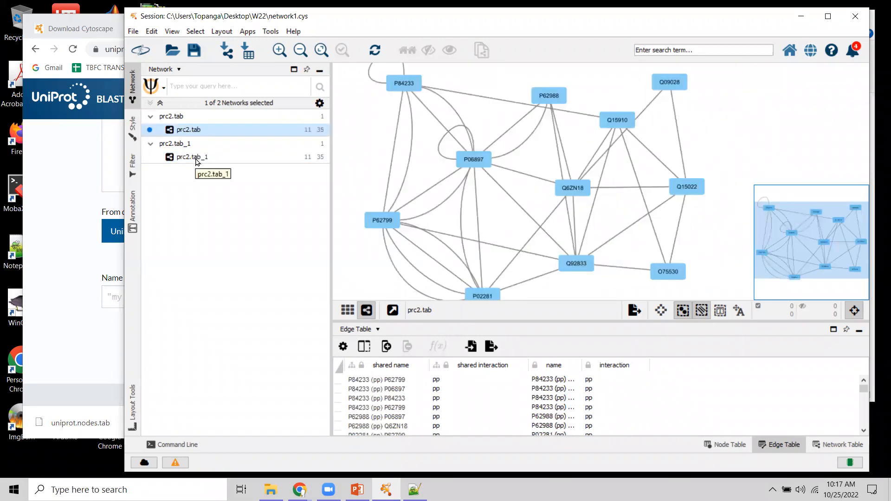
left_click(197, 158)
left_click(197, 130)
left_click(194, 158)
left_click(203, 131)
left_click(188, 158)
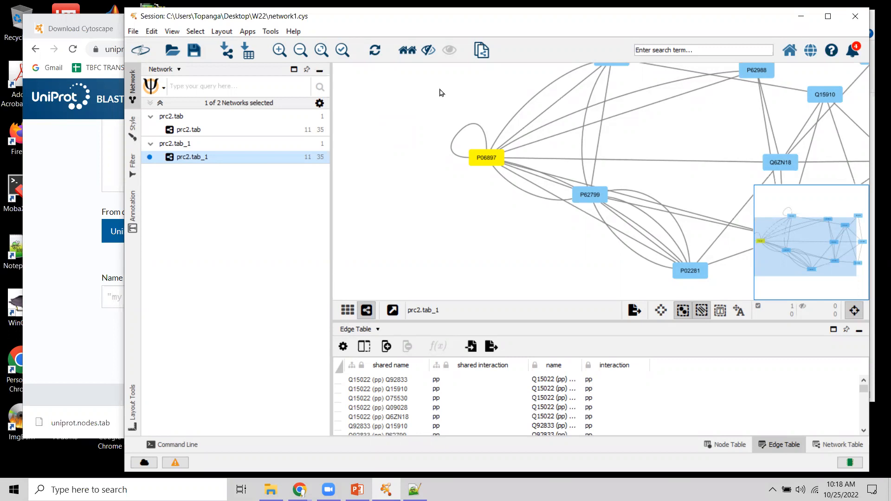
Minimize the Cytoscape and Chrome windows to get back to the W22 folder.
left_click(805, 21)
left_click(795, 27)
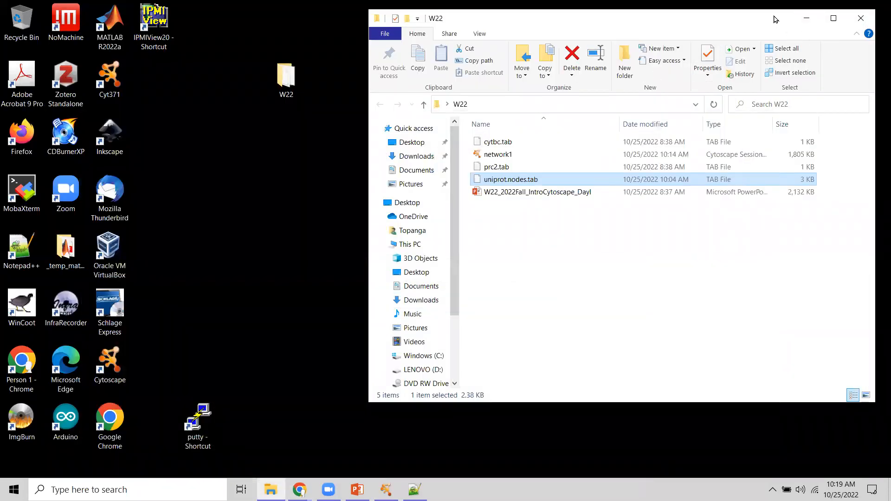
Switch to Chrome and bring up the UniProt ID mapping results page.
left_click_drag(774, 19, 736, 52)
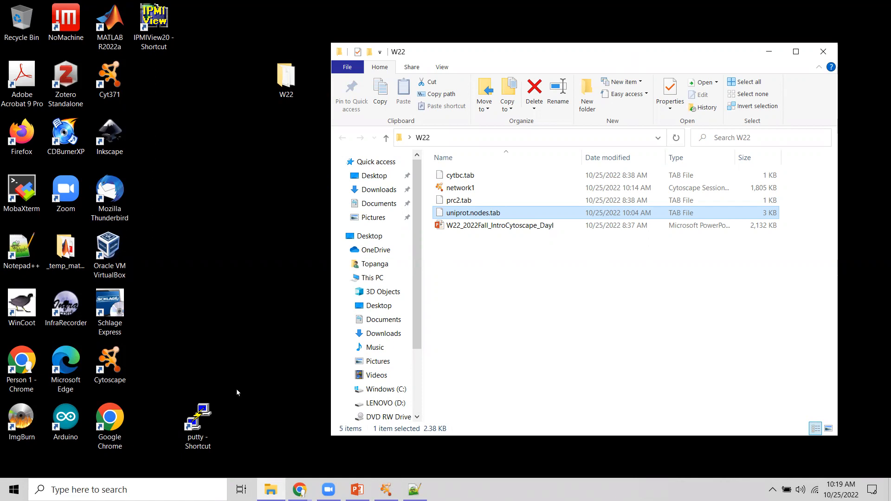
left_click(299, 490)
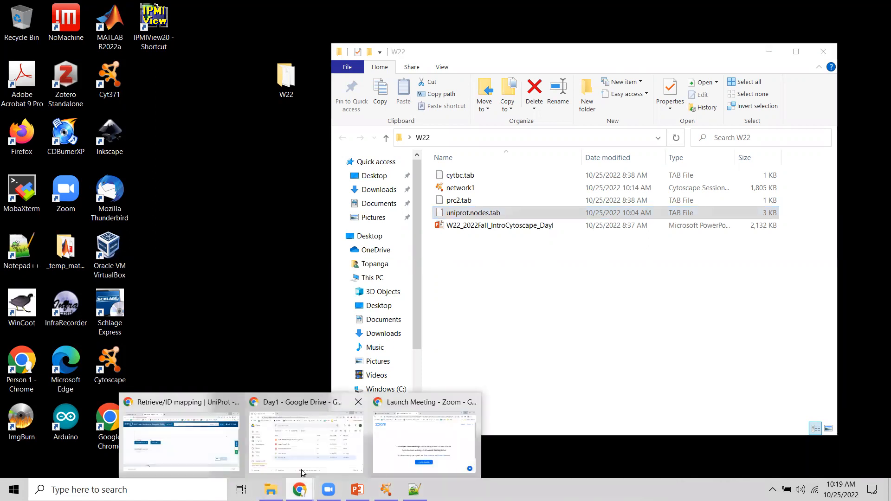
left_click(236, 414)
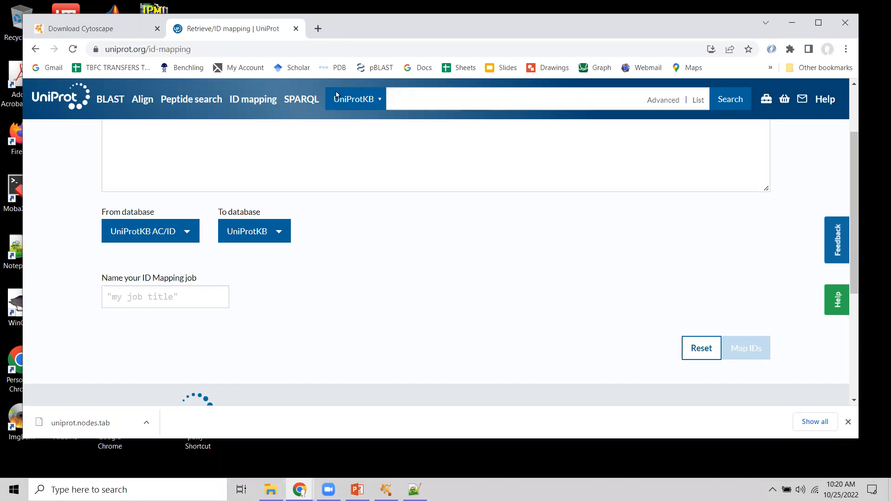
key("alt+Tab")
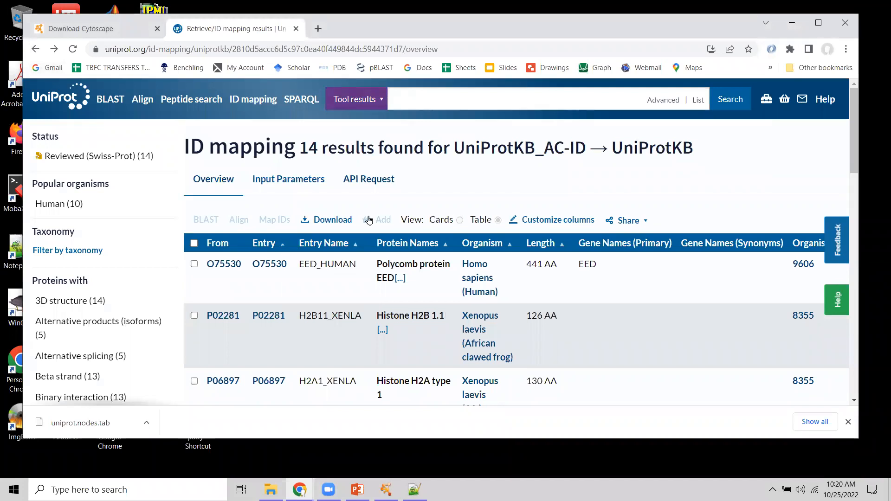
Download all ID mapping results as a compressed TSV file into the W22 folder, keeping the suggested file name.
left_click(340, 221)
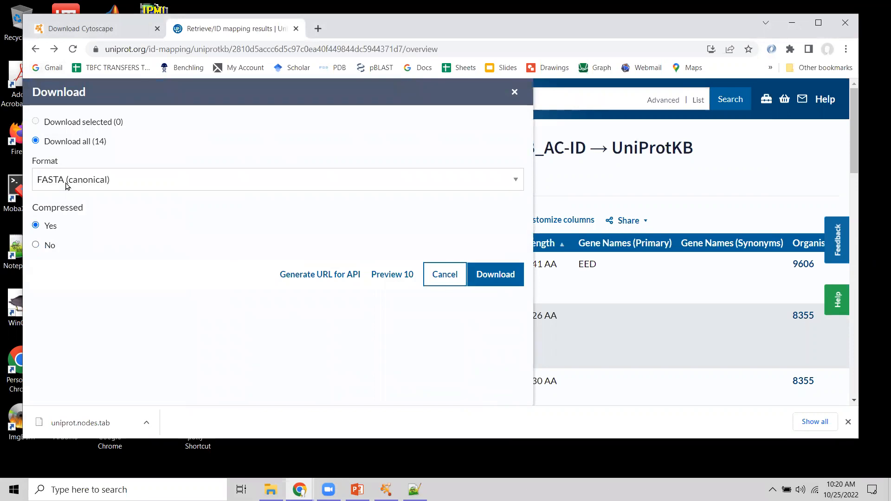
left_click(82, 179)
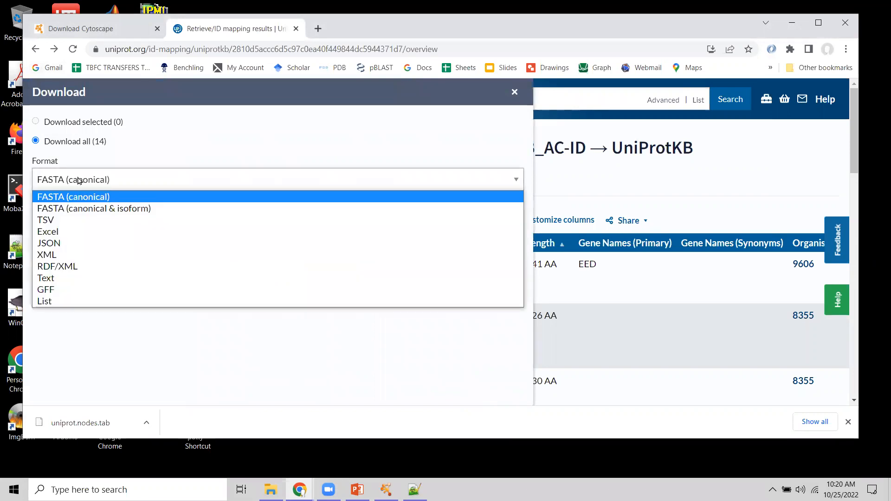
left_click(61, 217)
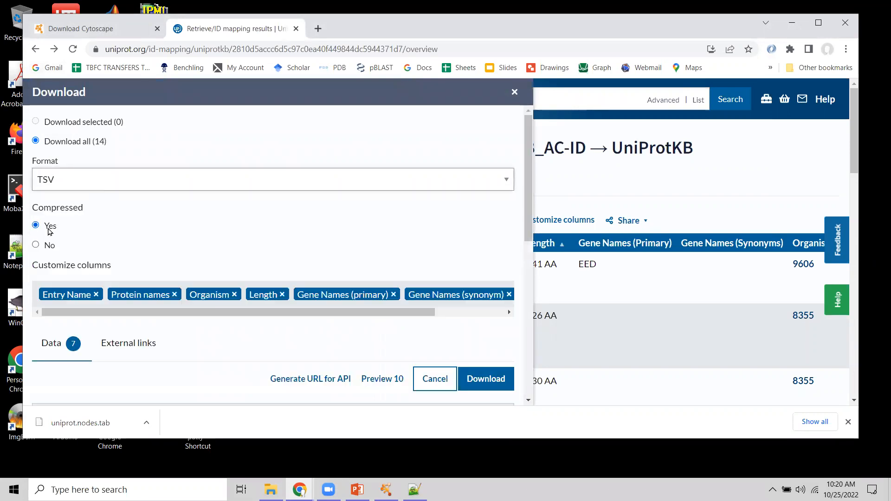
left_click(40, 246)
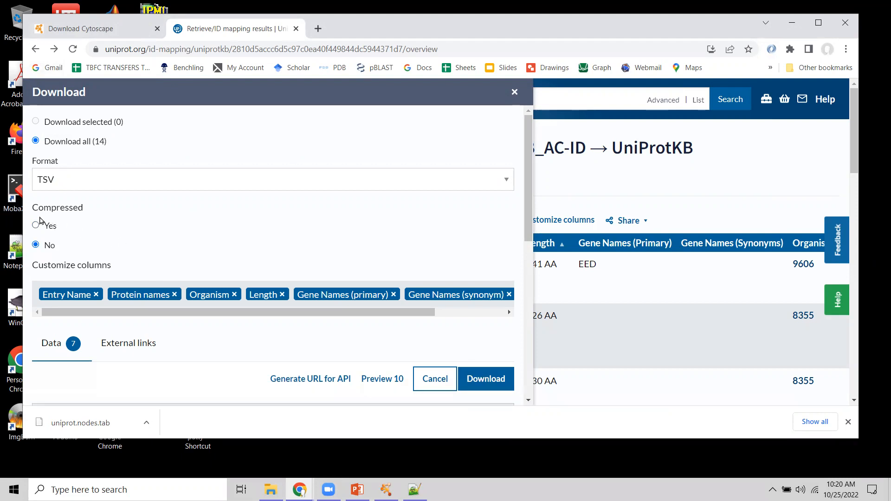
left_click(35, 225)
left_click(491, 380)
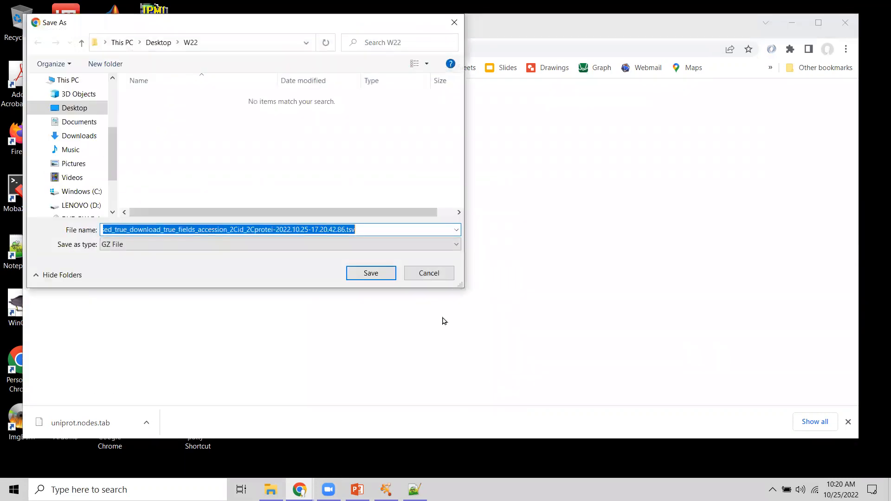
left_click(370, 274)
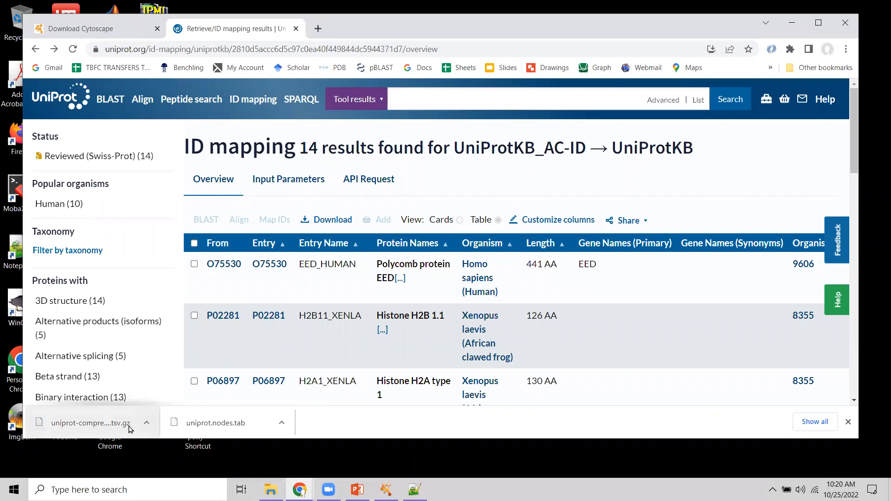
Try to open the downloaded uniprot-compressed .tsv.gz file from the browser.
left_click(146, 423)
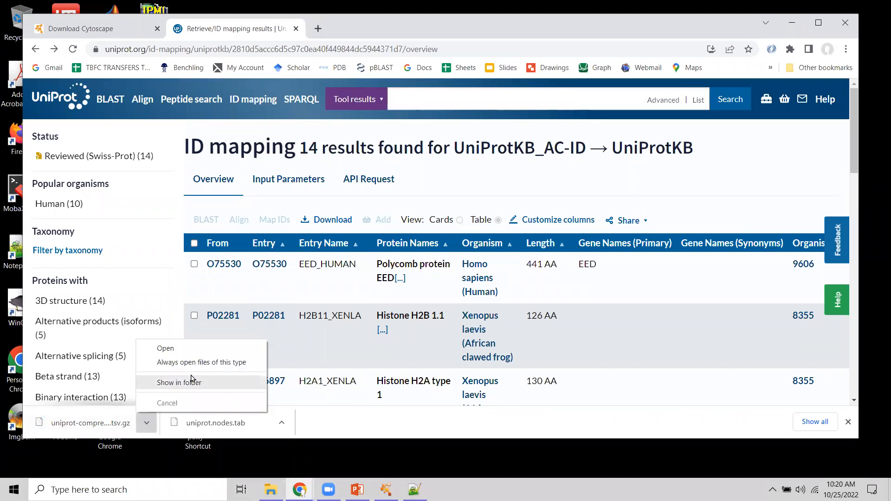
left_click(174, 351)
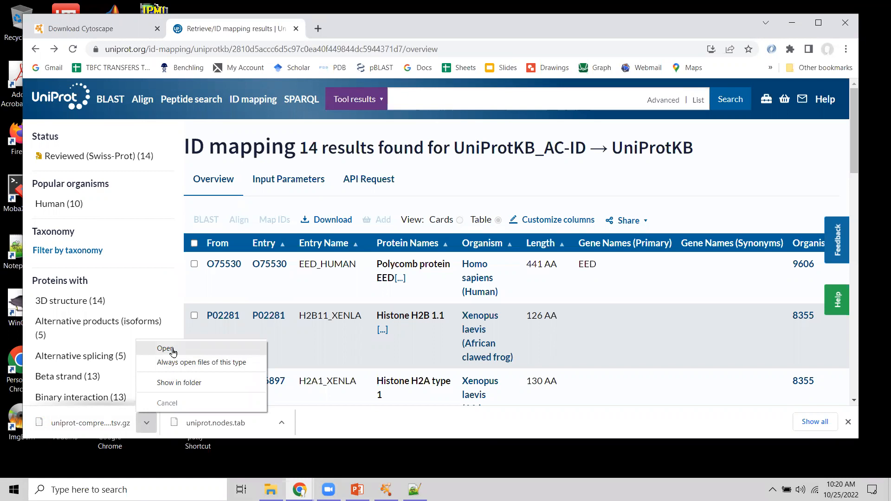
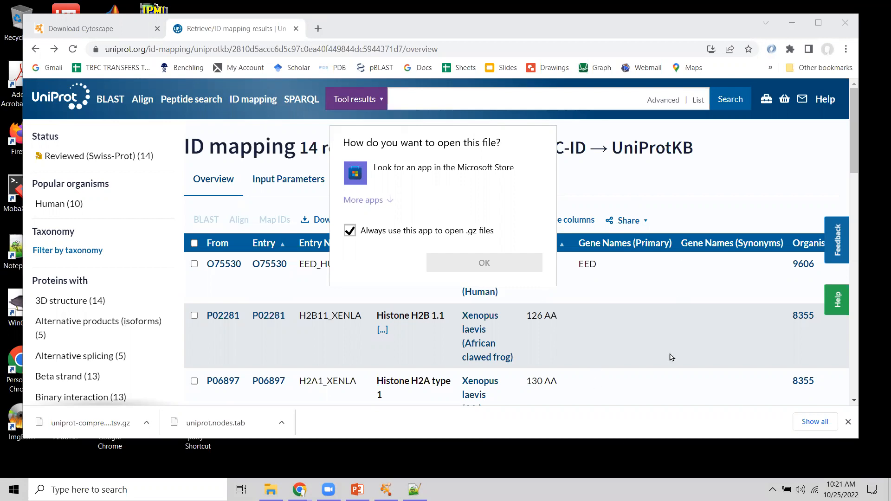
left_click(646, 423)
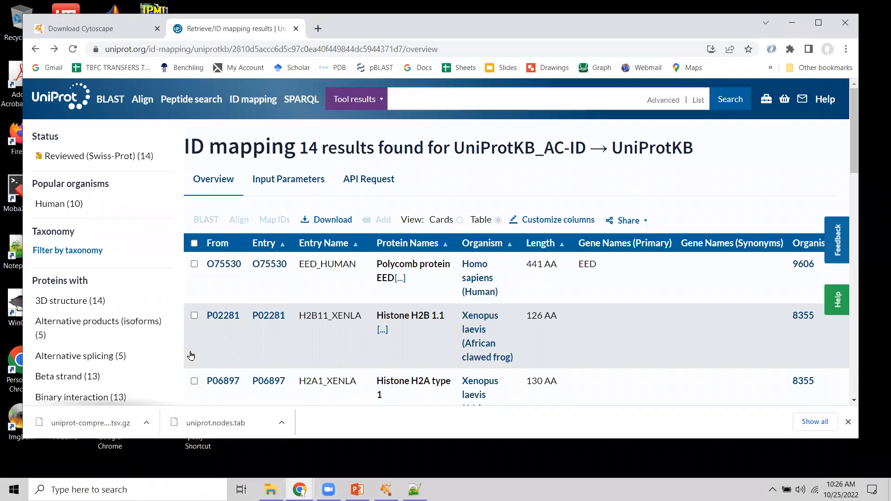
Switch to the network1 session in Cytoscape and fit the prc2.tab_1 network to its view.
left_click(791, 23)
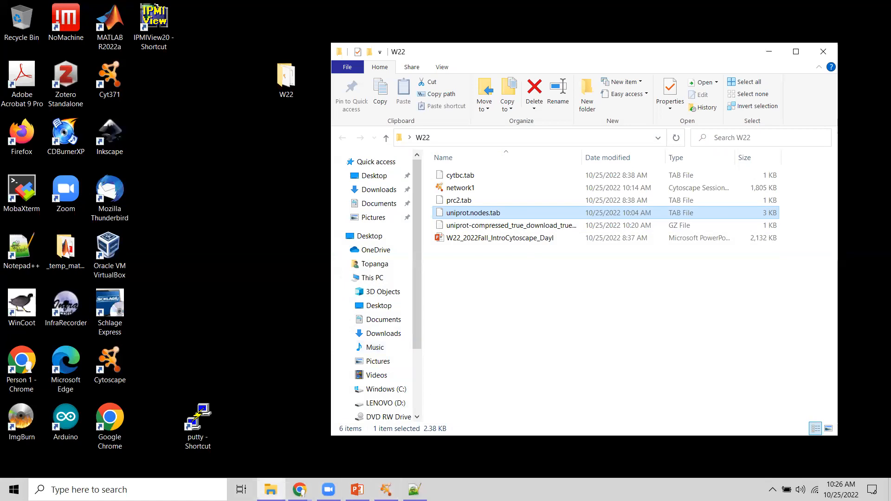
left_click(386, 490)
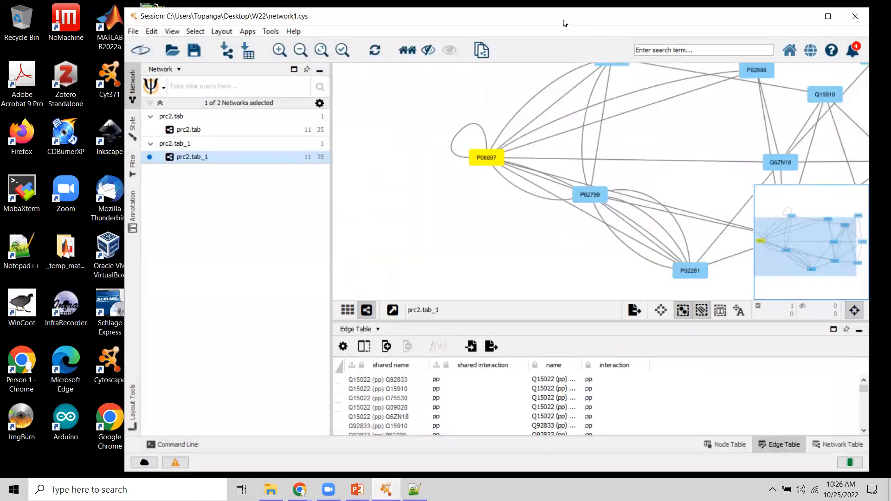
left_click_drag(564, 22, 519, 29)
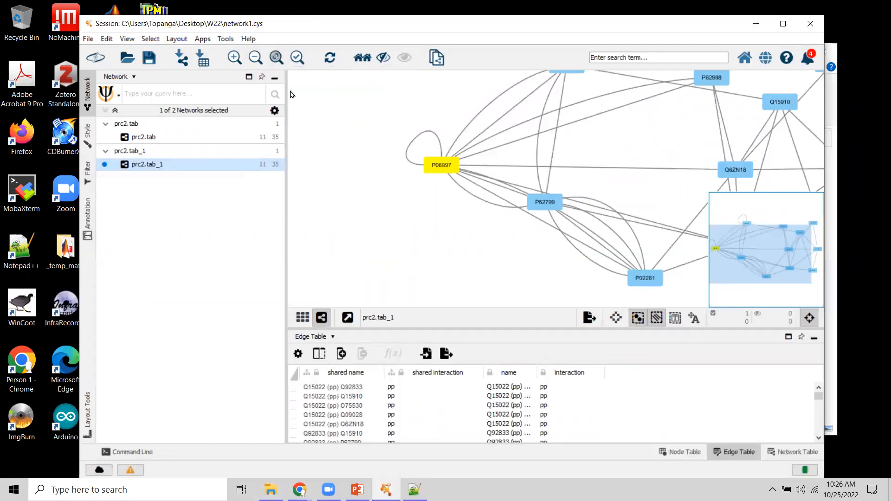
left_click(276, 58)
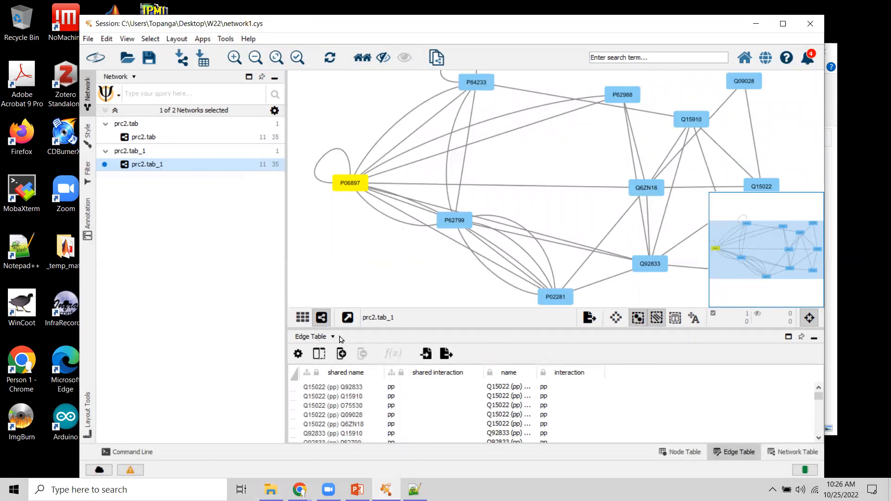
Show the Node Table for prc2.tab_1, clear the node selection, and enlarge the table area.
left_click(314, 337)
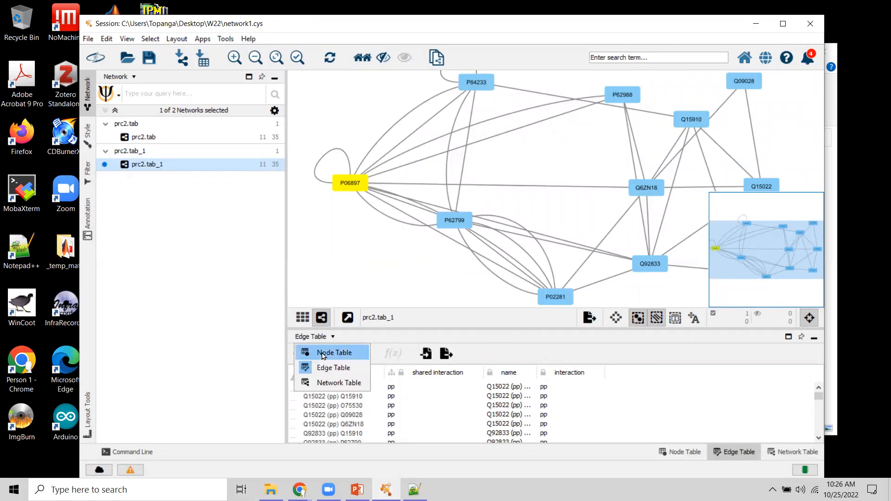
left_click(326, 350)
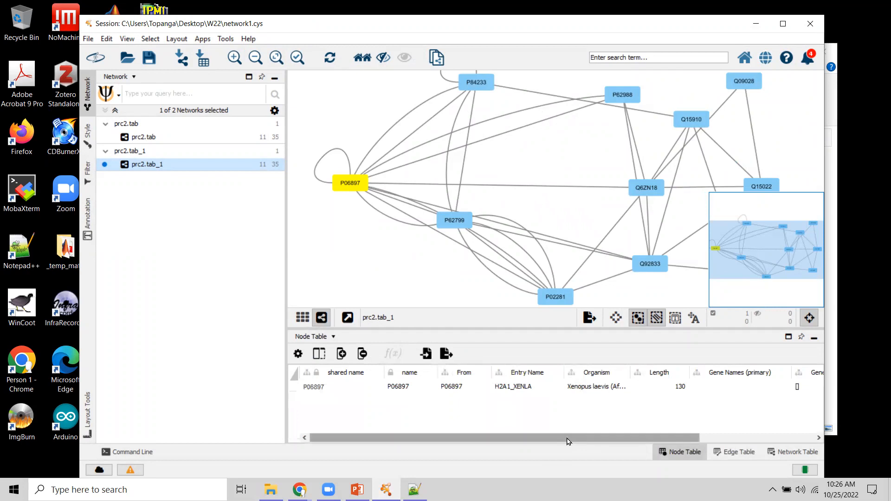
left_click(377, 288)
left_click_drag(412, 438, 830, 413)
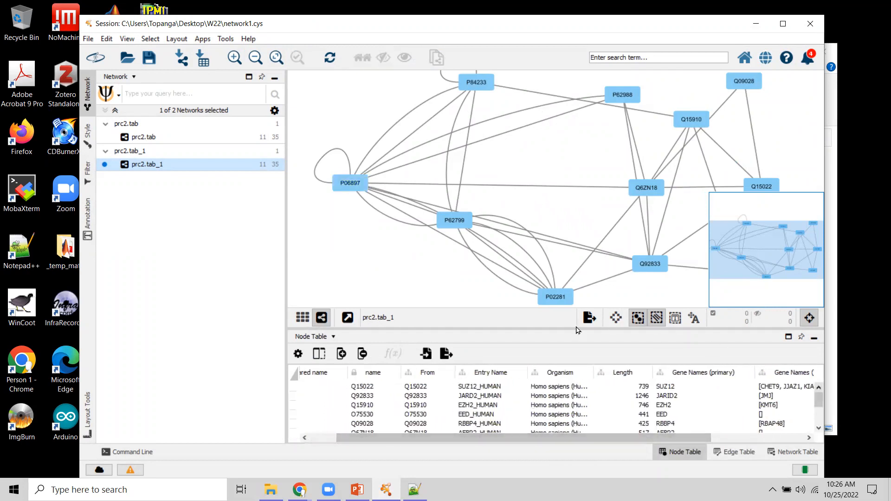
left_click_drag(575, 327, 586, 288)
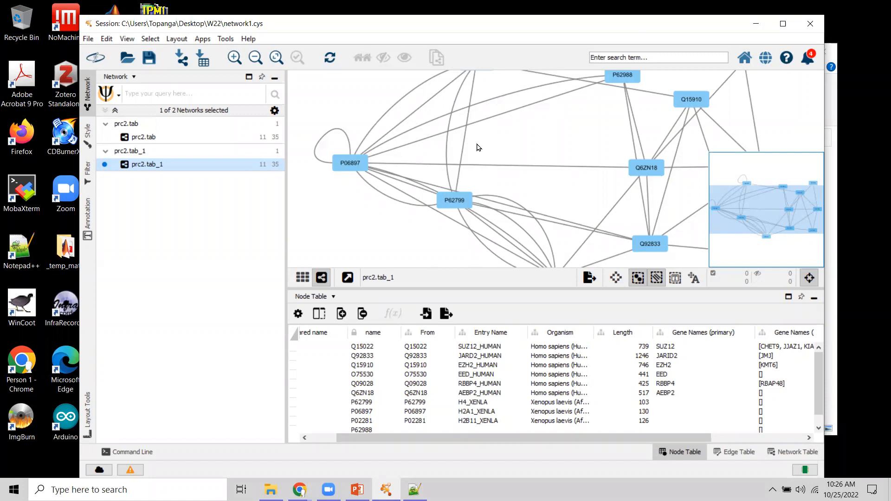
Select nodes Q15910, Q6ZN18 and Q92833 together to examine their rows in the Node Table.
left_click(691, 102)
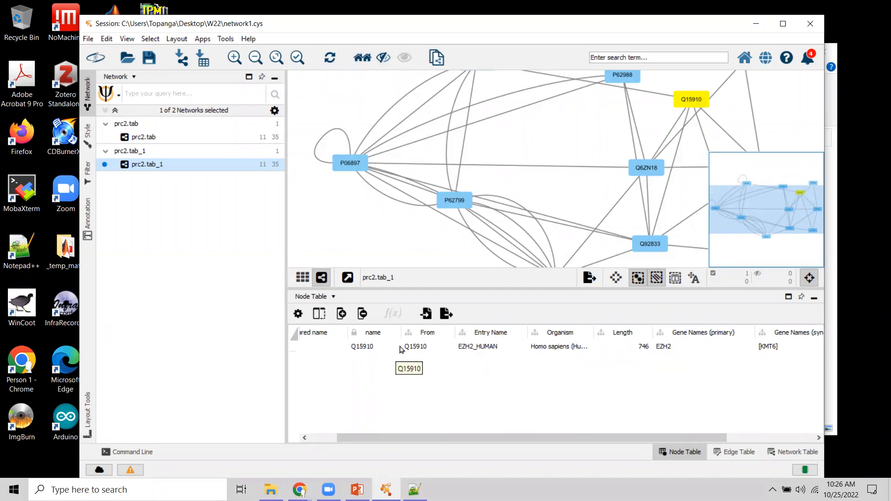
left_click(648, 169, "shift")
left_click(652, 243, "shift")
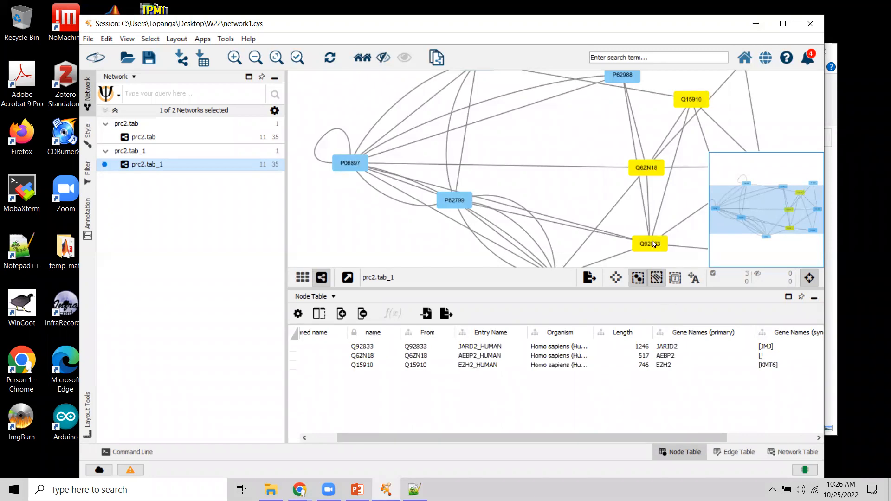
Reveal the Node Table's row display options and replace the current node selection with P62799 and P06897.
left_click(298, 314)
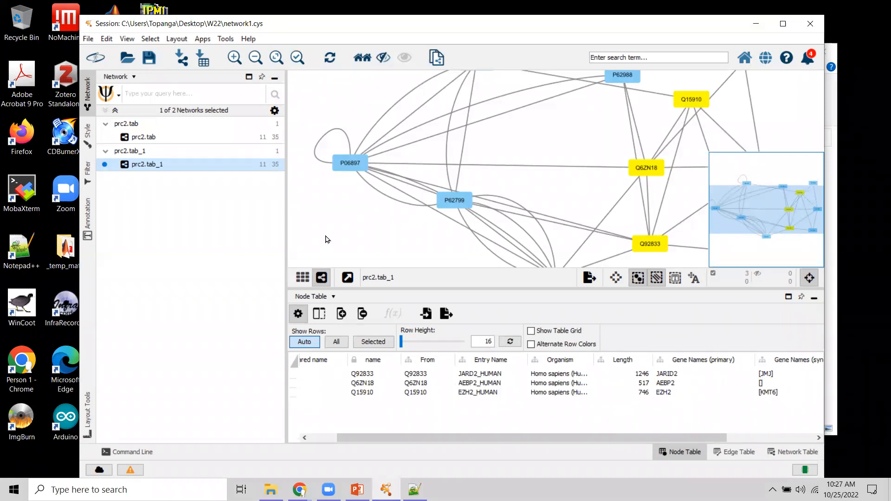
left_click(324, 232)
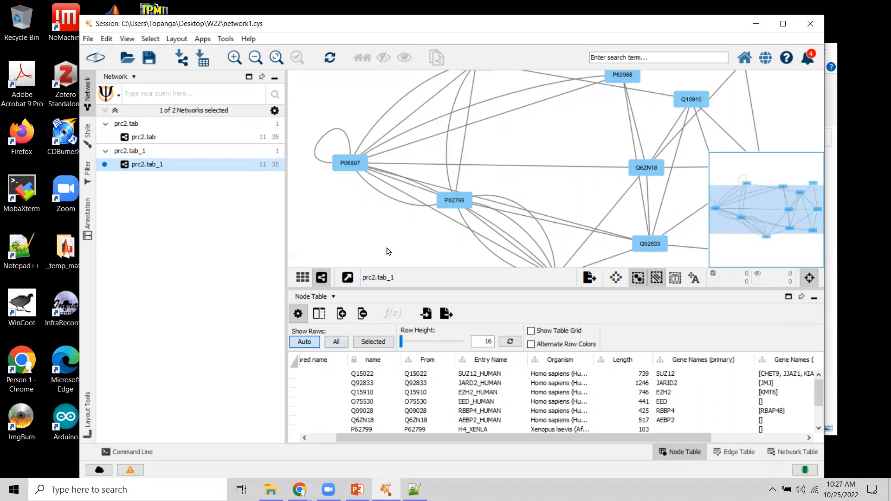
left_click(454, 202)
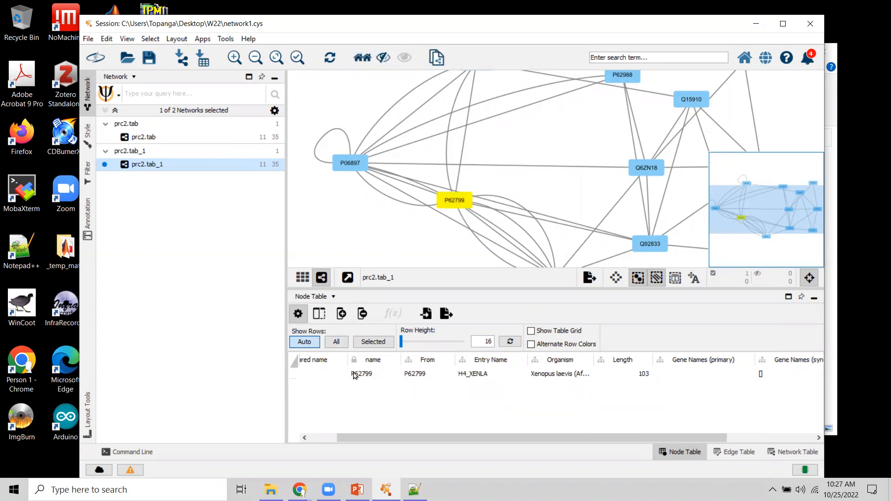
left_click(345, 167, "shift")
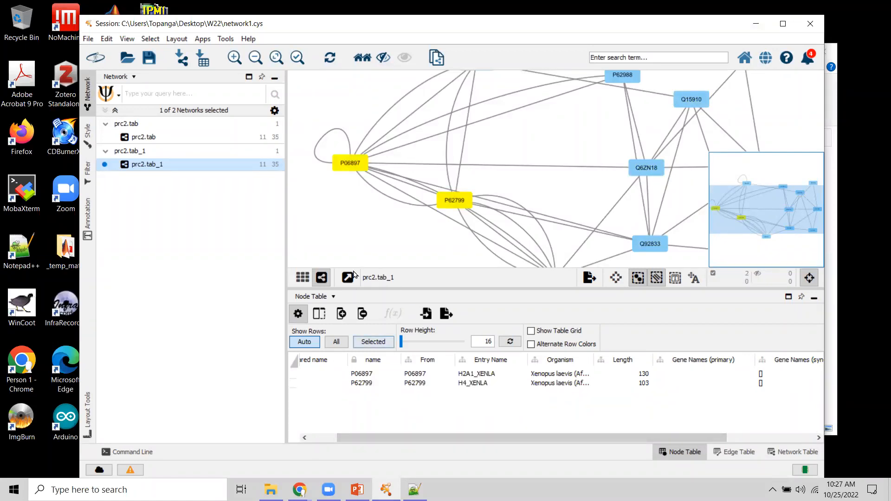
Compare the All and Selected row modes of the Node Table, then restore Auto and hide the display options.
left_click(336, 342)
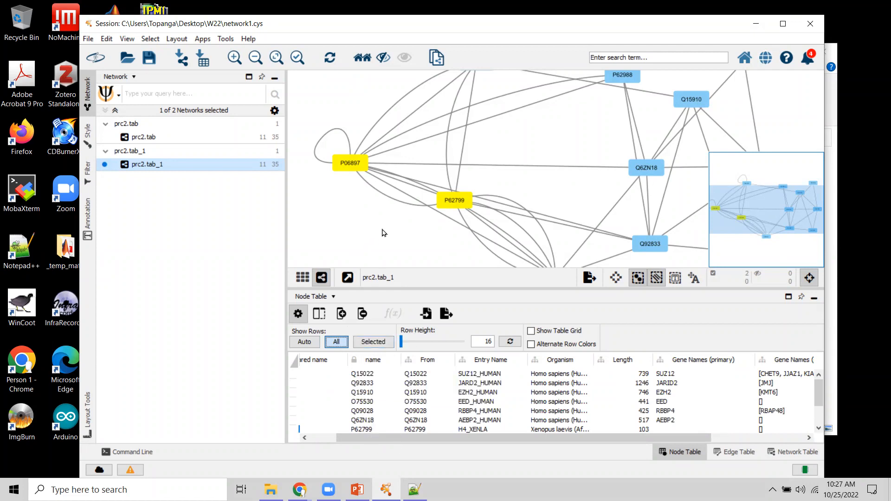
left_click(374, 342)
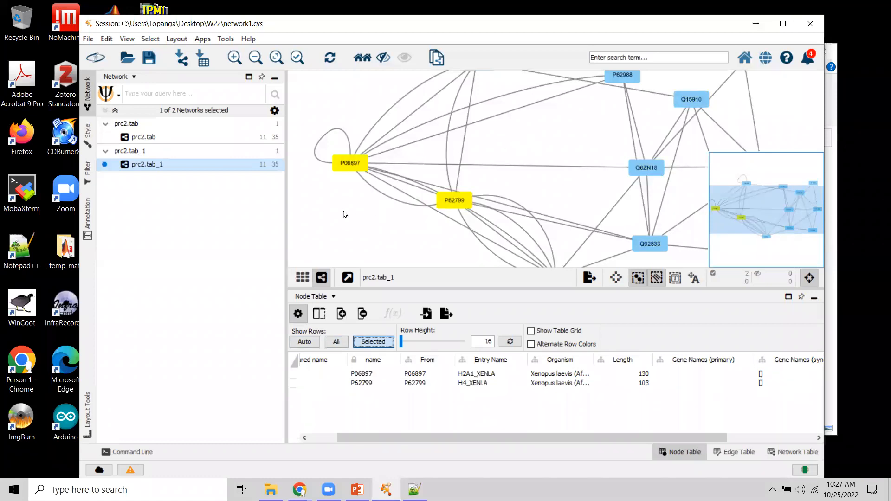
left_click(498, 162)
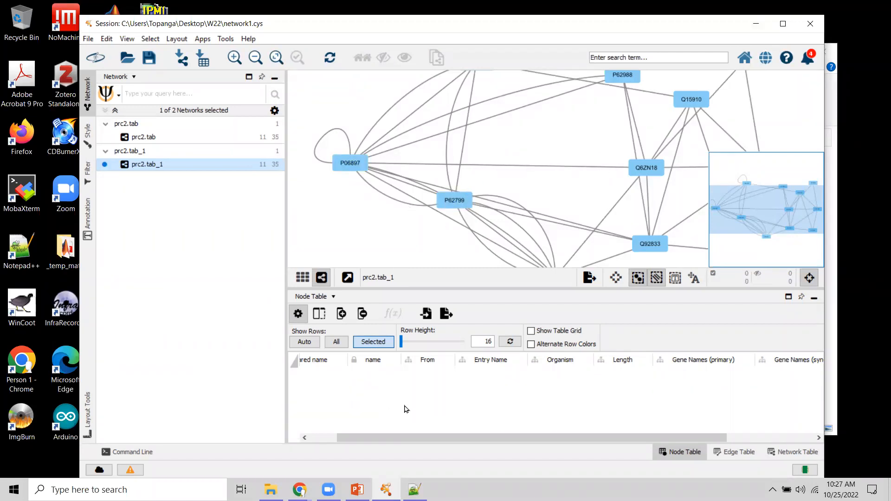
left_click(304, 342)
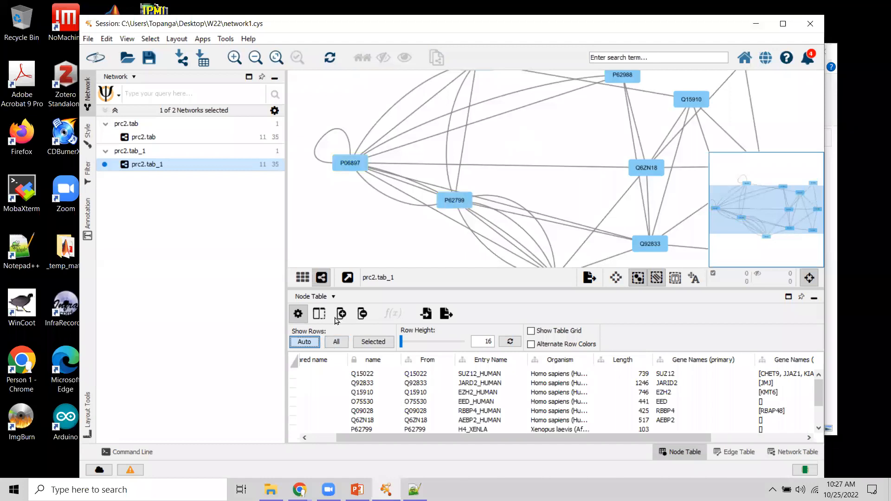
left_click(298, 314)
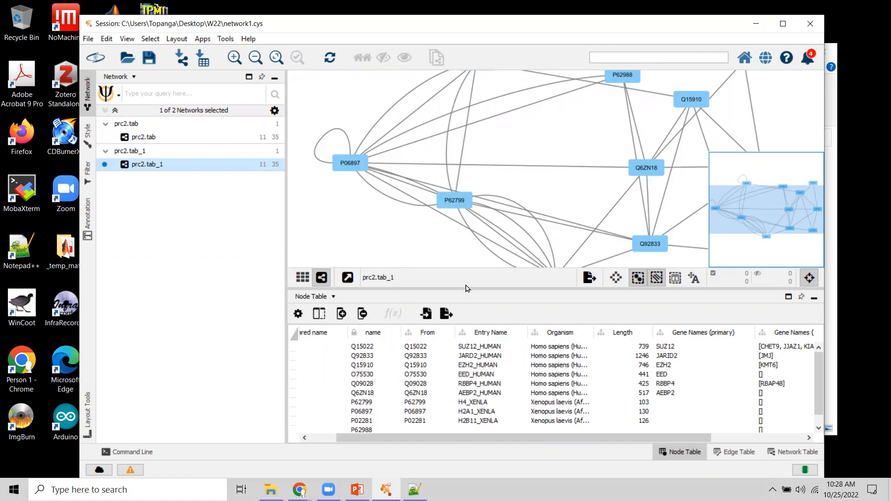
left_click_drag(466, 287, 464, 313)
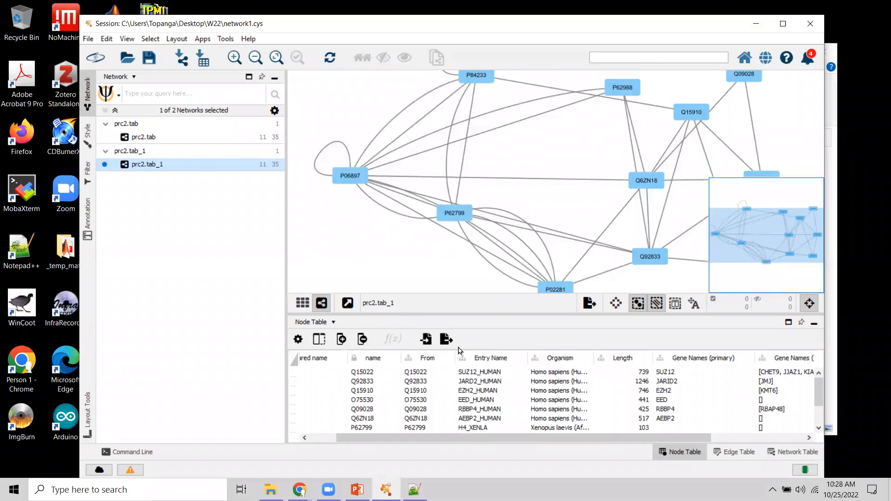
left_click_drag(581, 211, 537, 175)
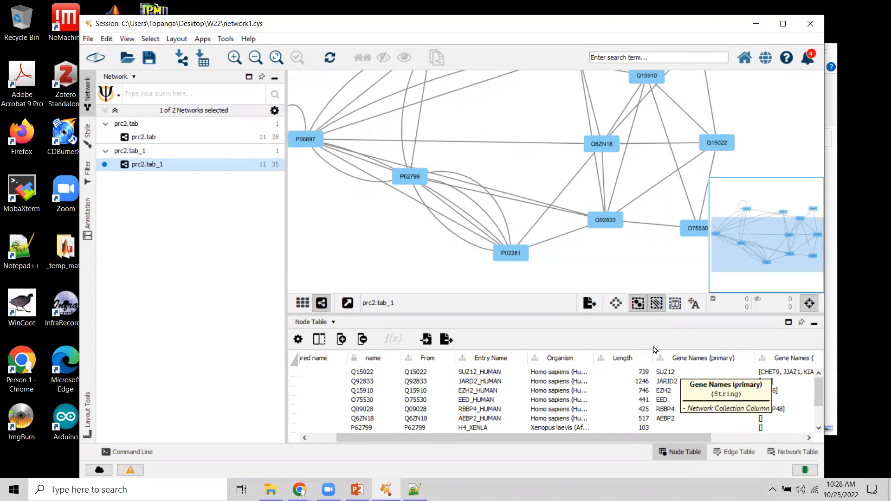
Reduce the table area's height and review the default style's node and edge properties.
left_click_drag(514, 314, 527, 347)
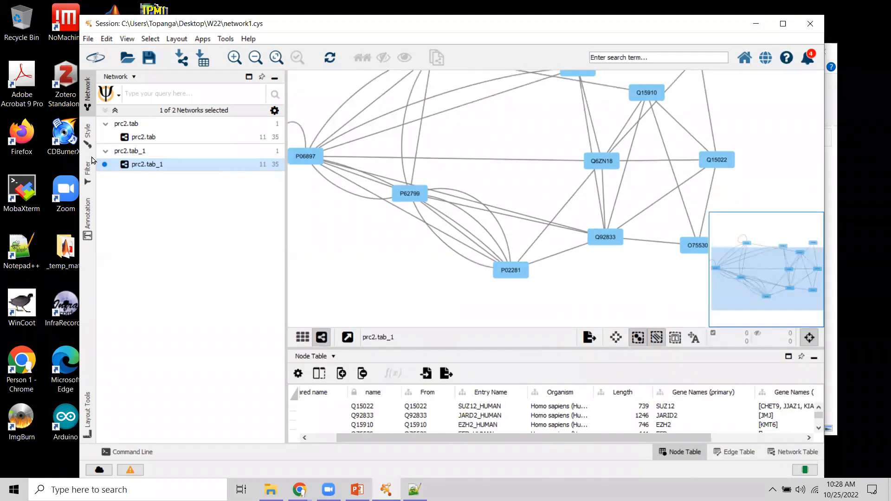
left_click(88, 133)
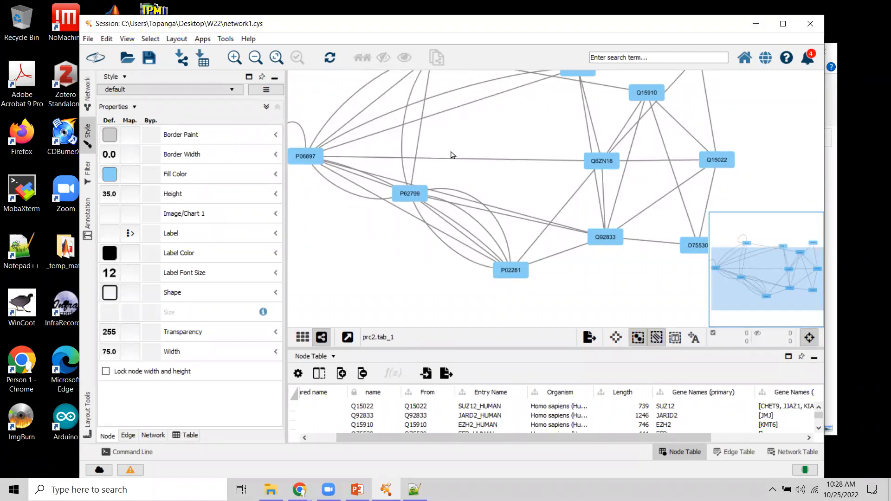
left_click_drag(487, 133, 509, 152)
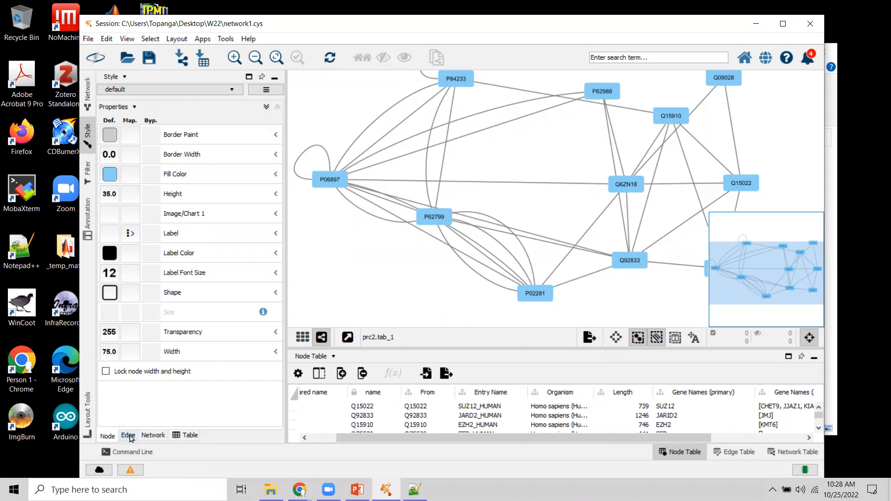
left_click(129, 436)
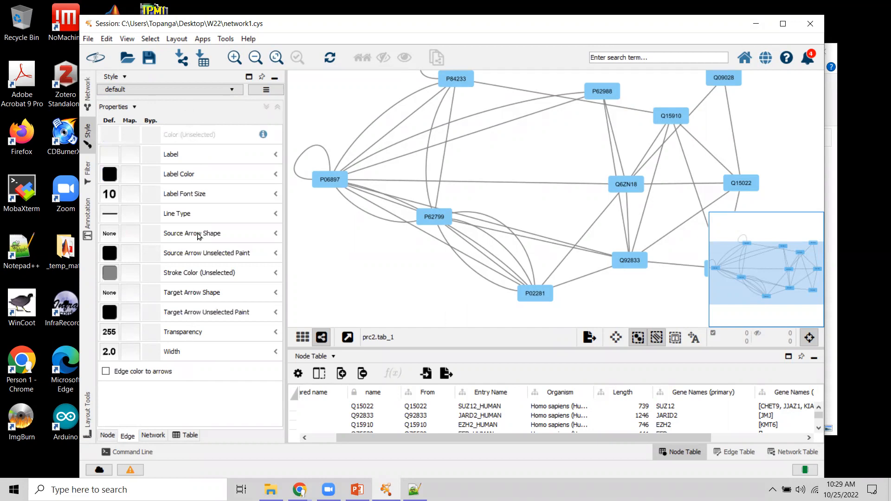
Set the network's default background paint to a pale lavender from the ColorBrewer Sequential palettes.
left_click(154, 436)
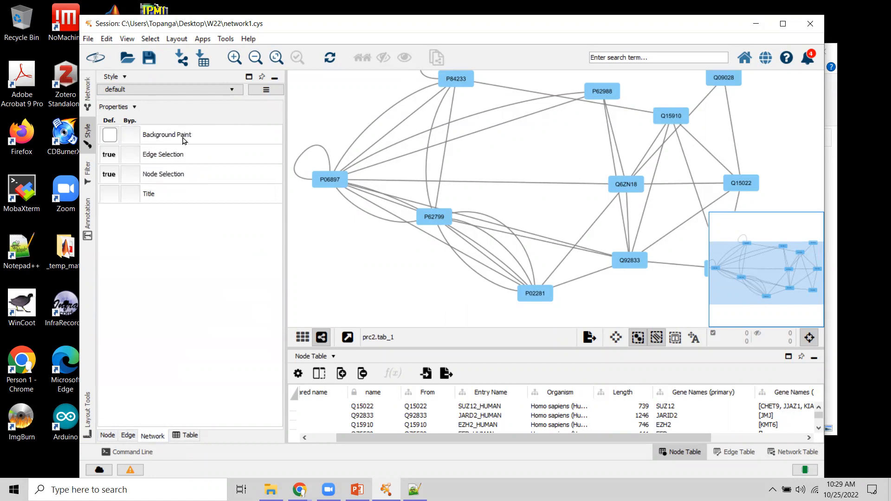
left_click(110, 137)
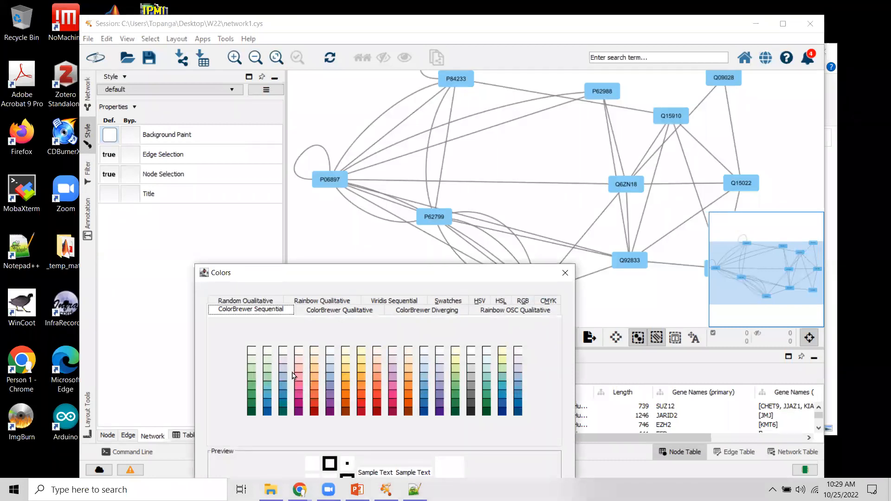
left_click(517, 367)
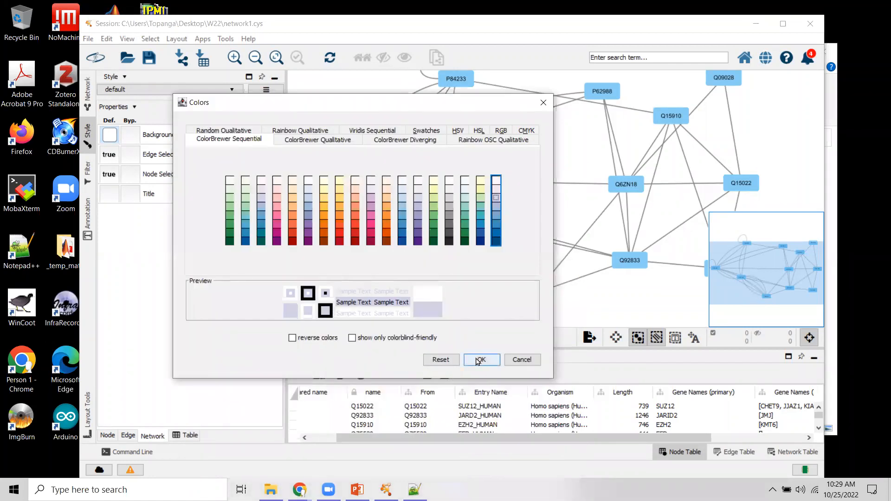
left_click(481, 360)
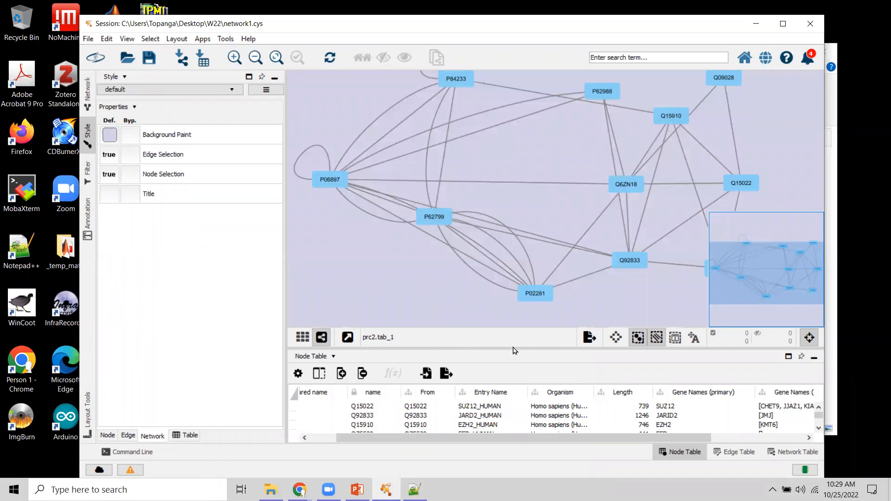
Return to the node style properties and examine which additional properties can be displayed.
left_click(108, 437)
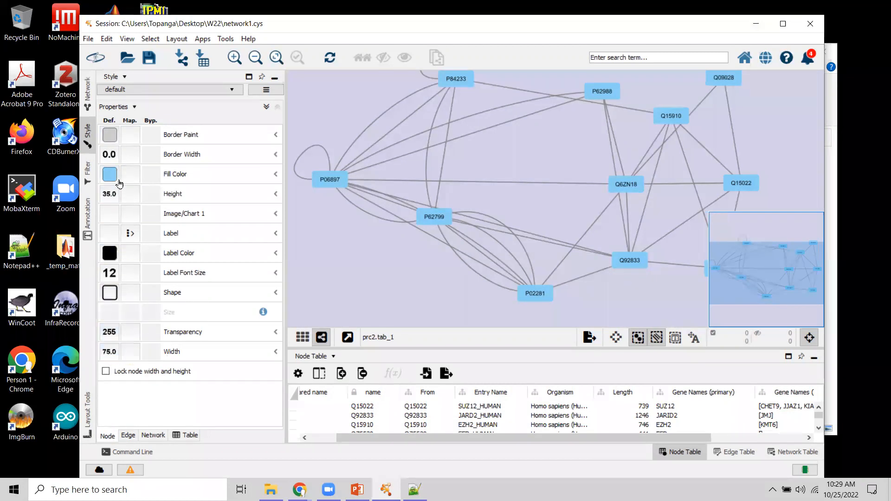
left_click(131, 108)
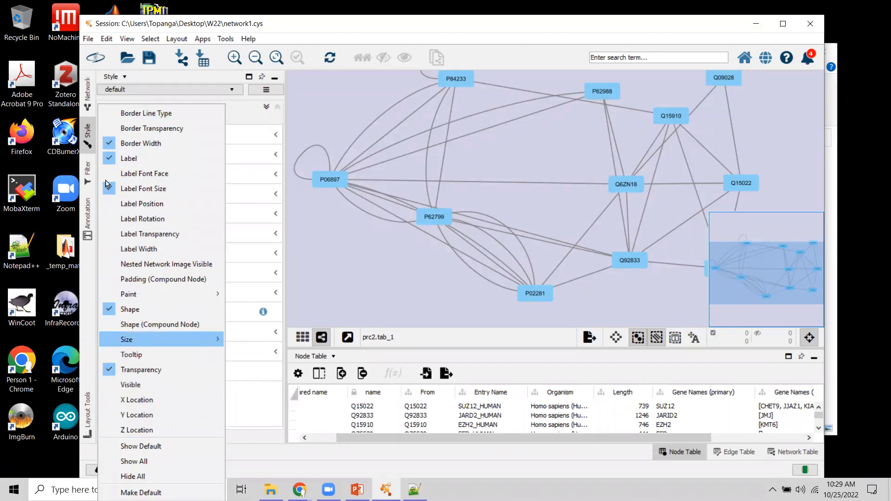
left_click(244, 116)
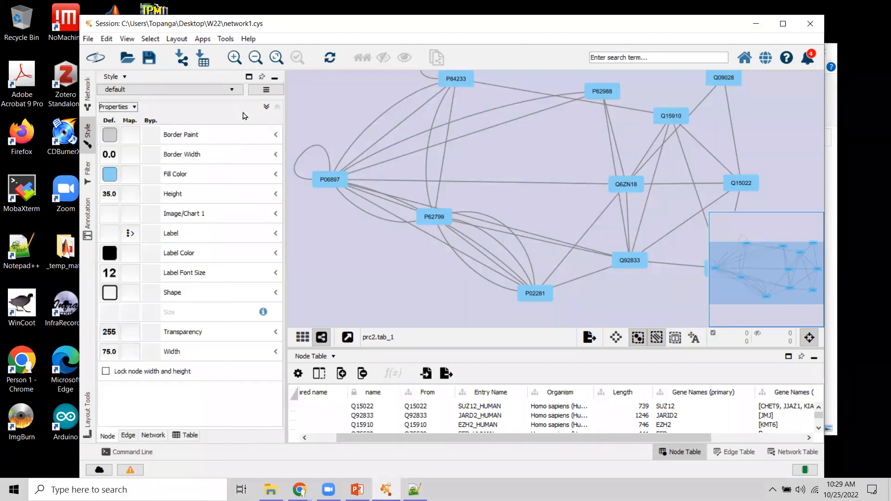
left_click(134, 108)
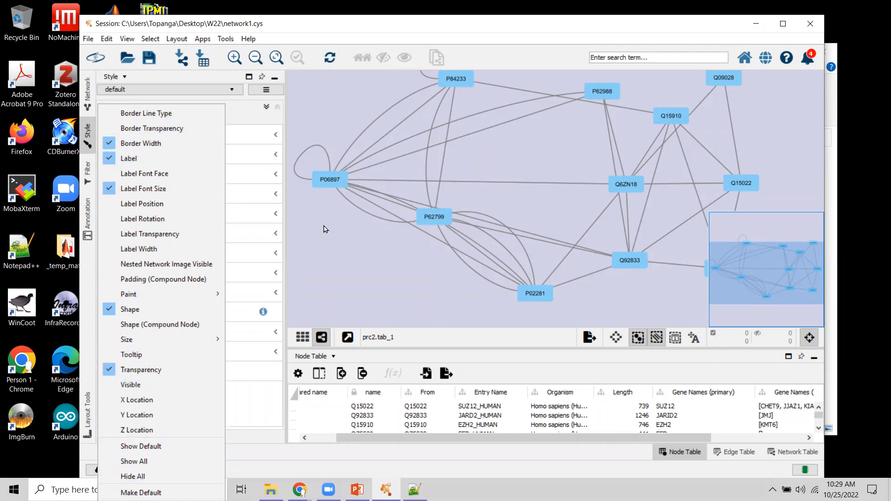
left_click(253, 115)
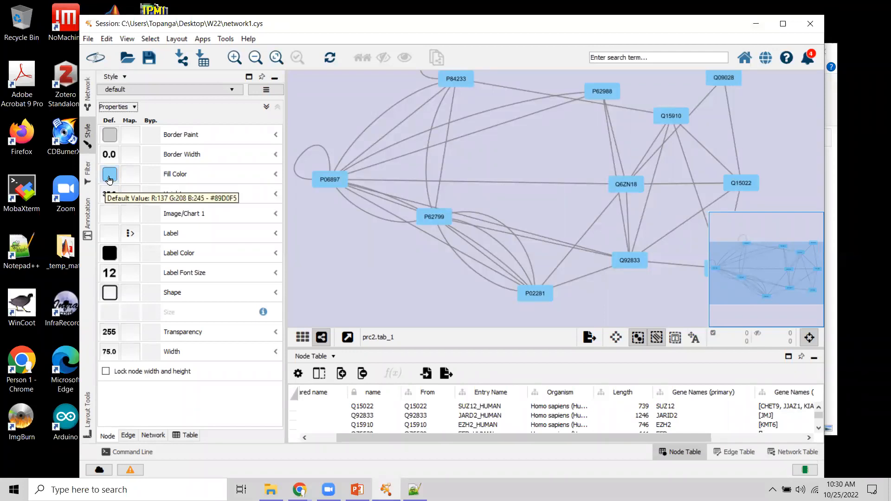
Set the default node fill color to orange from the ColorBrewer Sequential palettes.
left_click(110, 174)
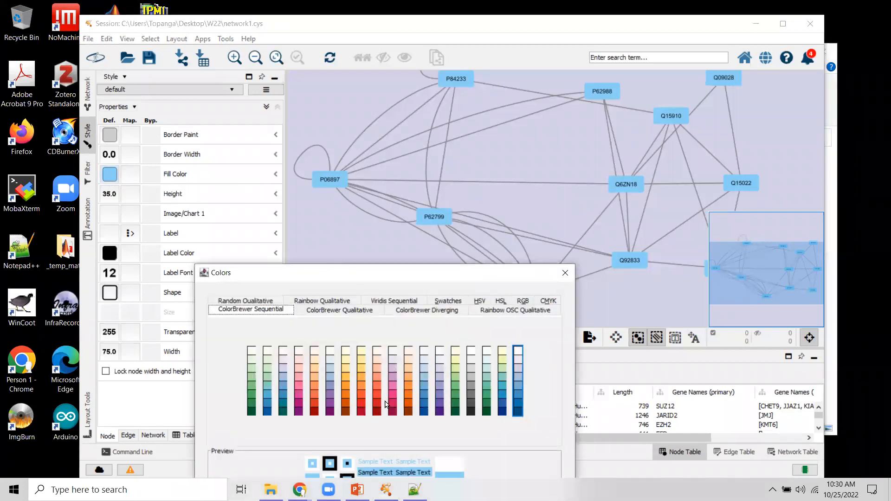
left_click(410, 397)
left_click_drag(453, 265, 460, 83)
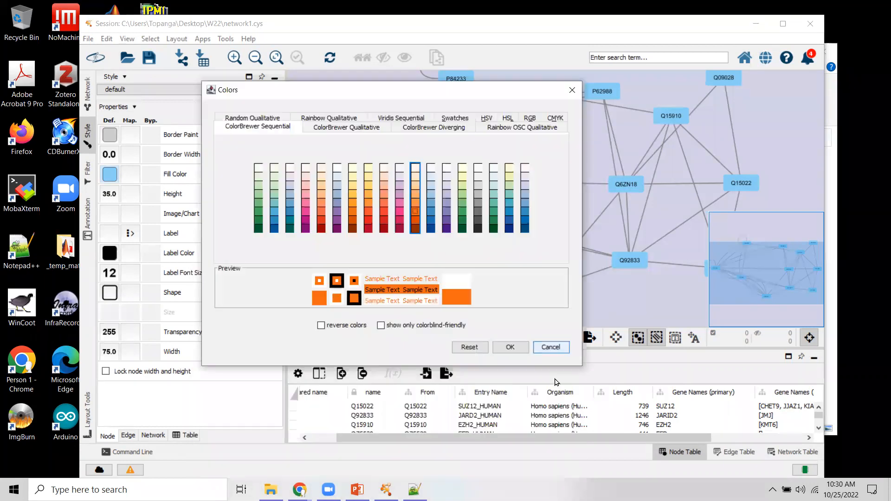
left_click(510, 347)
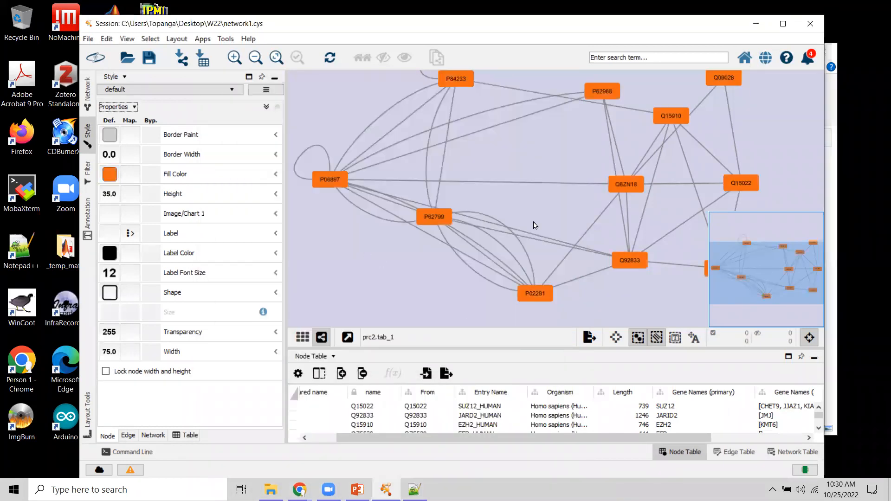
mouse_move(553, 152)
left_mouse_down()
mouse_move(565, 175)
mouse_move(544, 149)
mouse_move(556, 156)
left_mouse_up()
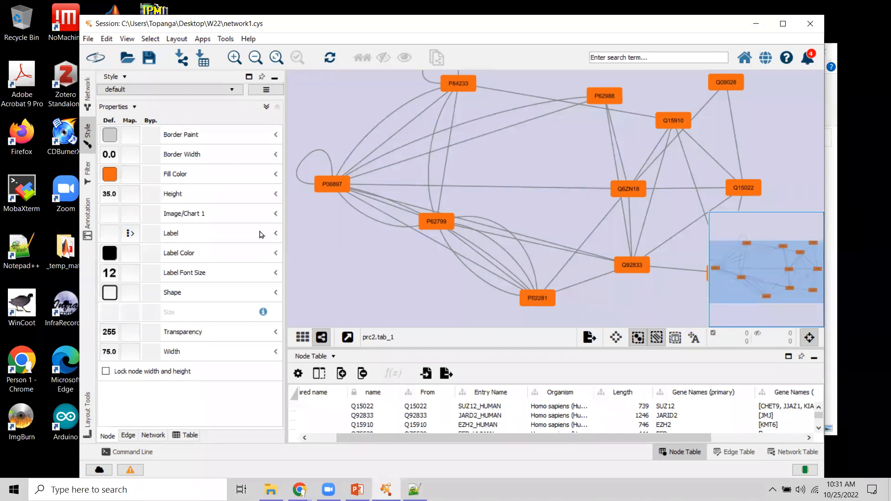
Map the node labels to the Gene Names (primary) column.
left_click(130, 235)
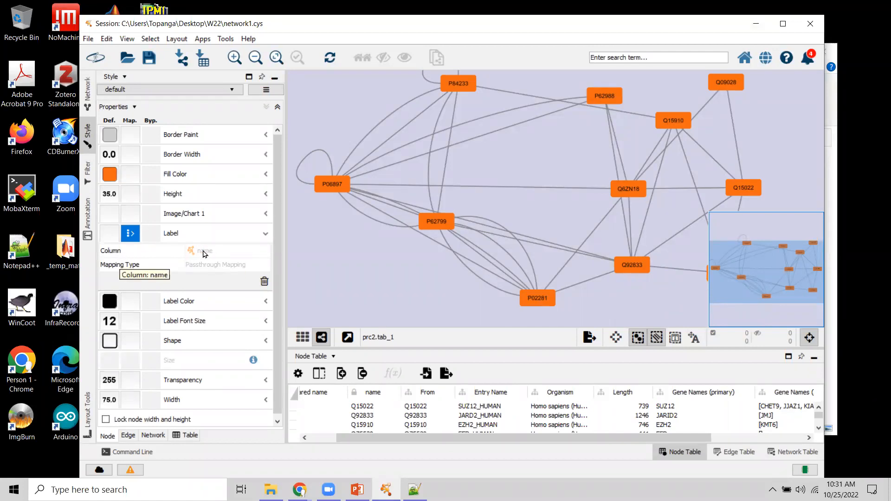
left_click(208, 252)
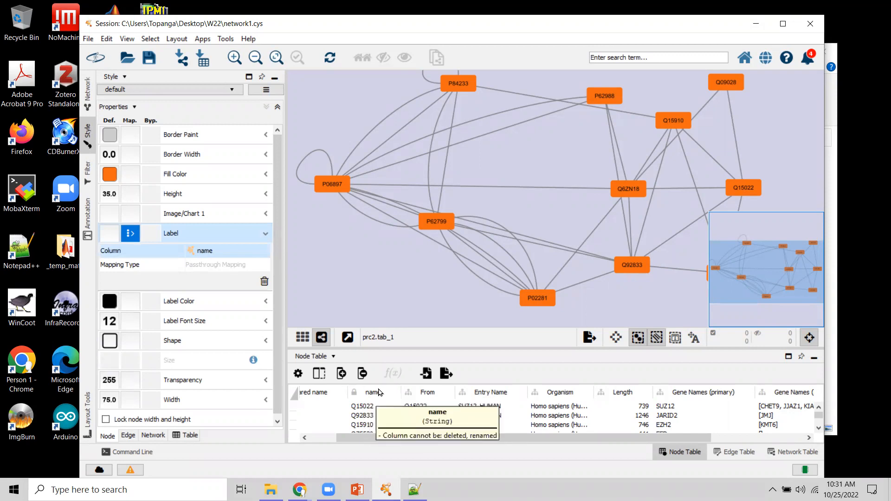
left_click(210, 251)
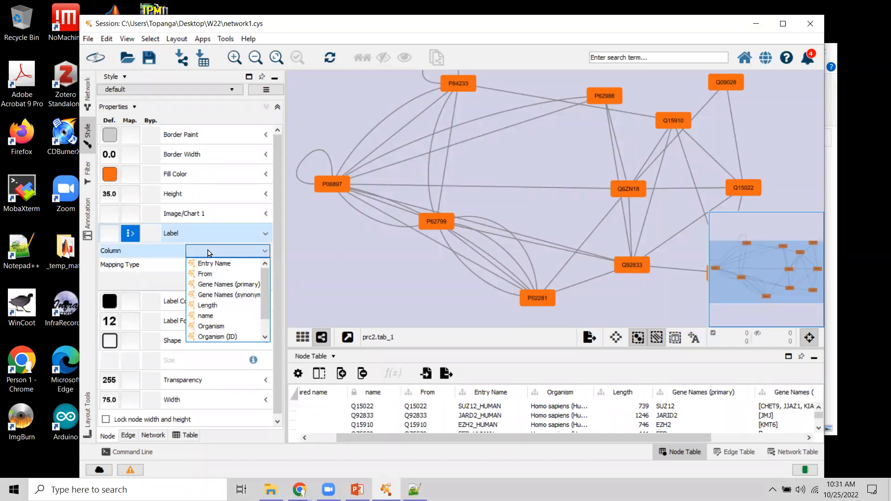
left_click(229, 285)
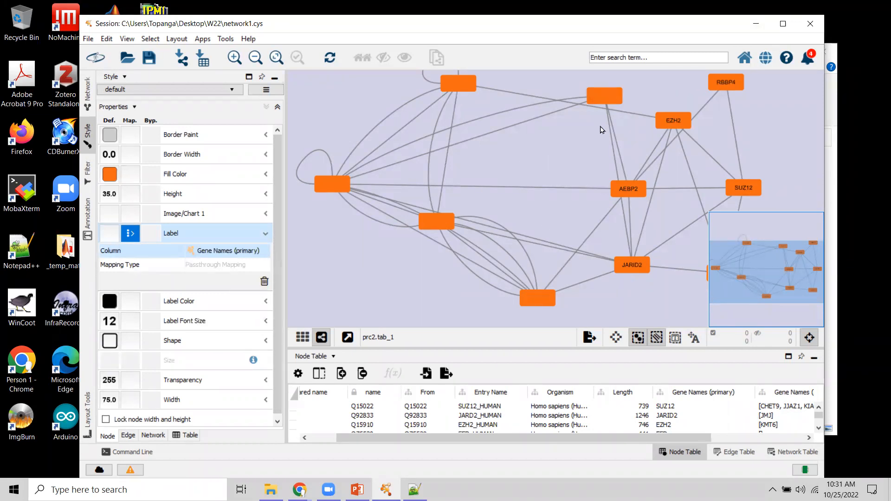
Examine the node labels across the network and the Label property's mapping type.
left_click_drag(588, 156, 554, 175)
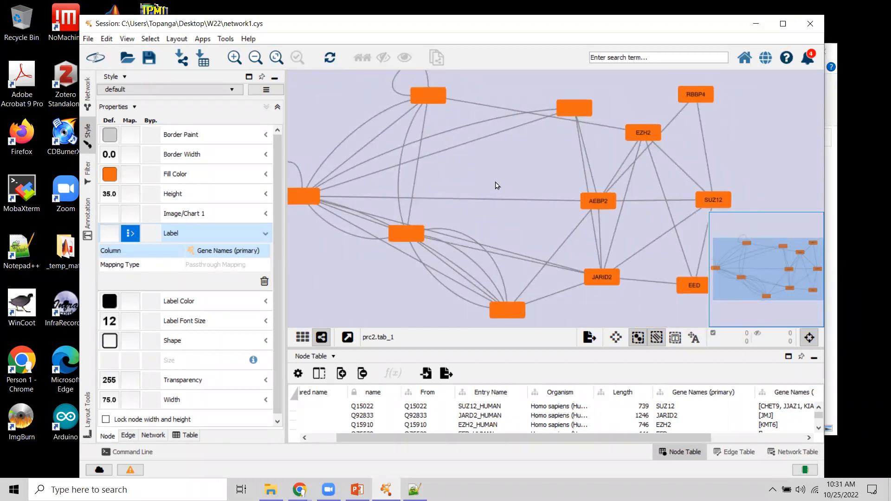
left_click_drag(501, 168, 358, 160)
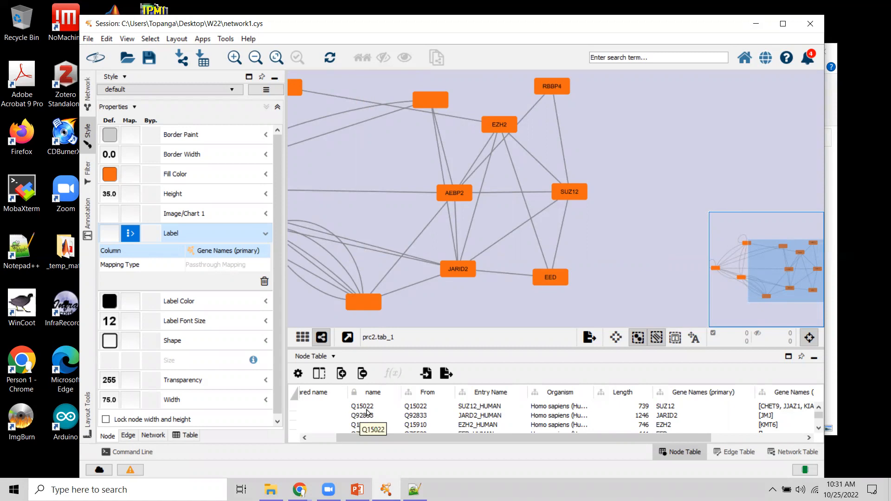
left_click_drag(490, 212, 555, 227)
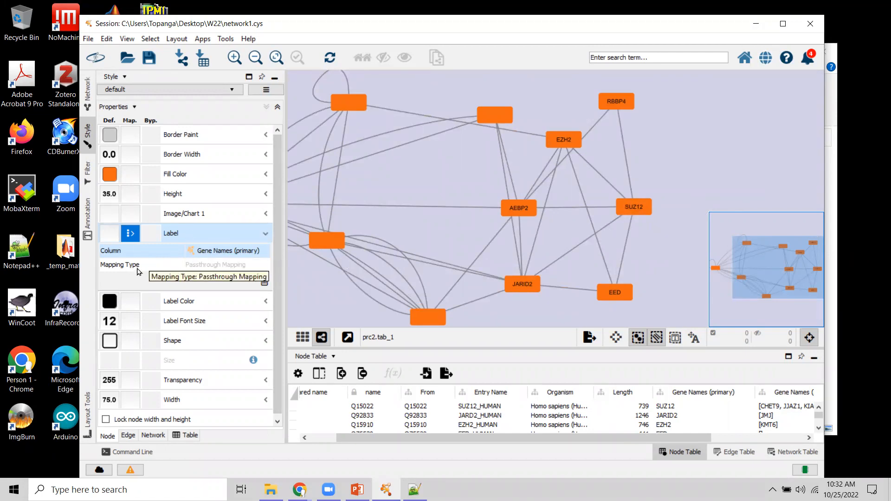
left_click(220, 265)
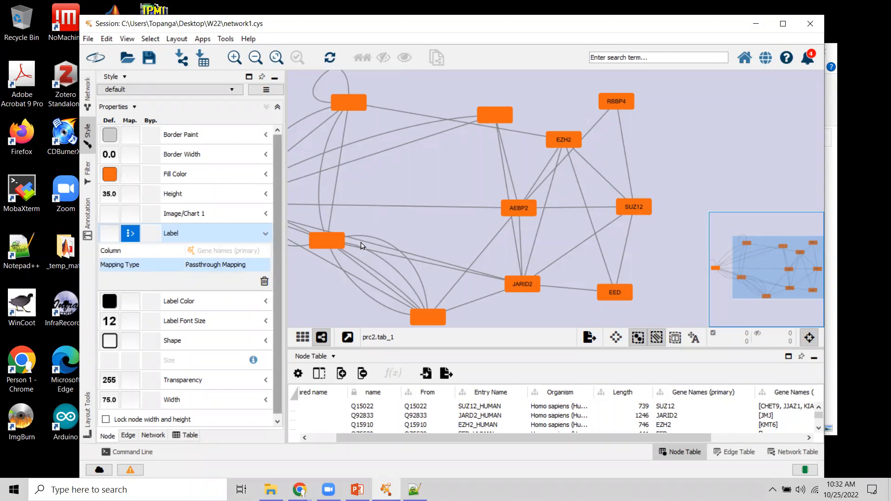
left_click_drag(433, 225, 491, 218)
left_click_drag(488, 187, 538, 191)
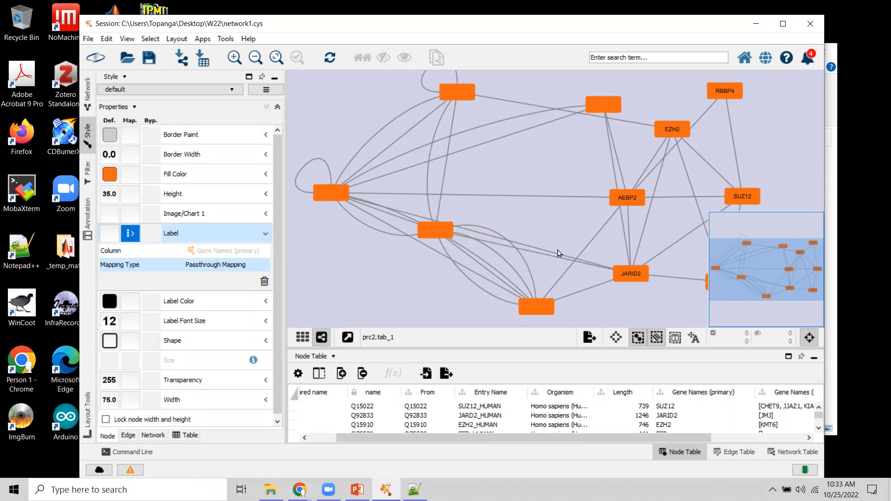
left_click_drag(531, 170, 503, 135)
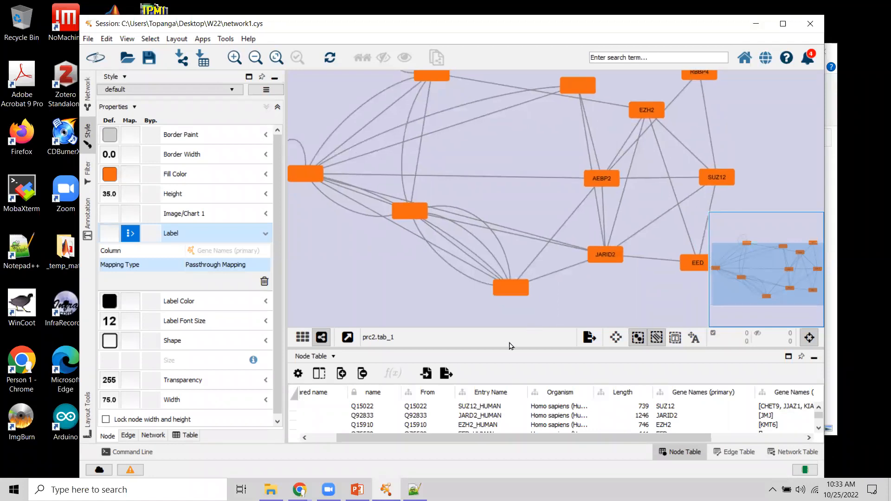
Enlarge the Node Table area and select the name cell of P62988.
left_click_drag(509, 349, 509, 253)
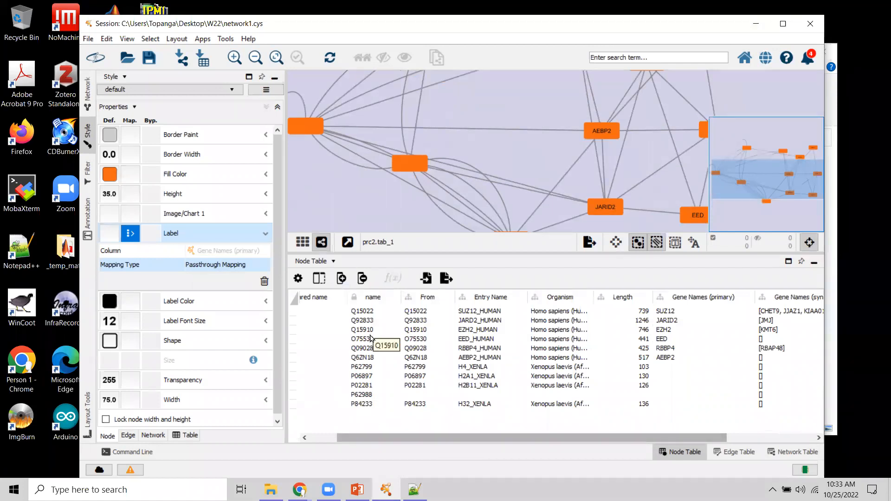
left_click(363, 395)
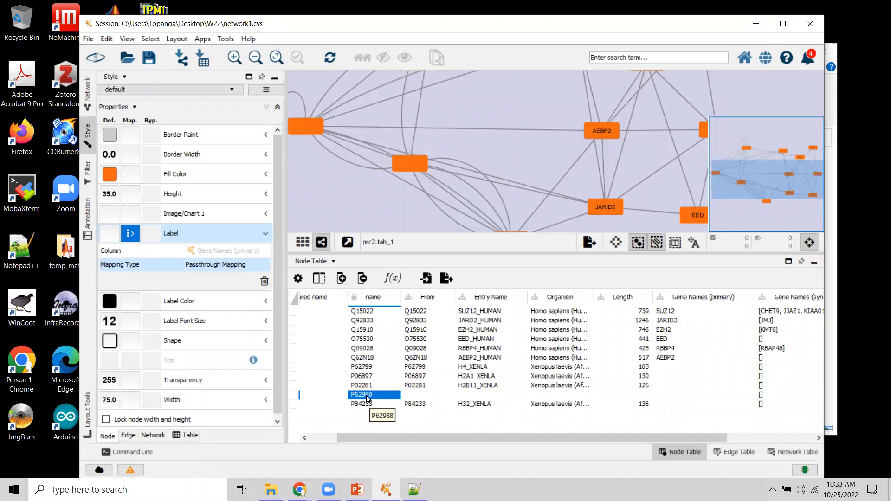
Switch to the UniProt ID mapping results in Chrome and search for P62988.
left_click(299, 490)
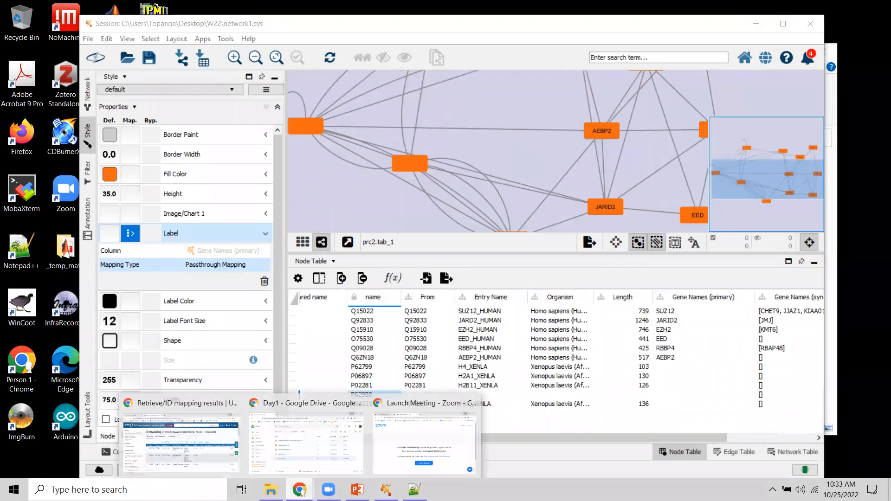
left_click(189, 449)
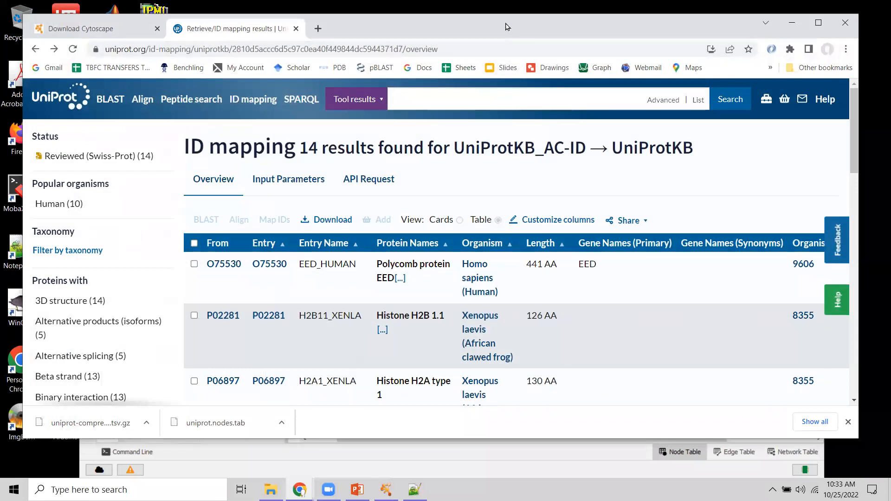
left_click_drag(507, 27, 538, 12)
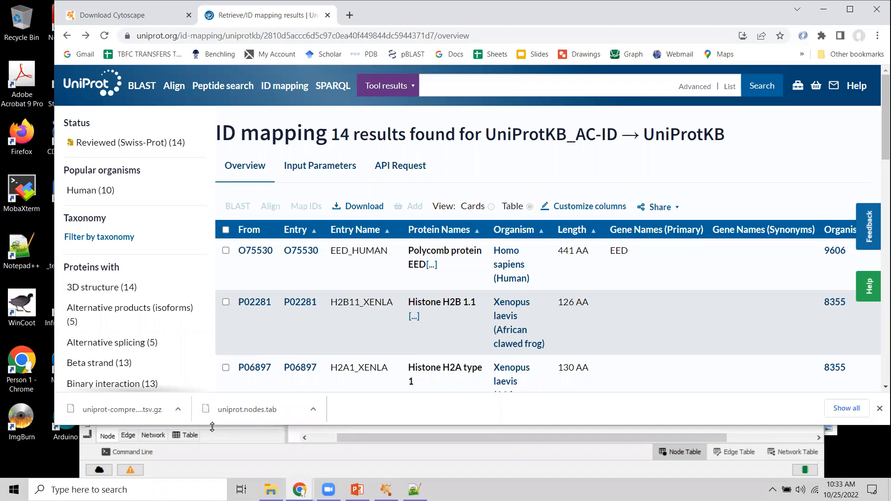
left_click_drag(212, 427, 212, 385)
left_click(480, 81)
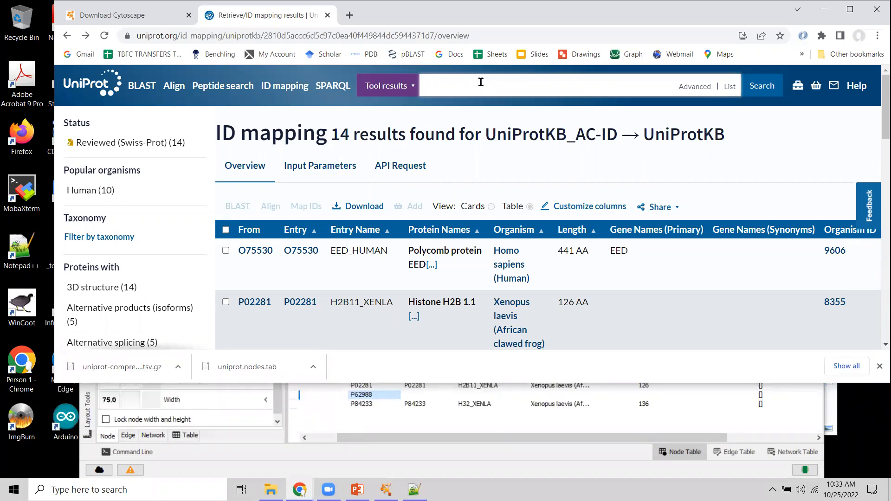
type("P62988")
key("Return")
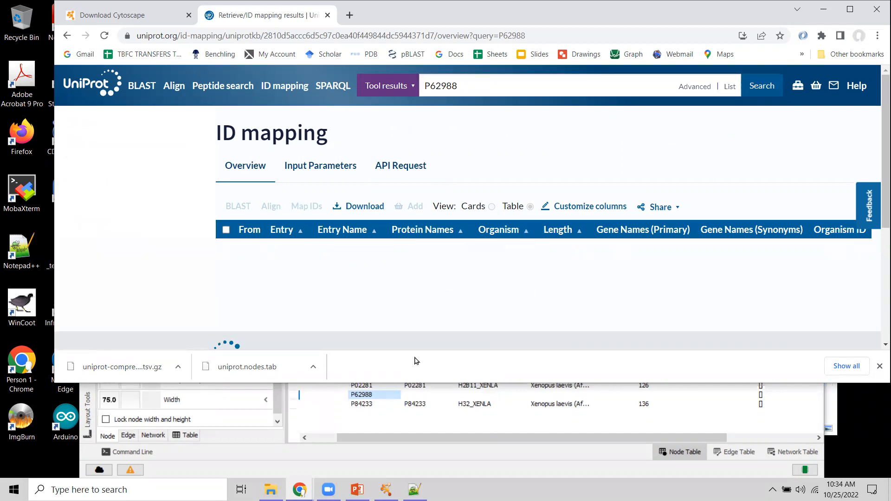
left_click_drag(309, 383, 309, 443)
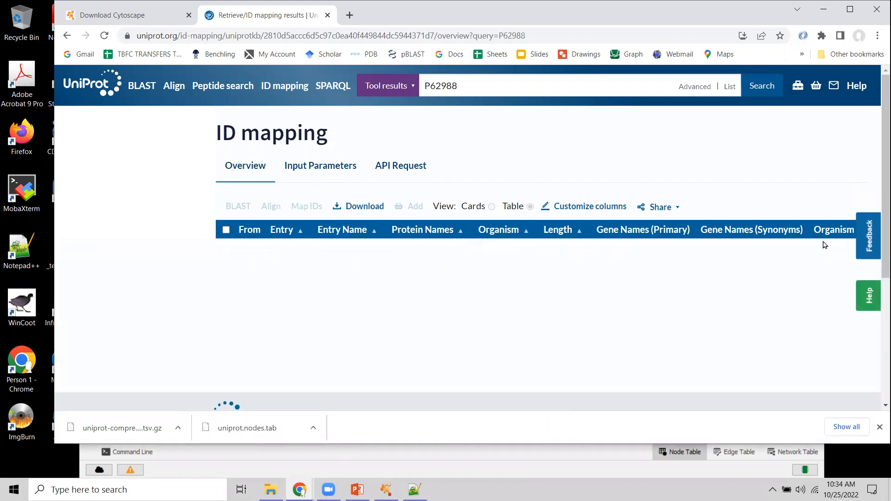
Search UniProtKB from the UniProt home page for P62988 and read its entry history.
left_click_drag(878, 187, 878, 167)
left_click(92, 83)
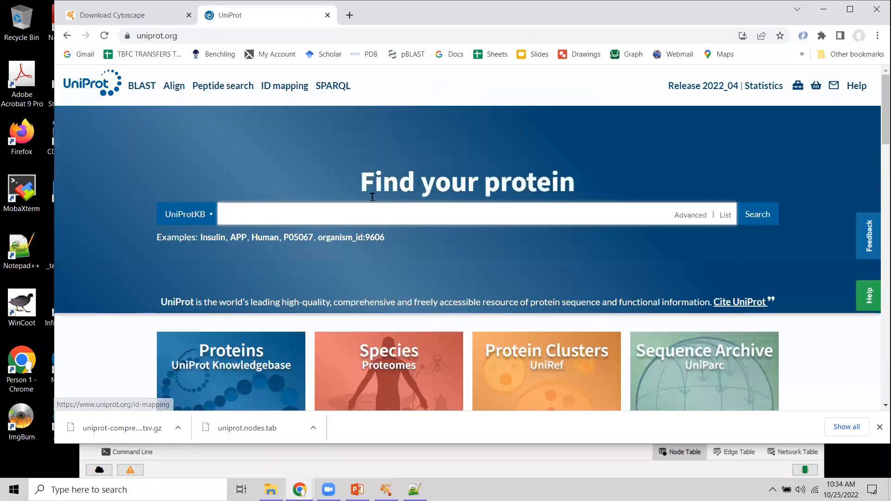
type("P")
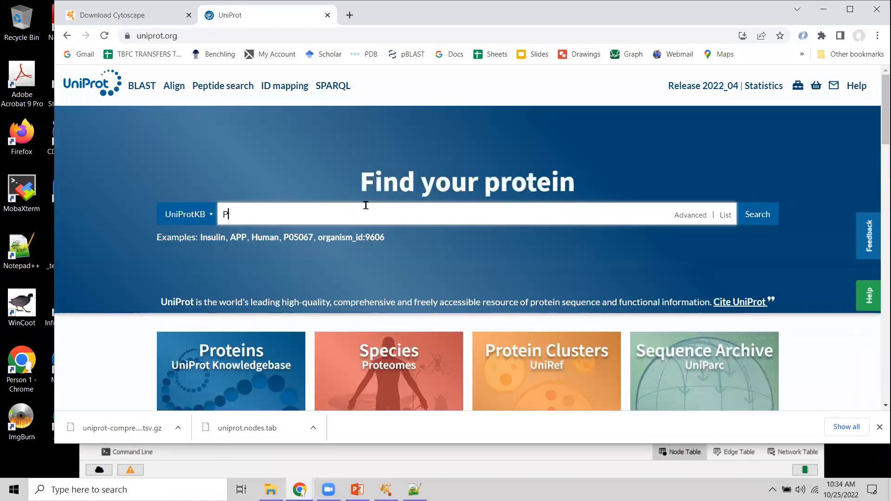
type("62988")
left_click(758, 214)
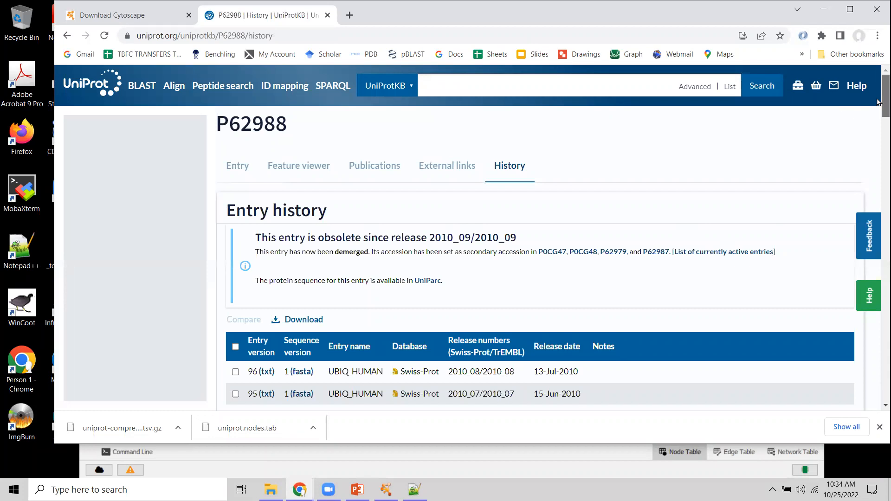
scroll(877, 115, "down", 2)
scroll(878, 115, "up", 1)
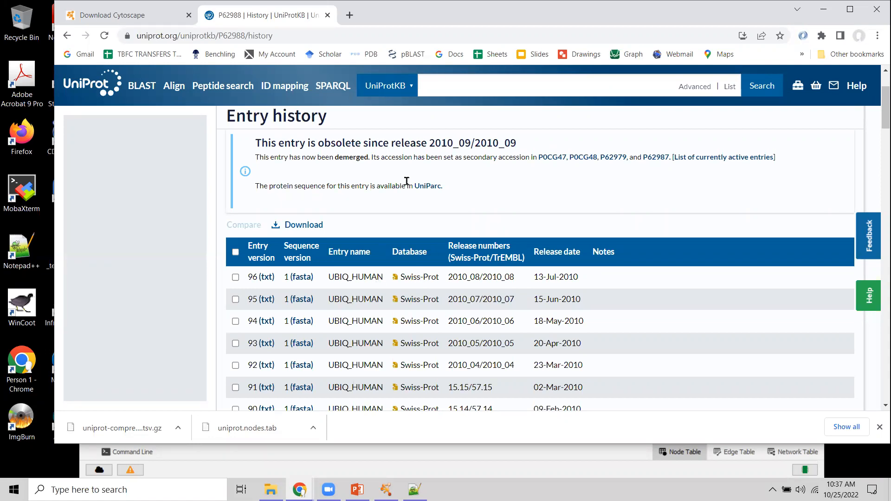
Switch to Cytoscape and enter P62988 in the From column of the P62988 row in the Node Table.
left_click(246, 454)
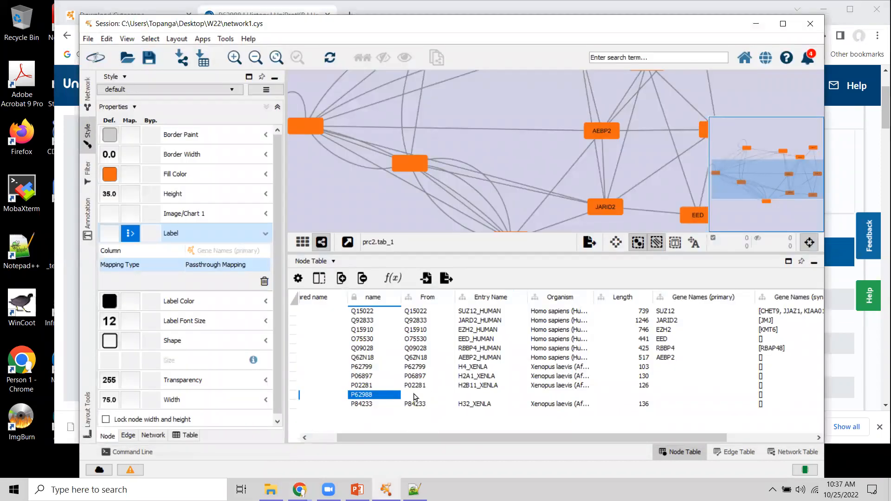
double_click(416, 396)
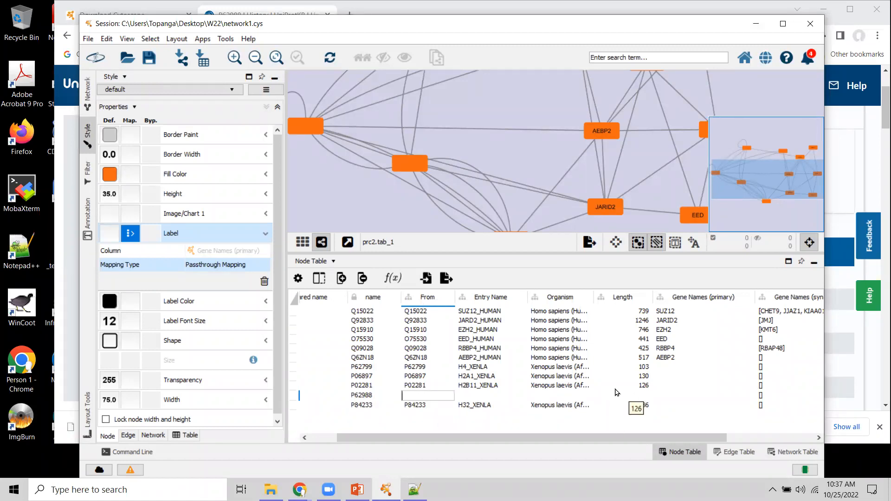
key("BackSpace")
key("Caps_Lock")
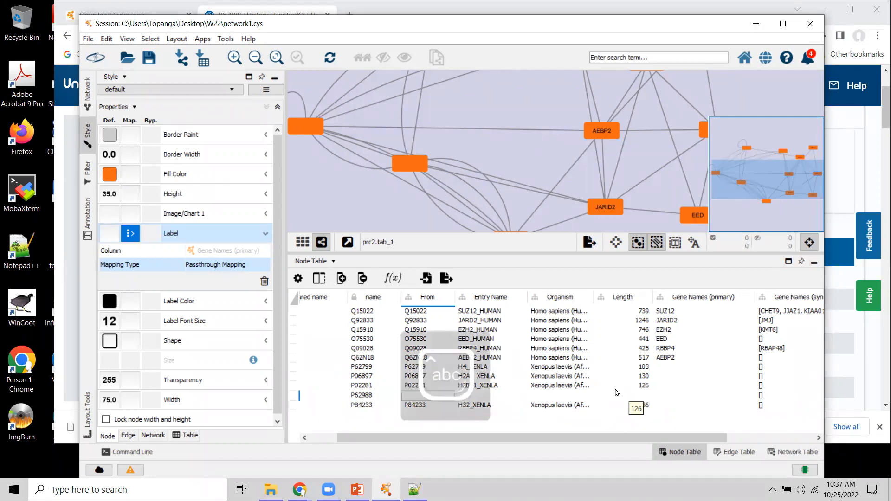
type("P")
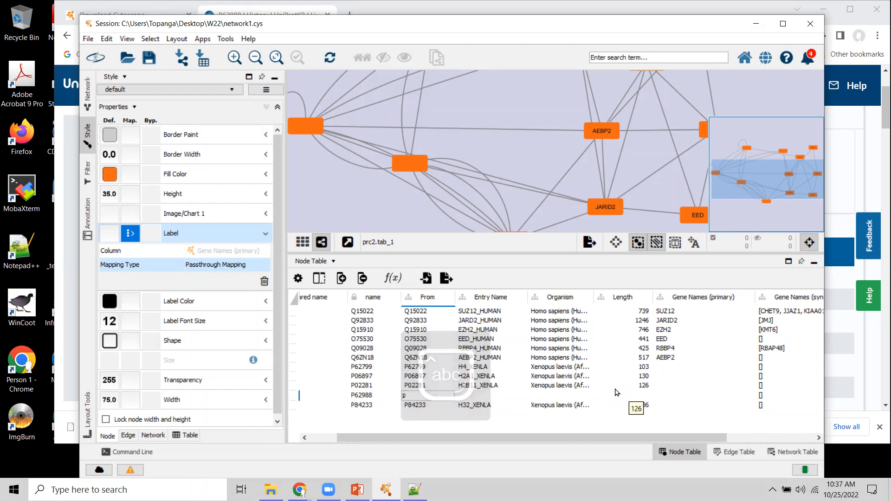
type("62988")
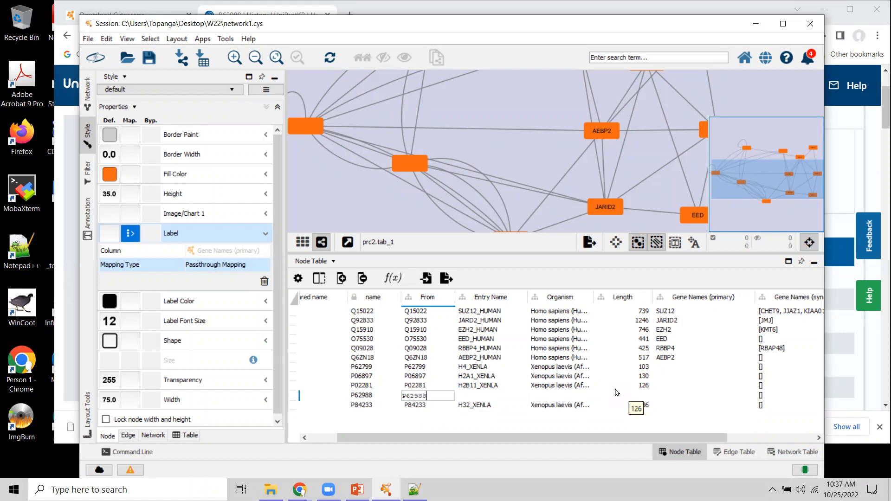
Set the P62988 row's Entry Name to UBIQ_HUMAN and its Organism to Homo.
left_click(479, 395)
double_click(479, 395)
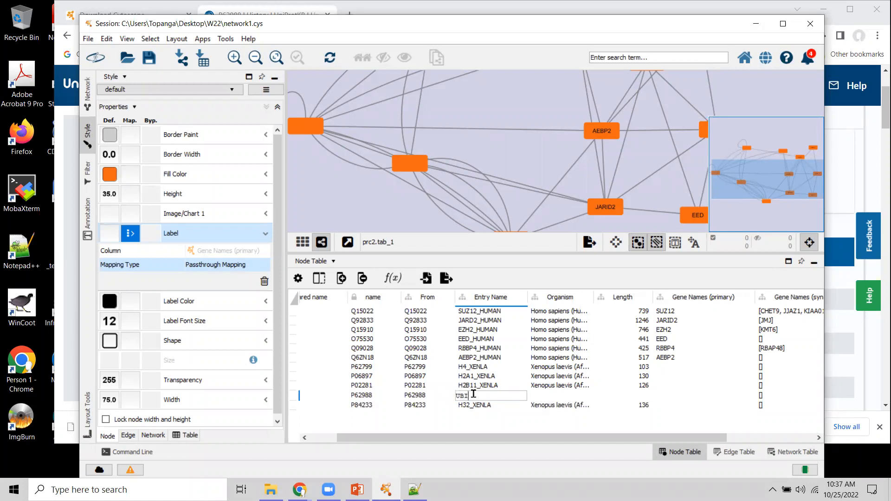
type("UBIQ_HUMAN")
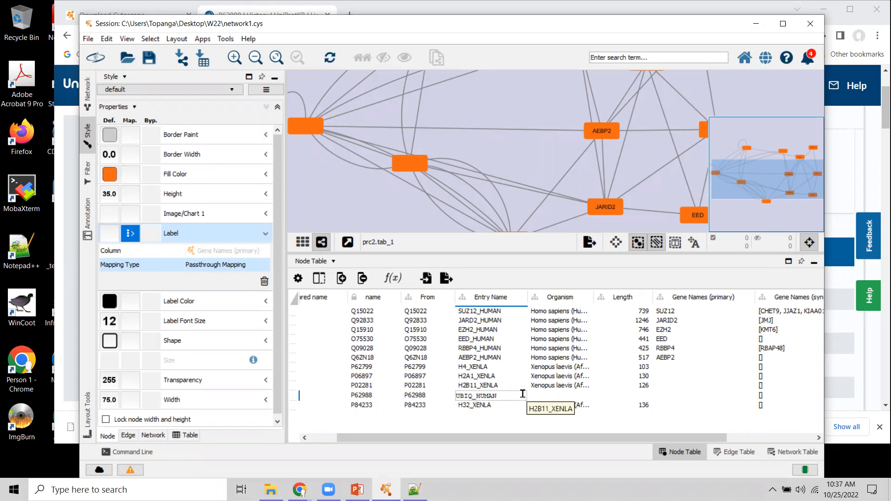
left_click(560, 394)
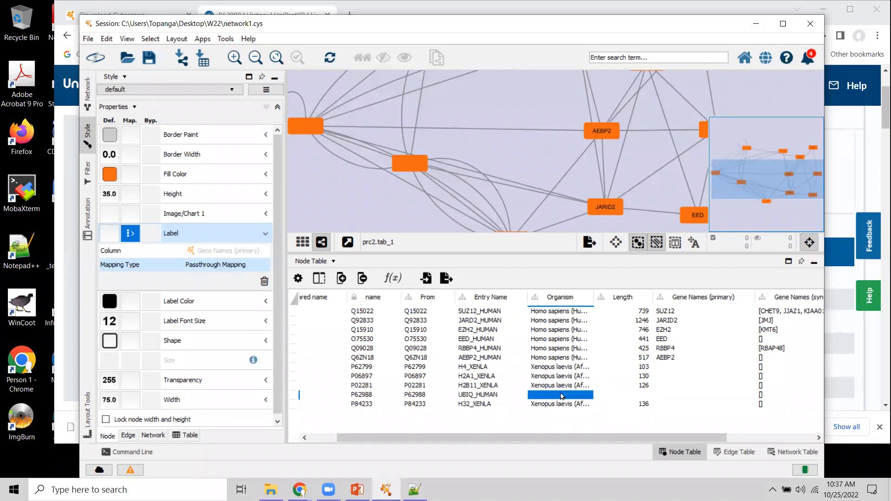
double_click(560, 396)
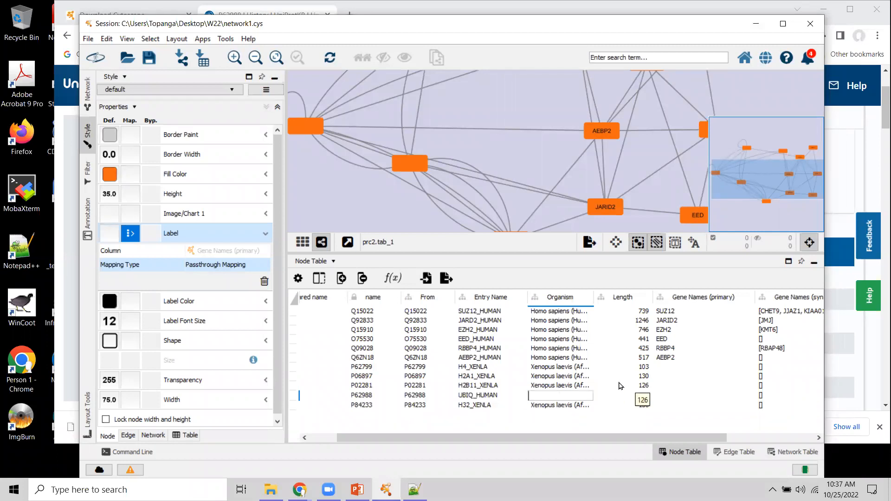
type("Homo")
key("Return")
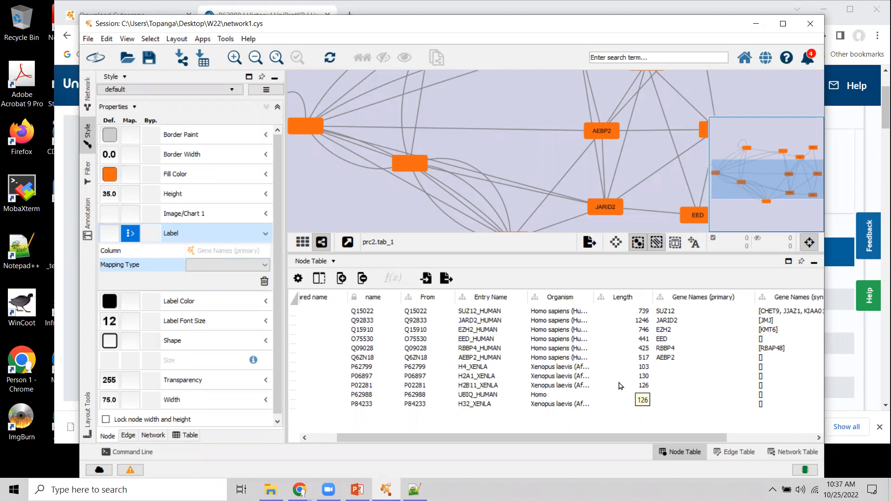
Set the P62988 row's Length to 76 and its Gene Names (primary) value to Ubq.
double_click(554, 395)
key("Return")
double_click(560, 395)
key("Return")
double_click(640, 395)
type("76")
left_click(696, 386)
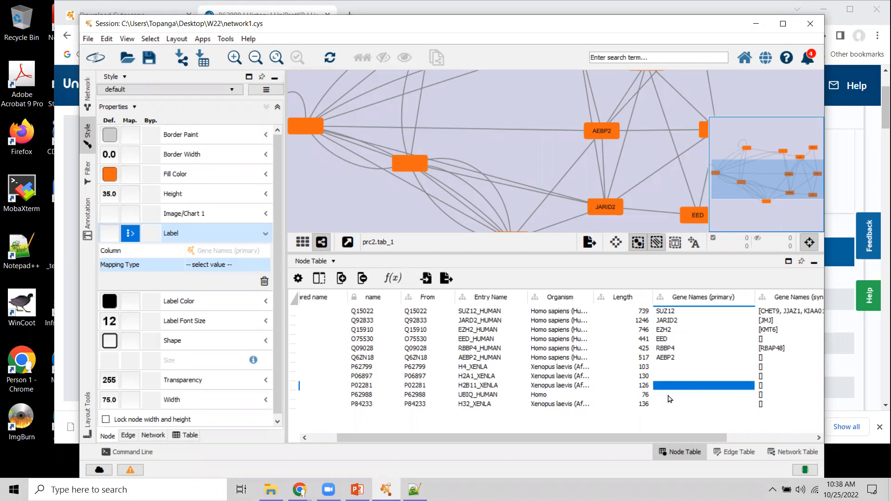
double_click(666, 395)
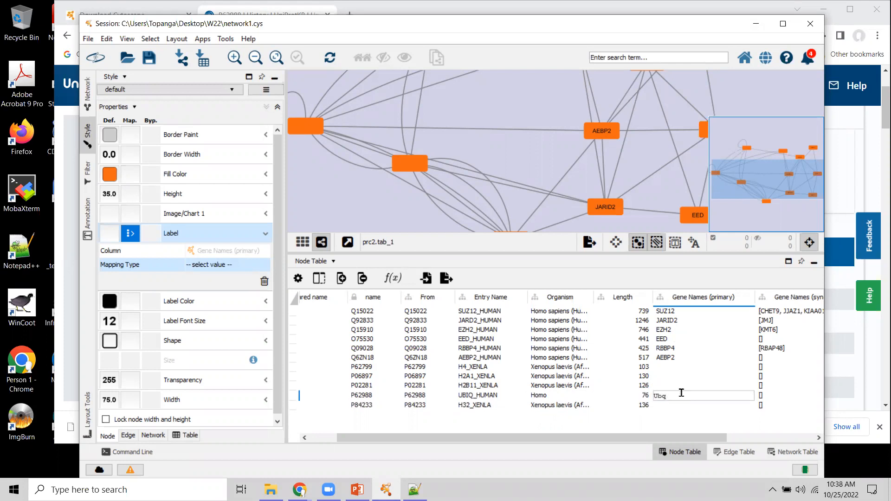
left_click(774, 390)
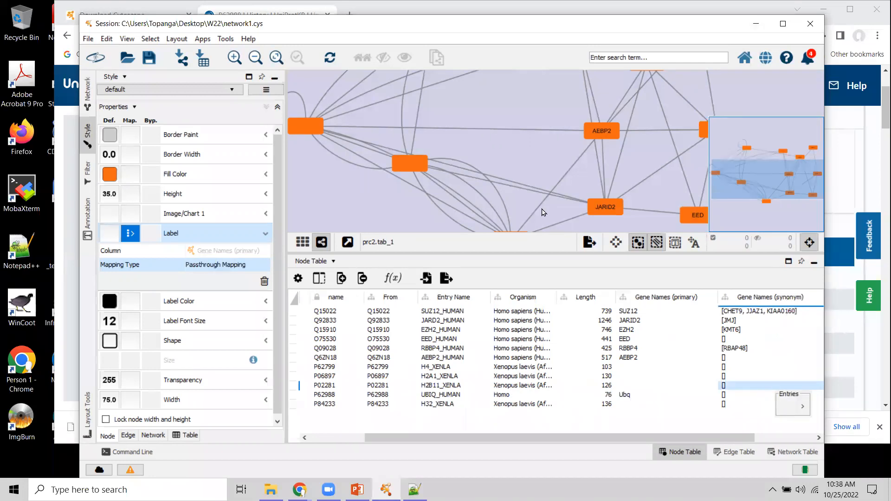
Enlarge the network view above the Node Table, then select the Ubq node and adjust its position slightly.
left_click(528, 138)
left_click_drag(501, 252, 500, 328)
left_click_drag(513, 169, 519, 211)
left_click_drag(583, 136, 578, 119)
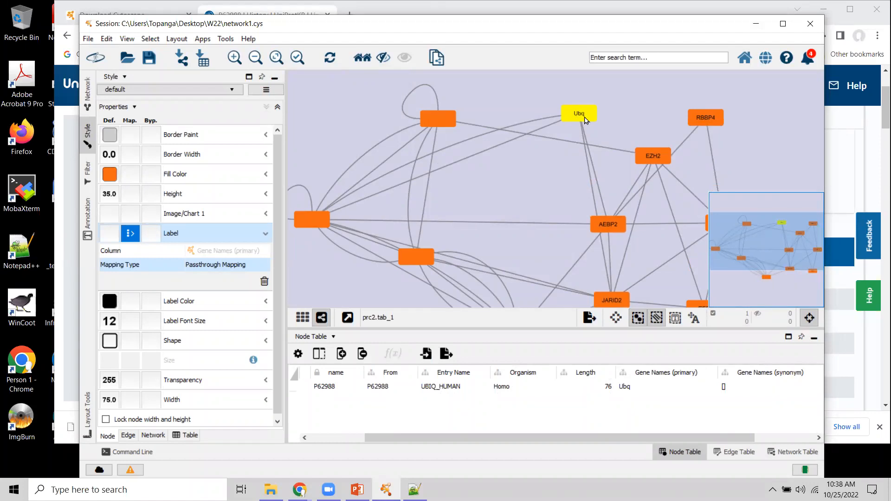
left_click_drag(553, 181, 514, 173)
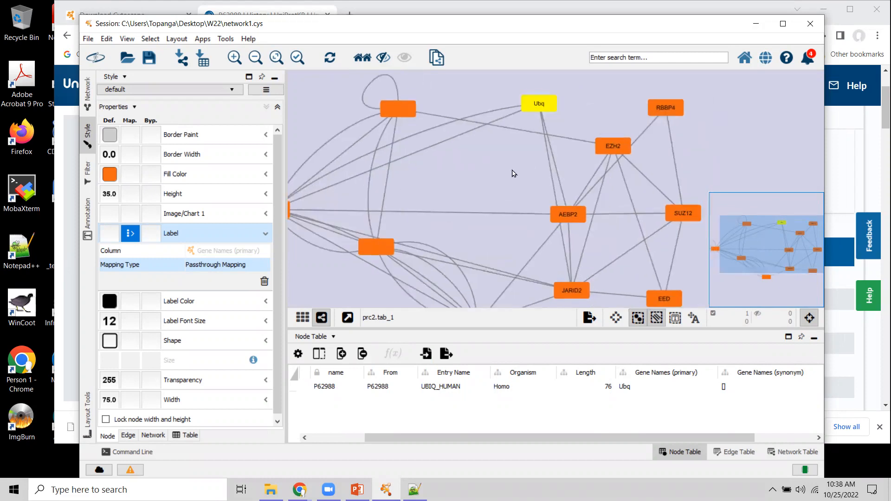
mouse_move(541, 110)
left_mouse_down()
mouse_move(510, 181)
mouse_move(541, 117)
left_mouse_up()
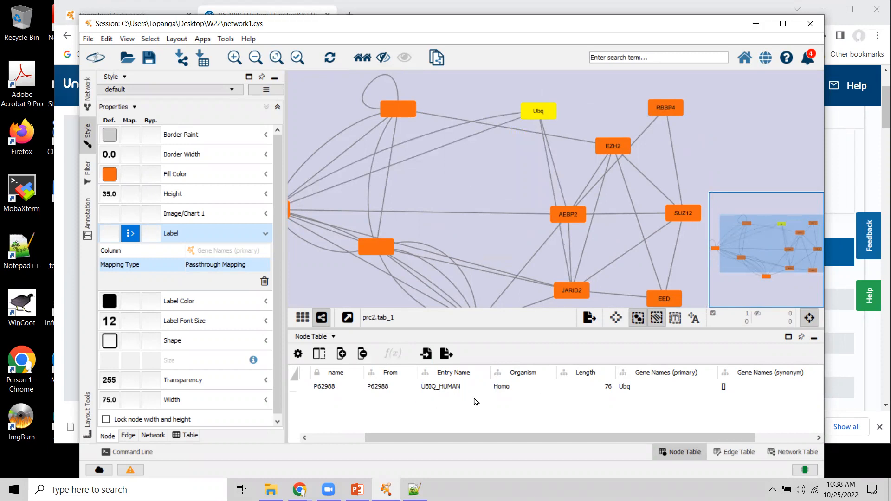
Check the Organism (ID) cell of the Ubq node in the Node Table.
left_click_drag(623, 441, 742, 441)
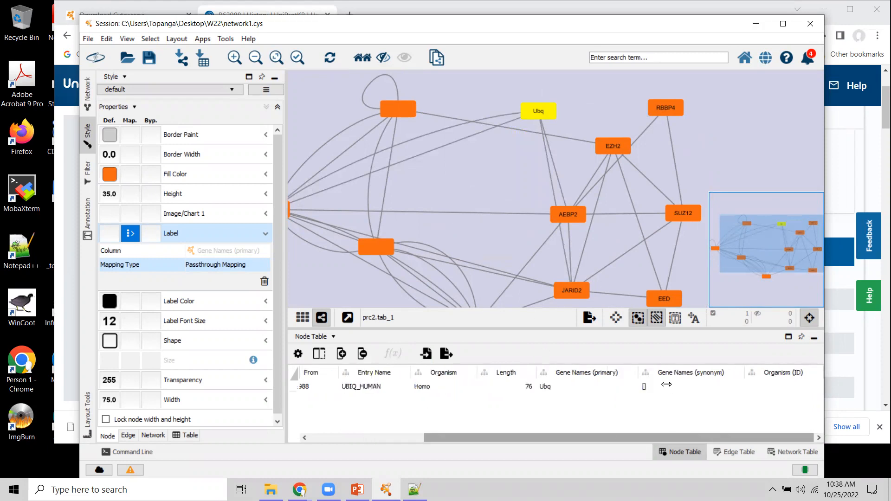
double_click(764, 386)
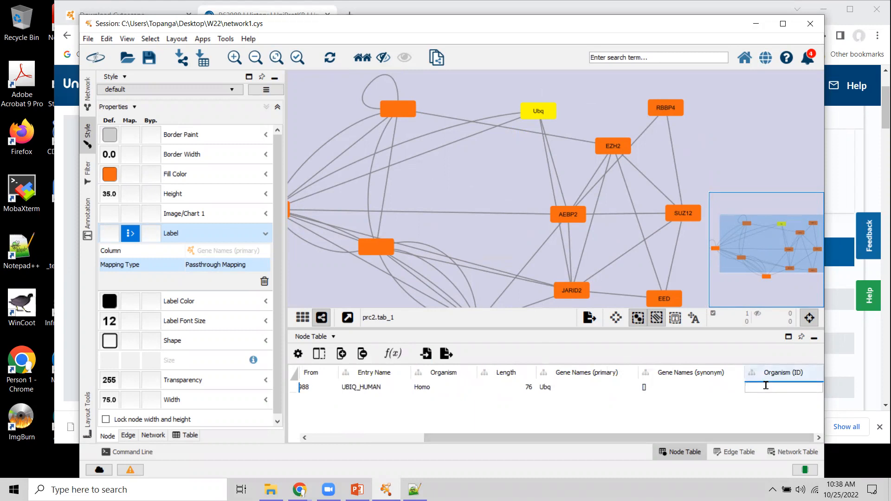
key("Return")
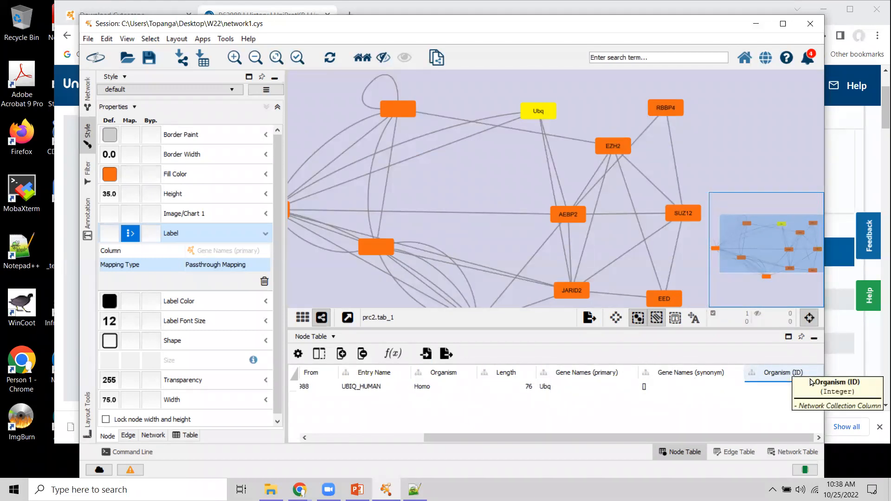
left_click_drag(723, 442, 608, 442)
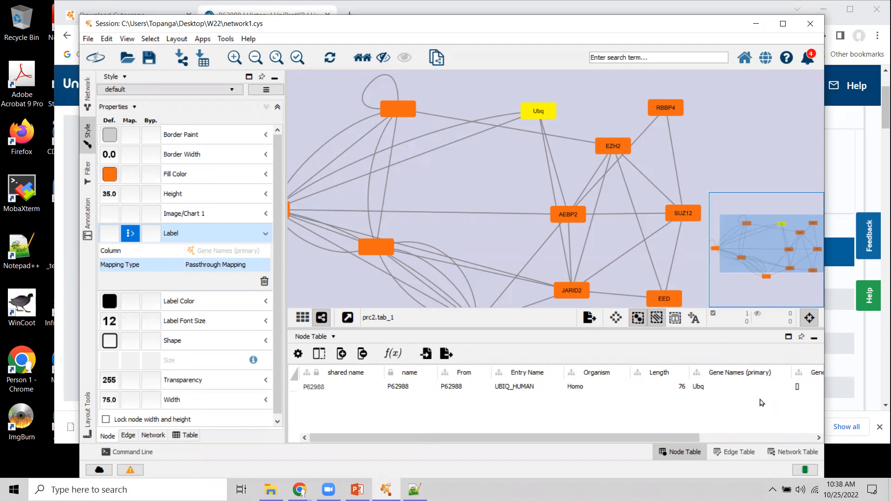
Move the Ubq node lower and bring the unlabelled P02281 and P84233 nodes closer to the other unlabelled nodes.
left_click_drag(539, 113, 519, 151)
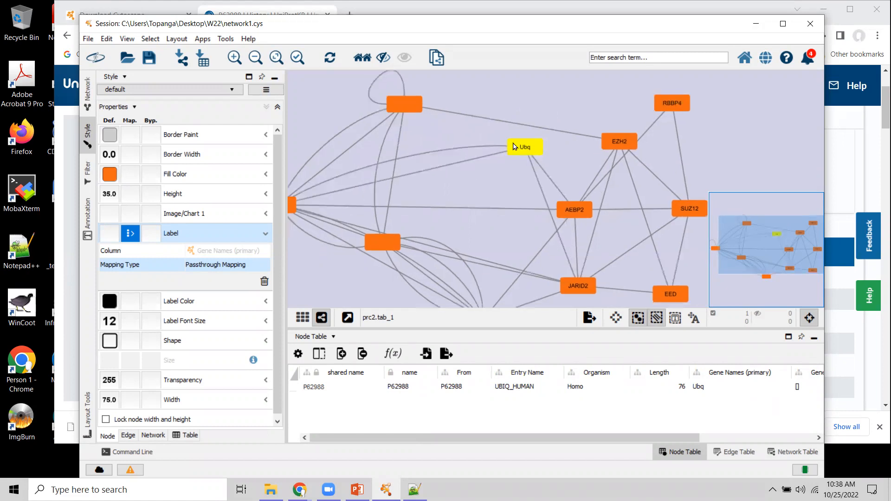
left_click_drag(502, 187, 582, 149)
left_click_drag(565, 277, 493, 258)
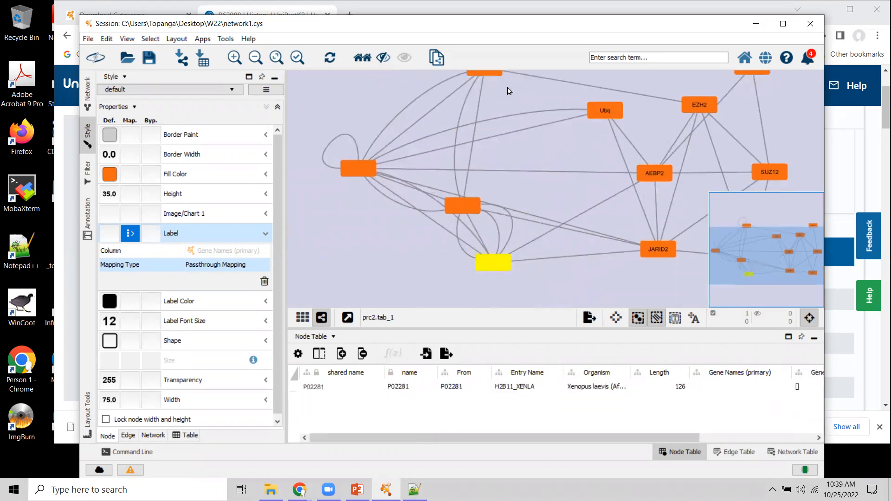
left_click_drag(486, 80, 486, 100)
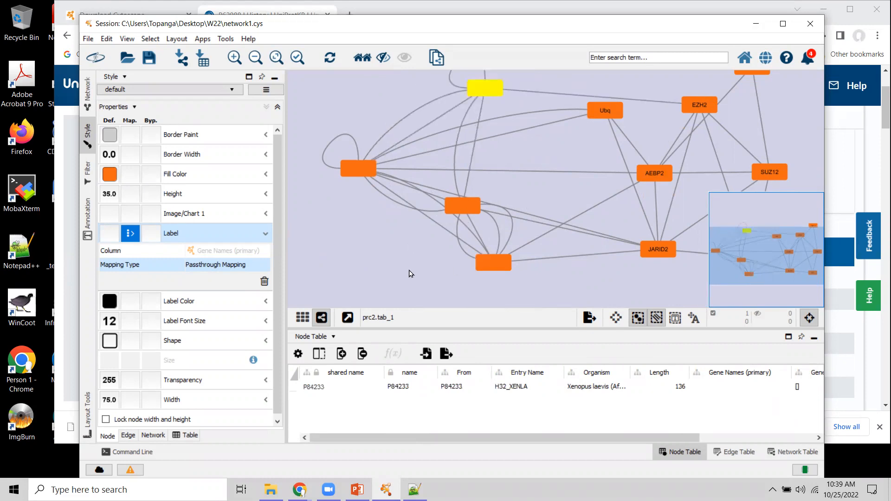
left_click_drag(409, 274, 409, 276)
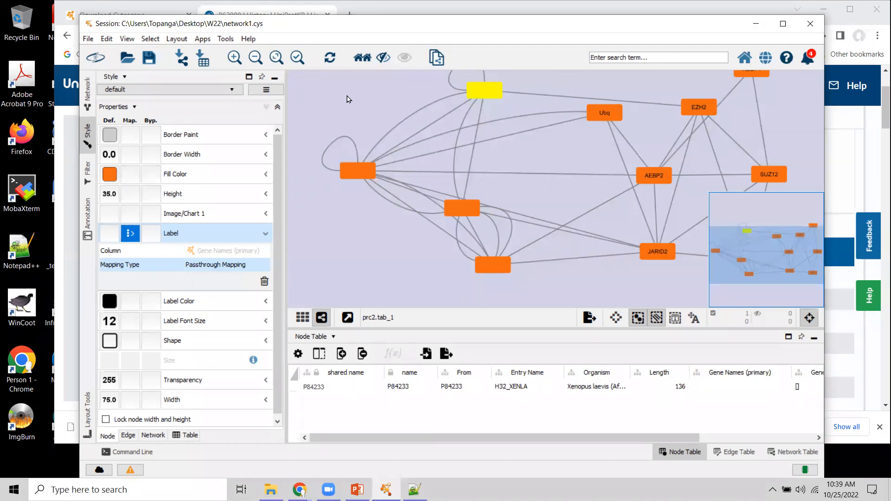
Select the four unlabelled Xenopus laevis nodes with their edges, then invert the node selection.
left_click_drag(323, 79, 552, 282)
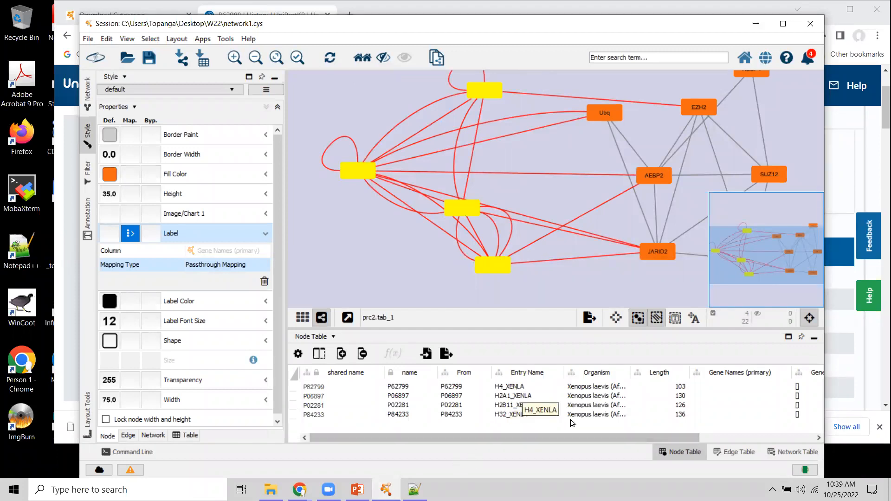
left_click_drag(391, 437, 469, 437)
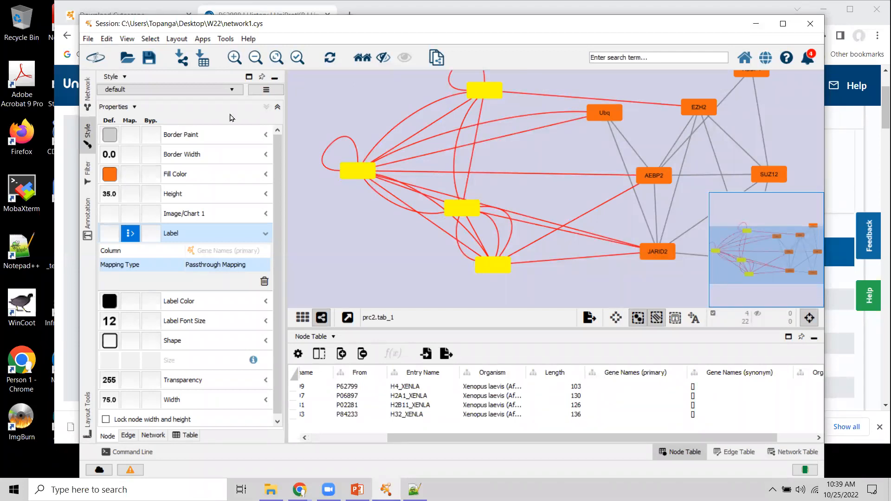
left_click(151, 40)
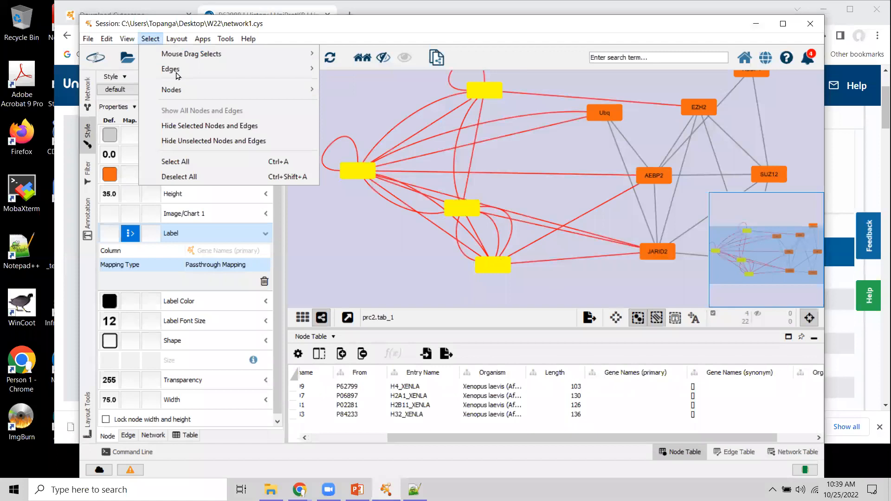
mouse_move(182, 65)
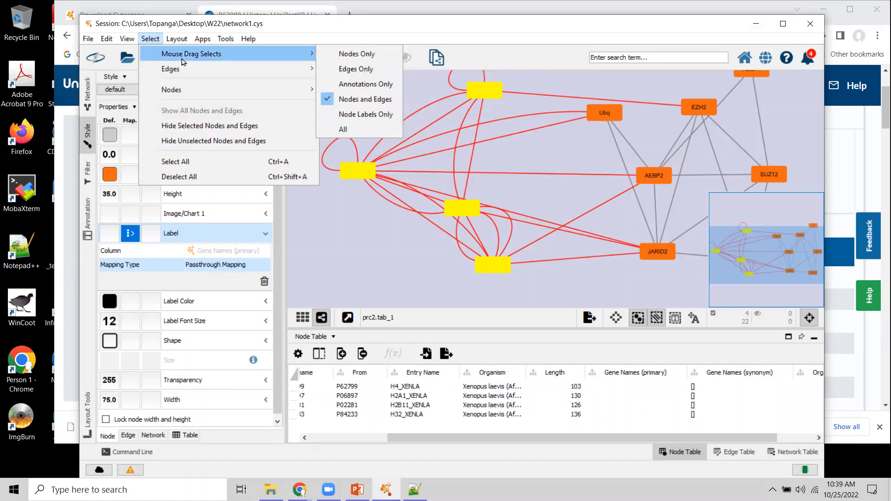
left_click(147, 38)
left_click(147, 39)
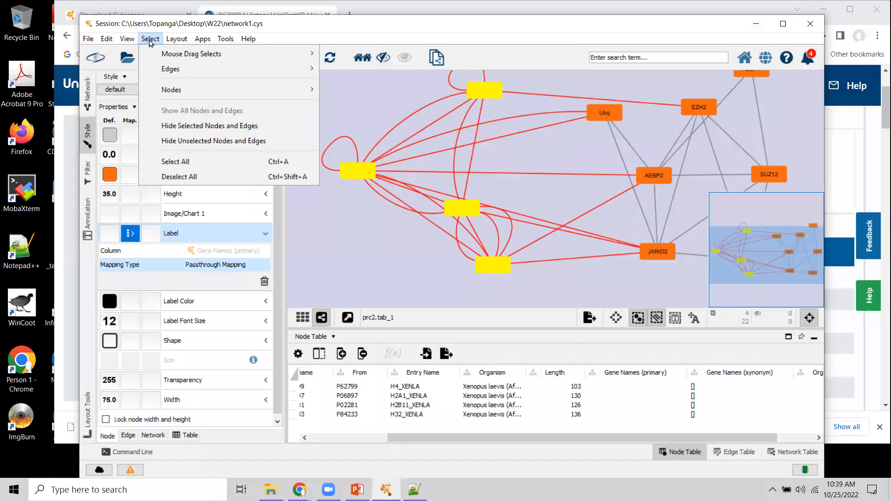
mouse_move(184, 94)
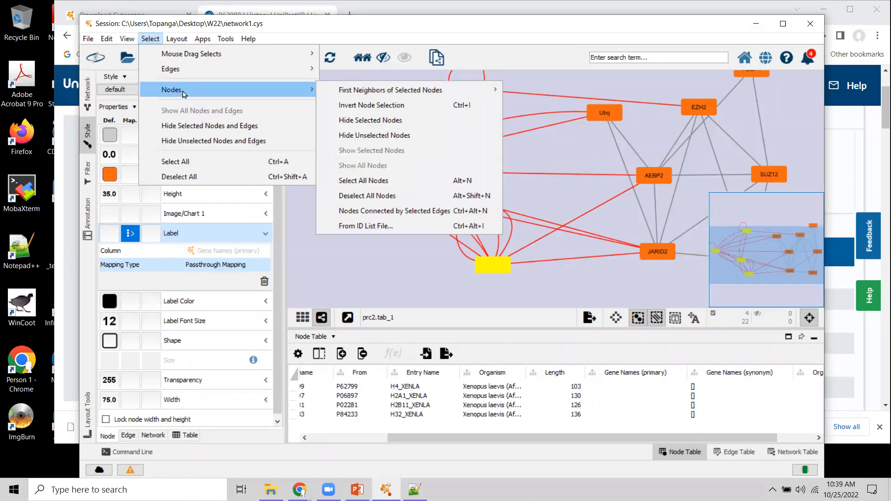
left_click(354, 106)
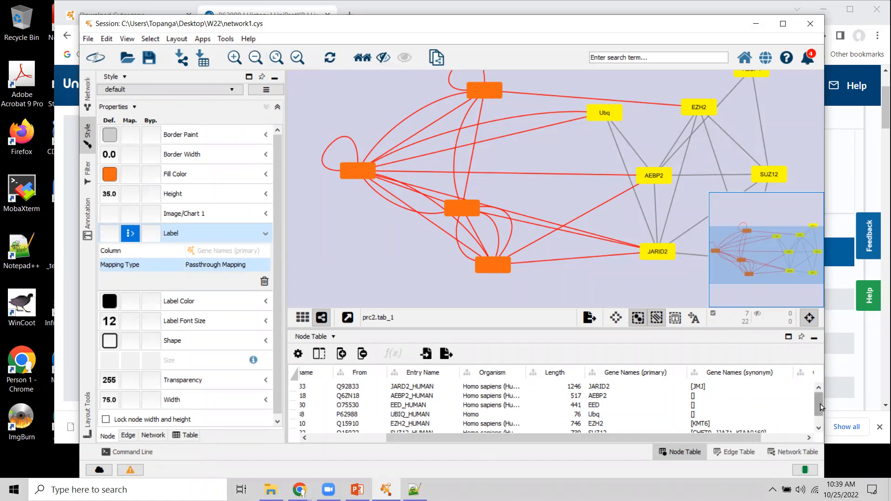
Invert the node selection again so the four unlabelled Xenopus laevis nodes are selected.
scroll(818, 403, "down", 2)
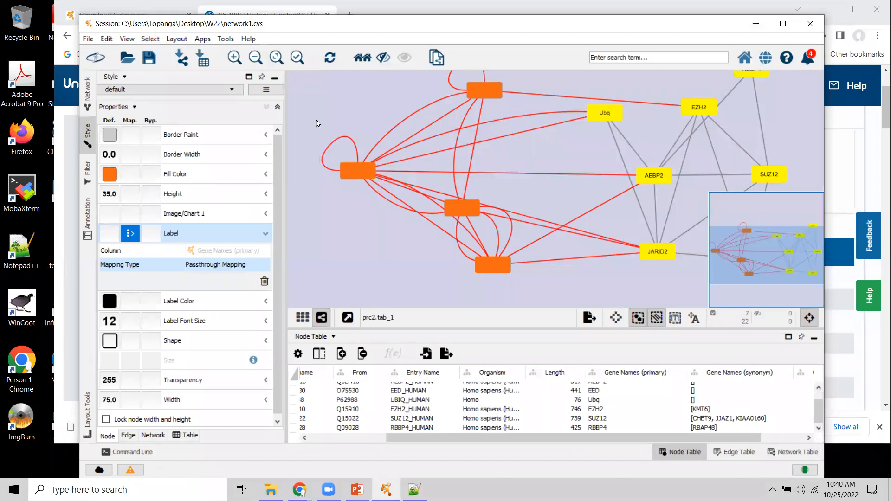
left_click(155, 41)
mouse_move(225, 93)
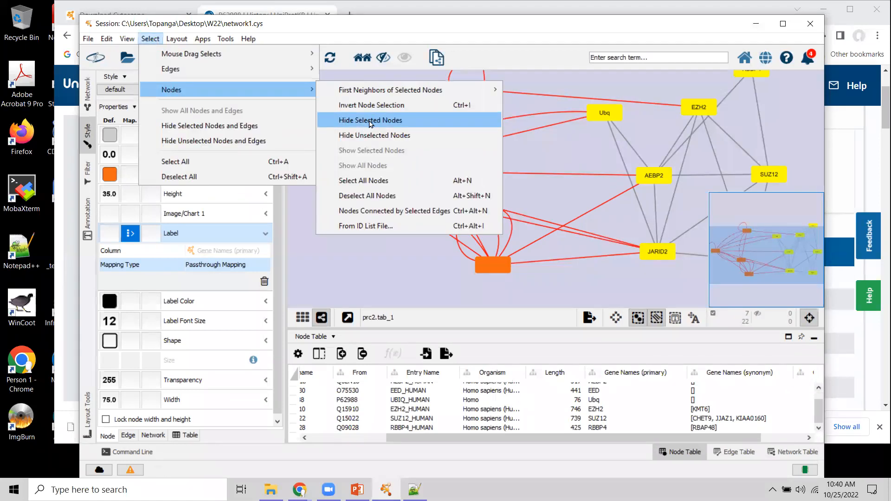
left_click(372, 105)
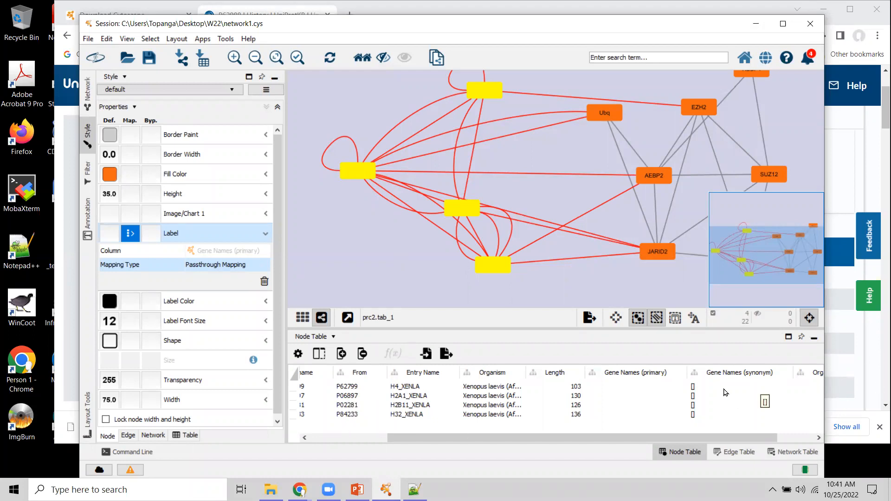
Fill in the primary gene names H4, H2A1, H2B1.1 and H3.2 for the H4_XENLA, H2A1_XENLA, H2B11_XENLA and H32_XENLA nodes respectively.
left_click_drag(582, 440, 638, 440)
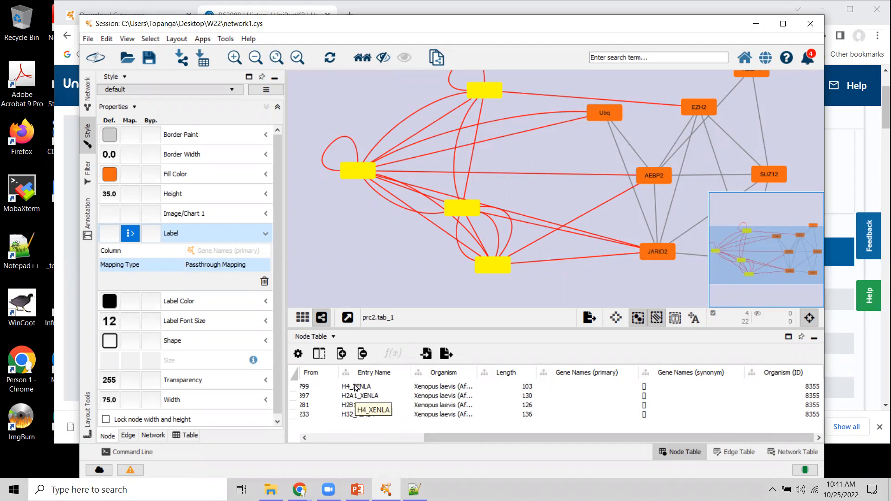
double_click(569, 385)
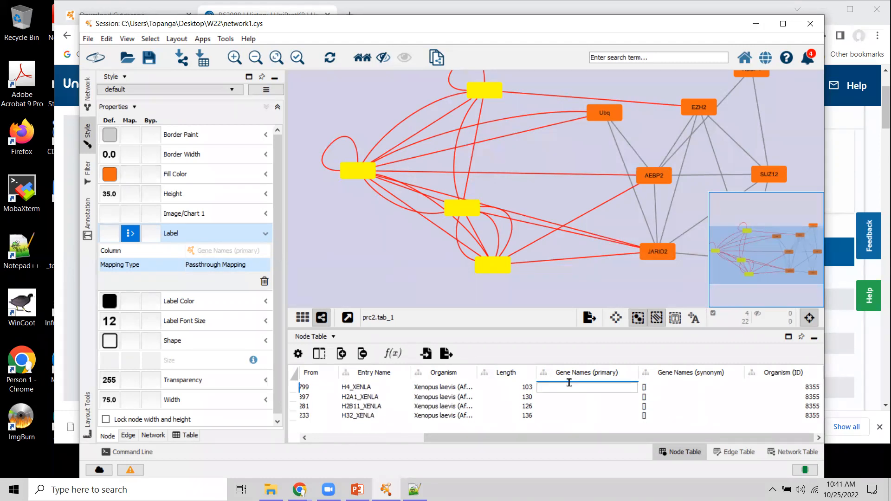
type("H4")
double_click(551, 396)
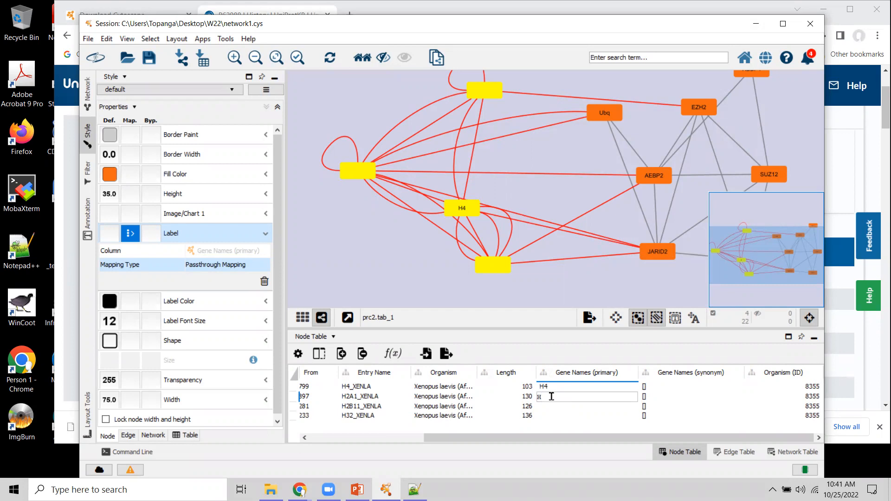
type("H2A1")
double_click(558, 405)
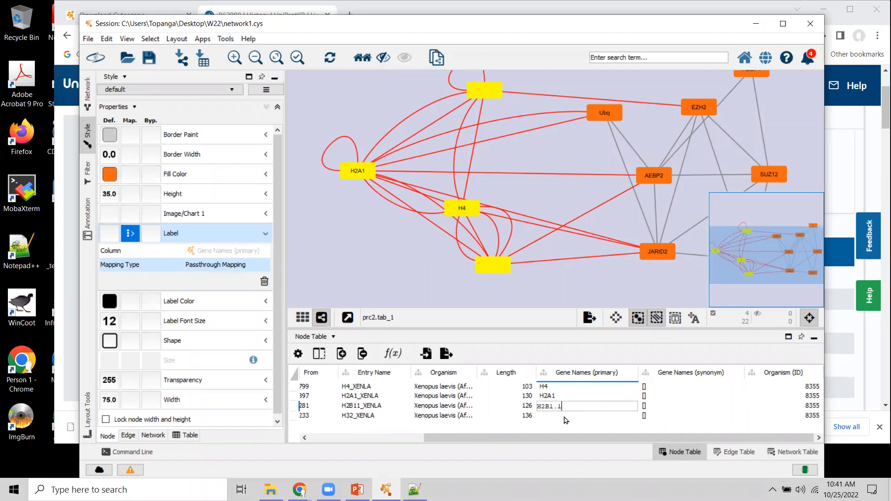
key("Return")
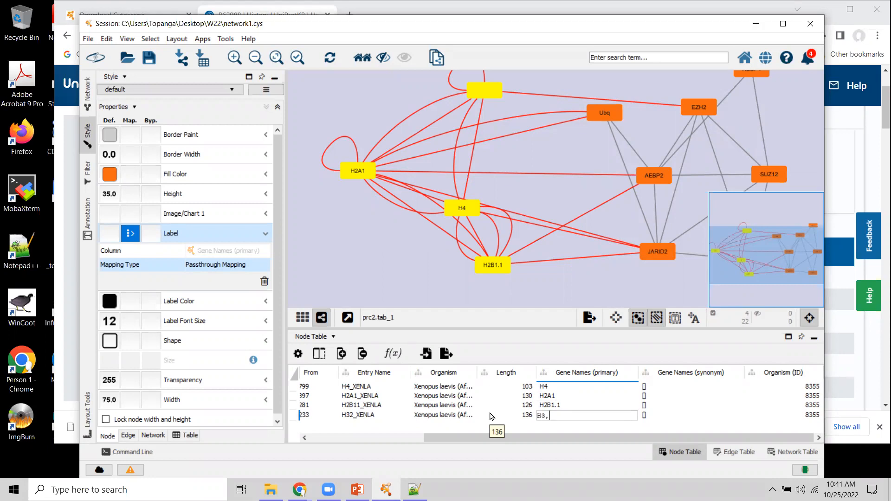
key("Return")
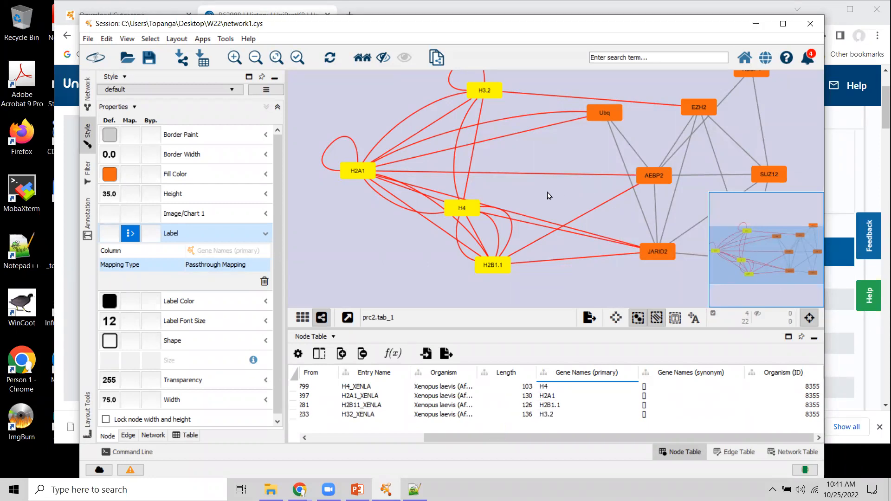
Enlarge the network view by shrinking the Node Table, and clear the selection of all nodes and edges.
left_click_drag(544, 175, 539, 204)
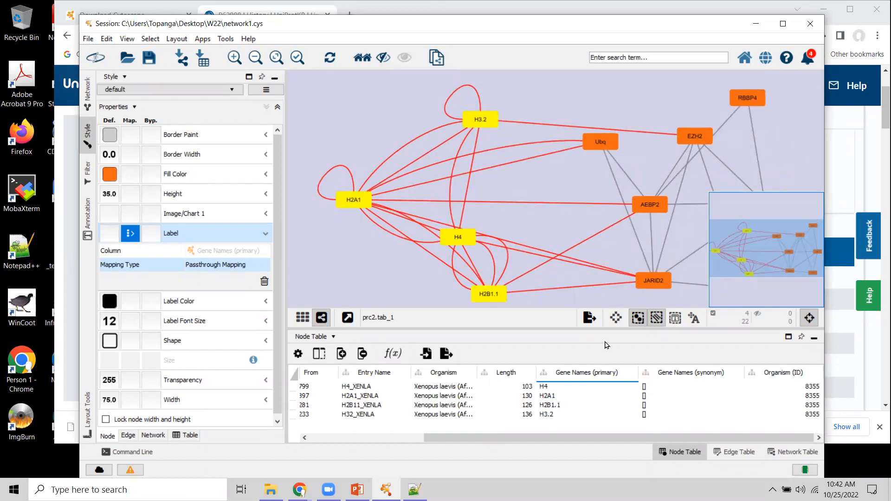
left_click_drag(550, 329, 552, 399)
left_click_drag(579, 239, 559, 226)
left_click(568, 309)
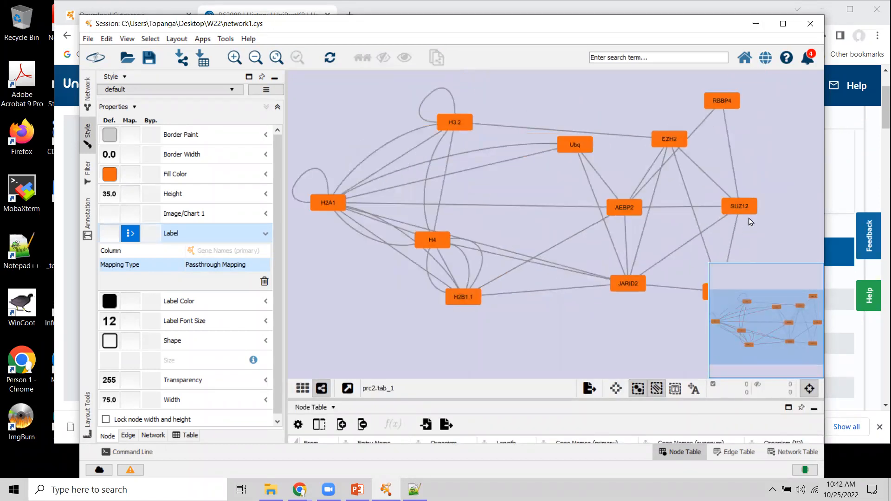
left_click_drag(698, 179, 690, 167)
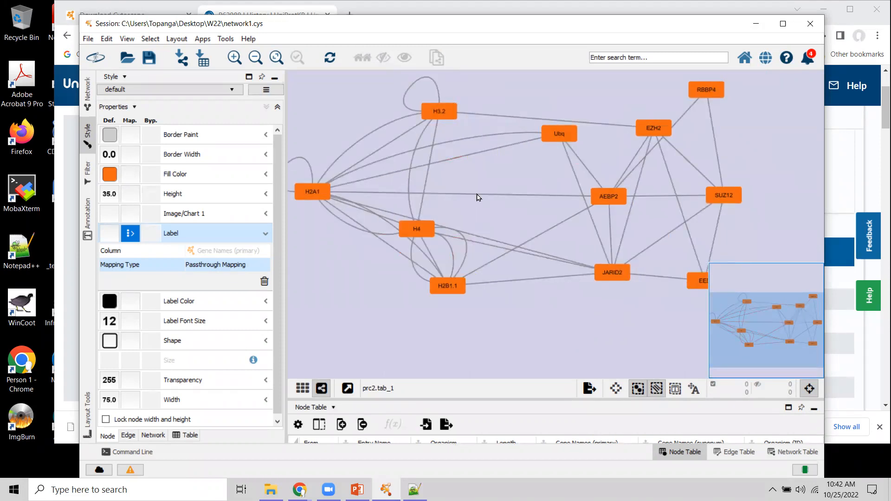
mouse_move(499, 216)
left_mouse_down()
mouse_move(523, 218)
mouse_move(512, 217)
left_mouse_up()
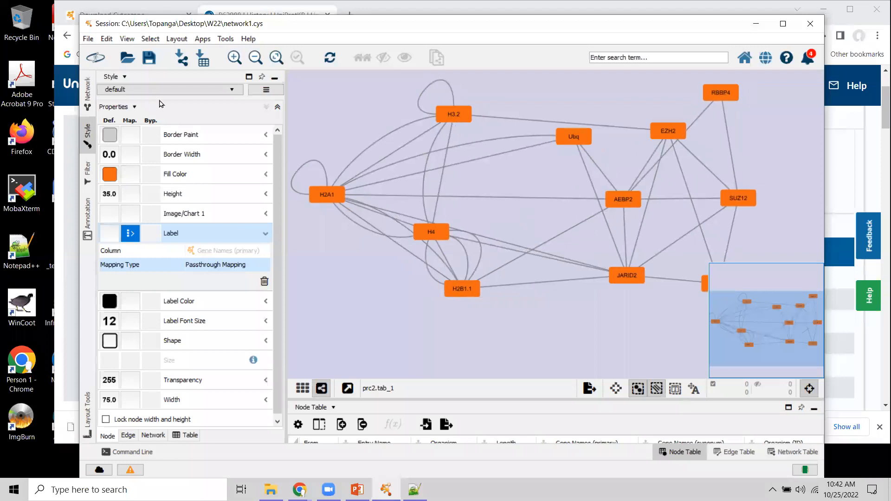
Show the list of networks and clone the current prc2.tab_1 network.
left_click(86, 92)
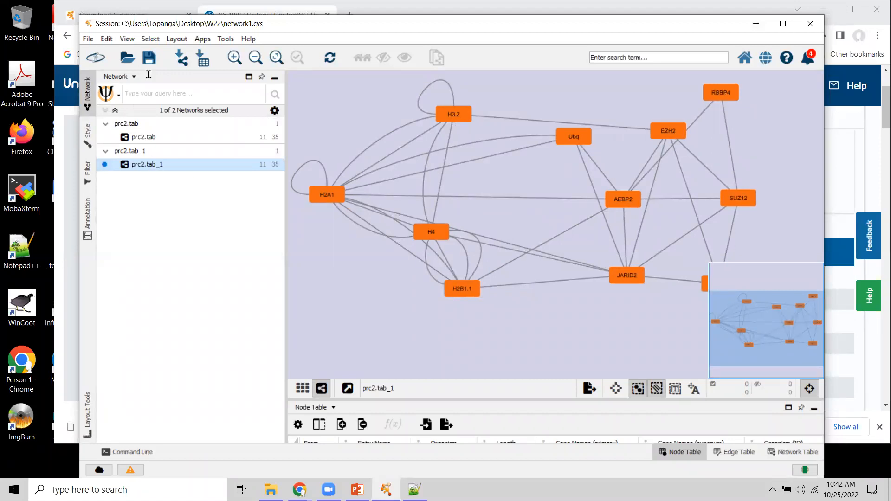
left_click(86, 39)
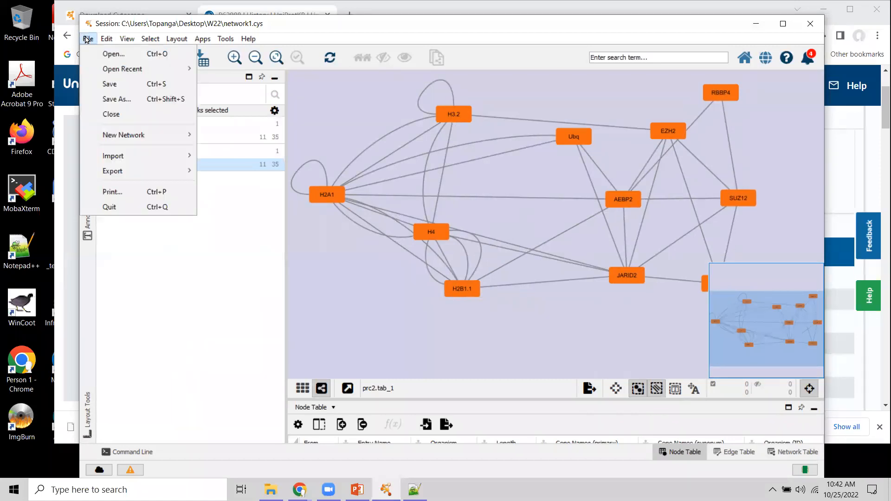
mouse_move(133, 135)
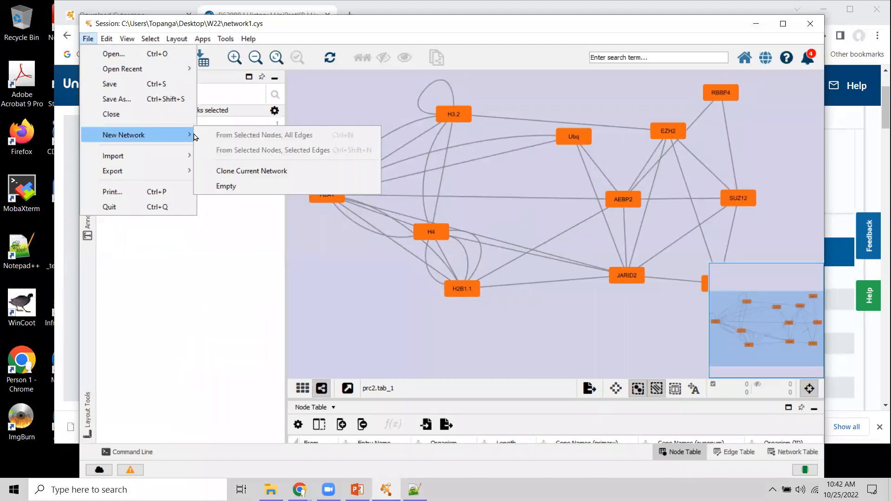
left_click(271, 171)
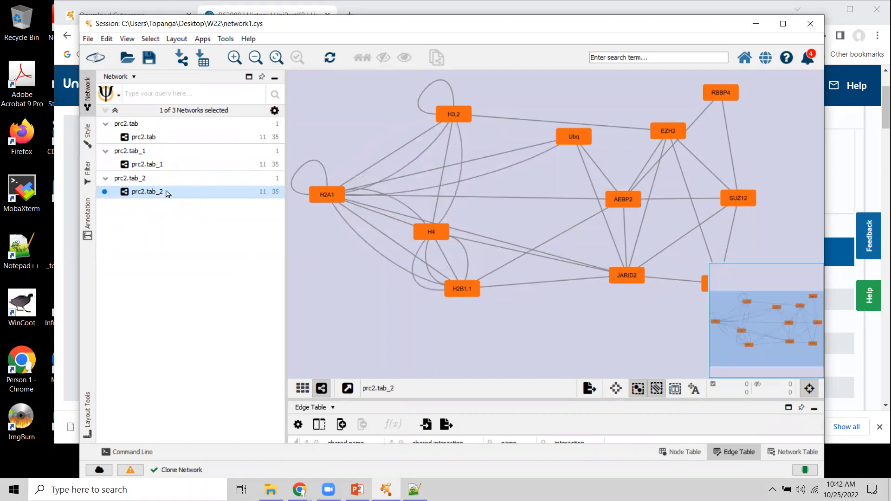
Compare the prc2.tab and prc2.tab_1 networks, then return to the cloned prc2.tab_2 network.
left_click(148, 136)
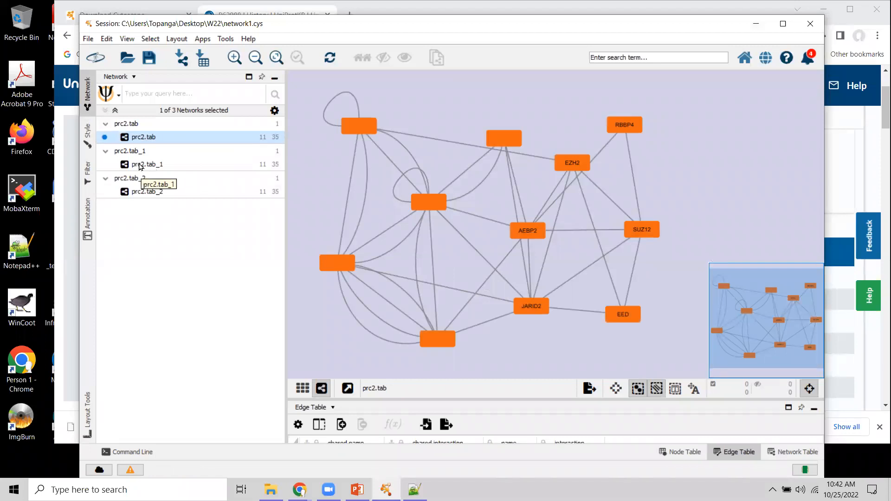
left_click(153, 165)
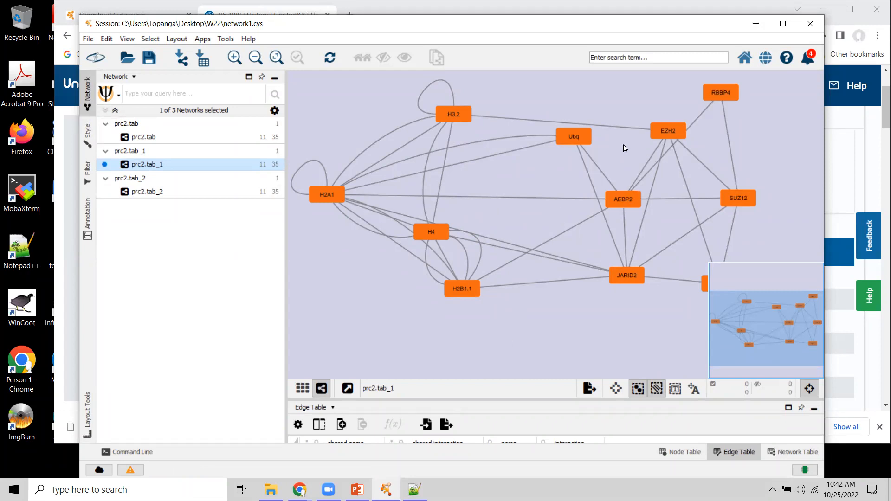
left_click_drag(515, 227, 519, 231)
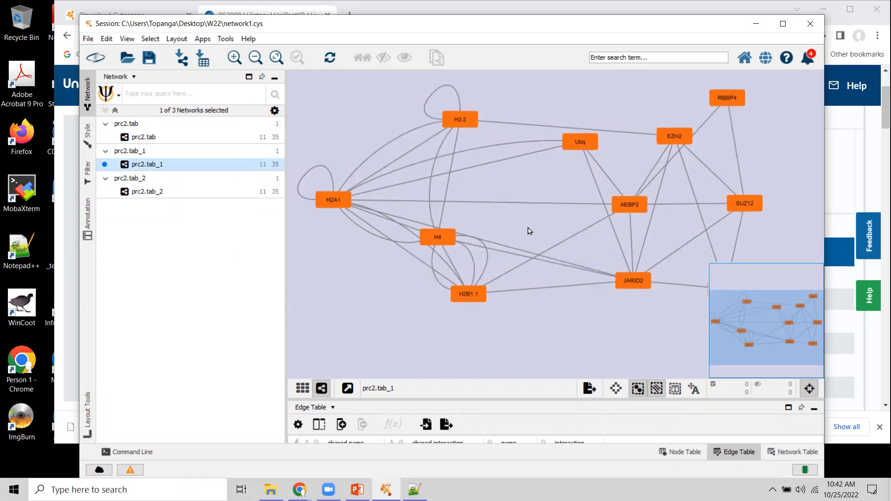
left_click(149, 191)
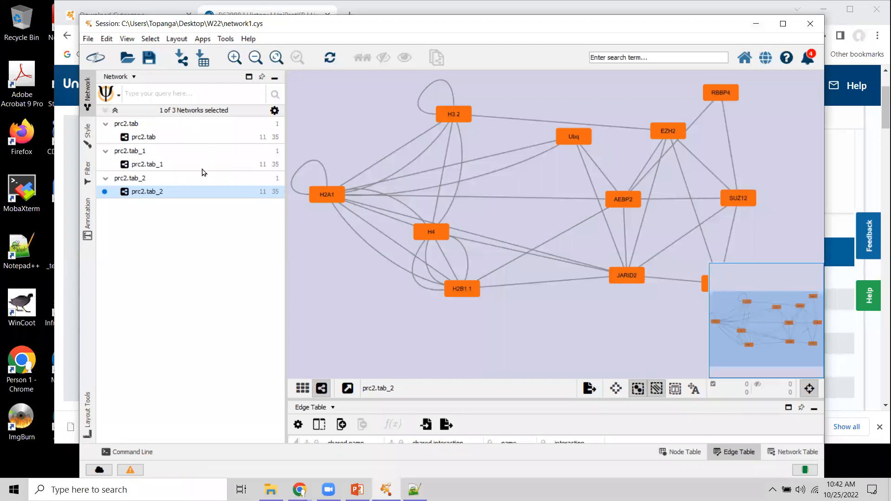
Save the current session.
left_click(89, 39)
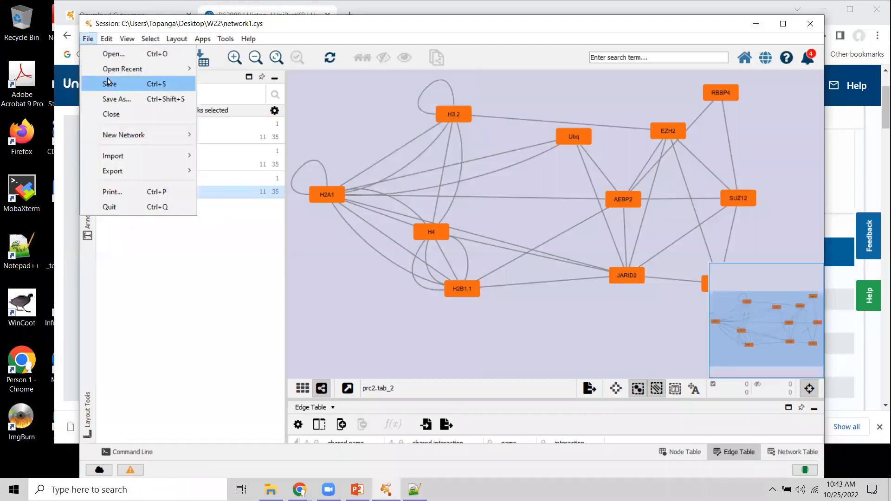
left_click(108, 83)
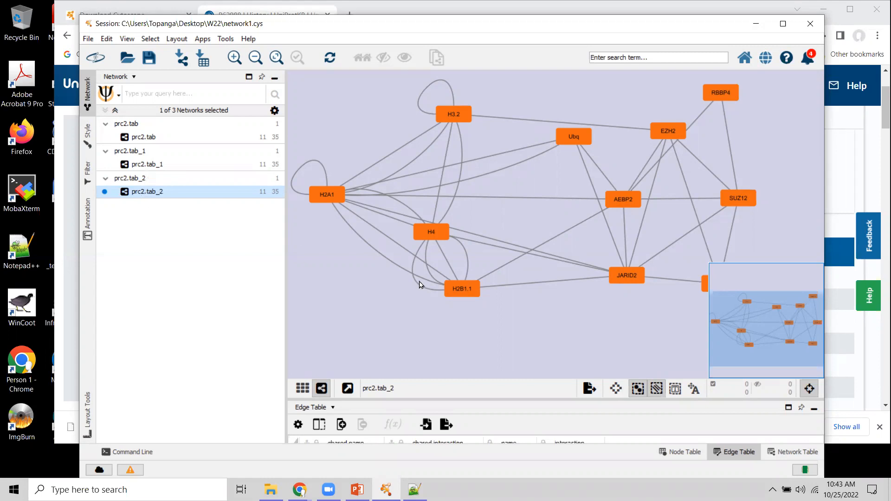
Spread out the human protein nodes in prc2.tab_2, moving EZH2 up, JARID2 down, and SUZ12 and AEBP2 farther from the histone nodes.
mouse_move(511, 214)
left_mouse_down()
mouse_move(506, 235)
mouse_move(519, 218)
left_mouse_up()
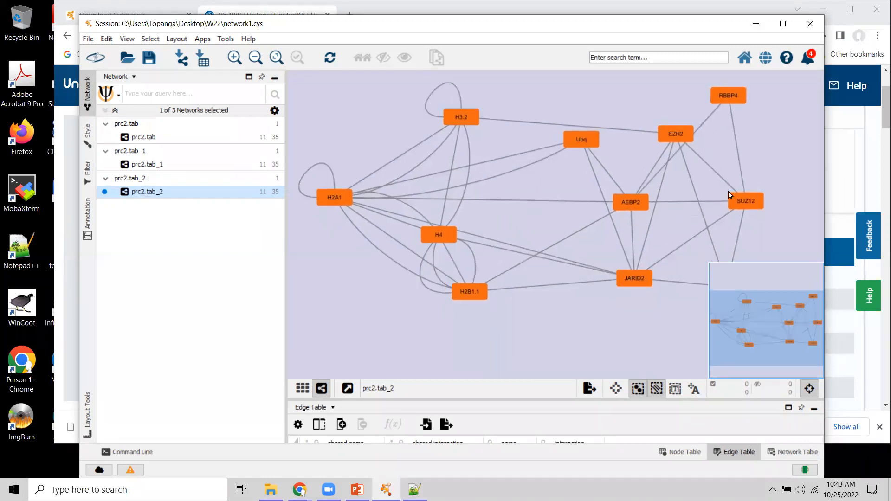
left_click_drag(660, 134, 645, 107)
left_click_drag(631, 282, 632, 322)
left_click_drag(743, 204, 760, 203)
left_click_drag(650, 208, 686, 213)
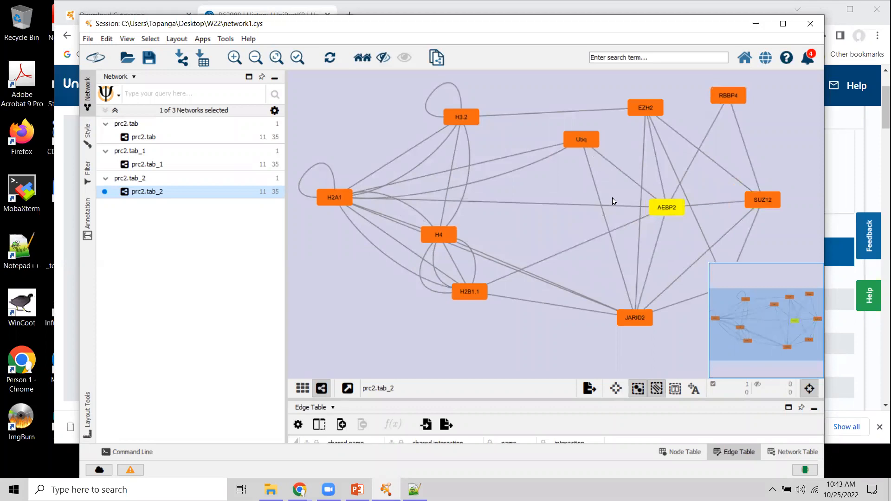
Move the Ubq node close to H3.2 and reposition JARID2 below EZH2 and AEBP2.
left_click(636, 317)
left_click_drag(620, 317, 593, 319)
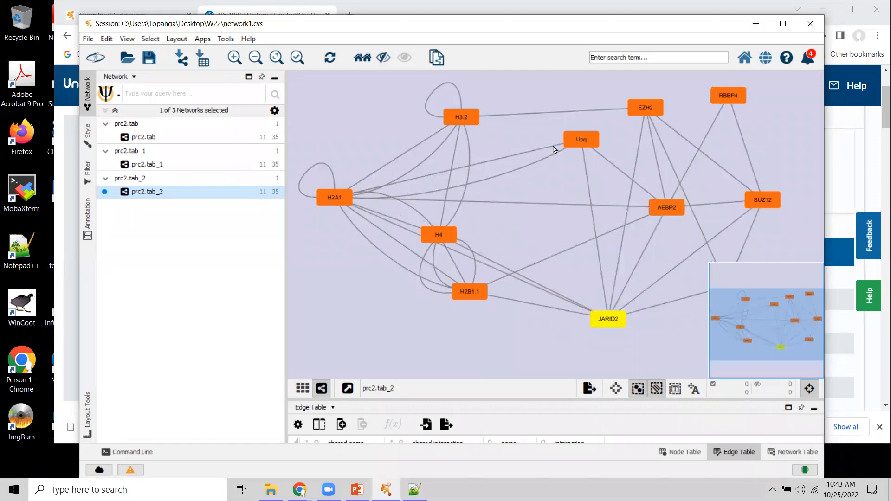
left_click_drag(567, 144, 493, 154)
left_click_drag(617, 318, 659, 303)
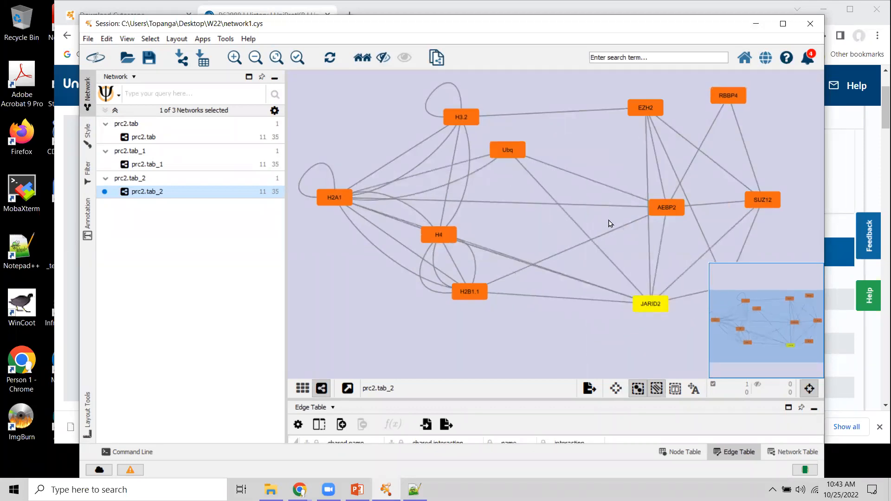
Move the SUZ12 and EED nodes outward, away from the histones, and shift AEBP2 slightly toward them.
left_click_drag(589, 217, 507, 230)
left_click_drag(670, 213, 702, 216)
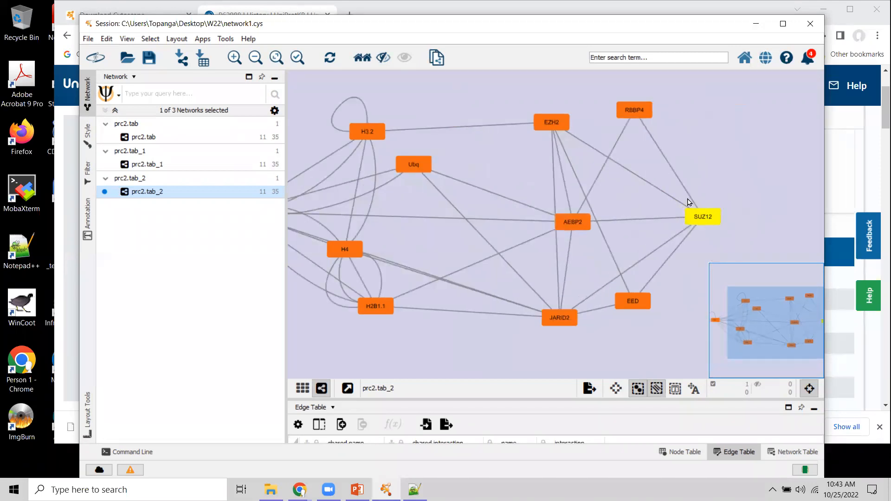
left_click_drag(649, 298, 685, 294)
left_click_drag(587, 231, 597, 230)
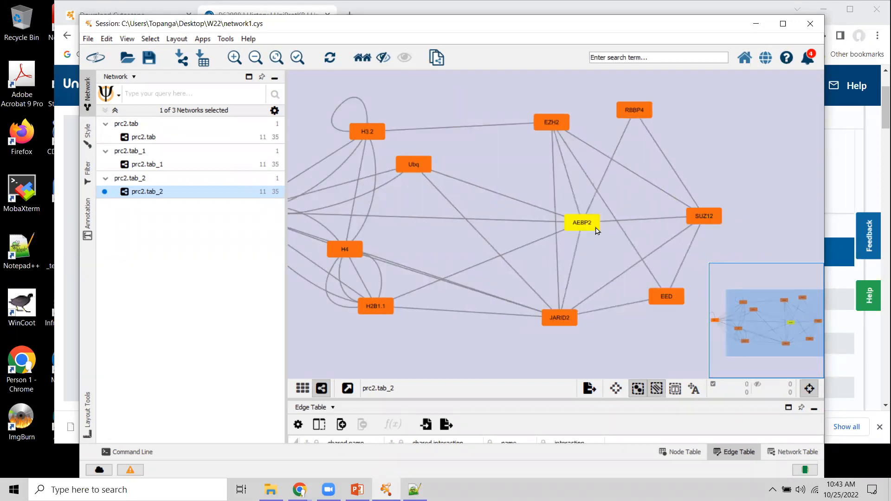
Raise the EZH2 node, align JARID2 directly beneath it, and shift RBBP4 slightly farther from EZH2.
left_click_drag(639, 111, 649, 111)
left_click_drag(553, 120, 548, 104)
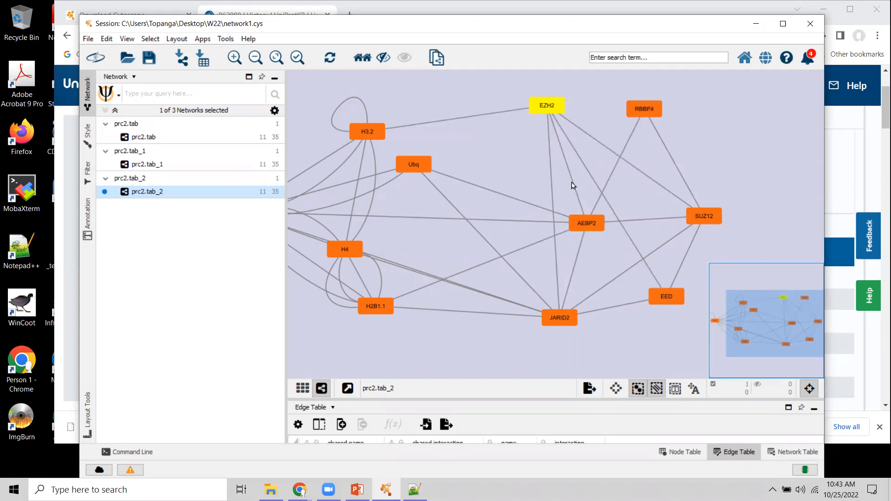
left_click_drag(561, 321, 549, 322)
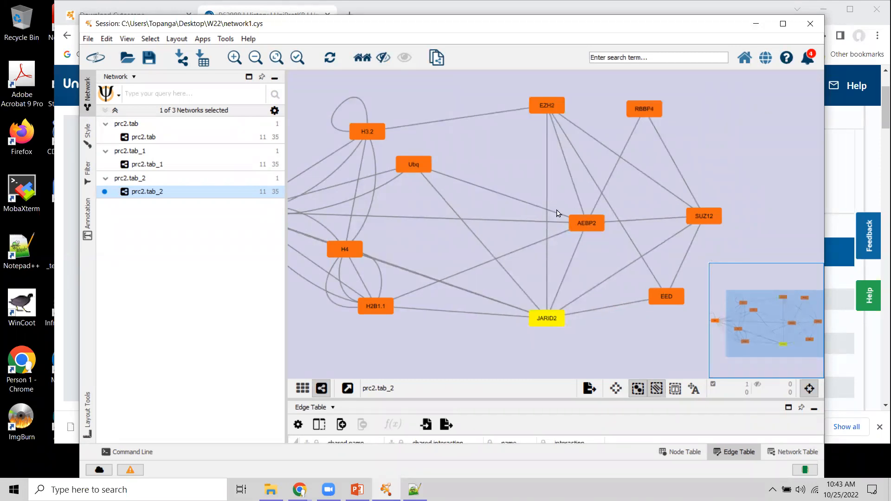
left_click_drag(651, 107, 649, 110)
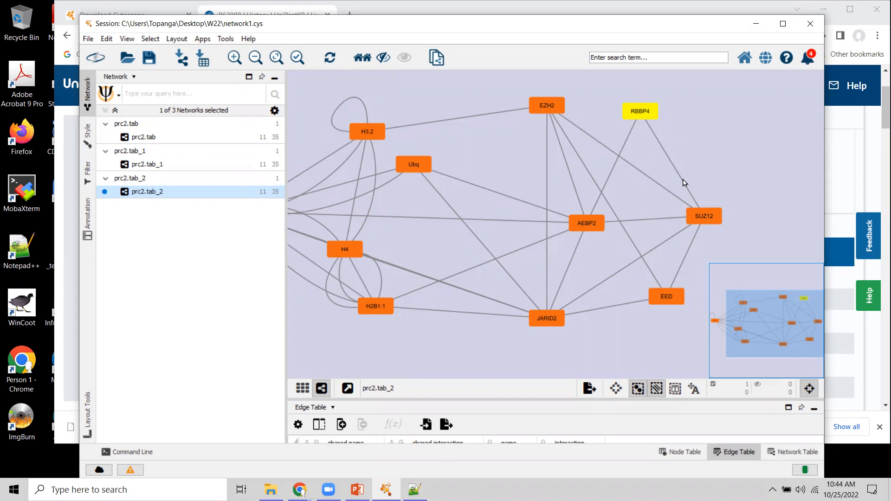
Separate the histone nodes by moving Ubq away from H3.2, lowering H2B1.1 toward H2A1's side, and placing H4 below H3.2.
left_click_drag(511, 236, 656, 205)
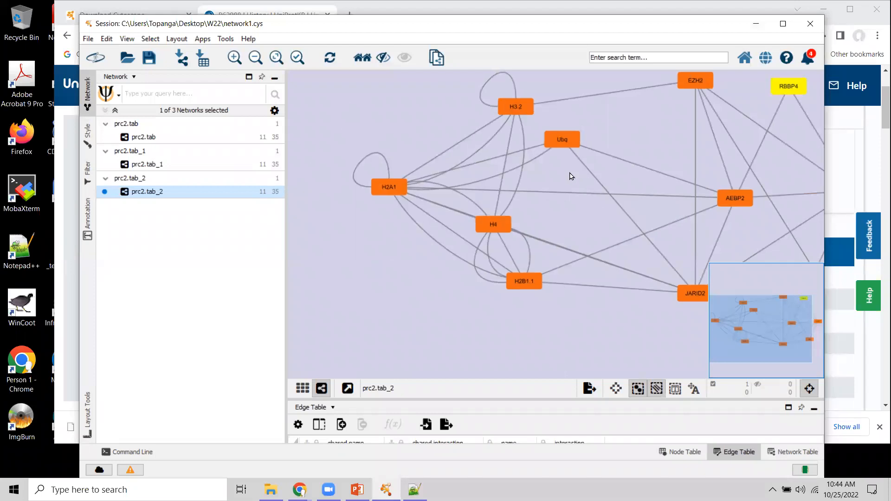
left_click_drag(577, 141, 598, 140)
left_click_drag(532, 284, 486, 306)
left_click_drag(503, 230, 528, 234)
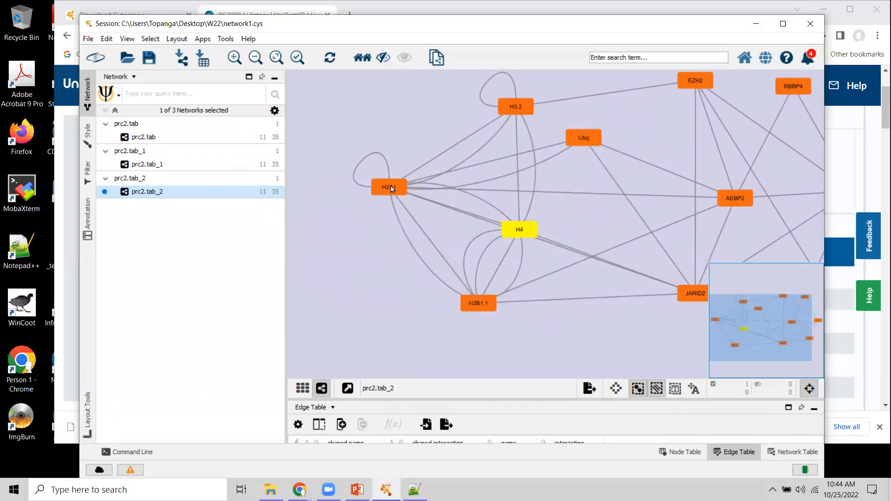
Arrange the four histone nodes in a loose ring, bringing H3.2 and H2B1.1 closer to H2A1 and raising H2A1 and H4.
left_click_drag(391, 188, 393, 180)
left_click_drag(509, 110, 467, 124)
left_click_drag(476, 304, 426, 285)
left_click_drag(507, 239, 515, 216)
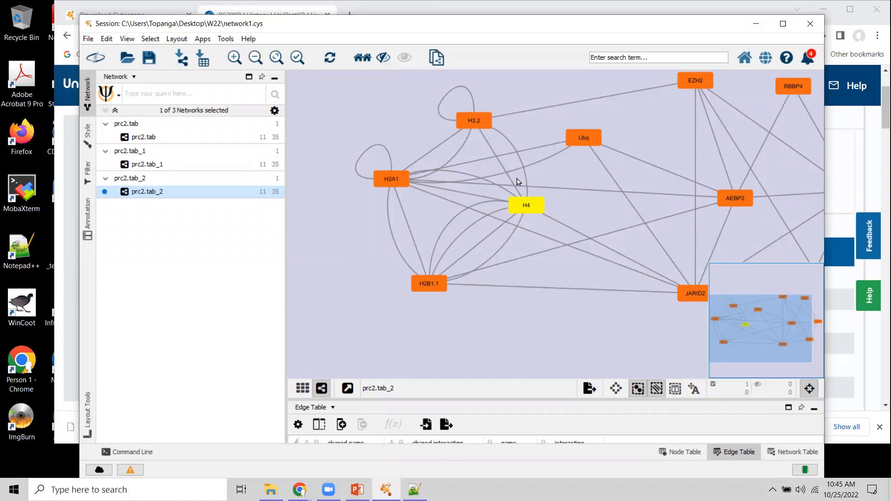
Shift the H4 node slightly farther from H2A1.
mouse_move(529, 205)
left_mouse_down()
mouse_move(535, 196)
mouse_move(544, 211)
left_mouse_up()
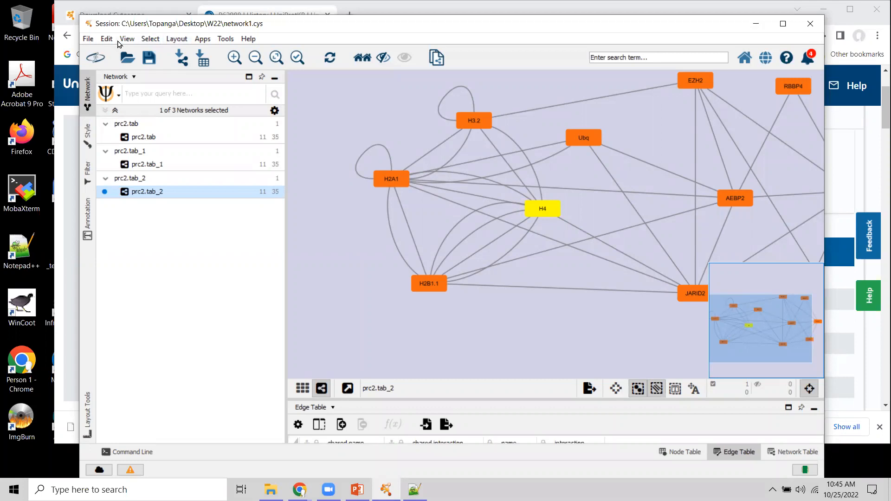
left_click(178, 41)
mouse_move(144, 40)
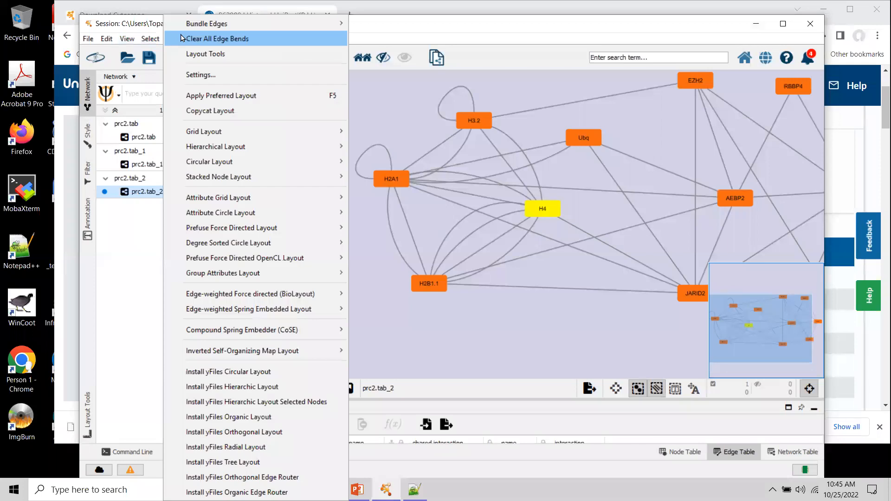
left_click(129, 233)
left_click(182, 40)
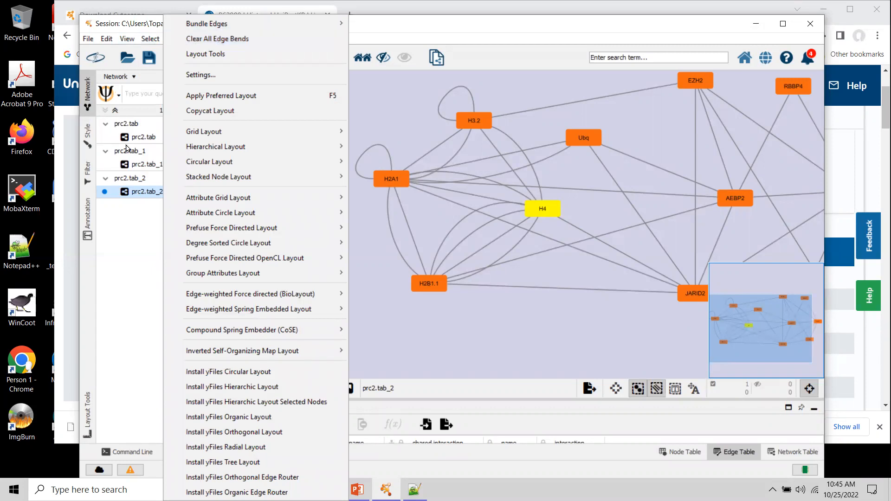
left_click(123, 284)
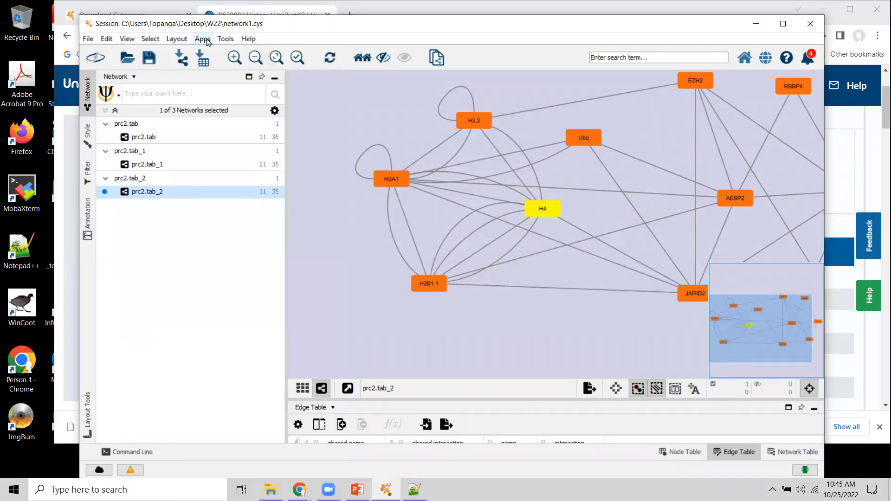
left_click(224, 41)
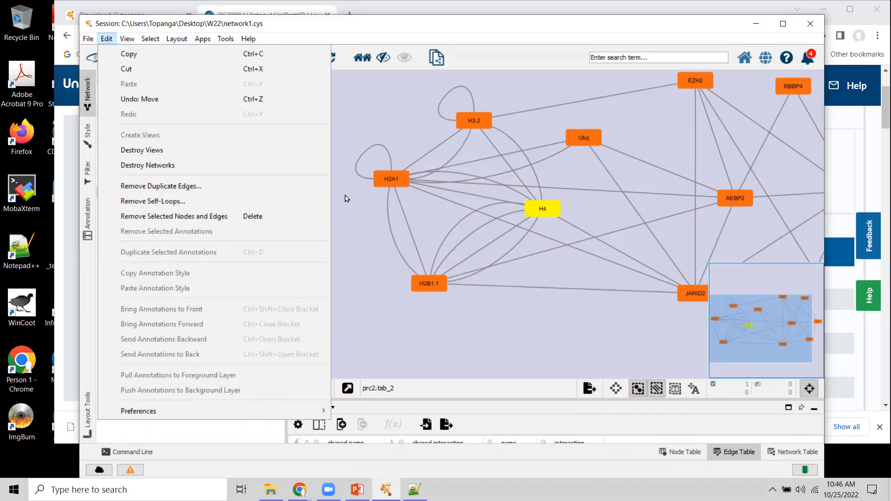
left_click(356, 116)
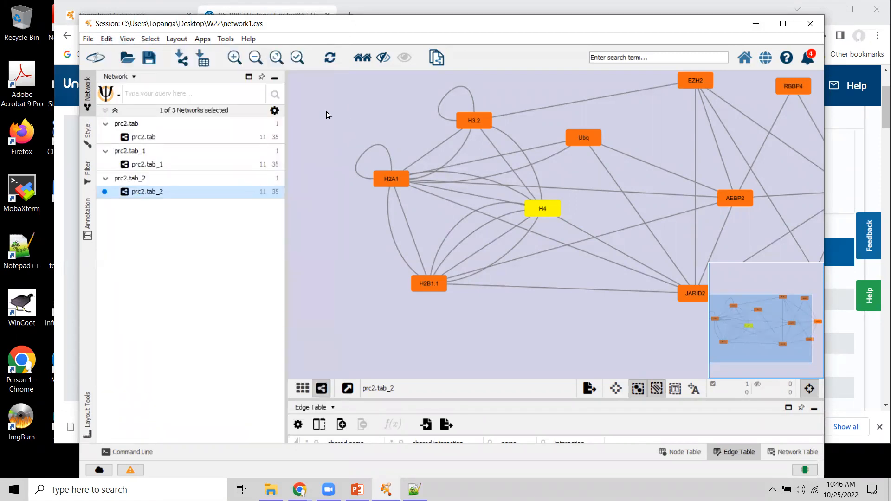
left_click(226, 39)
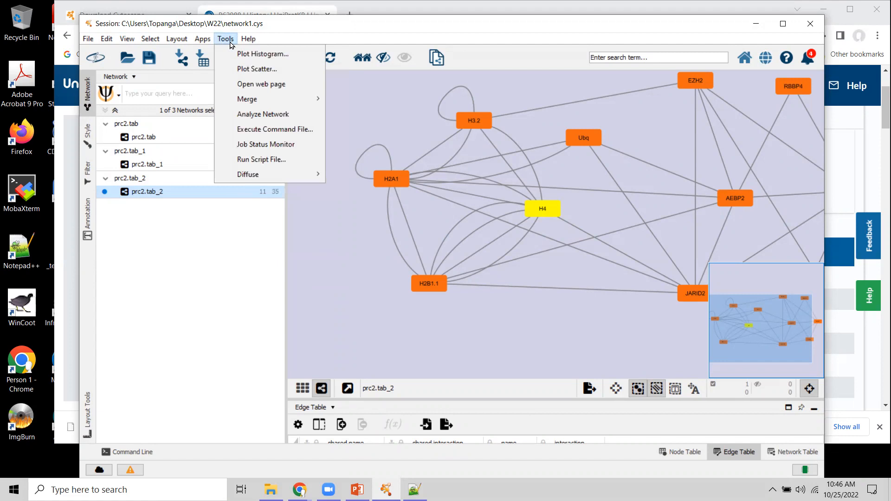
mouse_move(244, 41)
mouse_move(204, 42)
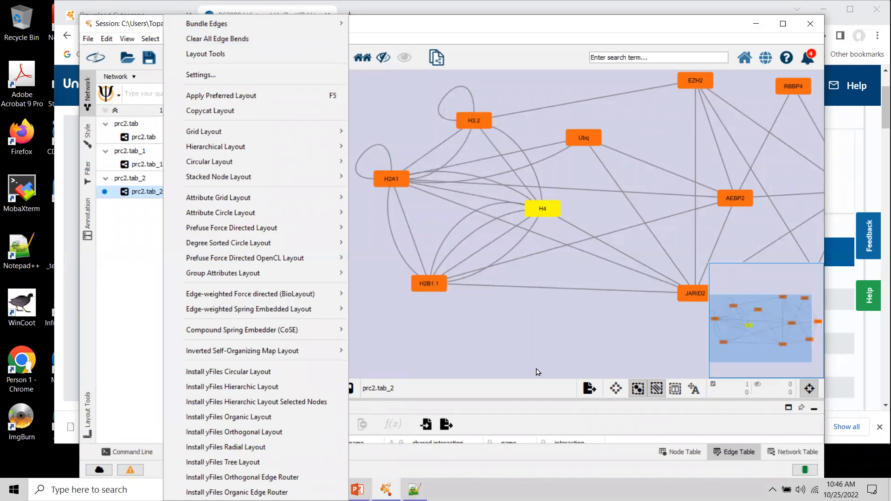
left_click(409, 160)
left_click(365, 116)
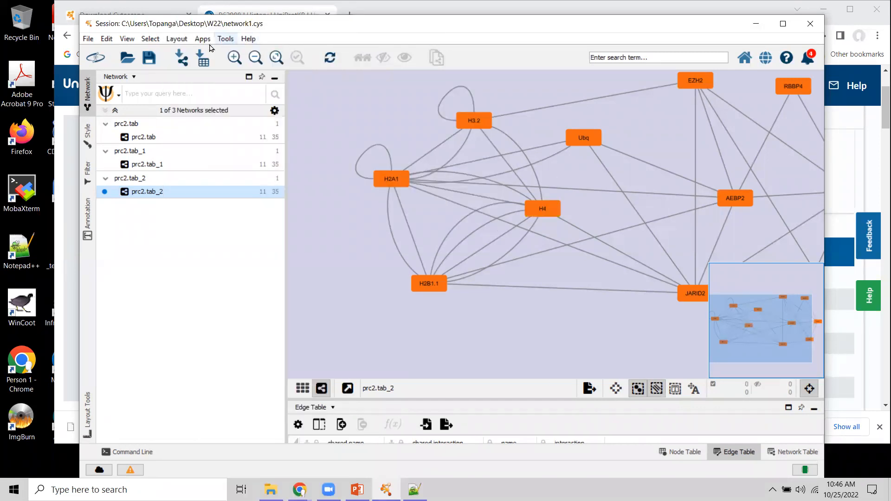
left_click(179, 40)
mouse_move(230, 22)
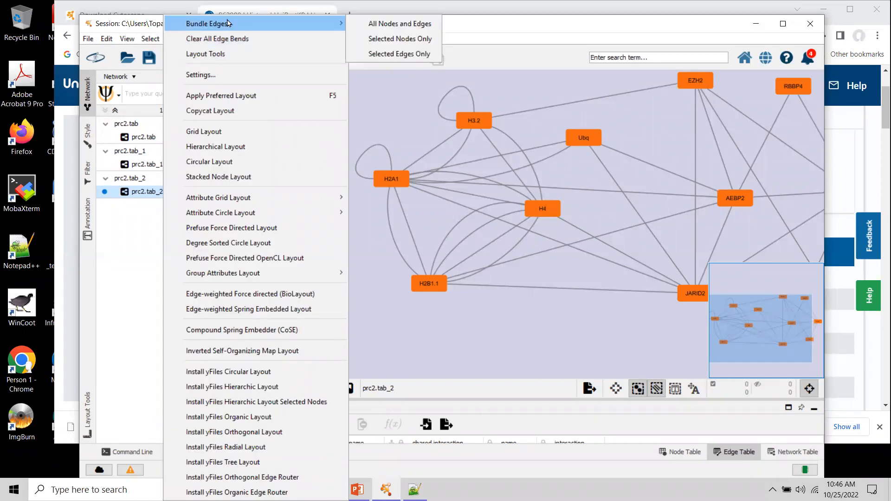
left_click(398, 24)
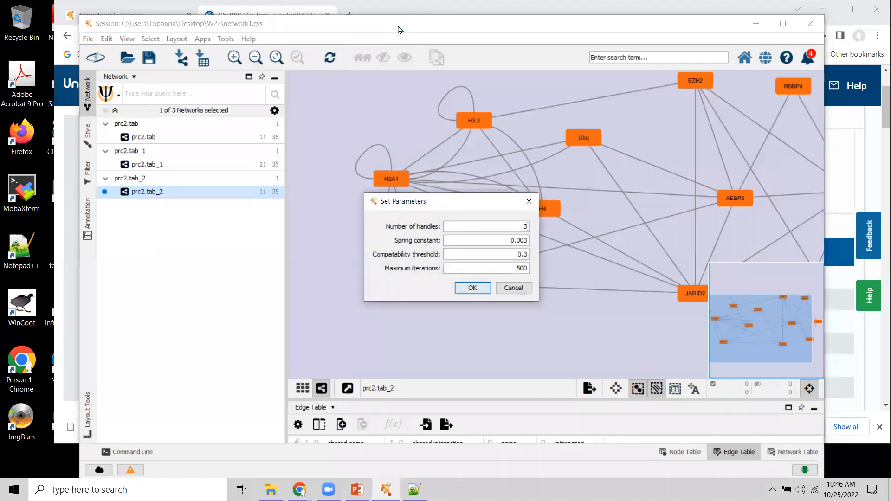
left_click(510, 291)
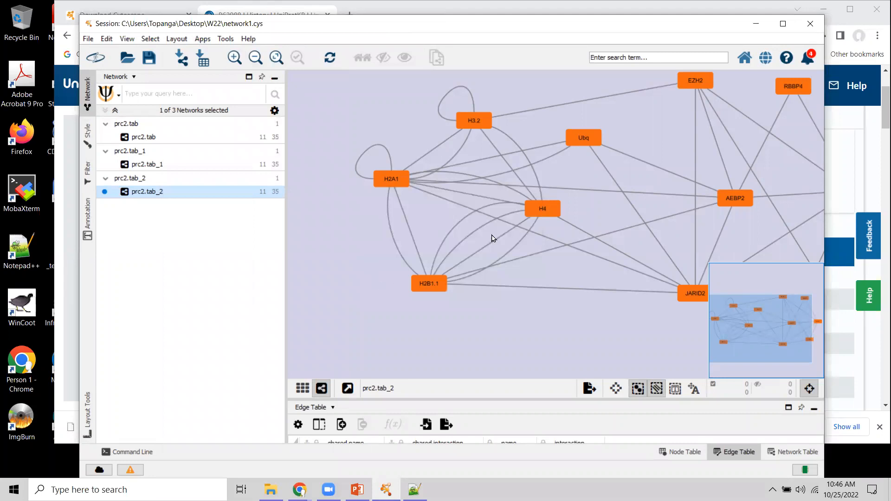
Move the H2B1.1 node downward and outward, farther from H4, and clear the selection.
left_click_drag(426, 287, 392, 304)
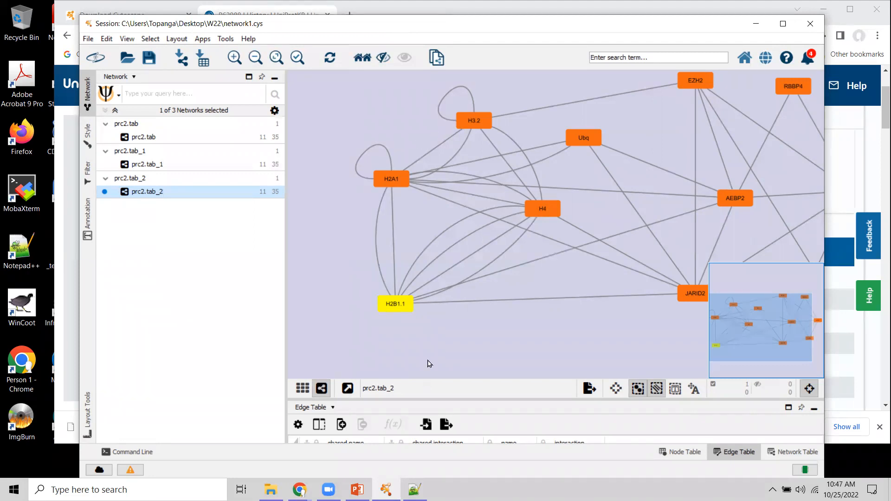
left_click(507, 246)
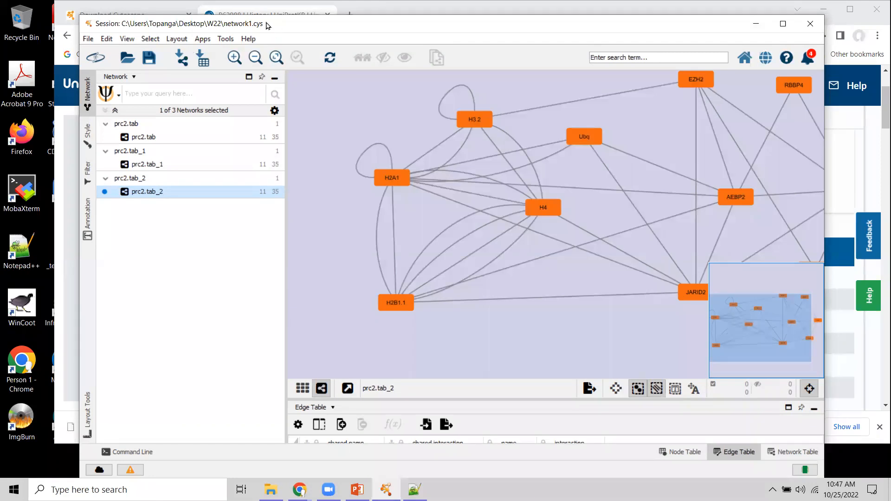
left_click_drag(274, 28, 261, 27)
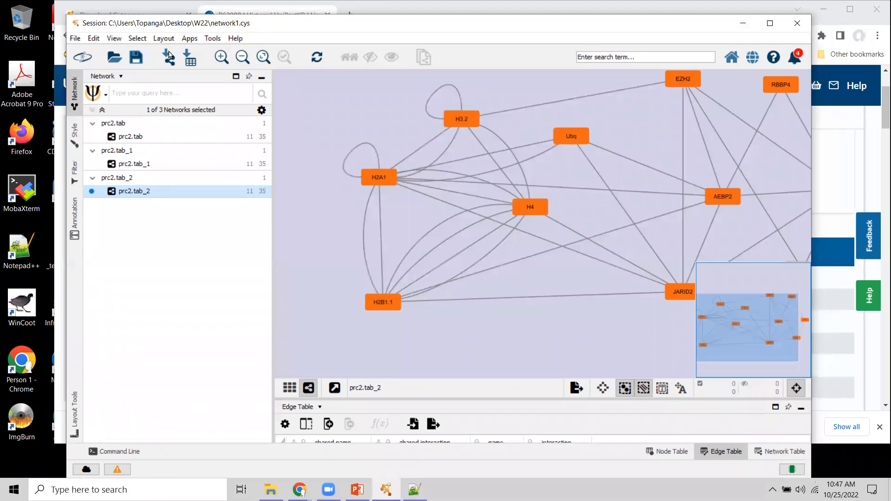
Remove the self-loops from the prc2.tab_2 network only, and raise the H3.2 node slightly.
left_click(96, 39)
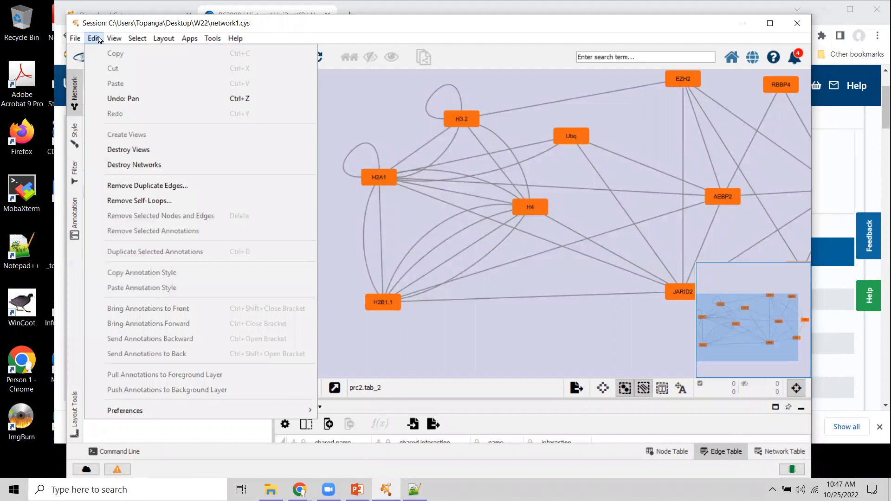
left_click(128, 202)
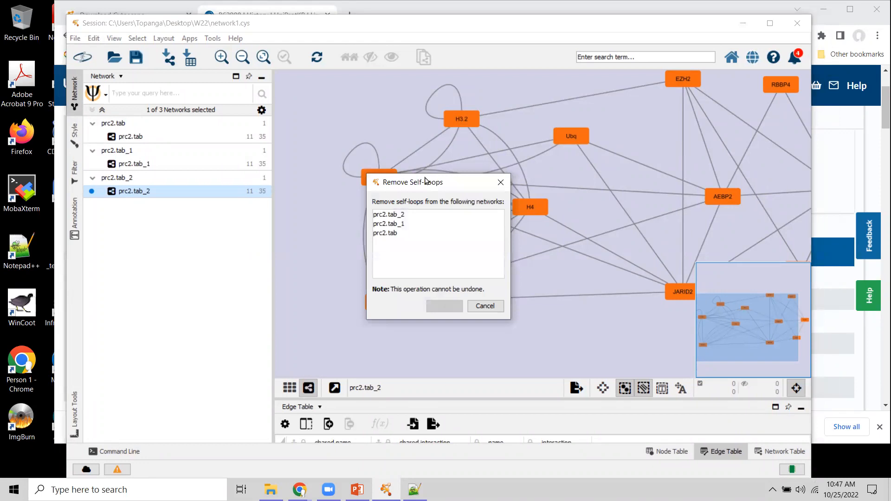
left_click_drag(426, 181, 195, 149)
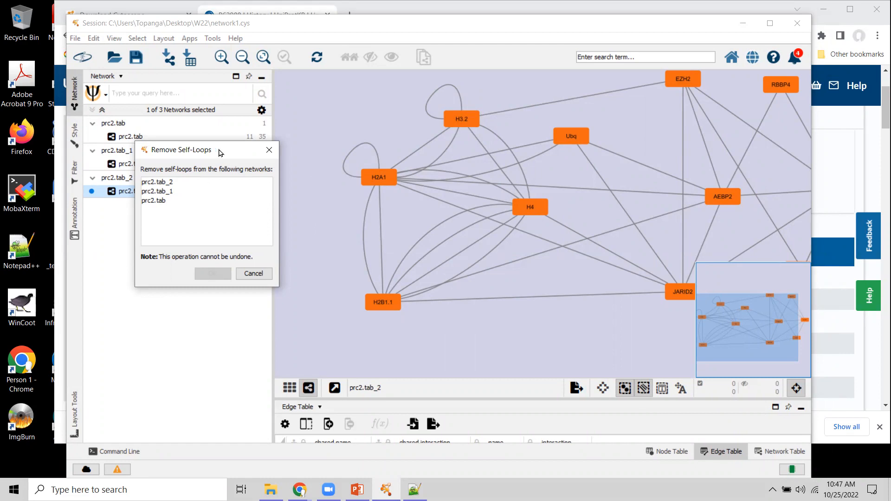
left_click_drag(221, 153, 293, 117)
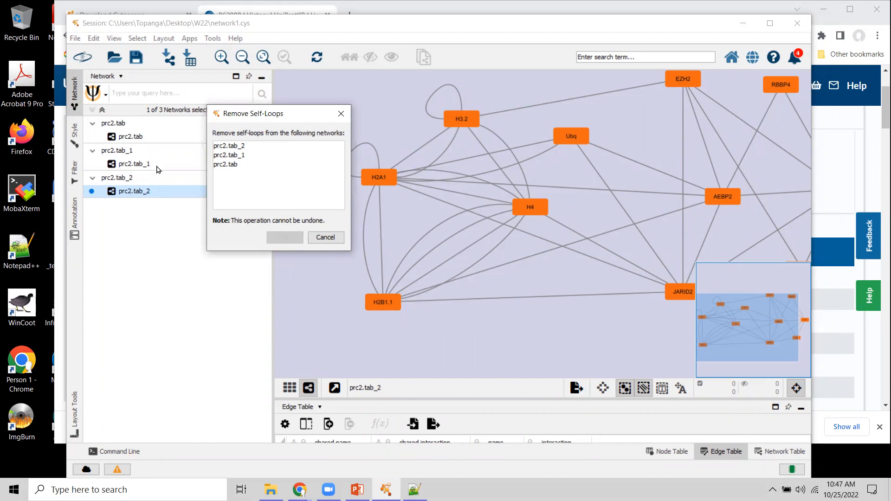
left_click(245, 148)
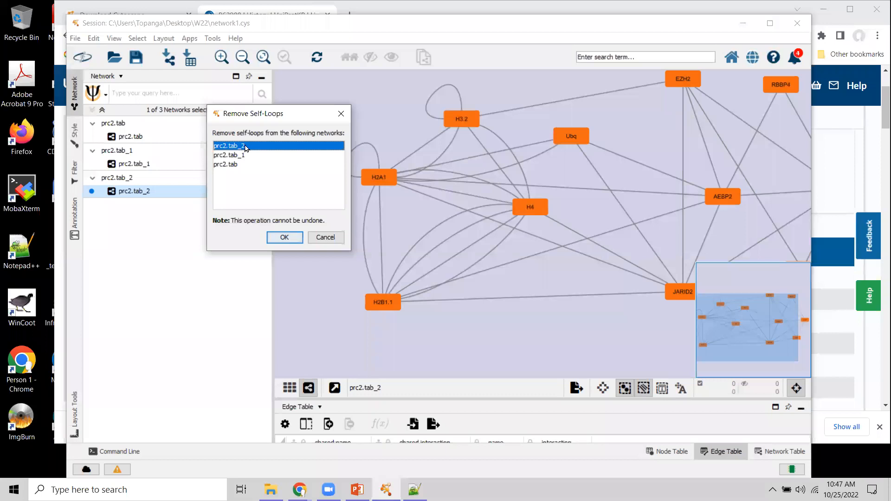
left_click(285, 238)
left_click(447, 265)
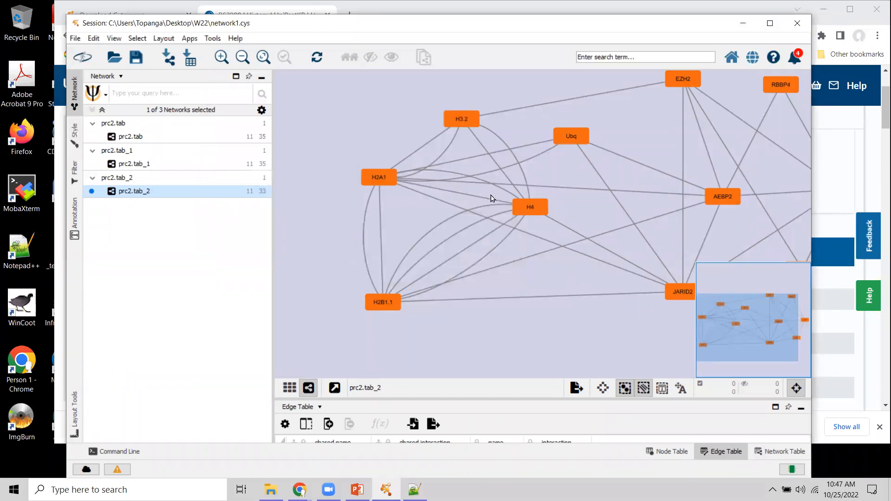
left_click_drag(460, 116, 455, 96)
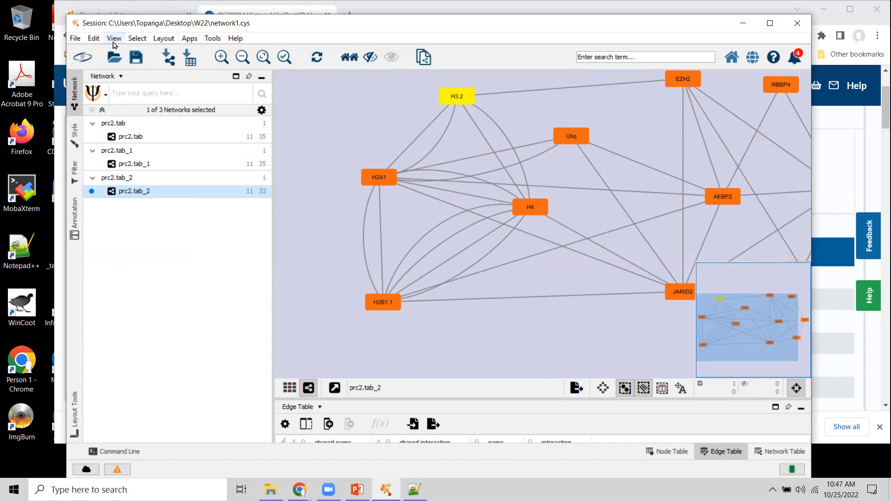
Remove duplicated edges from prc2.tab_2, ignoring edge direction and creating an edge table column with the number of duplicated edges.
left_click(97, 40)
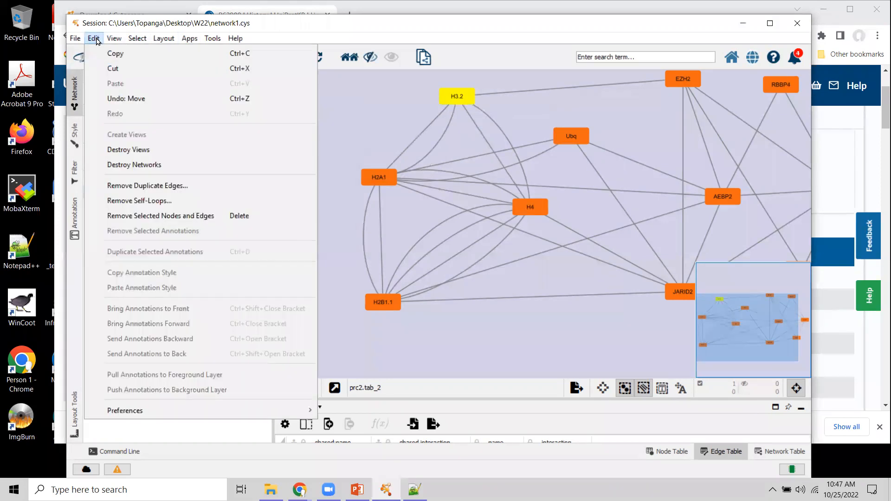
left_click(174, 186)
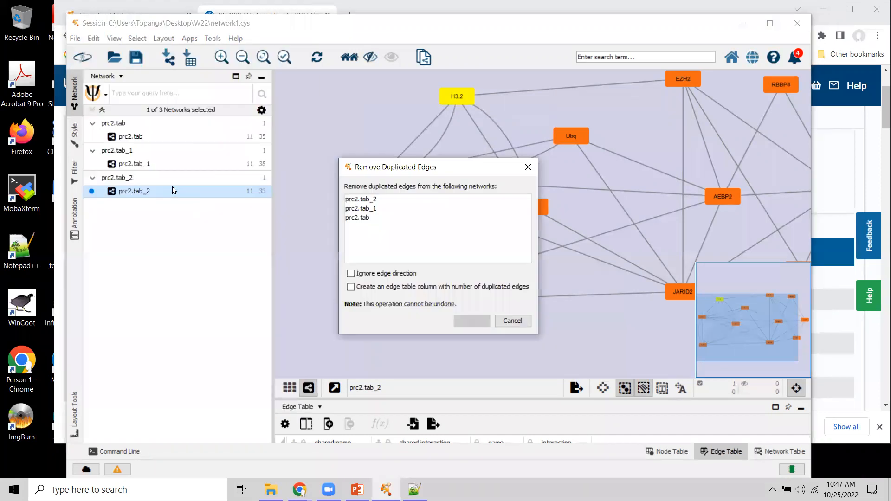
left_click(378, 201)
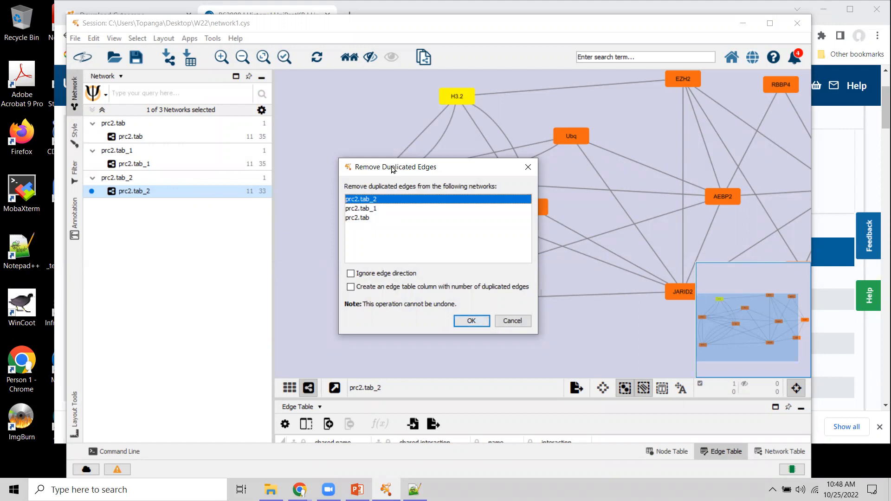
left_click_drag(389, 166, 212, 93)
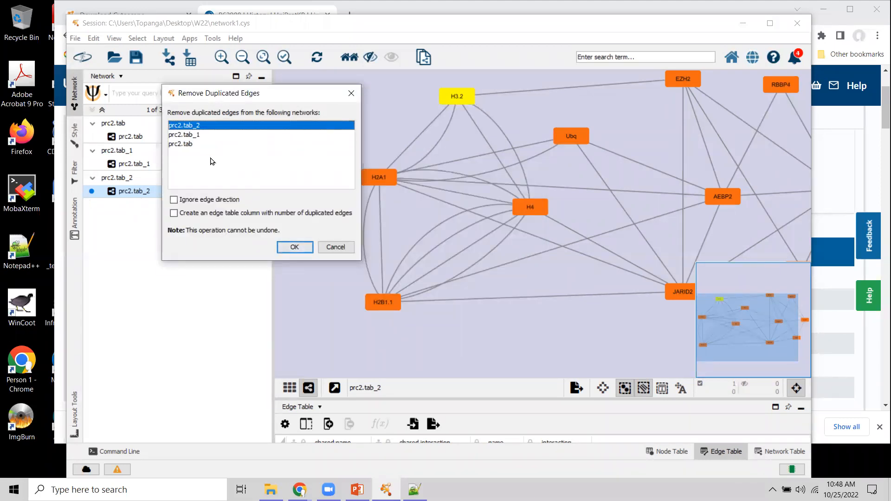
left_click(174, 200)
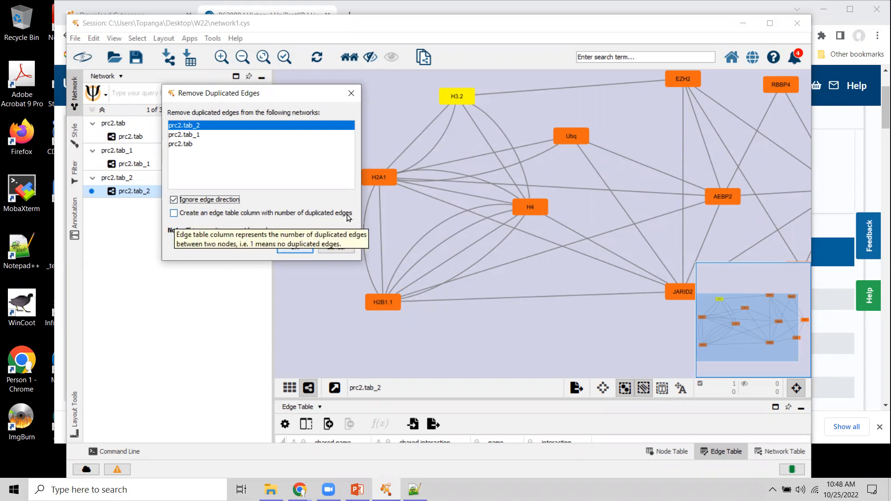
left_click(173, 215)
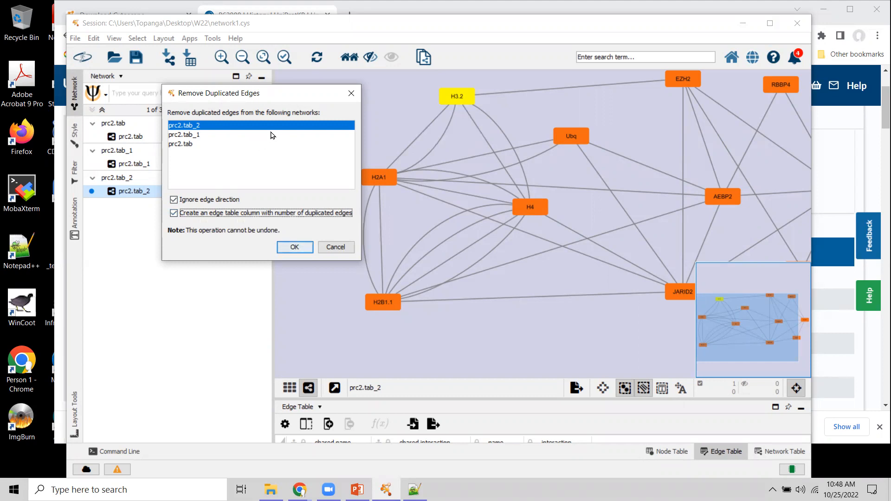
left_click(295, 248)
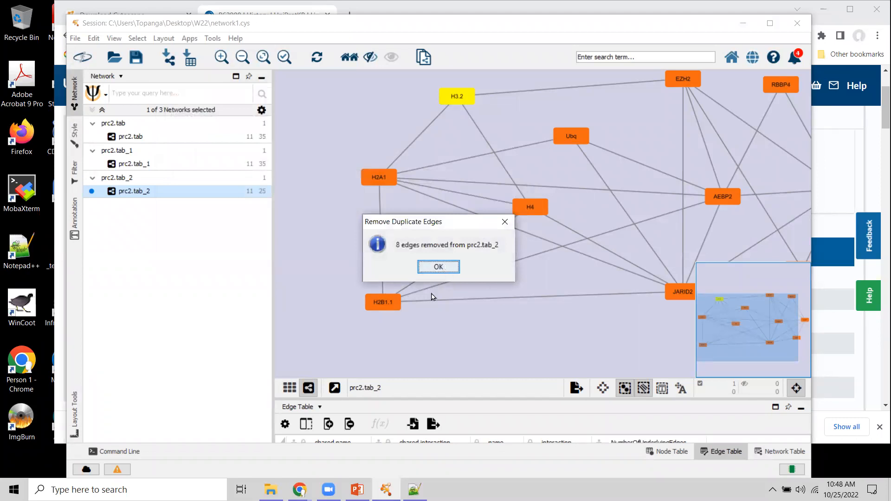
key("Return")
Shift H4 slightly away from H2A1, and raise the Ubq node above the edge joining H3.2 and EZH2.
mouse_move(531, 205)
left_mouse_down()
mouse_move(543, 219)
mouse_move(540, 205)
left_mouse_up()
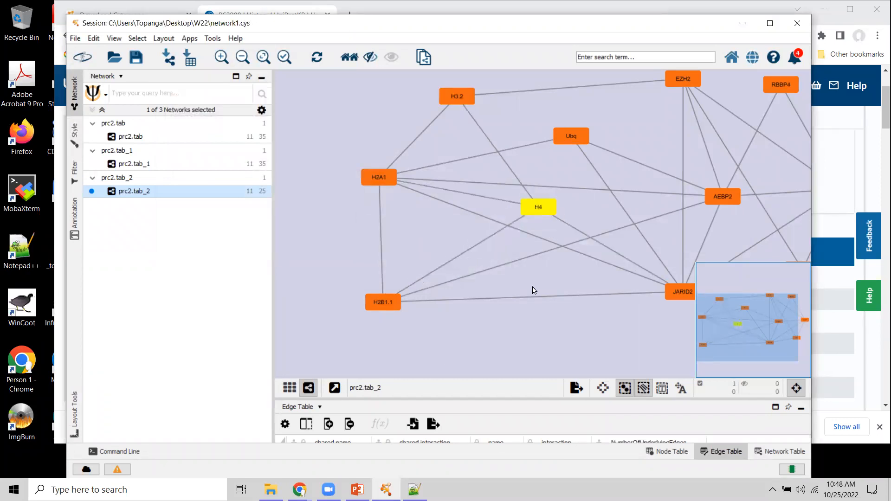
left_click_drag(597, 212, 529, 222)
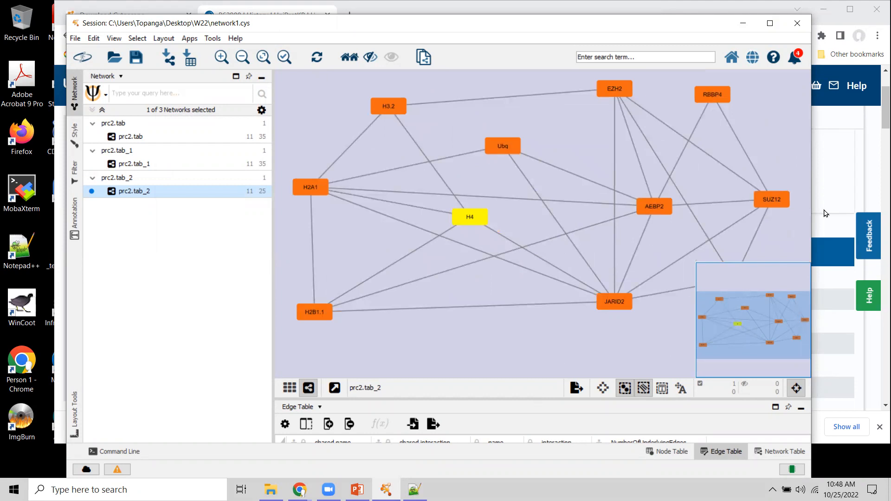
left_click_drag(816, 212, 868, 214)
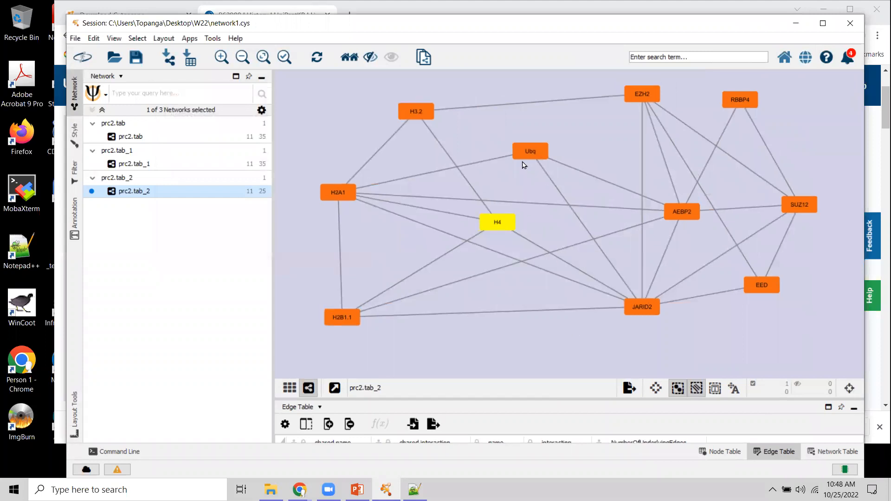
left_click_drag(535, 151, 539, 149)
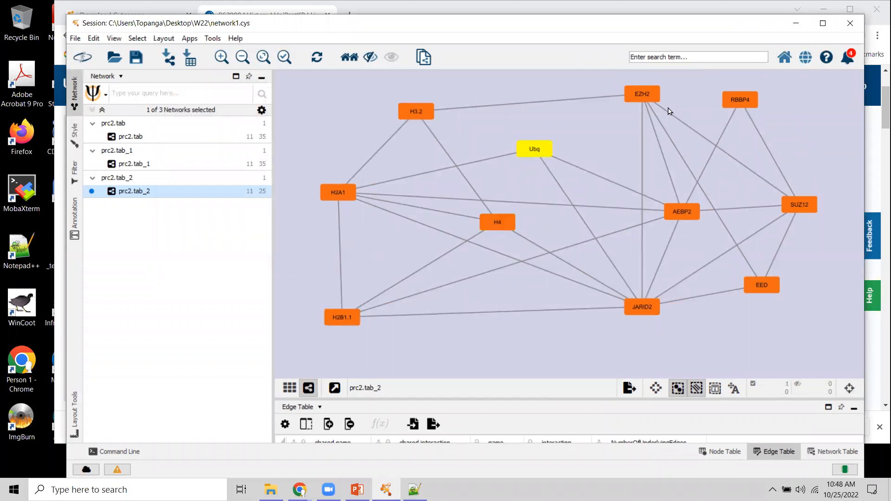
left_click_drag(530, 154, 533, 83)
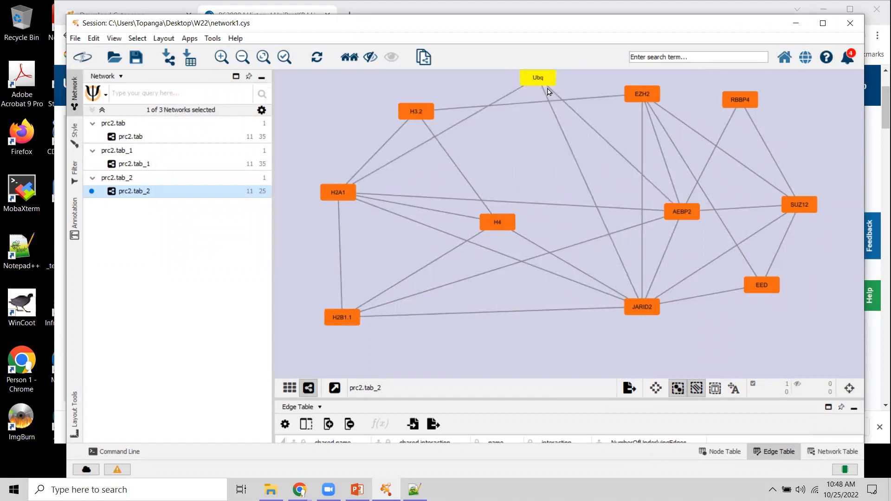
Gather the histone nodes into a tighter cluster by lowering H3.2, bringing H2A1 and H2B1.1 inward, and raising H4.
mouse_move(521, 225)
left_mouse_down()
mouse_move(453, 232)
mouse_move(558, 229)
mouse_move(508, 227)
left_mouse_up()
left_click_drag(455, 120, 461, 150)
left_click_drag(383, 193, 428, 214)
left_click_drag(383, 315, 431, 266)
left_click_drag(522, 227, 519, 195)
left_click_drag(436, 274, 451, 273)
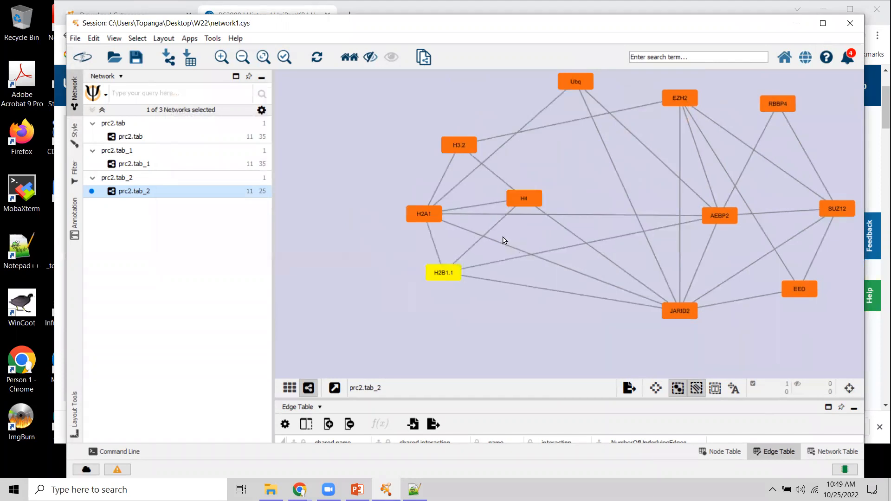
Shift H4 slightly, lower H2B1.1, and place the Ubq node below the edge joining H3.2 and EZH2.
left_click_drag(582, 179, 494, 177)
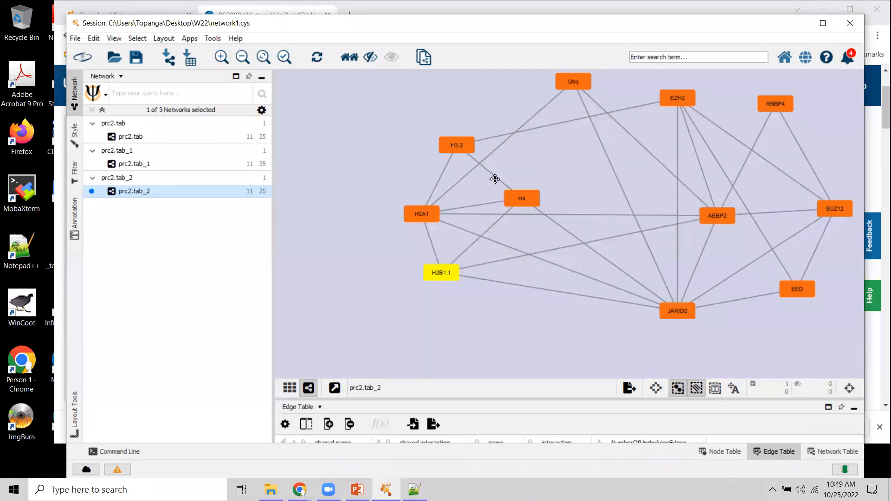
left_click_drag(444, 204, 450, 201)
left_click_drag(371, 274, 373, 290)
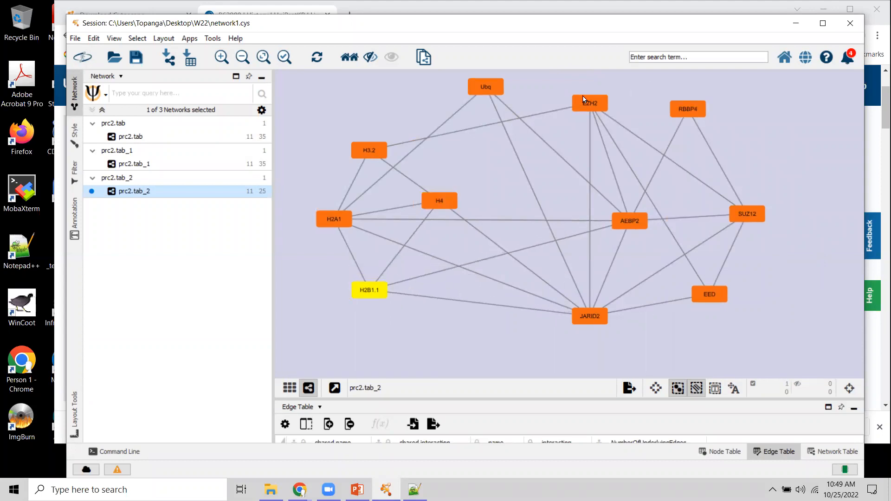
left_click_drag(489, 93, 510, 153)
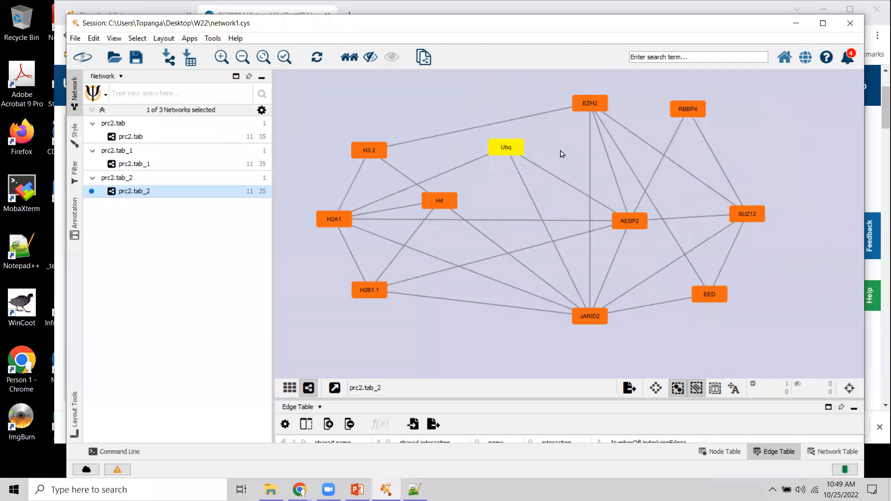
left_click(585, 158)
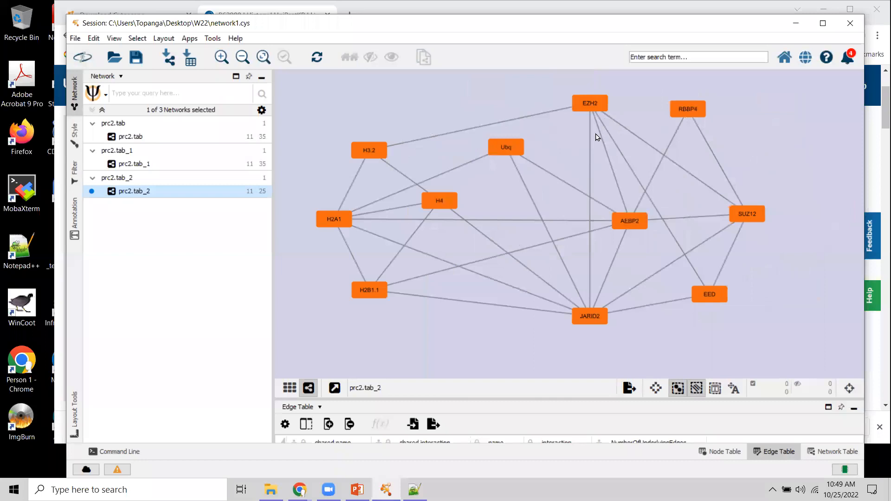
Create a new visual style named MyStyleV1 for the prc2.tab_2 network.
left_click(73, 131)
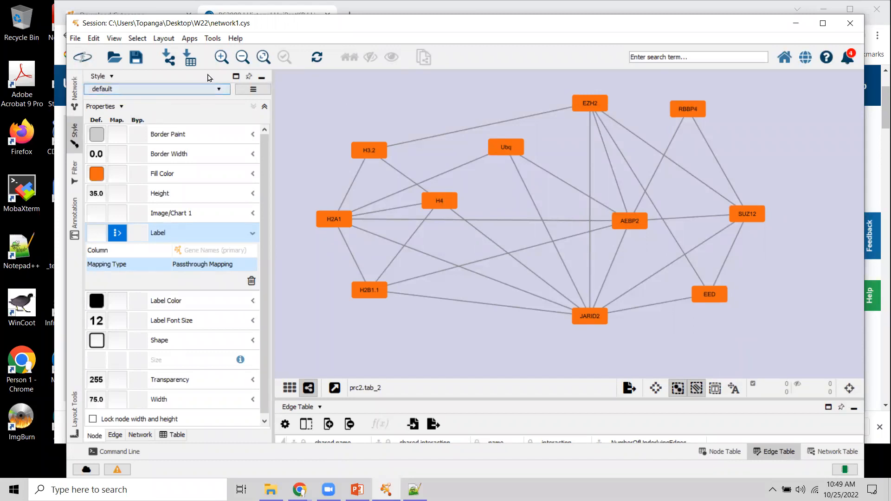
left_click(253, 90)
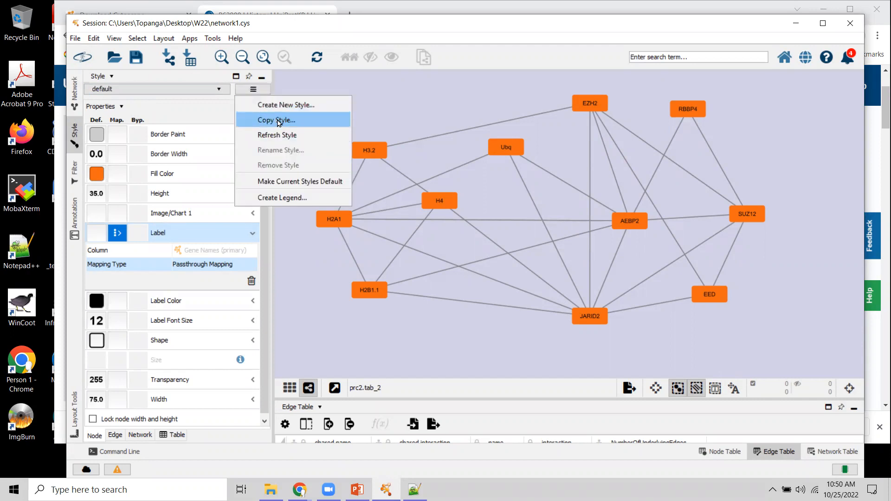
left_click(281, 106)
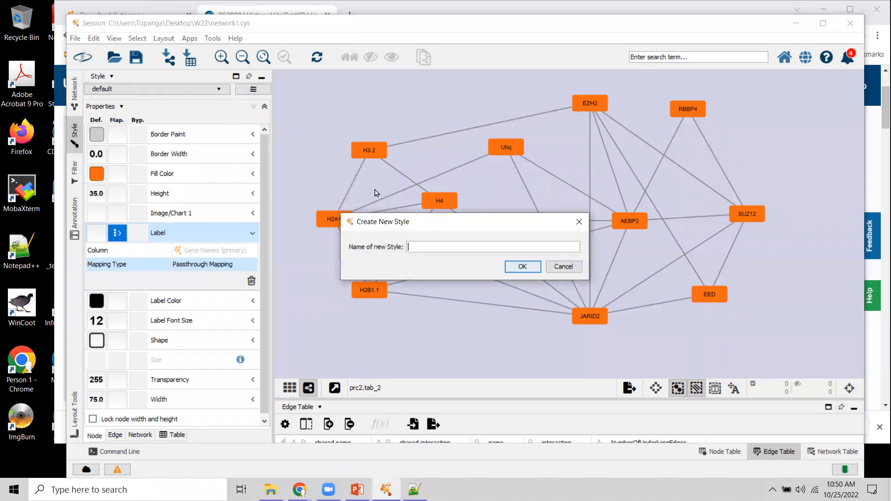
type("MySty")
type("]")
key("BackSpace")
key("BackSpace")
key("BackSpace")
key("BackSpace")
type("V1")
left_click(521, 267)
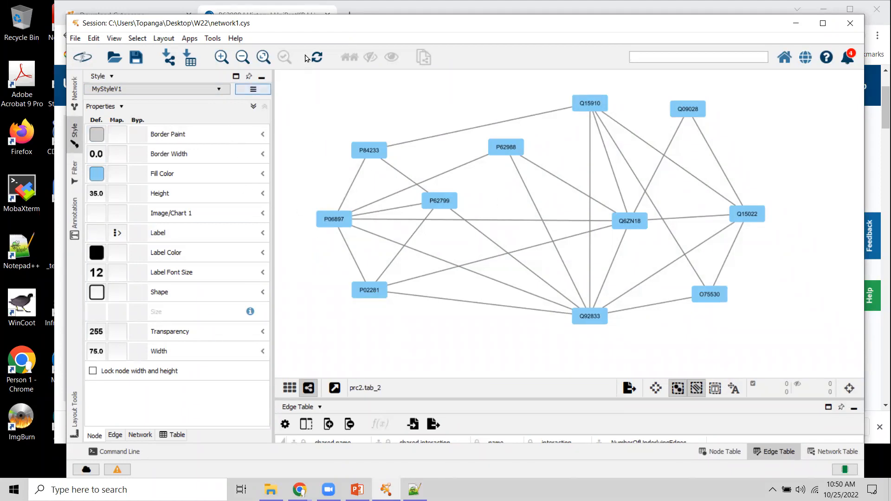
left_click_drag(367, 28, 382, 29)
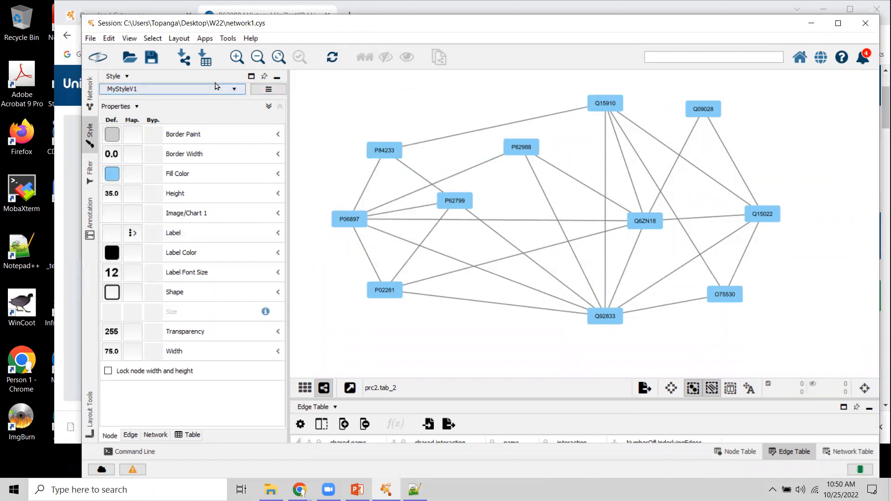
Reapply the default style to the network and copy it as a style named MyStyleV2.
left_click(268, 89)
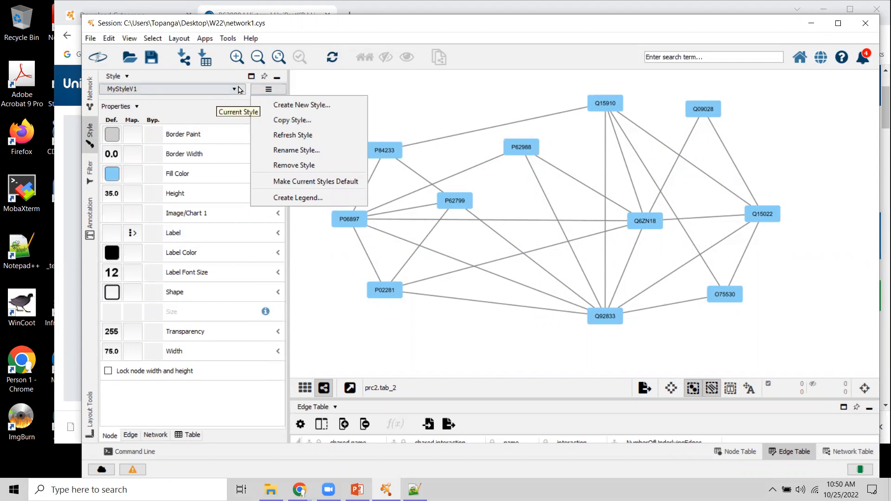
left_click(269, 89)
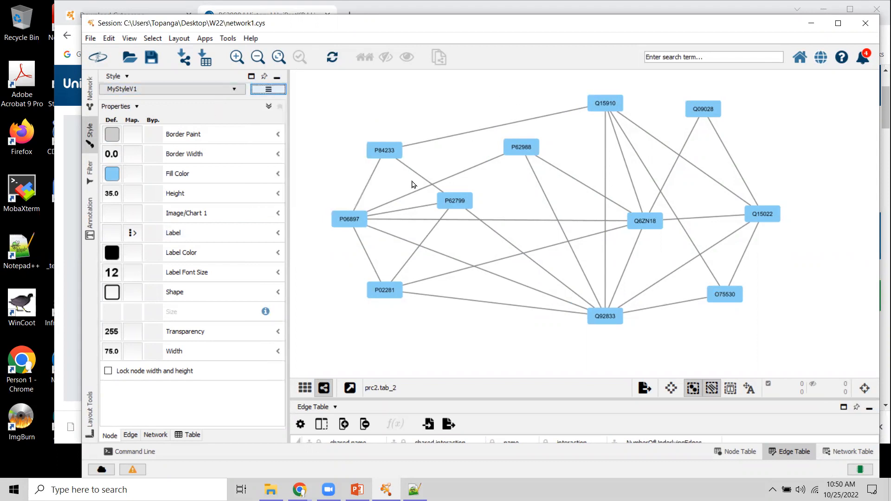
left_click(236, 90)
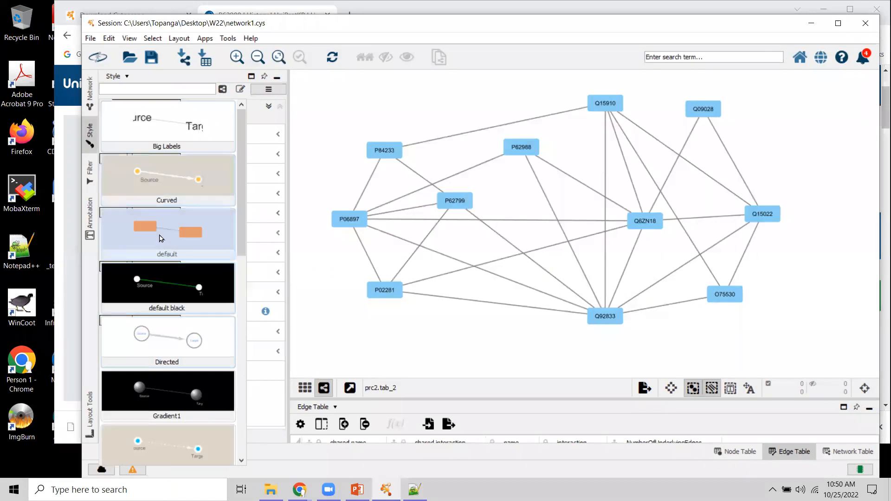
left_click(169, 247)
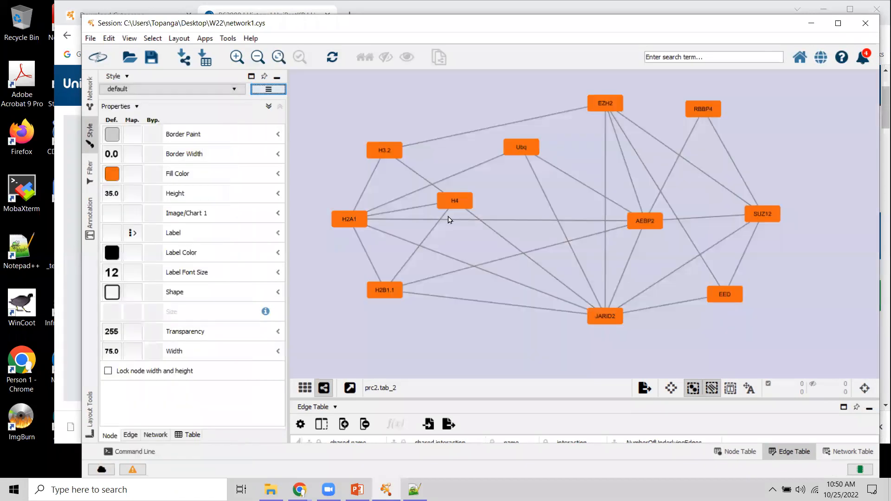
left_click(277, 91)
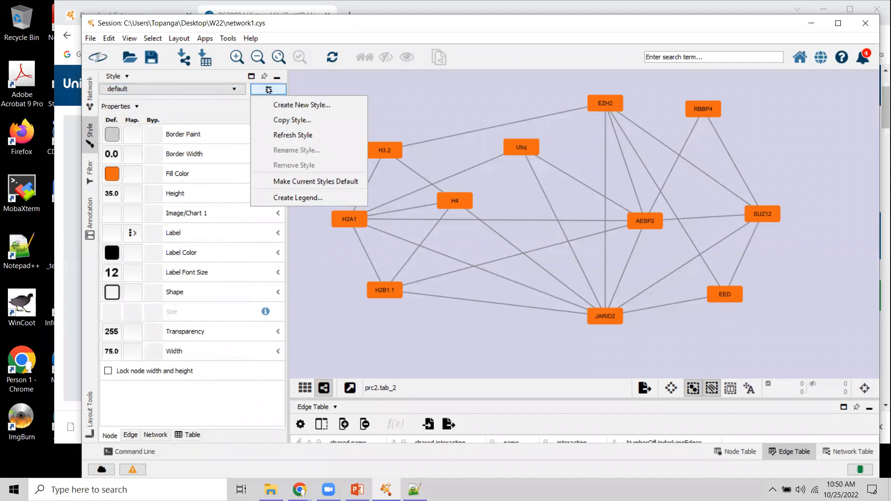
left_click(286, 123)
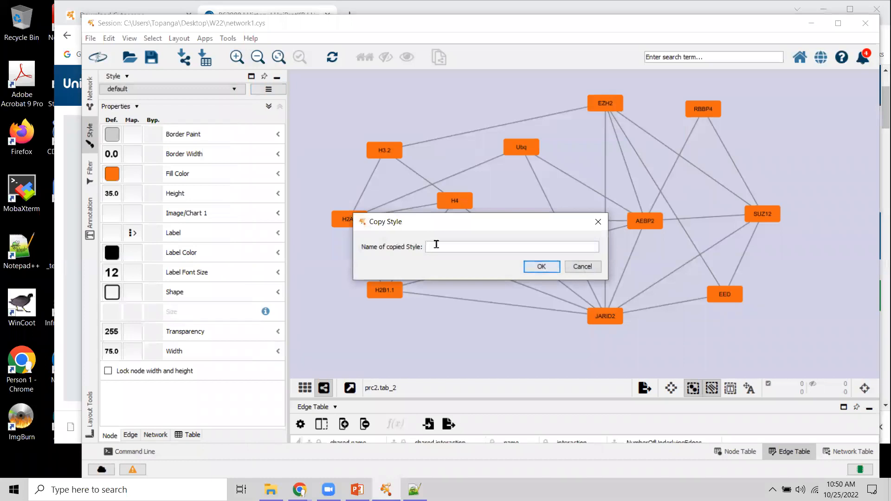
type("MyStyleV2")
left_click(543, 267)
Preview the Gradient1 style on the network and apply the MyStyleV2 style in its place.
left_click(191, 92)
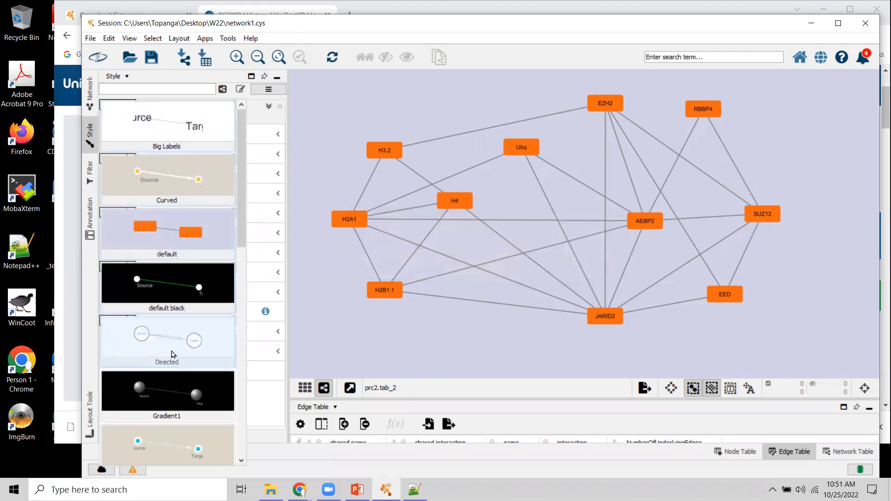
left_click(171, 387)
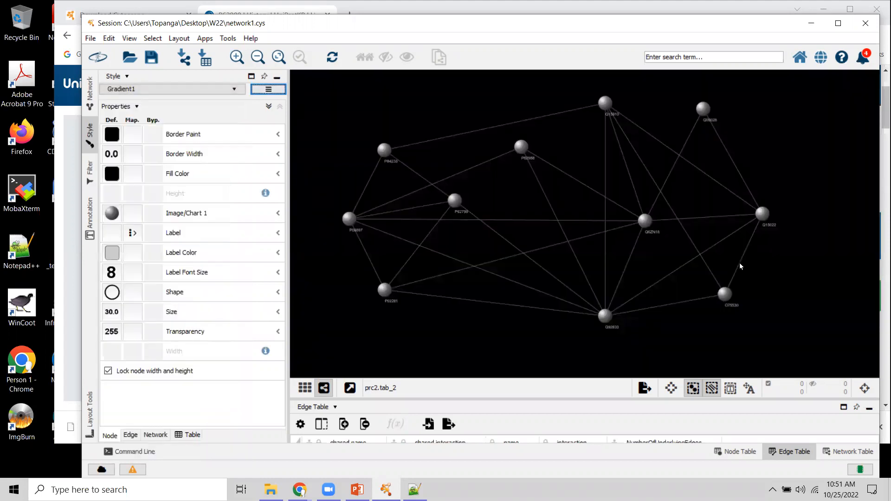
left_click(175, 89)
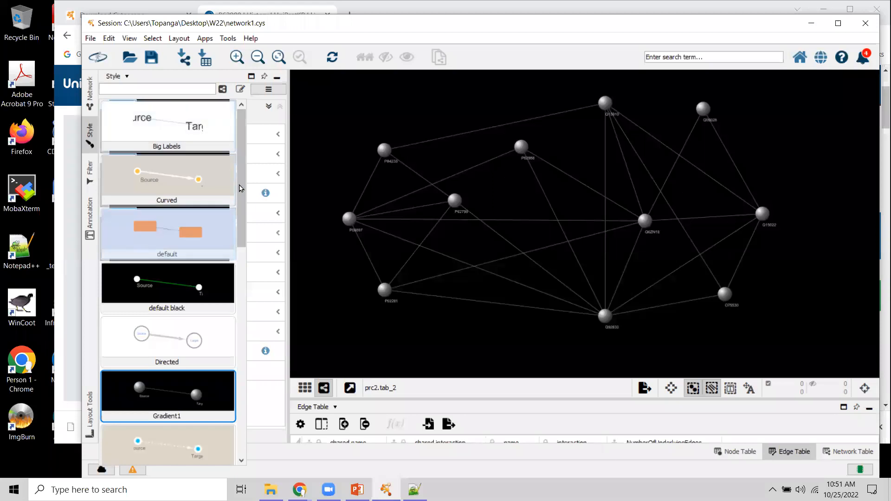
left_click_drag(242, 221, 263, 362)
left_click(162, 199)
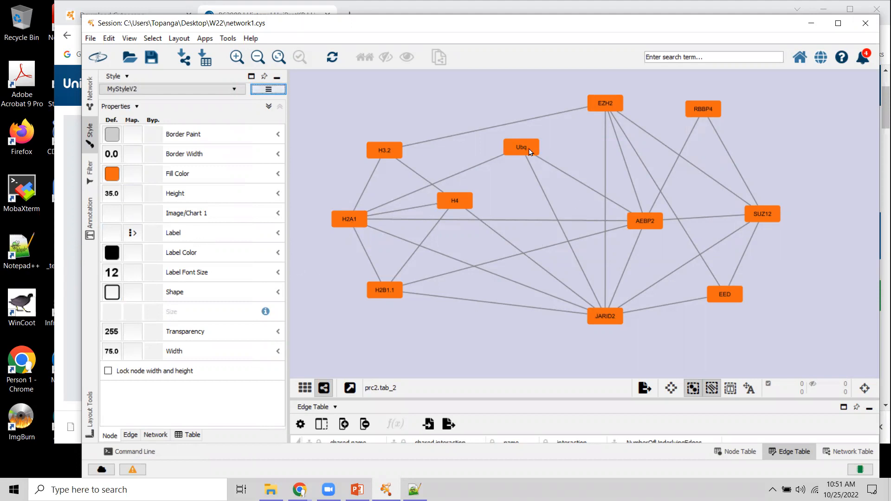
Move the Ubq node closer to EZH2 and enlarge the table area to show more Edge Table rows.
left_click_drag(530, 152, 514, 157)
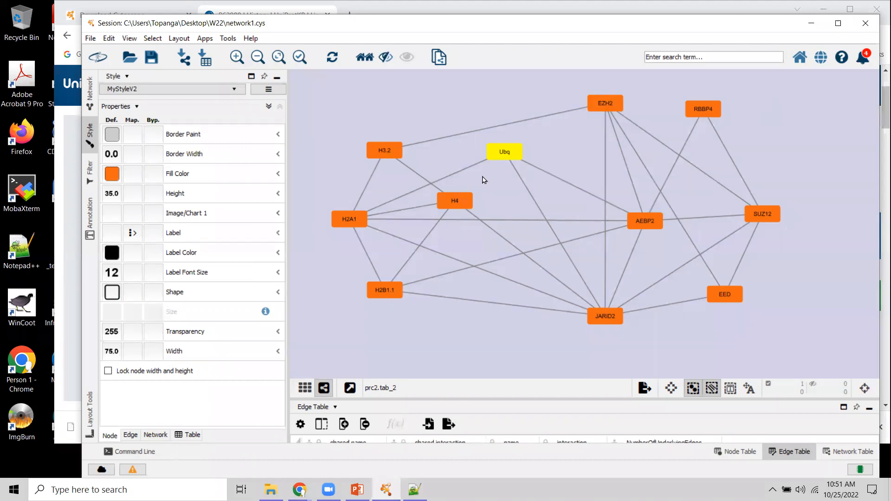
left_click_drag(553, 151, 540, 154)
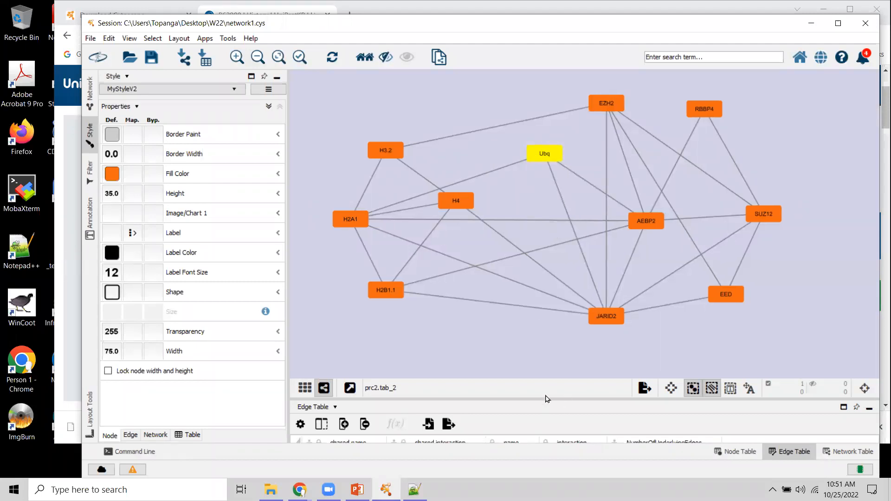
left_click_drag(548, 395, 553, 355)
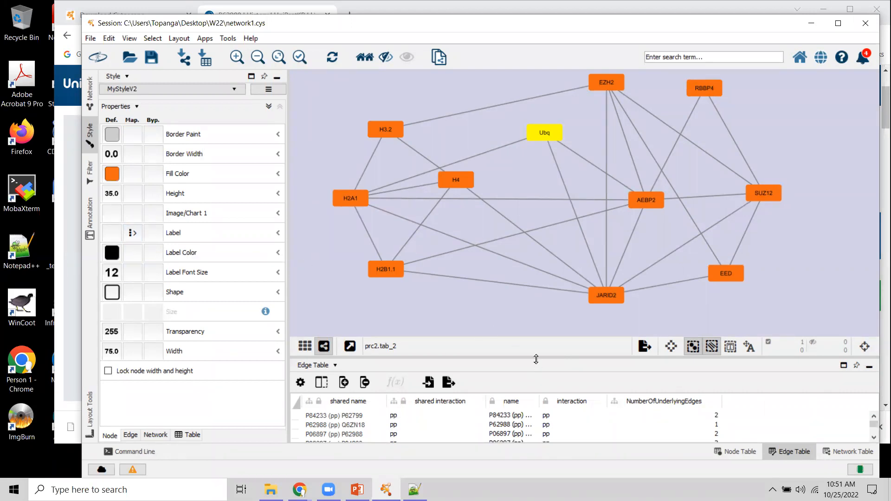
left_click_drag(538, 355, 537, 319)
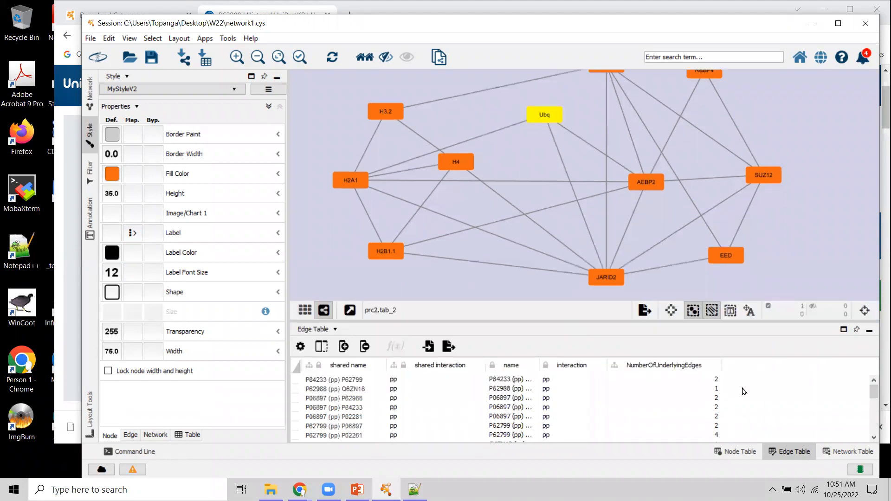
mouse_move(873, 392)
left_mouse_down()
mouse_move(881, 436)
mouse_move(874, 393)
left_mouse_up()
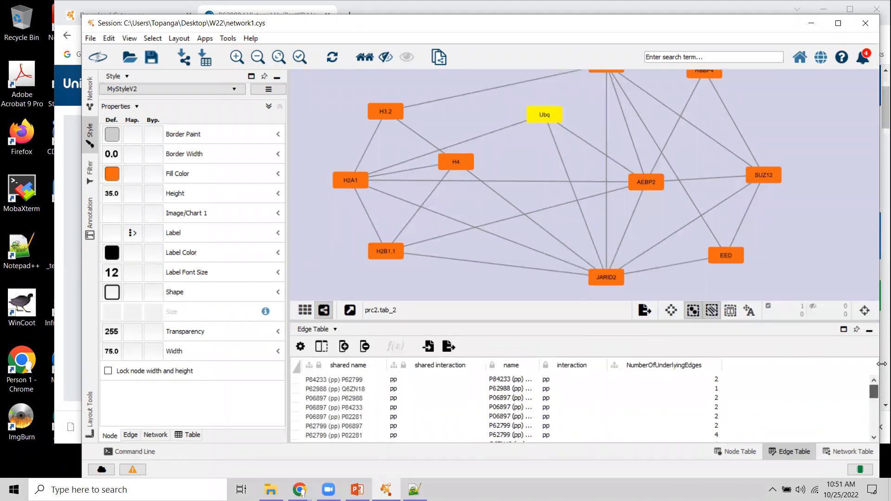
Switch to the Node Table and clear the node selection to list every node's attributes through Organism (ID).
left_click(321, 330)
left_click(331, 345)
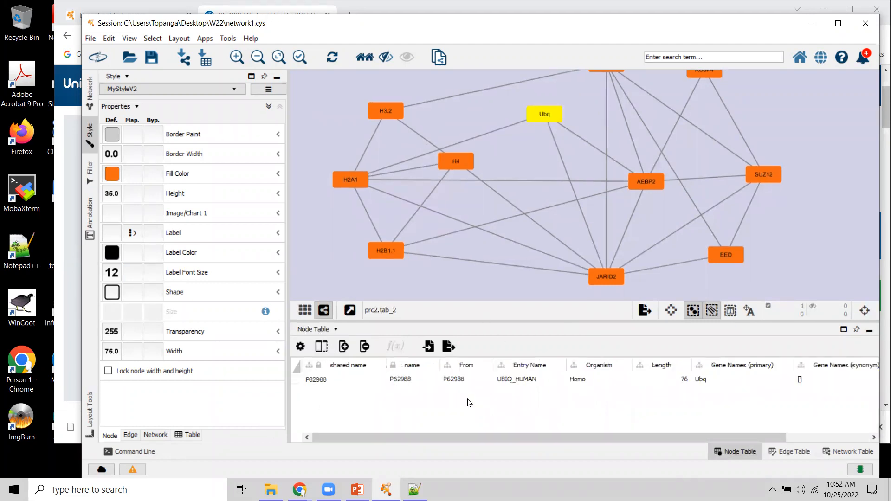
left_click(461, 274)
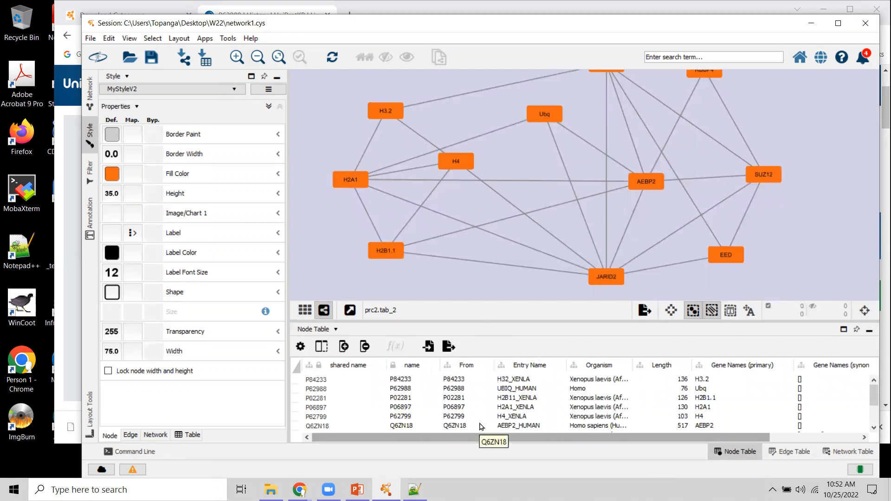
scroll(561, 438, "right", 3)
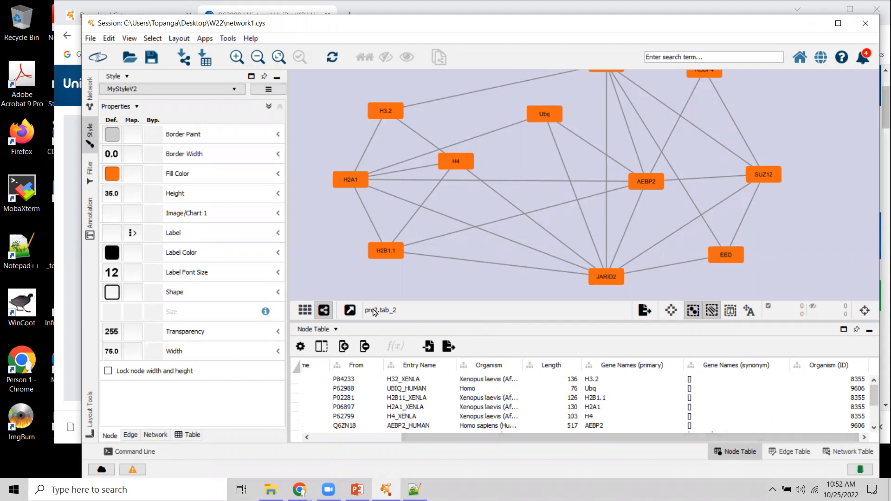
Add a new single String column named Complex to the Node Table.
left_click(343, 347)
mouse_move(365, 368)
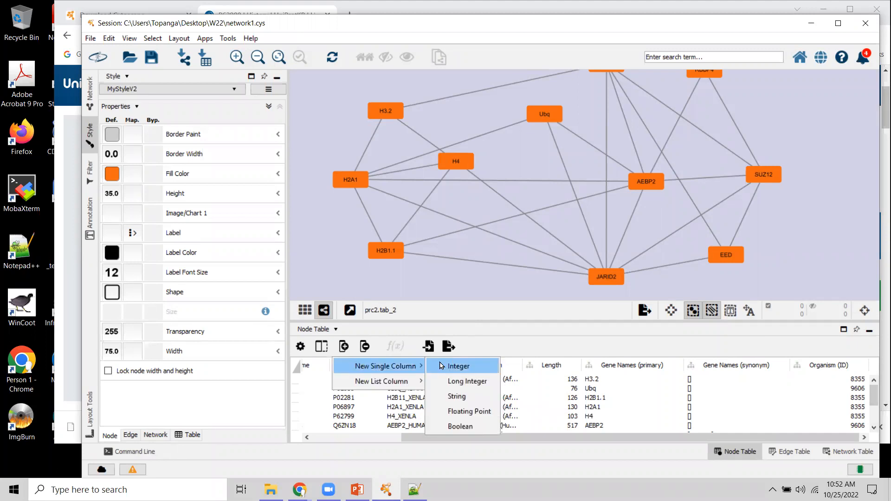
left_click(461, 397)
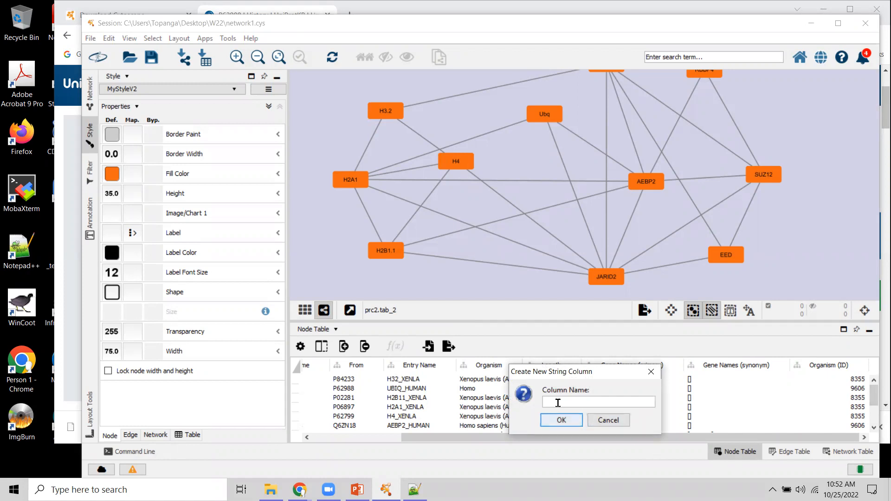
type("Complex")
left_click(562, 420)
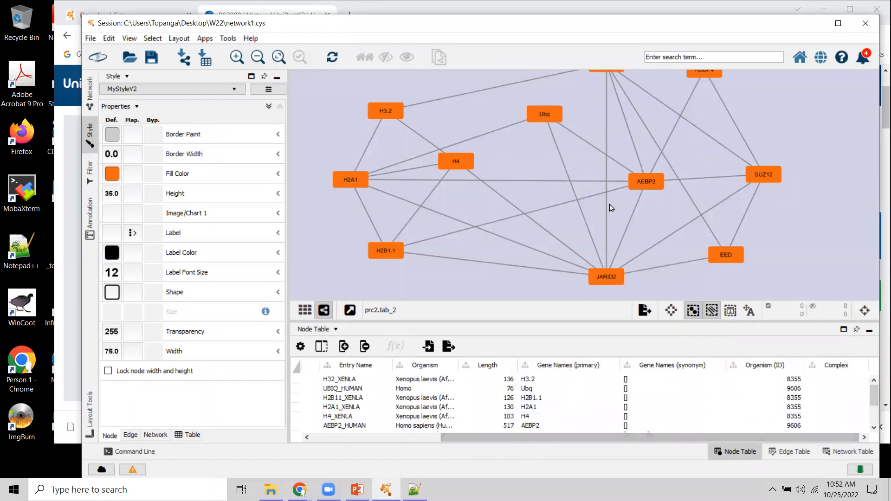
Select the H3.2, H4, H2A1 and H2B1.1 nodes and enter Nucleosome as the Complex value of H2B1.1.
left_click_drag(547, 317, 547, 356)
left_click_drag(325, 113, 482, 299)
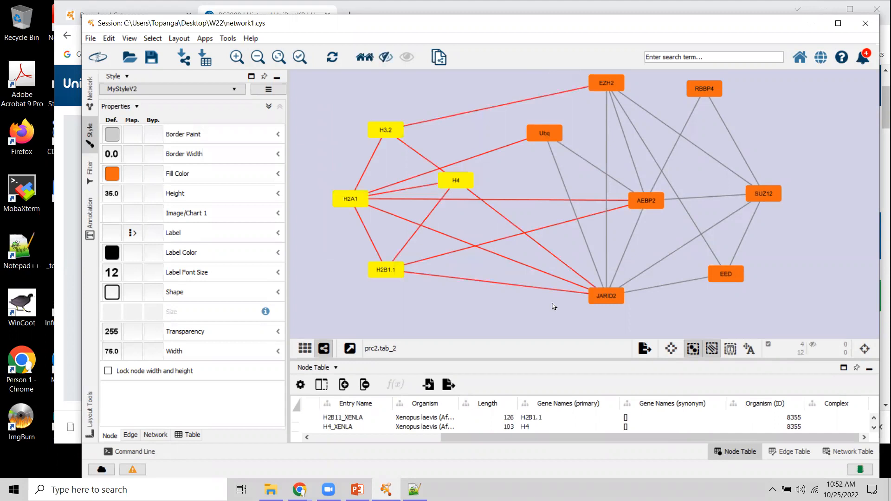
left_click(832, 417)
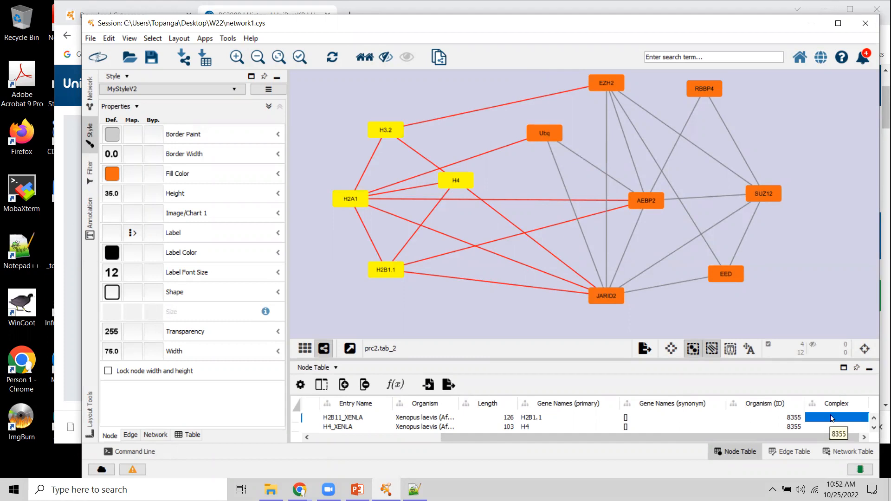
type("Histone")
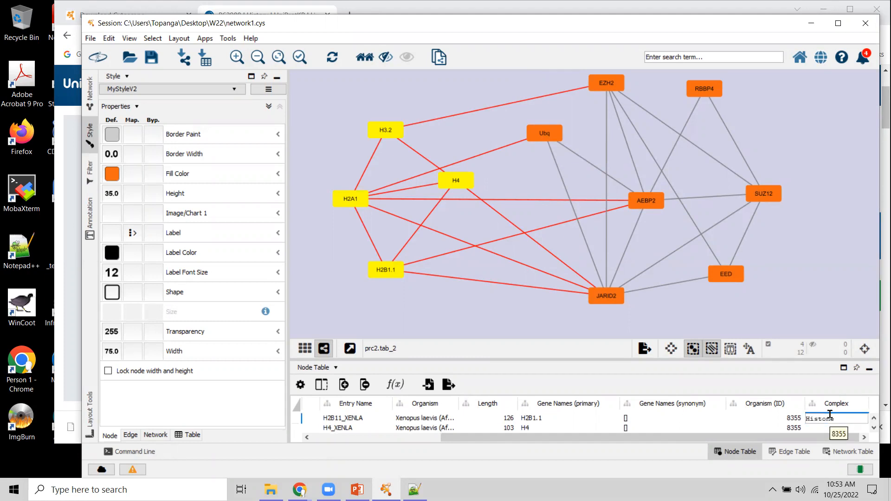
left_click_drag(842, 418, 792, 418)
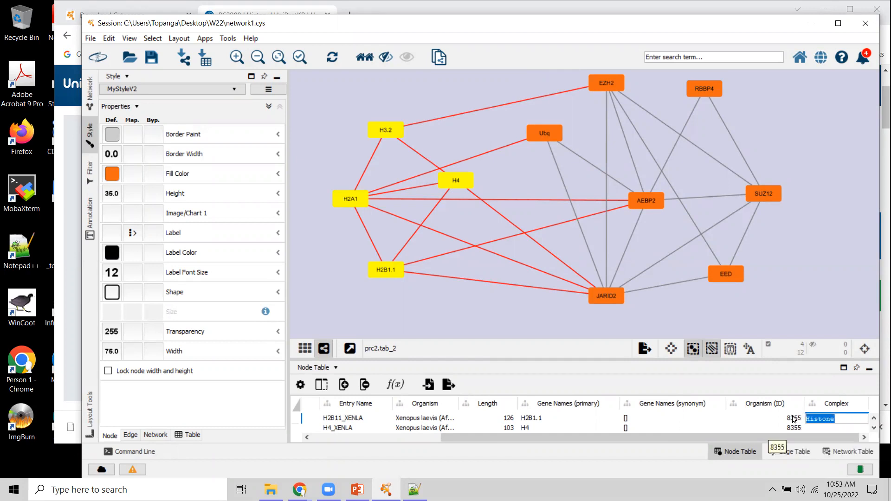
type("Nucleosome")
key("Return")
left_click(833, 418)
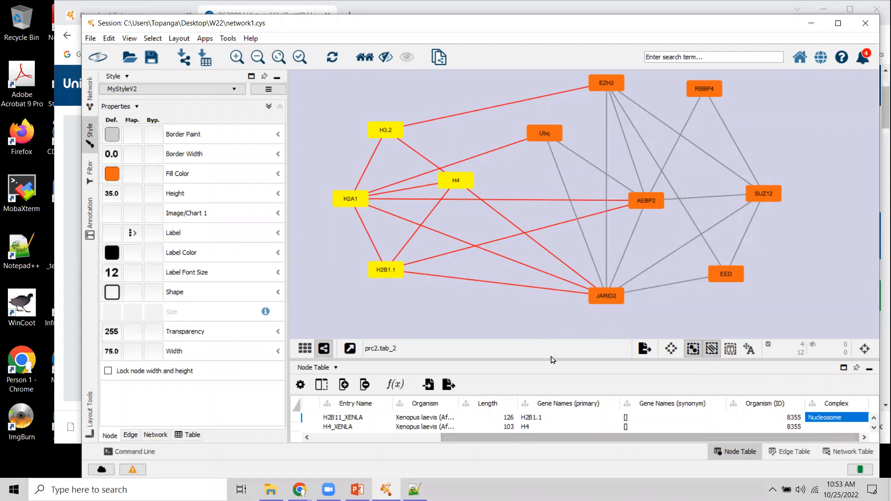
Enlarge the Node Table and enter Nucleosome as the Complex value of the H4, H2A1 and H3.2 nodes.
left_click_drag(552, 359, 540, 305)
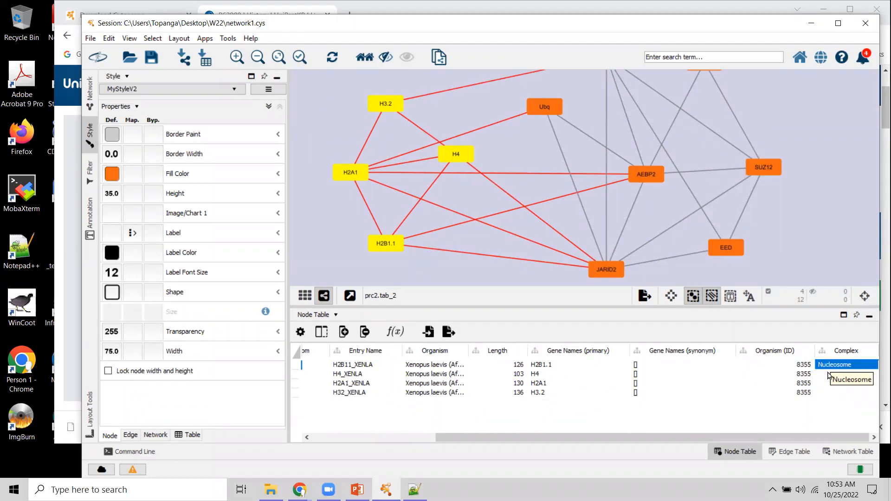
left_click(827, 373)
double_click(826, 373)
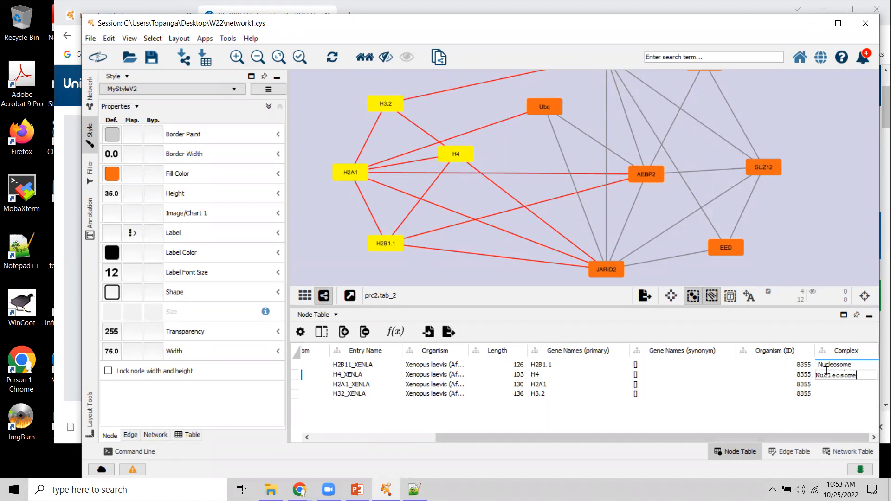
double_click(825, 384)
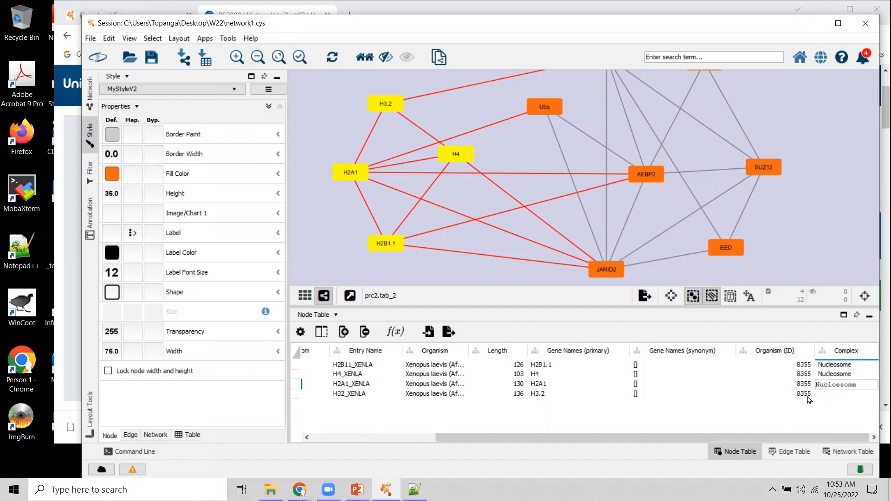
key("Return")
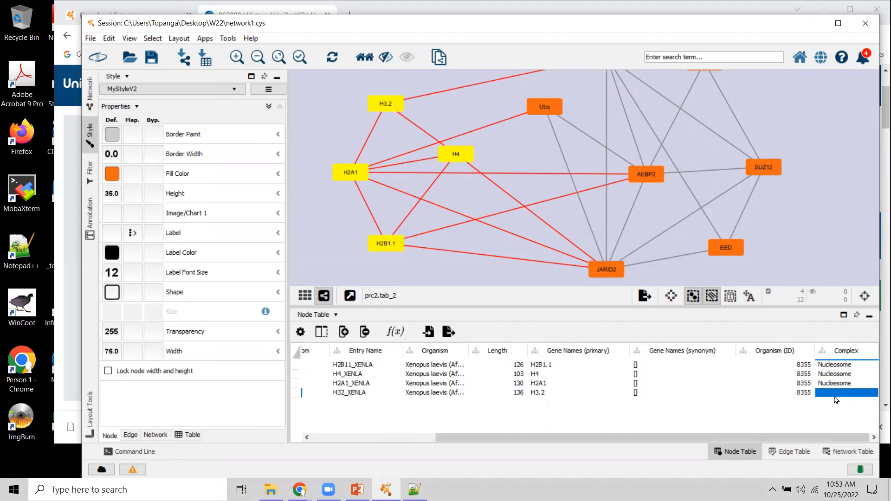
double_click(833, 396)
type("Nuc")
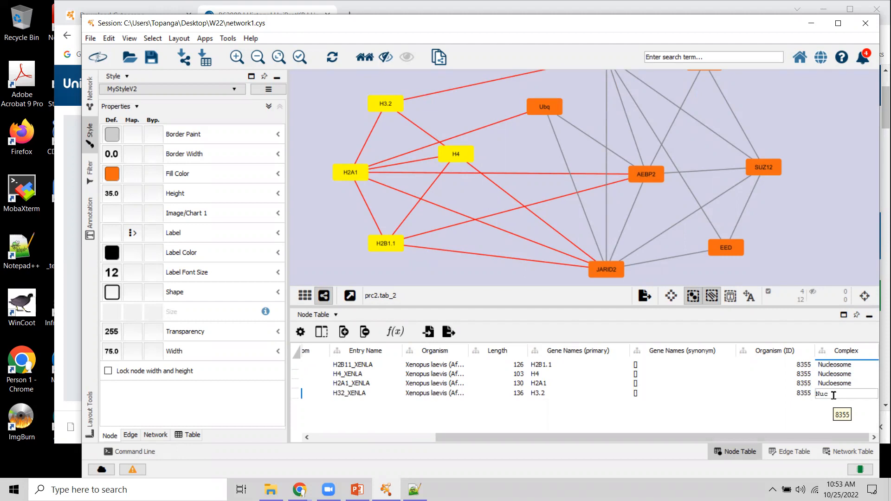
type("leosome")
key("Return")
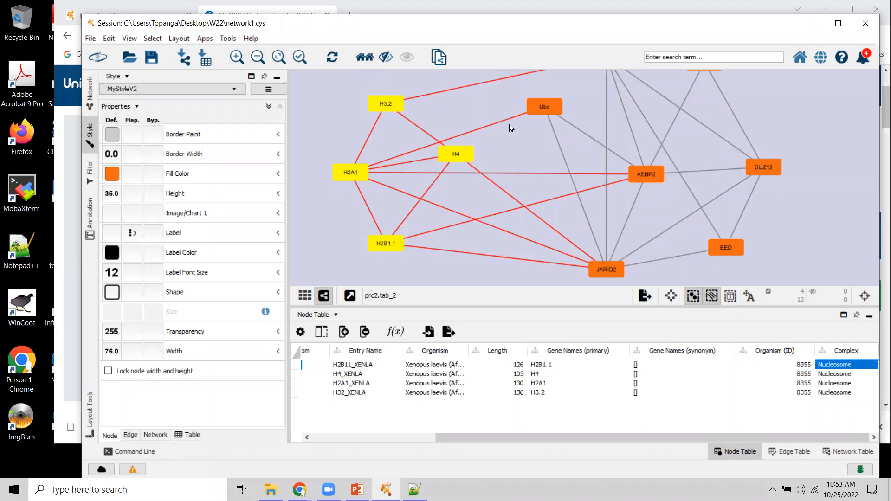
Replace the node selection with EZH2, RBBP4, AEBP2, SUZ12, EED and JARID2, and enlarge the Node Table to show all their rows.
left_click(392, 113)
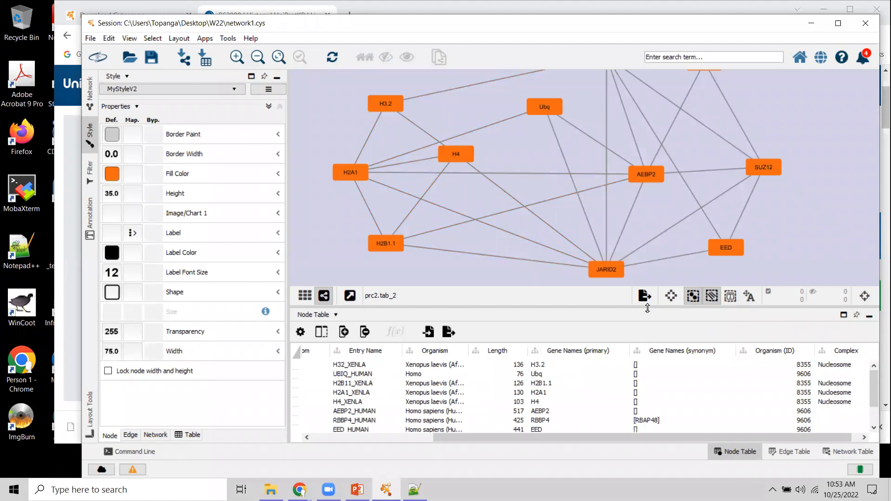
left_click_drag(616, 307, 625, 378)
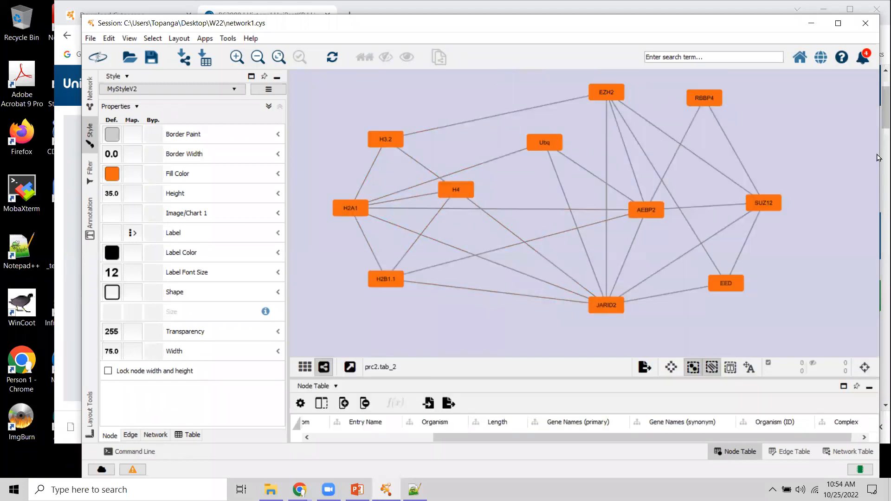
left_click_drag(580, 74, 790, 316)
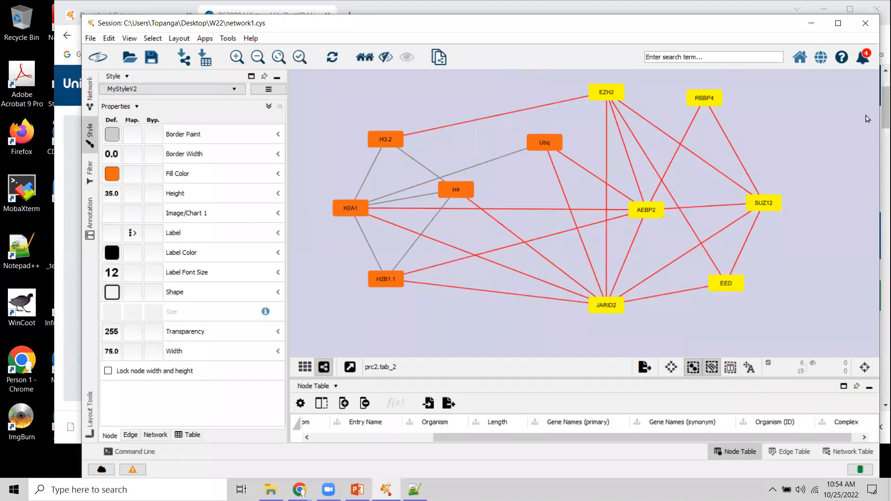
left_click_drag(810, 378, 763, 325)
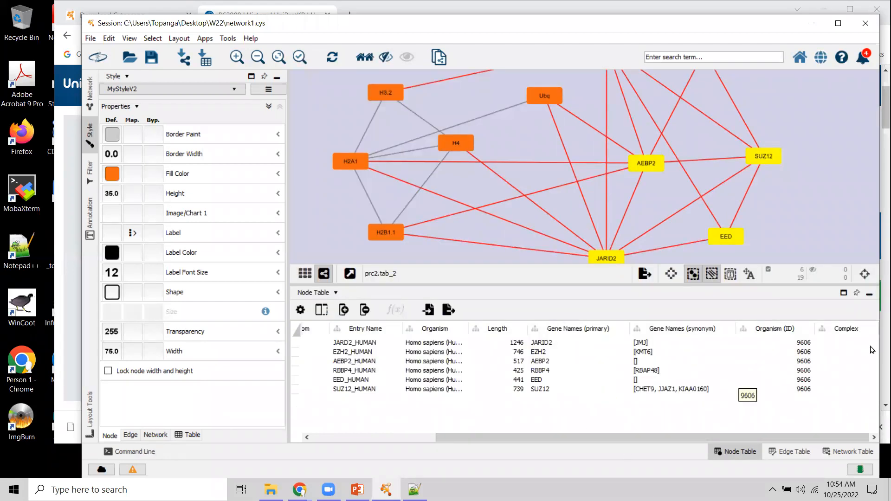
Enter PCM2 as the Complex value of JARID2 and sort the Node Table by Complex in descending order.
left_click(846, 330)
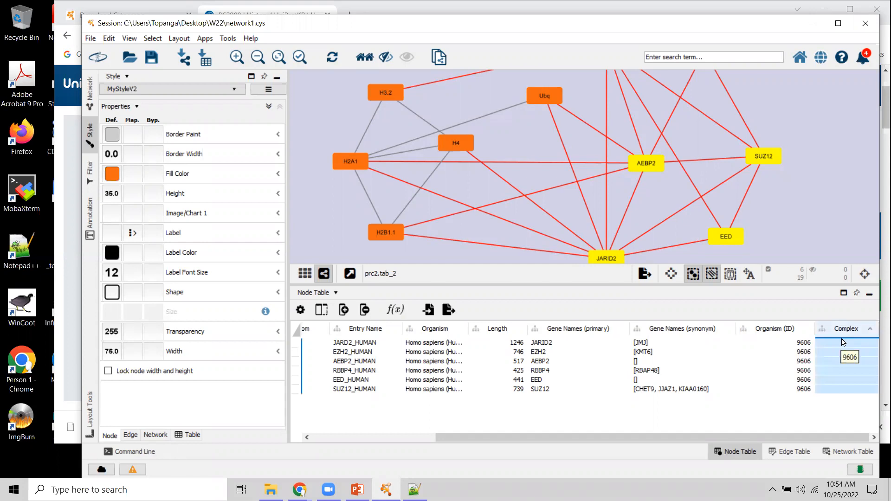
double_click(822, 342)
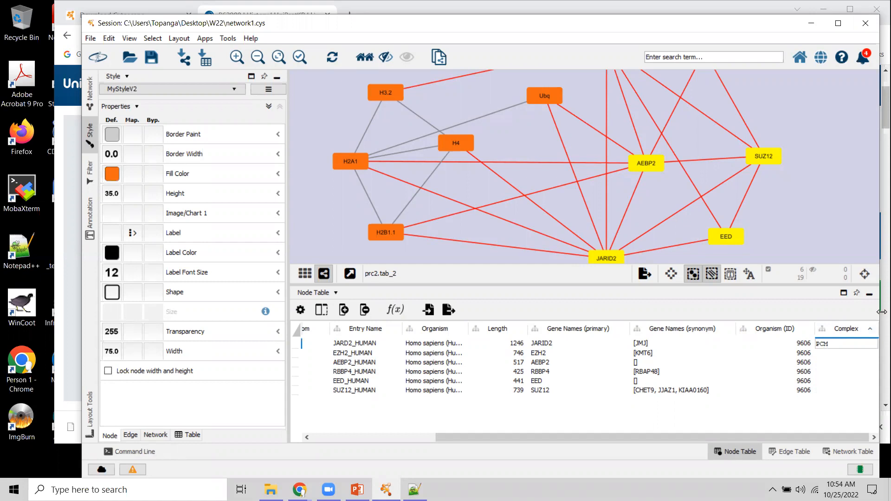
key("Return")
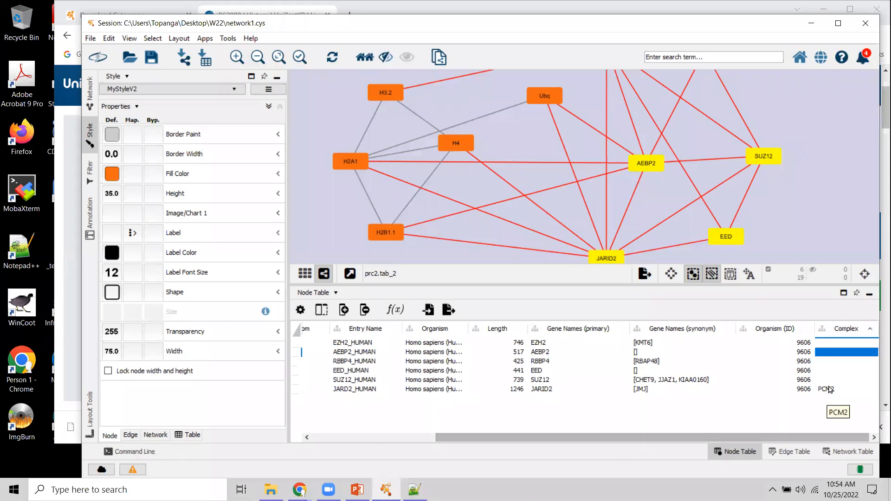
left_click(828, 338)
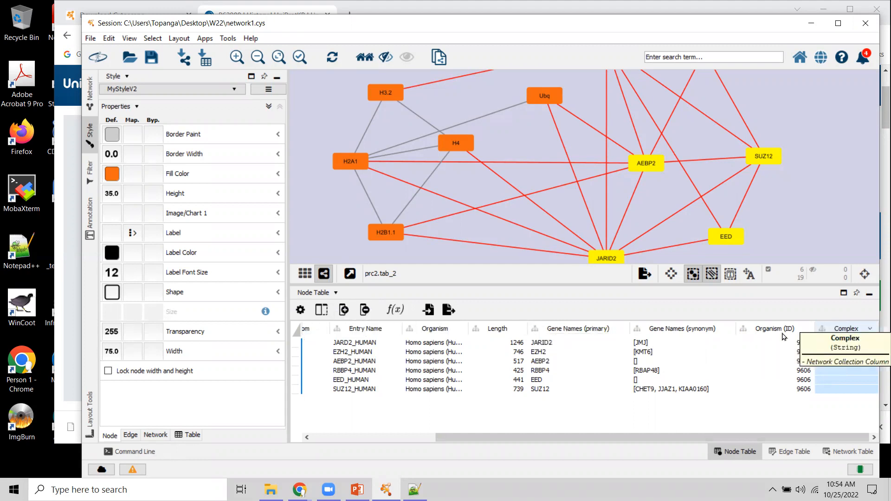
double_click(826, 353)
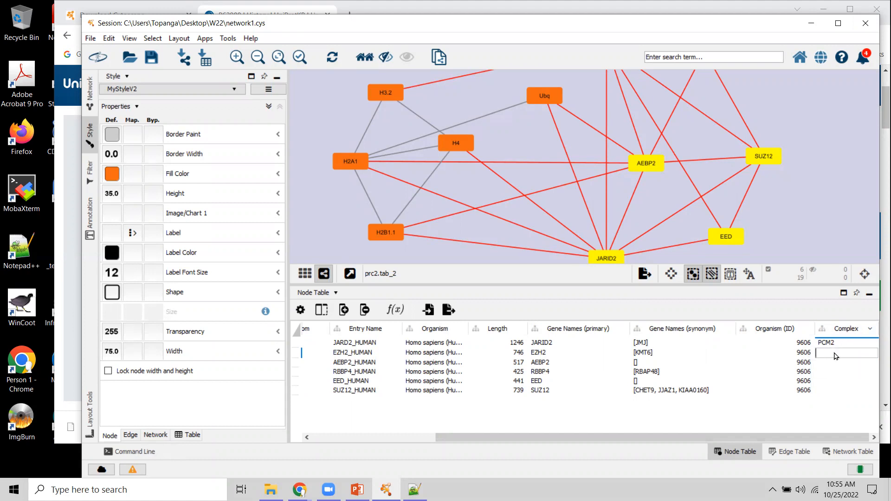
left_click(834, 343)
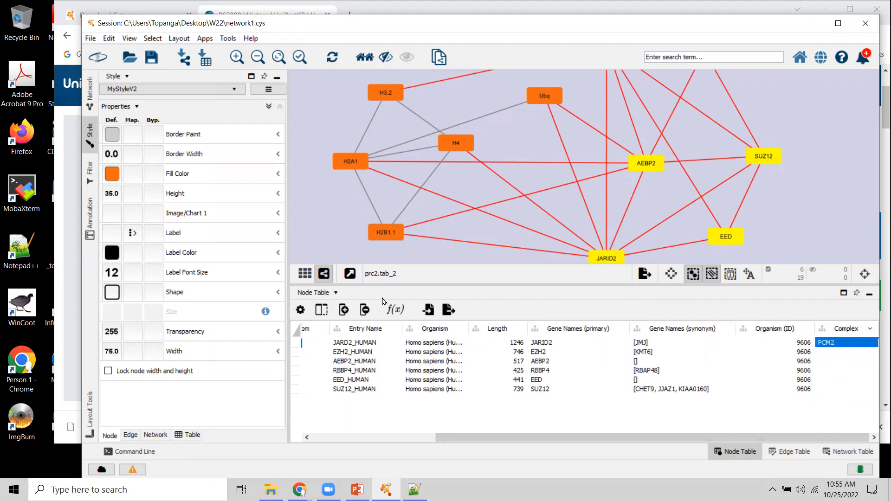
left_click(397, 309)
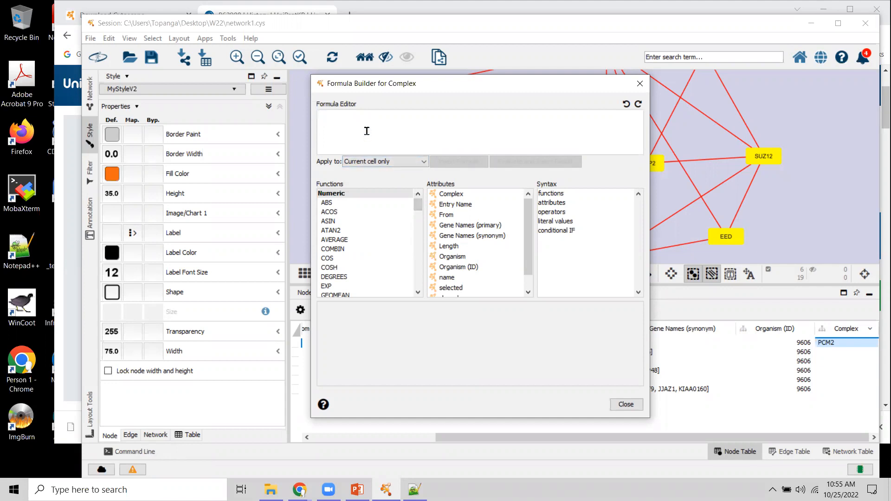
type("PCM2")
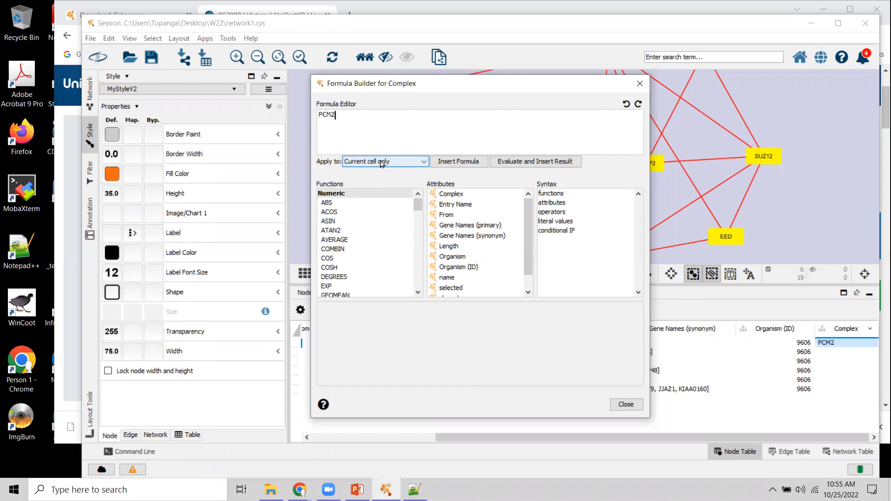
left_click(451, 195)
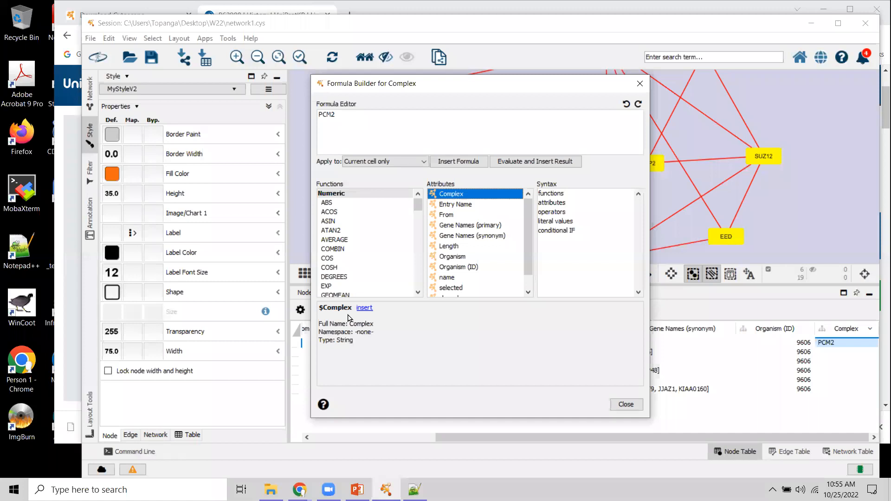
left_click(365, 309)
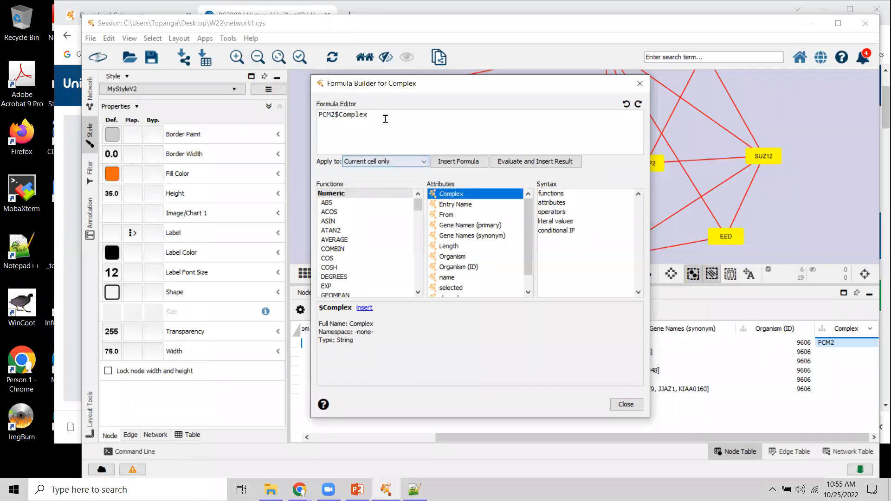
left_click_drag(381, 115, 300, 114)
key("BackSpace")
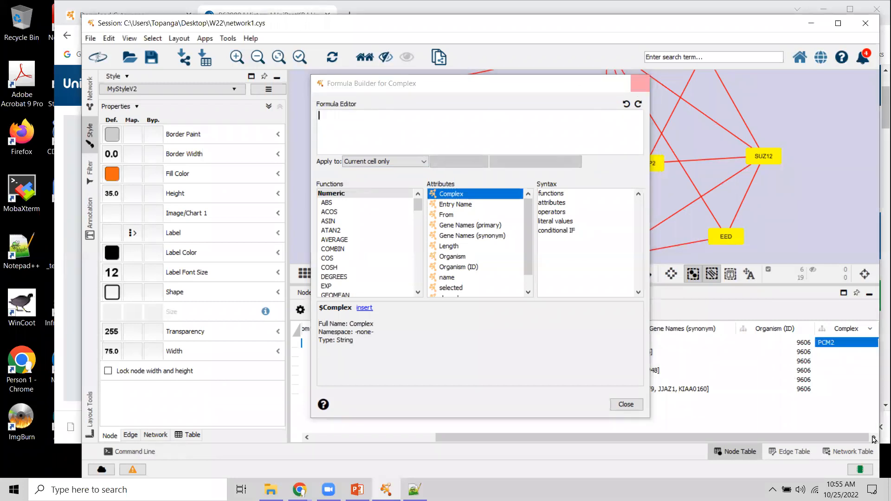
Close the formula builder and enter PCM2 as the Complex value for EZH2, AEBP2, RBBP4, EED and SUZ12.
left_click(640, 87)
double_click(824, 350)
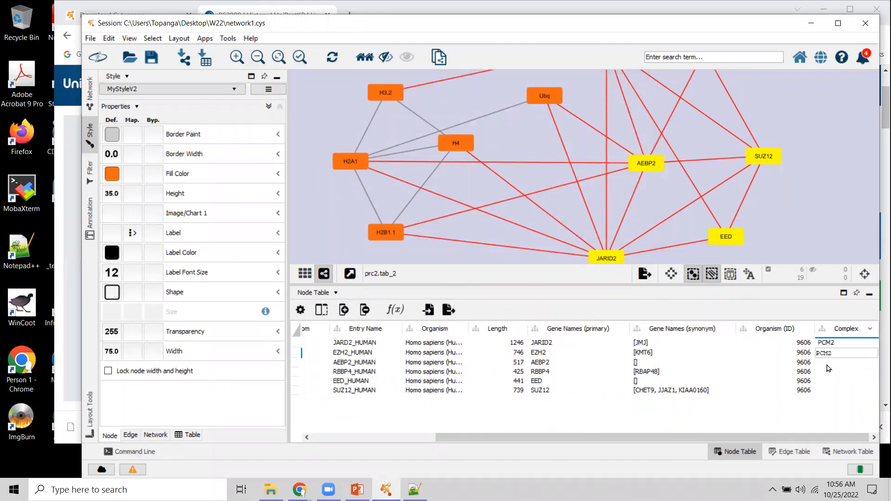
double_click(825, 361)
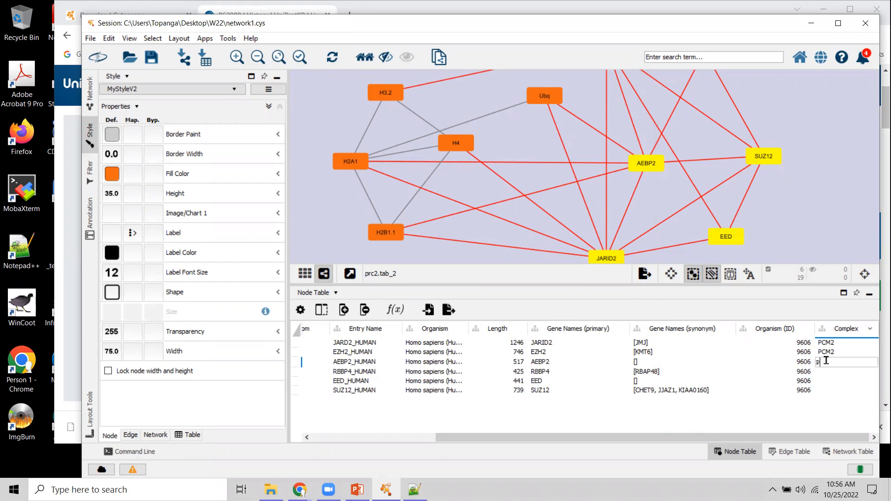
type("PCM2")
double_click(826, 370)
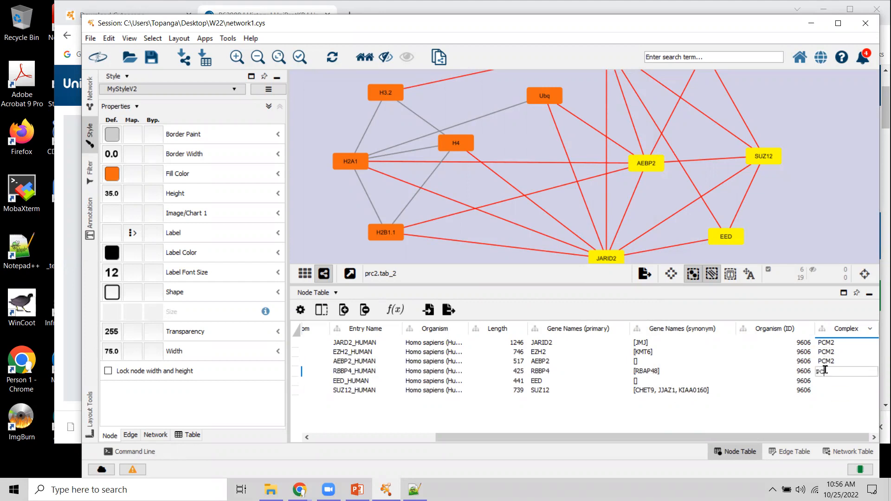
double_click(826, 379)
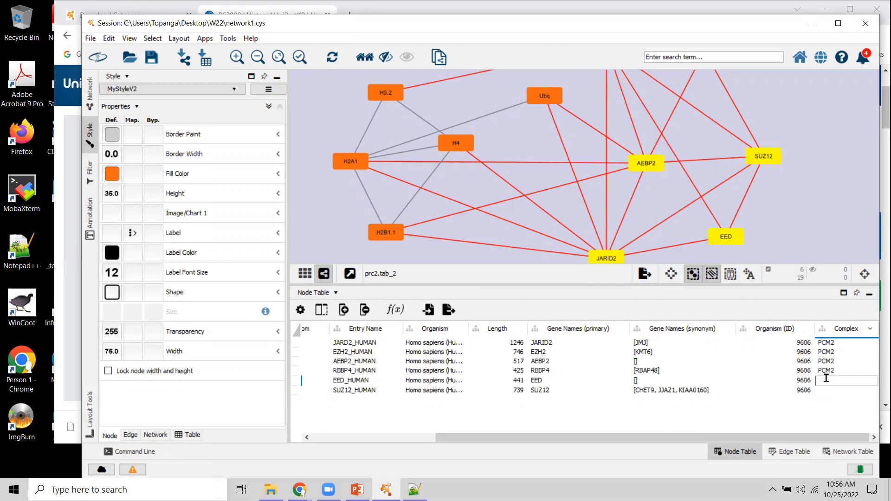
type("PCM2")
left_click(828, 393)
type("PC")
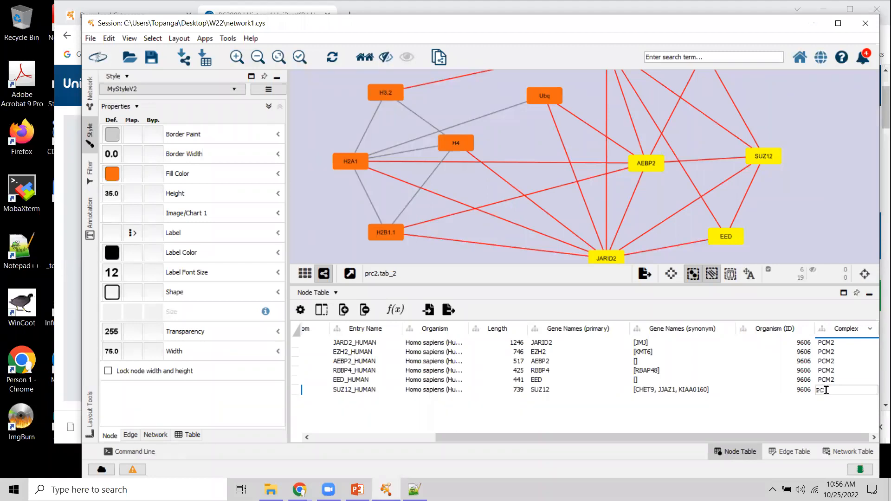
key("Return")
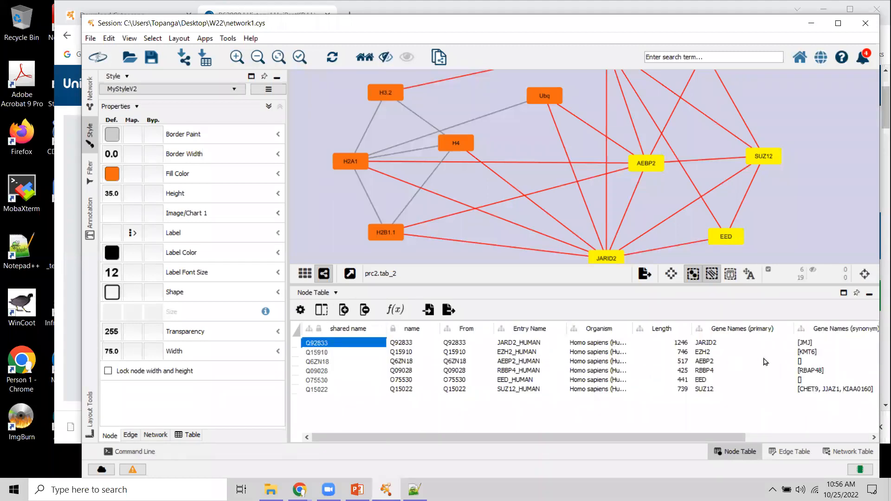
Clear the network selection and review the Complex values of all nodes in the node table.
left_click_drag(701, 435, 825, 437)
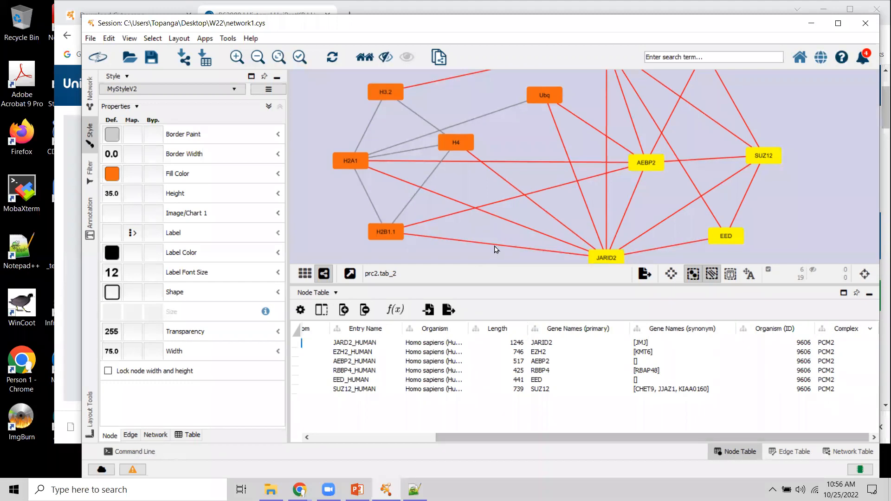
left_click(533, 239)
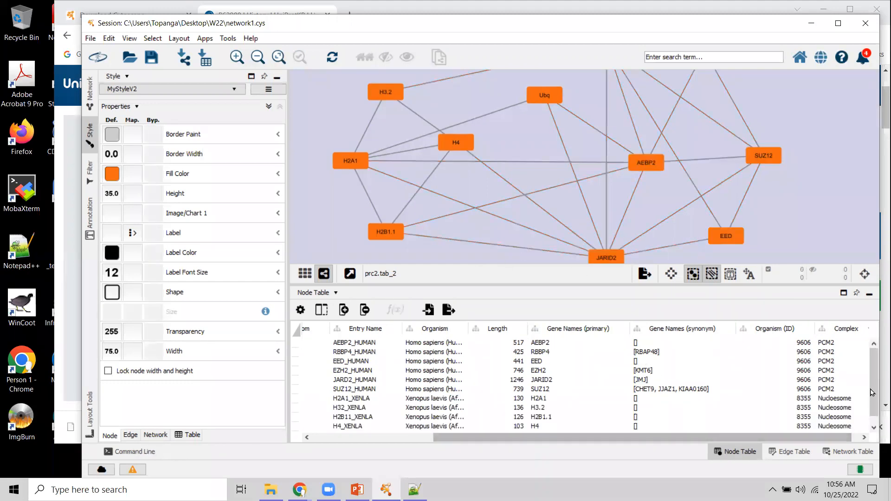
scroll(825, 427, "down", 1)
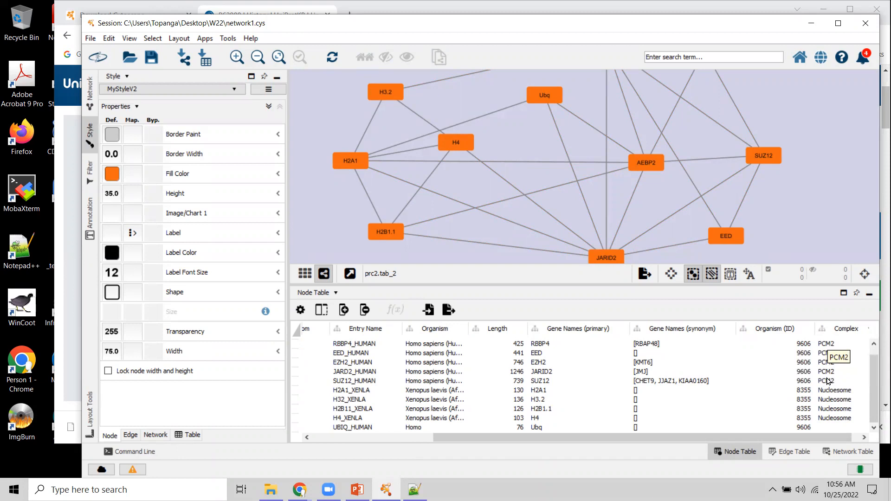
Enlarge the network view, select the EZH2, RBBP4, AEBP2, SUZ12, EED and JARID2 nodes together, and clear the selection.
left_click_drag(652, 286, 652, 366)
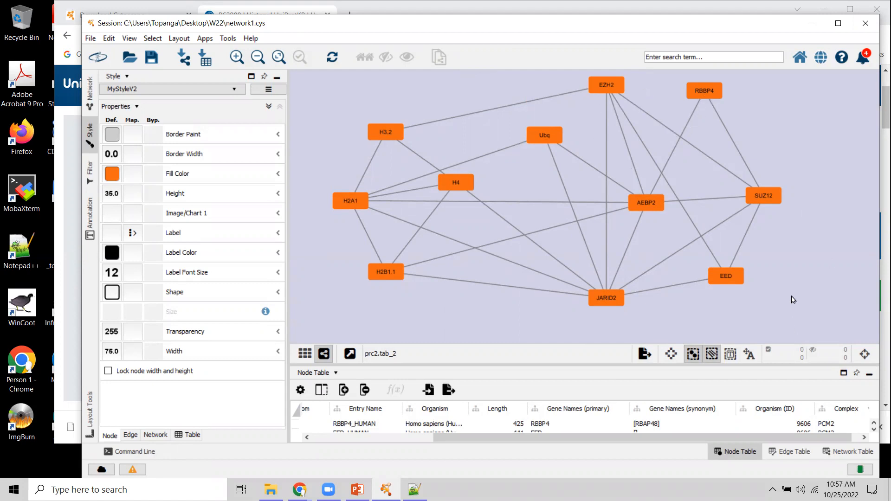
left_click_drag(811, 315, 576, 77)
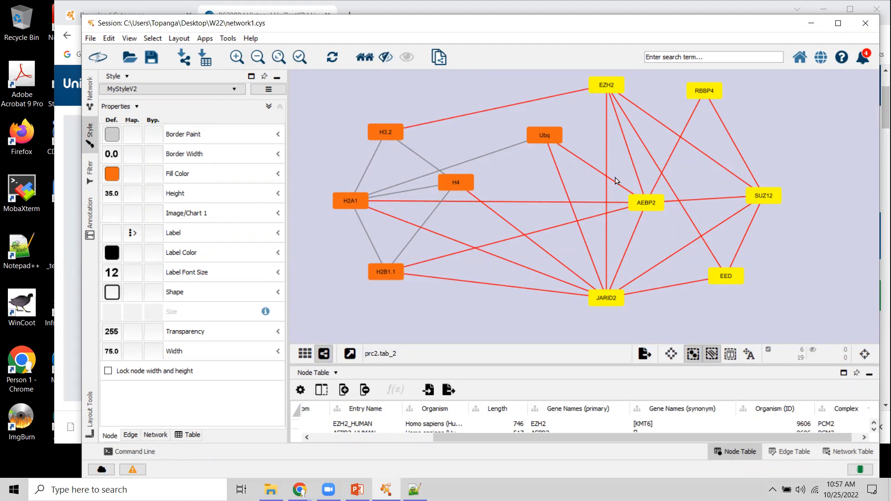
left_click(824, 223)
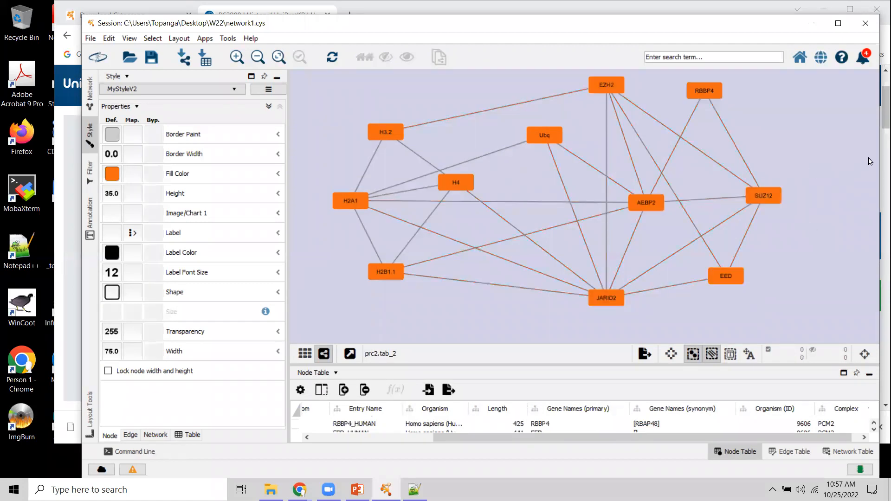
Enlarge the node table and sort it by Entry Name and by Complex, leaving Complex in ascending order.
left_click_drag(612, 364, 612, 239)
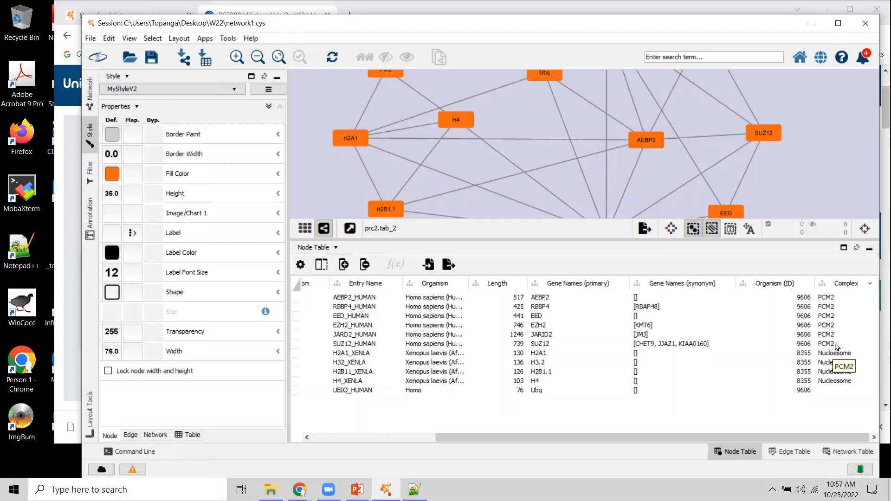
left_click(855, 282)
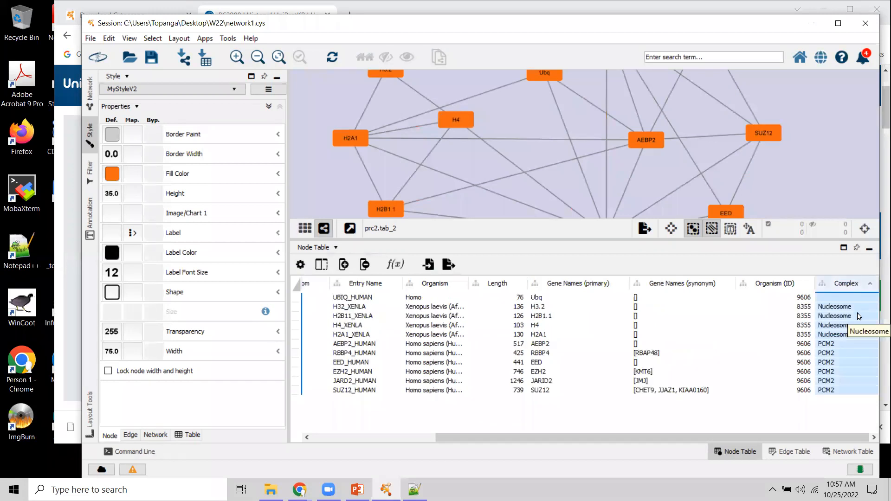
left_click(858, 284)
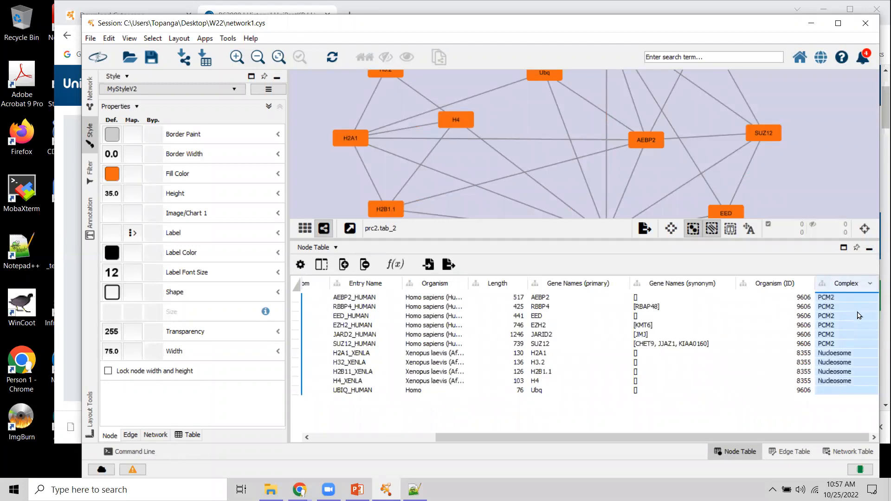
left_click(854, 286)
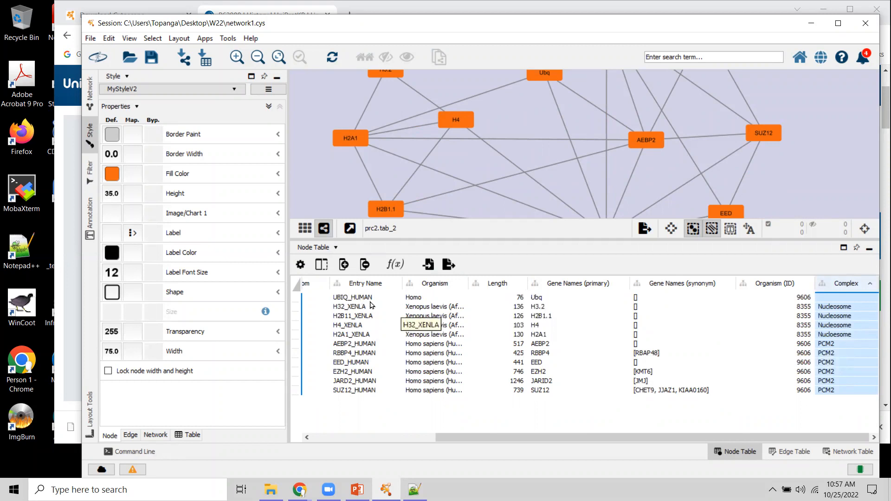
left_click(371, 283)
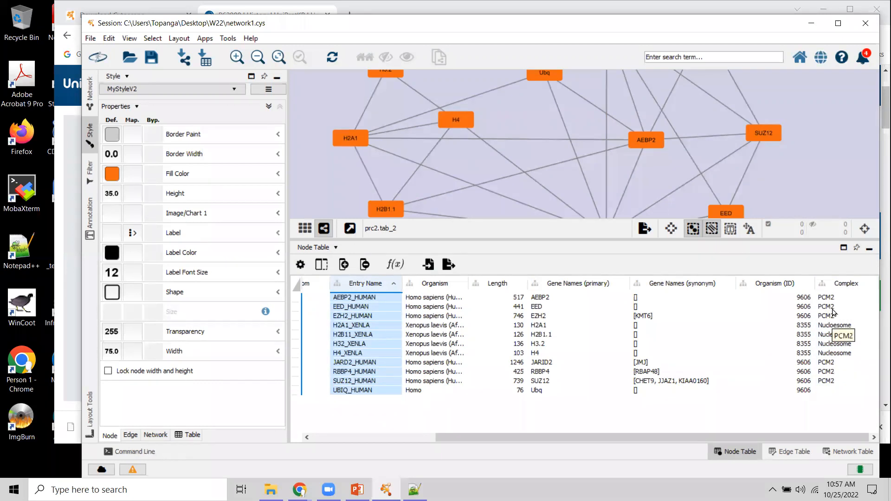
left_click(853, 284)
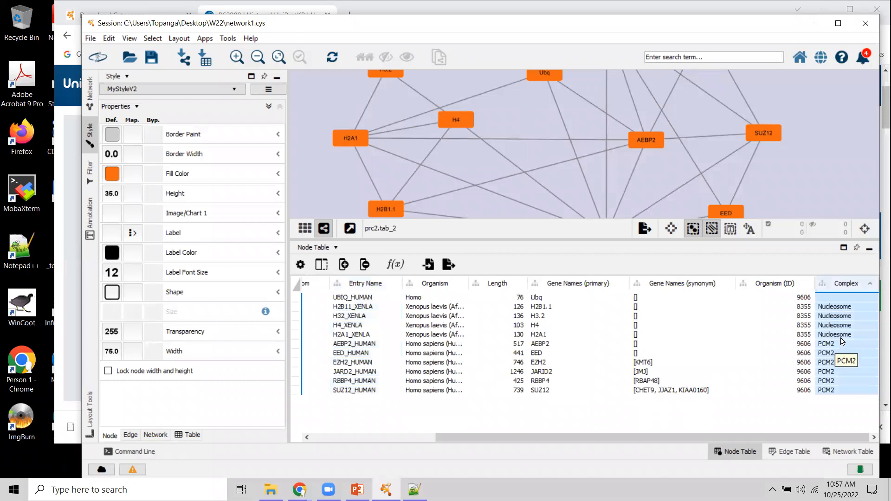
Select the Complex cells of the four nucleosome rows, from H2B11_XENLA through H2A1_XENLA.
left_click(843, 307)
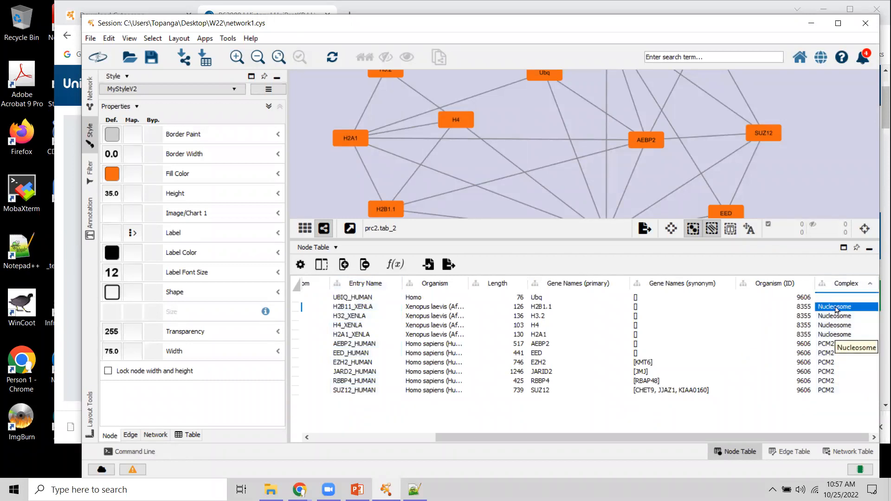
left_click(840, 336, "shift")
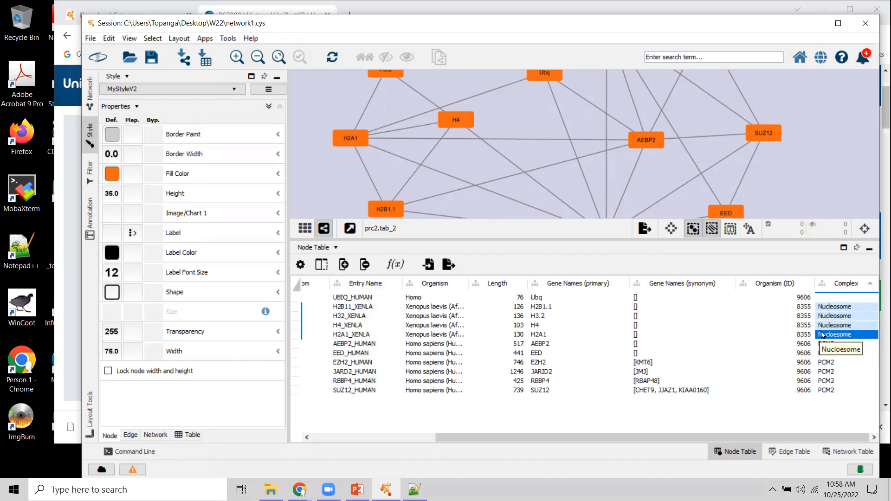
left_click(839, 309)
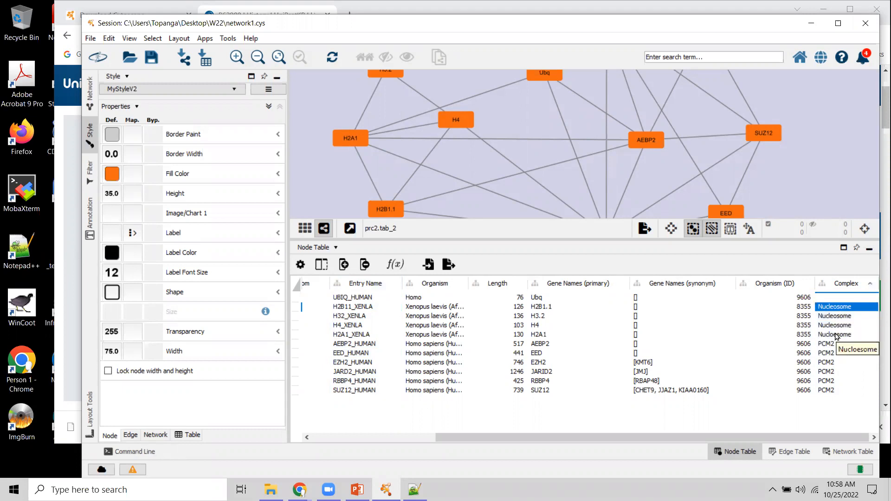
left_click(836, 326, "shift")
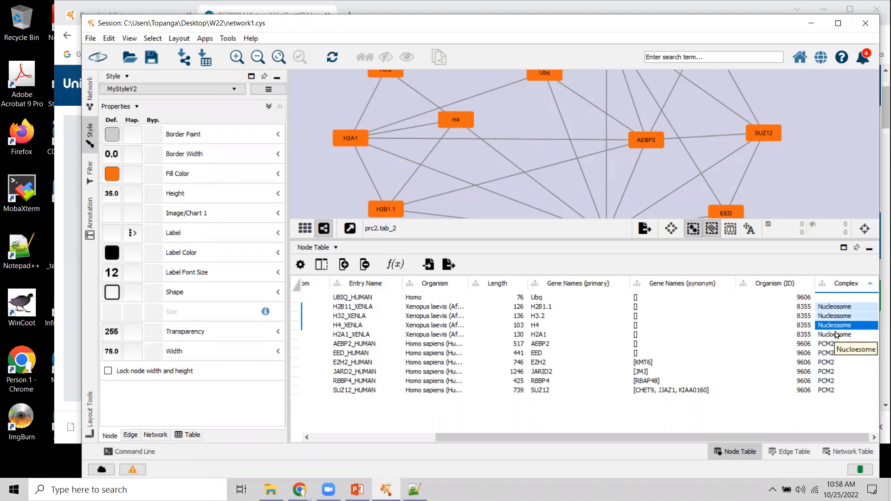
left_click(836, 334, "shift")
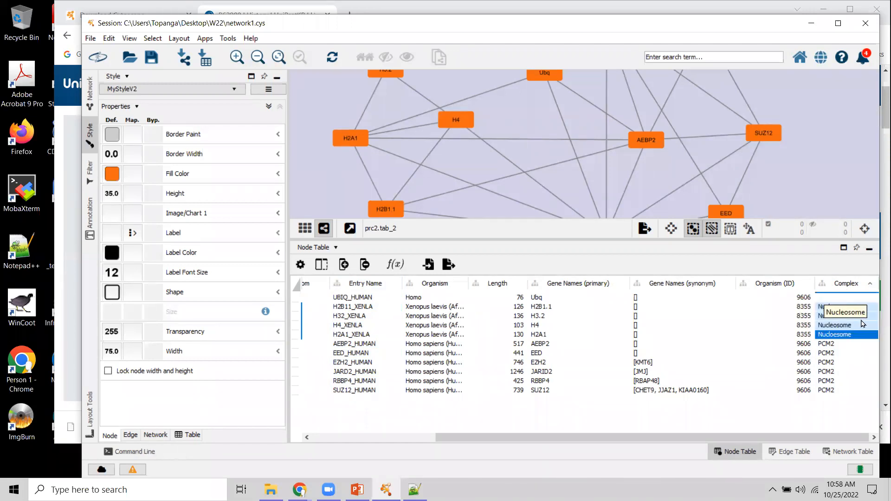
left_click(154, 39)
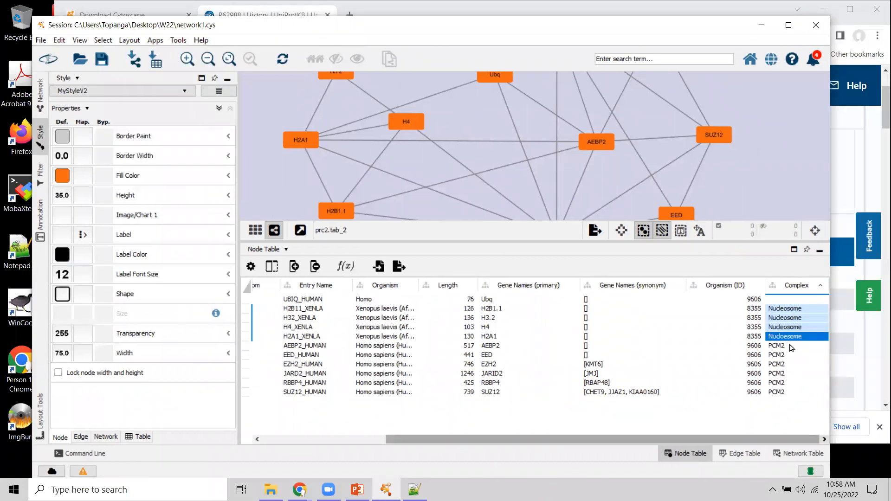
Sort the node table by Complex in descending order and select the Complex cells from H2A1_XENLA through H4_XENLA.
left_click(789, 286)
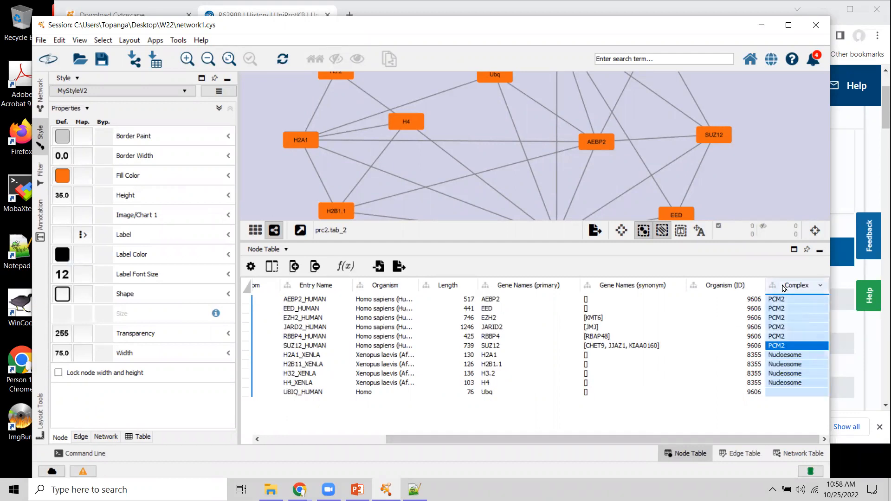
left_click(791, 364)
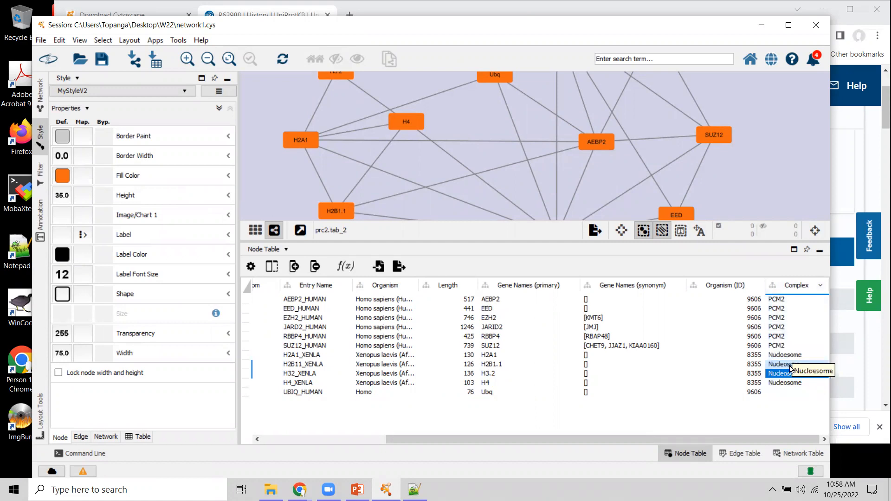
left_click(788, 356)
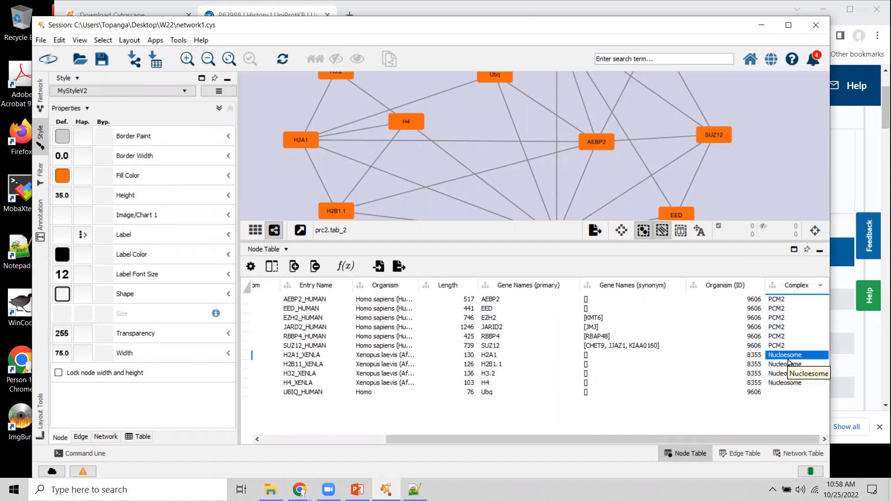
left_click(779, 383, "shift")
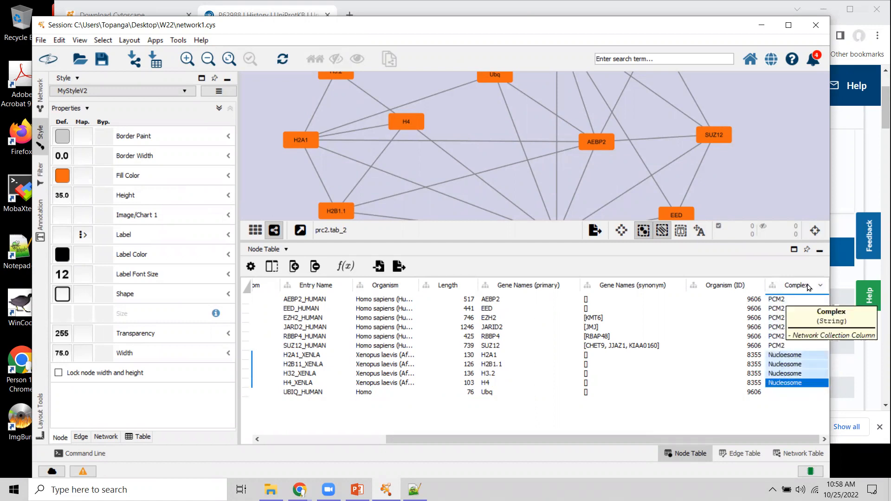
Return the Complex column to ascending order and select its cells from H2A1_XENLA up to H2B11_XENLA.
left_click(823, 288)
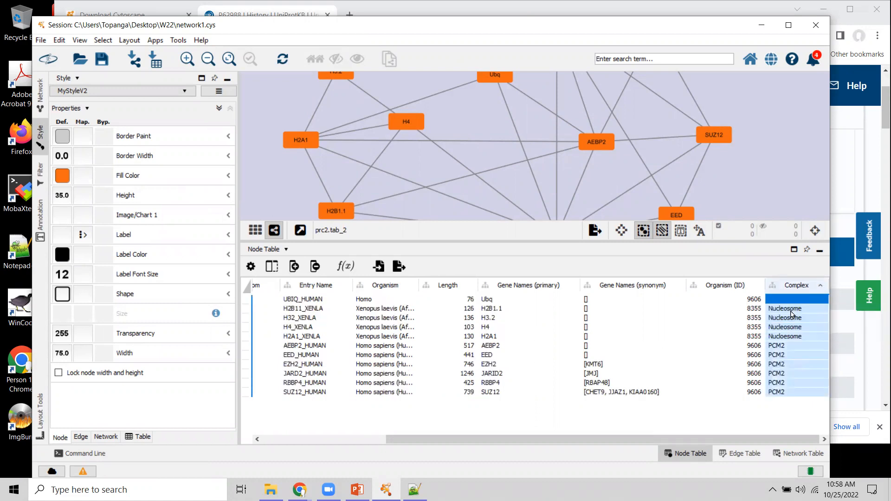
left_click(786, 353)
left_click(786, 336)
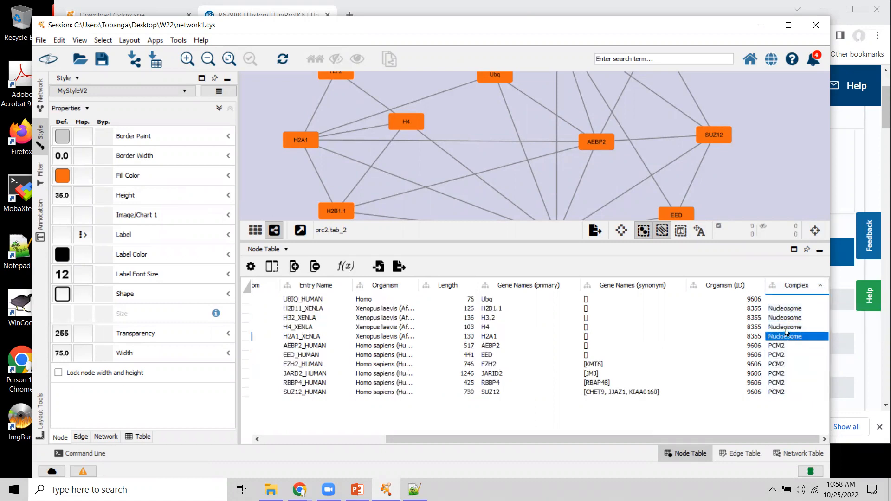
left_click(792, 310, "shift")
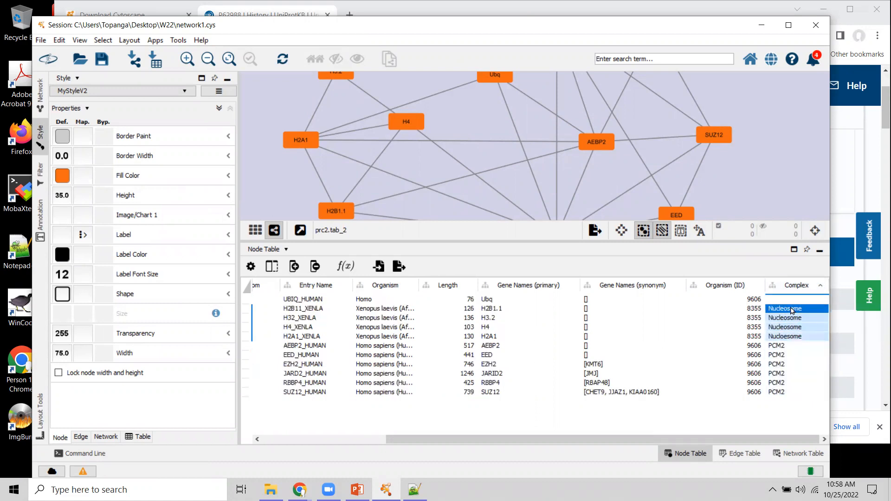
Replace the cell range selection with the entire H2B11_XENLA row in the node table.
left_click(774, 318)
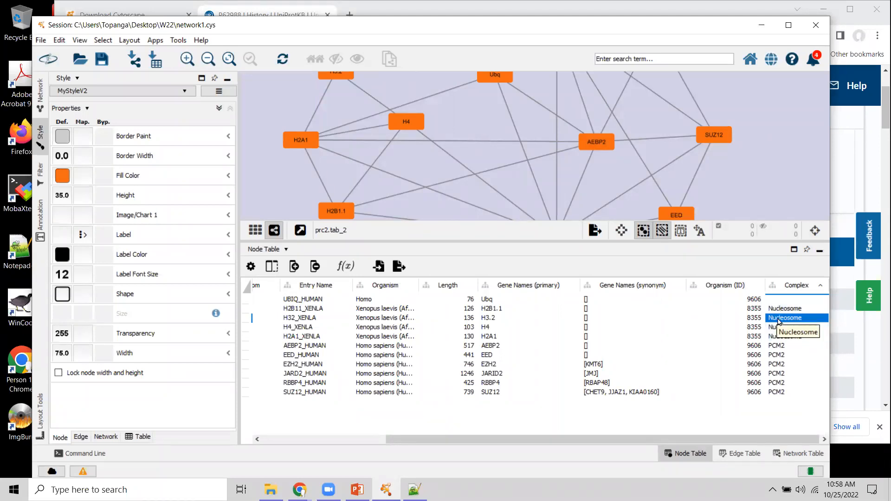
left_click(784, 309)
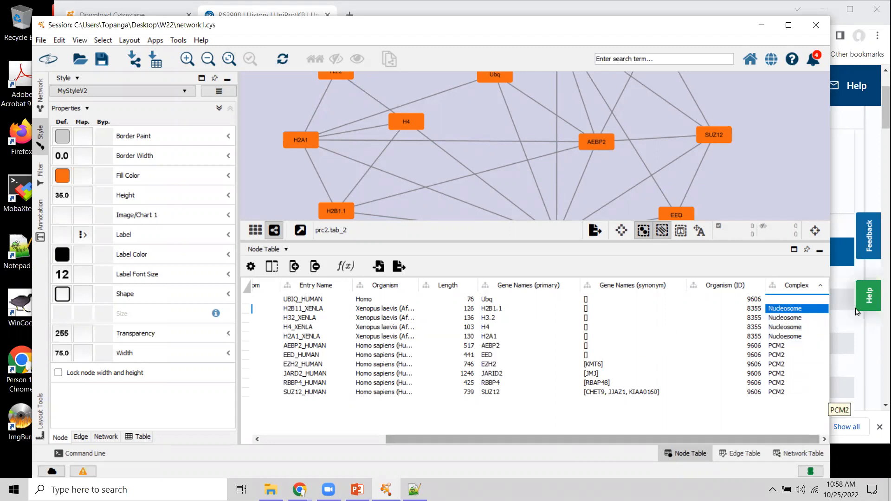
mouse_move(732, 440)
left_mouse_down()
mouse_move(670, 439)
mouse_move(732, 439)
left_mouse_up()
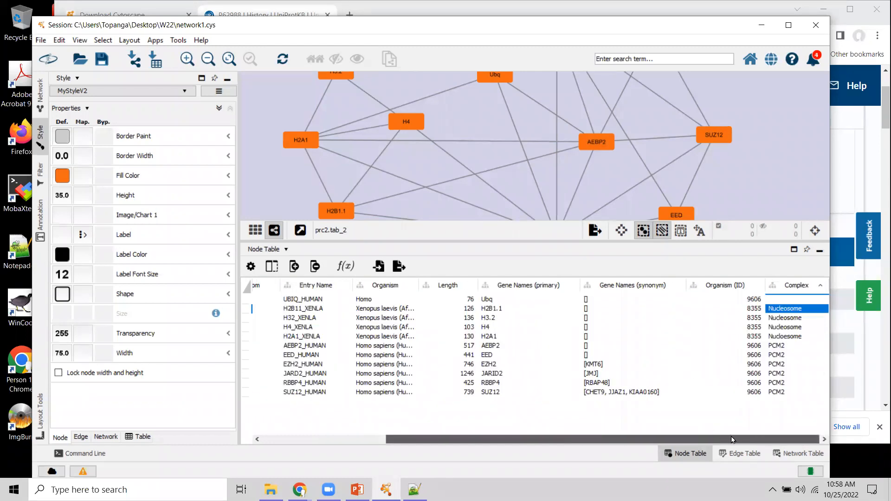
left_click(244, 309)
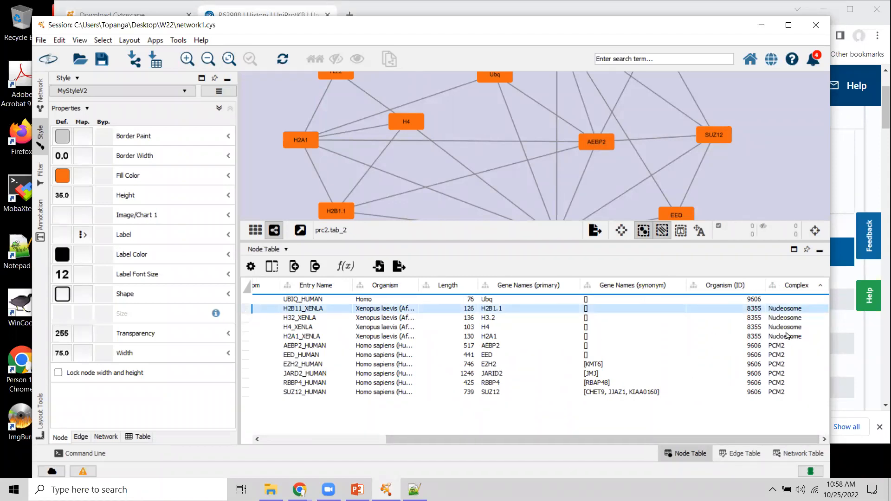
Extend the node table row selection from H2B11_XENLA down to H2A1_XENLA.
left_click(245, 344, "shift")
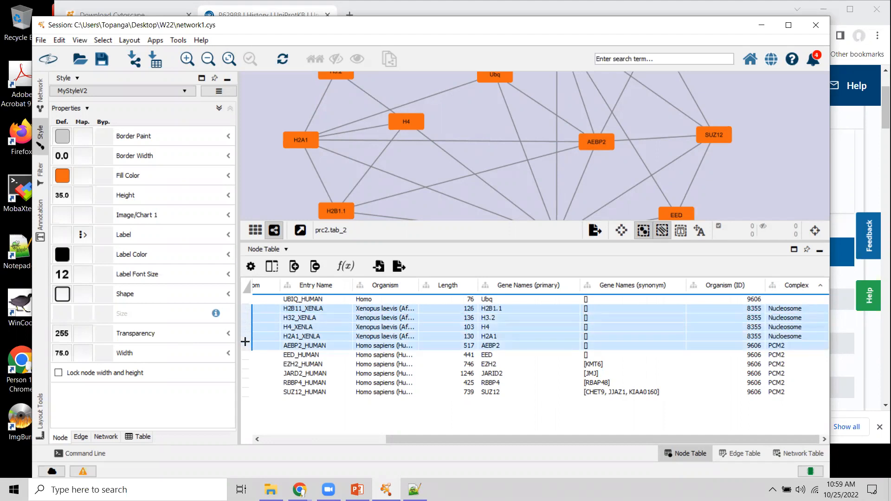
left_click(245, 336, "shift")
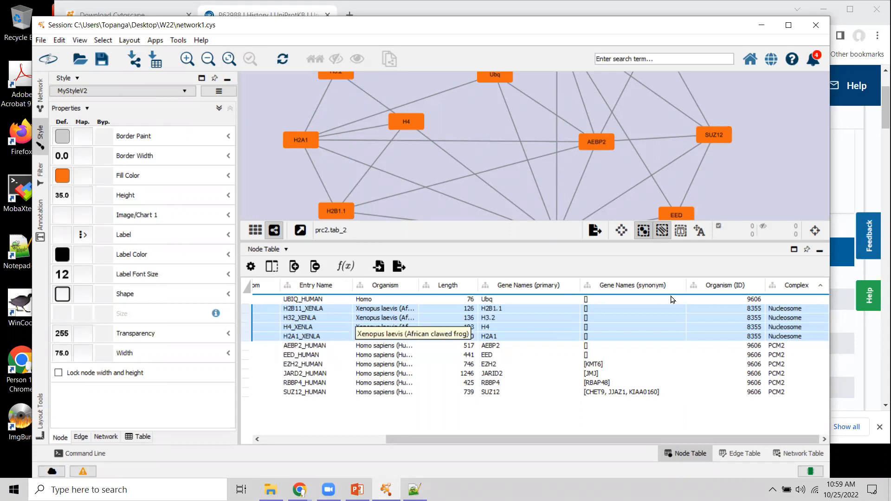
Select the four nucleosome rows again, starting at H2A1_XENLA and extending up to H2B11_XENLA.
left_click(788, 327)
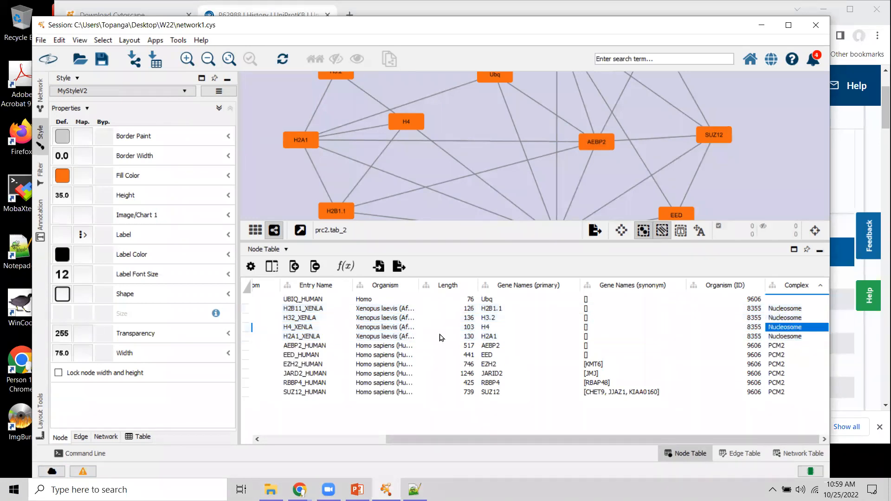
left_click(249, 300)
left_click(248, 337, "shift")
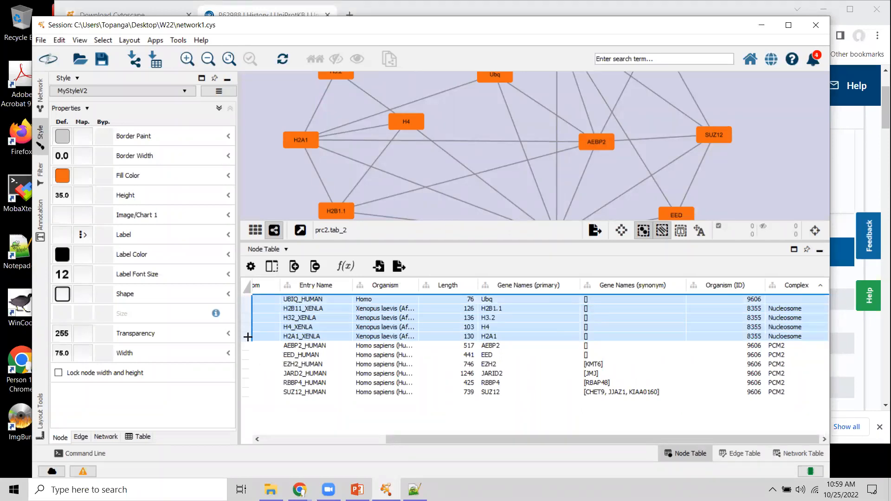
left_click(248, 335)
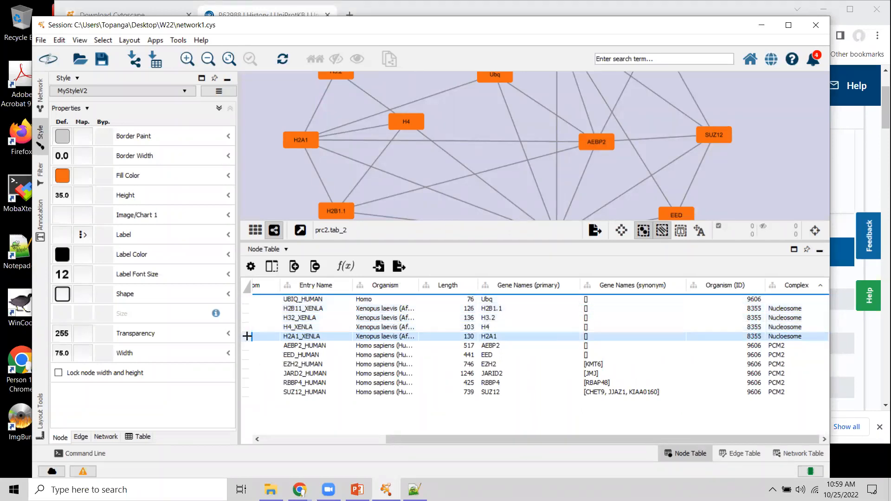
left_click(248, 300, "shift")
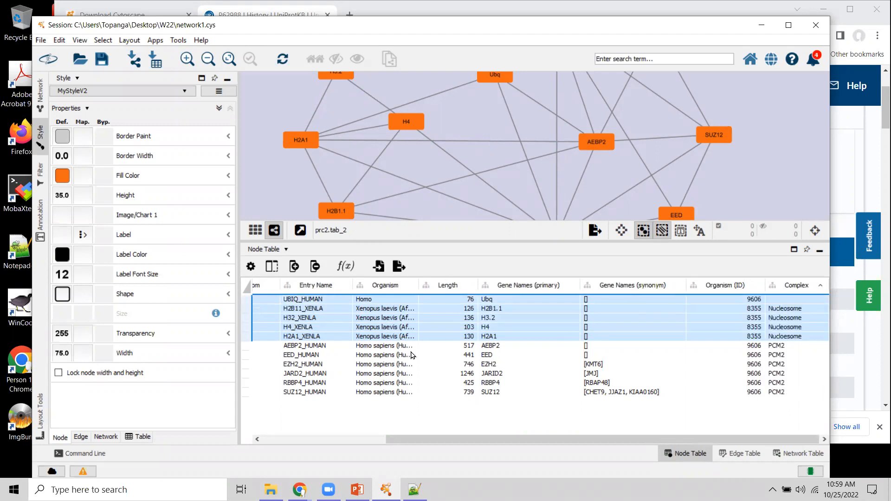
left_click(250, 309, "shift")
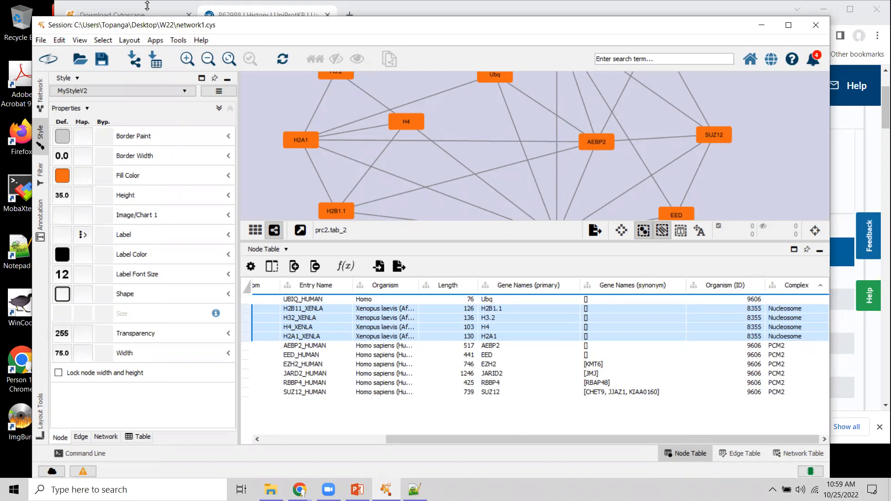
left_click(101, 41)
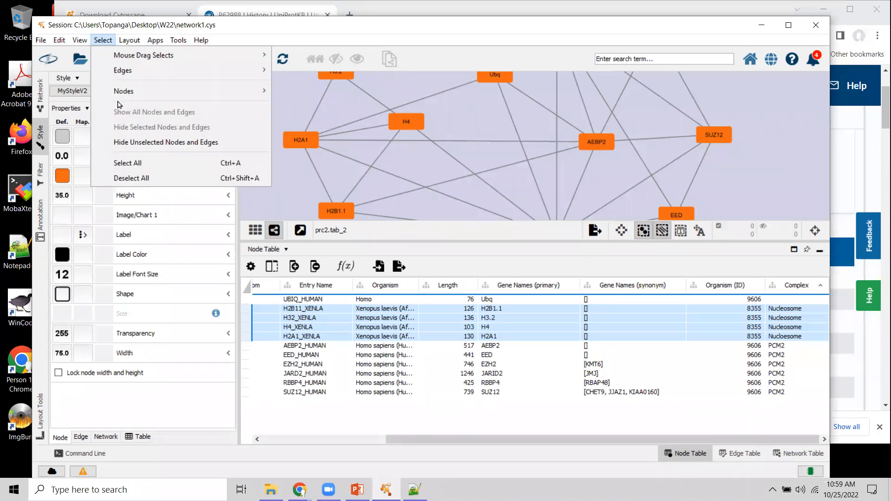
mouse_move(143, 91)
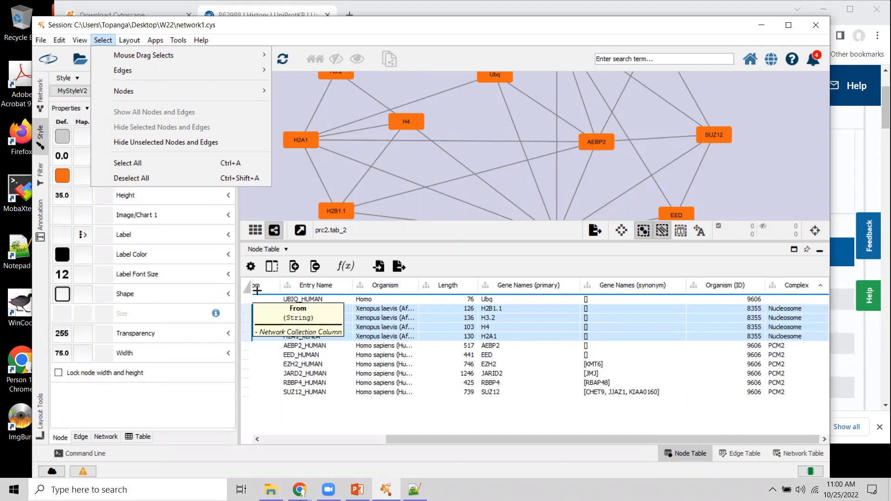
left_click_drag(421, 440, 319, 425)
left_click_drag(469, 440, 293, 322)
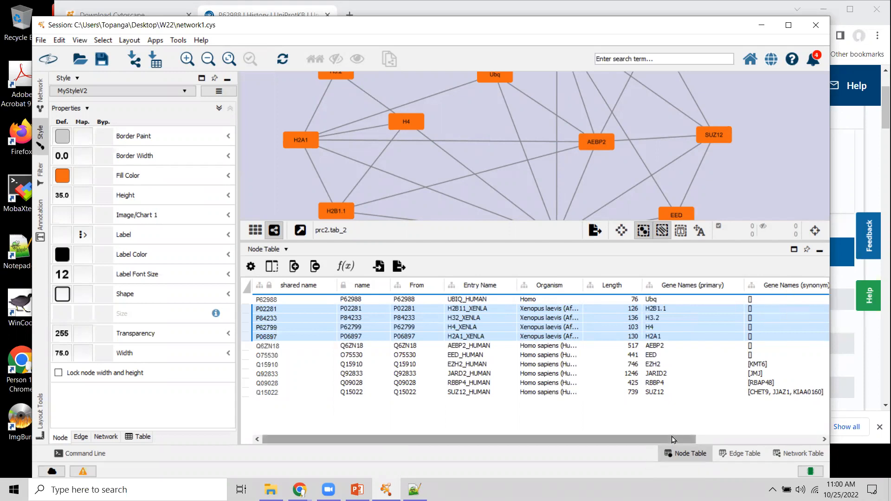
left_click_drag(674, 440, 813, 438)
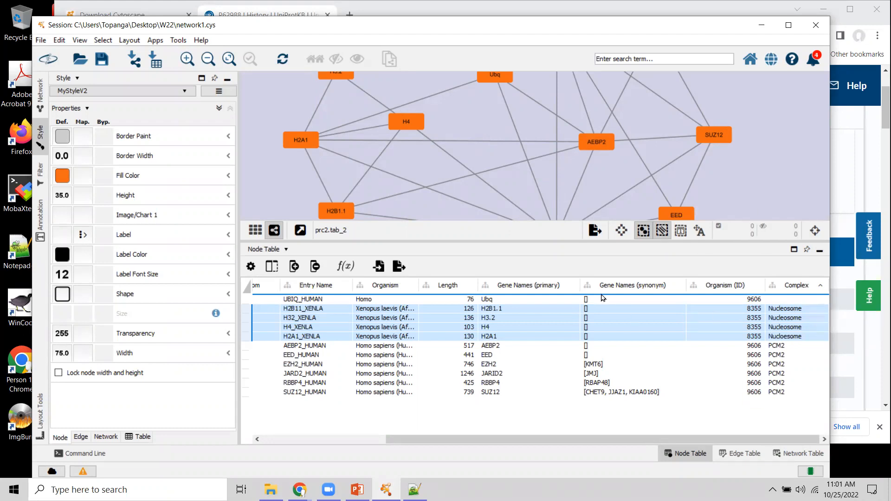
Enlarge the network view by shrinking the node table below it.
left_click(787, 169)
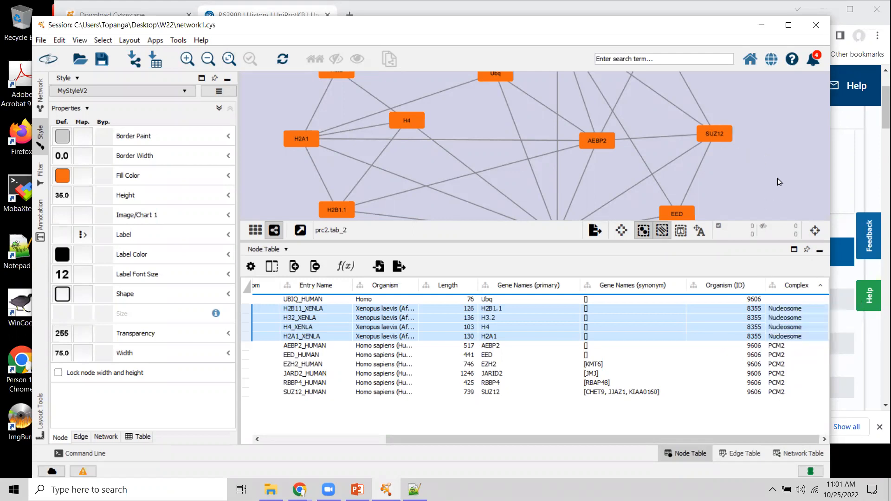
left_click_drag(776, 180, 777, 178)
left_click_drag(613, 242, 612, 288)
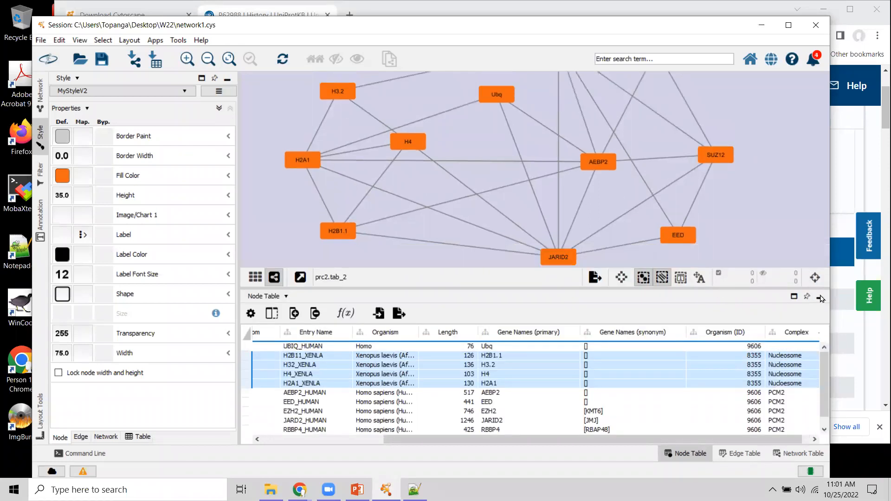
Map the node Fill Color to the Complex column using Discrete Mapping.
left_click(83, 178)
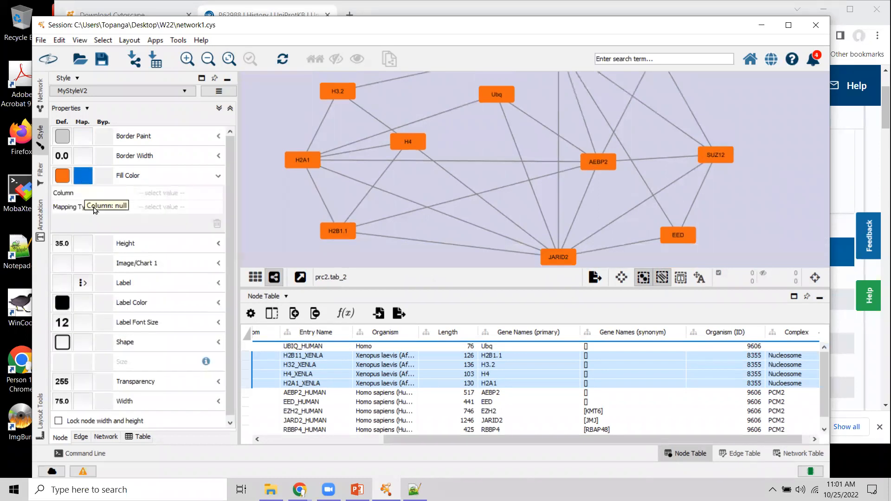
left_click(156, 194)
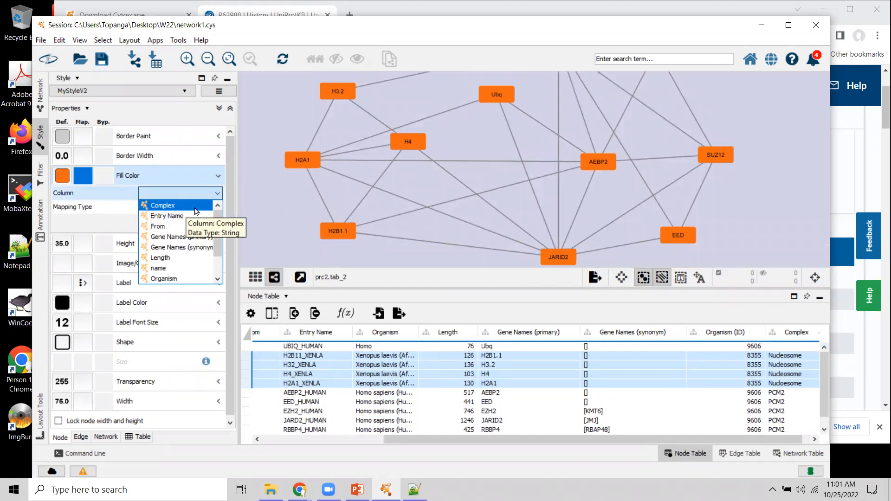
left_click(163, 206)
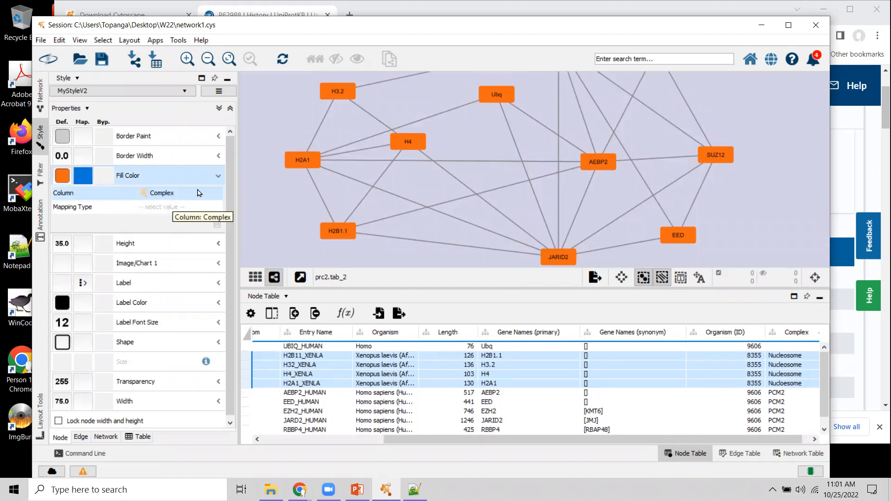
left_click(151, 210)
left_click(160, 207)
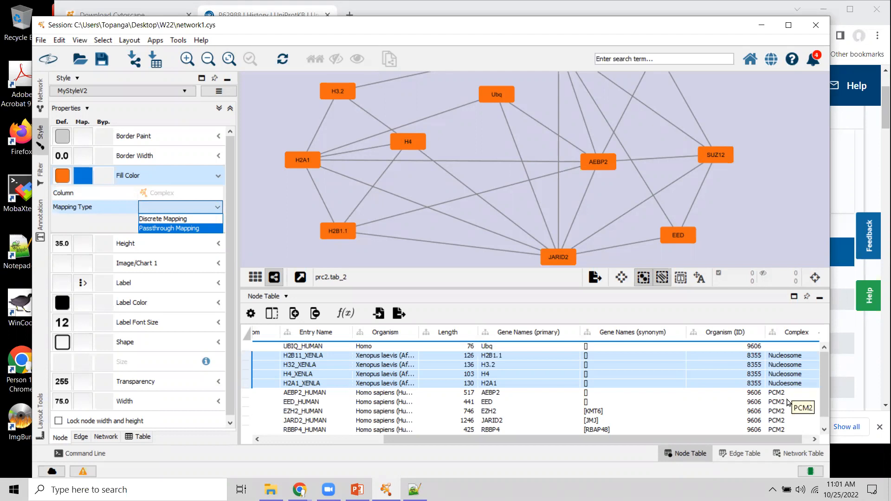
left_click(157, 218)
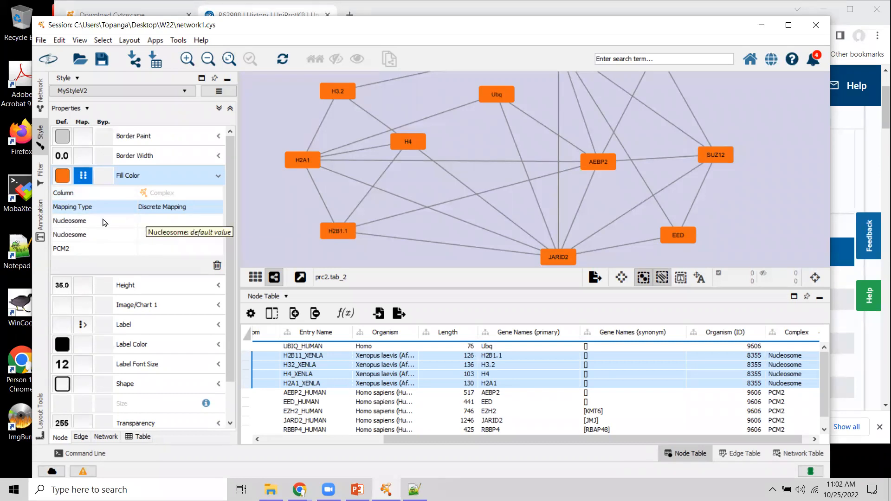
Set the Nucleosome fill color to dark green (R:35 G:139 B:69) from the ColorBrewer Sequential Blue-Green shades.
left_click(160, 222)
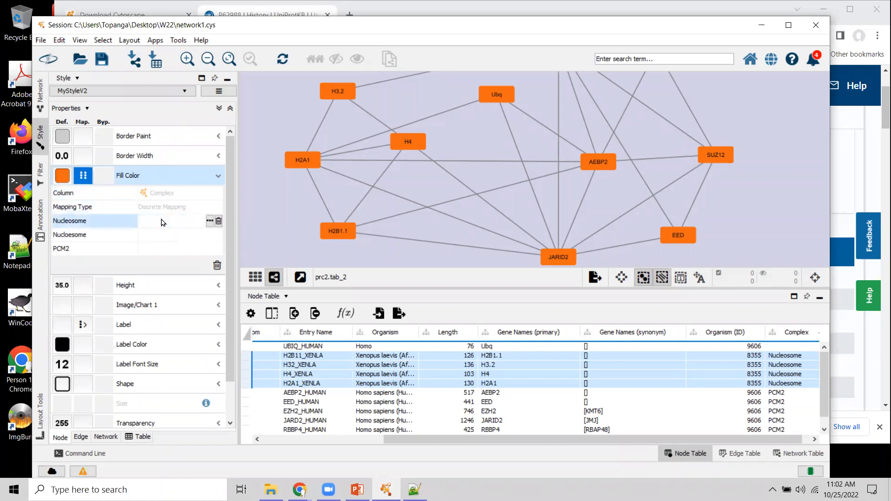
left_click(209, 221)
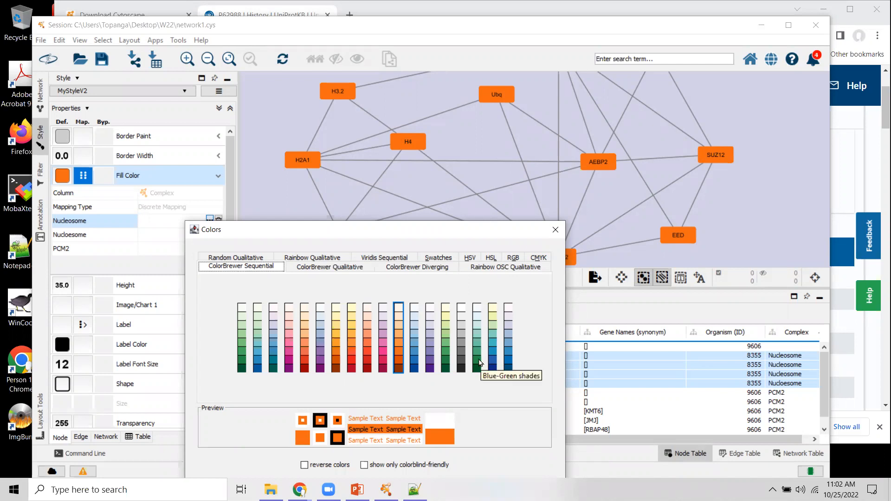
left_click(477, 362)
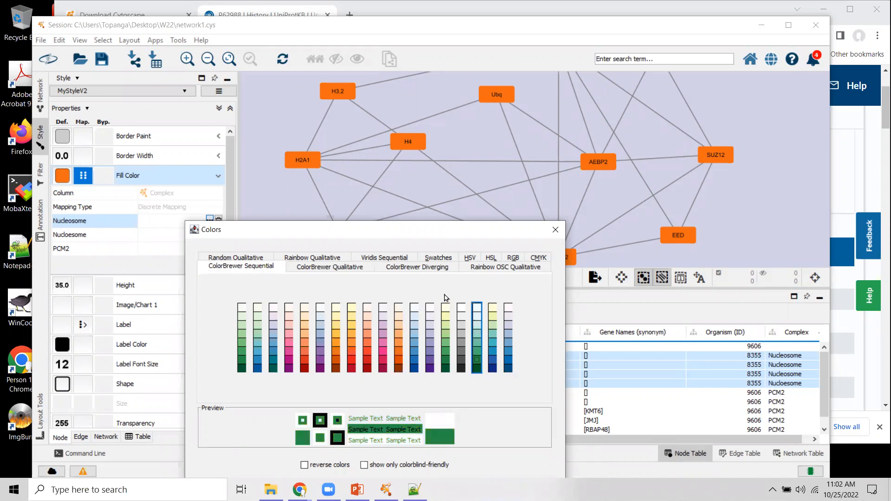
left_click_drag(424, 235, 395, 112)
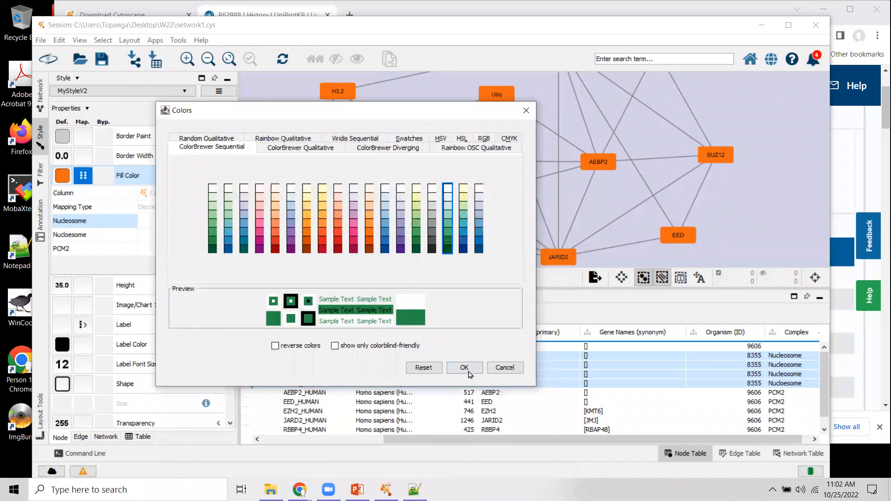
left_click(464, 369)
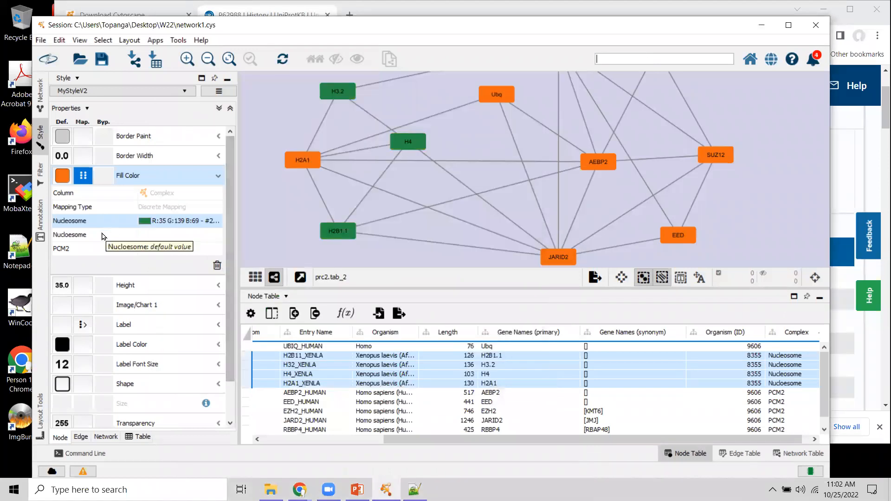
Set the fill color of the misspelled Nucloesome value to a similar dark green (R:35 G:132 B:67).
left_click(155, 235)
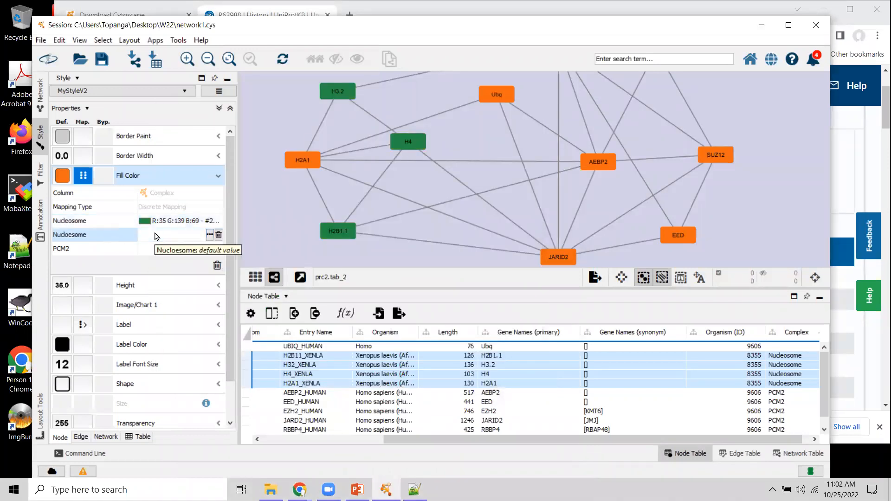
left_click(210, 236)
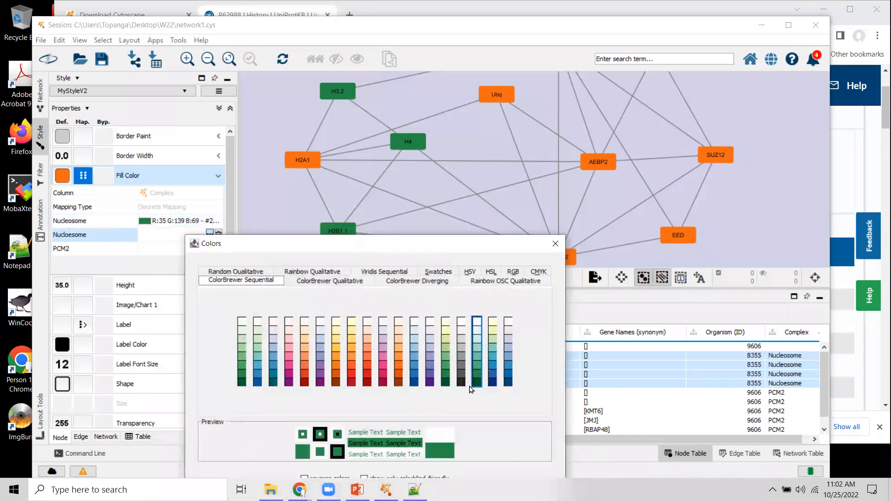
left_click(444, 373)
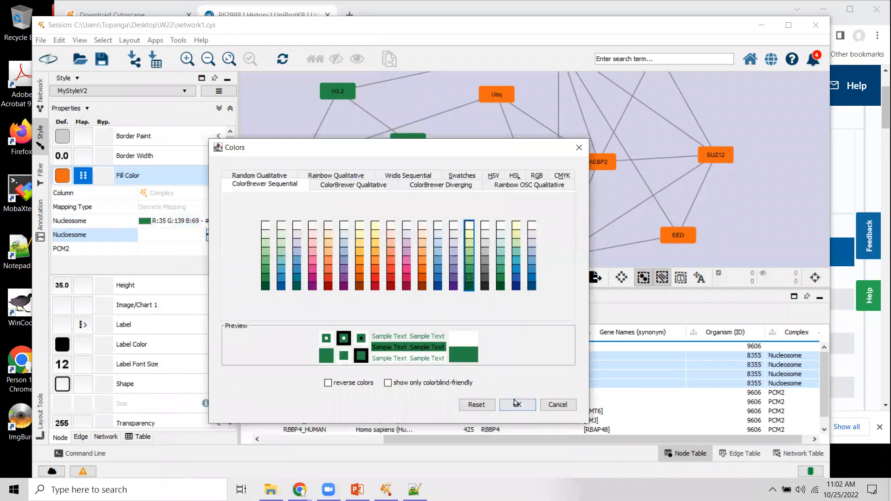
left_click(515, 404)
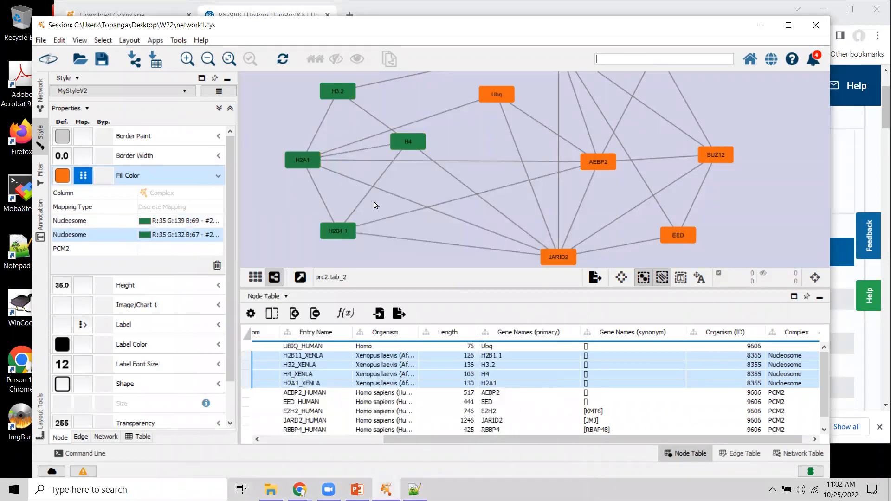
Shift the H4 node slightly left and the H3.2 node slightly right in the network.
mouse_move(408, 140)
left_mouse_down()
mouse_move(390, 151)
mouse_move(396, 143)
left_mouse_up()
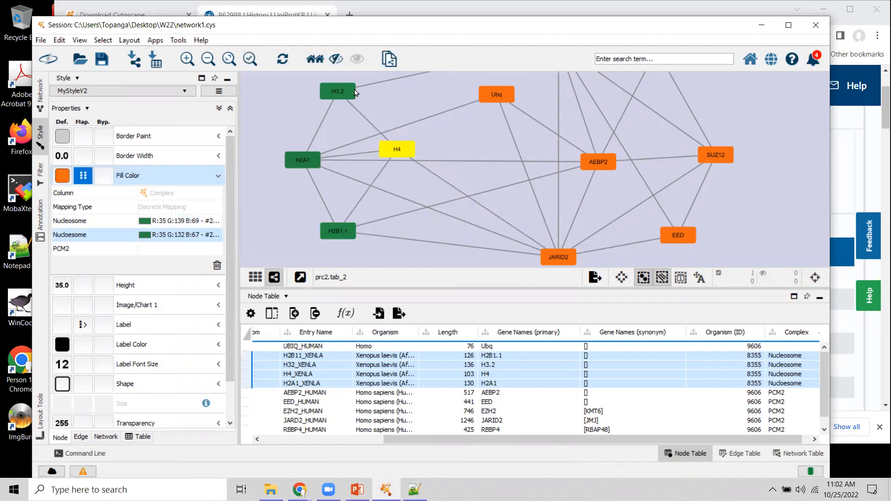
left_click_drag(340, 94, 347, 96)
mouse_move(391, 141)
left_mouse_down()
mouse_move(384, 153)
mouse_move(384, 142)
left_mouse_up()
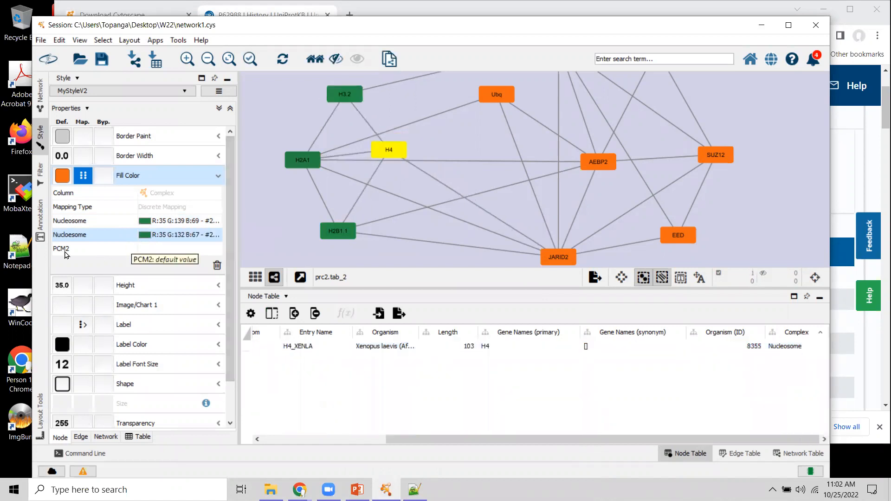
Set the PCM2 fill color to pink (R:221 G:52 B:151) from the ColorBrewer Sequential palettes.
left_click(98, 251)
left_click(162, 248)
left_click(209, 249)
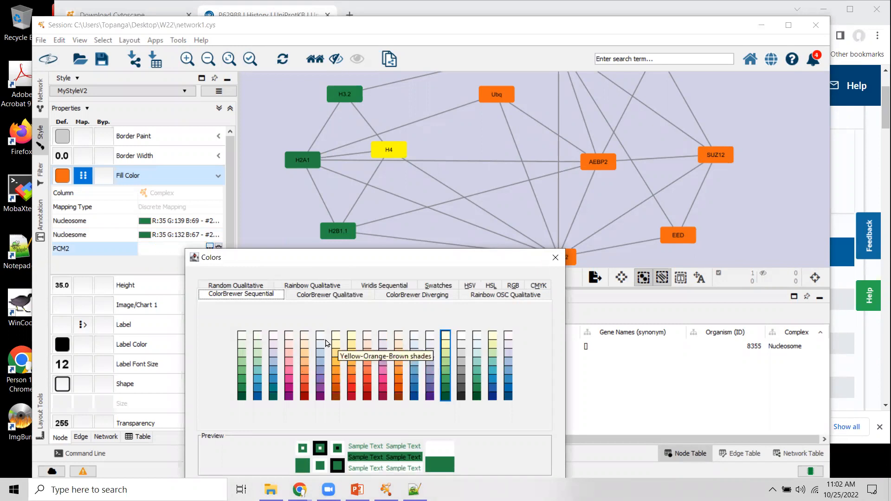
left_click(288, 381)
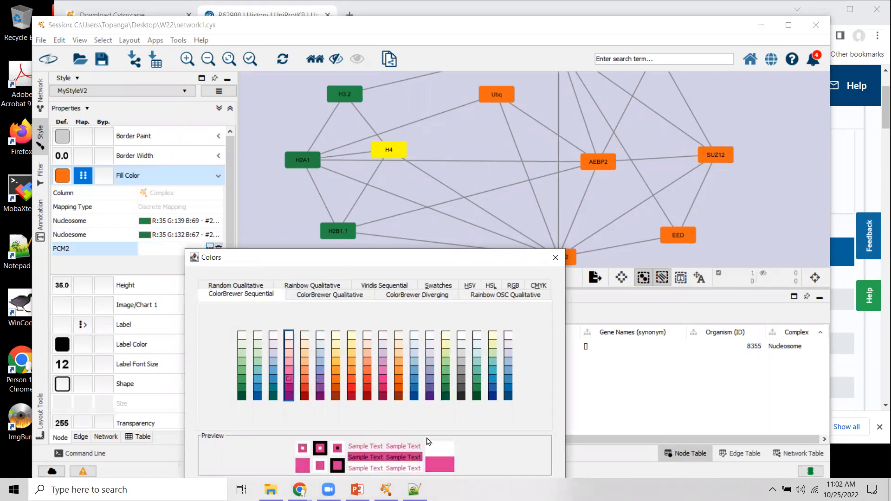
left_click_drag(468, 262, 479, 160)
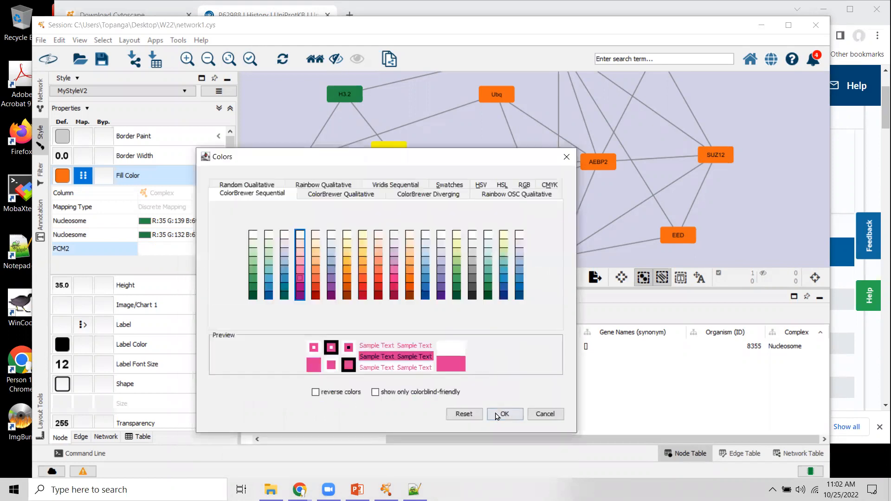
left_click(500, 414)
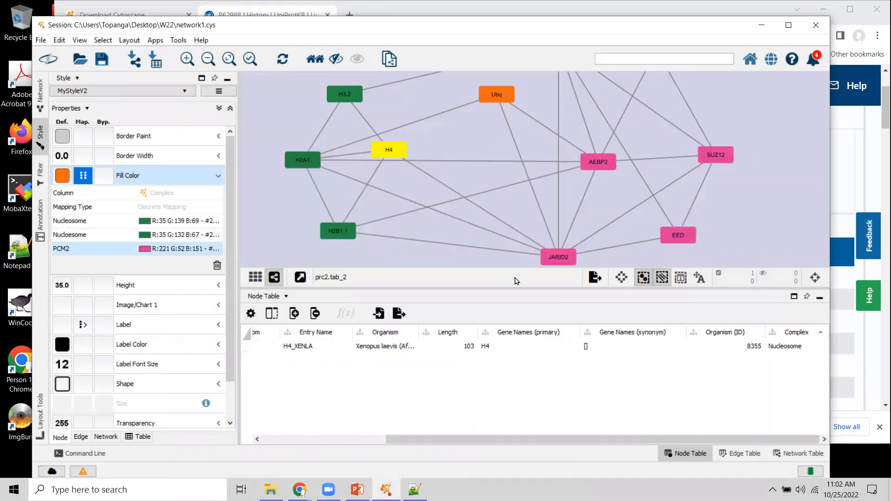
Enlarge the network view further and move the Ubq node slightly upward.
left_click_drag(504, 286, 504, 331)
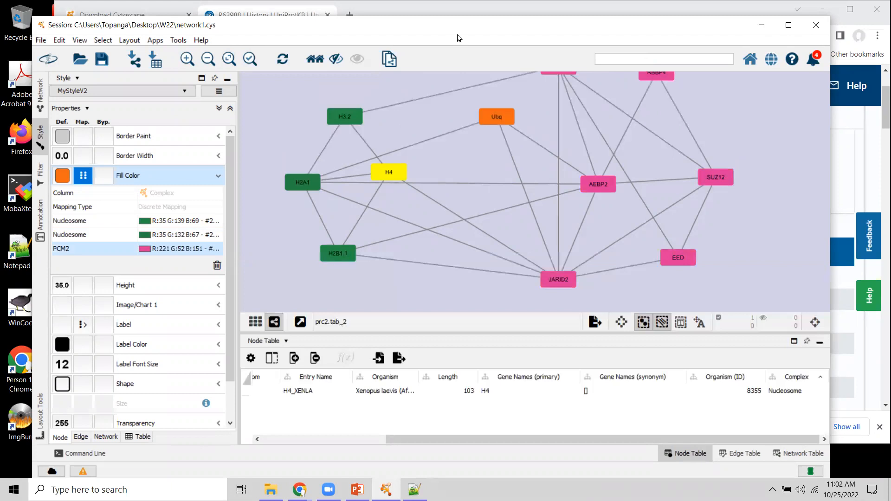
mouse_move(499, 120)
left_mouse_down()
mouse_move(480, 115)
mouse_move(498, 115)
left_mouse_up()
left_click(468, 156)
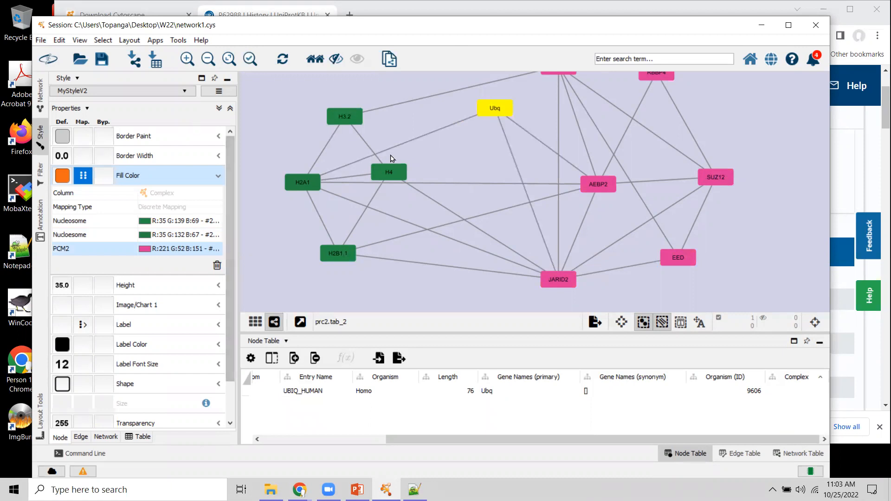
Move the Ubq node slightly down and give it a blue fill color bypass from the ColorBrewer Sequential palettes.
left_click_drag(499, 114, 492, 126)
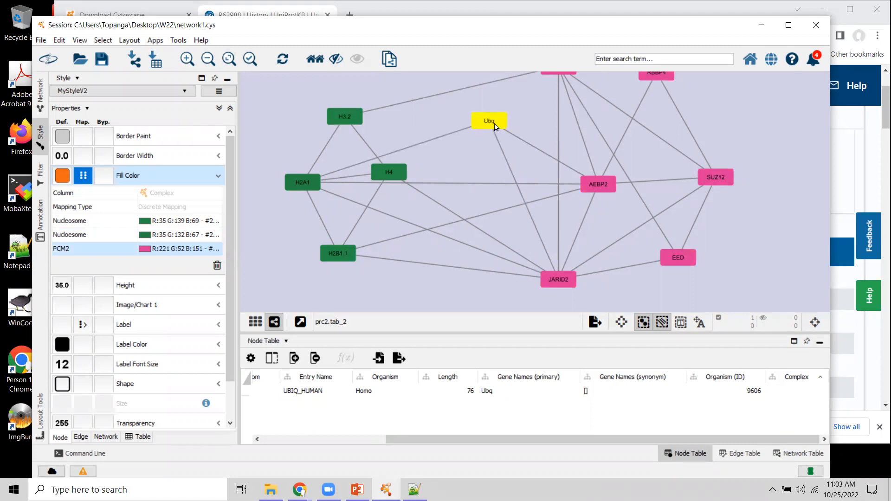
mouse_move(492, 124)
left_mouse_down()
mouse_move(485, 100)
mouse_move(497, 112)
mouse_move(490, 125)
left_mouse_up()
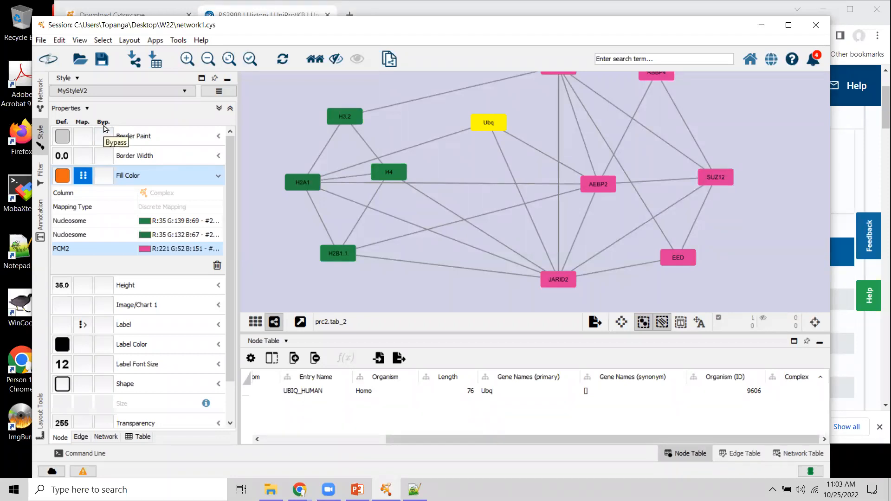
left_click(504, 101)
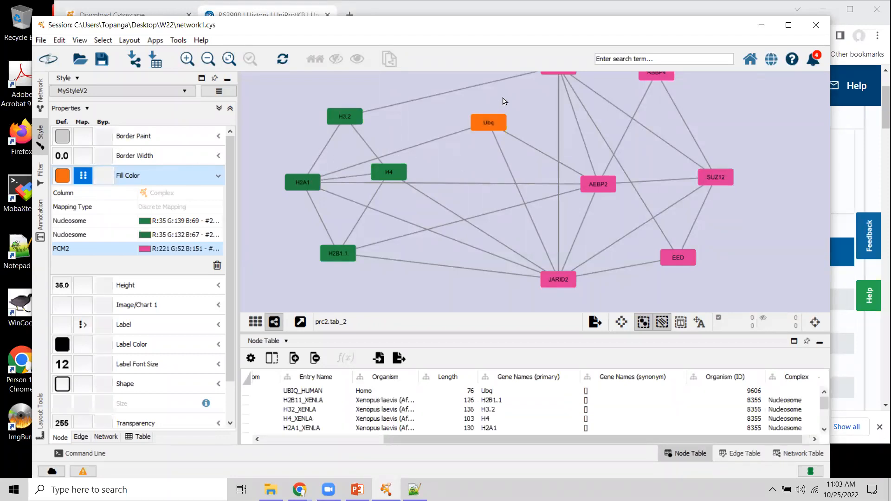
left_click(489, 124)
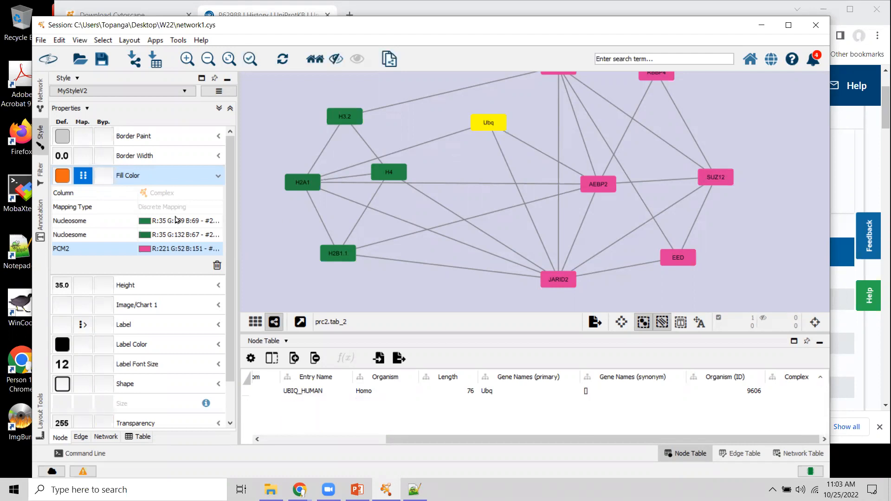
left_click(105, 179)
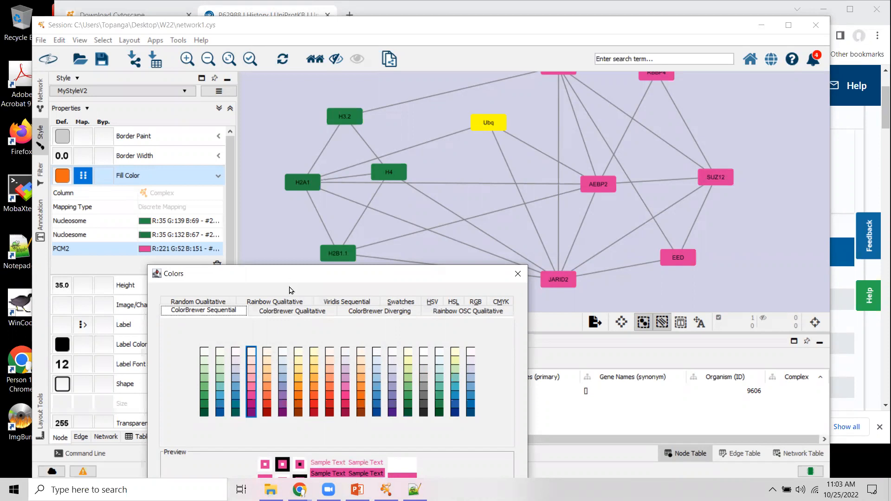
left_click(221, 406)
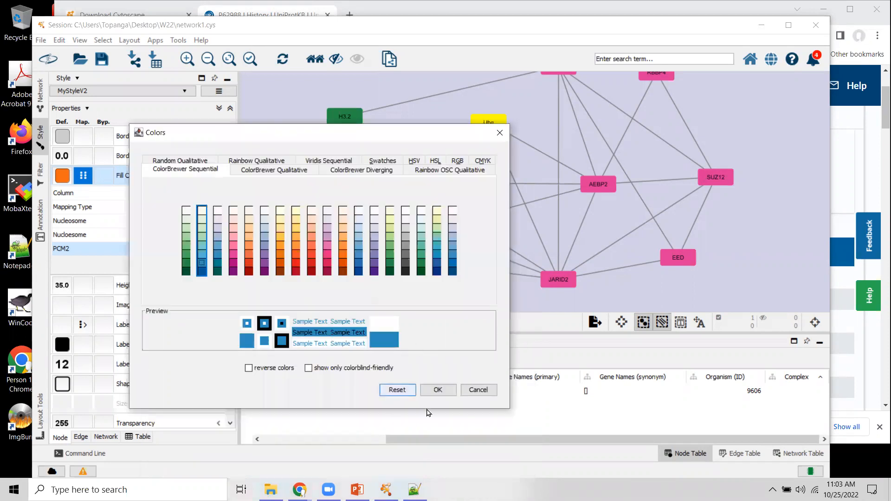
left_click(436, 389)
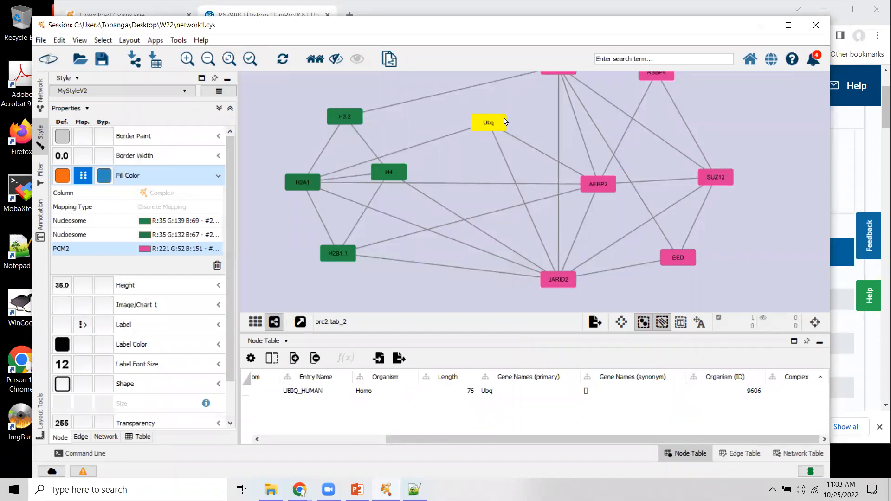
left_click(471, 155)
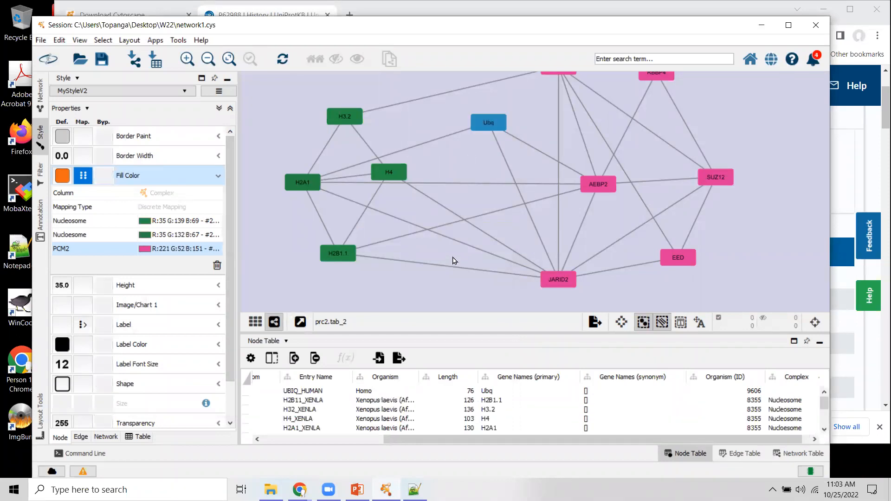
Move the Ubq node slightly up and enlarge the network view until all nodes fit centered in it.
left_click_drag(502, 126, 505, 103)
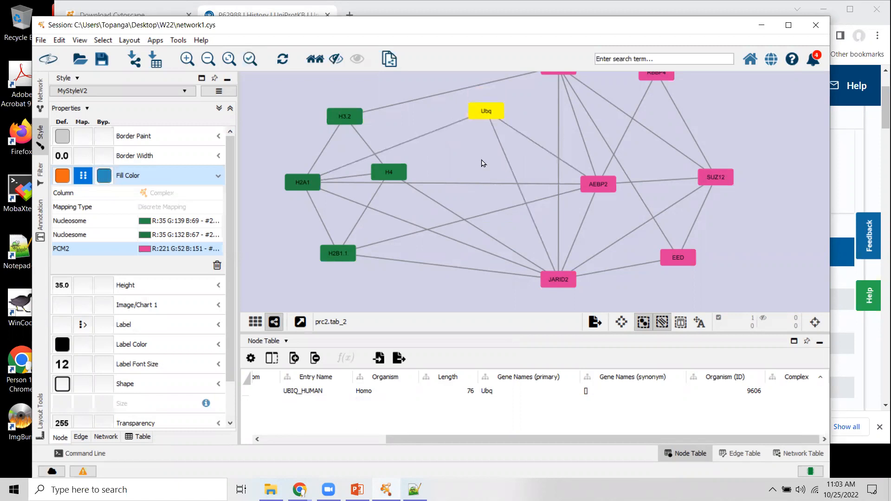
left_click(455, 185)
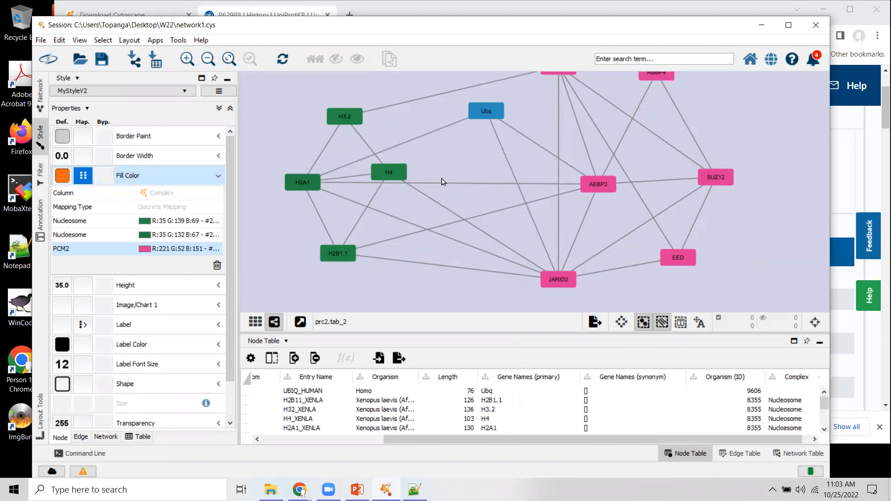
left_click_drag(509, 331, 509, 389)
left_click_drag(514, 257, 523, 275)
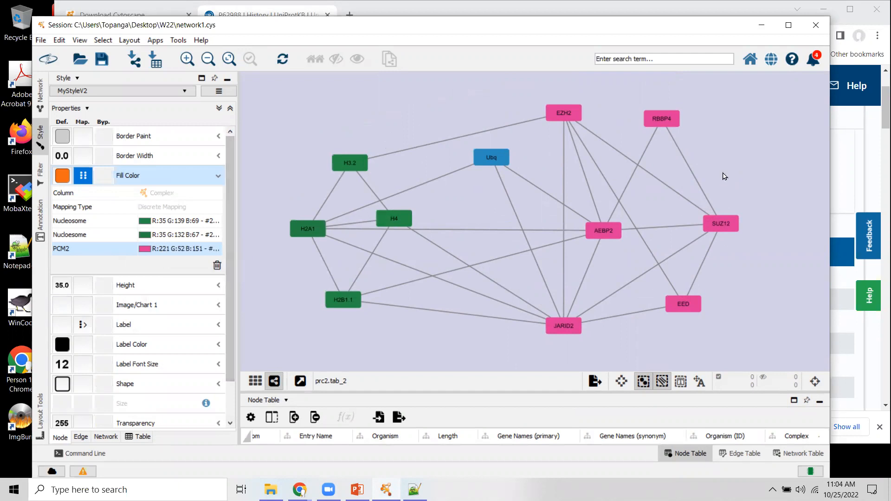
left_click_drag(558, 394, 558, 403)
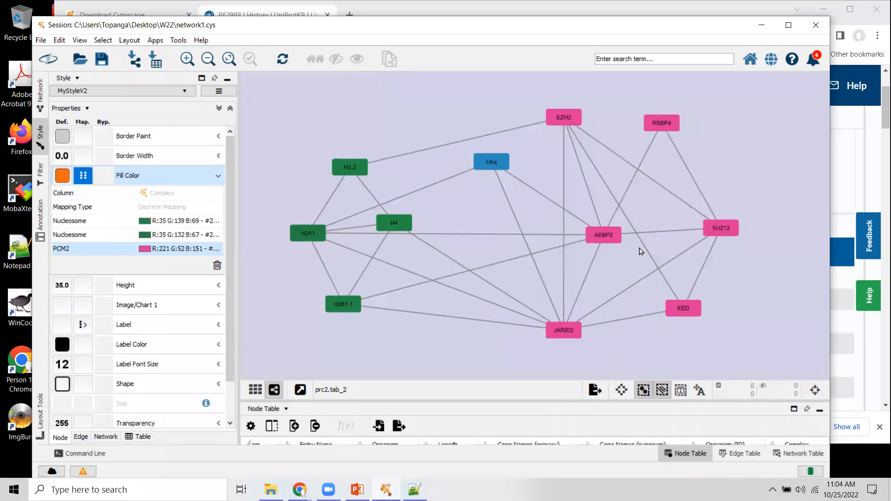
left_click_drag(654, 218, 670, 206)
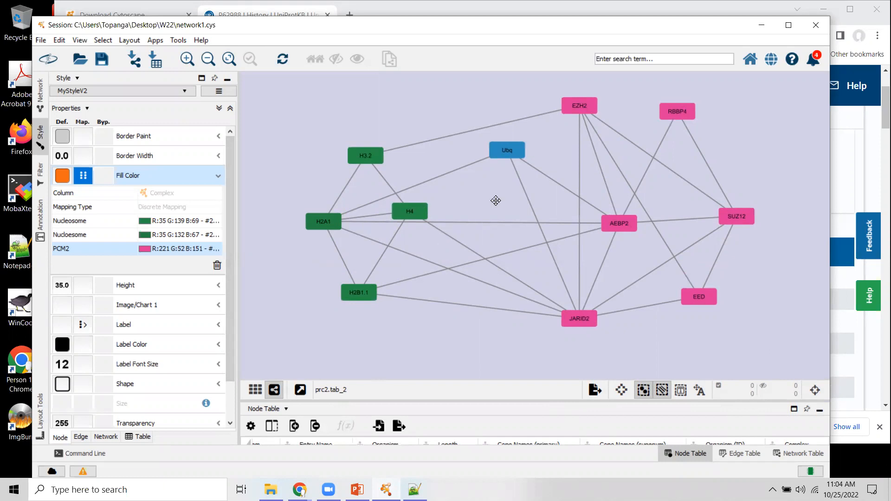
left_click_drag(495, 199, 481, 204)
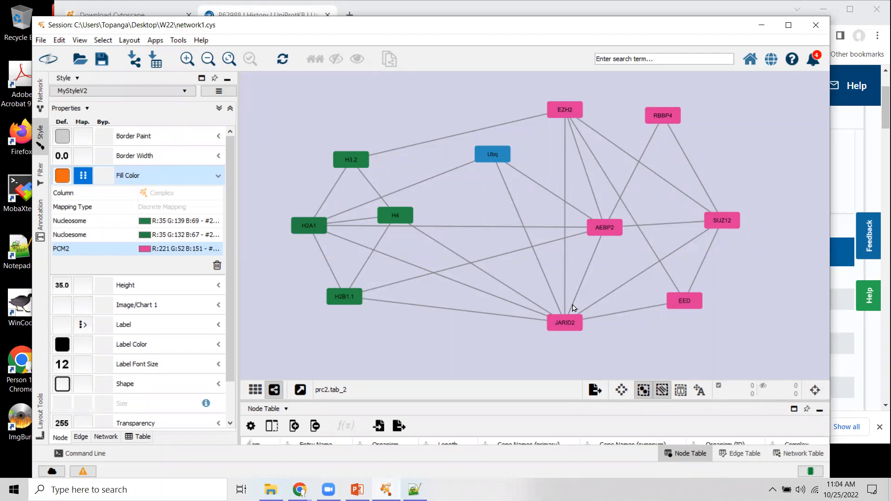
Expand the node table to examine the Length and Complex values of all proteins, and restore the large network view.
left_click_drag(489, 401, 500, 251)
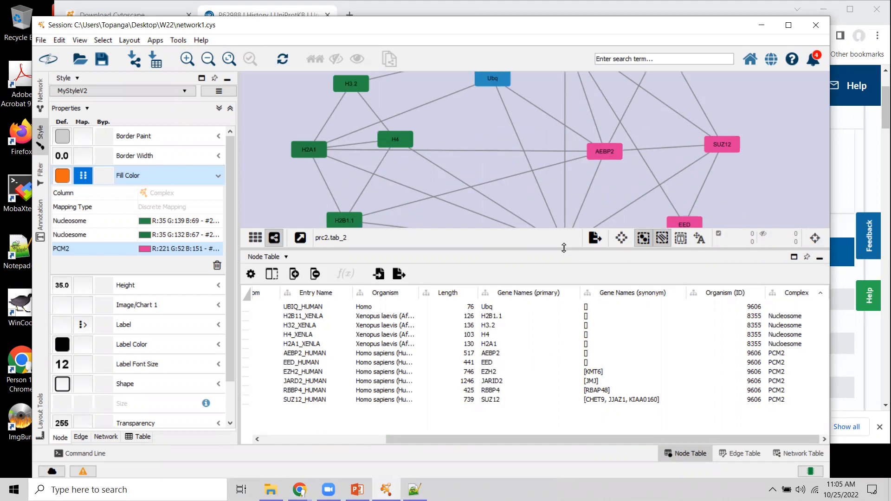
left_click_drag(564, 248, 571, 394)
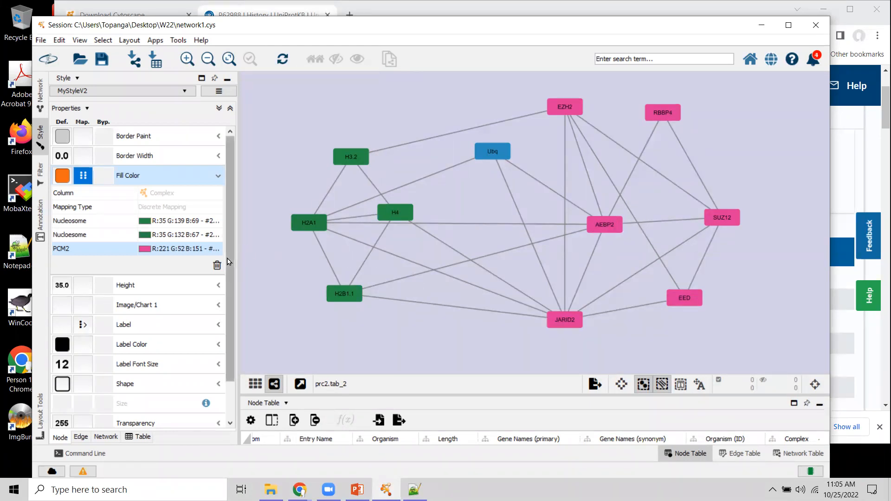
Collapse the Fill Color mapping details and leave the Border Paint mapping unset and collapsed in the node style properties.
left_click_drag(232, 261, 242, 316)
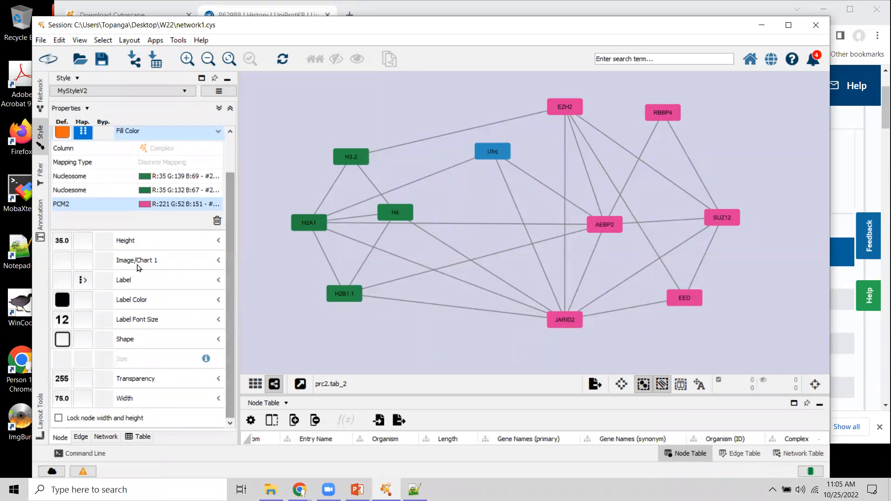
scroll(235, 180, "up", 1)
scroll(235, 180, "up", 3)
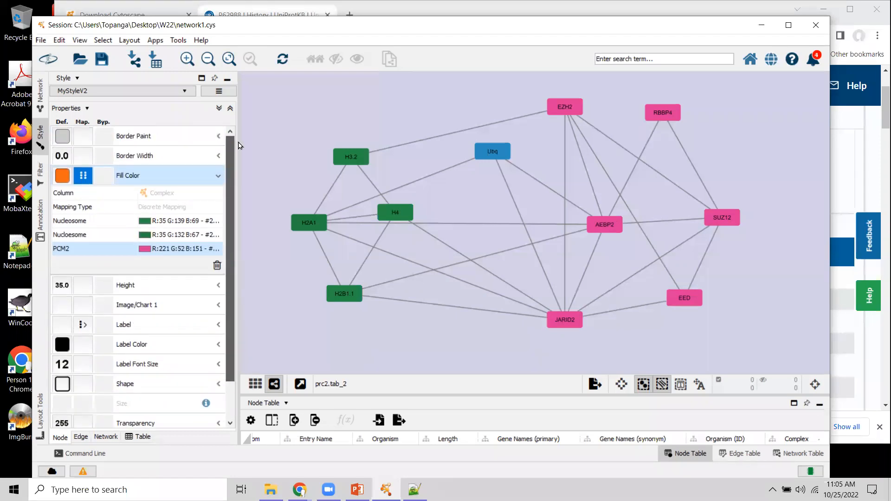
left_click(217, 177)
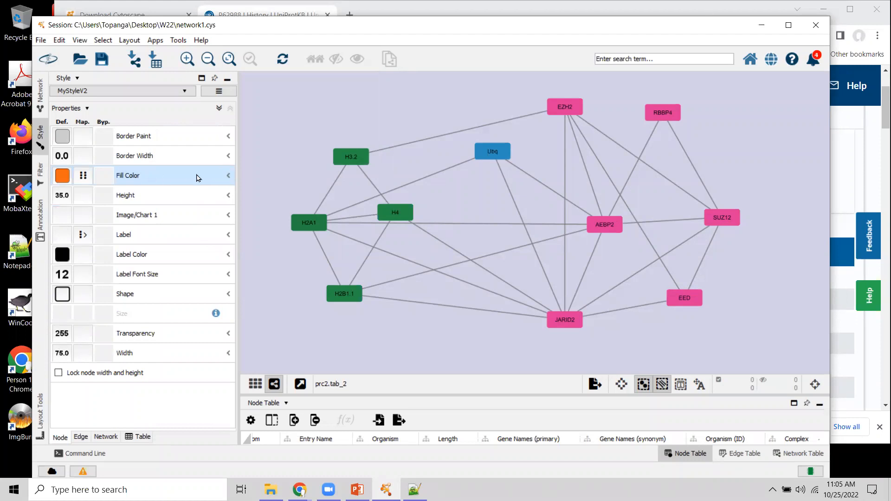
left_click(230, 136)
left_click(230, 136)
left_click(229, 136)
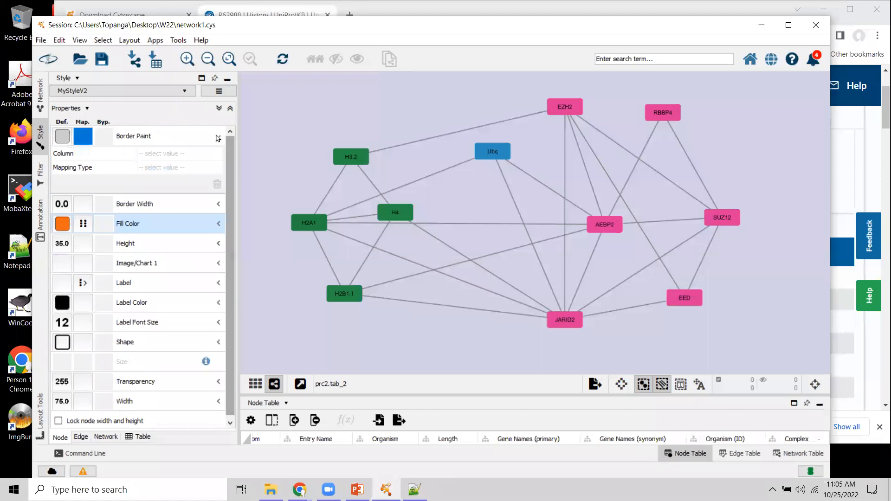
left_click(218, 136)
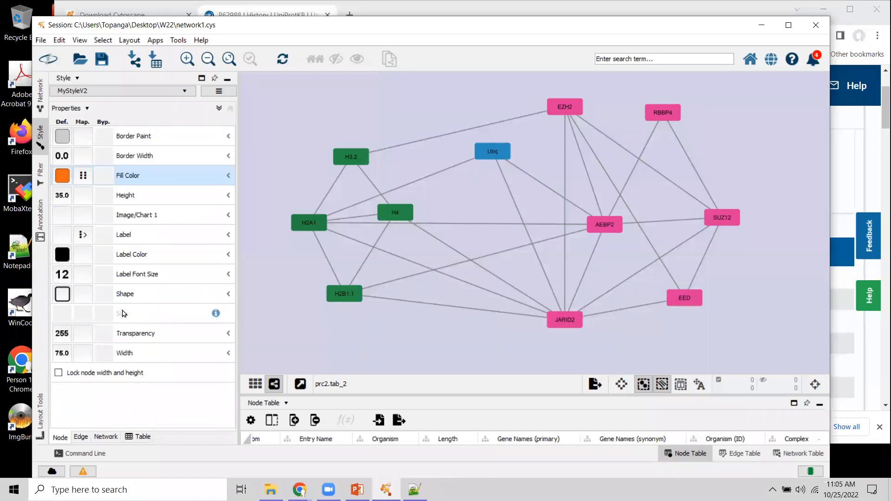
Set the default node shape to Ellipse and lock node width and height so the nodes are circles.
left_click(68, 297)
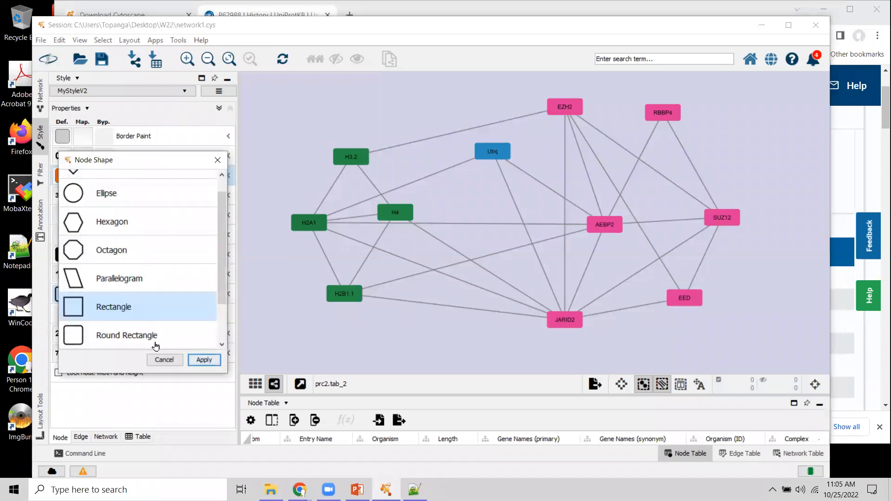
left_click(74, 194)
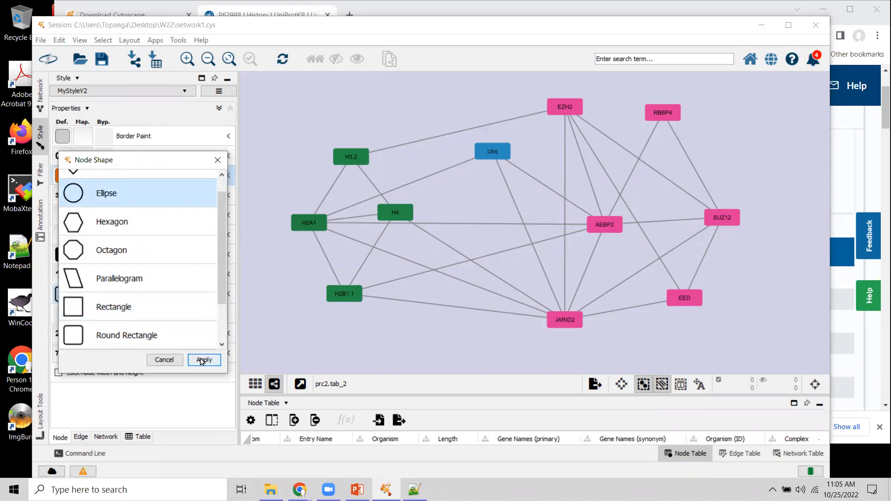
left_click(201, 360)
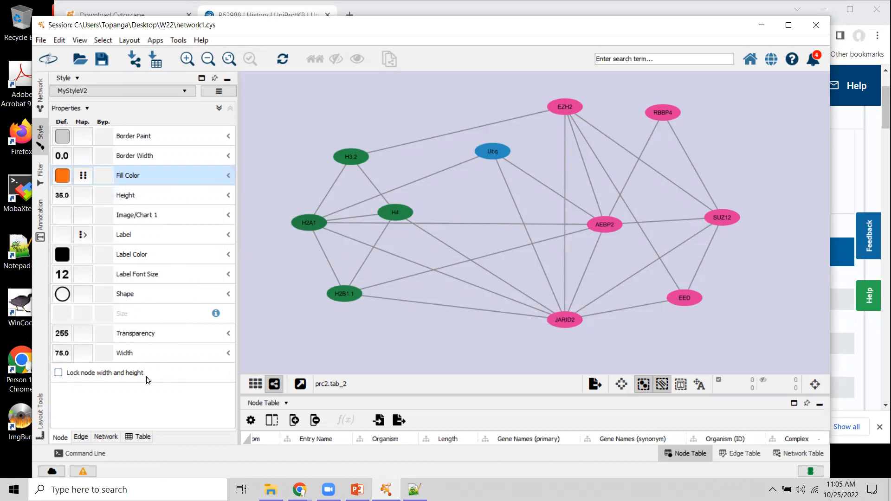
left_click(59, 373)
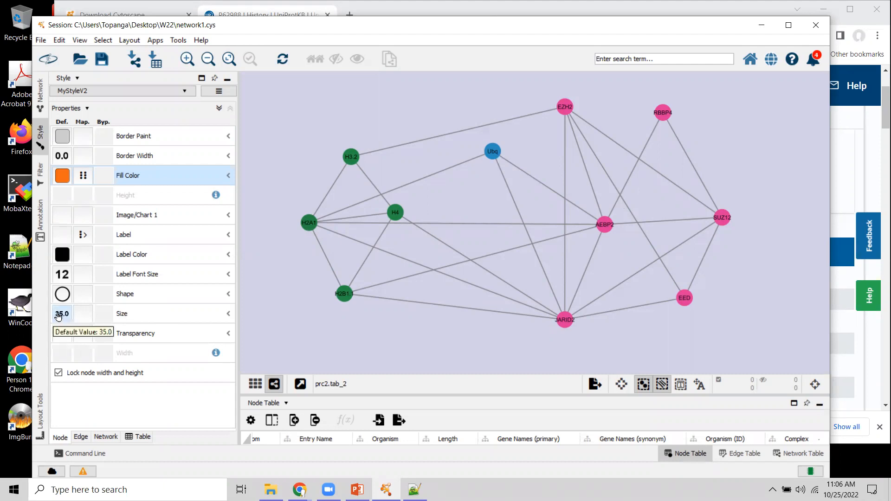
Map node Size to the Length column with a Continuous Mapping.
left_click(86, 316)
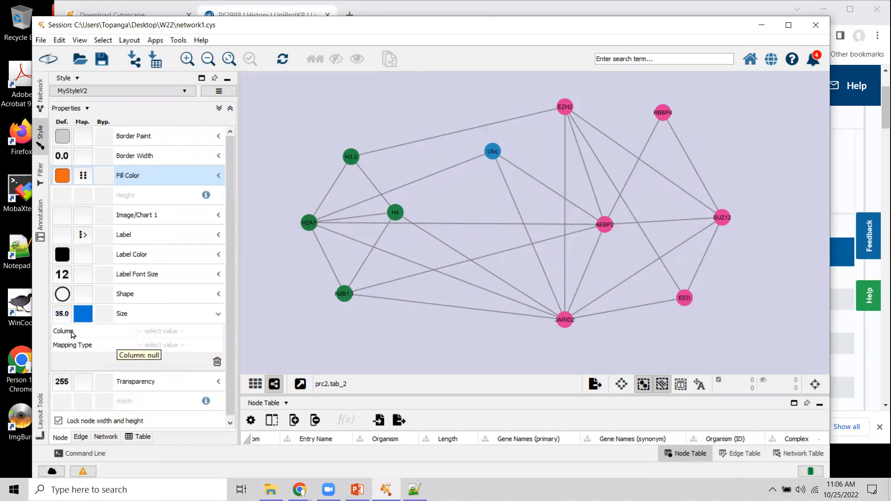
left_click(173, 333)
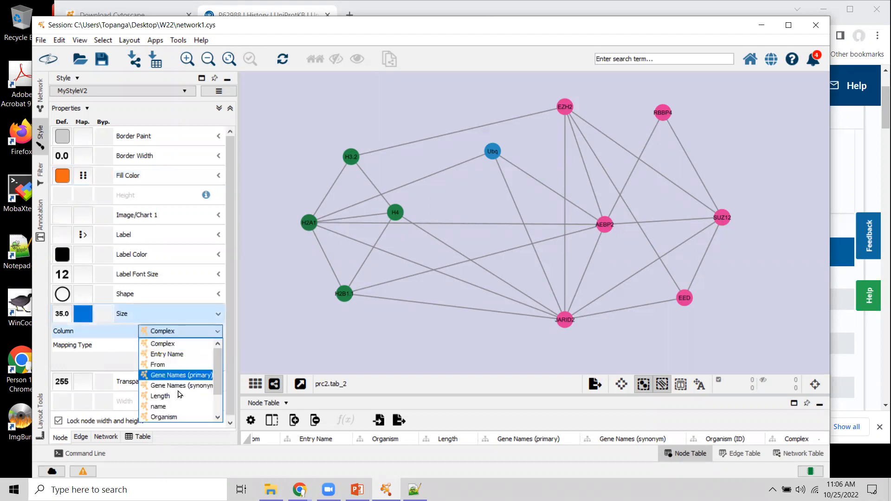
left_click(170, 396)
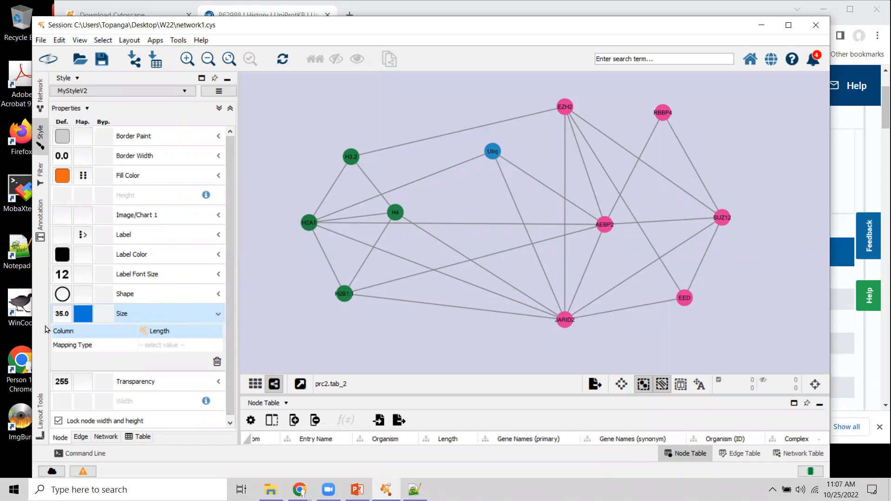
left_click(162, 345)
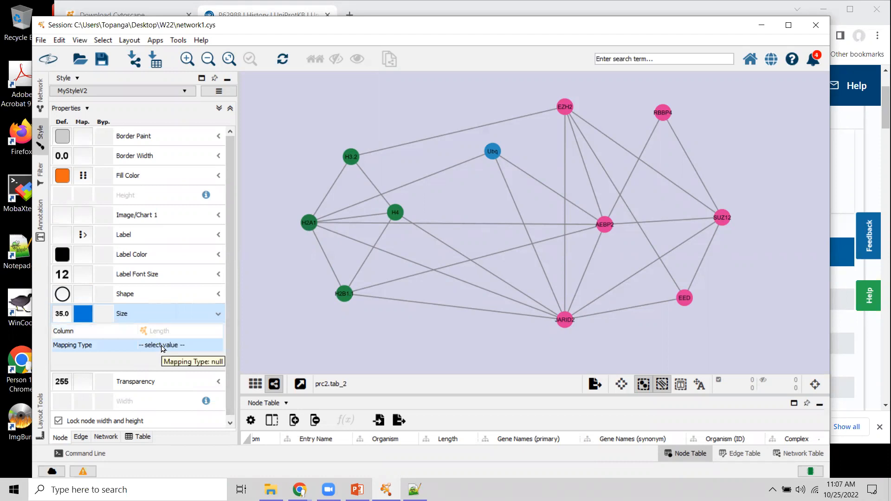
left_click(161, 346)
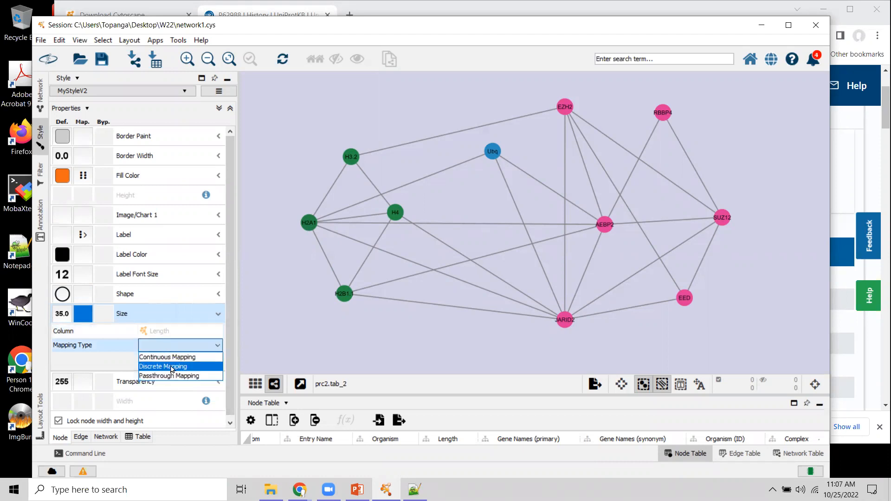
left_click(173, 360)
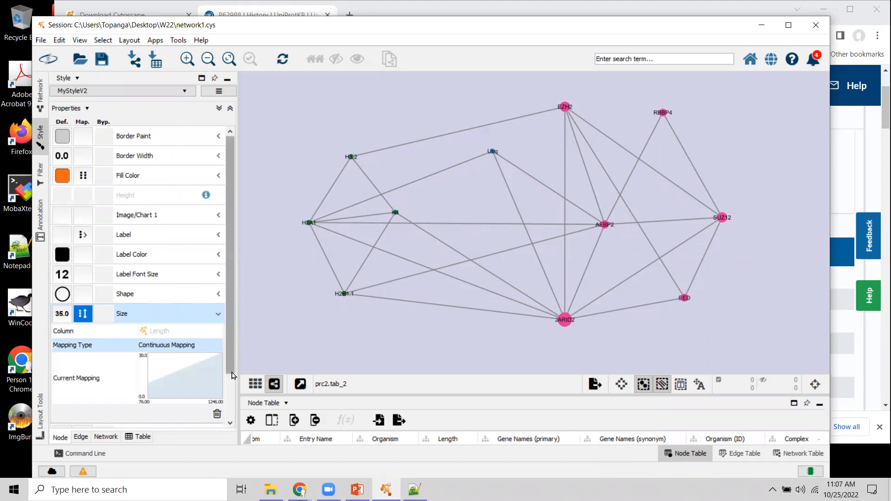
Adjust the continuous node Size mapping to about 41.4 at Length 76 and about 93.2 at Length 1246, and apply it.
scroll(230, 352, "down", 3)
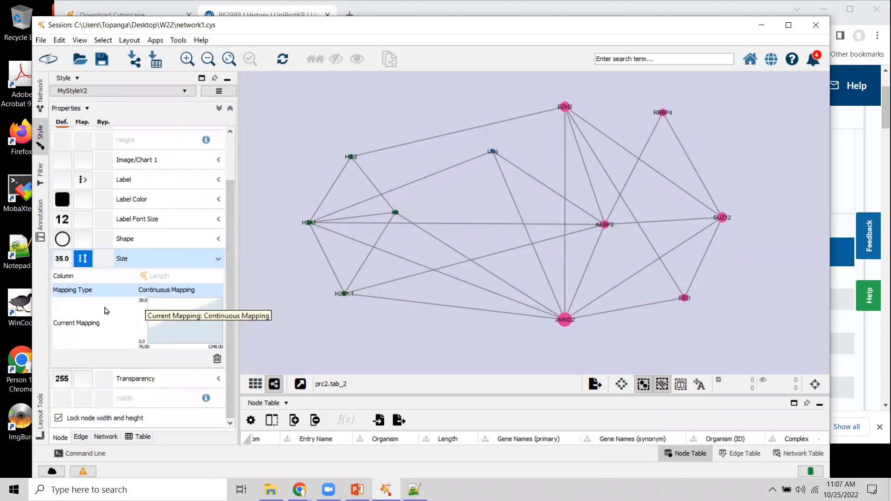
left_click(98, 327)
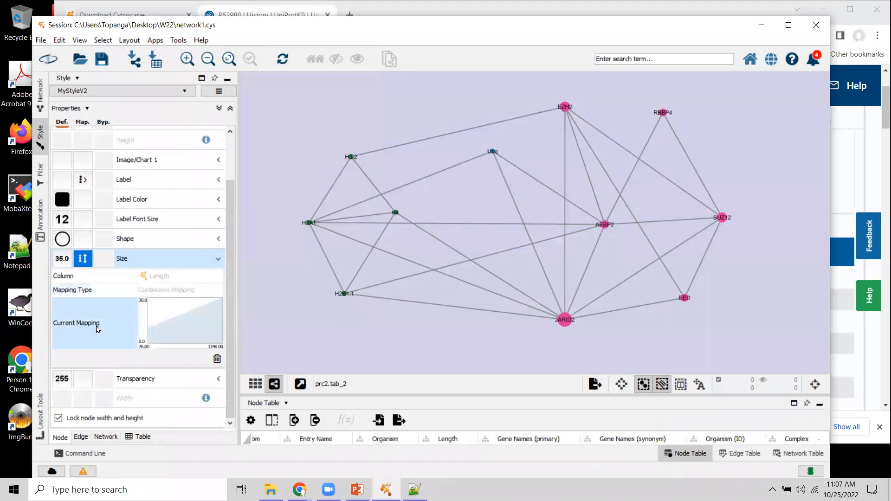
left_click(172, 326)
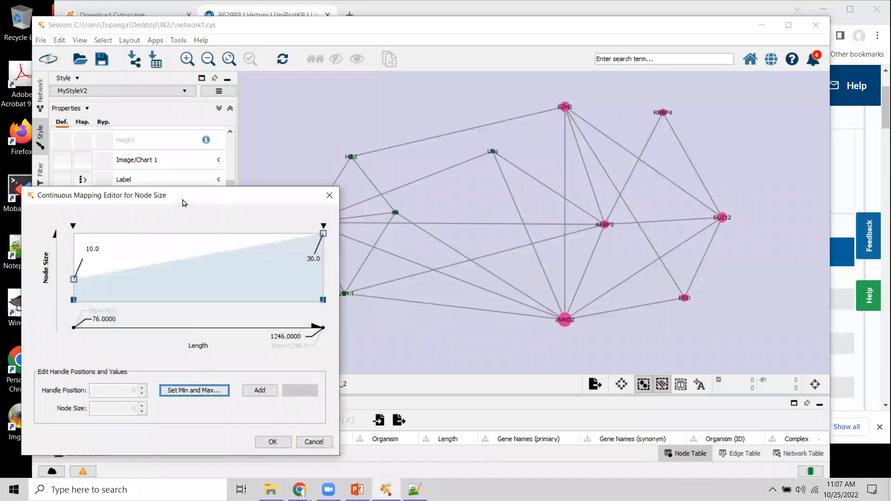
left_click_drag(185, 203, 134, 106)
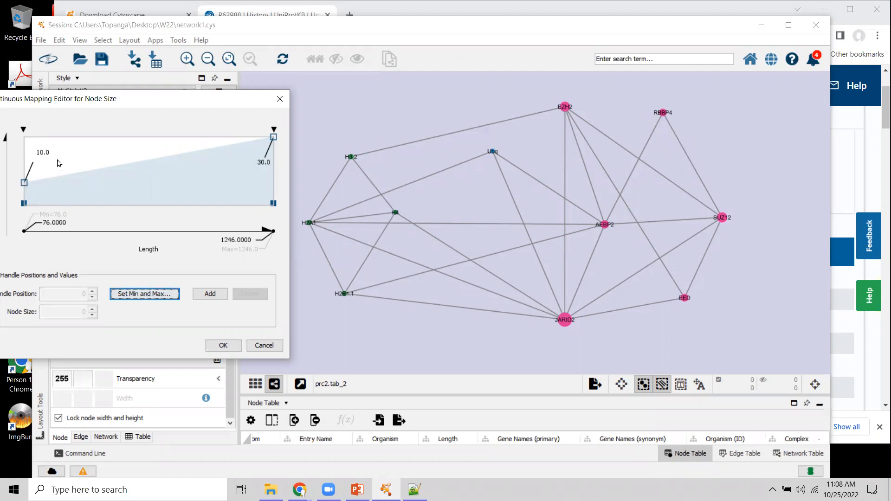
mouse_move(25, 185)
left_mouse_down()
mouse_move(25, 123)
mouse_move(25, 192)
left_mouse_up()
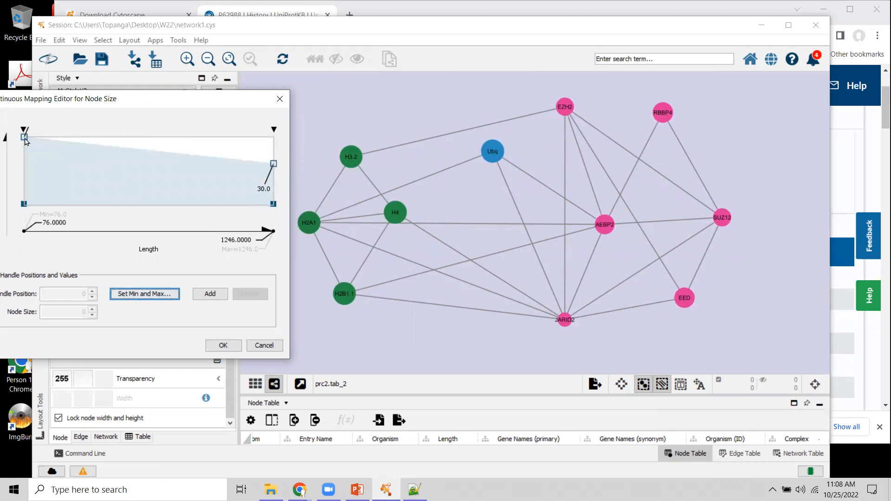
mouse_move(25, 138)
left_mouse_down()
mouse_move(26, 147)
mouse_move(28, 136)
left_mouse_up()
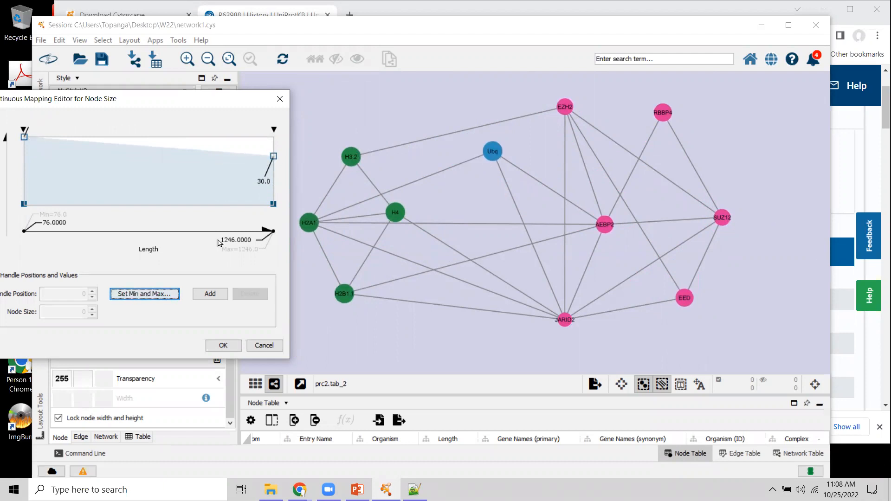
mouse_move(274, 156)
left_mouse_down()
mouse_move(273, 122)
mouse_move(273, 143)
left_mouse_up()
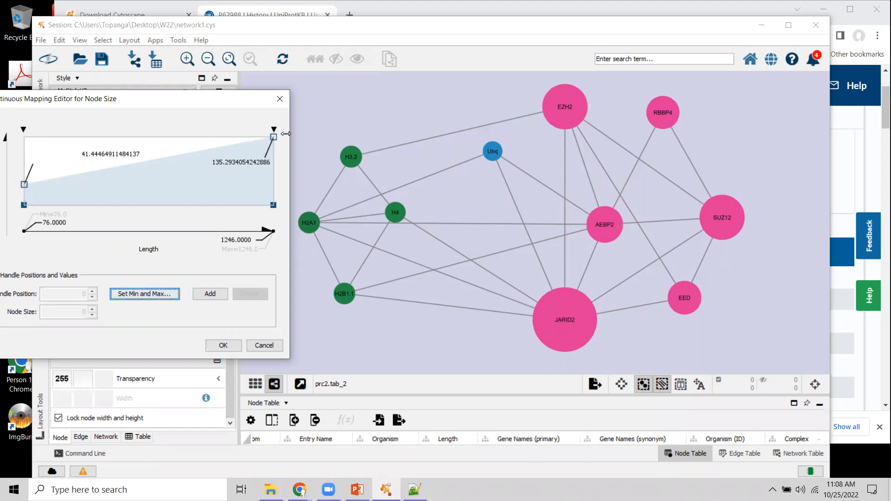
mouse_move(274, 141)
left_mouse_down()
mouse_move(247, 132)
mouse_move(280, 141)
mouse_move(273, 154)
mouse_move(273, 136)
left_mouse_up()
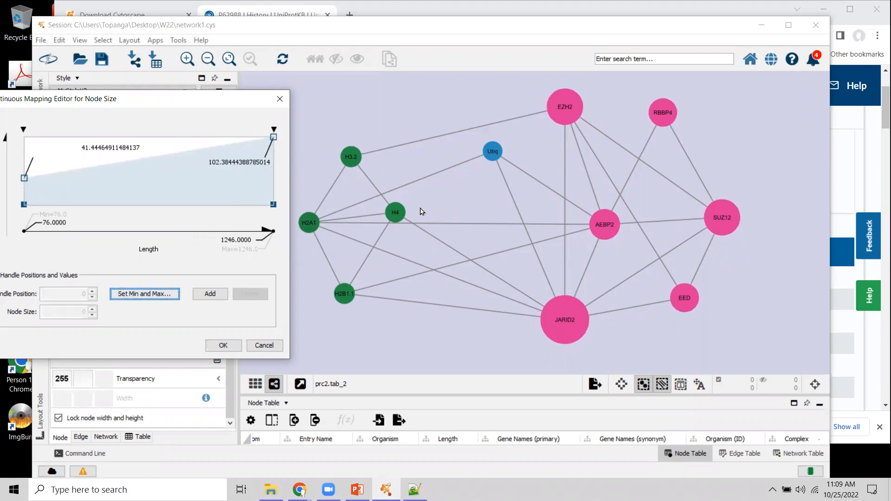
left_click_drag(222, 100, 171, 79)
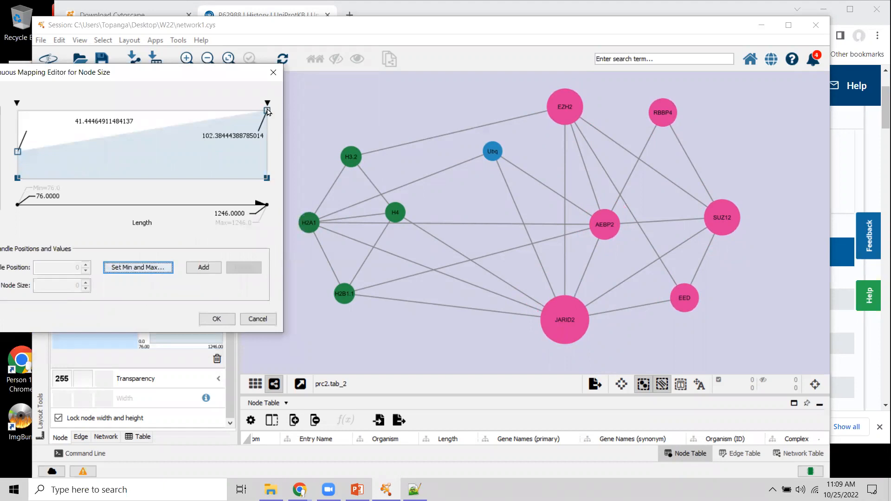
left_click_drag(268, 108, 267, 111)
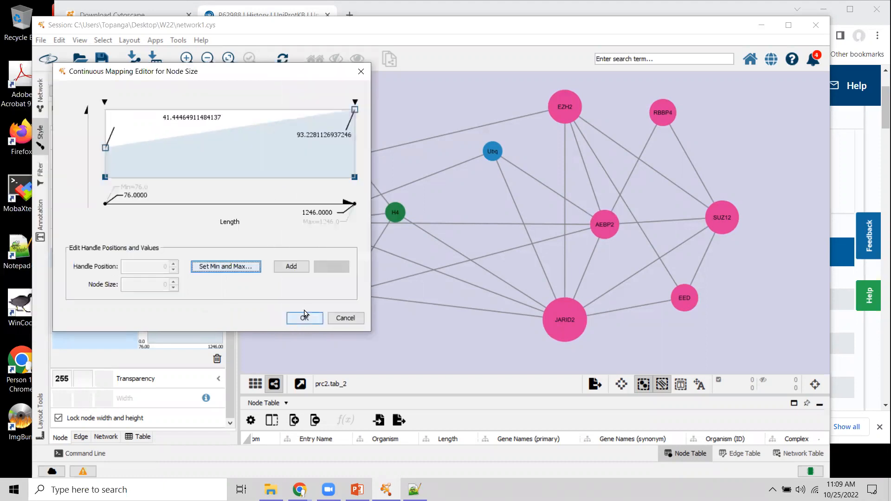
left_click(305, 318)
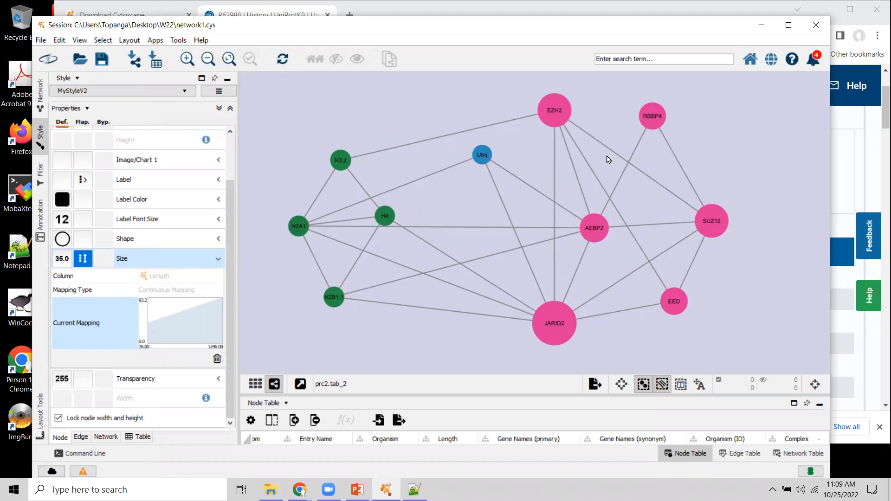
Collapse the Size mapping details in the node style properties.
left_click_drag(649, 204, 676, 200)
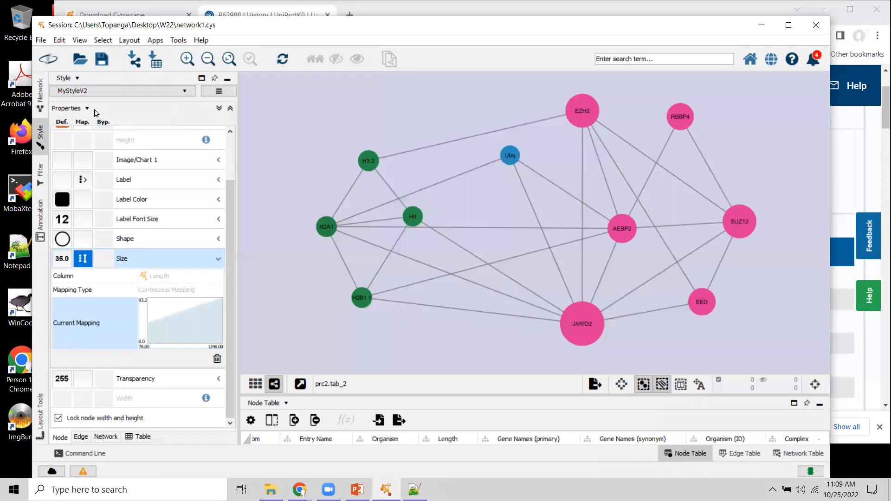
left_click_drag(231, 181, 249, 169)
left_click(219, 282)
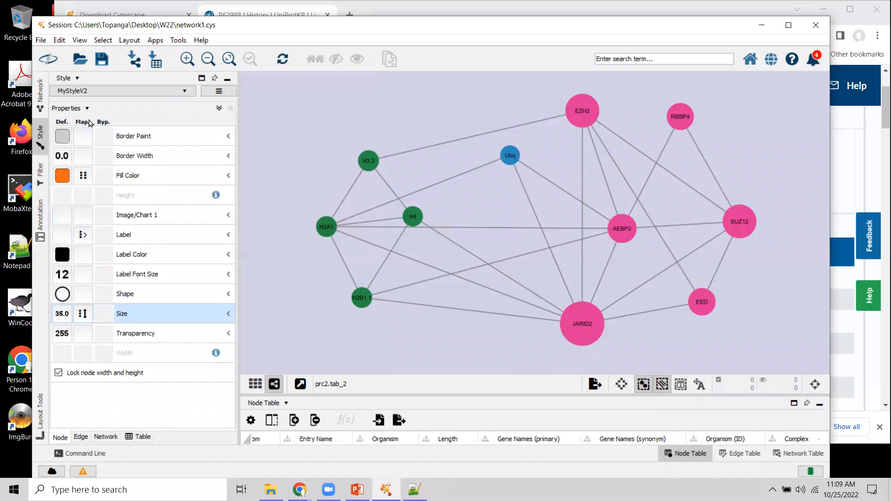
Clone the current network prc2.tab_2 as a new network.
left_click(41, 95)
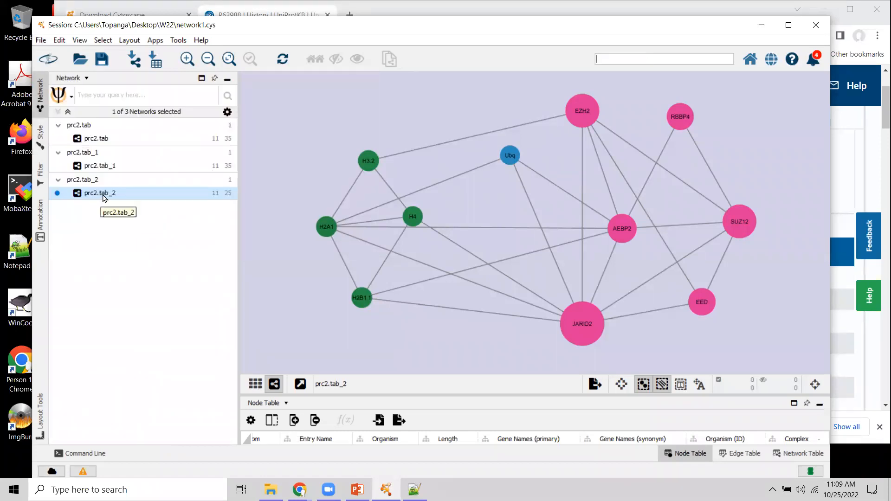
left_click(42, 41)
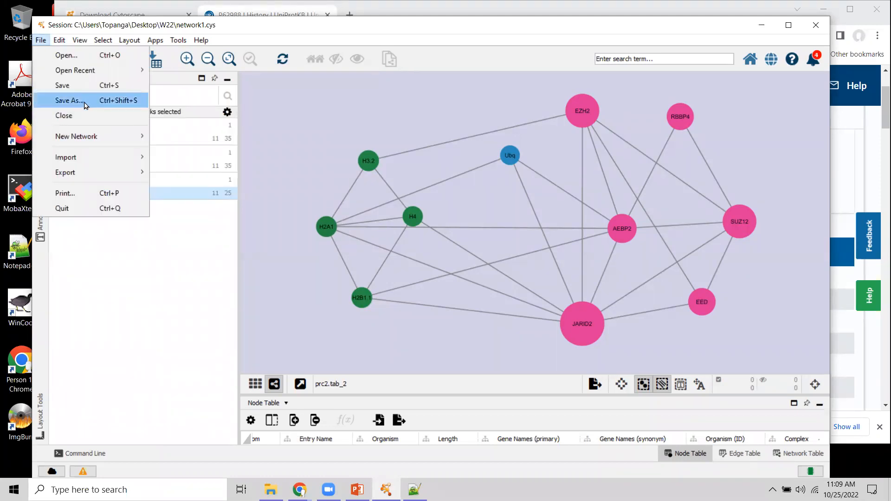
left_click(113, 246)
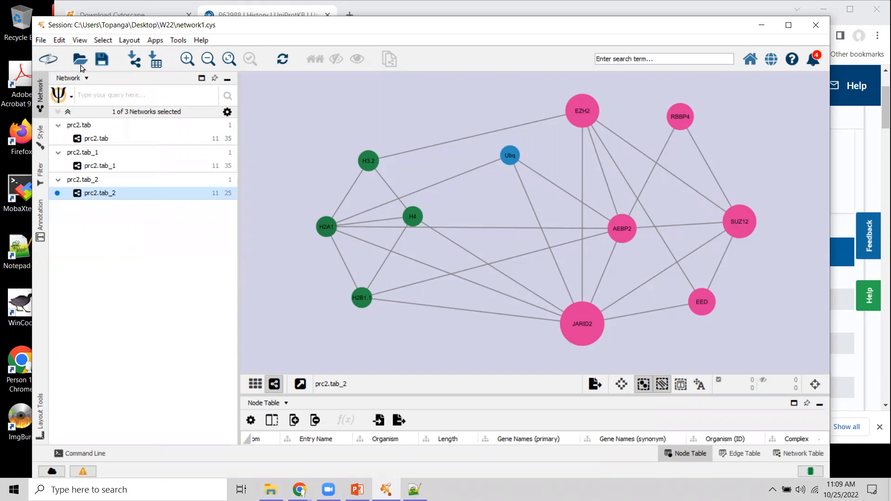
left_click(42, 40)
mouse_move(112, 139)
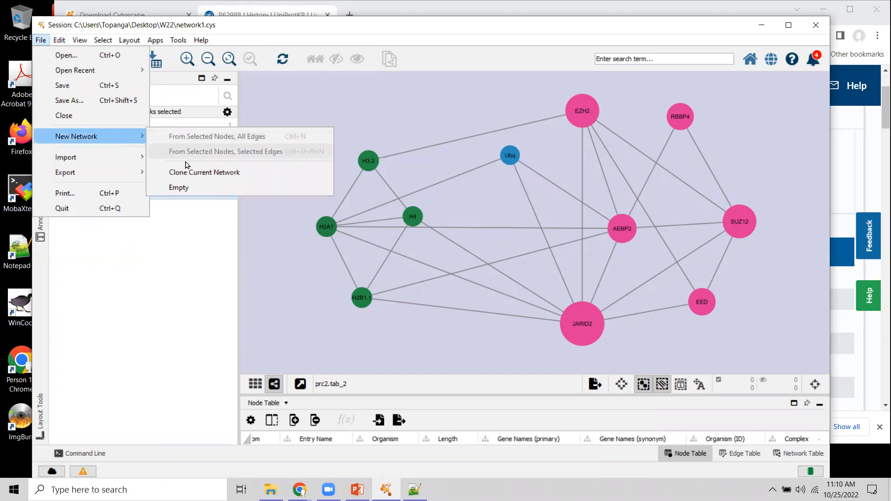
left_click(194, 173)
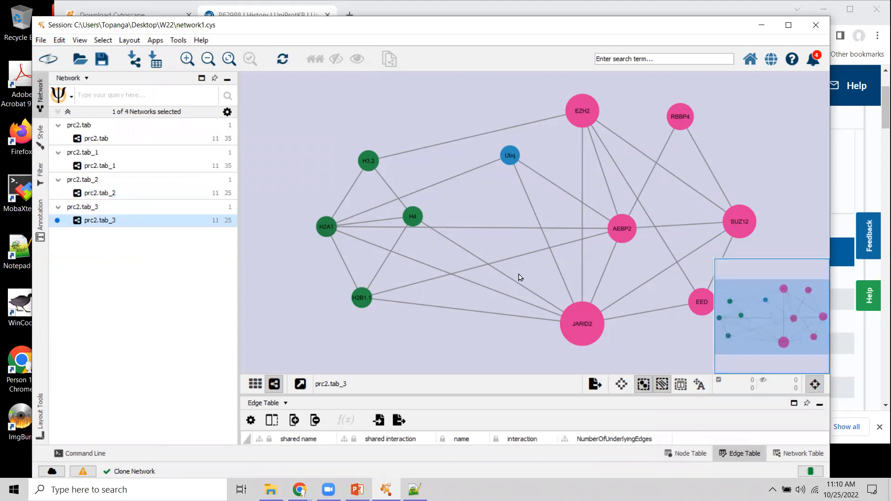
Compare the original network prc2.tab_2 with its clone, and return to the clone prc2.tab_3.
left_click(131, 194)
left_click_drag(559, 206, 556, 203)
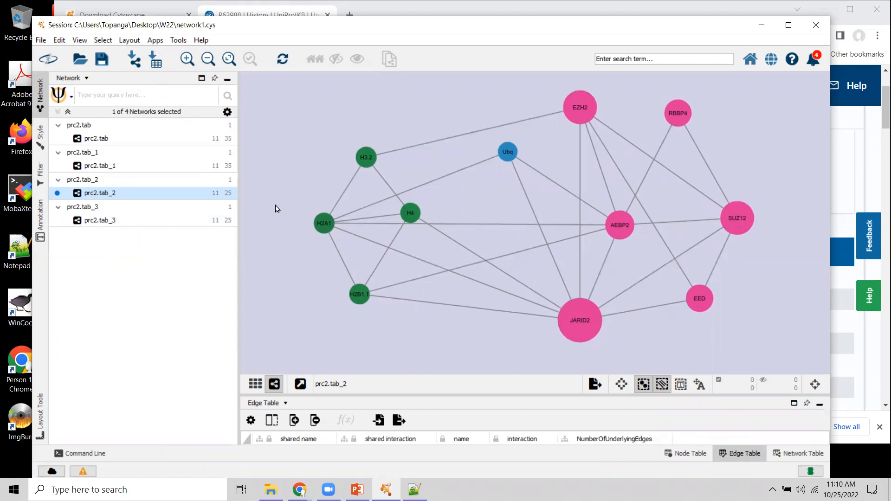
left_click(108, 221)
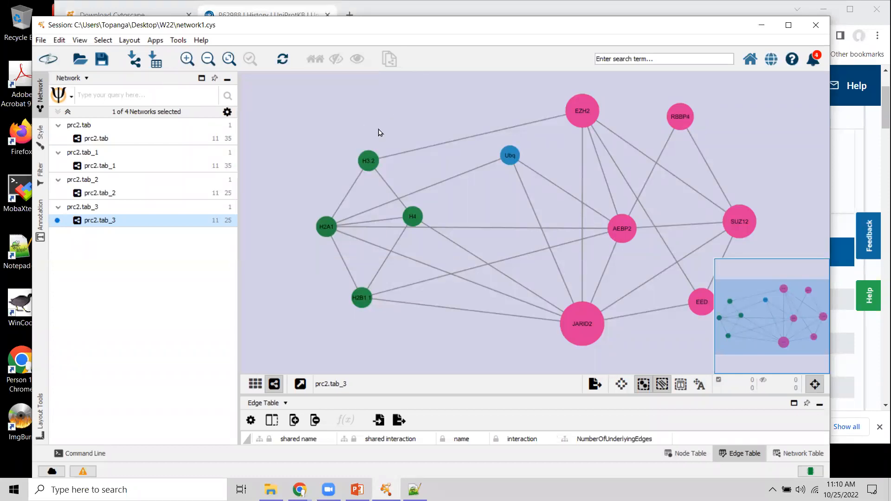
left_click_drag(487, 195, 453, 192)
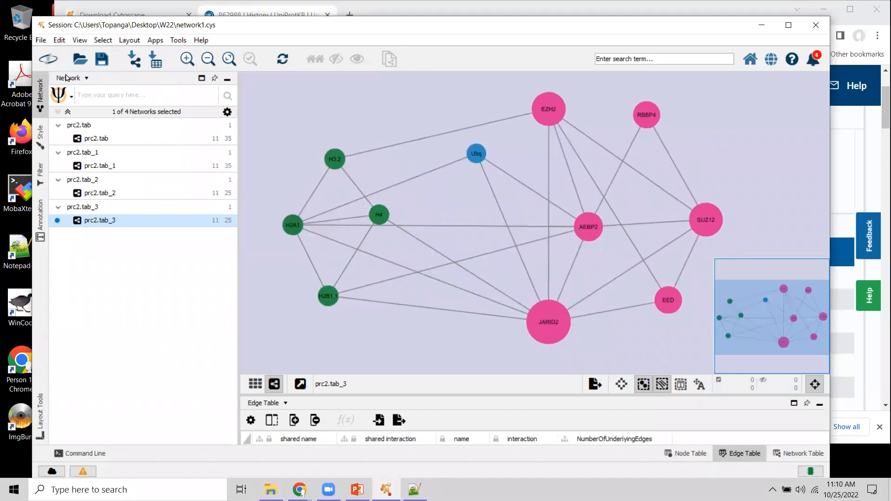
Save the session under its existing file name.
left_click(41, 40)
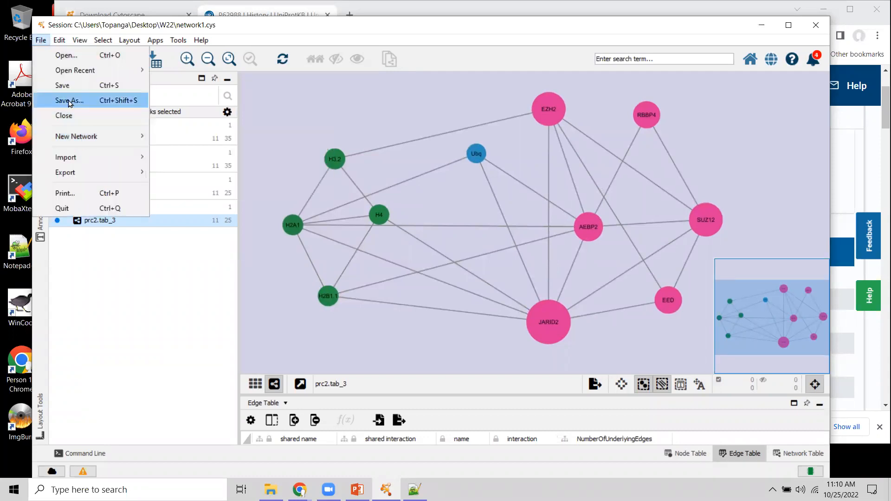
left_click(67, 86)
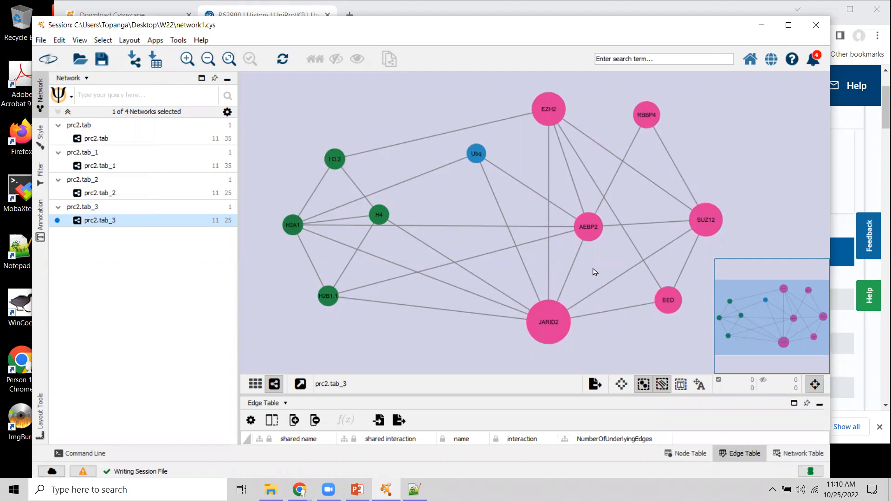
mouse_move(502, 282)
left_mouse_down()
mouse_move(510, 269)
mouse_move(507, 282)
left_mouse_up()
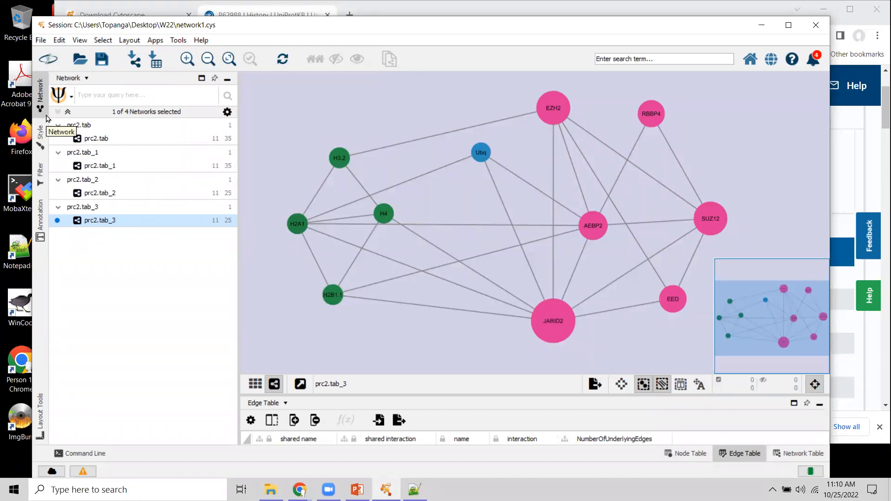
Set the default node Label Color to the lightest, near-white shade of a blue ColorBrewer Sequential palette.
left_click(41, 134)
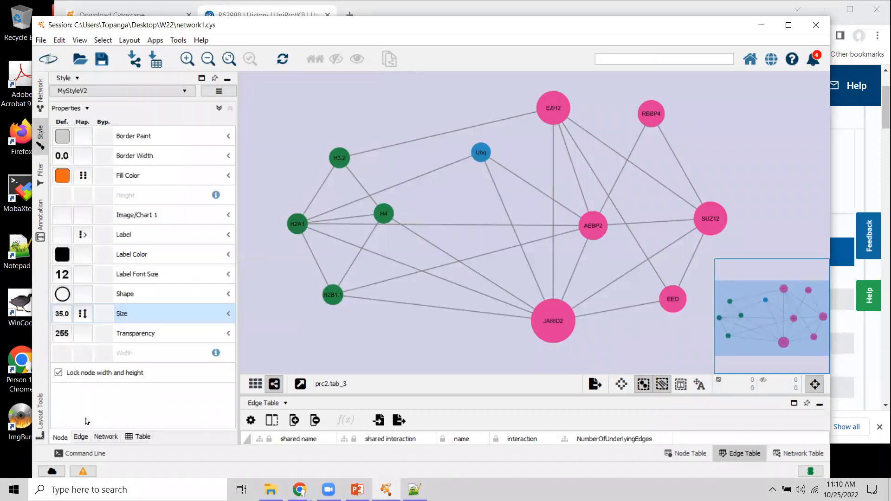
left_click(59, 439)
left_click(62, 254)
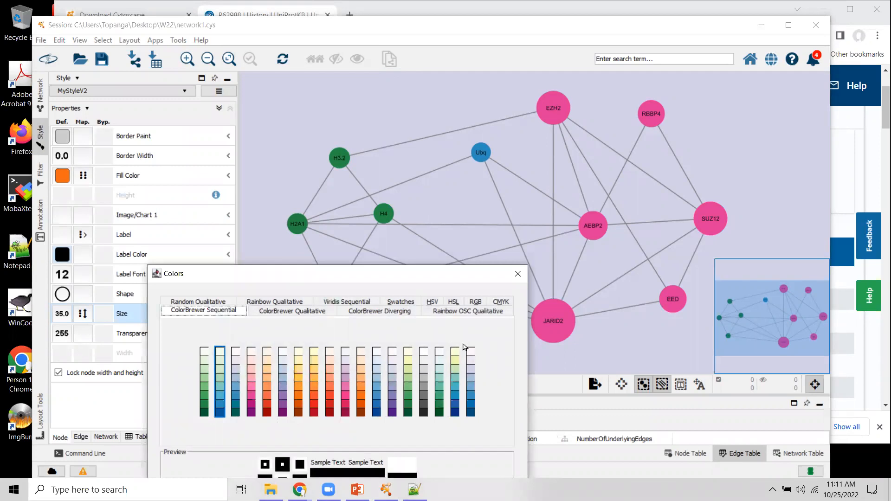
left_click(377, 354)
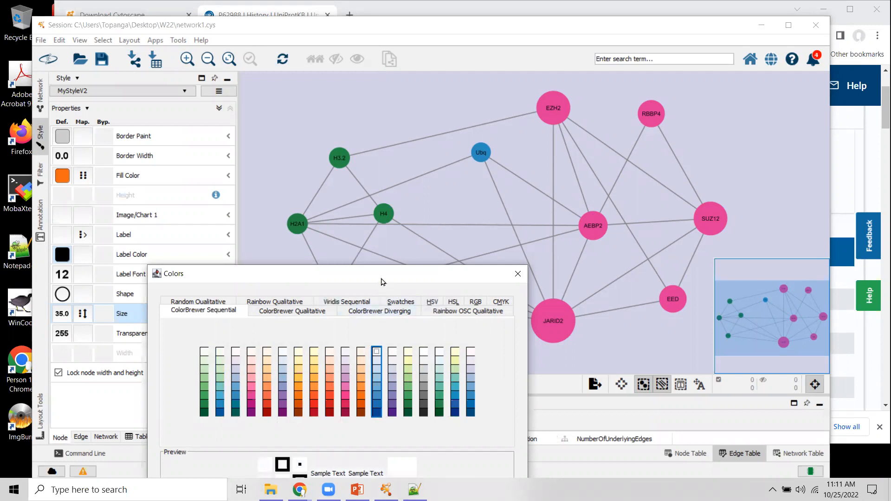
left_click(387, 400)
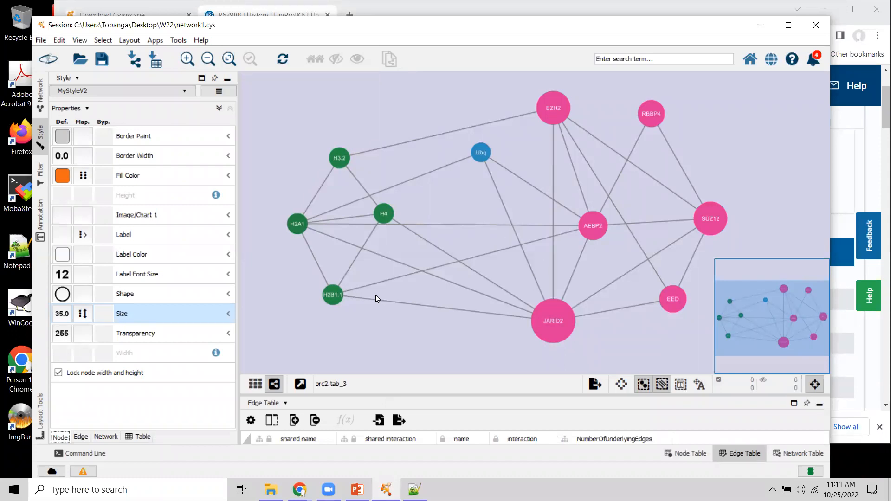
Add Label Position to the node style properties and anchor each label's Southwest corner to the node's Northeast corner.
left_click(86, 108)
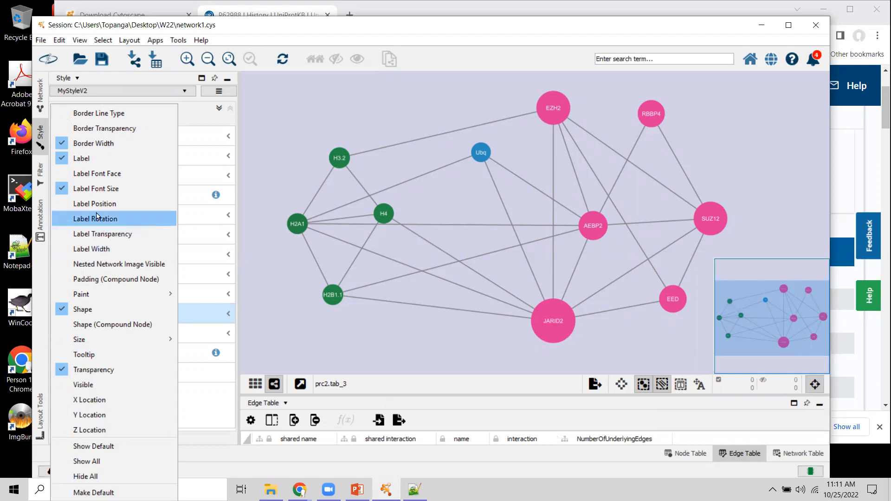
left_click(65, 207)
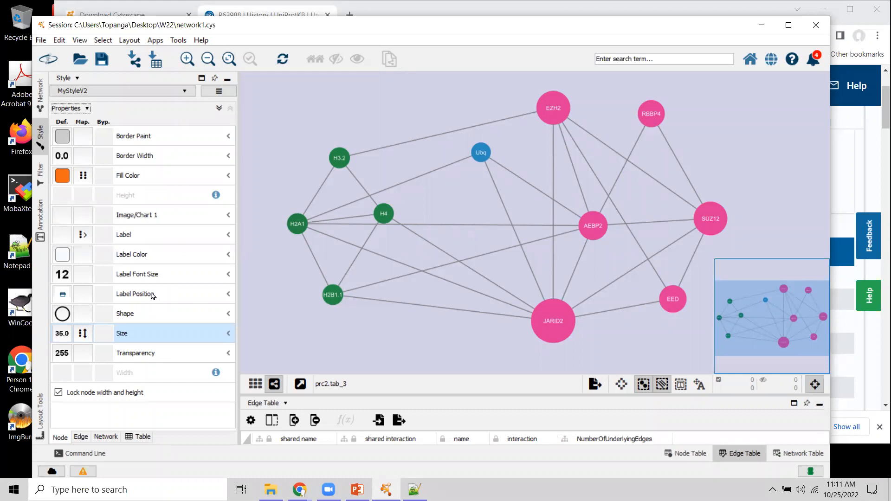
left_click(67, 301)
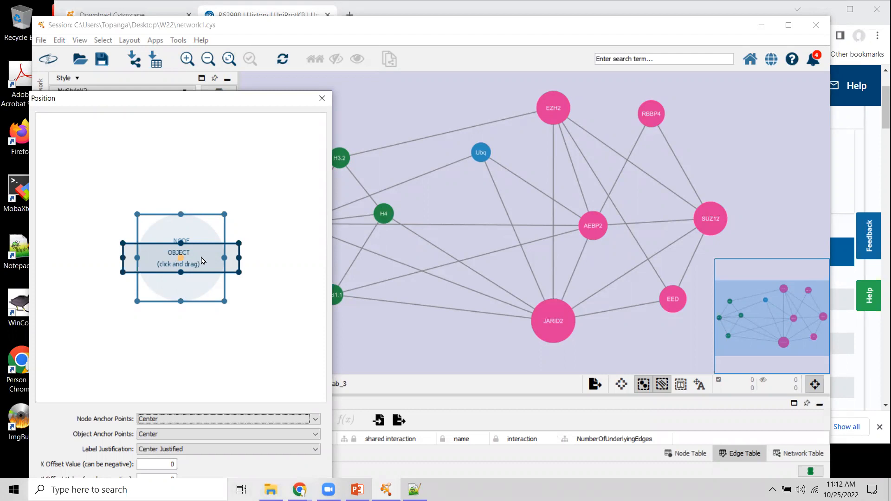
left_click_drag(194, 258, 297, 204)
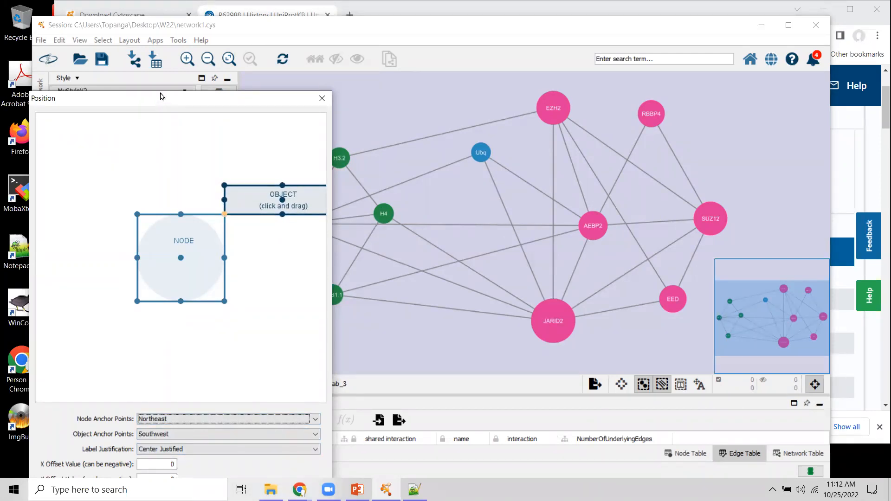
left_click_drag(161, 96, 97, 1)
left_click(207, 427)
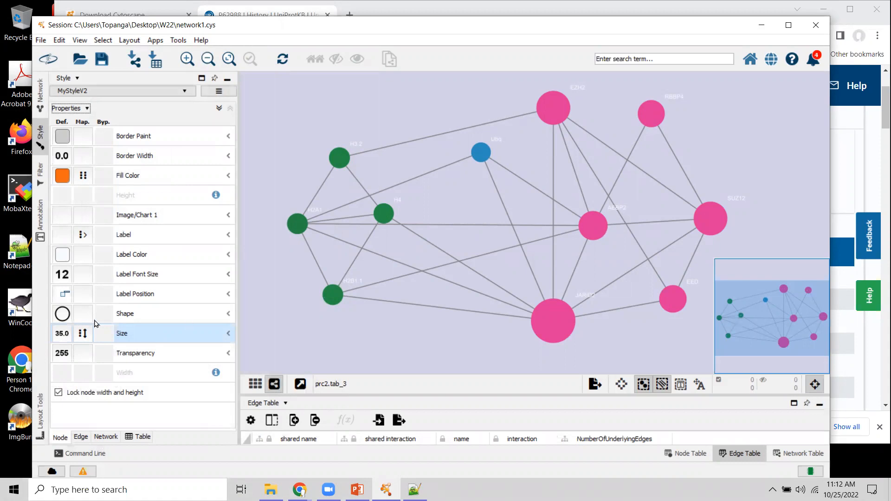
Set the default node Label Color to bright cyan, color code 00FBFF, by reducing its red component to 0.
left_click(64, 256)
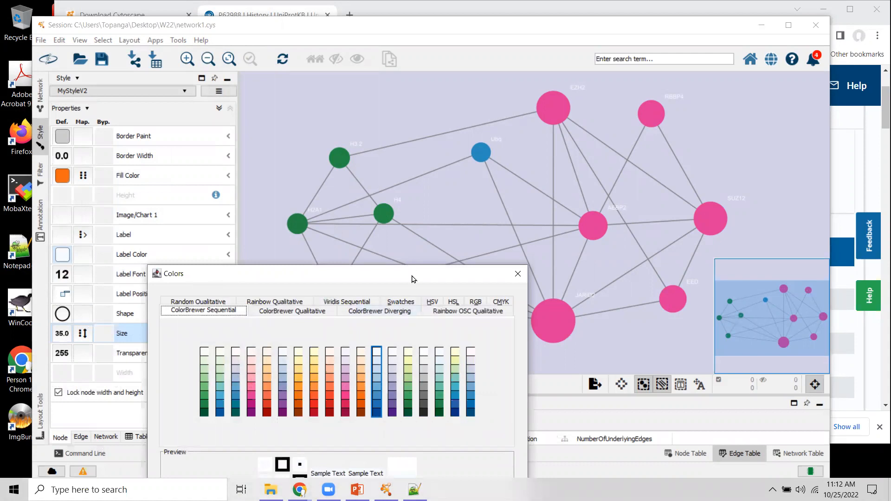
left_click_drag(412, 278, 403, 193)
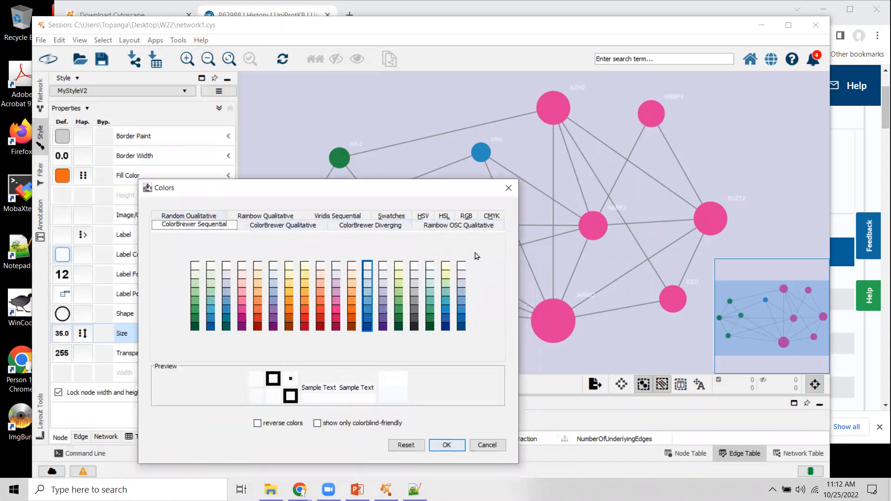
left_click(464, 217)
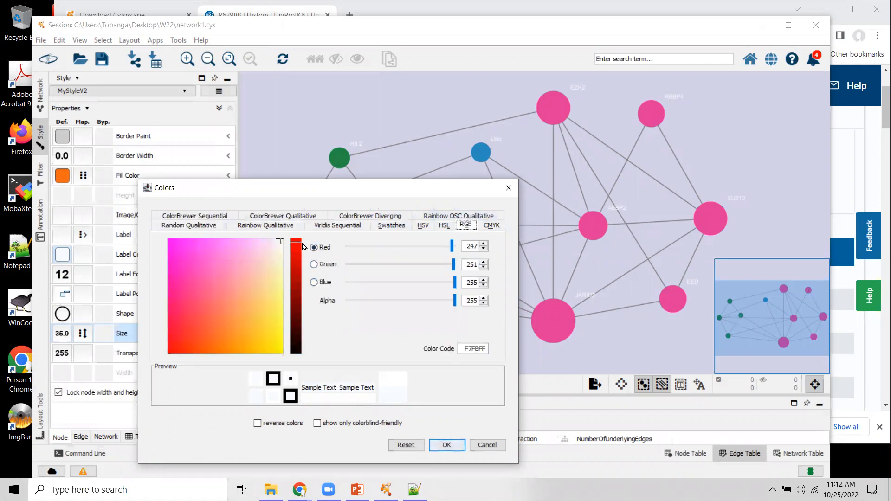
left_click_drag(295, 242, 293, 365)
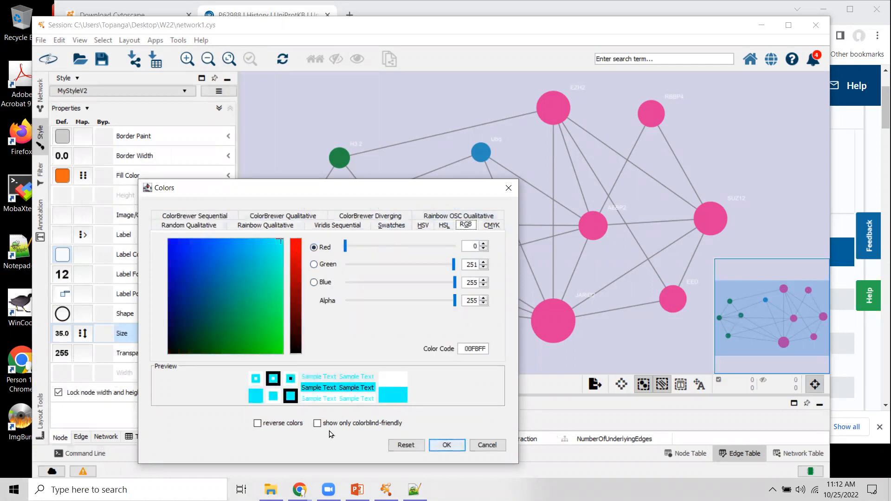
left_click(446, 445)
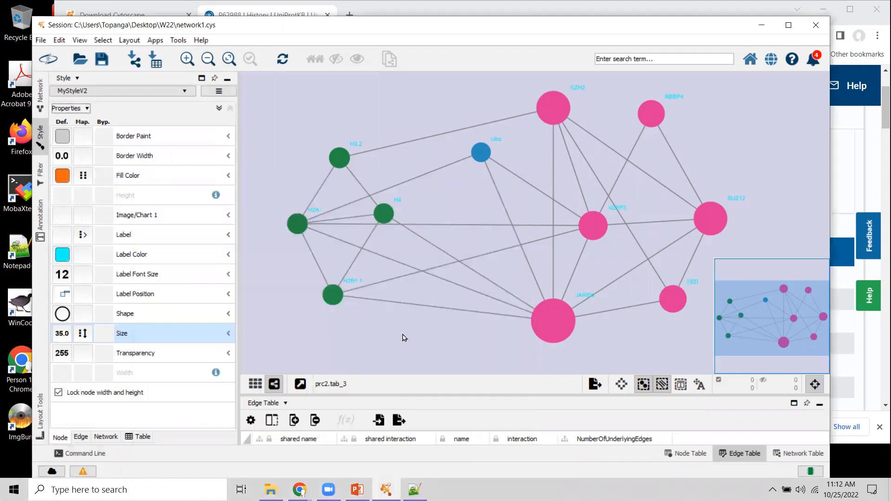
Set the default node Label Color to the black swatch.
left_click(62, 256)
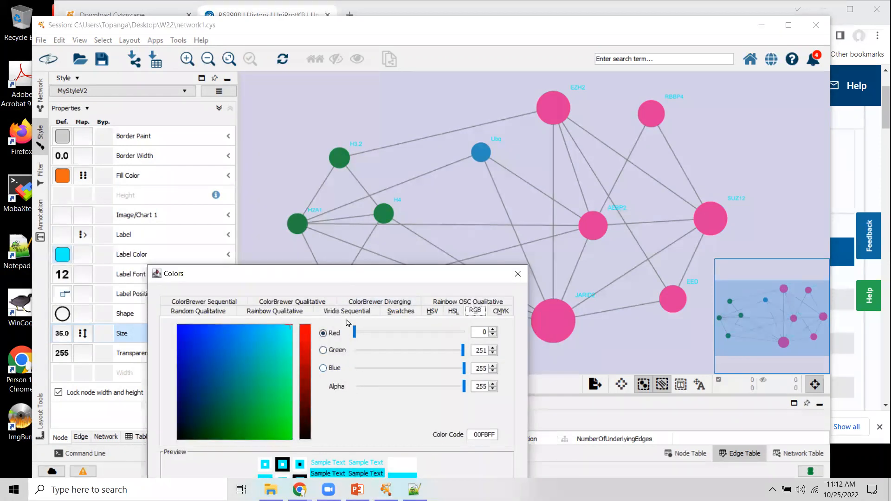
left_click(433, 313)
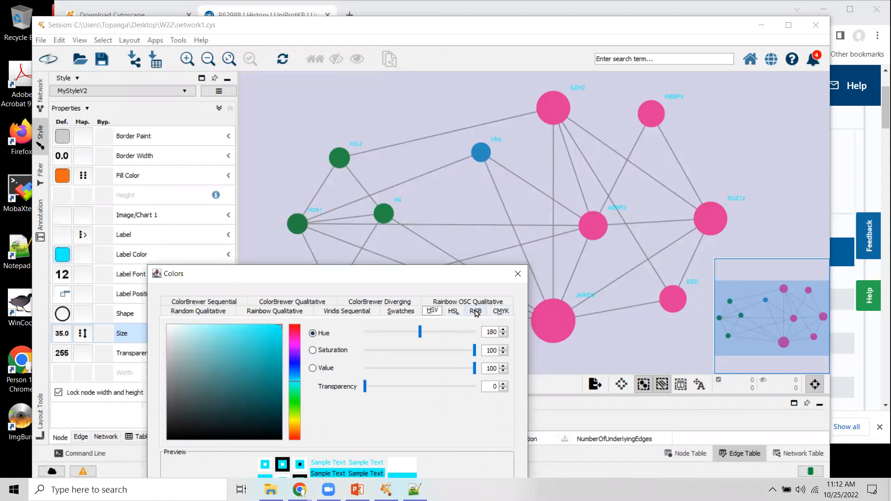
left_click(405, 312)
left_click(220, 406)
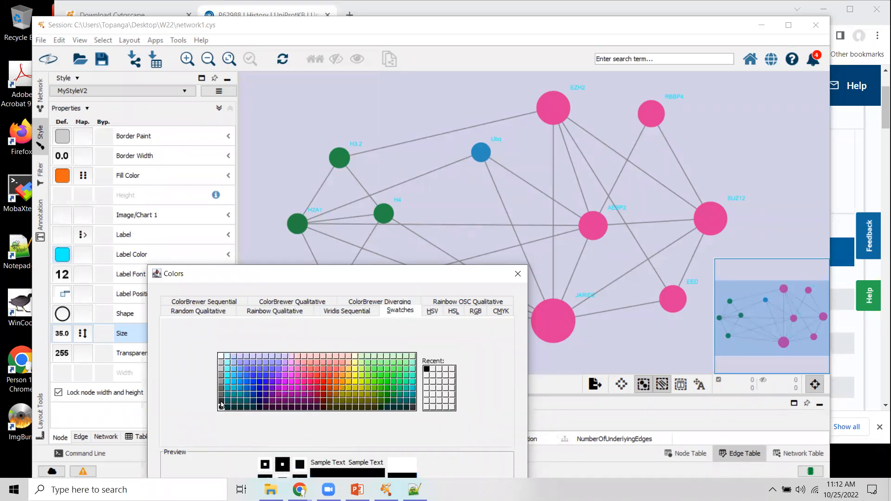
left_click_drag(310, 278, 252, 107)
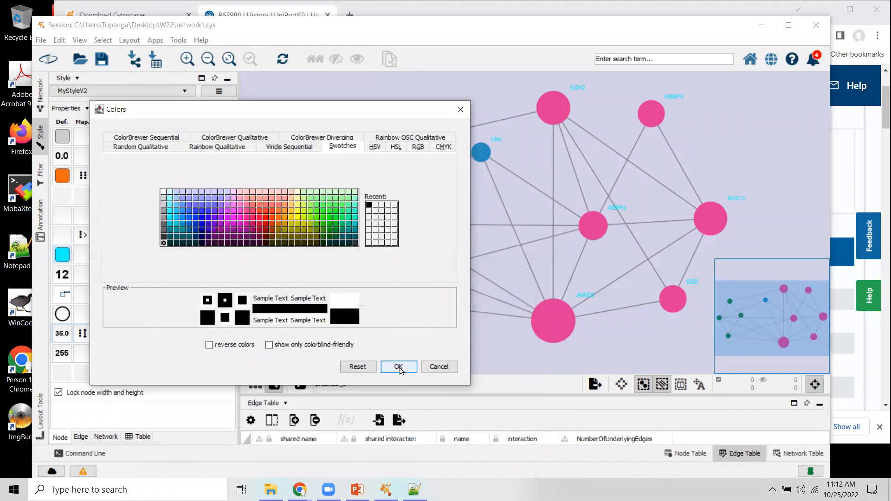
left_click(400, 367)
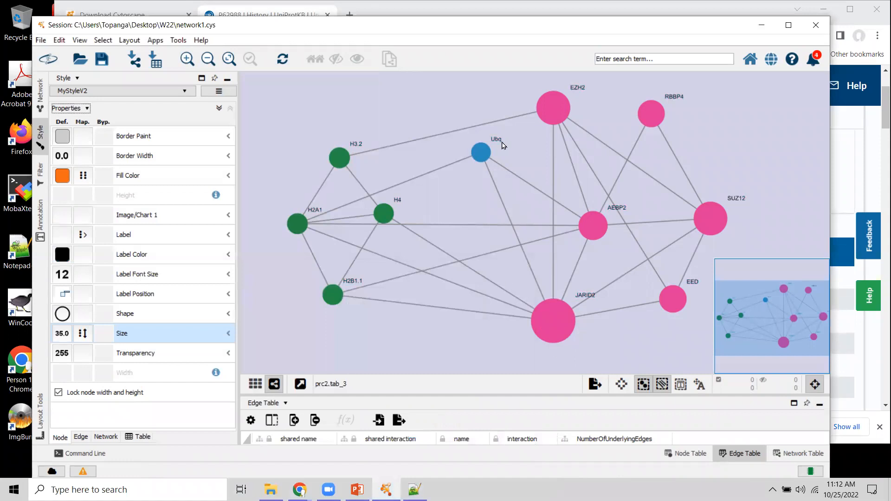
Set the default node Label Font Size to 24.
left_click(62, 274)
double_click(301, 292)
type("24")
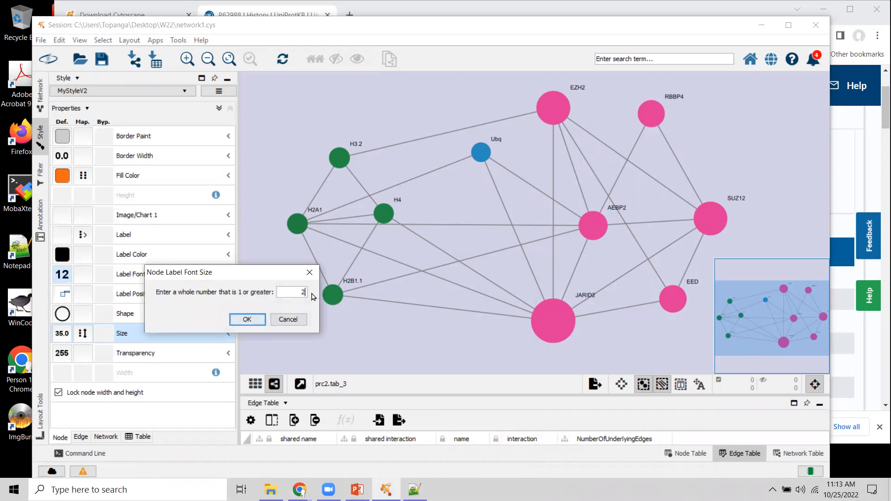
left_click(250, 318)
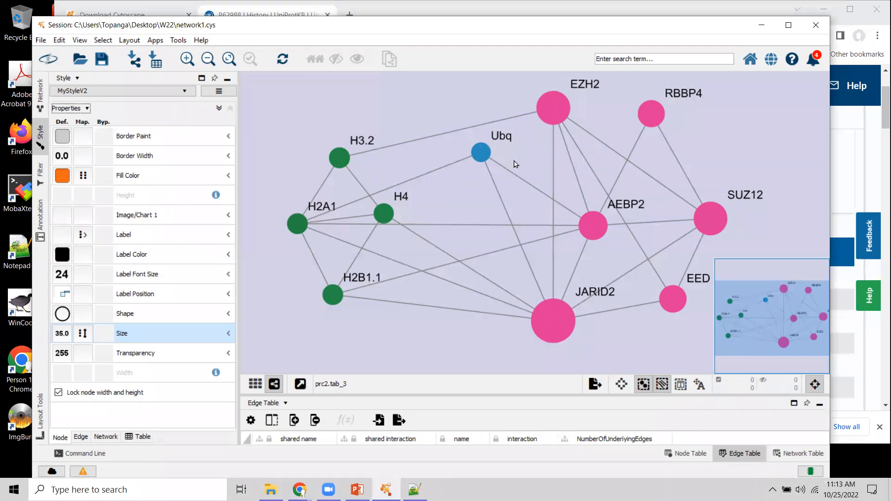
Hide the network overview inset that covers part of the network view.
mouse_move(522, 203)
left_mouse_down()
mouse_move(508, 206)
mouse_move(526, 208)
left_mouse_up()
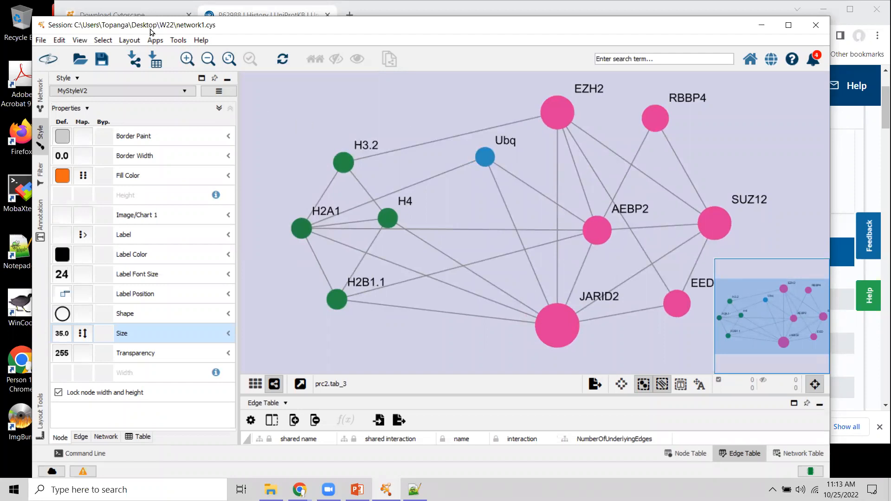
left_click_drag(144, 25, 144, 21)
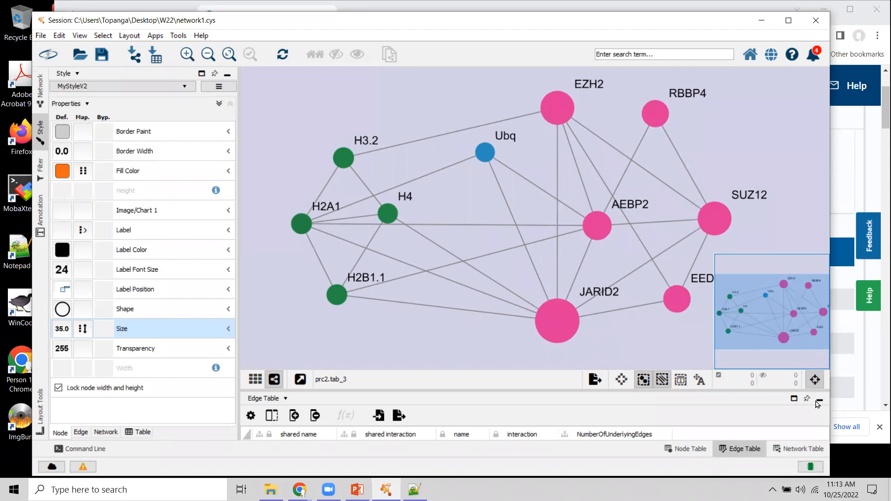
left_click(814, 380)
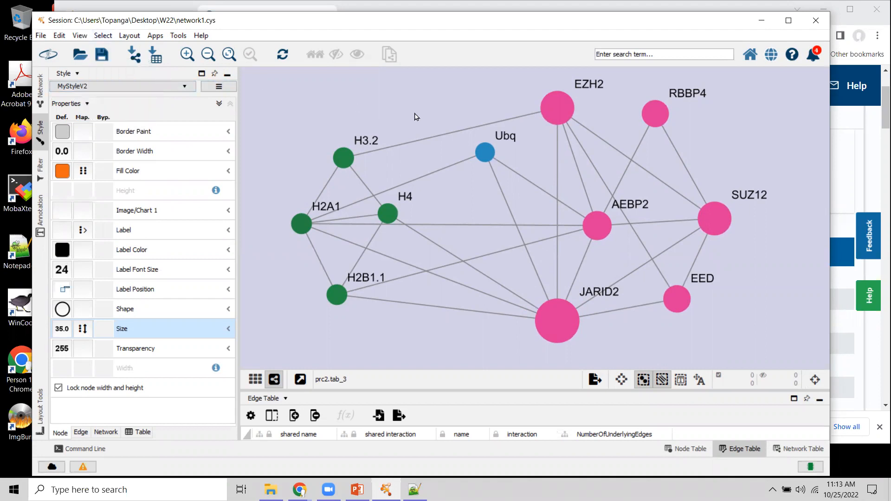
Apply the Circular Layout to the whole network, spread the nodes by moving the layout scale to 2, and fit the network in view.
left_click(130, 36)
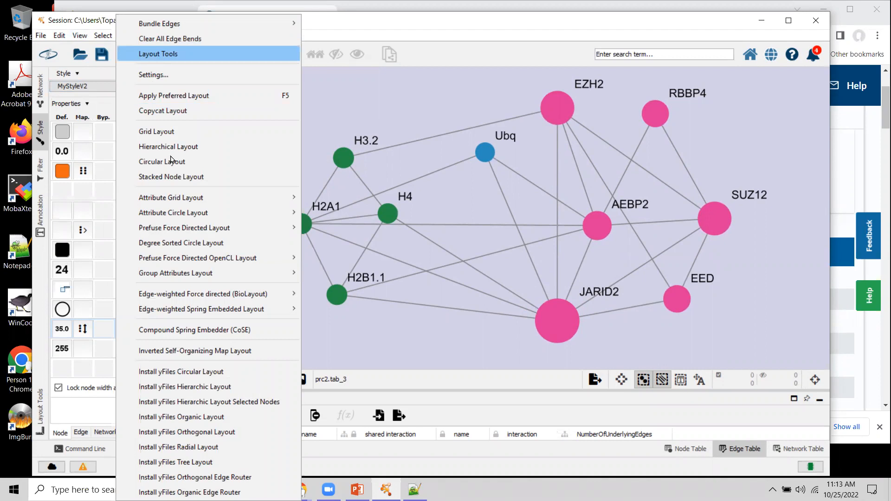
mouse_move(178, 297)
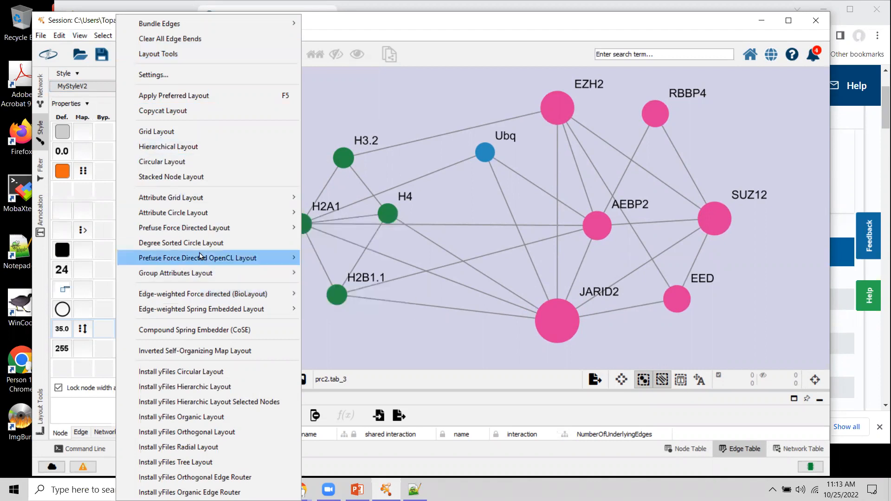
left_click(164, 163)
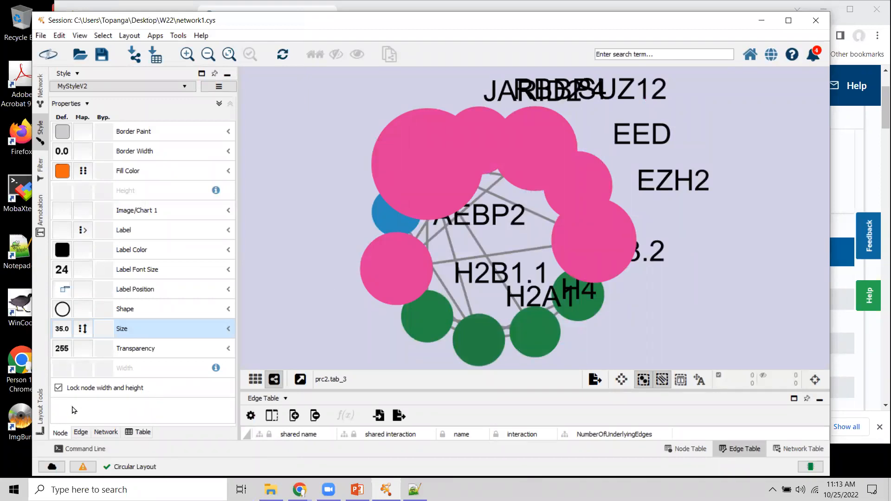
left_click(40, 410)
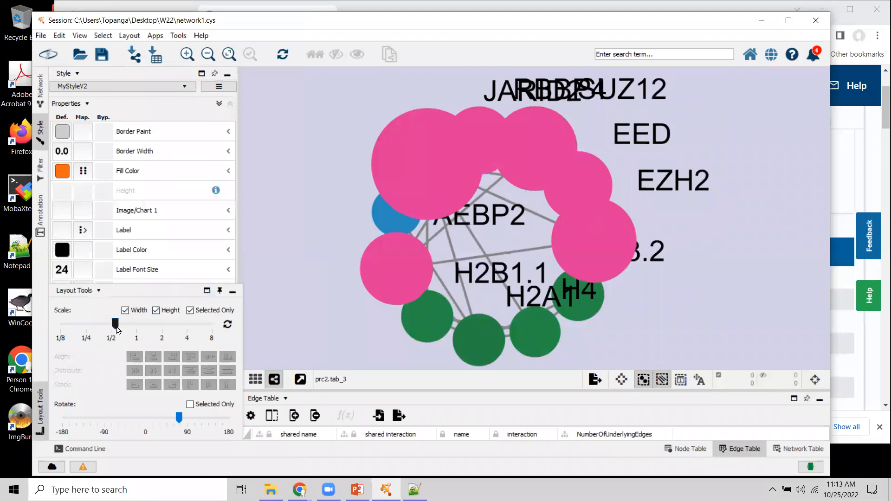
left_click_drag(115, 324, 161, 324)
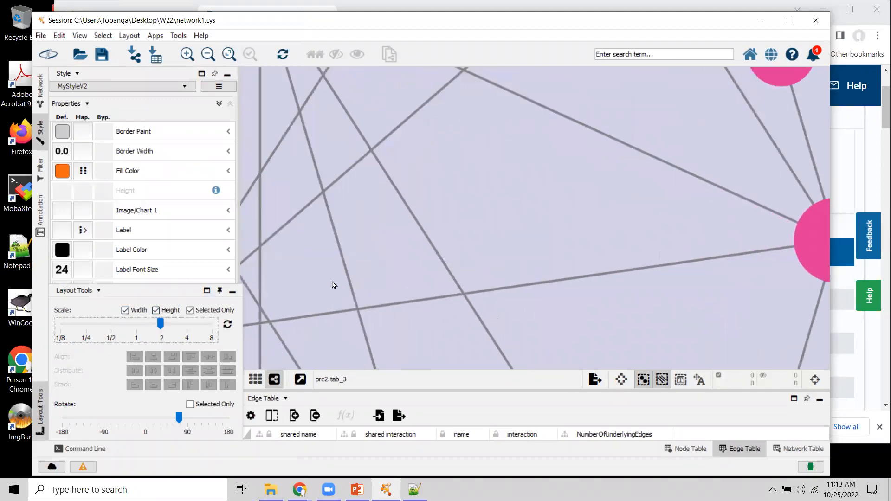
left_click(229, 55)
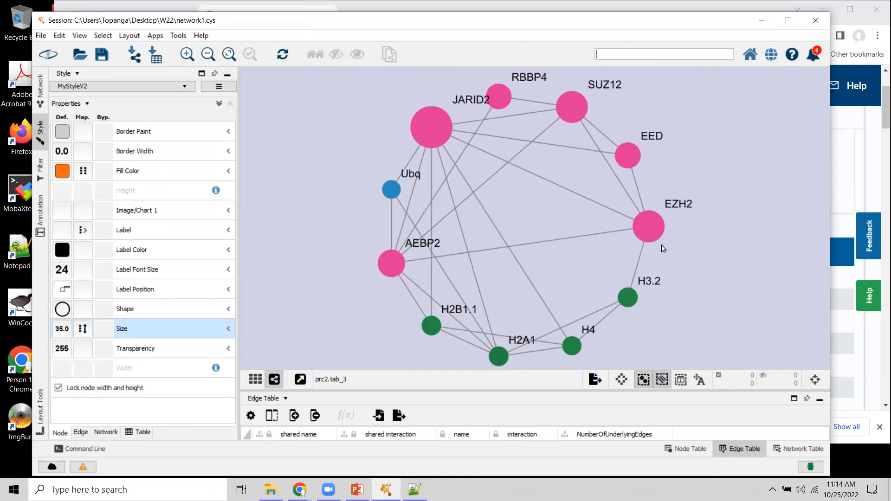
left_click(130, 35)
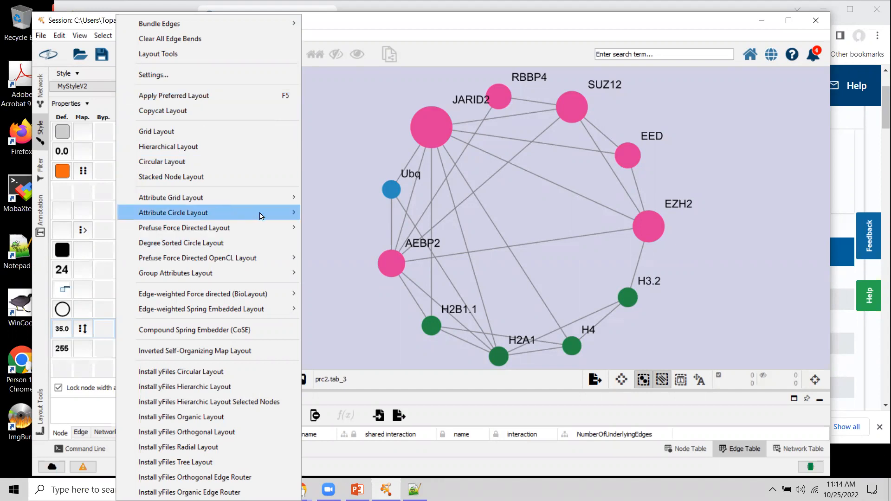
mouse_move(243, 214)
left_click(358, 211)
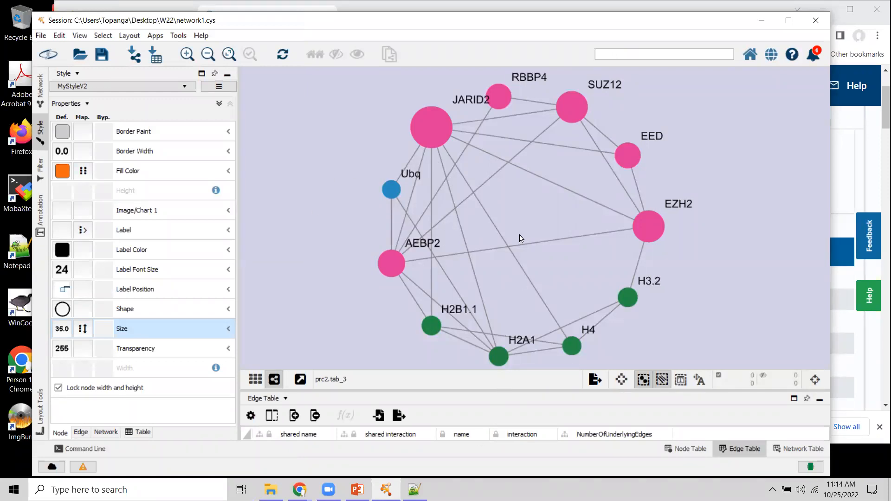
Select the four green histone nodes H2B1.1, H2A1, H4 and H3.2 and apply the Circular Layout to the selected nodes only.
left_click_drag(704, 342, 424, 286)
left_click_drag(705, 265, 417, 367)
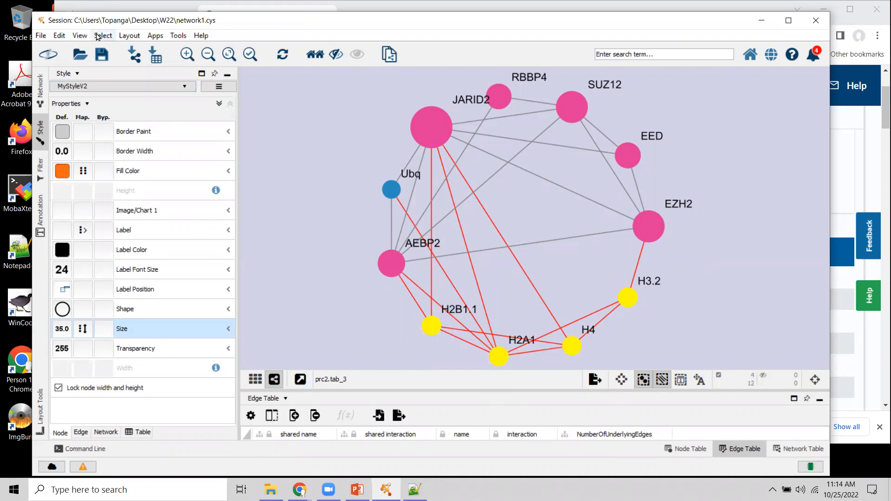
left_click(130, 36)
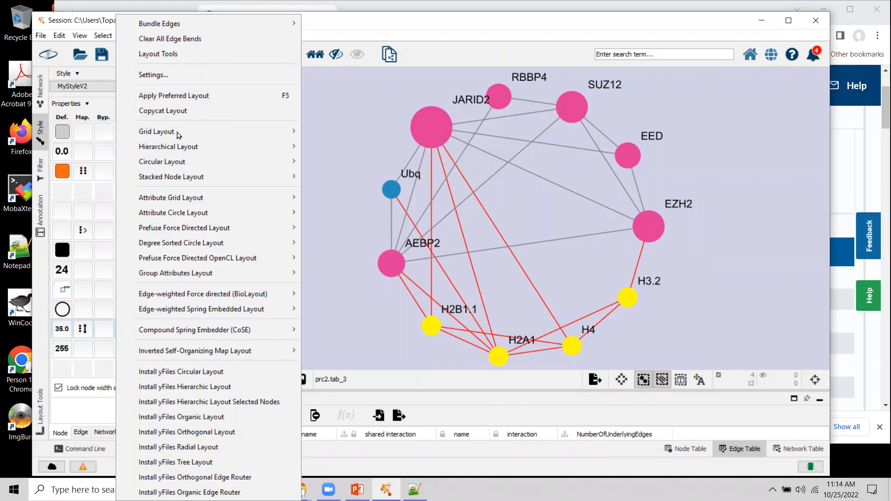
mouse_move(182, 161)
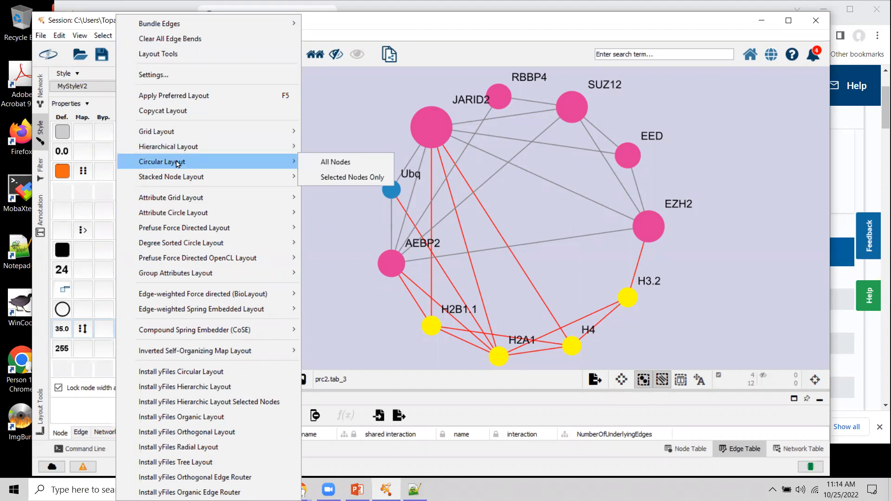
left_click(338, 179)
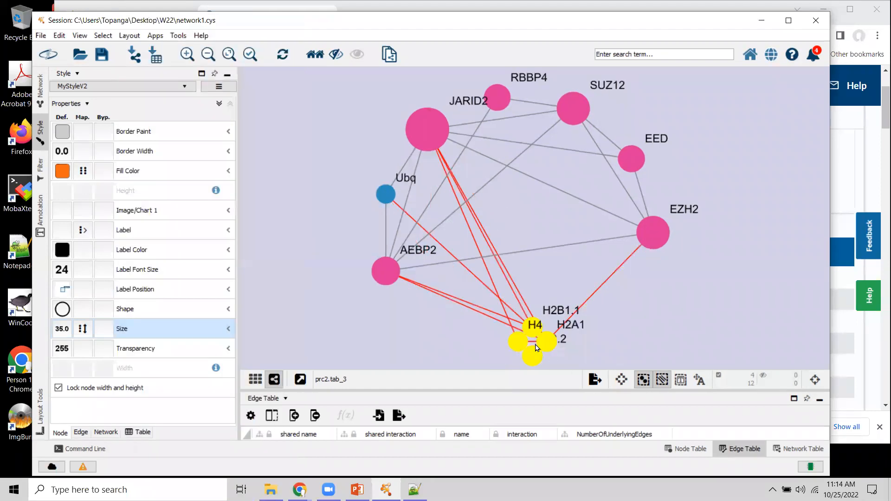
Spread the selected histone nodes by moving the layout scale to 8, and rotate only the selected nodes clockwise by about 90 degrees.
left_click_drag(535, 340, 488, 288)
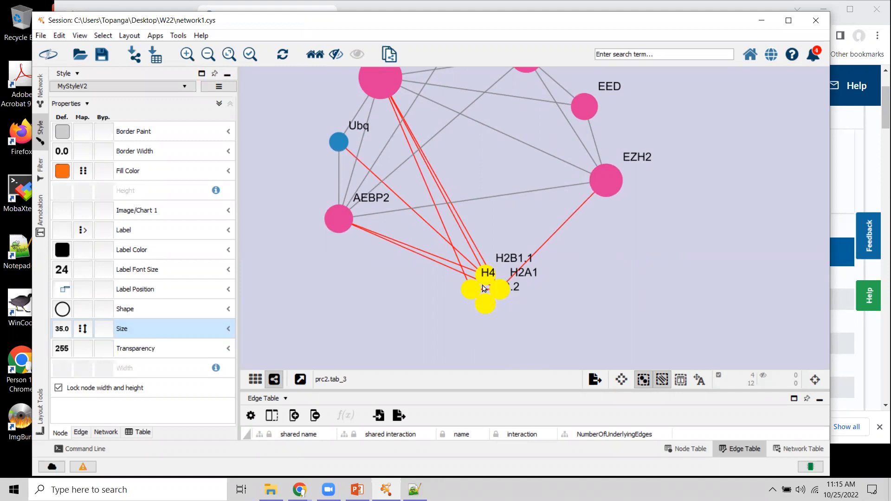
left_click(41, 408)
left_click_drag(160, 325, 208, 327)
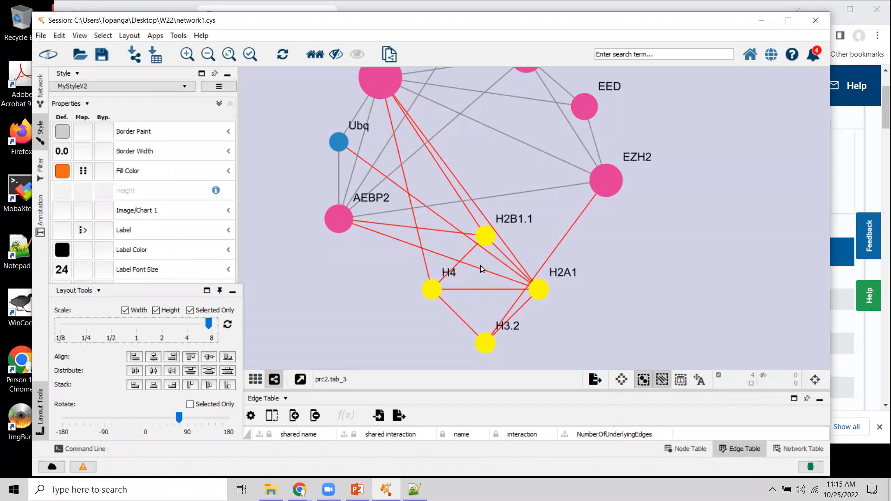
left_click_drag(182, 418, 219, 420)
left_click(190, 404)
Deselect the histone nodes and move the AEBP2 node in among the other pink nodes, above H4.
left_click(299, 290)
left_click_drag(291, 262, 270, 336)
left_click_drag(324, 276, 490, 232)
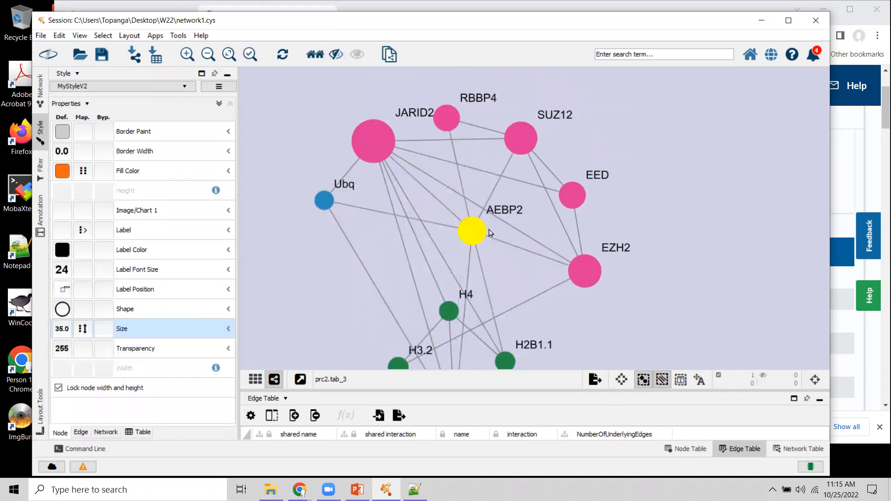
Select the six nodes JARID2, RBBP4, SUZ12, EED, AEBP2 and EZH2 and apply the Circular Layout to the selected nodes only.
left_click_drag(770, 101, 353, 170)
left_click(586, 215, "shift")
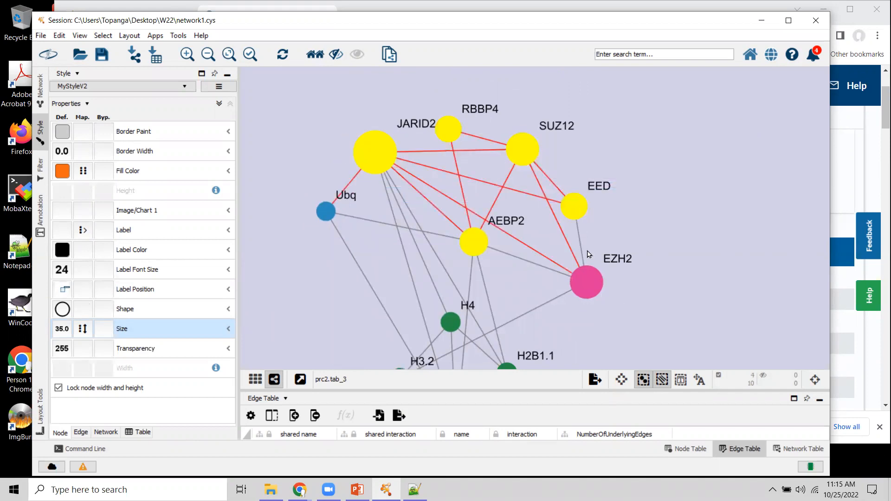
left_click(583, 280, "shift")
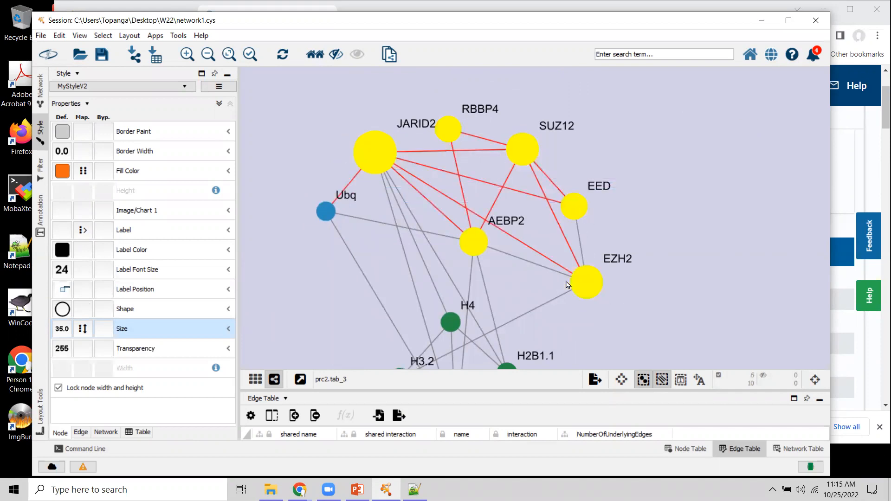
left_click(130, 36)
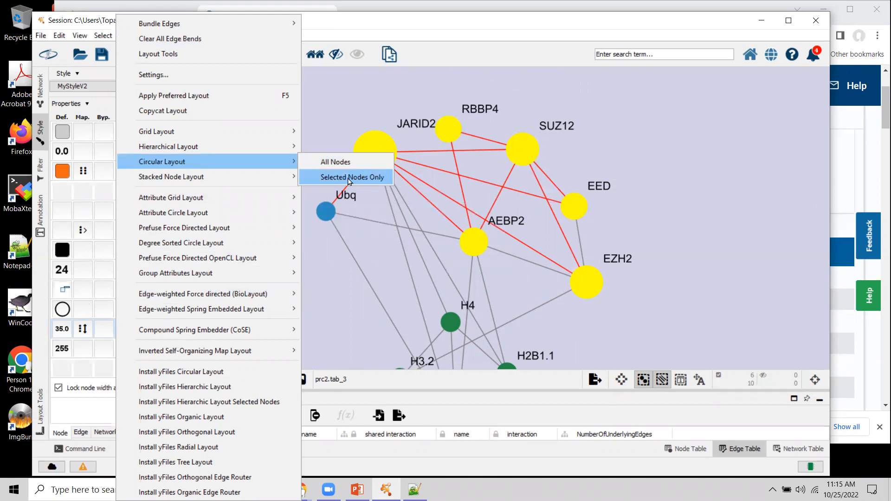
left_click(350, 177)
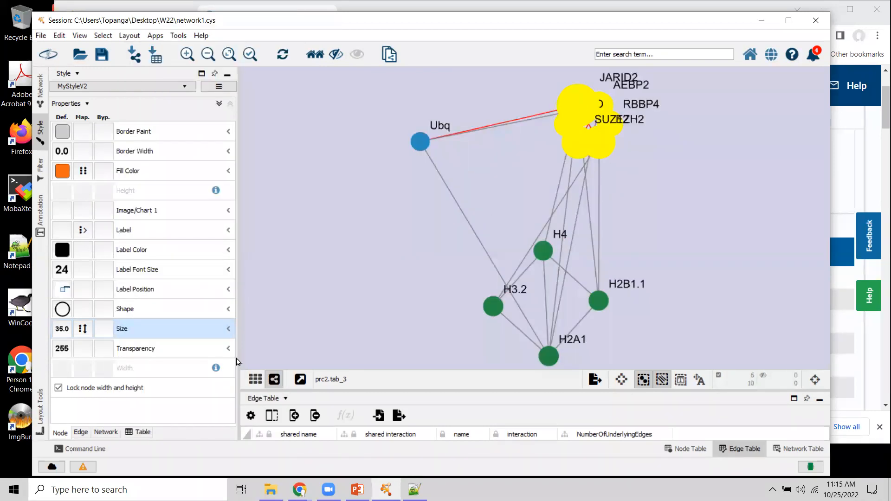
Spread the selected pink nodes by moving the layout scale to about 3, and rotate the whole network to about -125 degrees.
left_click(40, 413)
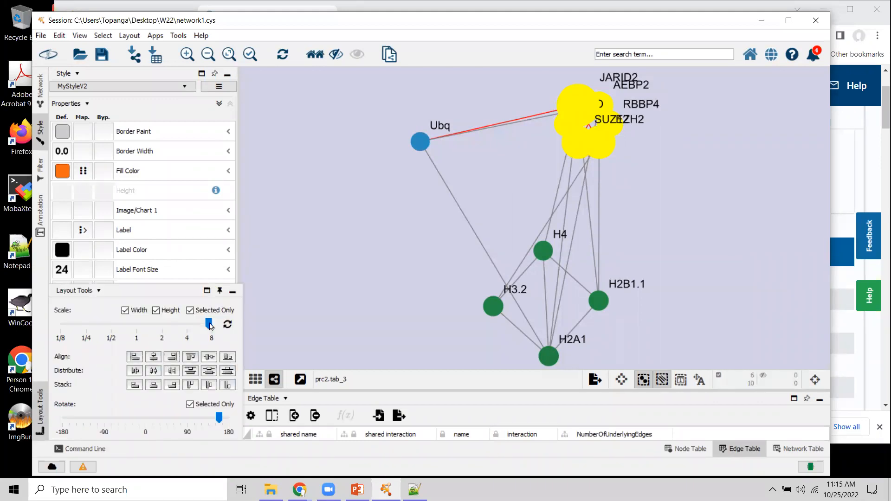
left_click_drag(209, 324, 243, 326)
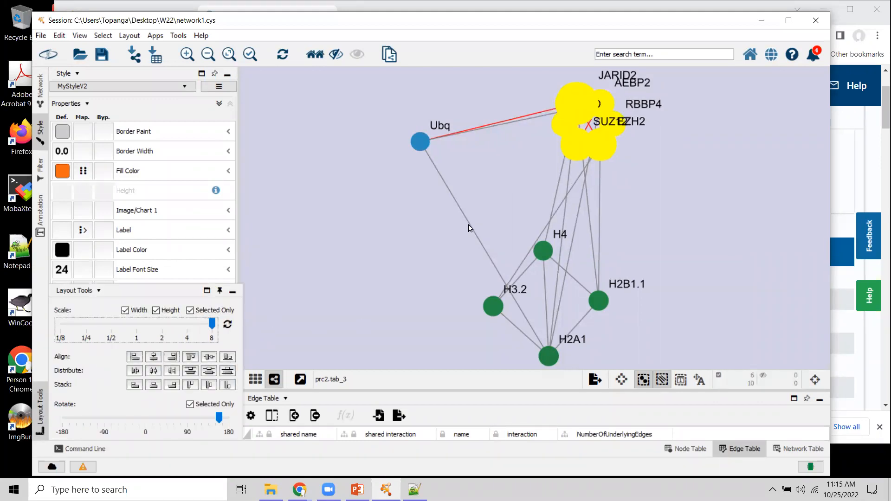
left_click(228, 325)
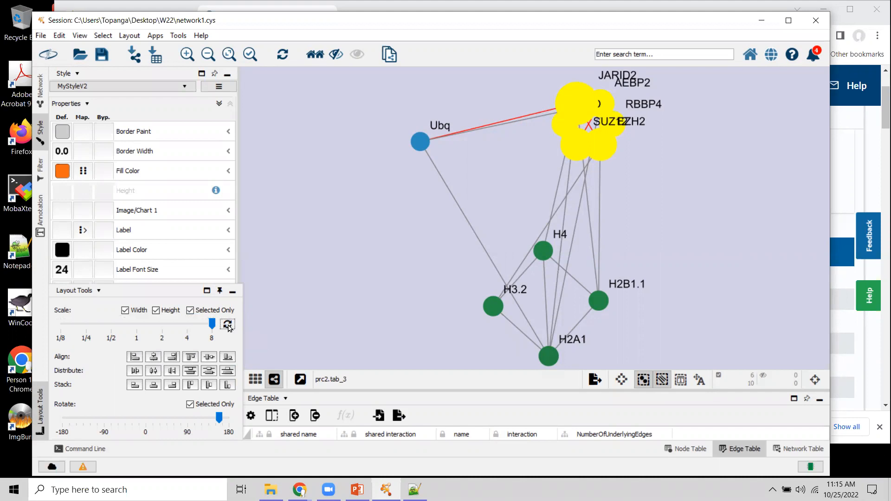
left_click_drag(137, 328, 181, 332)
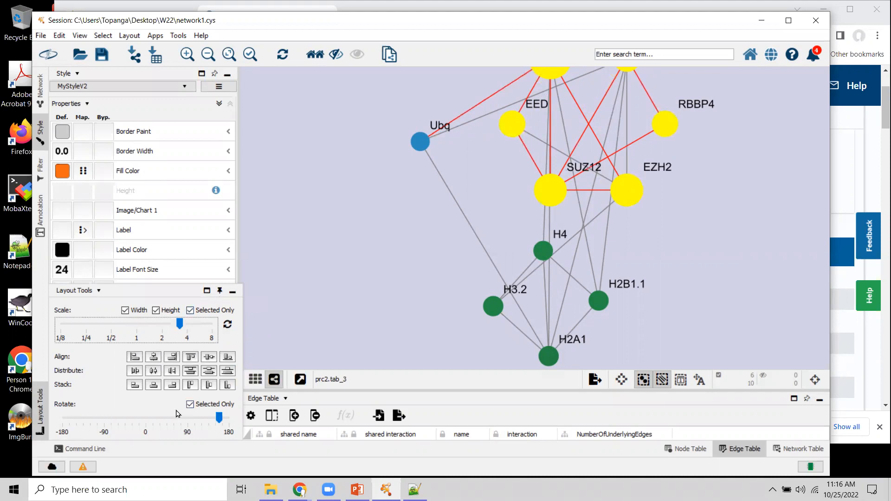
left_click(189, 405)
left_click_drag(218, 421, 90, 416)
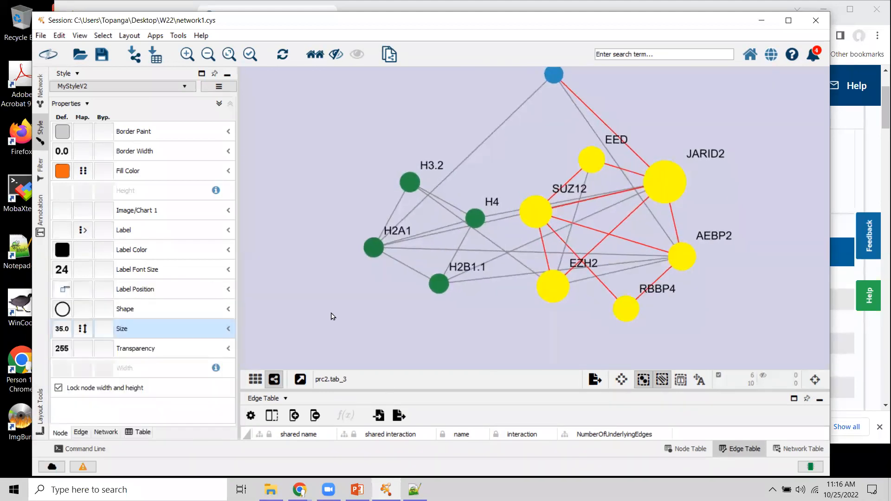
Move the four green histone nodes farther away from the pink group, and place the Ubq node above and between the two groups.
left_click(377, 279)
left_click_drag(318, 135, 491, 304)
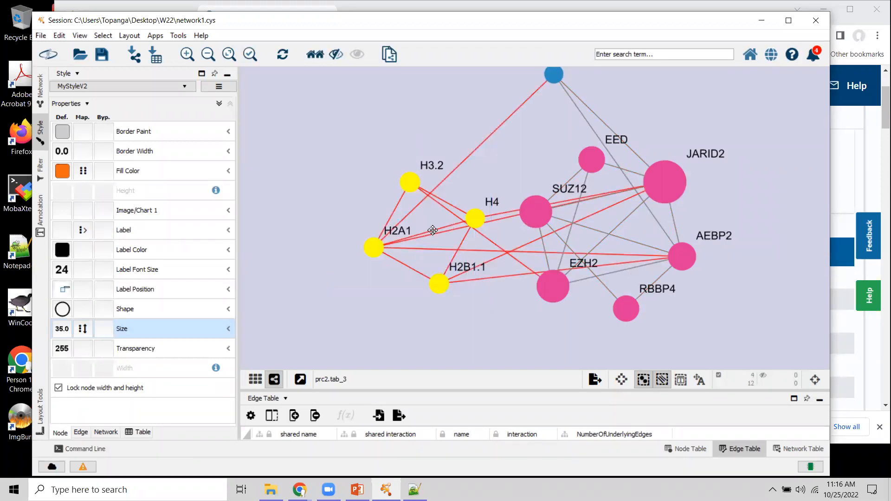
left_click_drag(379, 251, 307, 252)
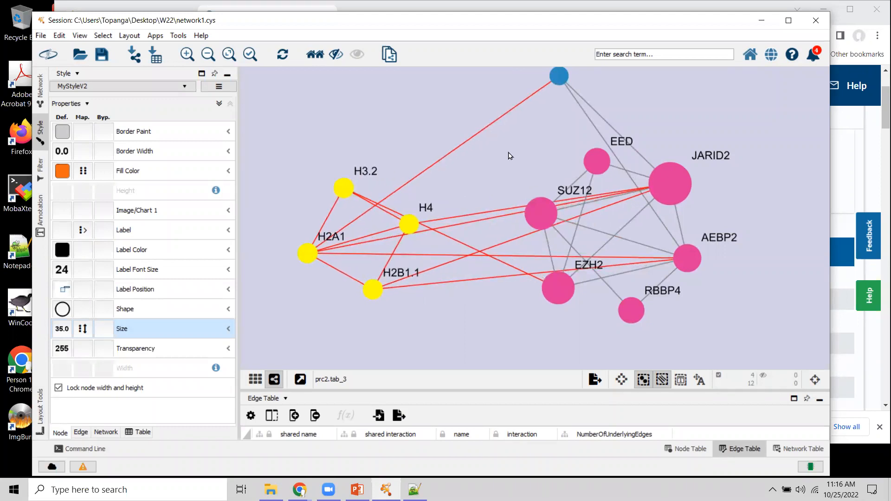
left_click(556, 82)
left_click_drag(526, 107, 464, 121)
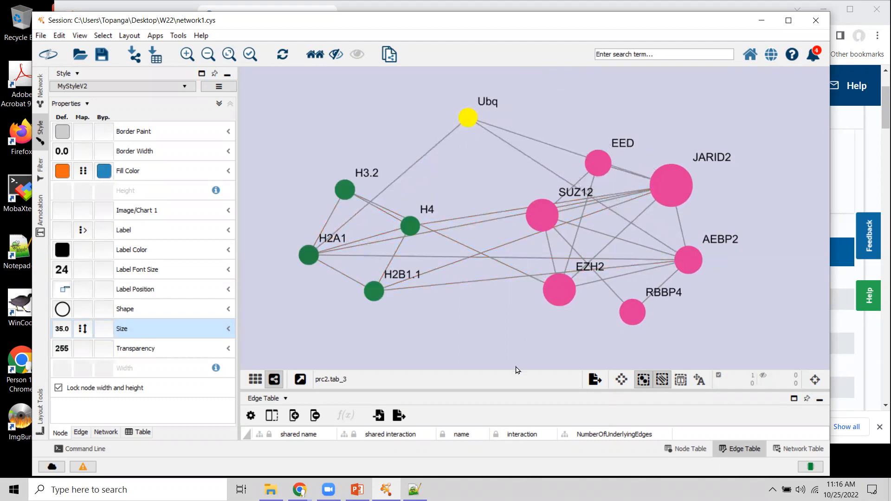
left_click(504, 316)
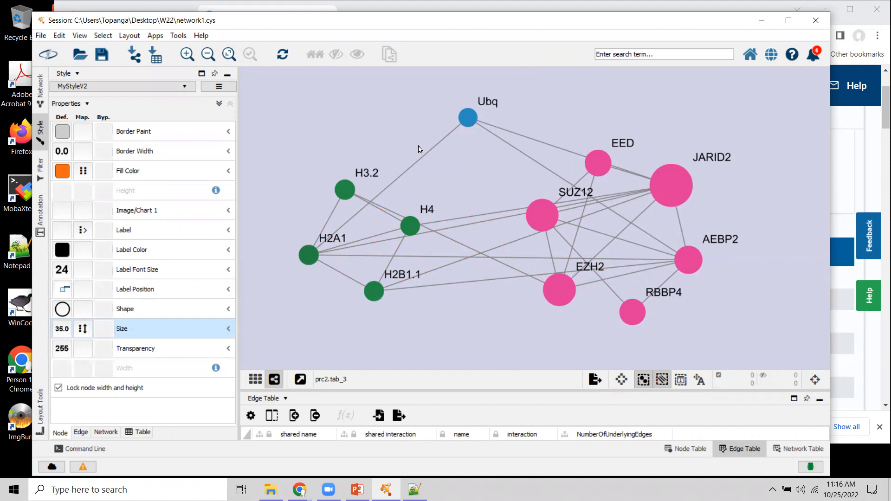
left_click(131, 36)
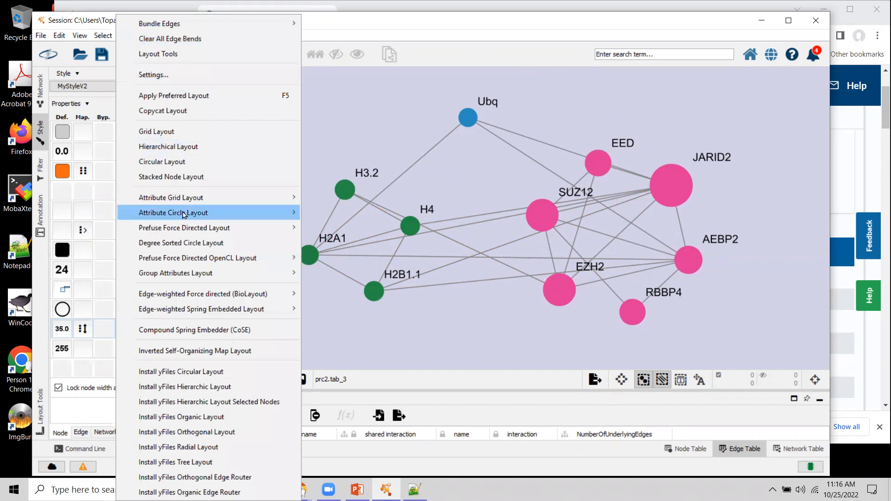
mouse_move(185, 199)
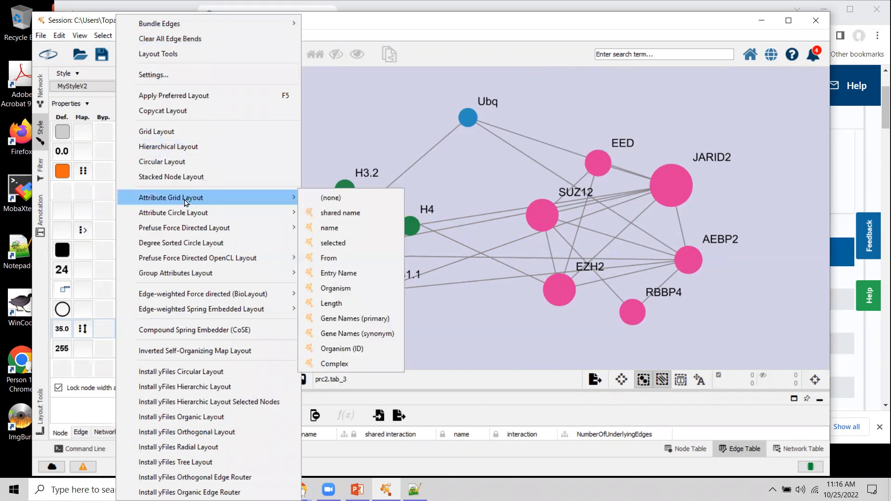
left_click(351, 108)
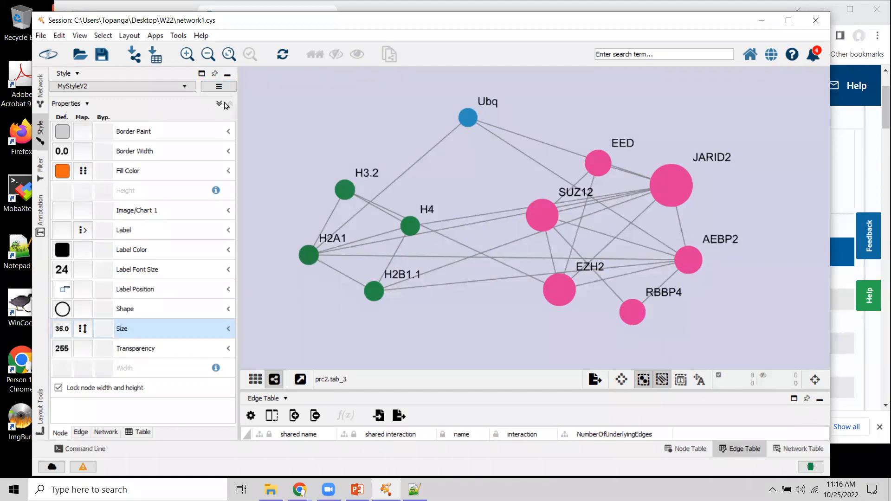
Clone the prc2.tab_3 network and open the new copy.
left_click(41, 90)
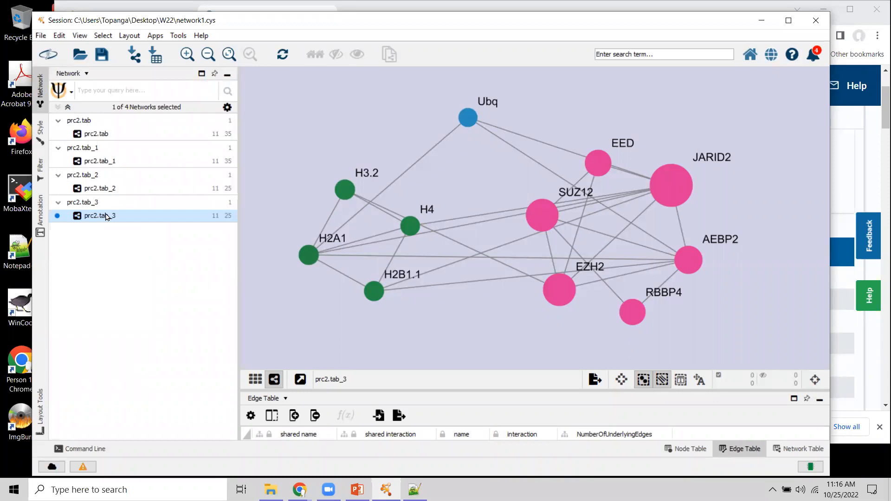
left_click(41, 36)
mouse_move(88, 132)
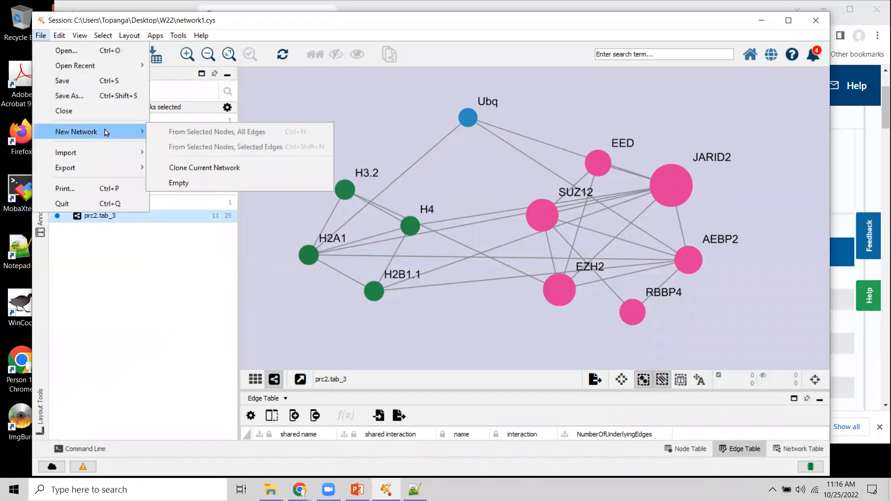
left_click(195, 167)
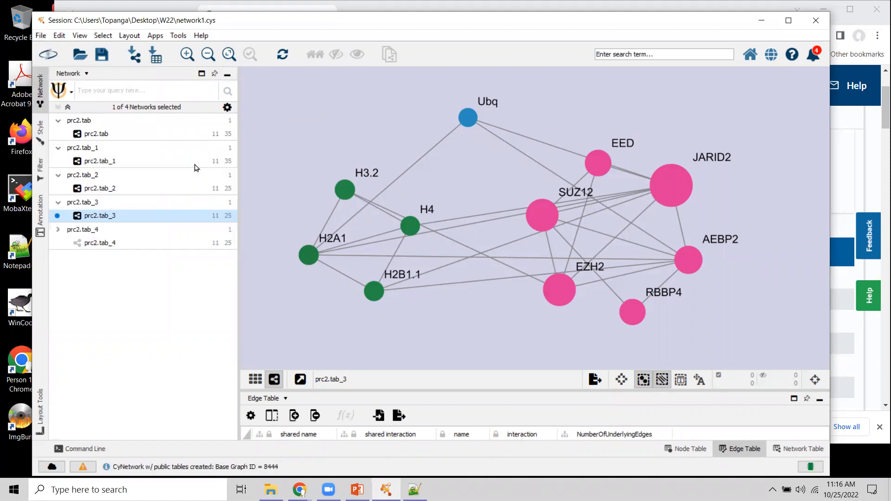
left_click(122, 218)
left_click(115, 189)
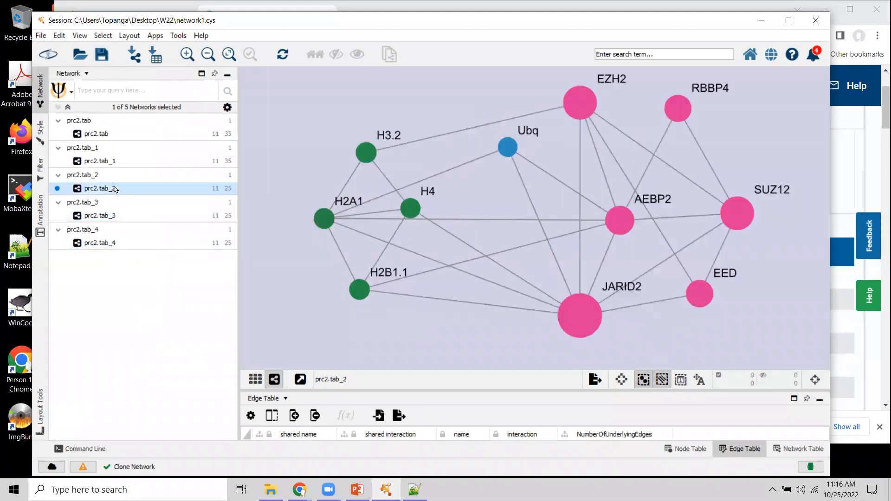
left_click(115, 216)
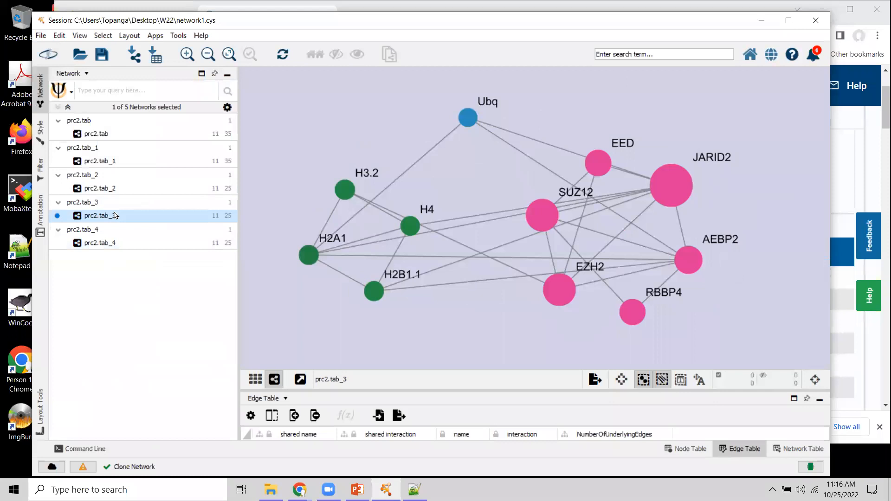
left_click(116, 242)
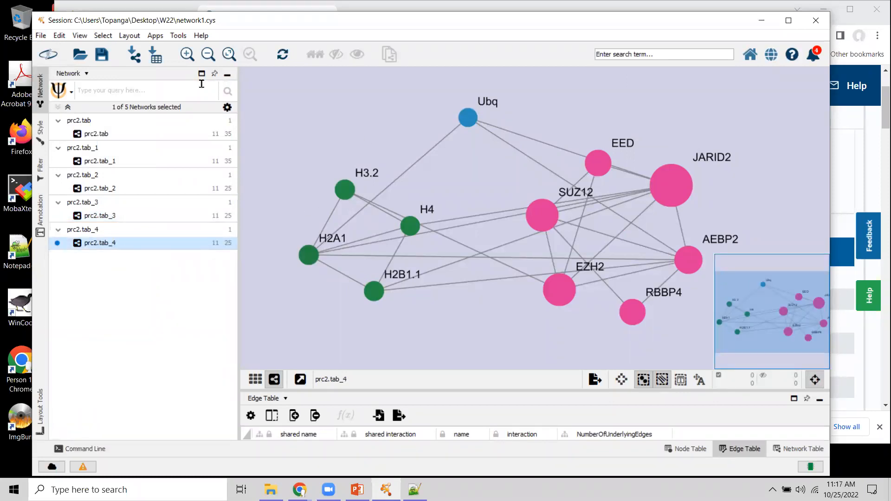
Install the yFiles Layout Algorithms app from the Cytoscape App Store and accept its software license agreement.
left_click(130, 36)
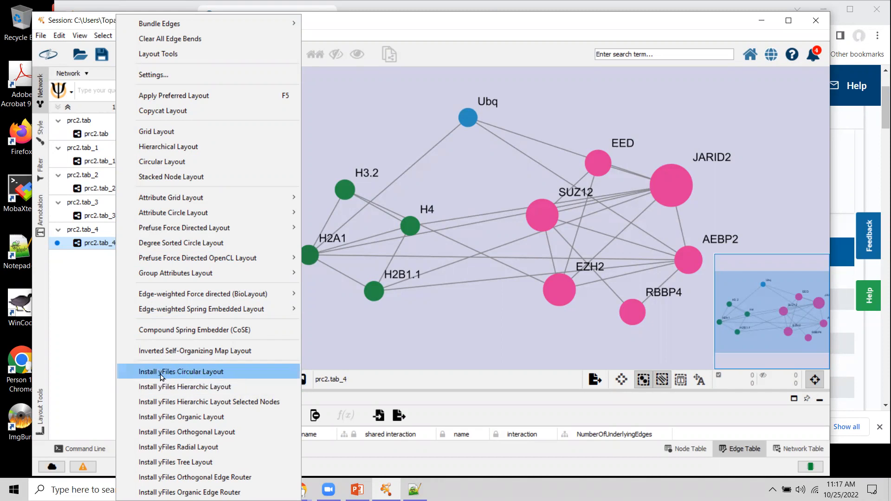
left_click(212, 373)
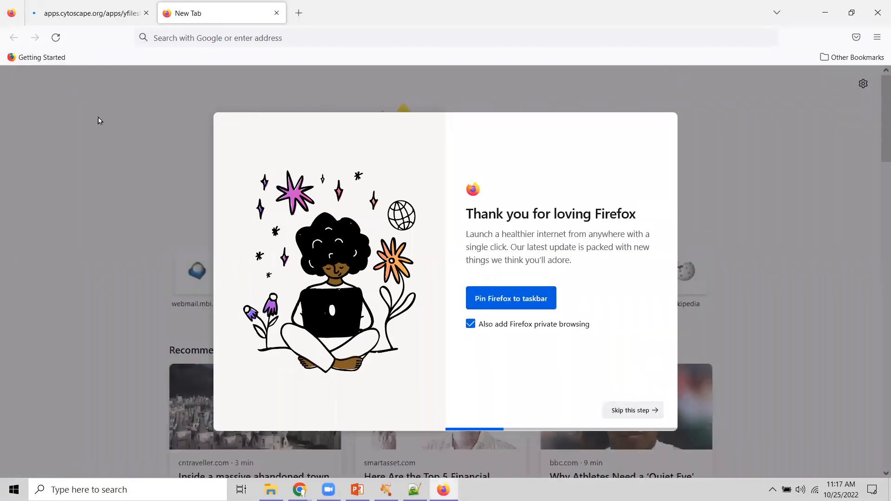
left_click(100, 16)
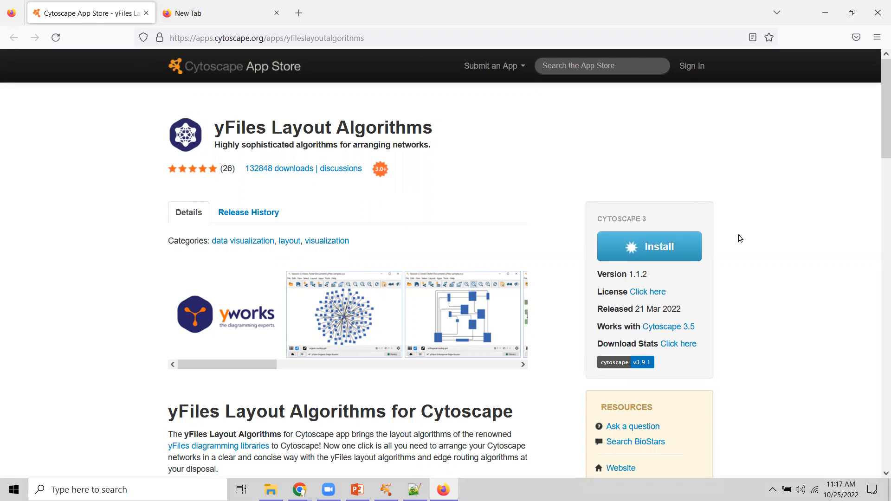
left_click(653, 251)
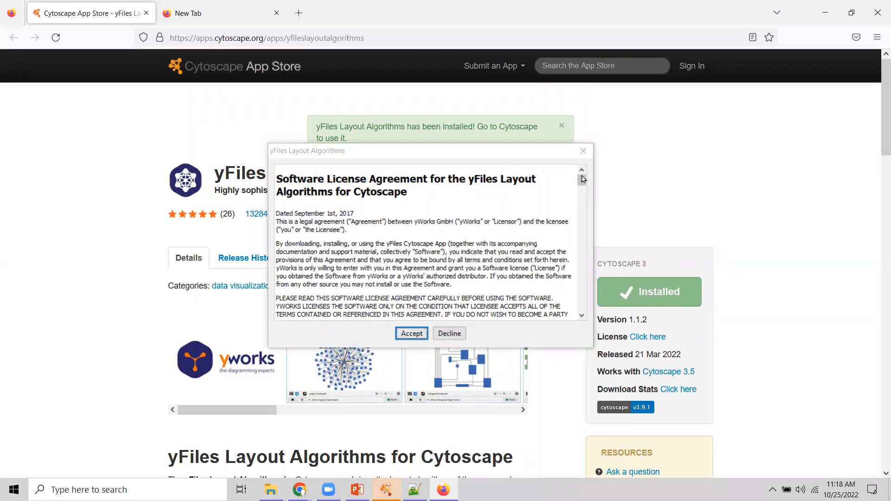
left_click(411, 334)
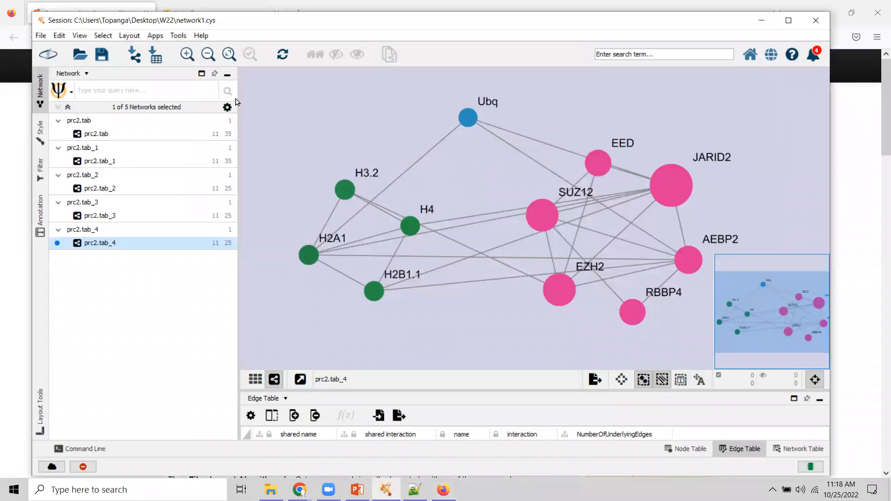
Apply the yFiles Circular Layout to the cloned network, and replace it with the yFiles Organic Layout.
left_click(133, 38)
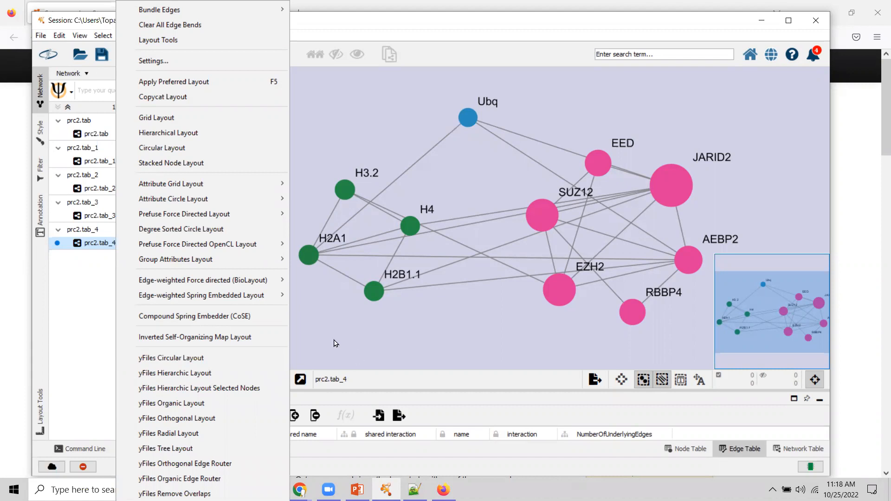
left_click(170, 358)
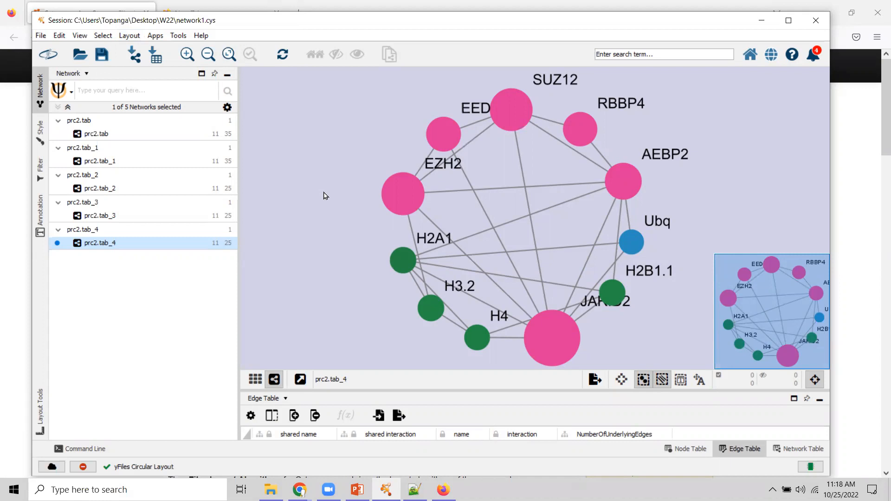
left_click(129, 36)
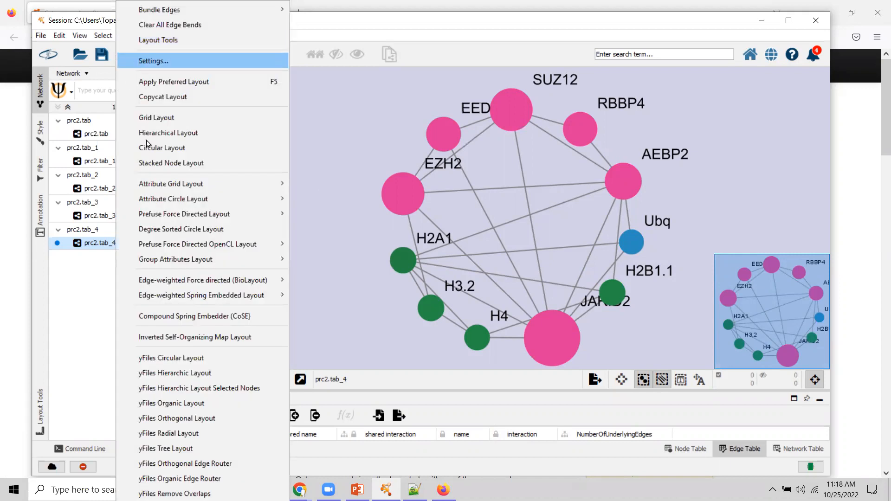
mouse_move(192, 267)
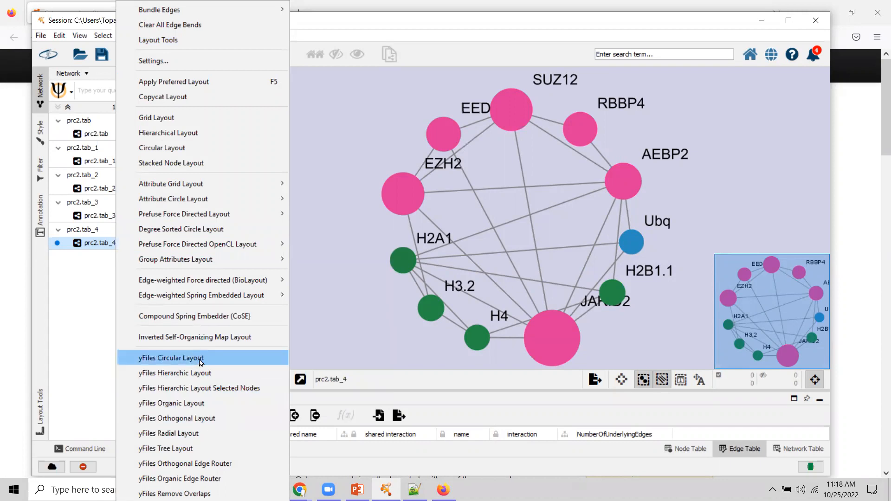
left_click(199, 404)
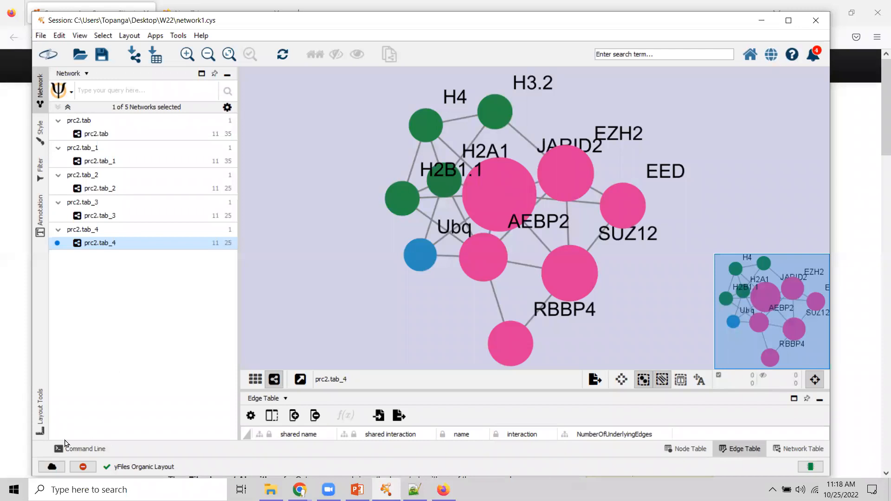
Spread the cloned network by setting the layout scale to about 2, and rotate the whole network to about 40 degrees.
left_click(41, 412)
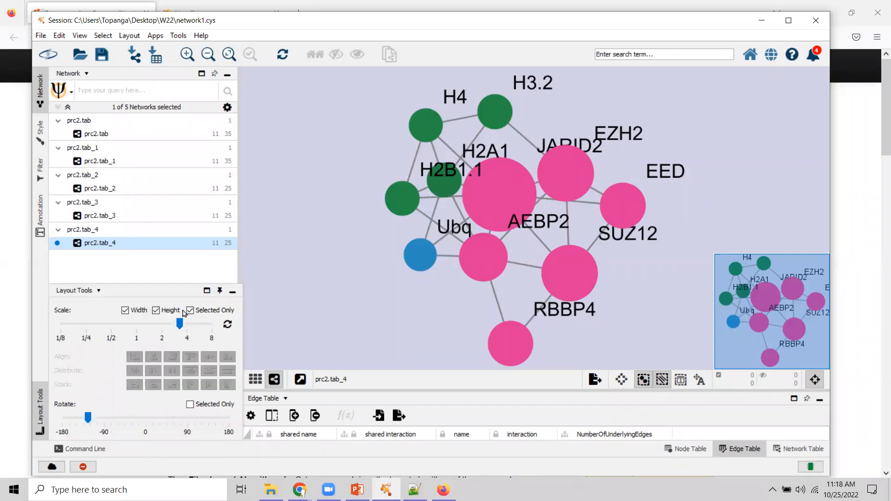
left_click(227, 324)
left_click_drag(135, 326, 158, 323)
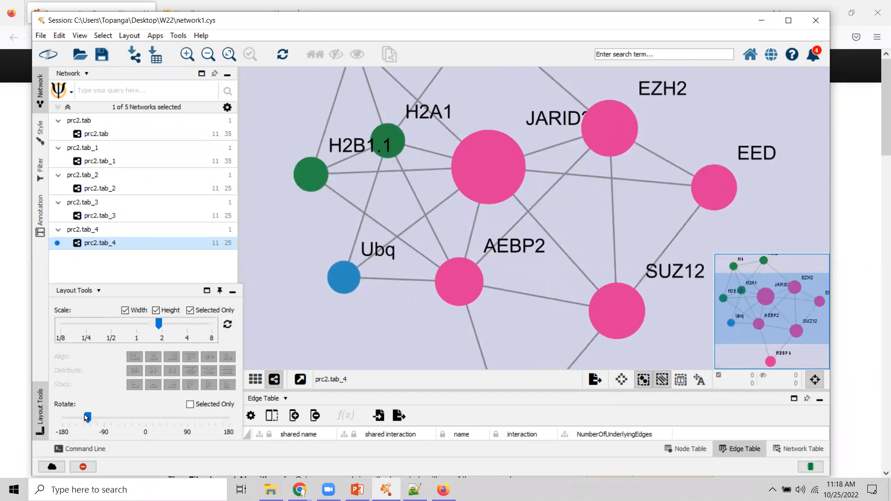
left_click_drag(87, 416, 164, 416)
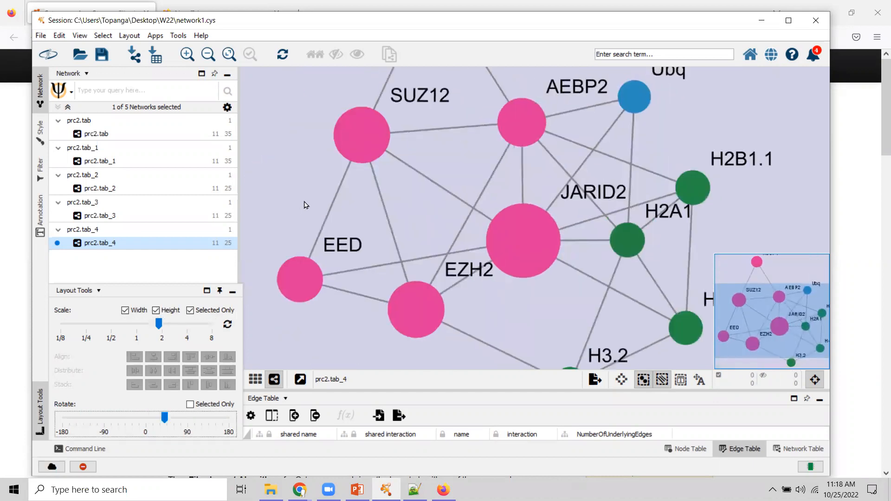
left_click(228, 55)
left_click_drag(548, 104, 514, 124)
left_click_drag(447, 328, 445, 320)
left_click_drag(389, 300, 382, 314)
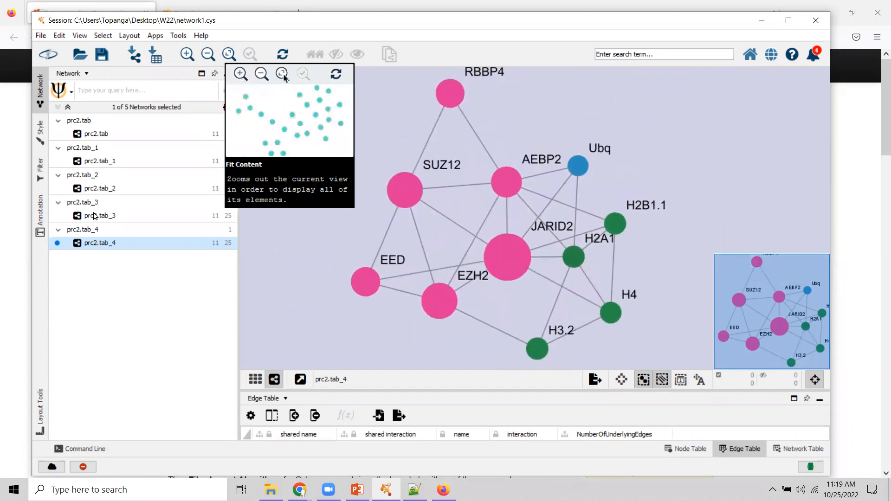
left_click(130, 36)
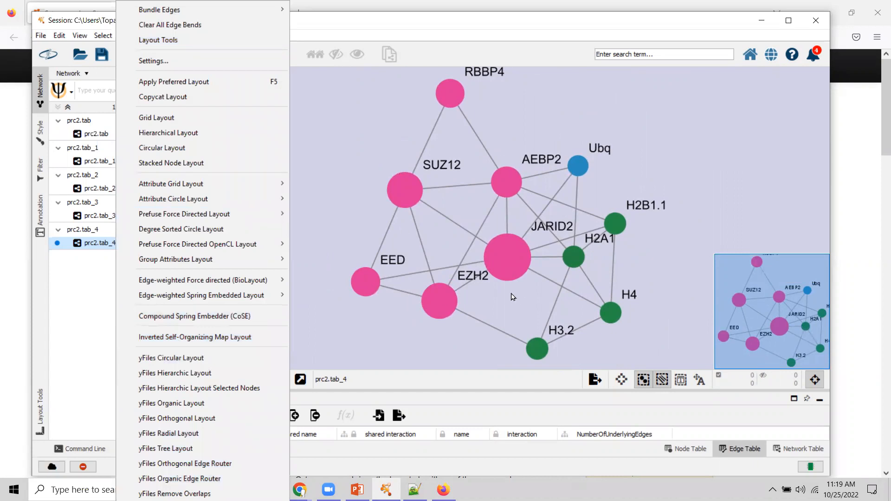
left_click(393, 331)
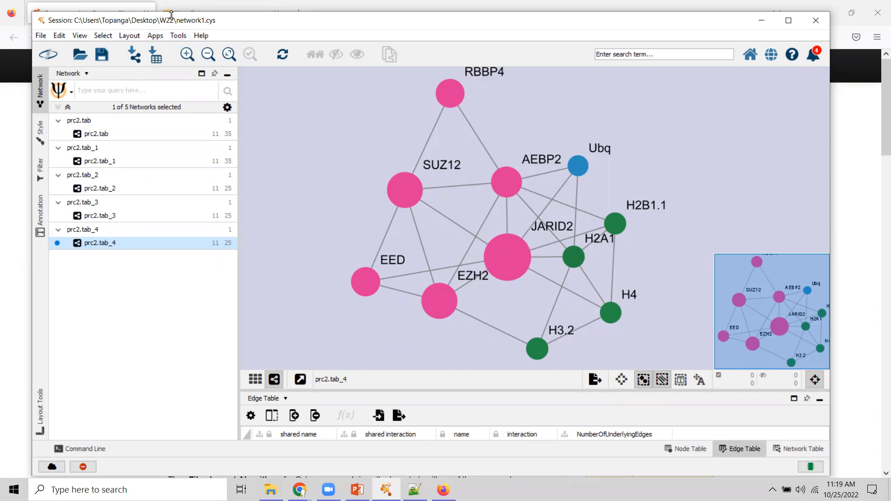
Examine the yFiles Layout Algorithms entry in the App Manager and the list of available layout algorithms.
left_click(157, 37)
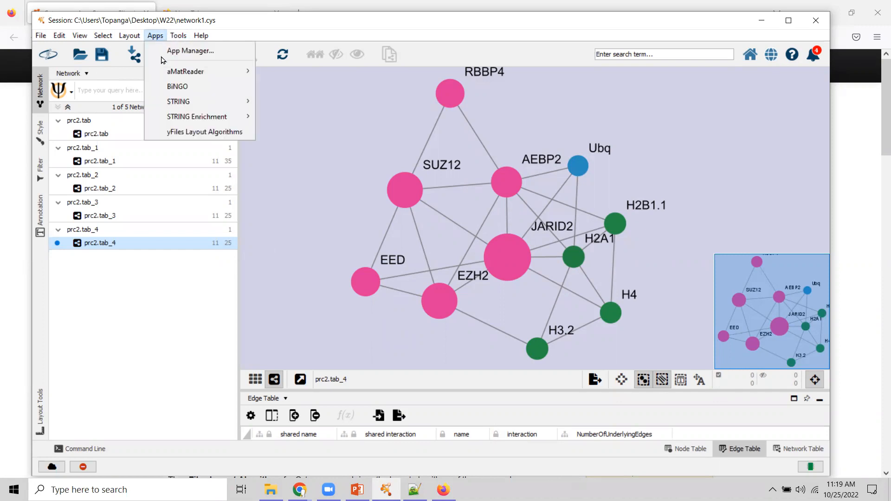
left_click(176, 54)
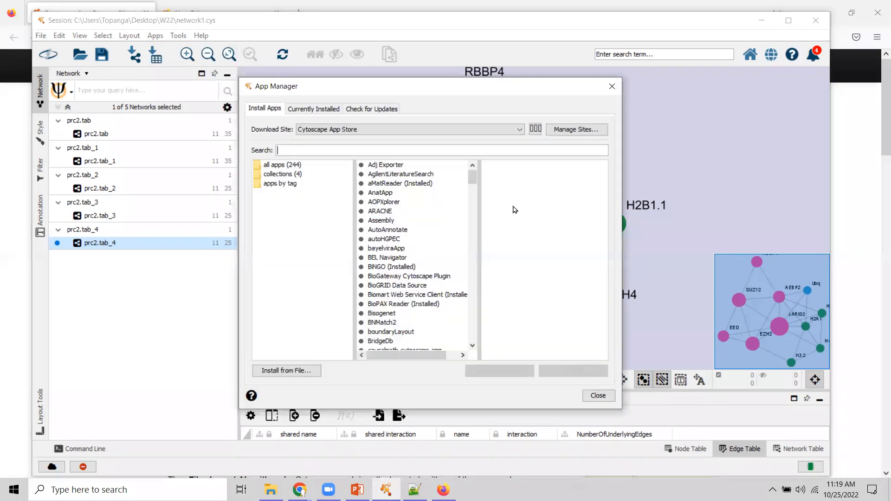
left_click_drag(472, 177, 486, 335)
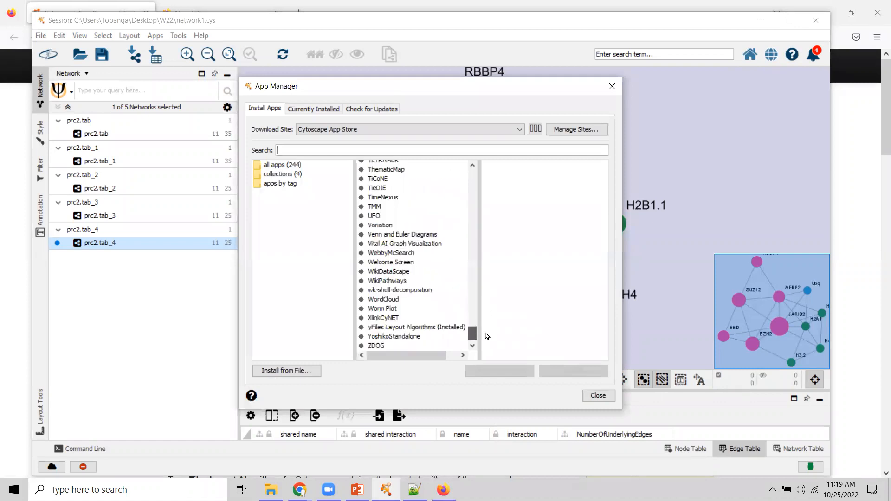
left_click(379, 328)
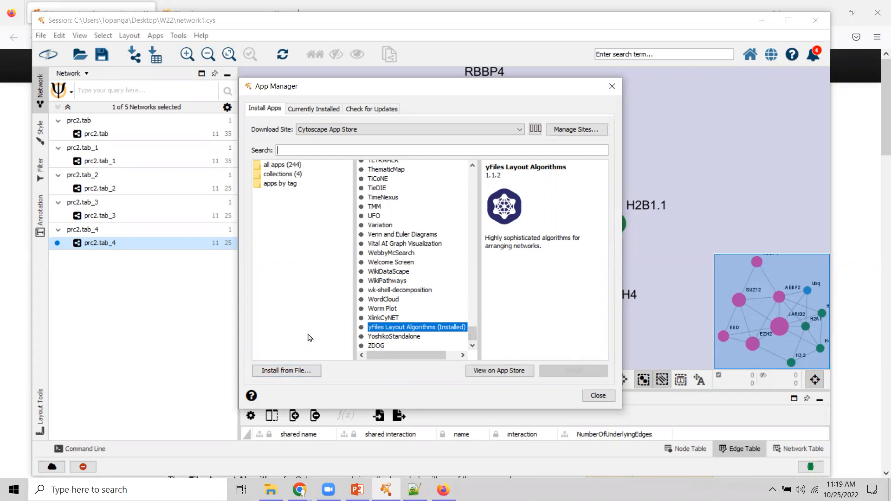
left_click(596, 395)
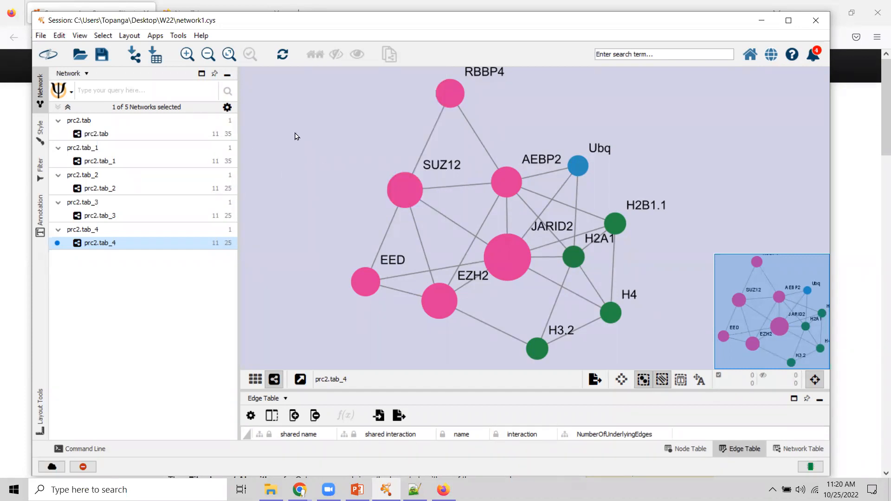
left_click(130, 36)
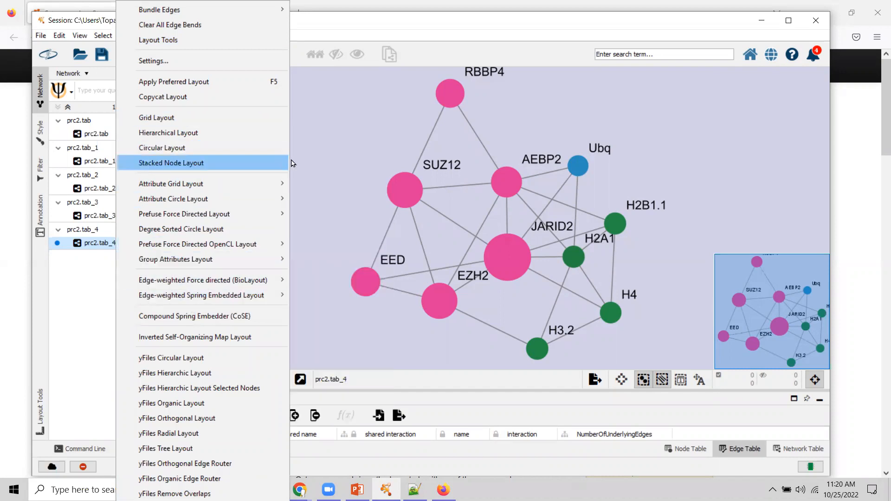
left_click(340, 166)
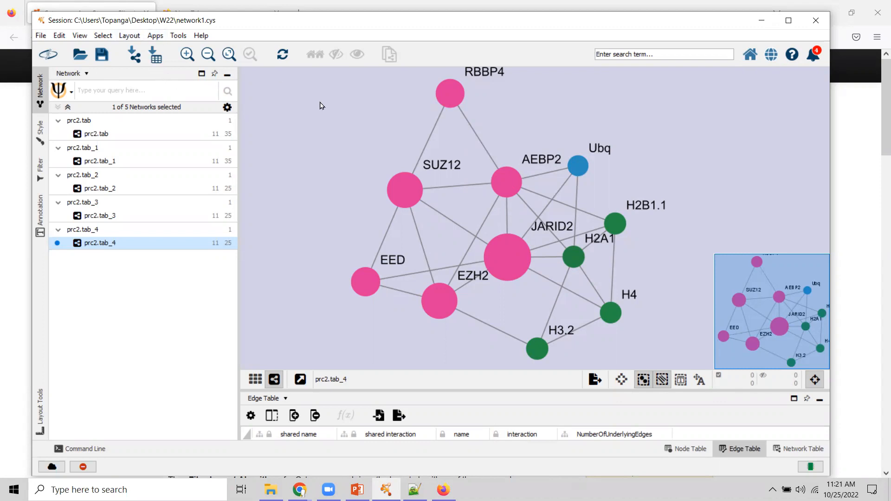
left_click_drag(519, 302, 538, 308)
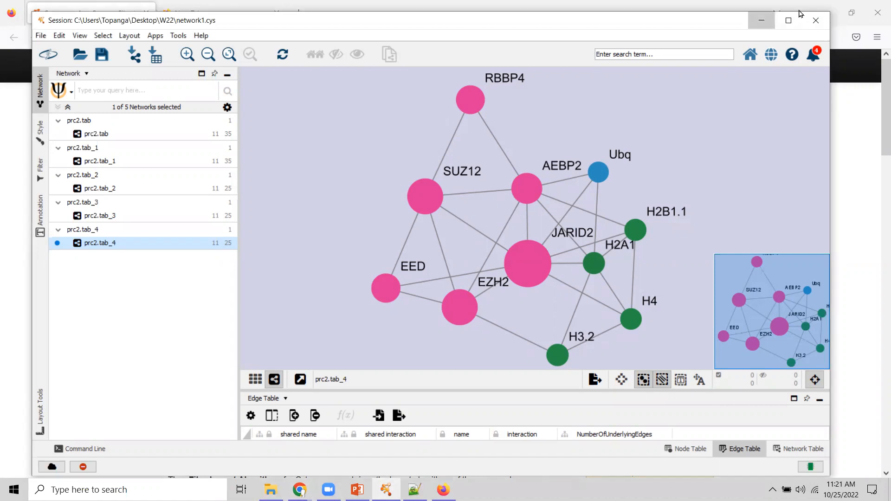
Minimize the open windows to reach the W22 folder and try to open cytbc.tab from it.
left_click(761, 20)
left_click(825, 16)
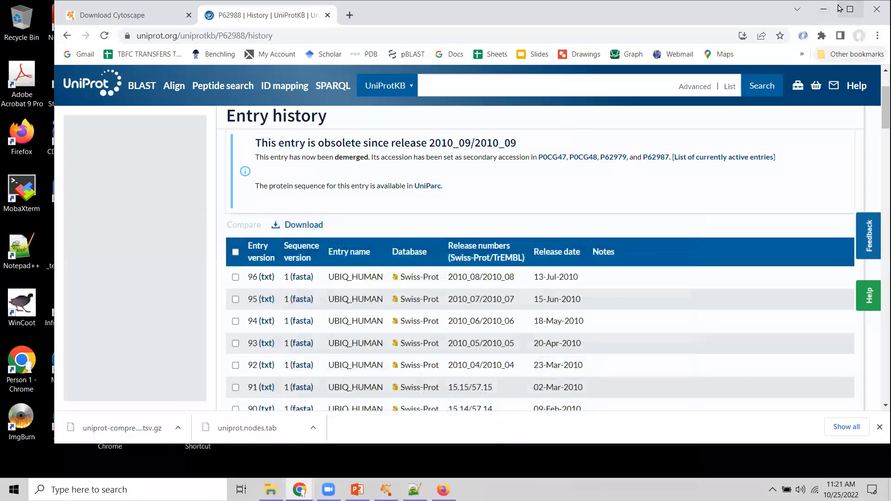
left_click(823, 10)
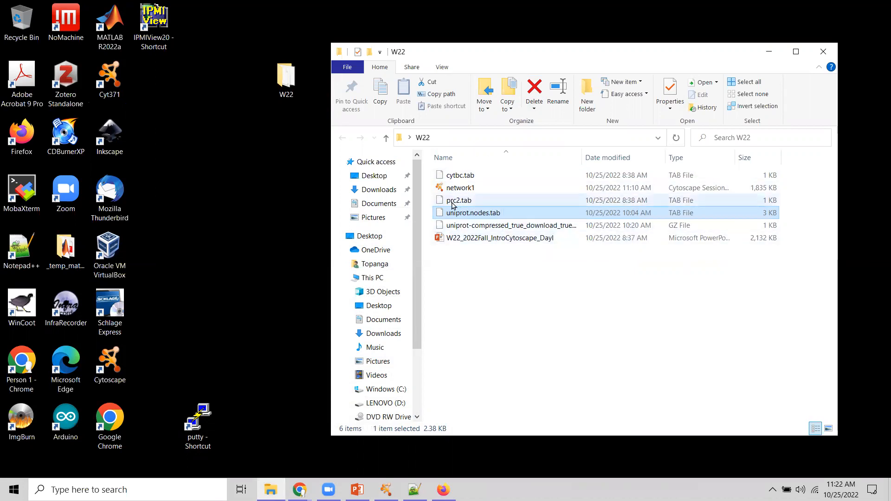
left_click(458, 175)
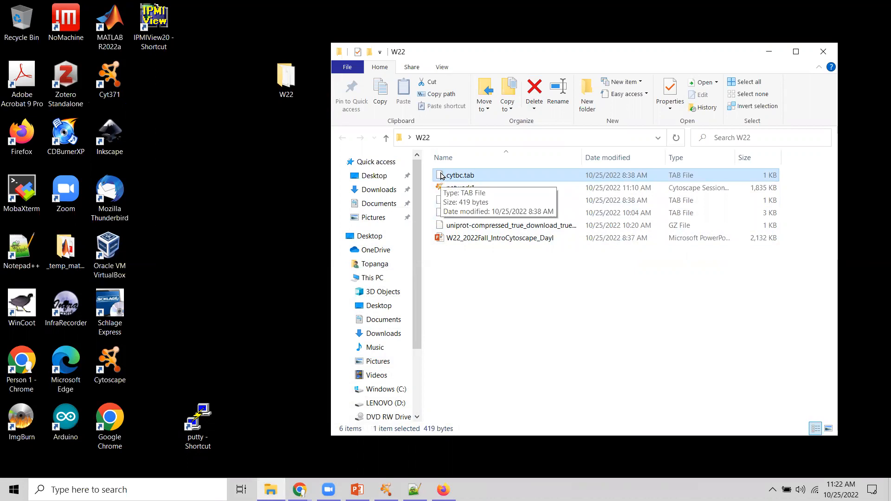
double_click(440, 174)
left_click(535, 125)
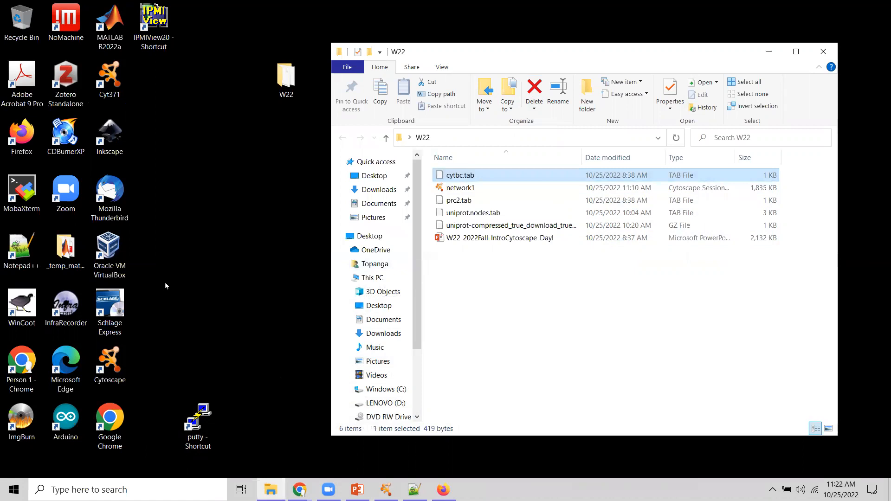
Switch to Notepad++ and open cytbc.tab from the W22 folder to examine its protein interaction list.
left_click(414, 489)
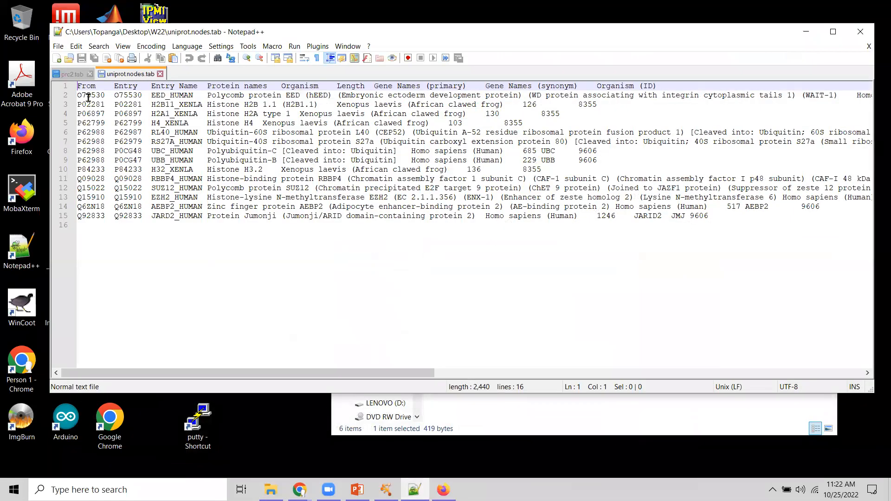
left_click(58, 45)
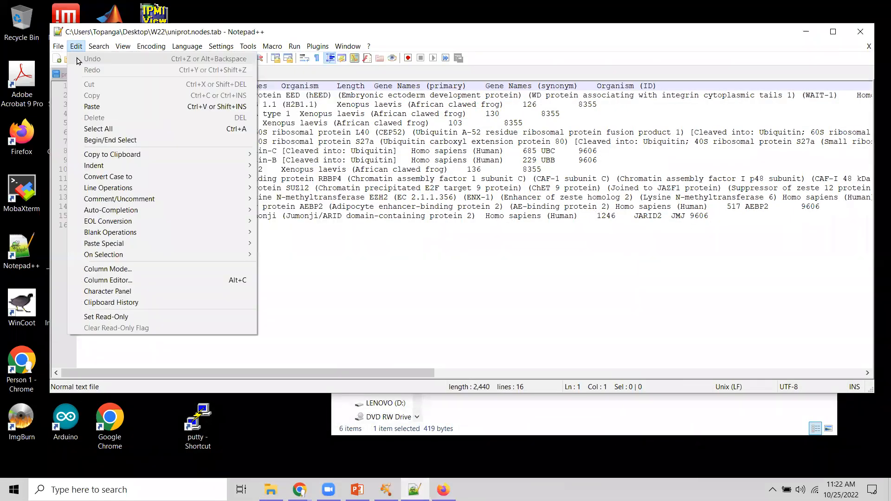
left_click(67, 69)
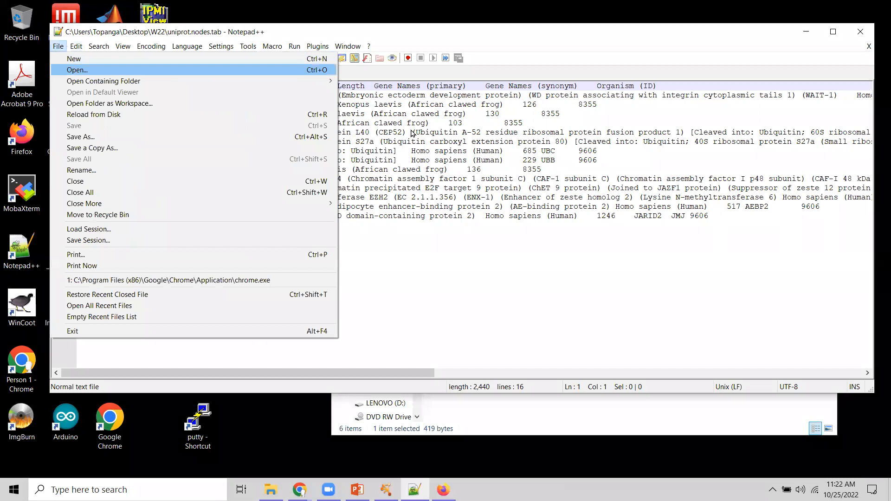
left_click(390, 160)
left_click(617, 313)
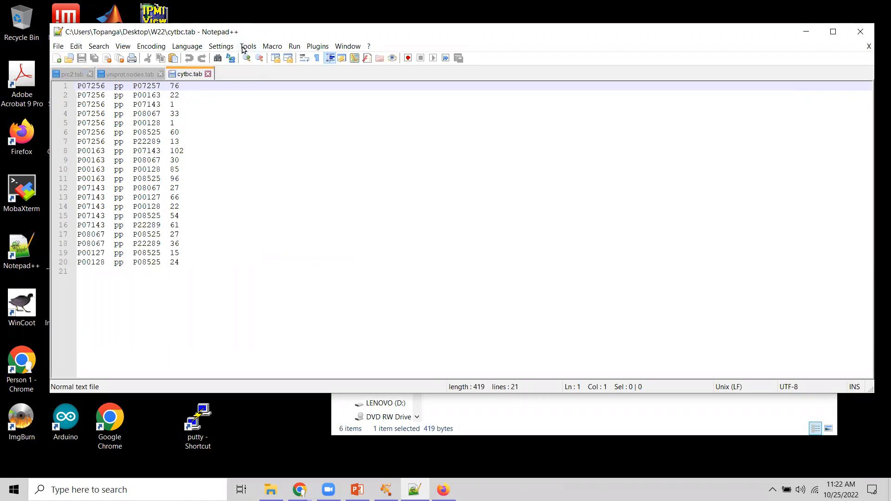
left_click_drag(245, 33, 242, 84)
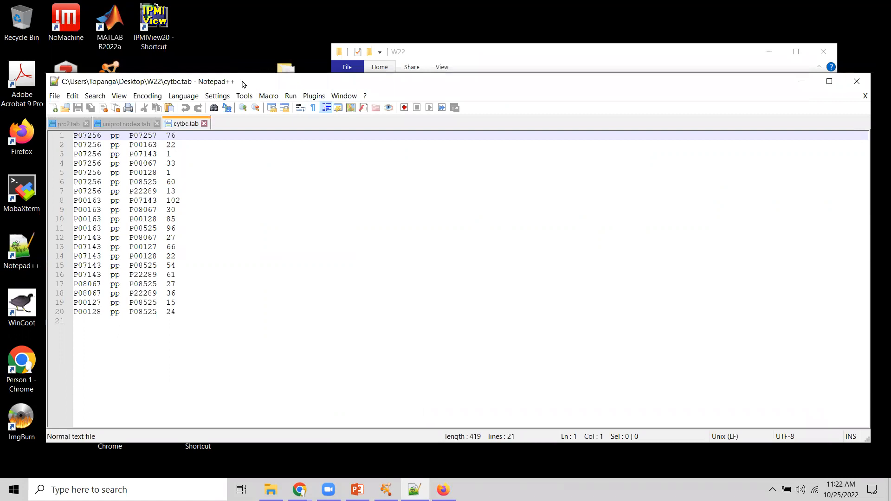
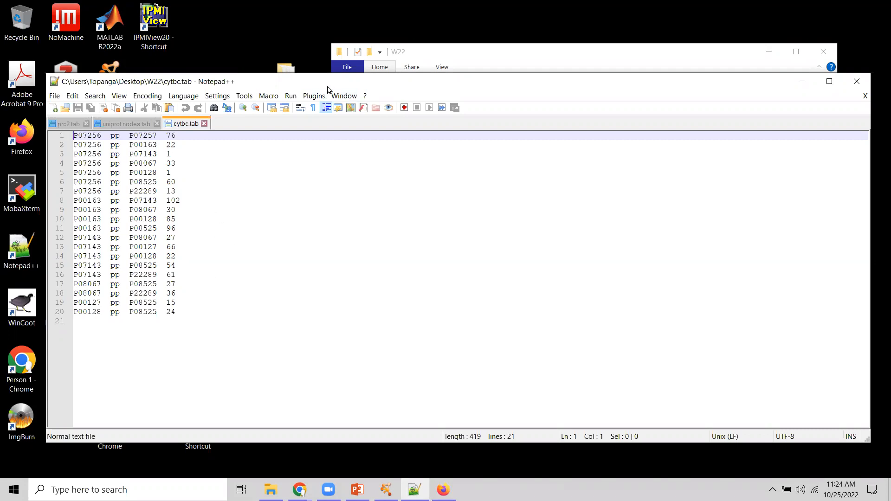
left_click_drag(327, 88, 323, 57)
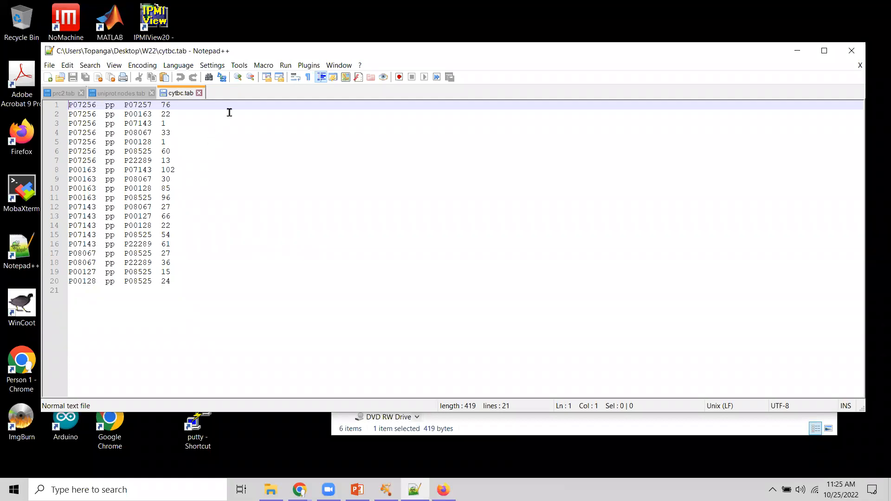
left_click_drag(236, 51, 244, 42)
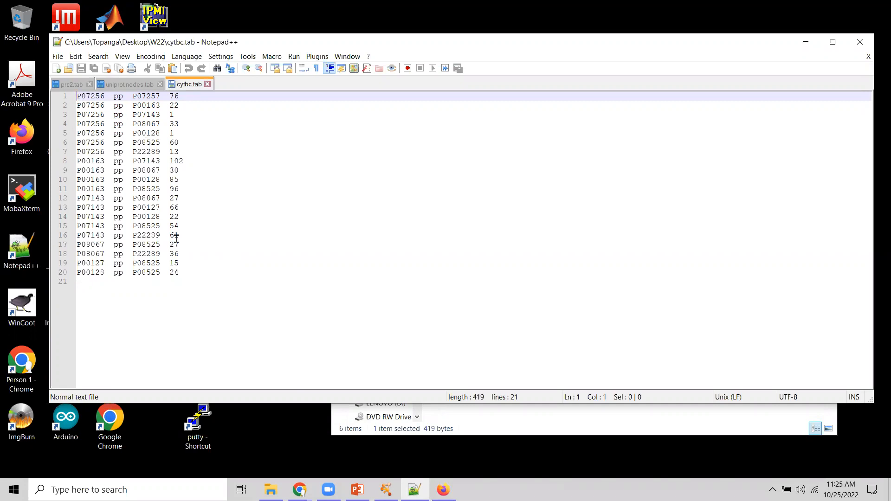
left_click(149, 221)
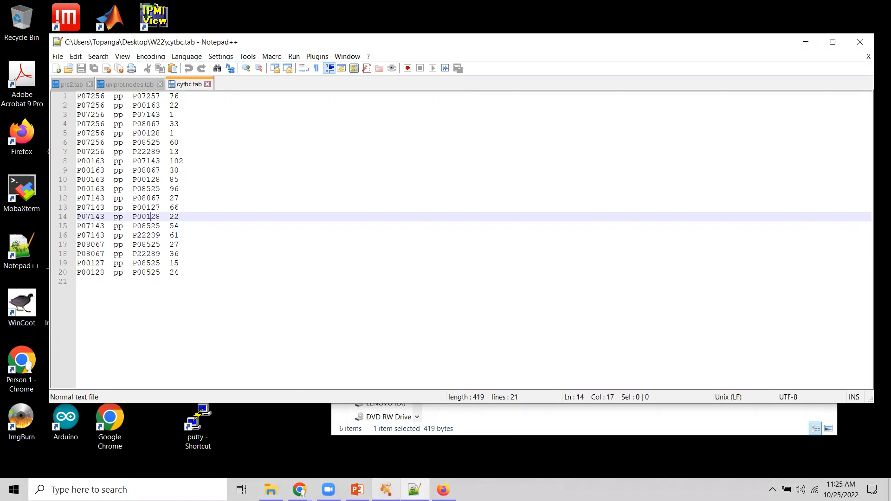
Switch back to Cytoscape, save the network1.cys session, and close it to start a new session.
left_click(385, 489)
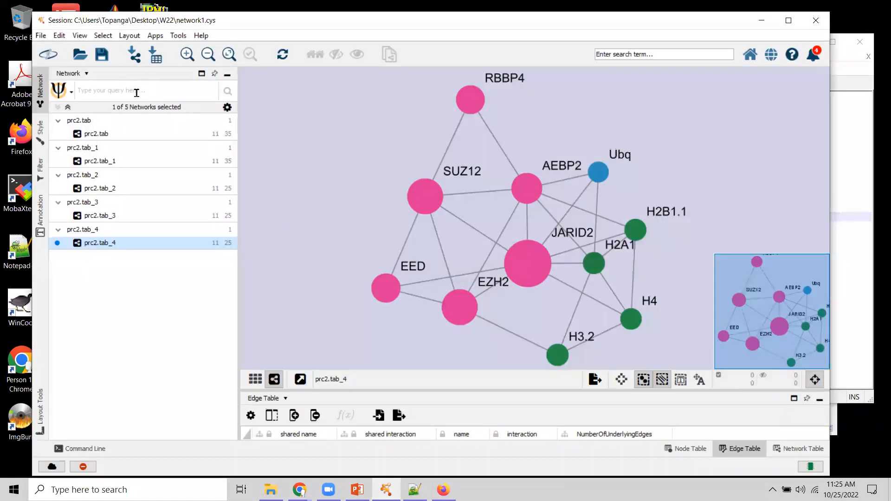
left_click(41, 35)
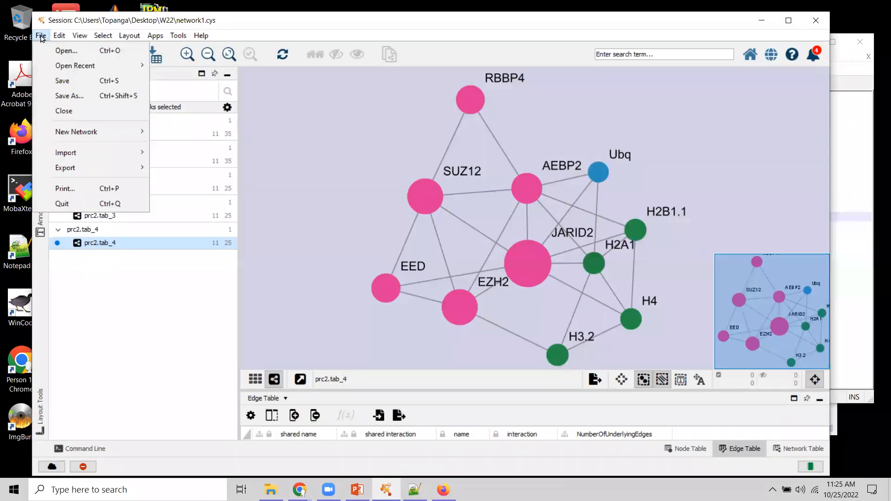
left_click(58, 82)
left_click(41, 36)
left_click(69, 110)
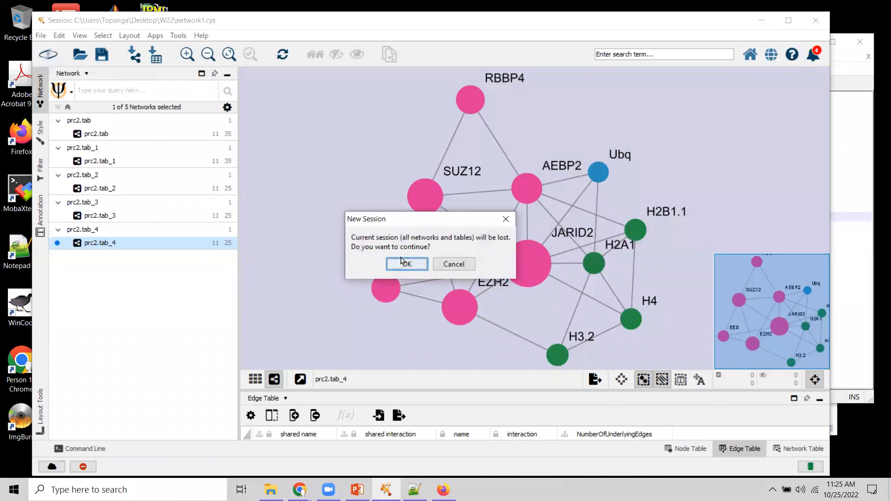
left_click(401, 261)
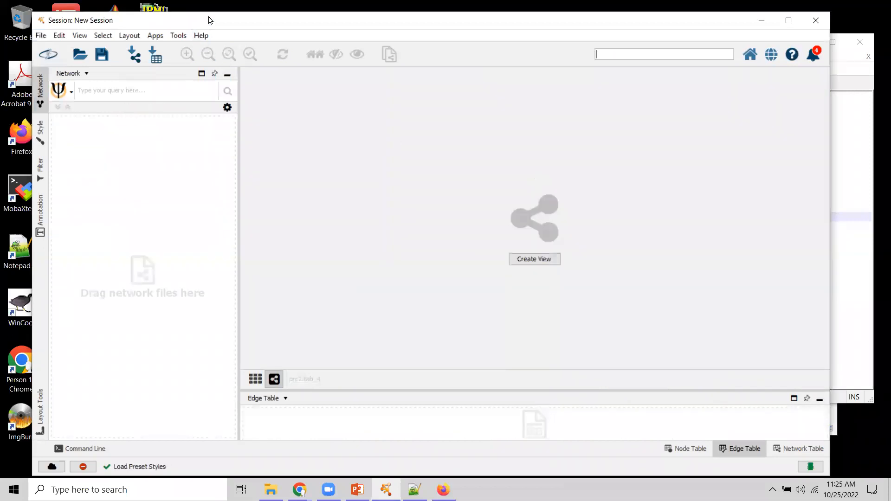
Try to import the compressed UniProt .tsv.gz file from the W22 folder as a network.
left_click_drag(210, 20, 226, 22)
left_click(58, 37)
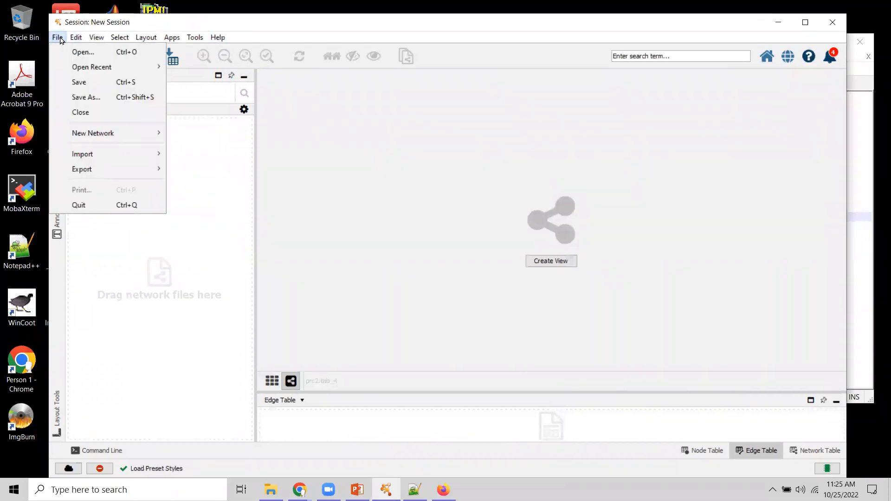
mouse_move(122, 153)
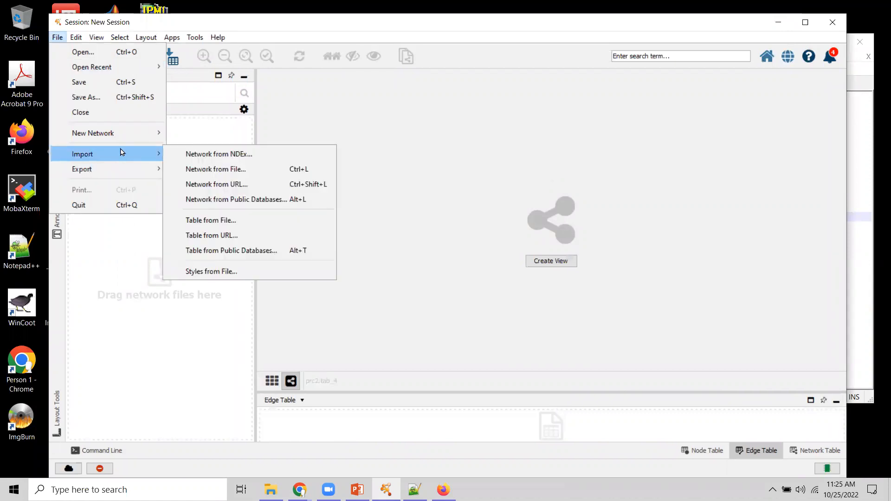
left_click(205, 171)
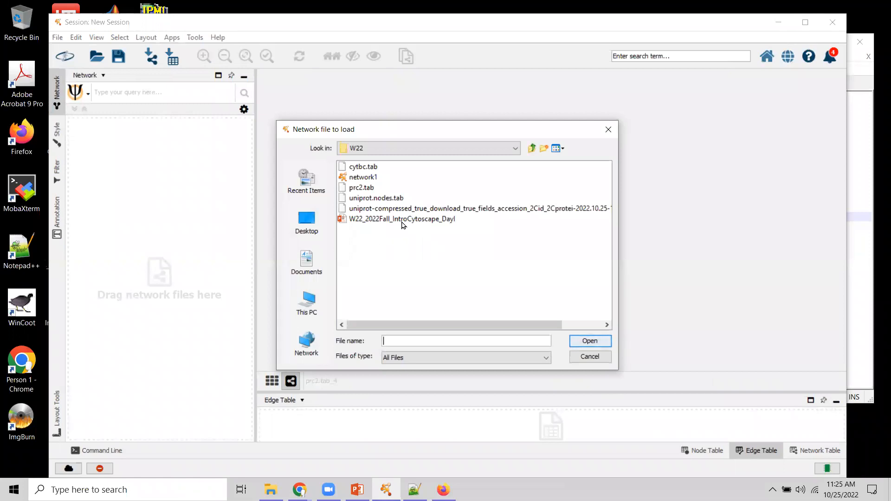
left_click(356, 210)
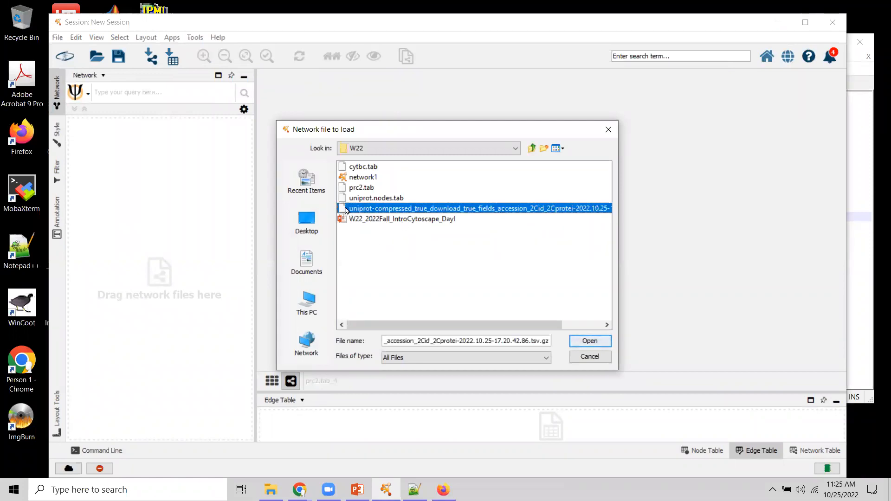
left_click(587, 340)
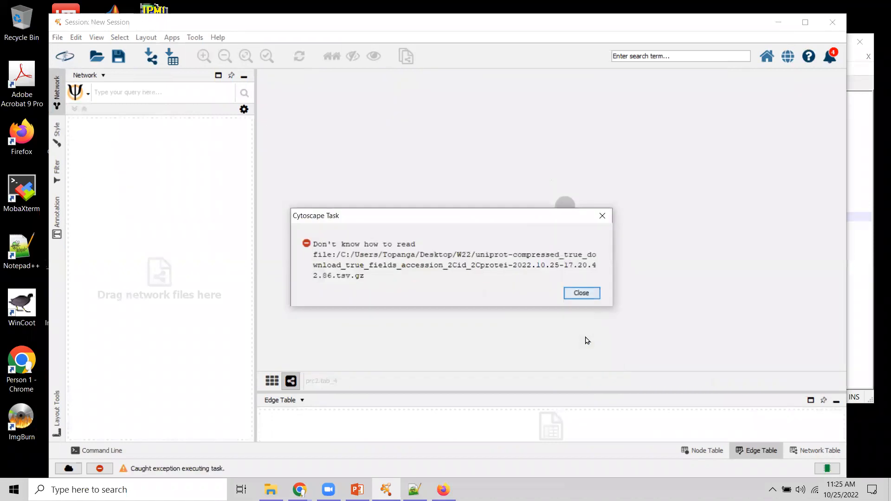
left_click(581, 290)
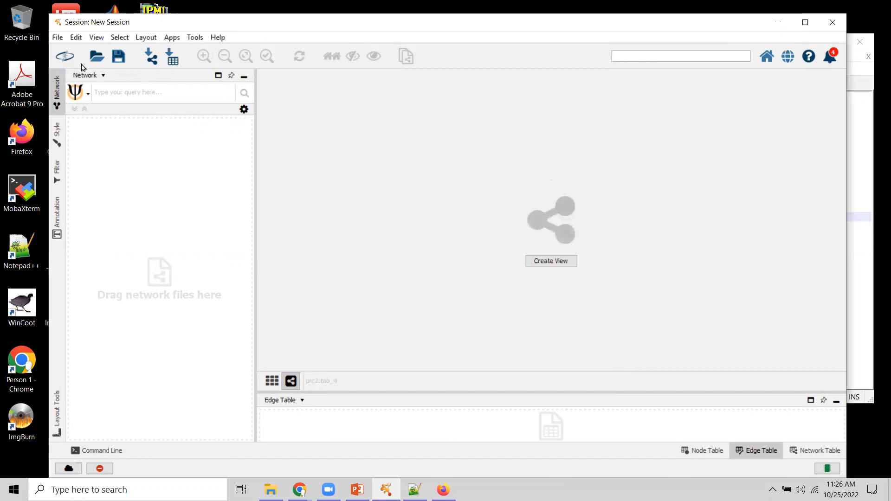
Try to open uniprot.nodes.tab from the W22 folder as a session file.
left_click(58, 39)
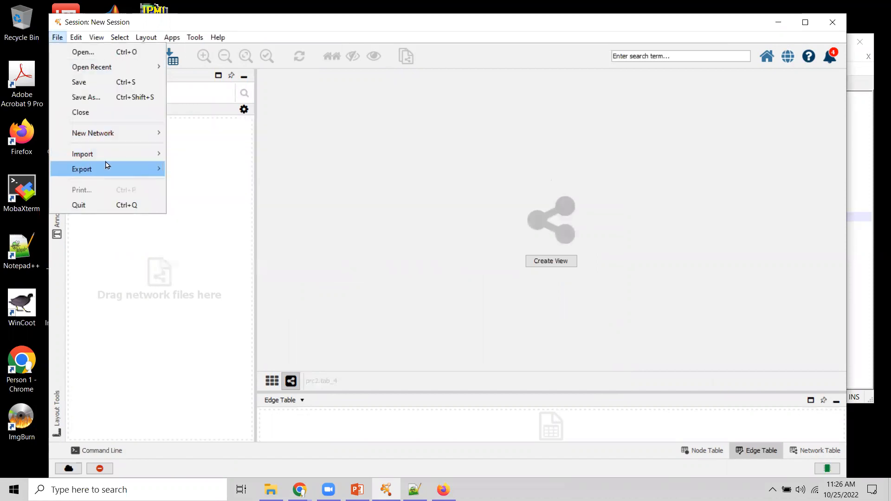
left_click(82, 53)
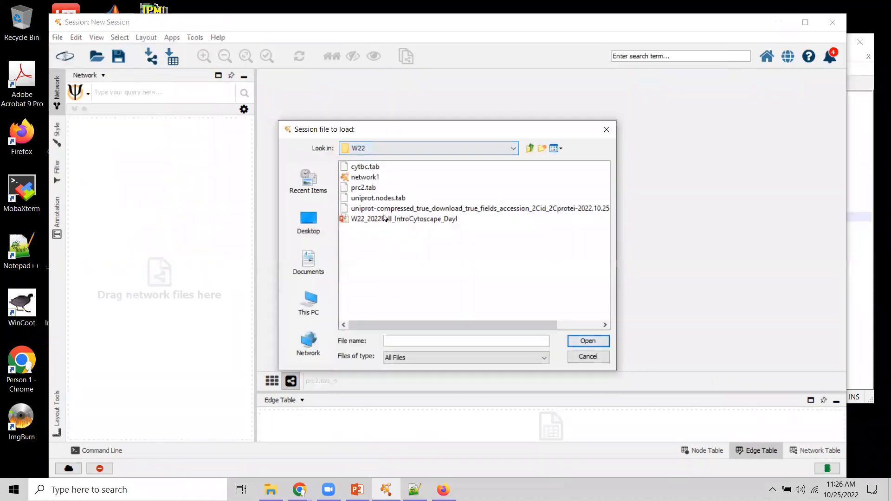
left_click(400, 197)
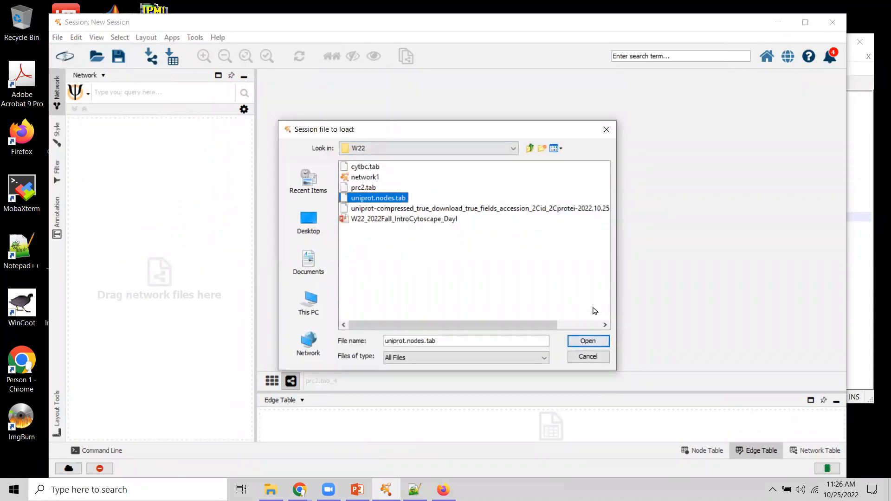
left_click(580, 342)
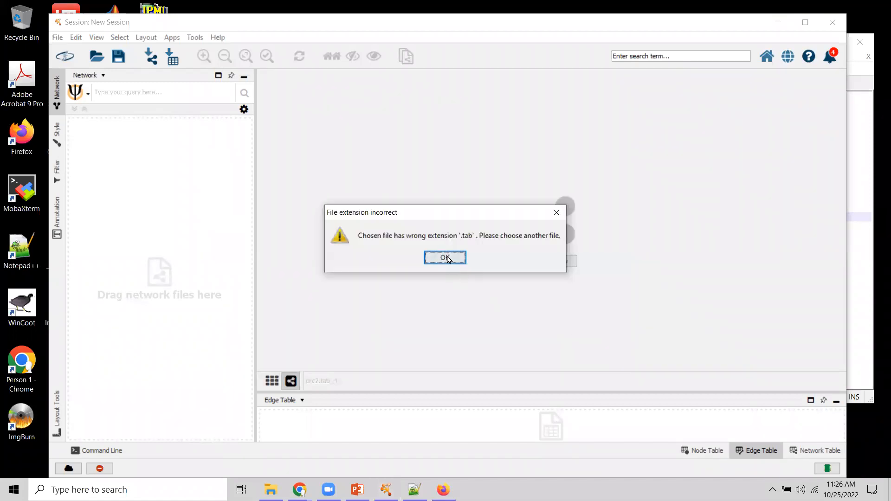
Dismiss the file extension warning, check the W22 folder's files in File Explorer and return to Cytoscape.
left_click(445, 257)
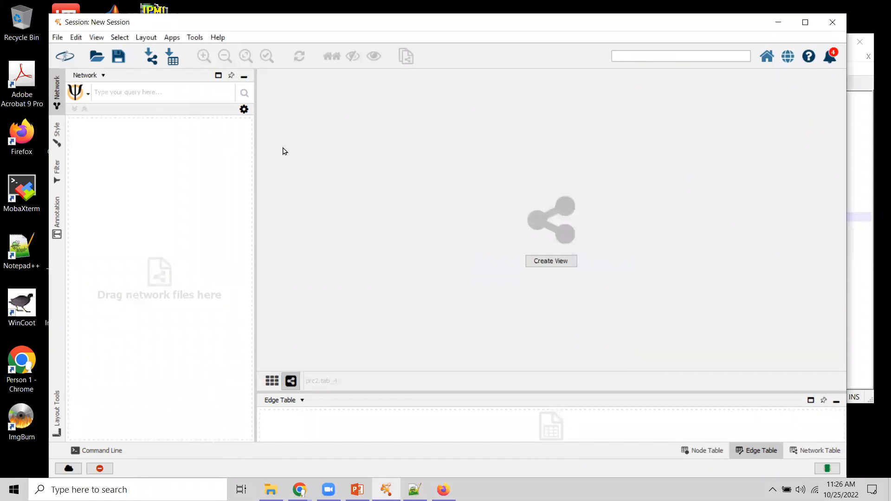
left_click_drag(307, 30, 346, 100)
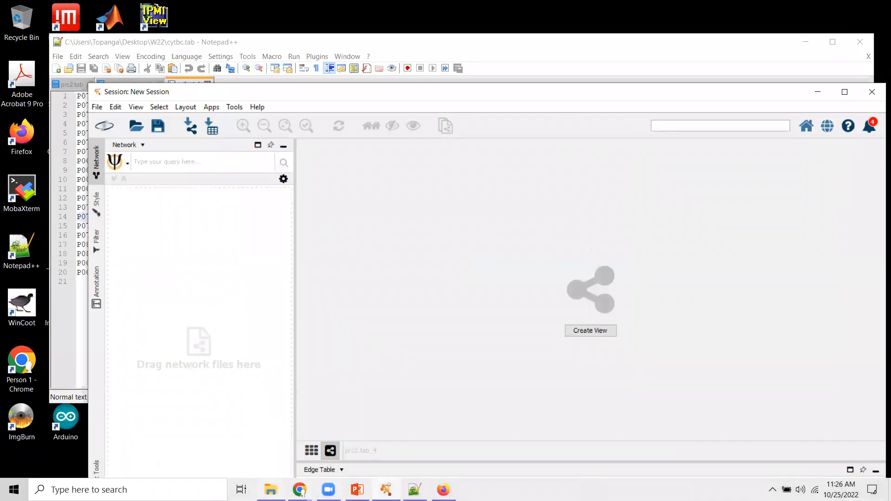
left_click(271, 489)
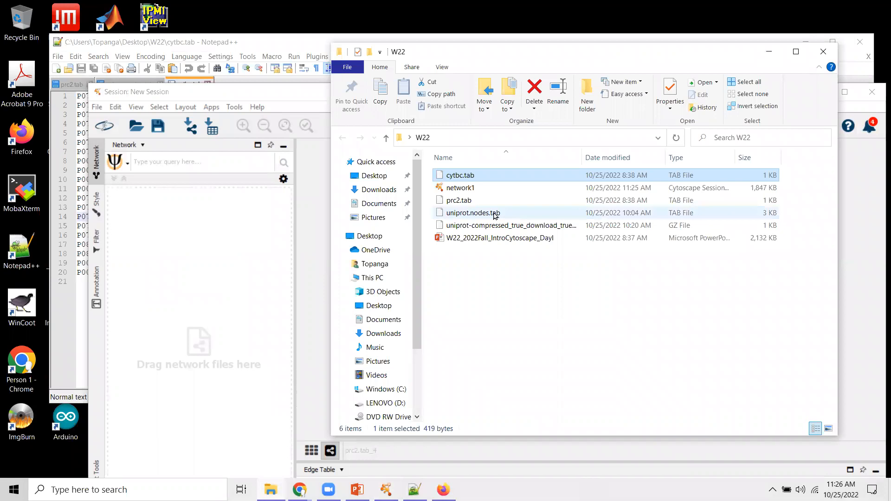
left_click(126, 97)
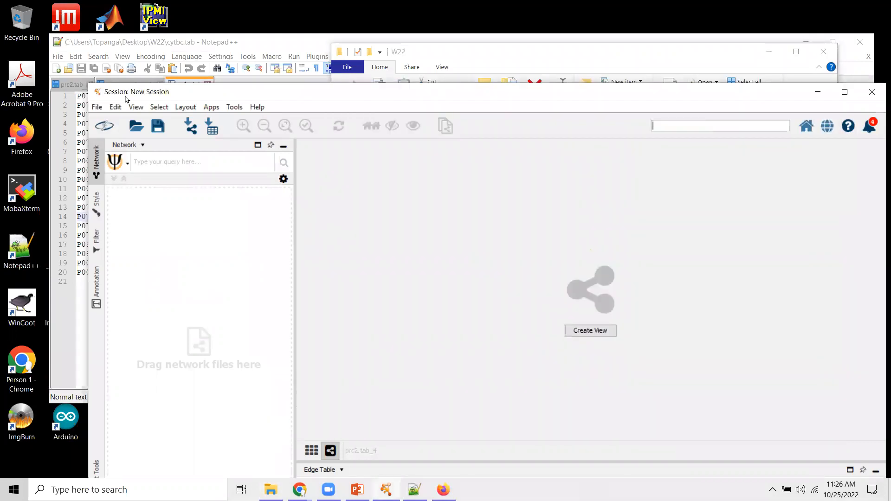
Open uniprot.nodes.tab from the W22 folder for import as a network from file.
left_click(97, 106)
mouse_move(132, 225)
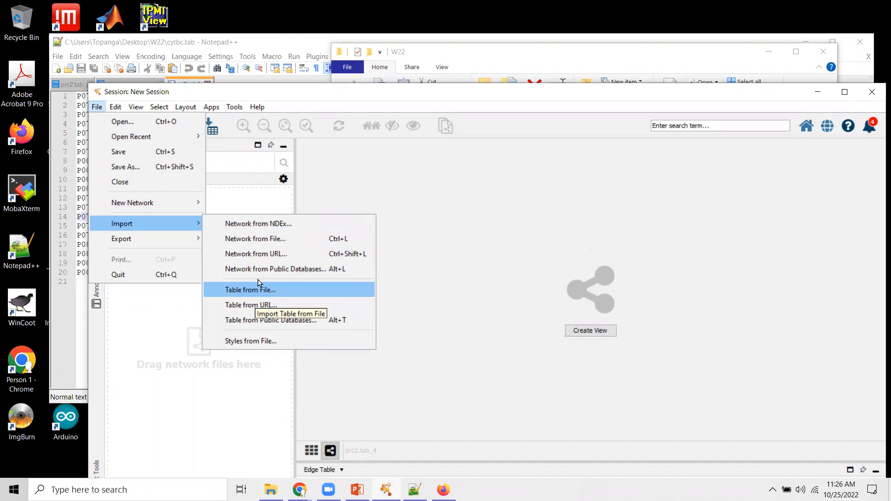
left_click(260, 241)
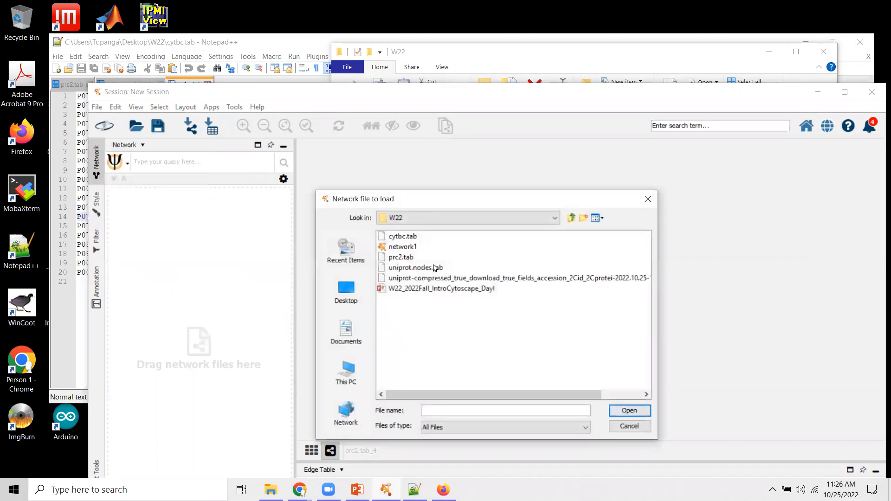
left_click(430, 267)
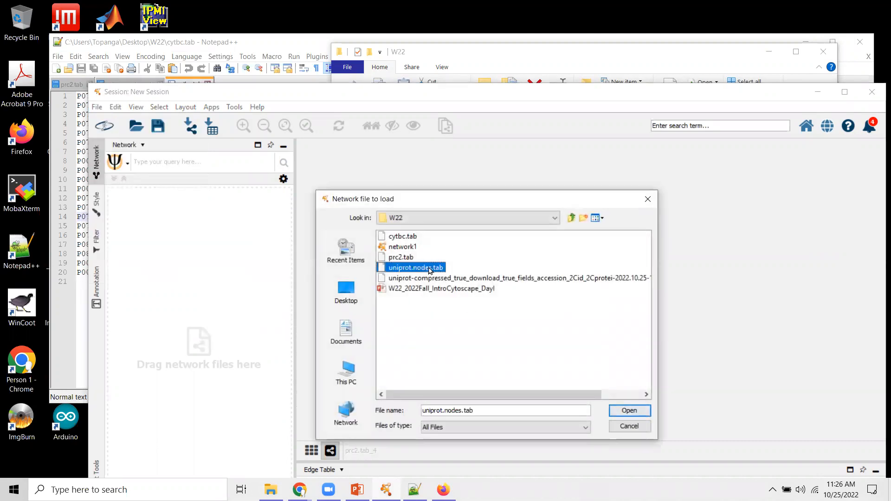
left_click(630, 412)
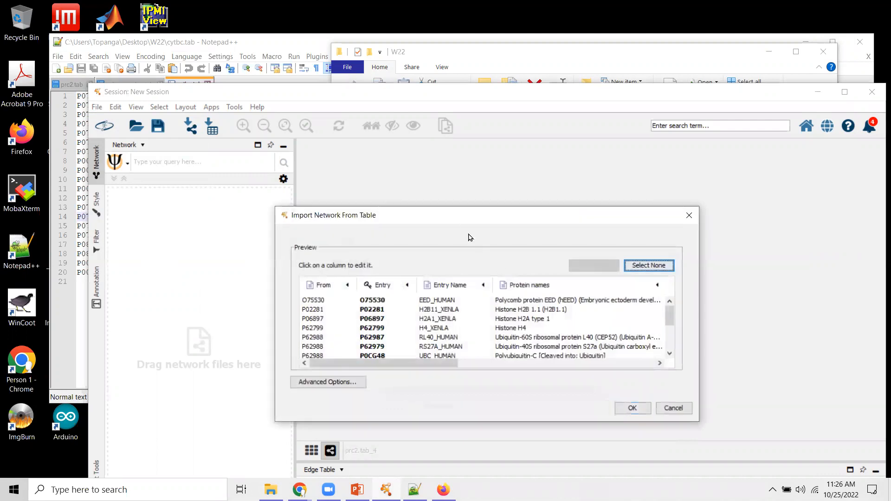
Exclude all columns except From, set From as the source node, and create the network without edges.
left_click_drag(448, 217, 342, 105)
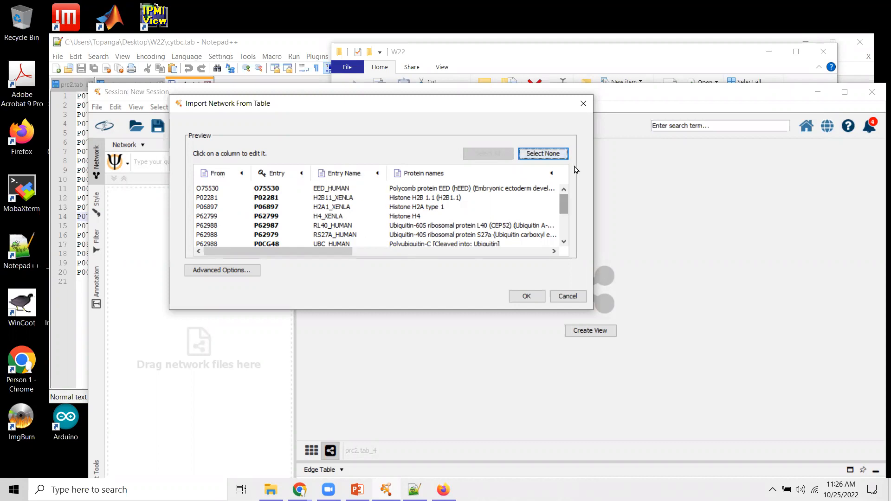
left_click(541, 154)
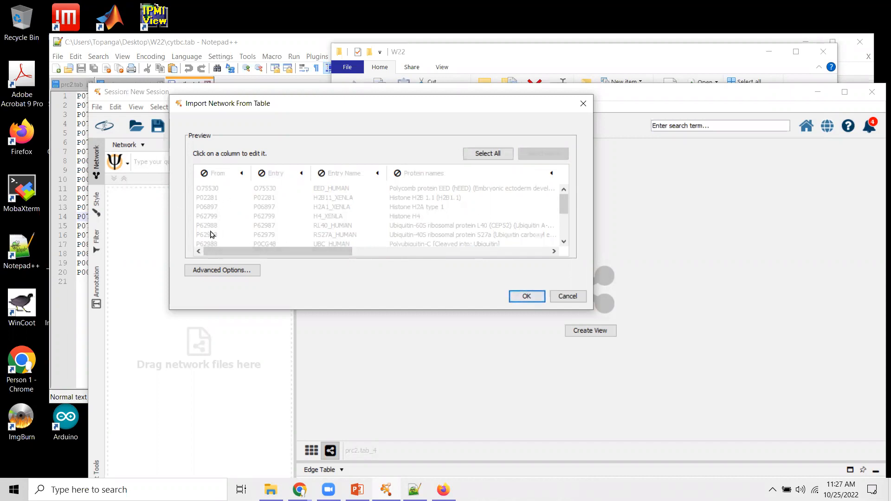
left_click(216, 174)
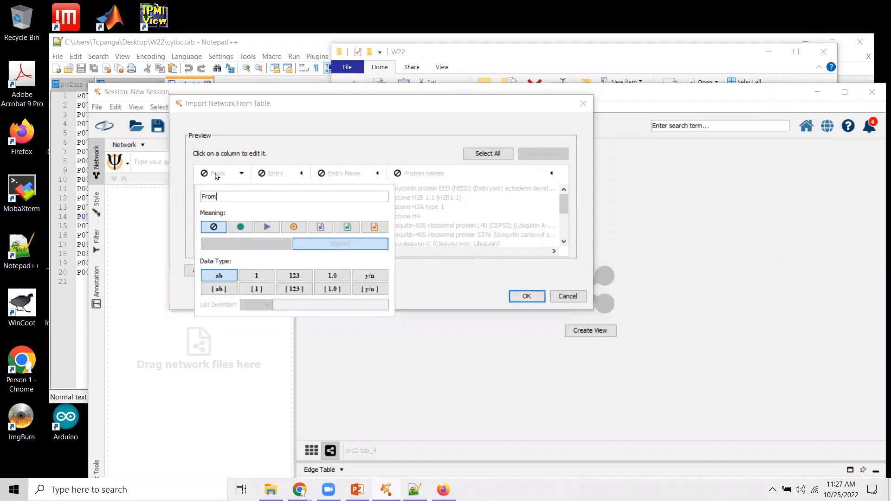
left_click(239, 227)
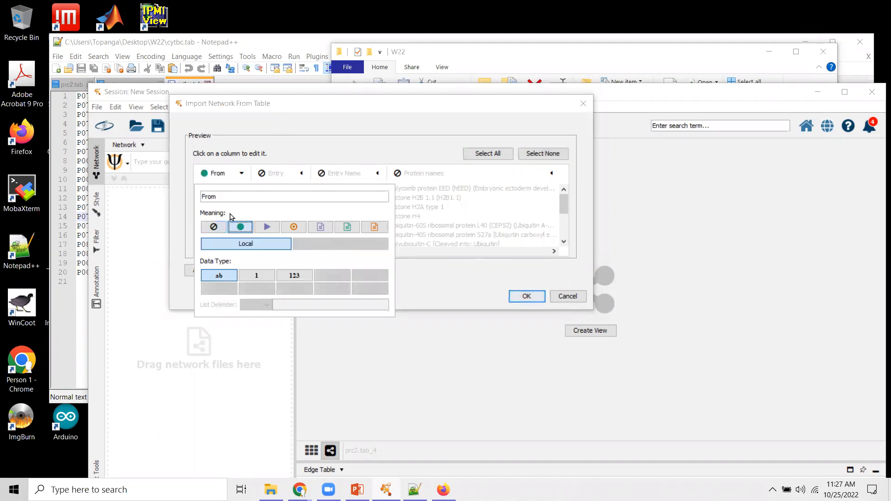
left_click(422, 289)
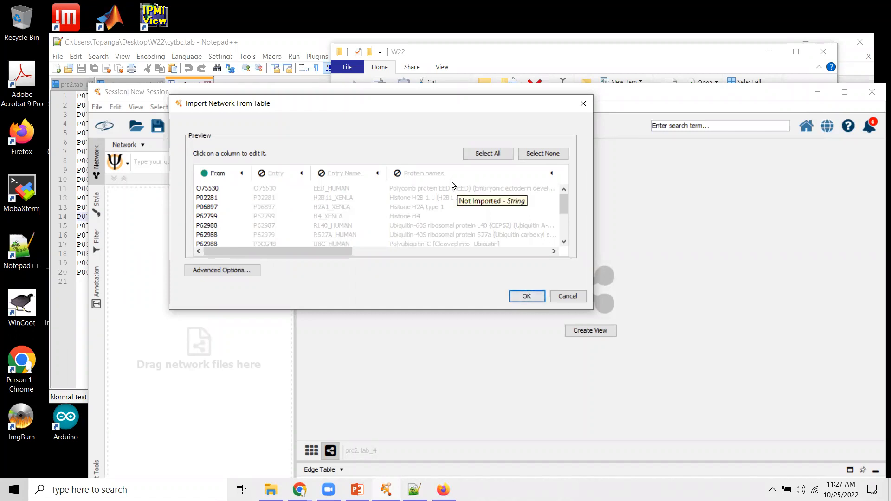
left_click(530, 297)
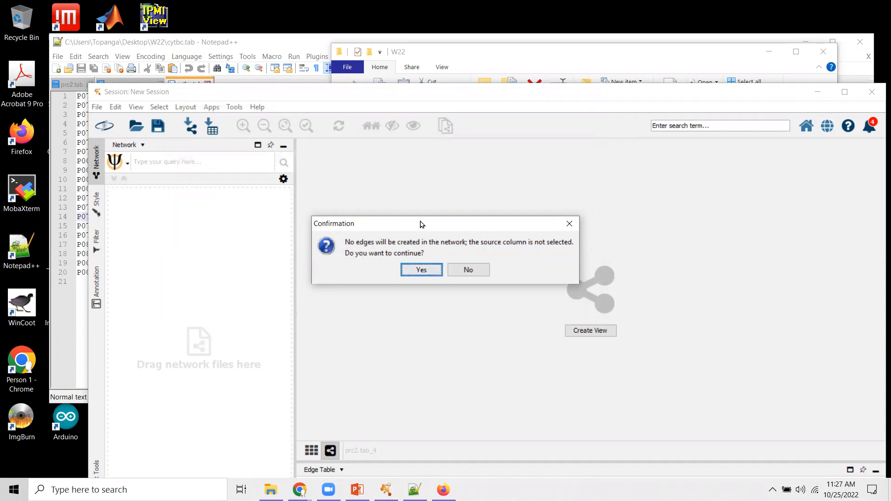
left_click(421, 270)
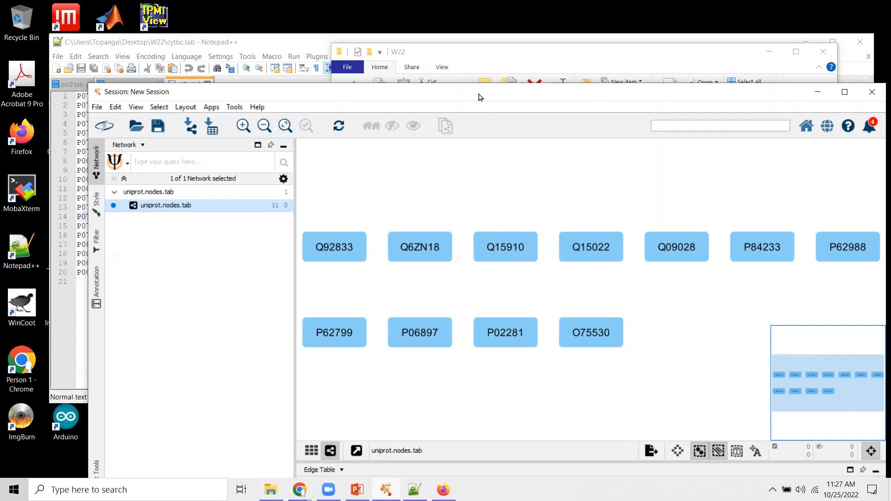
Enlarge the table area, switch to the node table, and copy all protein accessions in its name column.
left_click_drag(480, 97, 442, 49)
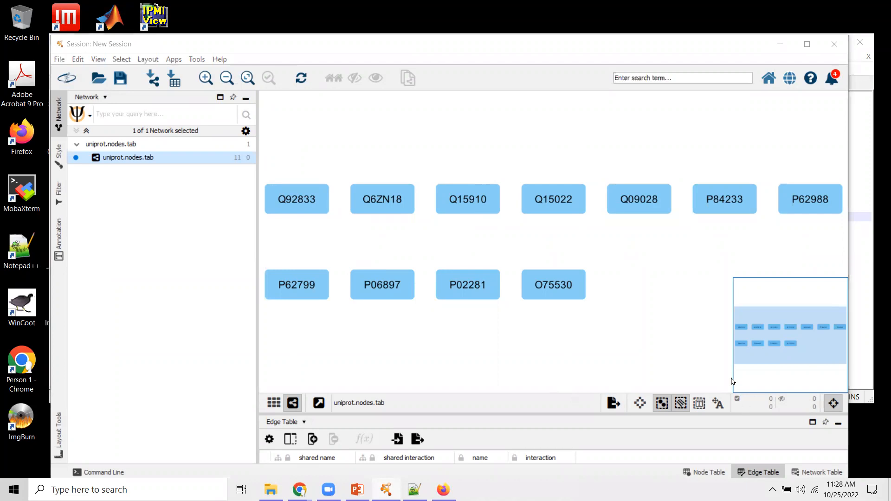
left_click(389, 45)
left_click_drag(389, 44, 371, 30)
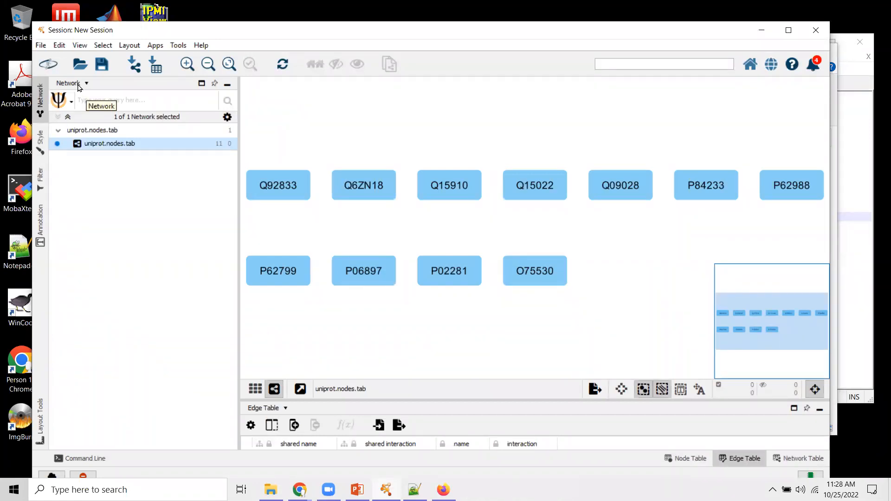
left_click(98, 99)
left_click_drag(510, 399, 532, 270)
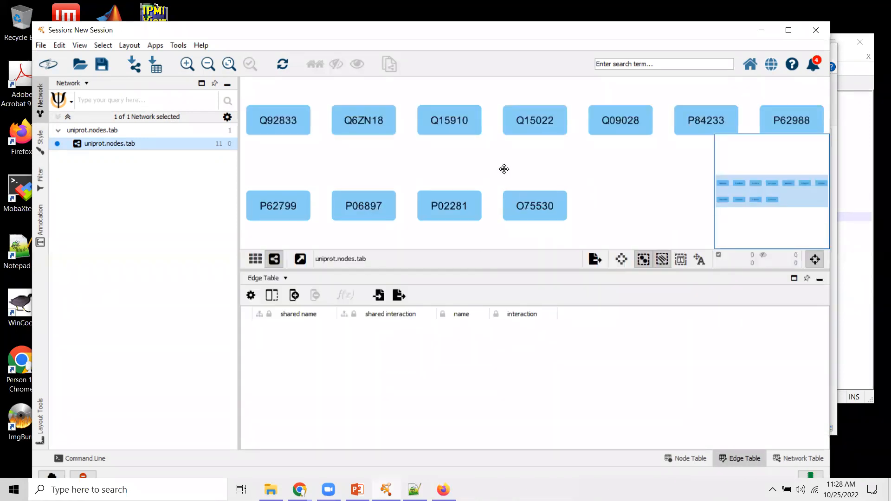
left_click(278, 278)
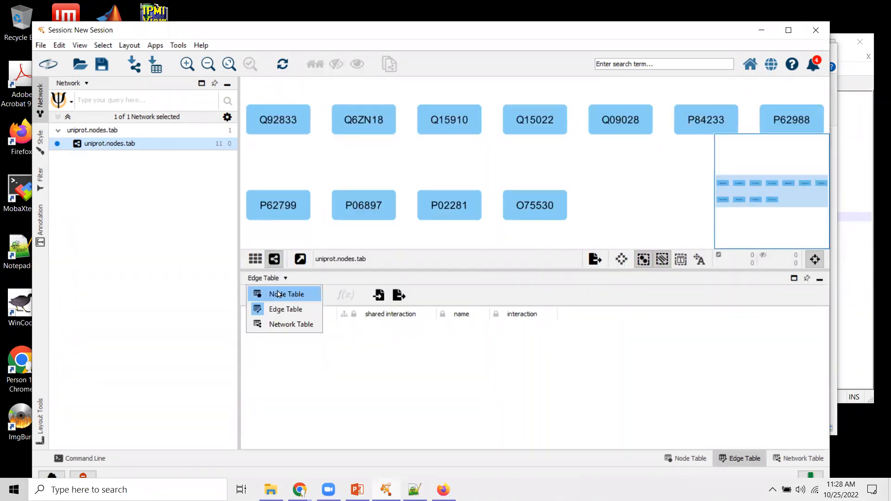
left_click(278, 294)
left_click(355, 328)
left_click_drag(356, 343, 357, 420)
key("ctrl+c")
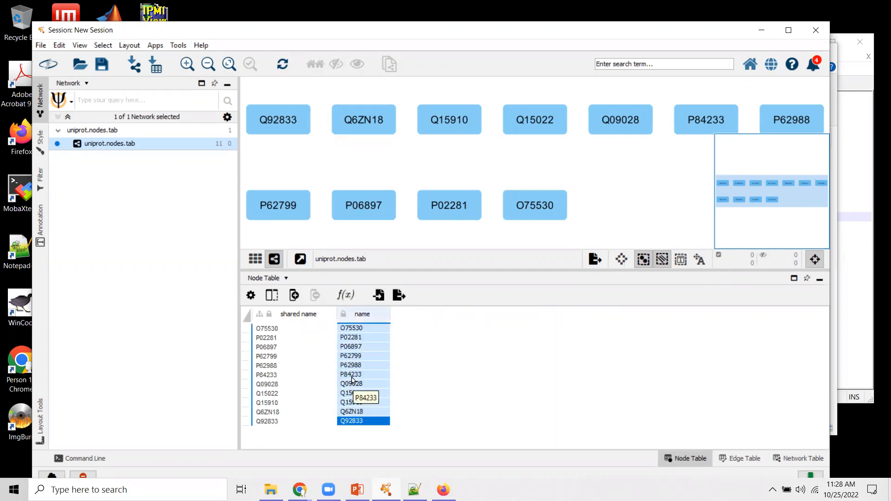
Search the PSICQUIC interaction databases with the copied list of protein accessions.
left_click(127, 100)
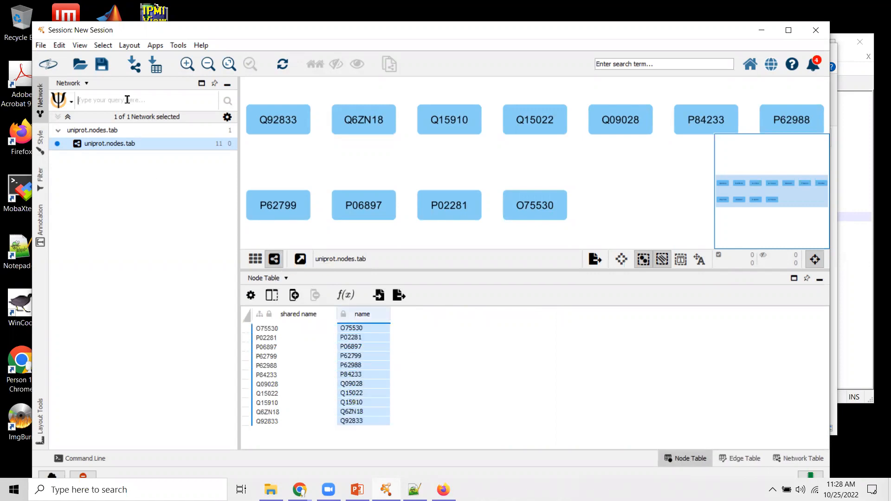
key("ctrl+v")
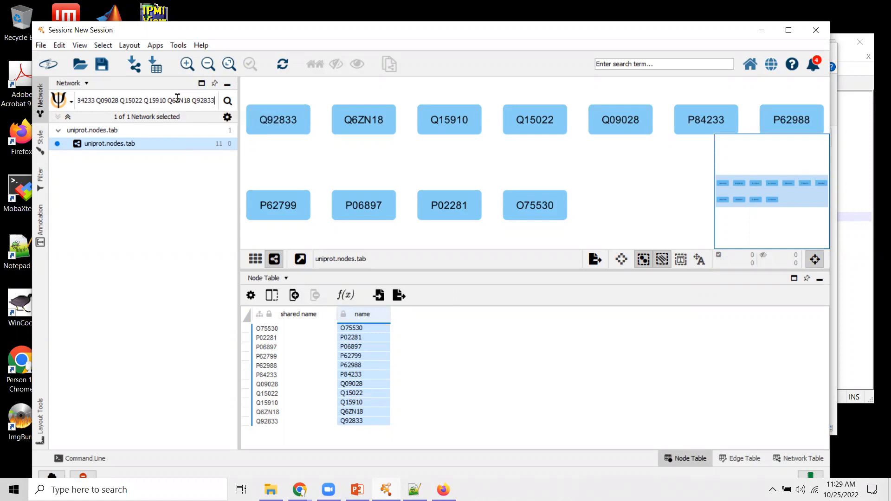
left_click(228, 101)
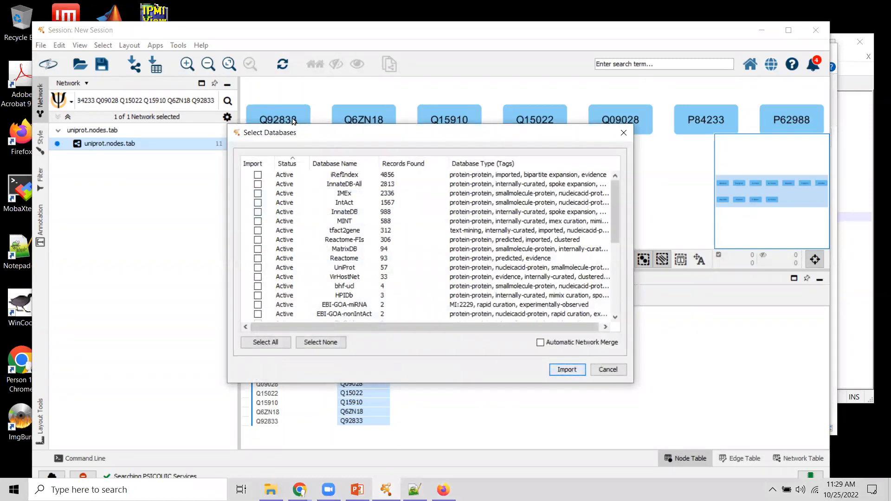
Review the list of databases, choose only IMEx, and import its interactions as a new network.
left_click_drag(300, 134, 307, 67)
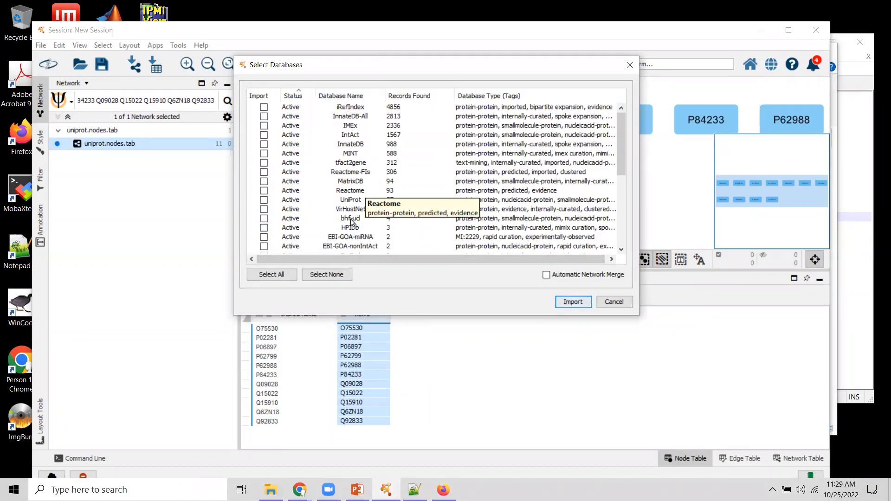
left_click_drag(621, 139, 639, 215)
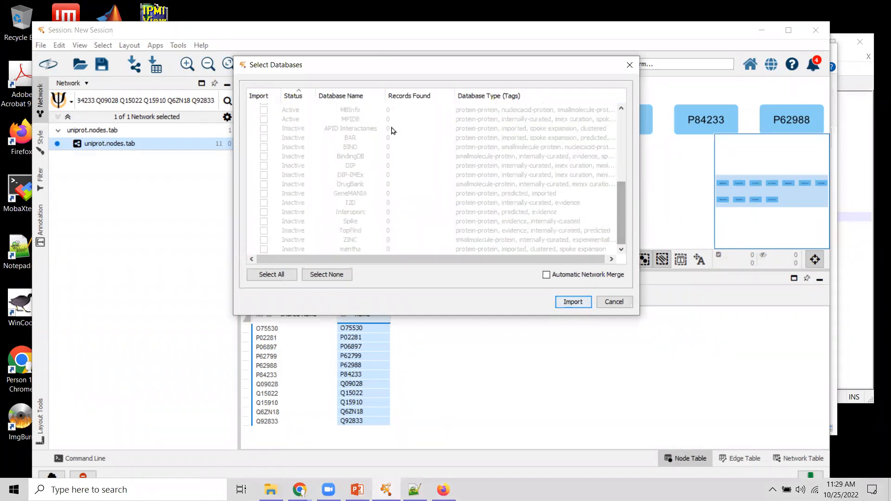
left_click_drag(624, 205, 622, 134)
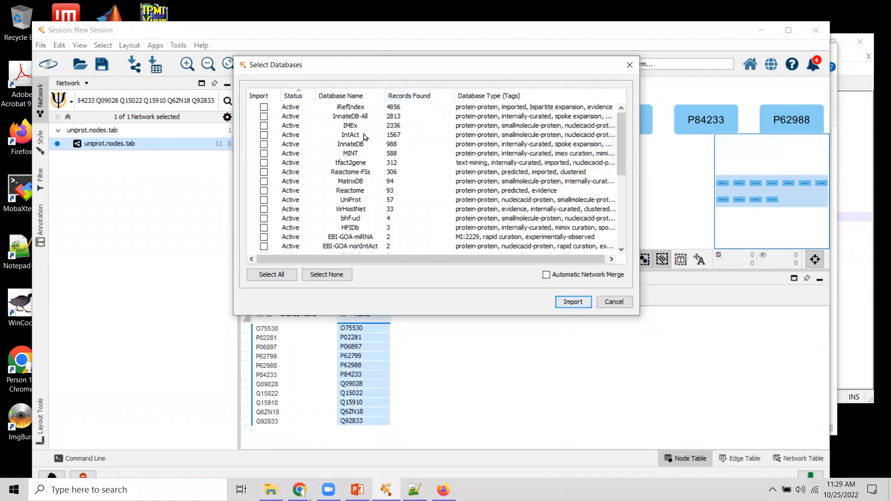
left_click(263, 125)
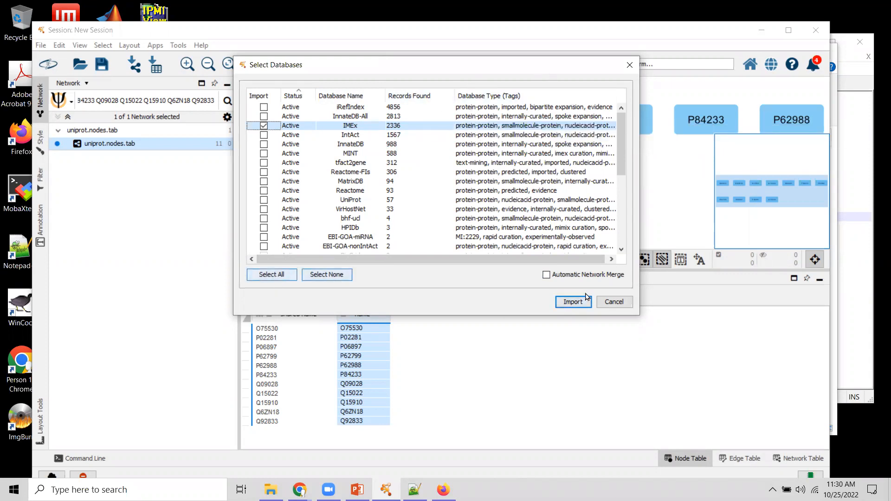
left_click(574, 302)
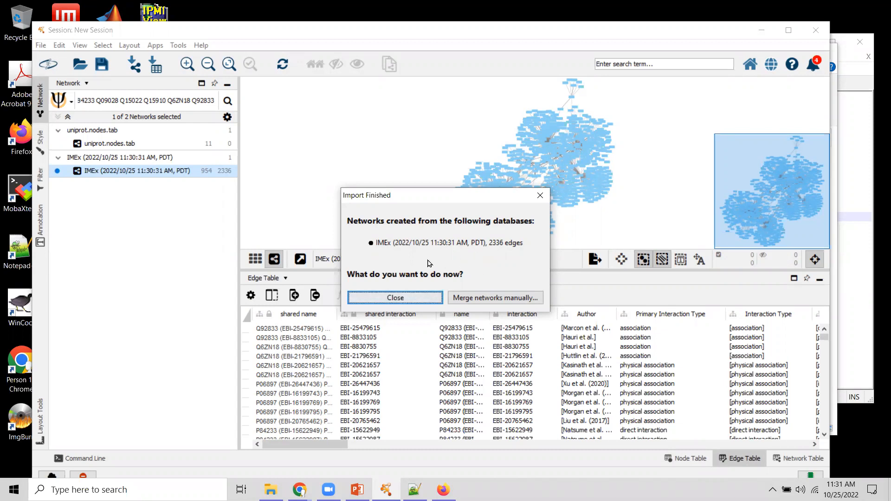
left_click(396, 296)
Examine the IMEx network's node table, including taxonomy, human readable label, accession and annotation columns.
left_click_drag(533, 269, 534, 326)
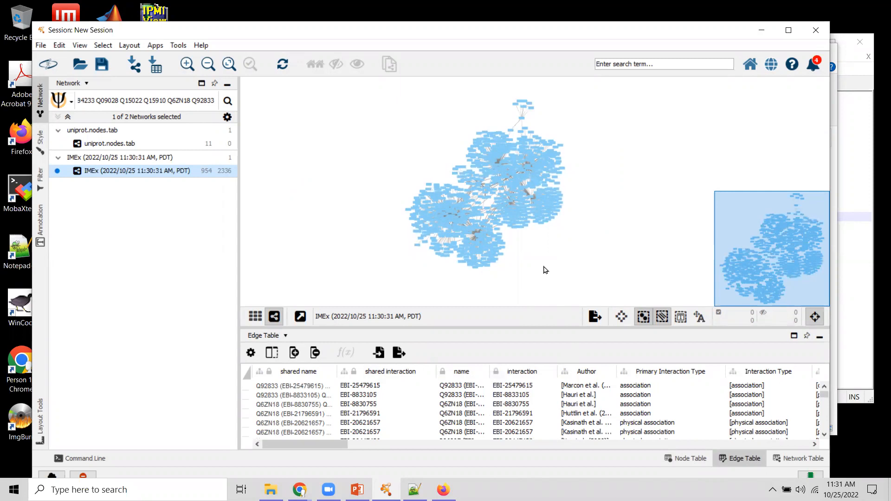
left_click_drag(562, 254, 561, 244)
left_click_drag(500, 325, 500, 235)
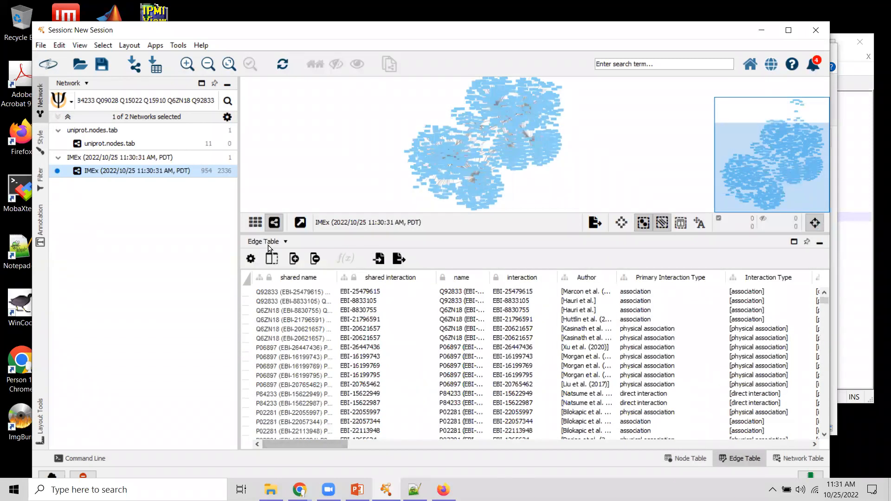
left_click(268, 243)
left_click(275, 259)
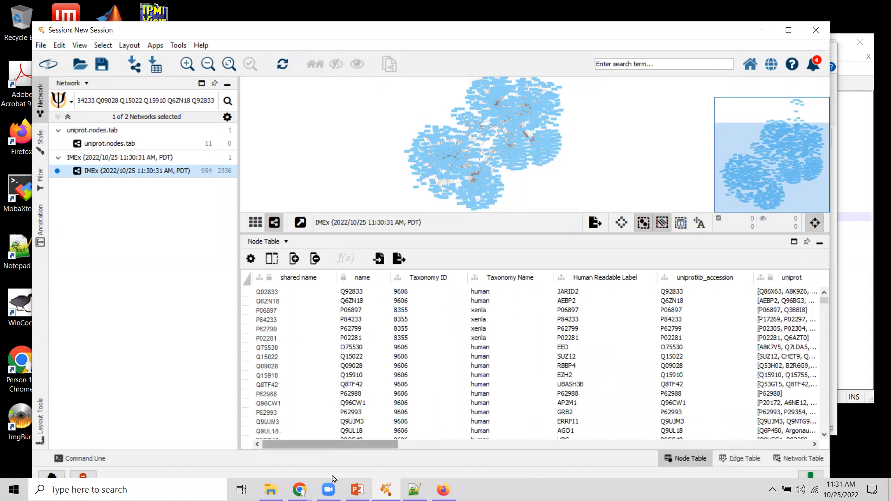
left_click_drag(358, 444, 306, 464)
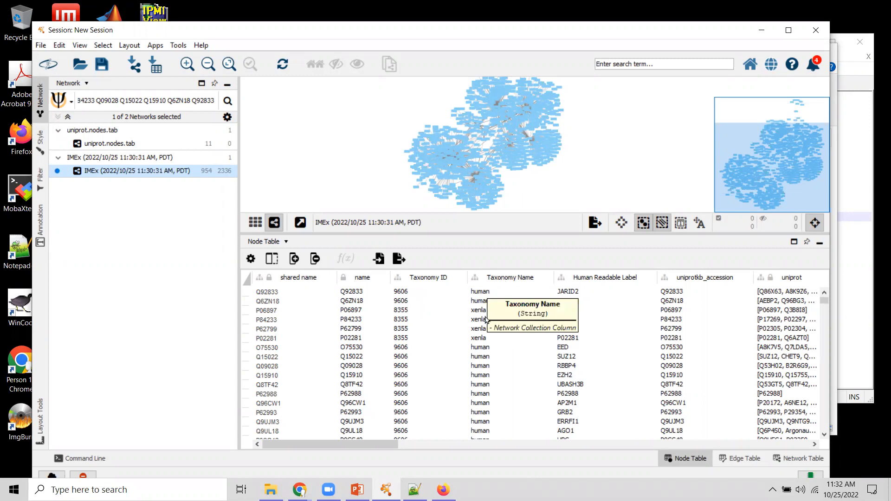
left_click_drag(396, 444, 435, 446)
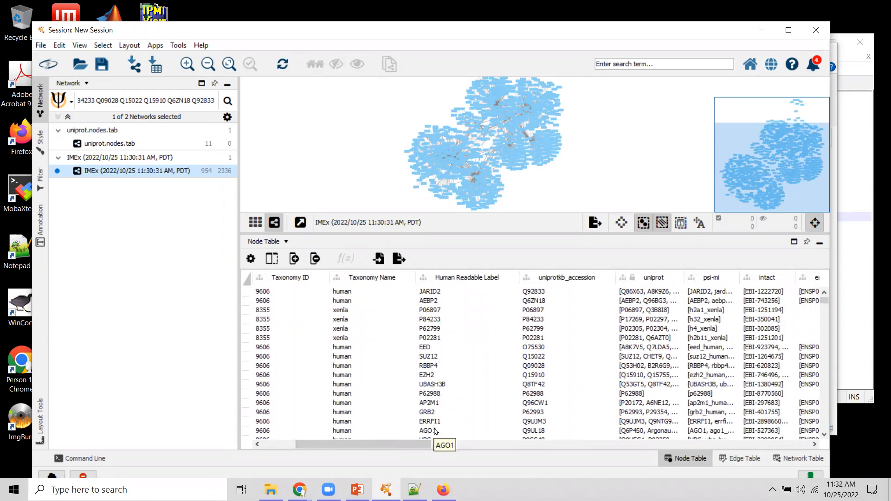
left_click_drag(430, 445, 542, 451)
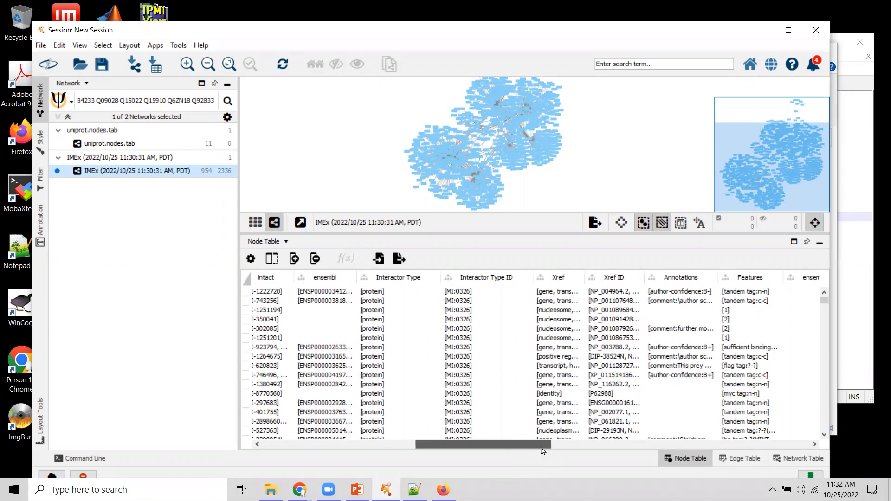
left_click_drag(542, 450, 330, 462)
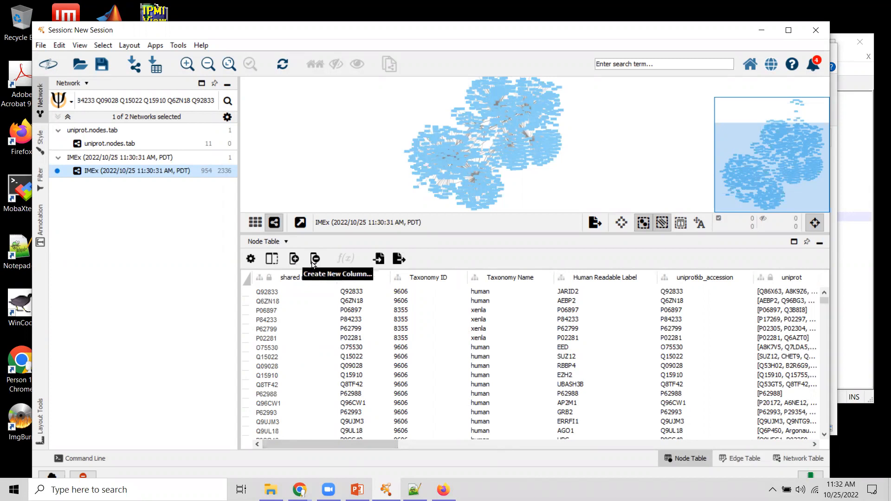
left_click(315, 262)
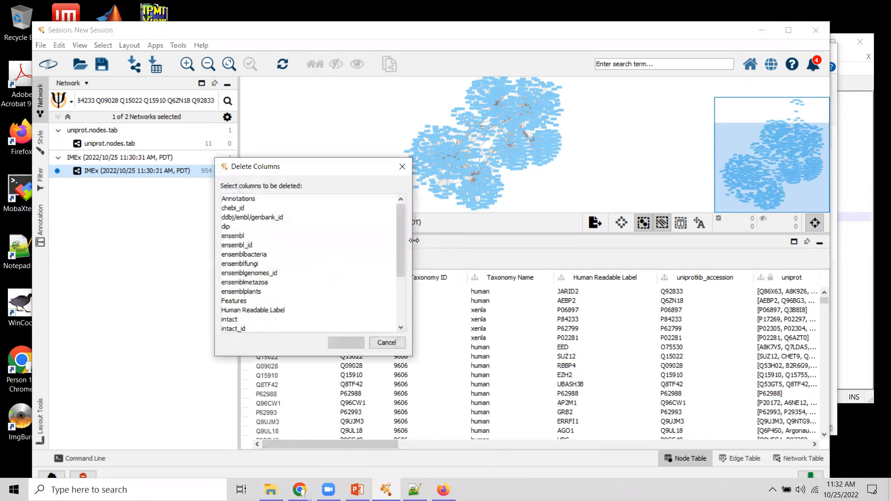
left_click_drag(407, 248, 411, 312)
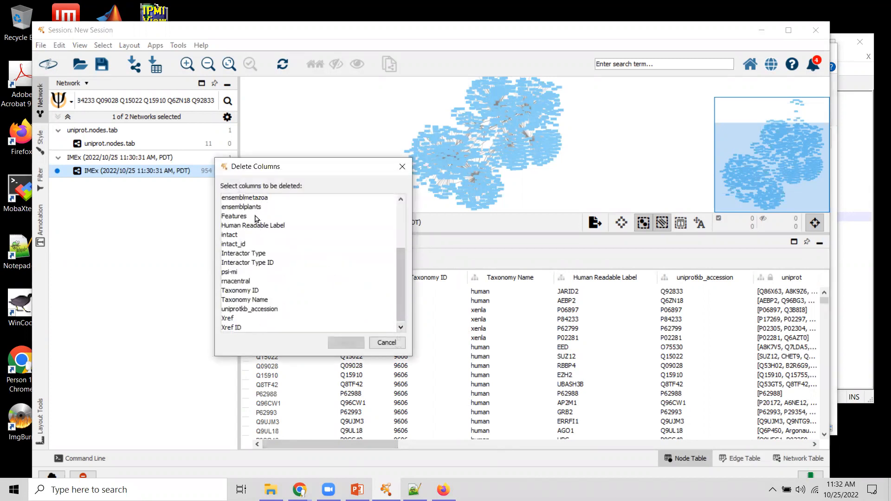
left_click(402, 166)
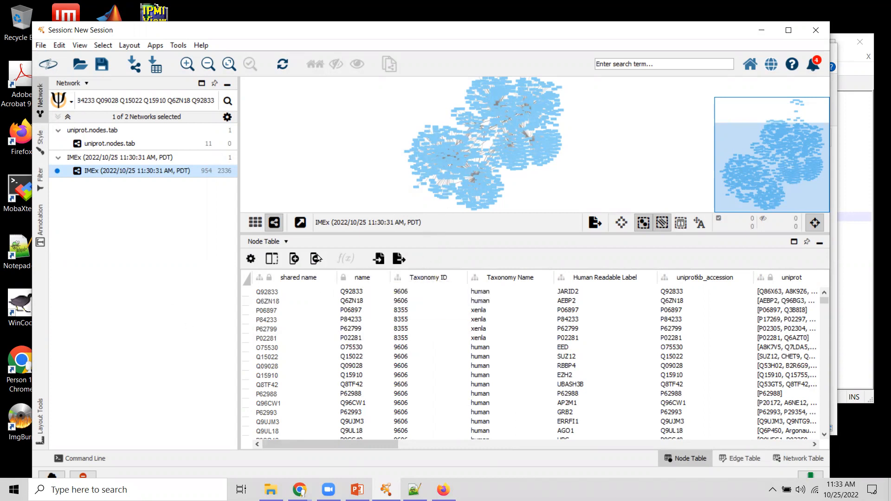
Examine the IMEx network's edge table, covering author, interaction type, dates, cross-references, confidence score and parameters.
left_click(266, 241)
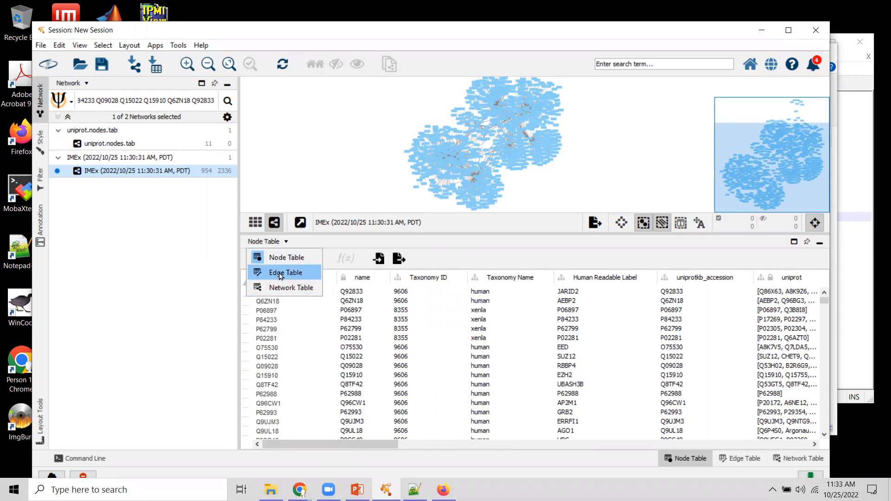
left_click(281, 274)
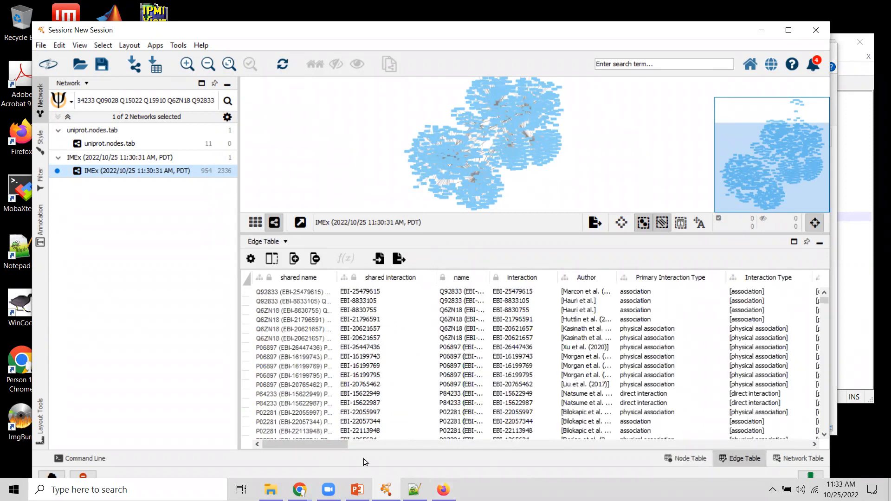
mouse_move(336, 447)
left_mouse_down()
mouse_move(608, 445)
mouse_move(790, 417)
left_mouse_up()
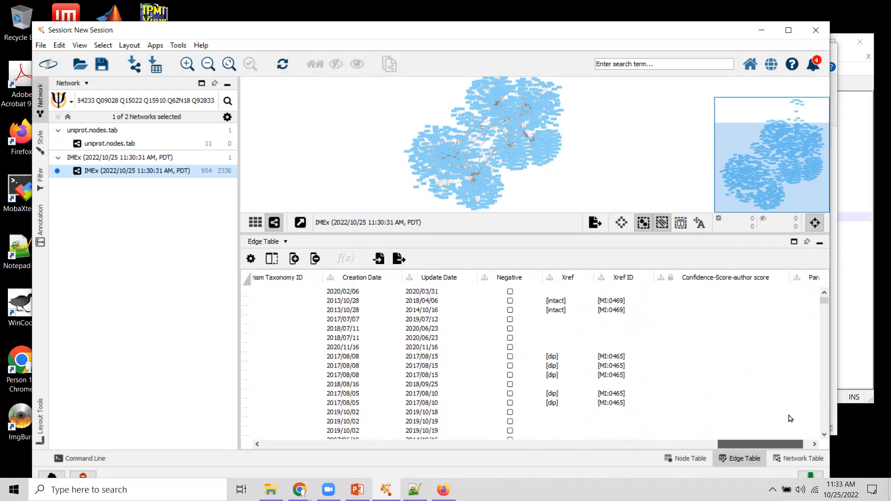
left_click_drag(791, 418, 789, 418)
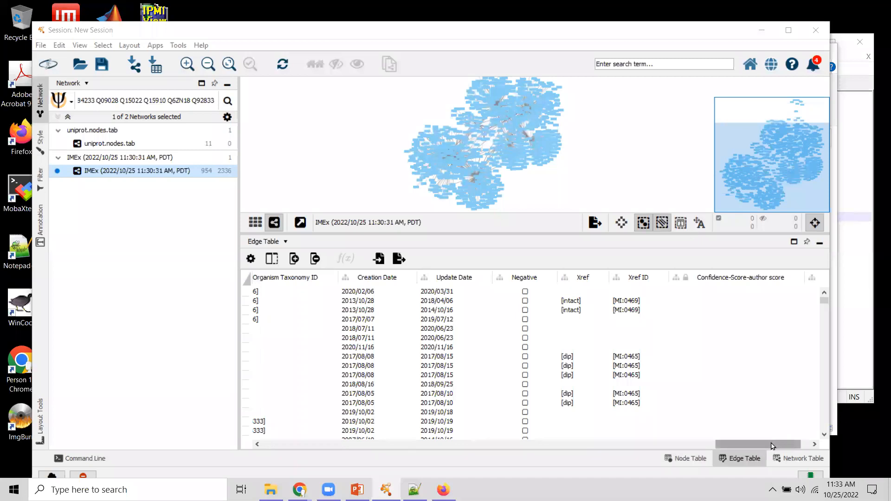
left_click_drag(775, 445, 792, 440)
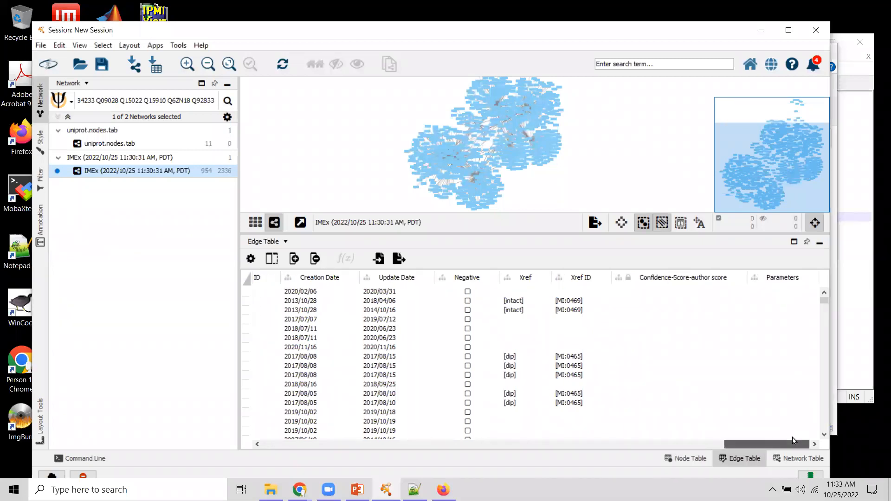
left_click_drag(782, 441, 319, 443)
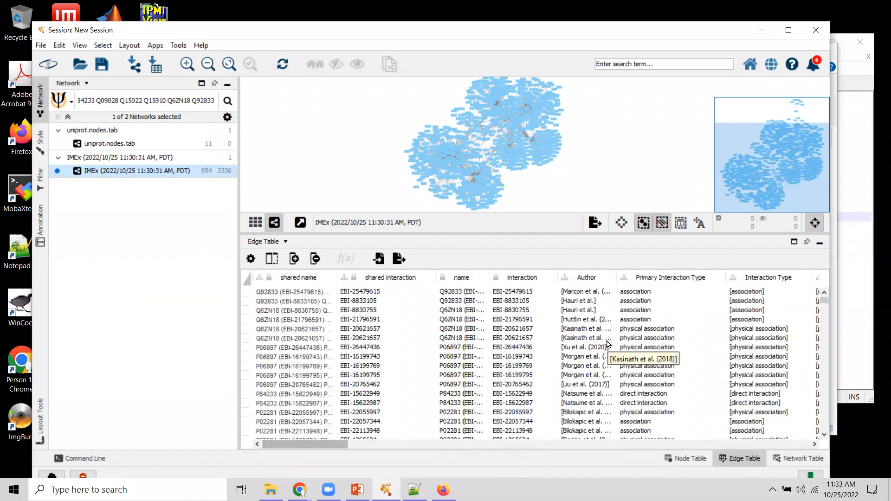
Switch back to the node table and shrink the table area to give the network view more room.
left_click_drag(454, 262, 455, 367)
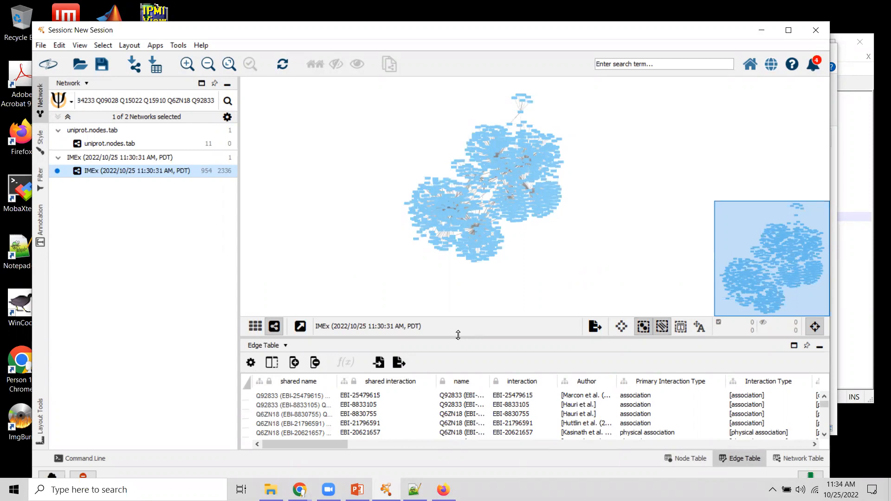
left_click_drag(464, 335, 465, 326)
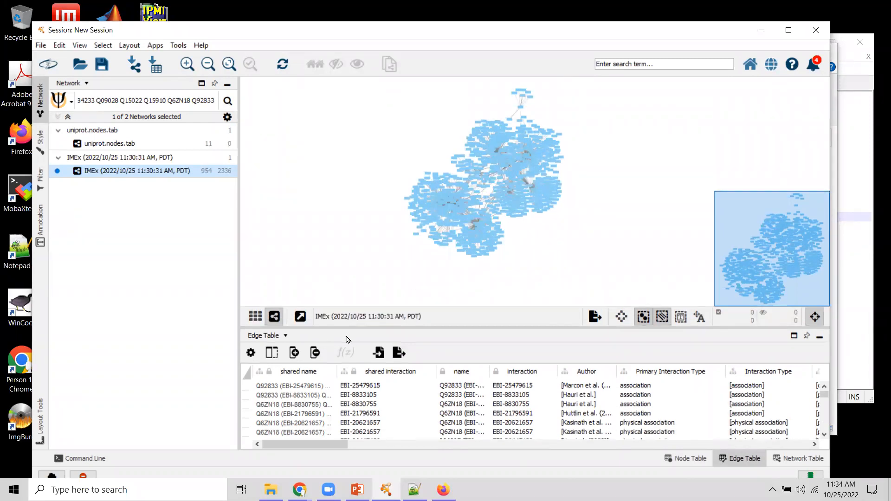
left_click(268, 336)
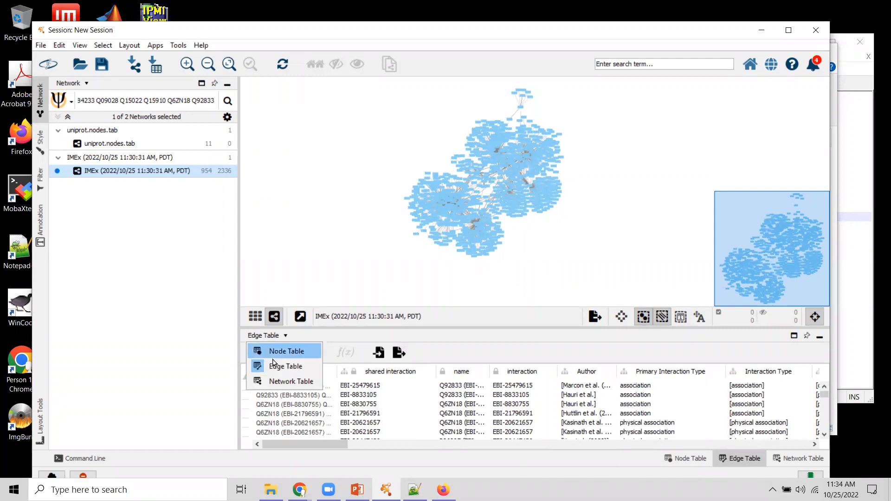
left_click(275, 352)
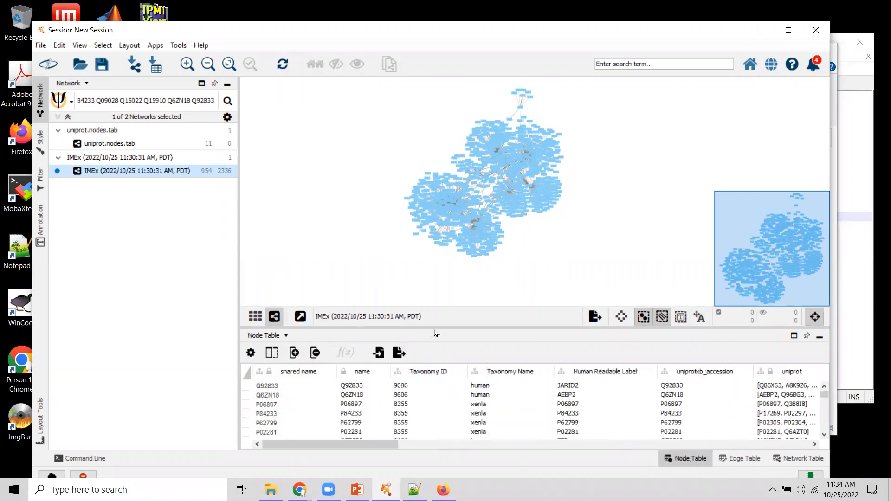
left_click_drag(434, 327, 437, 279)
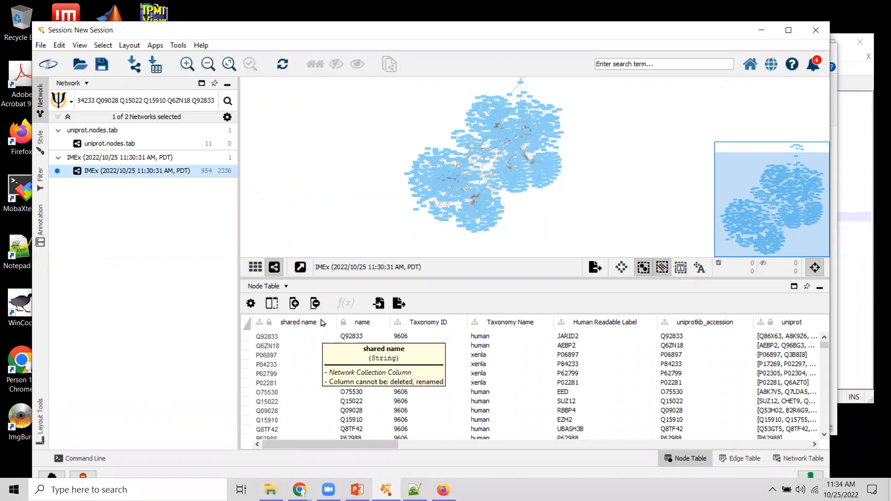
Sort the node table by name in ascending order and inspect the identifiers, Interactor Type and Xref columns down to the last rows.
left_click(362, 321)
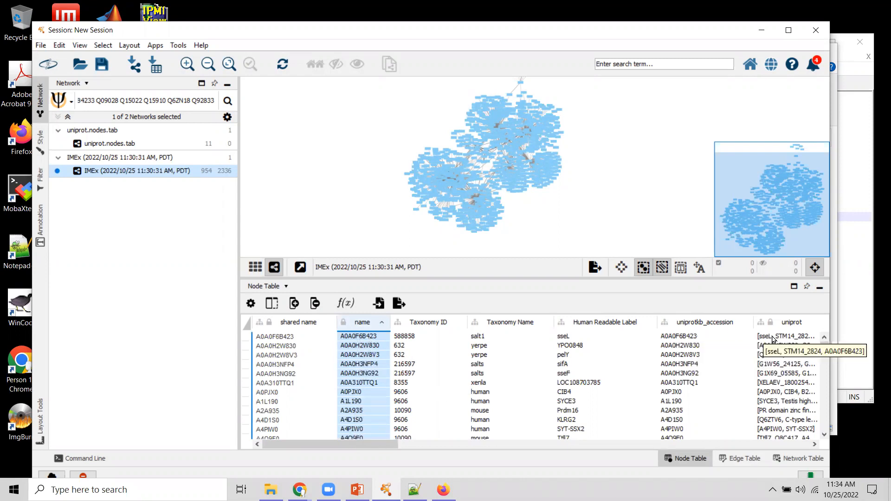
left_click_drag(822, 345, 827, 352)
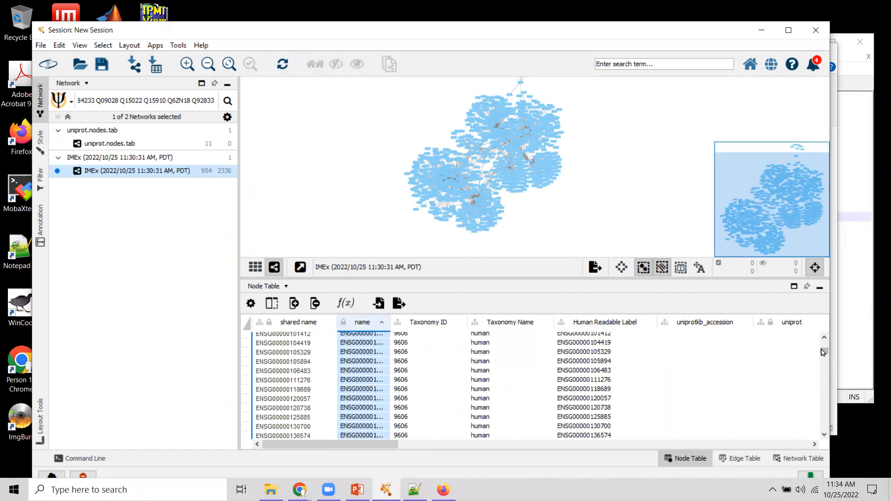
left_click_drag(824, 352, 824, 437)
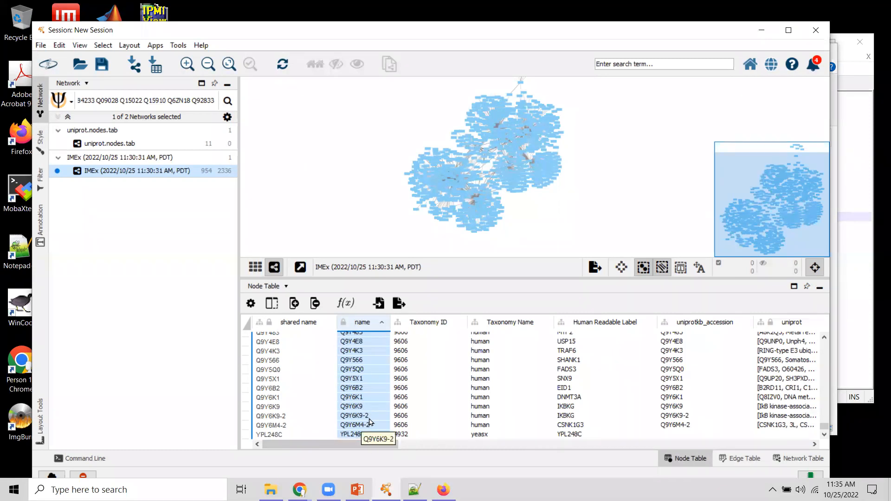
left_click(371, 426, "shift")
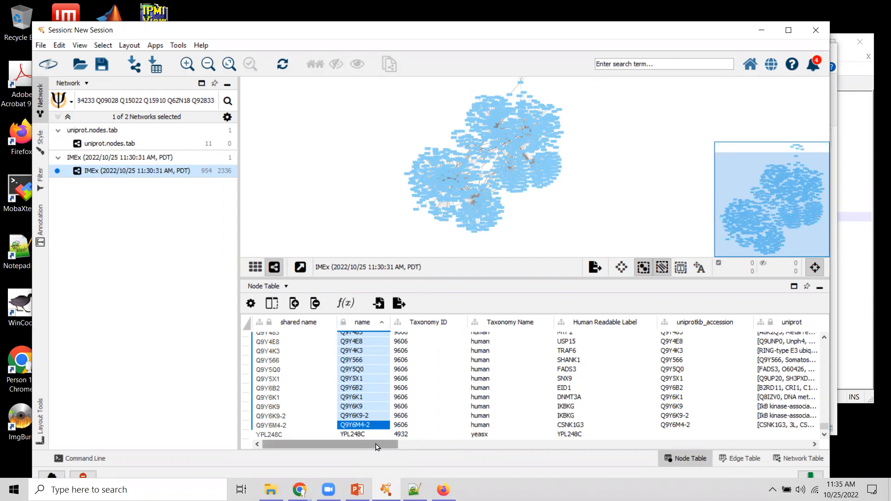
left_click_drag(377, 447, 516, 452)
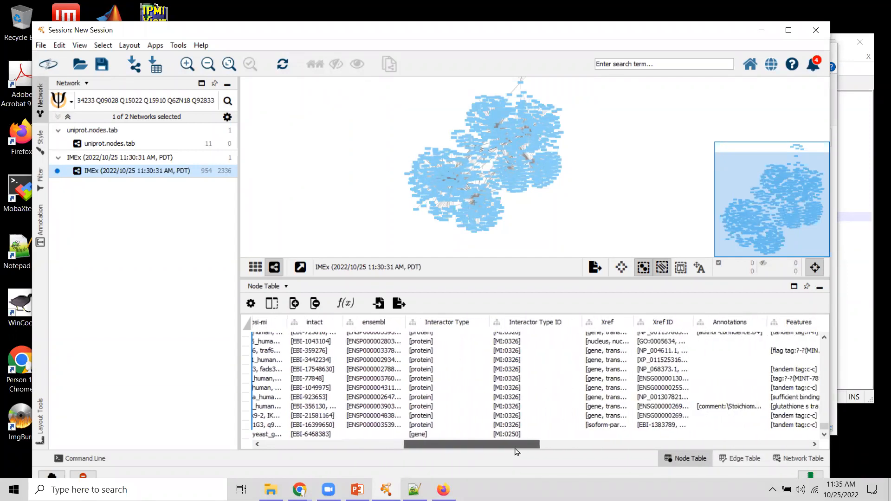
Switch to the edge table, sort it by Primary Interaction Type in ascending order, and look through the interactions.
left_click(273, 286)
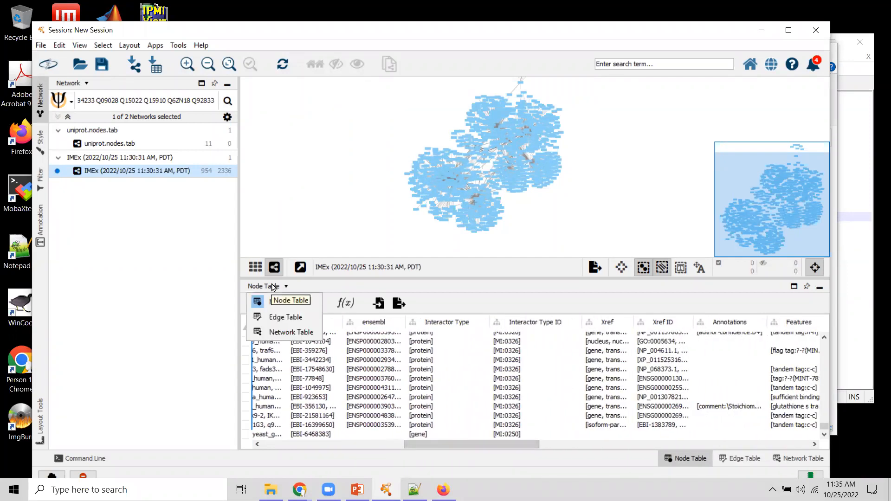
left_click(286, 318)
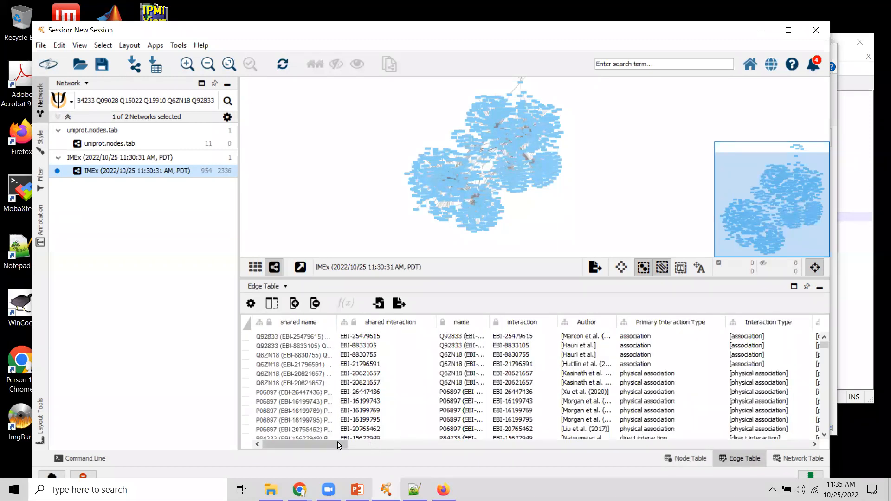
left_click_drag(339, 446, 374, 440)
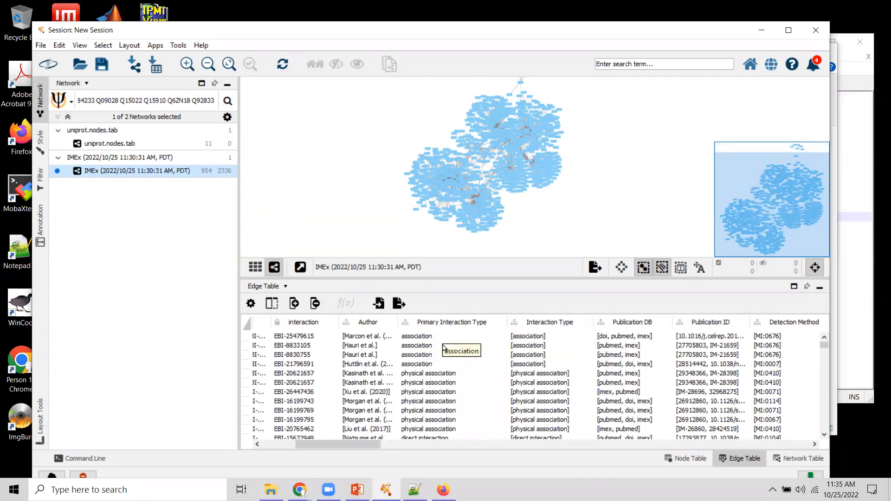
left_click(437, 322)
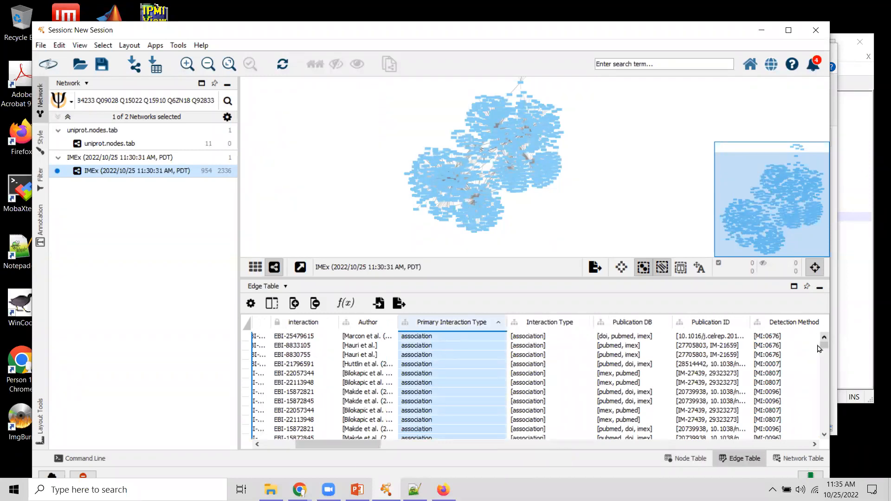
left_click_drag(824, 344, 825, 361)
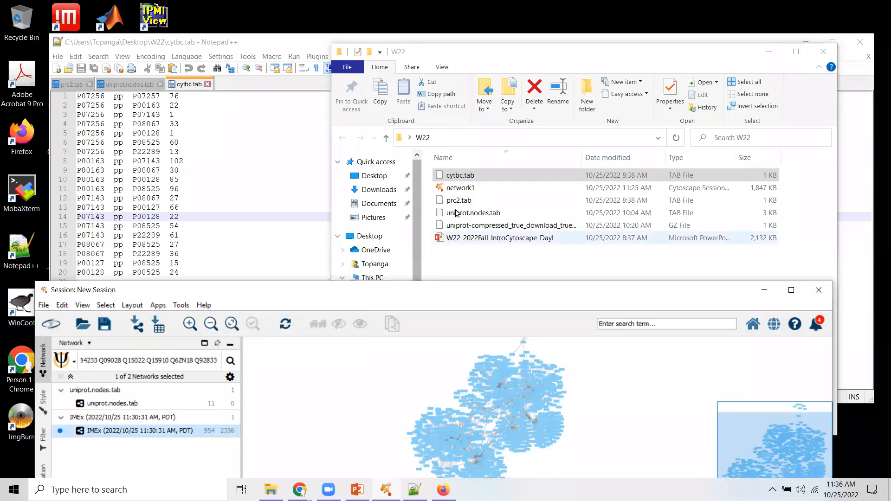
Select cytbc.tab in the W22 folder, then return to Cytoscape and move its window back up into full view.
left_click(460, 179)
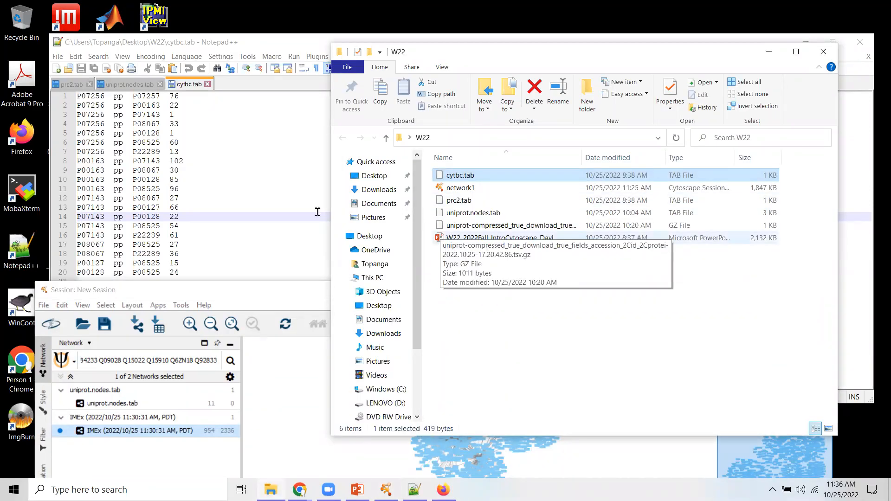
left_click(288, 292)
left_click_drag(288, 293, 261, 58)
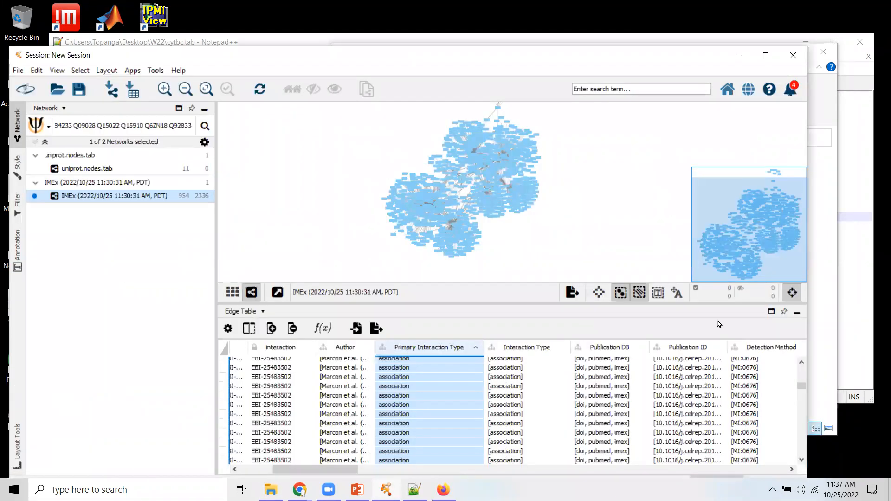